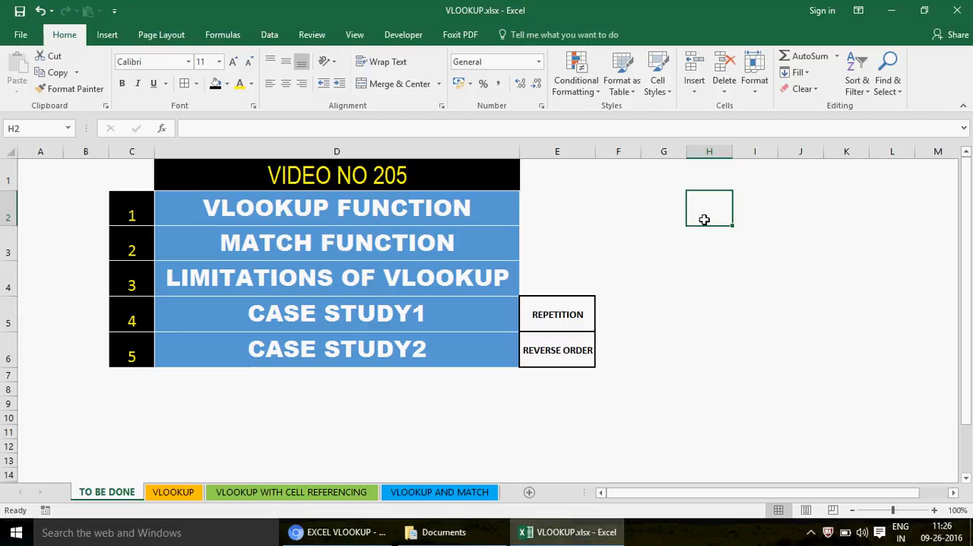
# - Look over the topic list and the VLOOKUP WITH CELL REFERENCING and VLOOKUP sheets, ending back on the TO BE DONE sheet
pyautogui.click(384, 245)
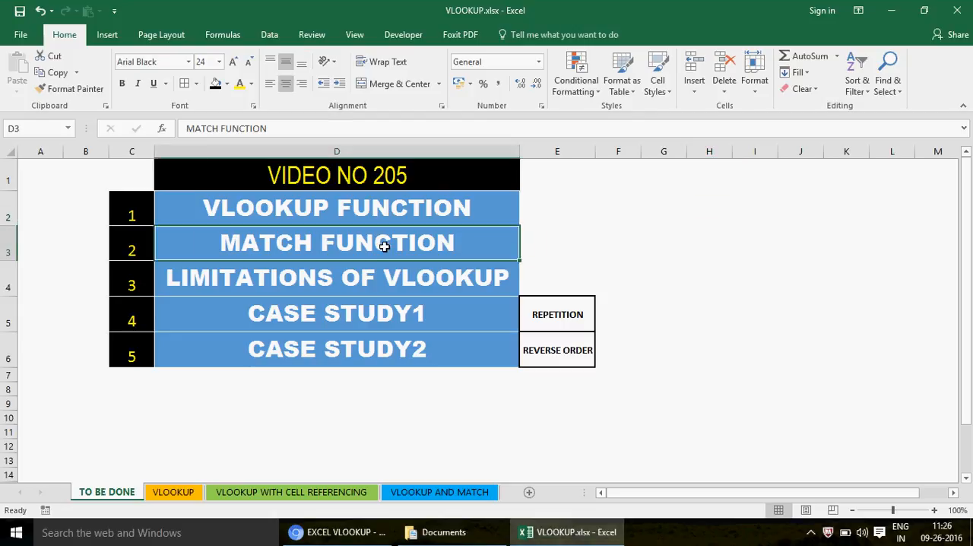
pyautogui.click(287, 493)
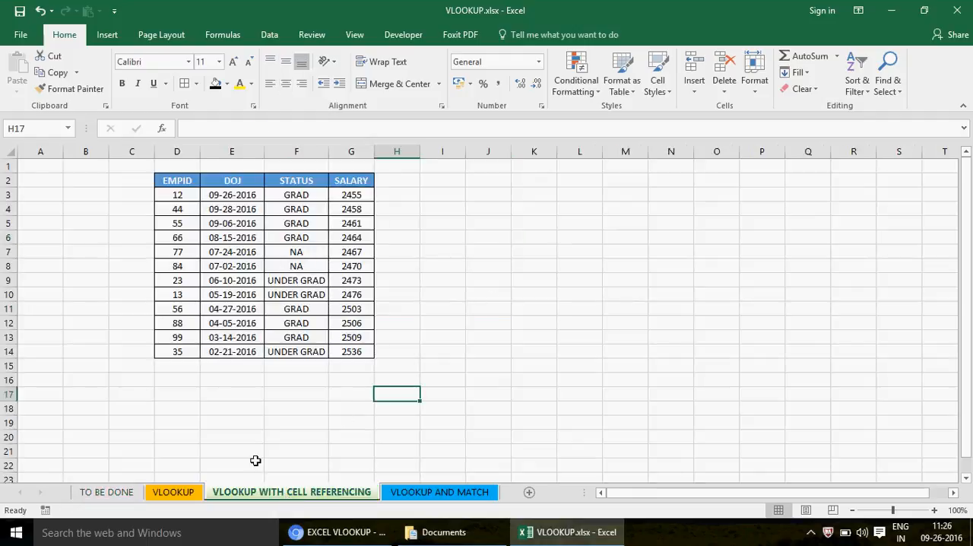
pyautogui.click(189, 493)
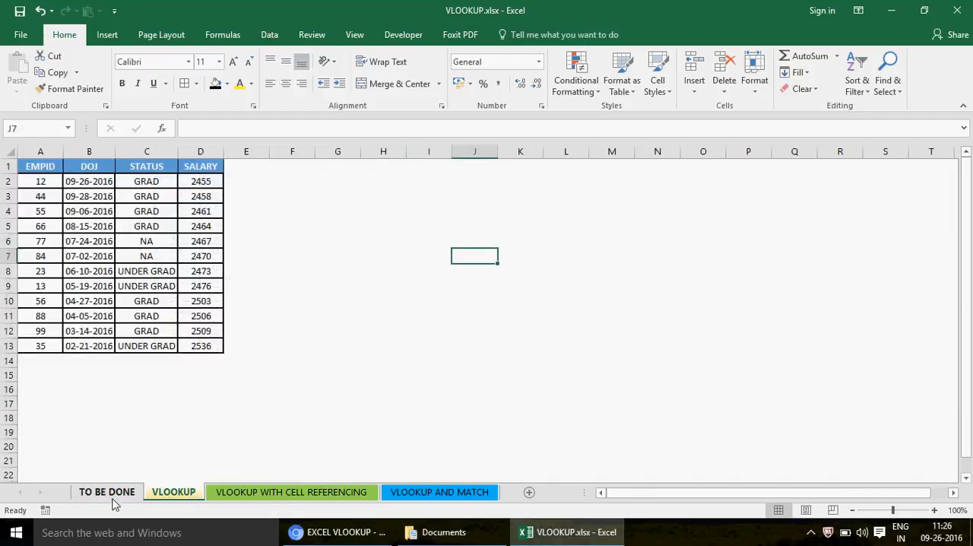
pyautogui.click(111, 494)
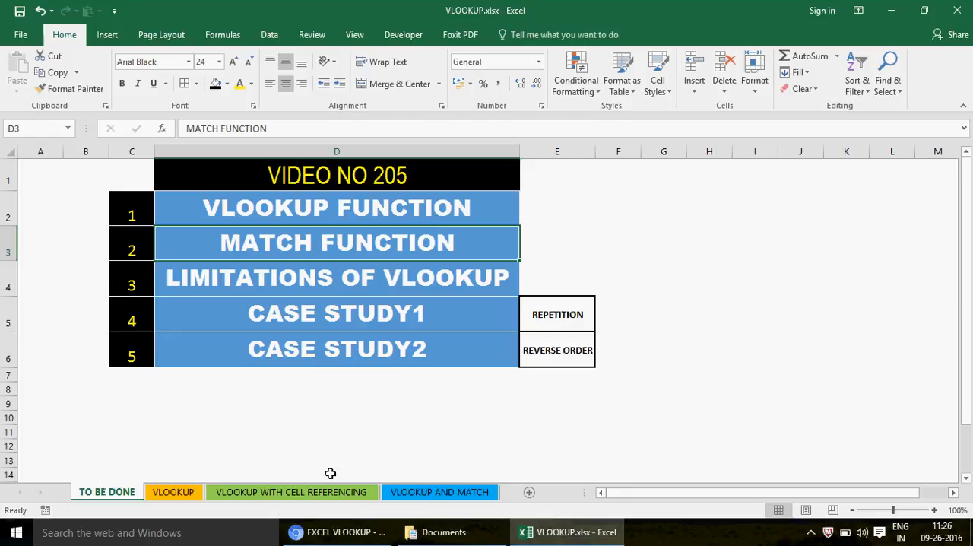
# - Switch to the browser and examine the channel's playlists and the videos listed in the EXCEL VLOOKUP playlist on YouTube
pyautogui.click(355, 532)
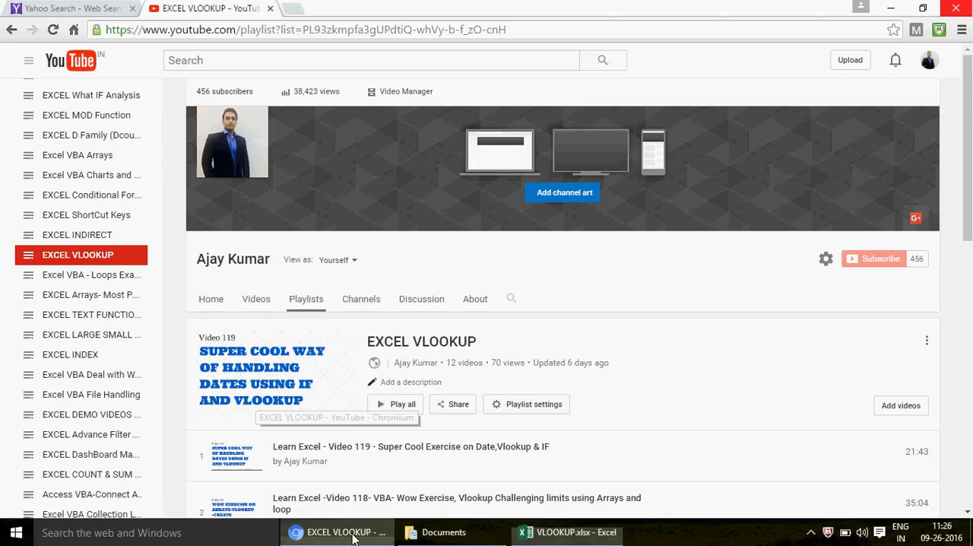
pyautogui.moveTo(158, 321); pyautogui.dragTo(165, 209)
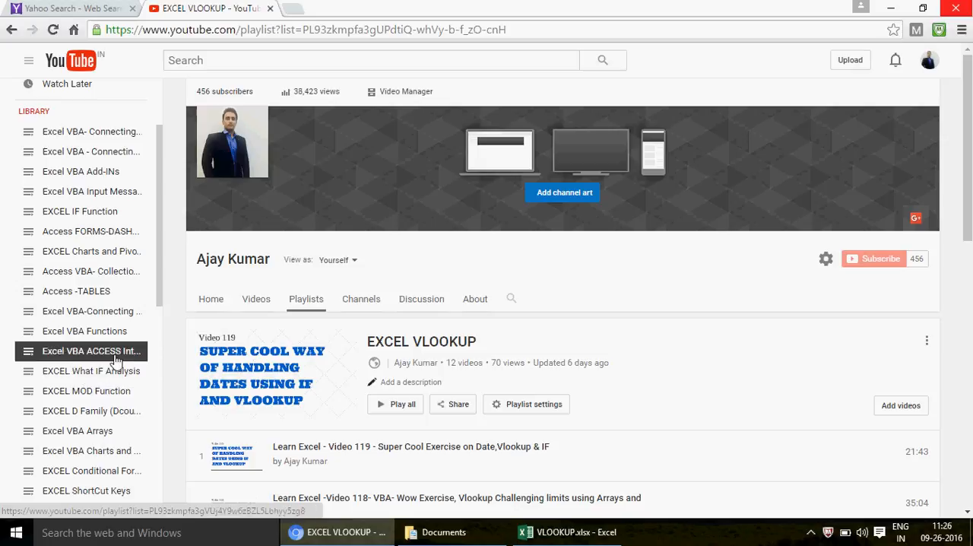
pyautogui.moveTo(160, 249); pyautogui.dragTo(158, 281)
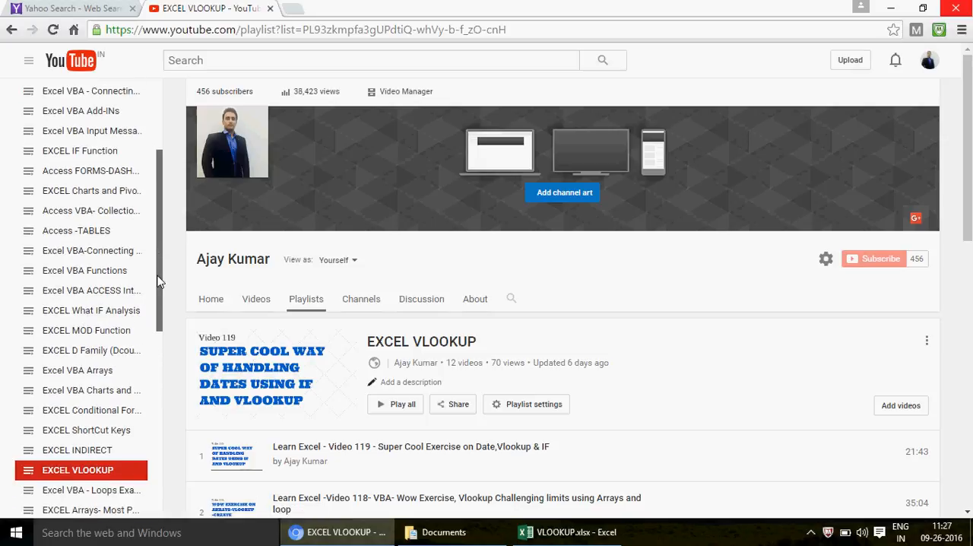
pyautogui.moveTo(158, 282); pyautogui.dragTo(162, 290)
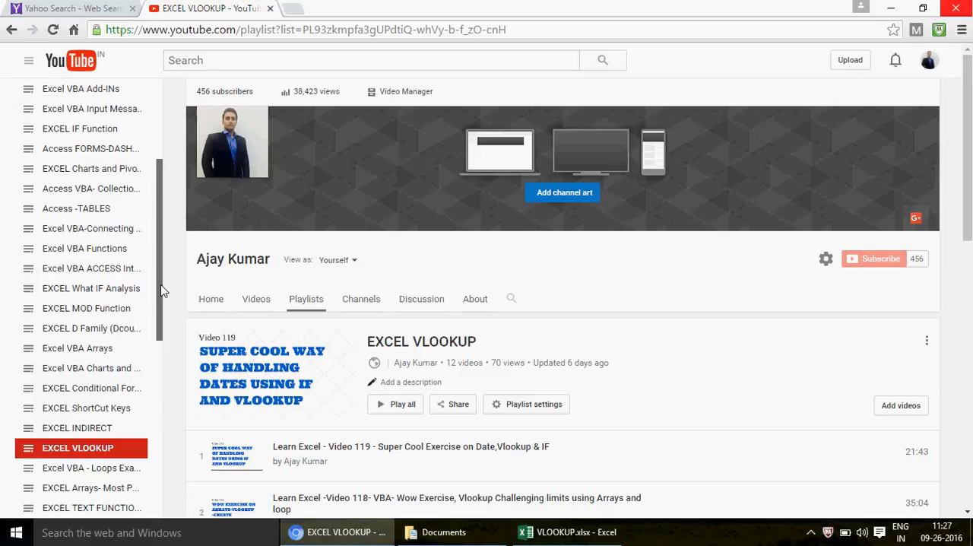
pyautogui.moveTo(162, 291); pyautogui.dragTo(162, 350)
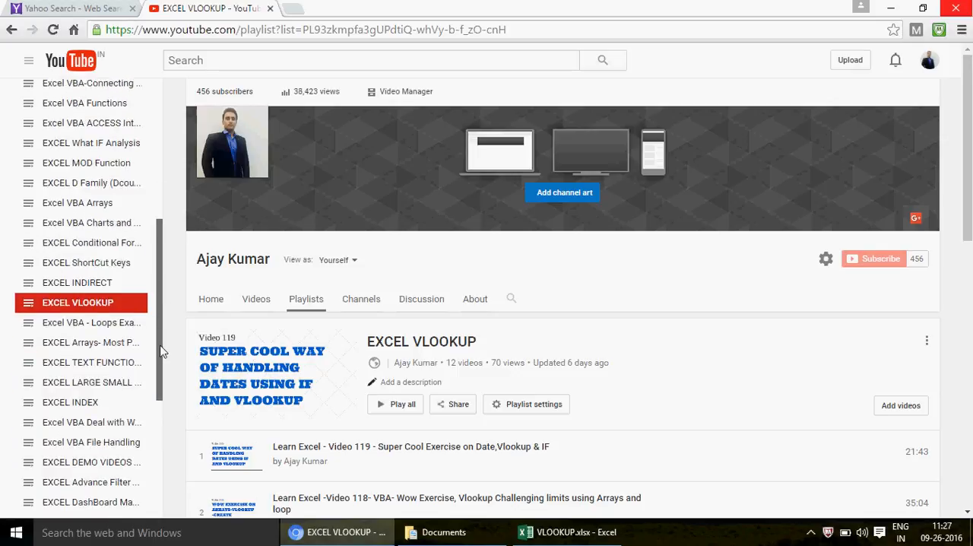
pyautogui.click(76, 310)
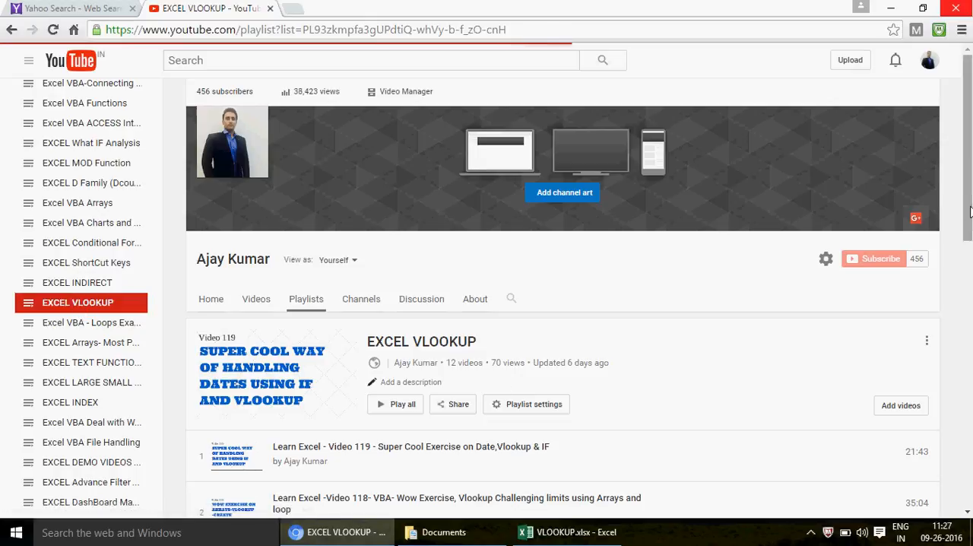
pyautogui.moveTo(967, 203); pyautogui.dragTo(966, 275)
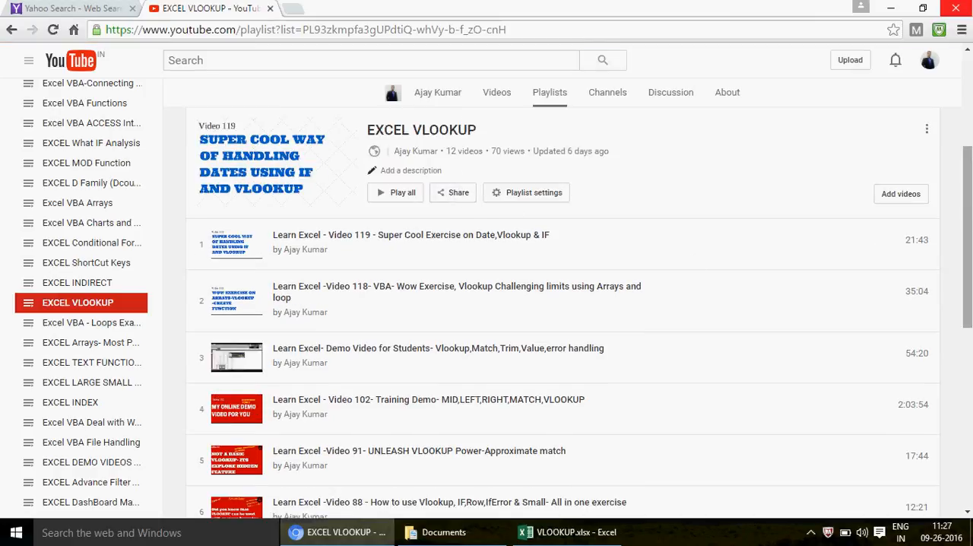
pyautogui.moveTo(967, 218); pyautogui.dragTo(967, 238)
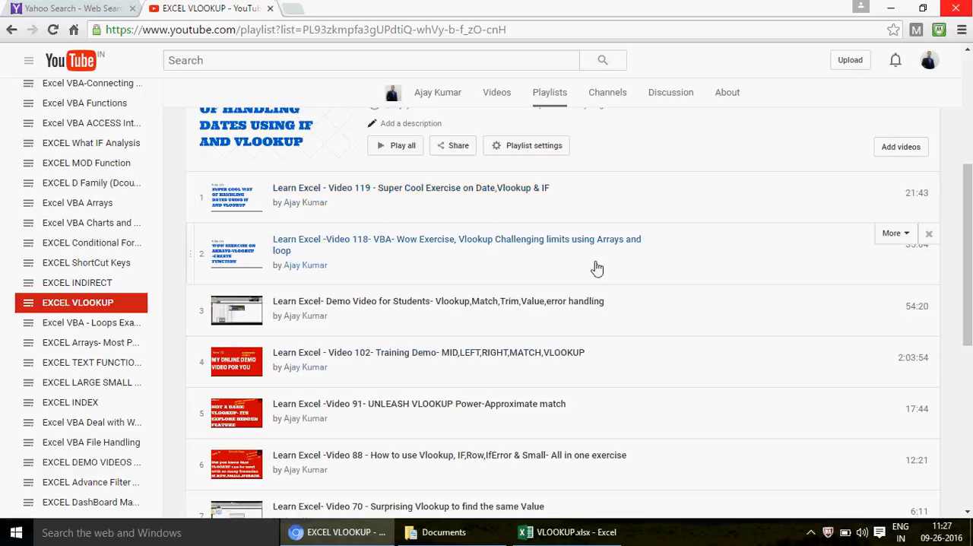
pyautogui.moveTo(970, 268); pyautogui.dragTo(971, 402)
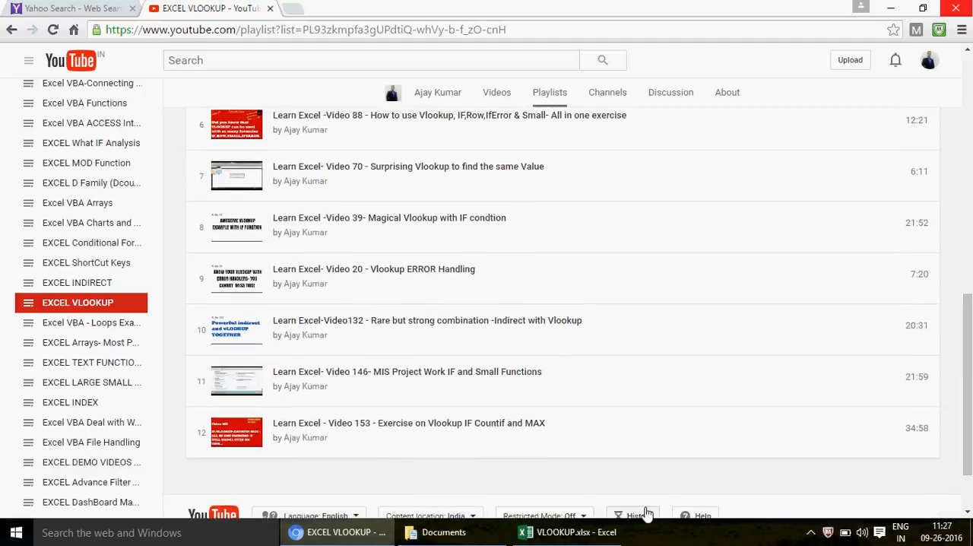
# - Return to the VLOOKUP.xlsx workbook in Excel and review the VIDEO NO 205 title and the LIMITATIONS OF VLOOKUP topic
pyautogui.click(585, 538)
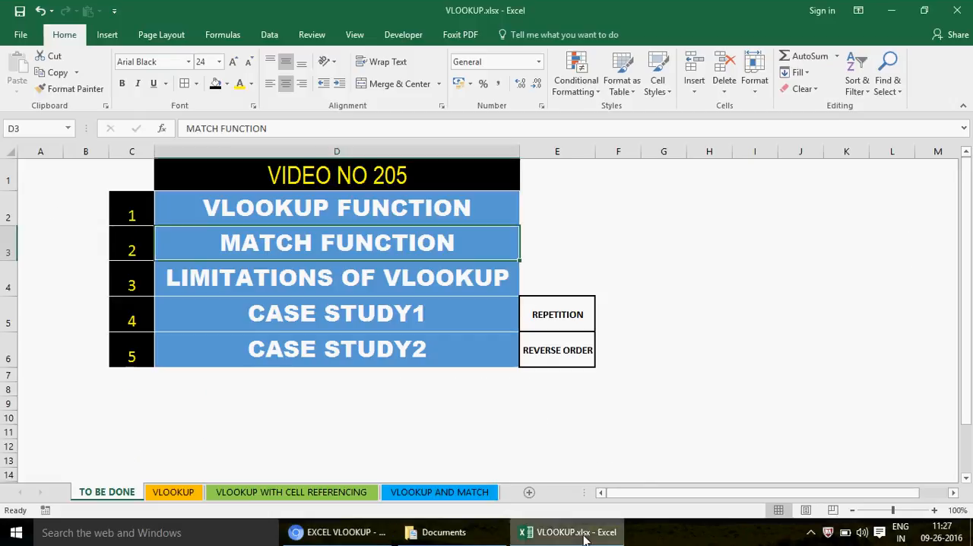
pyautogui.click(396, 179)
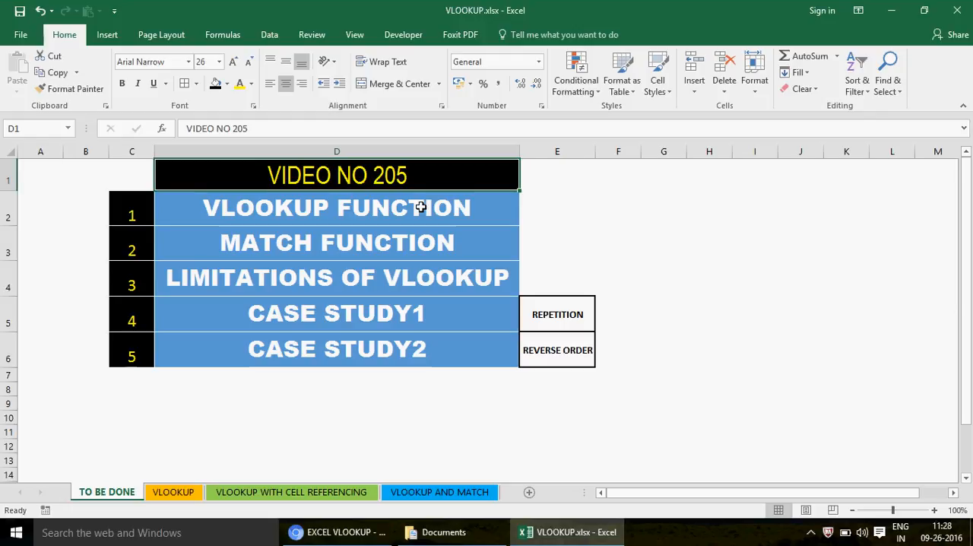
pyautogui.click(380, 280)
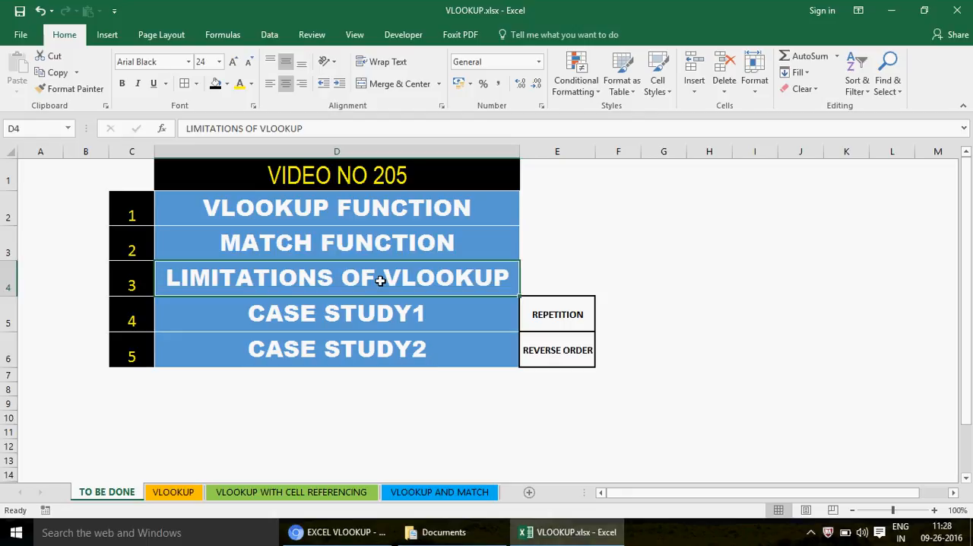
# - On the VLOOKUP sheet, enter the heading VERTICAL LOOKUP in cell G1 and fit column G's width to it
pyautogui.click(185, 491)
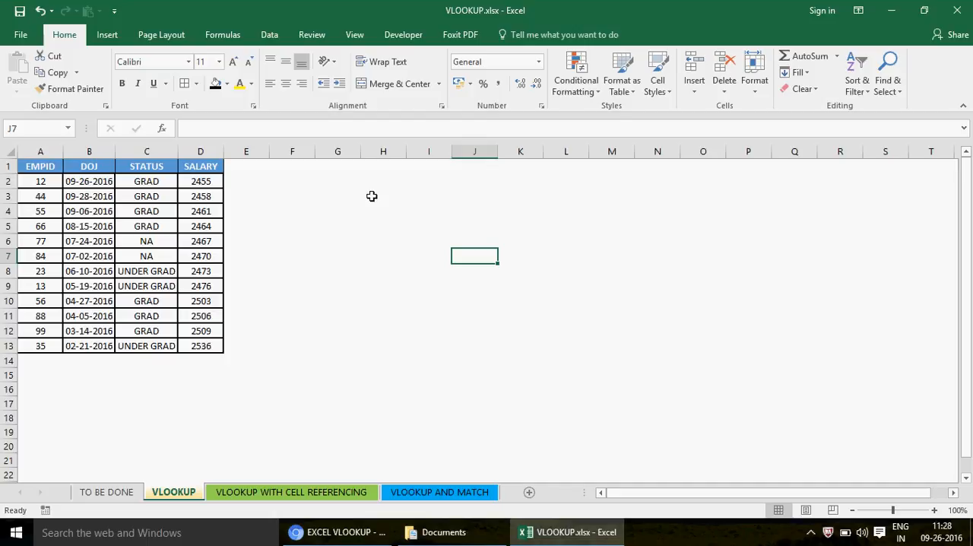
pyautogui.click(330, 168)
pyautogui.write('VE')
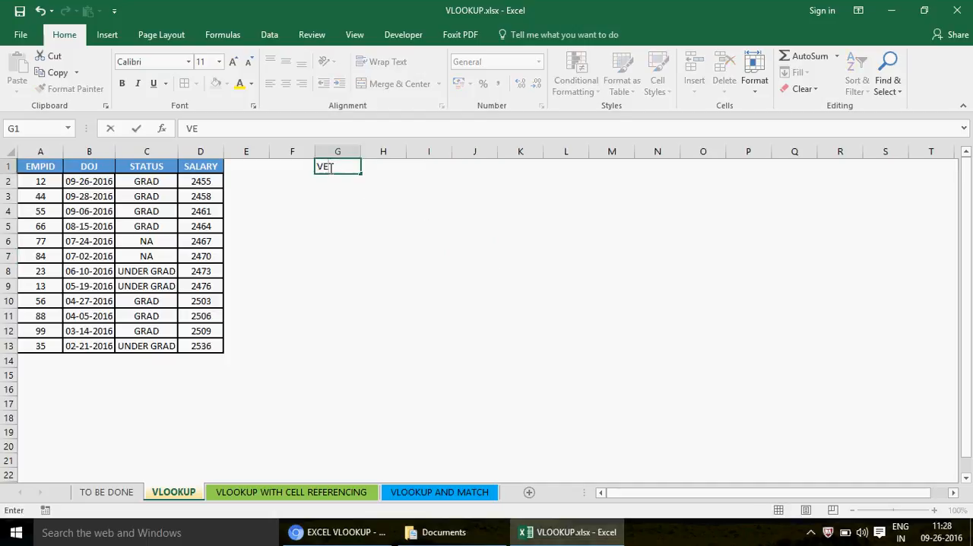
pyautogui.write('RTICAL LOOKUP')
pyautogui.press('Return')
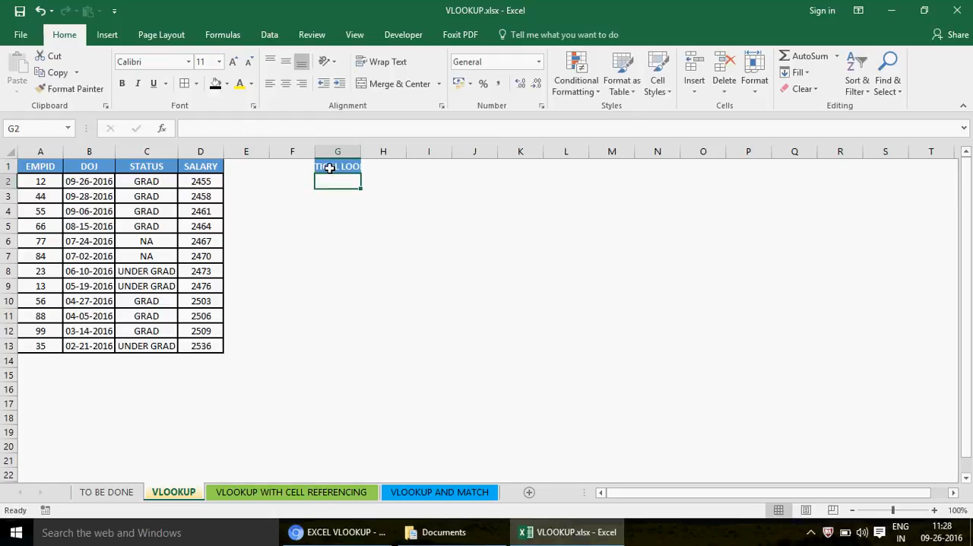
pyautogui.doubleClick(362, 151)
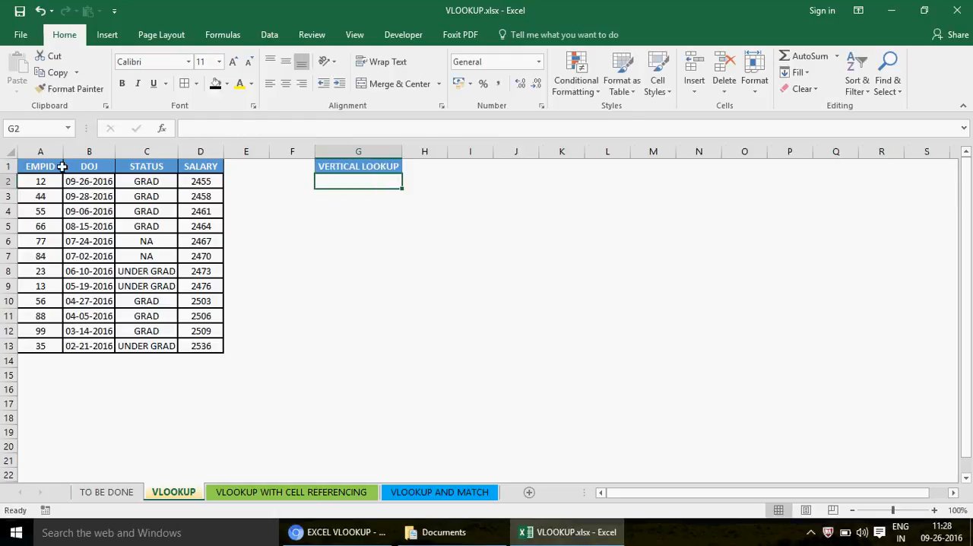
# - Examine the employee table A1:D13, including its EMPID column and the STATUS and SALARY headers
pyautogui.moveTo(51, 175); pyautogui.dragTo(51, 344)
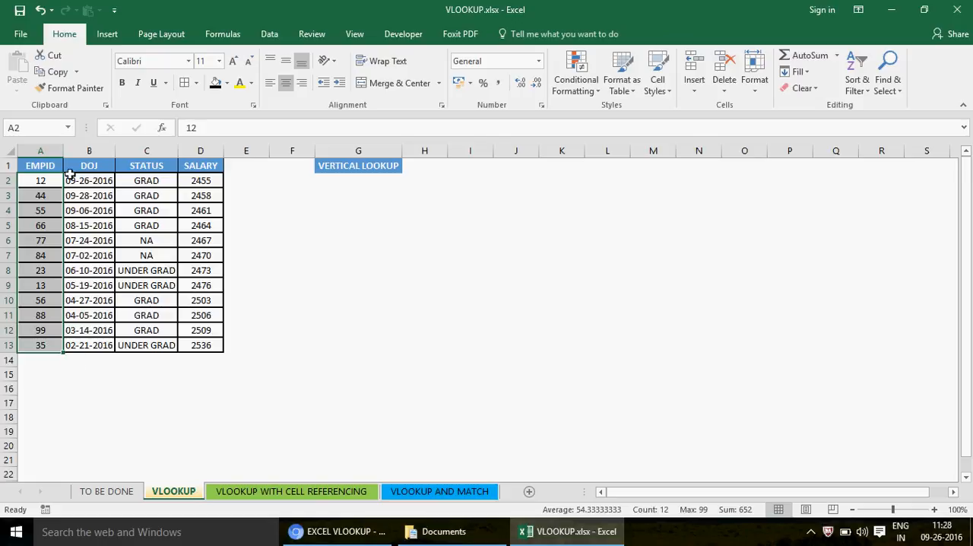
pyautogui.click(42, 165)
pyautogui.moveTo(46, 346); pyautogui.dragTo(41, 345)
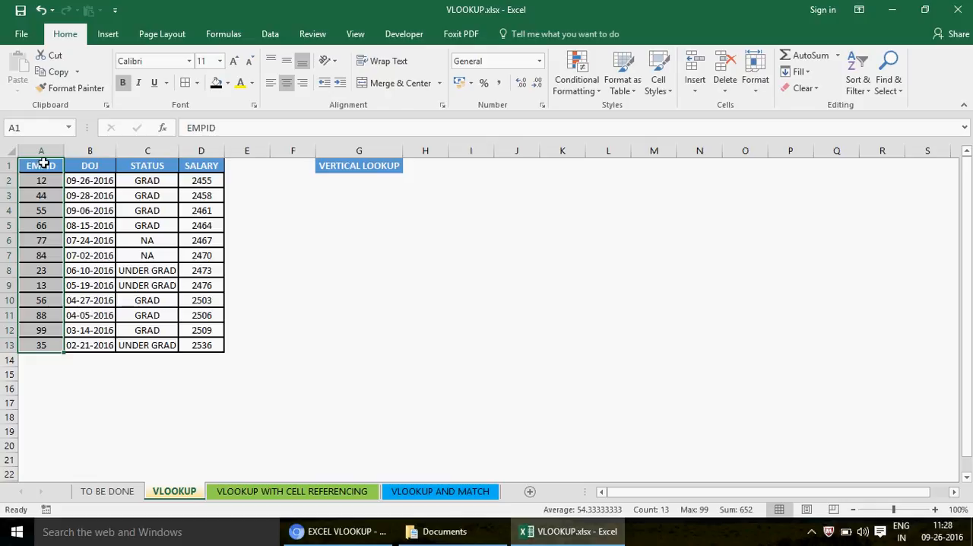
pyautogui.keyDown('shift'); pyautogui.click(205, 346); pyautogui.keyUp('shift')
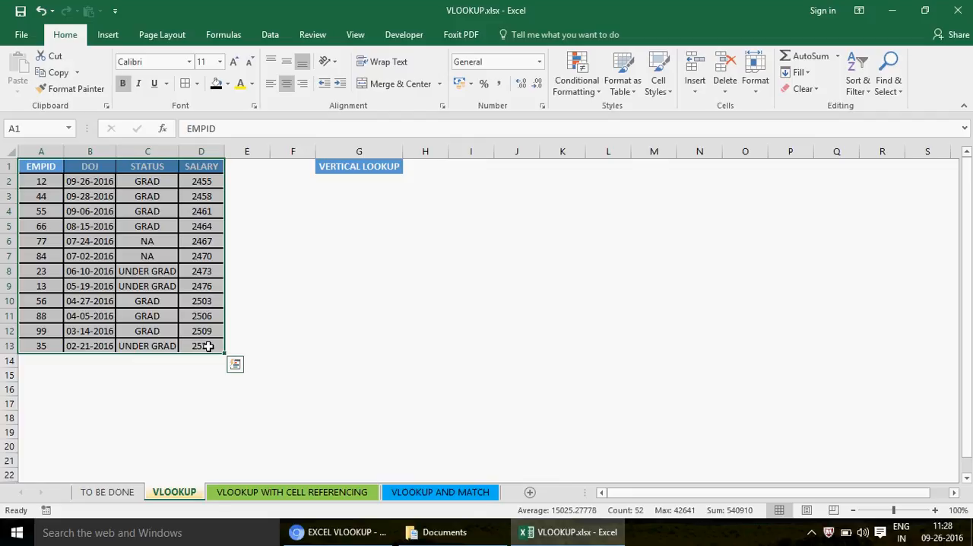
pyautogui.click(157, 165)
pyautogui.click(220, 168)
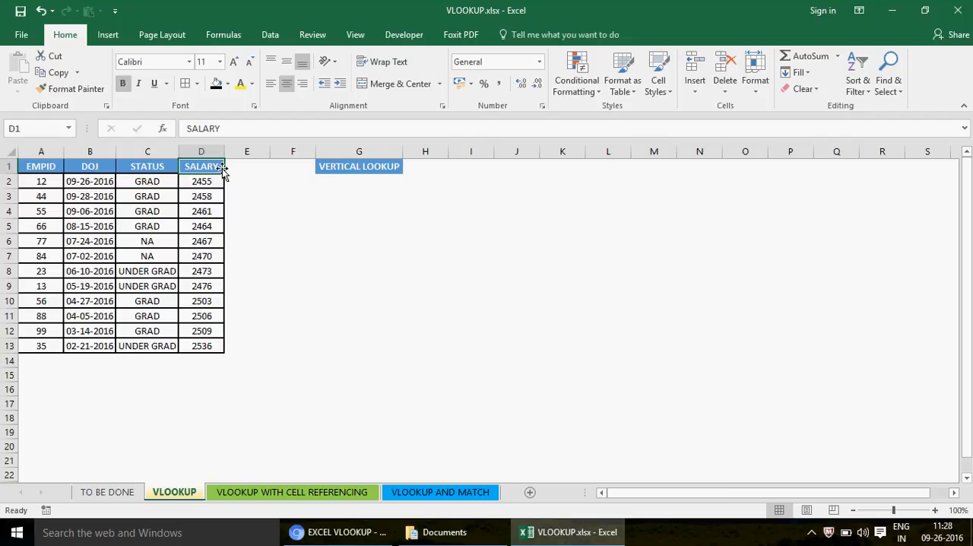
# - Enter the header EMPID in cell I5 to begin a small lookup table beside the data
pyautogui.click(425, 224)
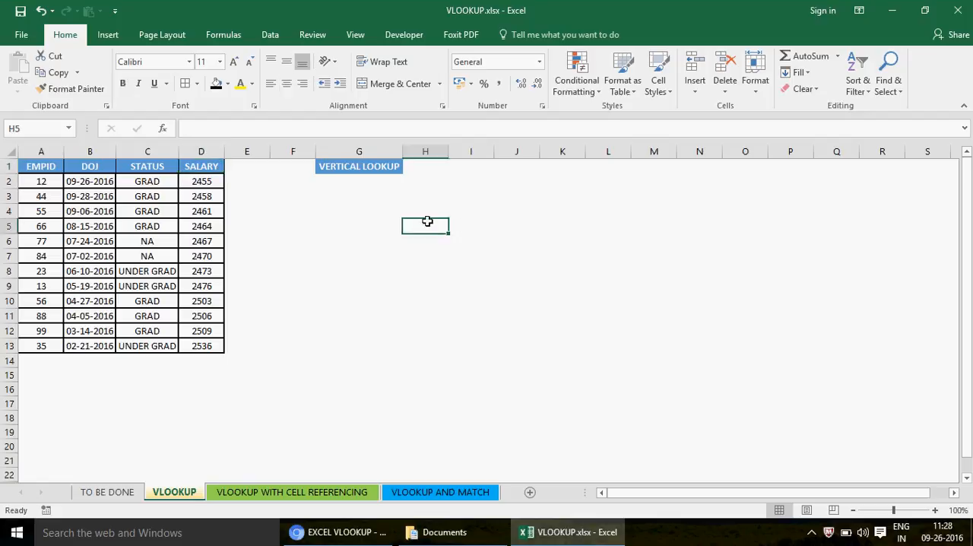
pyautogui.click(474, 229)
pyautogui.write('EMP')
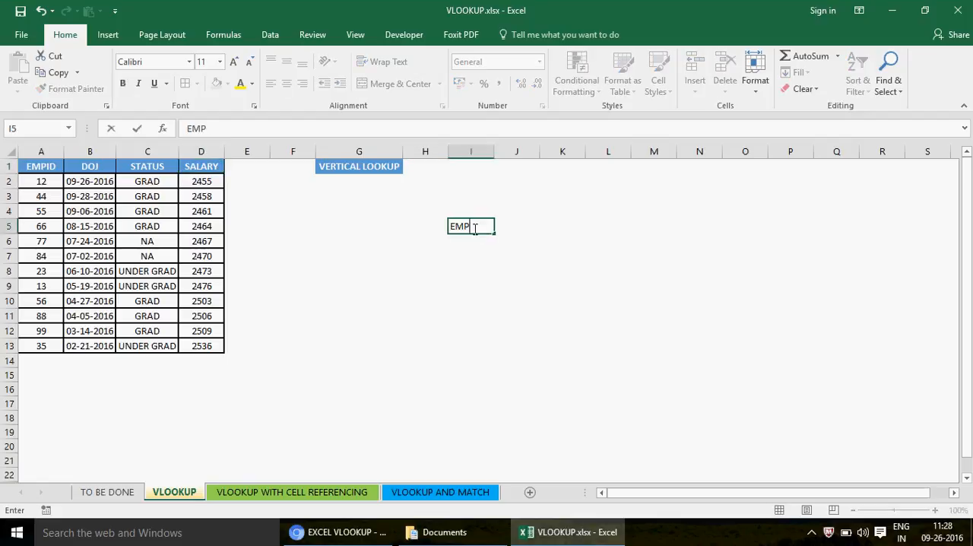
pyautogui.write('ID')
pyautogui.press('Tab')
# - Enter the headers STATUS in cell J5 and SAL in cell K5
pyautogui.write('S')
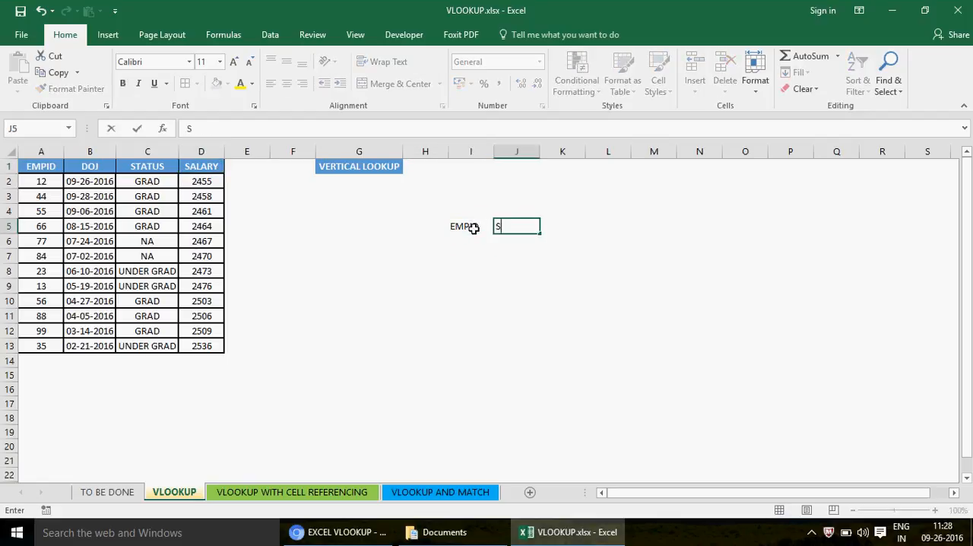
pyautogui.write('TATUS')
pyautogui.press('Return')
pyautogui.press('Up')
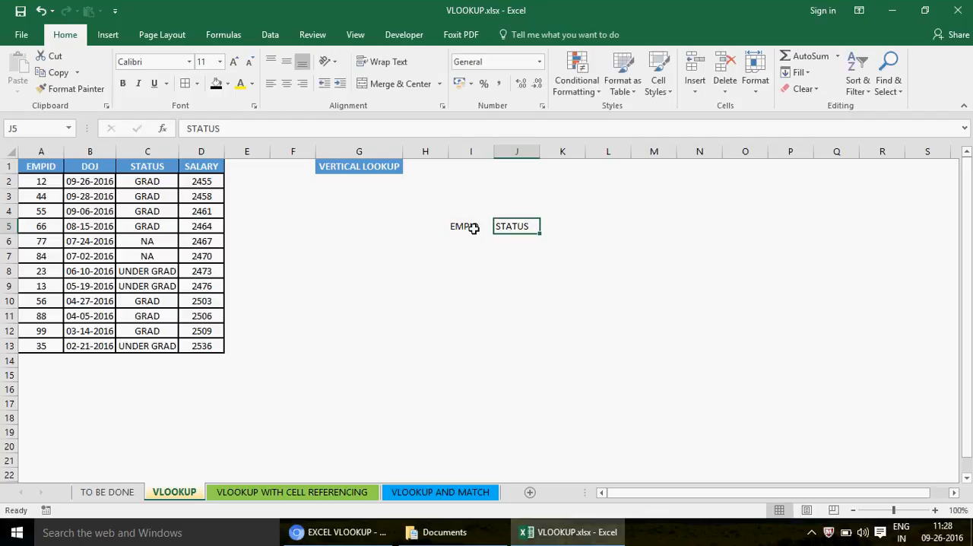
pyautogui.press('Tab')
pyautogui.write('SLA')
pyautogui.write('AL')
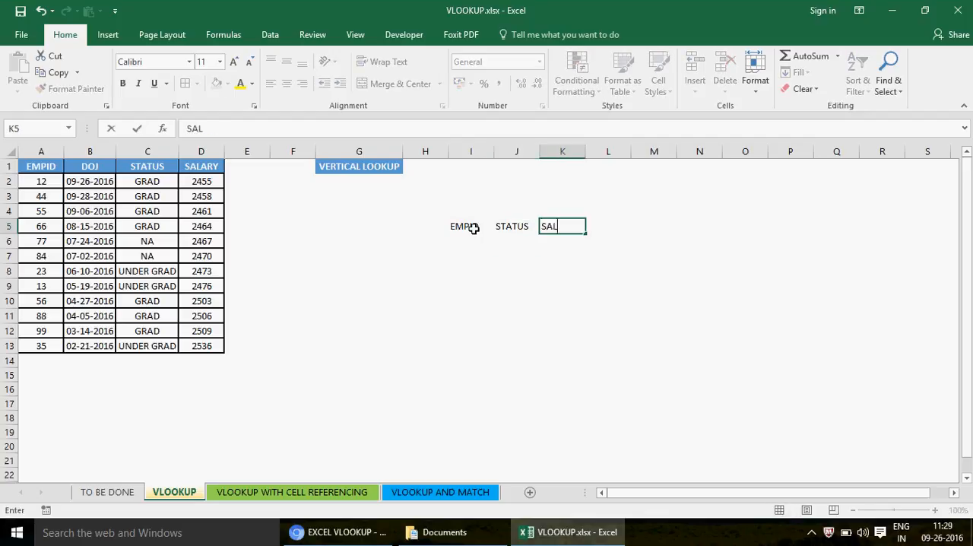
pyautogui.press('Left')
# - Replace the two headers beside EMPID with DOJ in cell J5 and STATUS in cell K5
pyautogui.write('DAT')
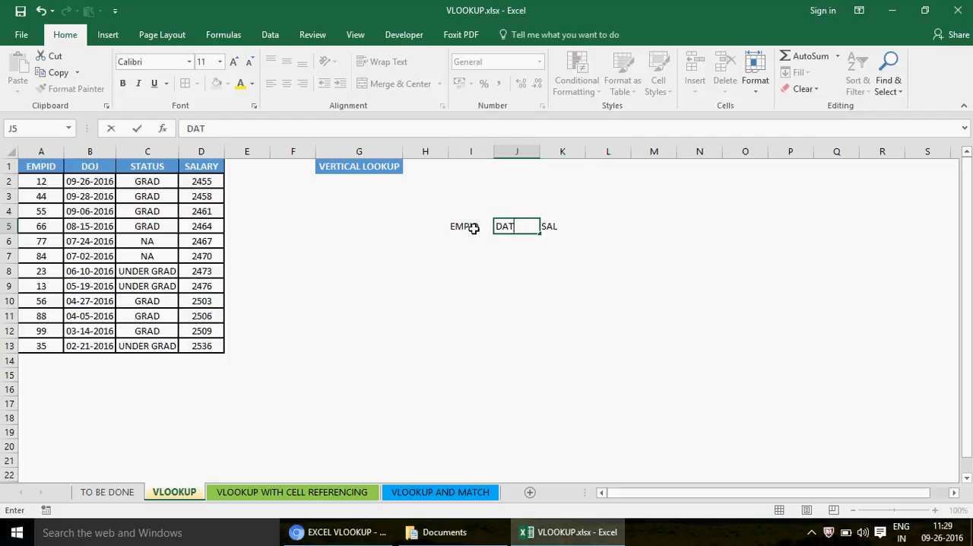
pyautogui.press('BackSpace')
pyautogui.write('OJ')
pyautogui.press('Return')
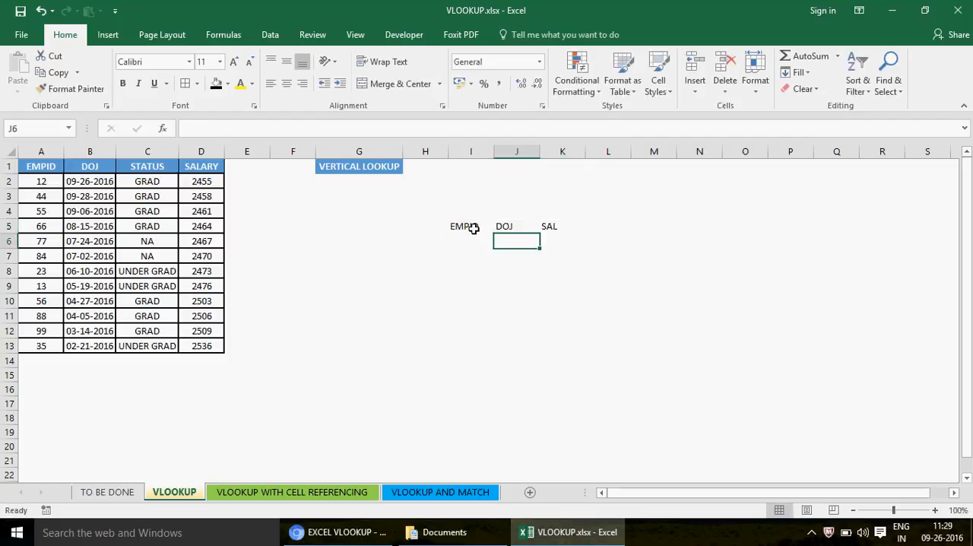
pyautogui.press('Up')
pyautogui.press('Tab')
pyautogui.write('STATUS')
pyautogui.press('Return')
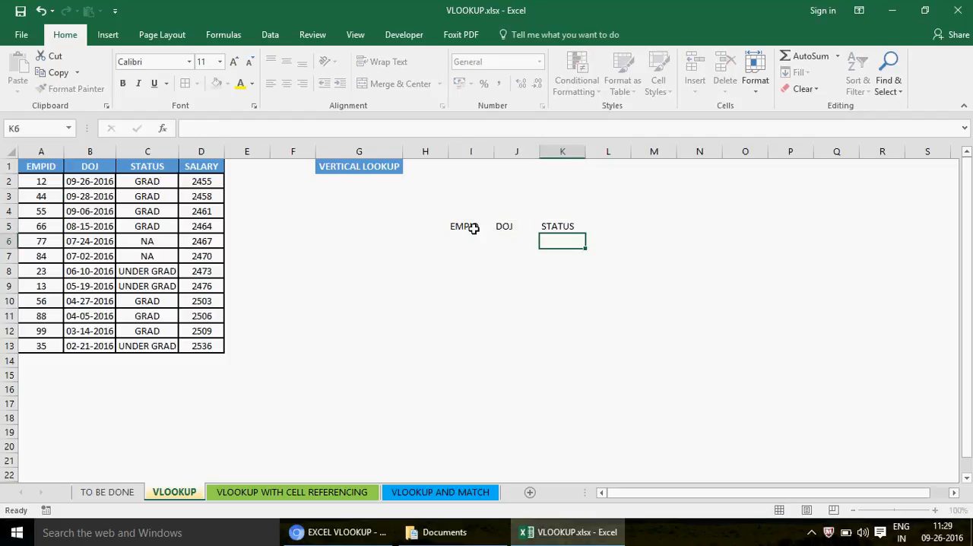
# - Fill the lookup table's EMPID column in I6:I10 with 35, 56, 66, 44 and 12
pyautogui.press('Up')
pyautogui.press('Left')
pyautogui.press('Left')
pyautogui.press('Left')
pyautogui.press('Right')
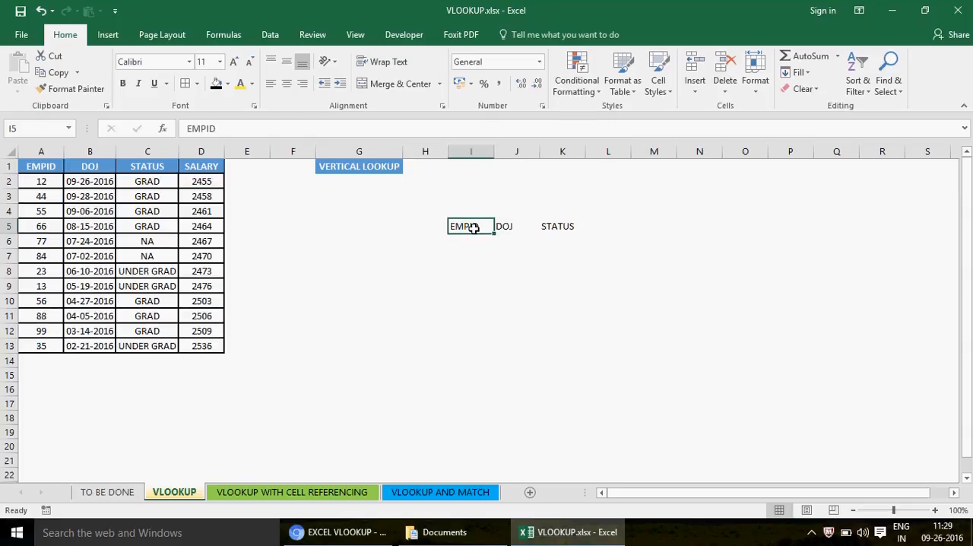
pyautogui.press('Down')
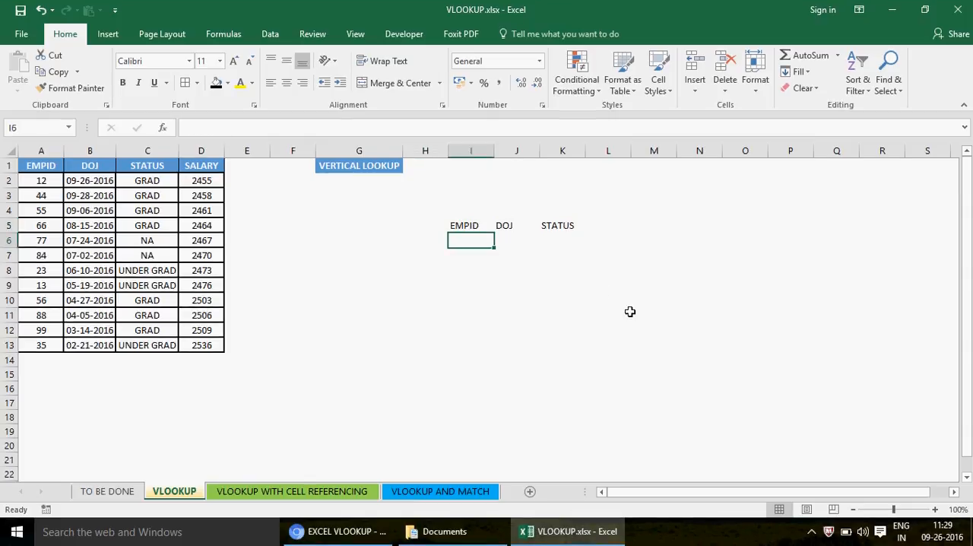
pyautogui.write('35')
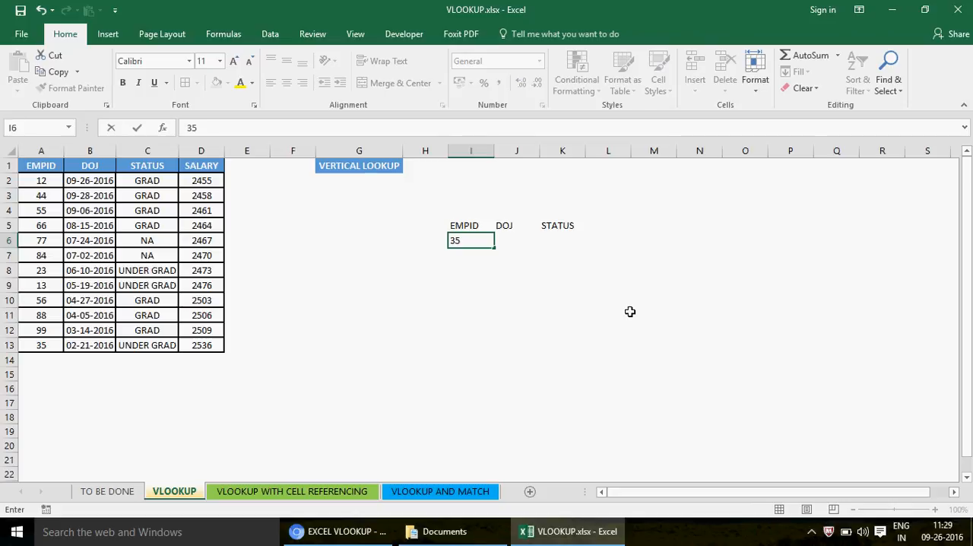
pyautogui.press('Return')
pyautogui.write('56')
pyautogui.press('Return')
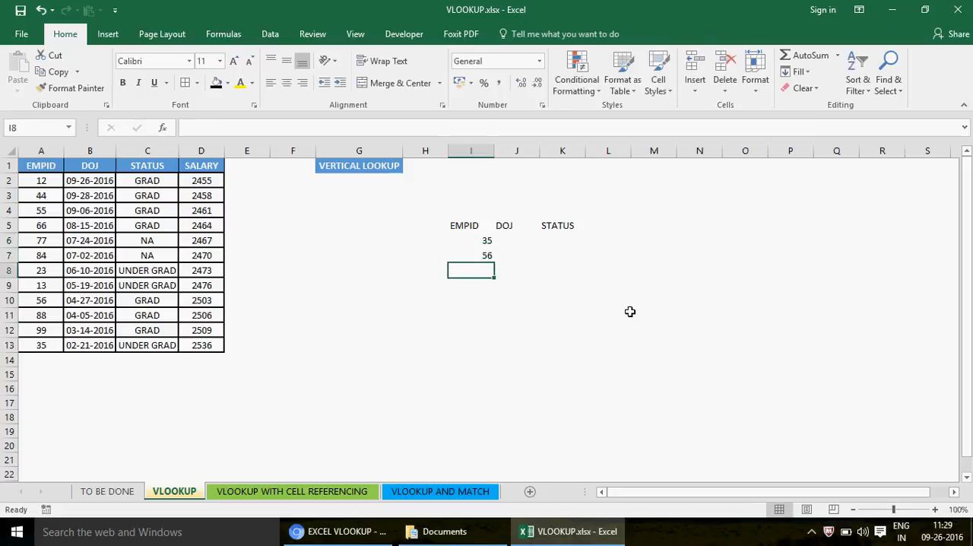
pyautogui.write('66')
pyautogui.press('Return')
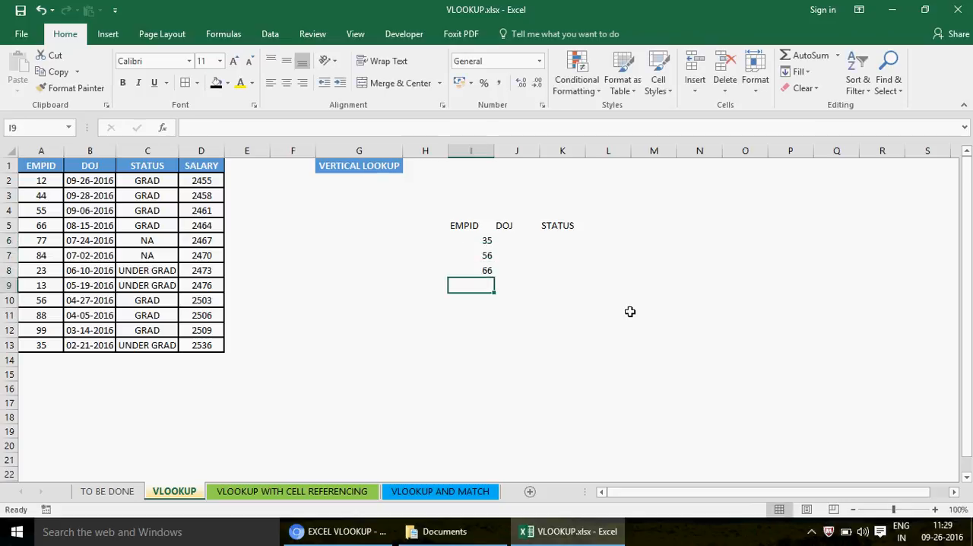
pyautogui.write('44')
pyautogui.press('Return')
pyautogui.write('12')
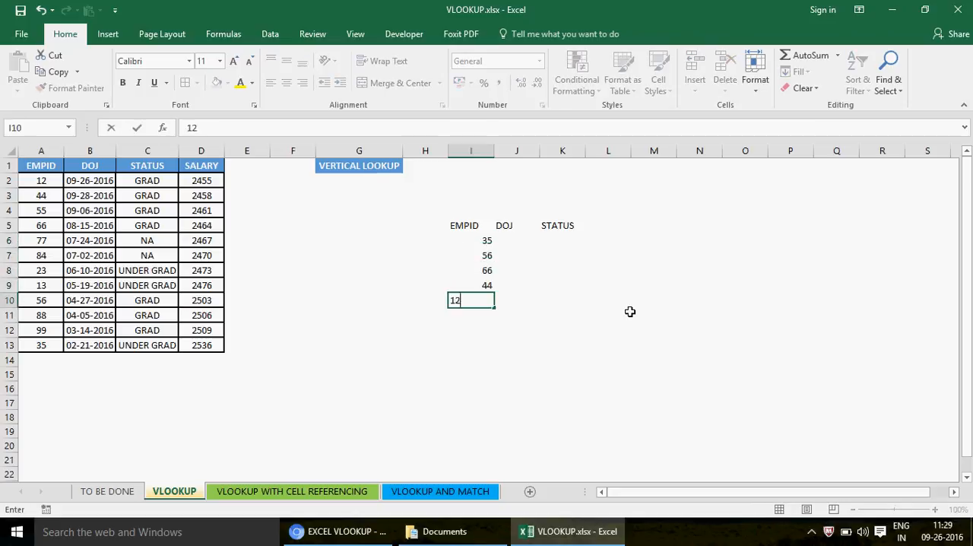
pyautogui.press('Return')
# - Apply cell borders and centre alignment to the lookup table I5:K10
pyautogui.click(456, 226)
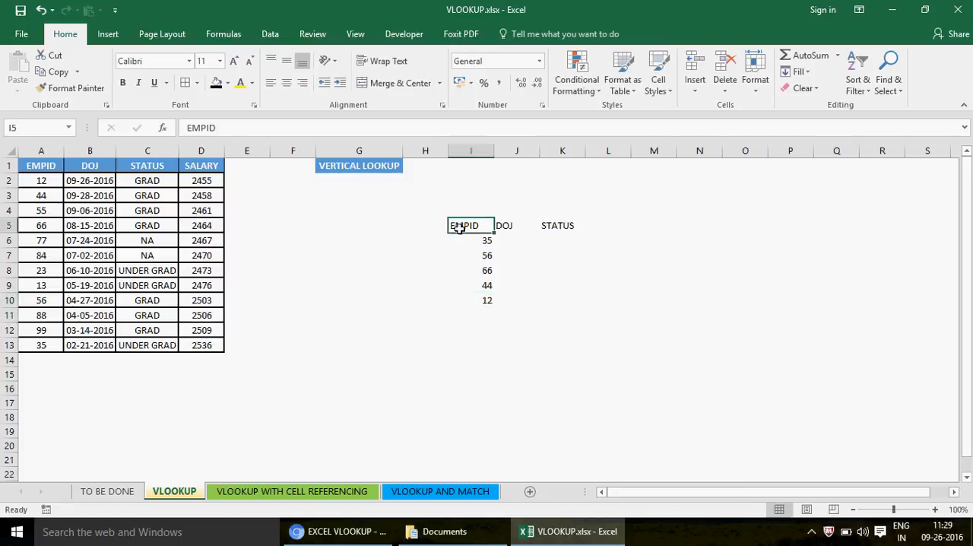
pyautogui.keyDown('shift'); pyautogui.click(570, 300); pyautogui.keyUp('shift')
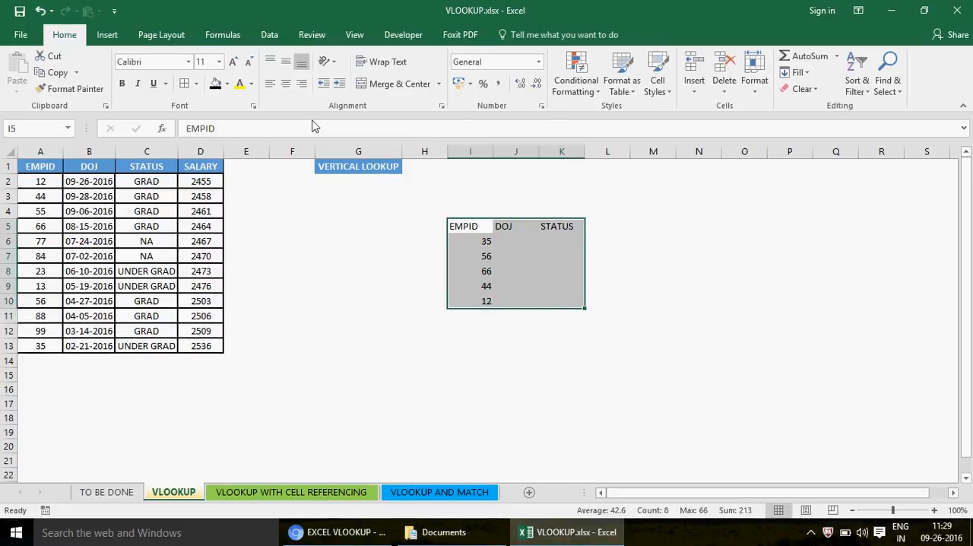
pyautogui.click(185, 84)
pyautogui.click(286, 84)
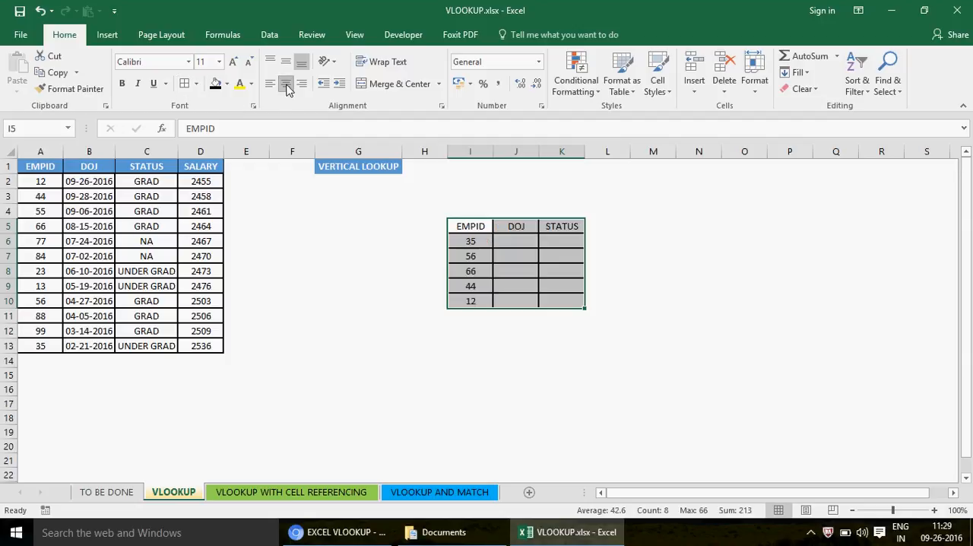
# - Examine the employee table A1:D13 and the EMPID, DOJ and STATUS cells in the lookup table's first data row
pyautogui.click(50, 162)
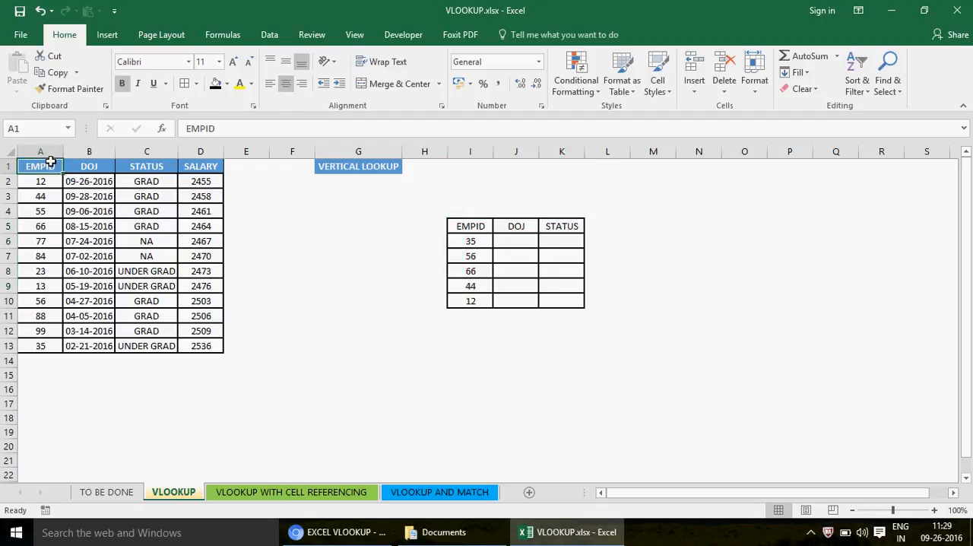
pyautogui.hotkey('shift', 'Right')
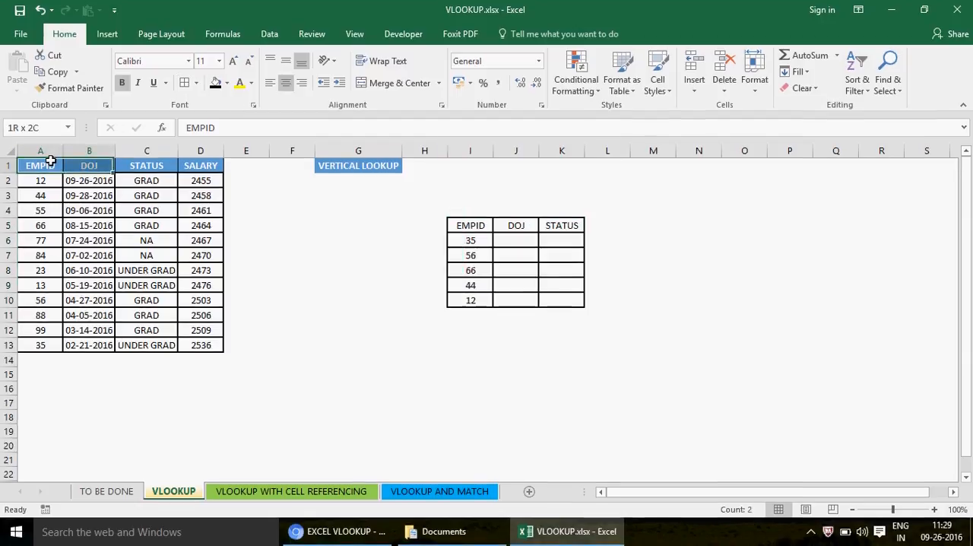
pyautogui.hotkey('shift', 'Right')
pyautogui.hotkey('shift', 'Right')
pyautogui.hotkey('ctrl', 'shift', 'Down')
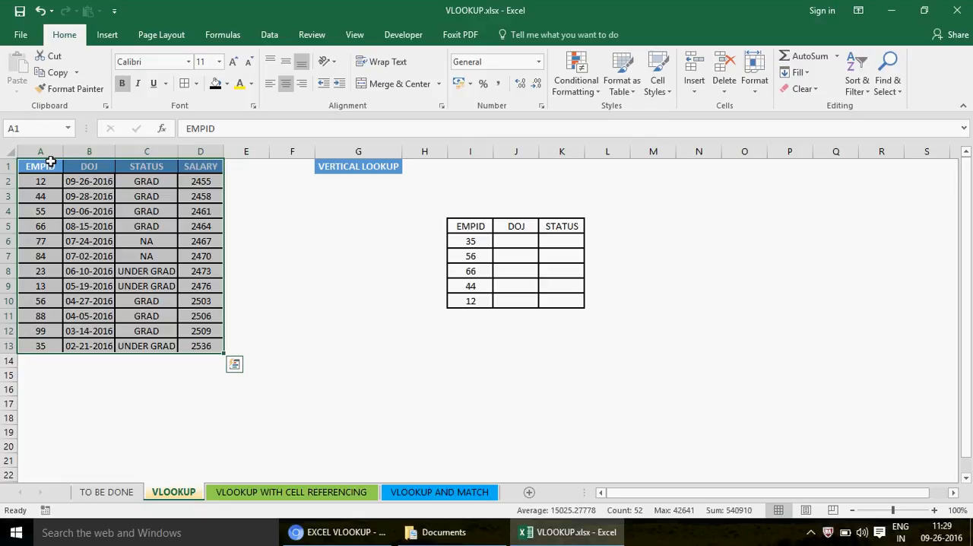
pyautogui.hotkey('shift', 'Left')
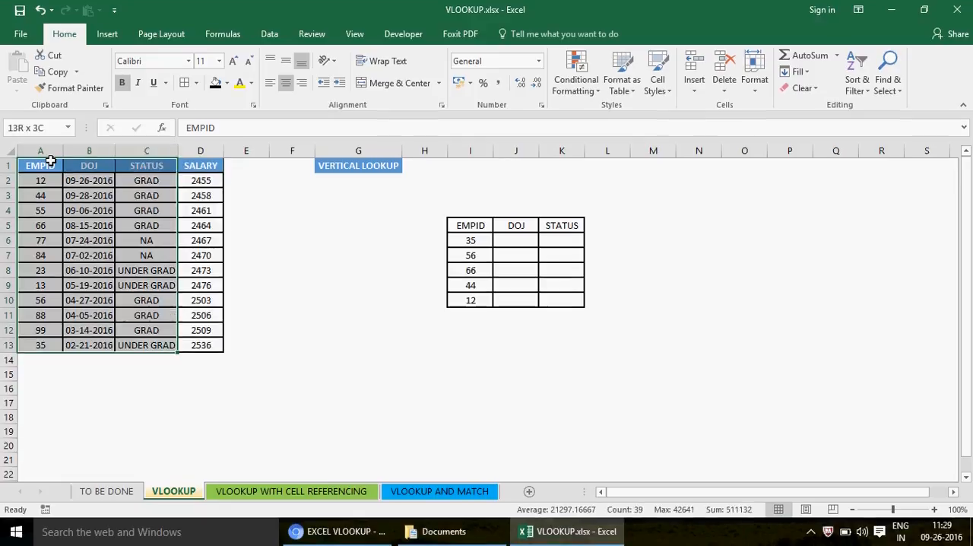
pyautogui.click(471, 244)
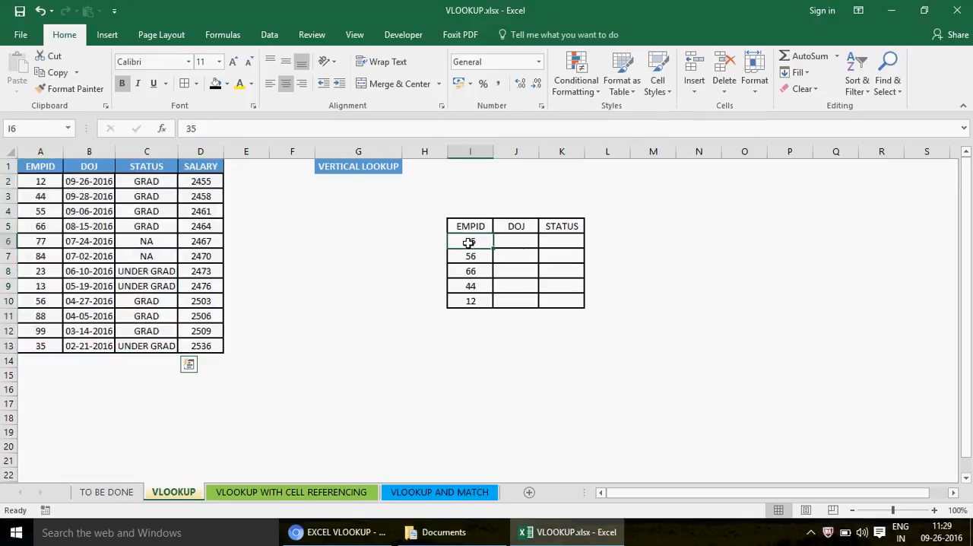
pyautogui.click(518, 241)
pyautogui.click(574, 240)
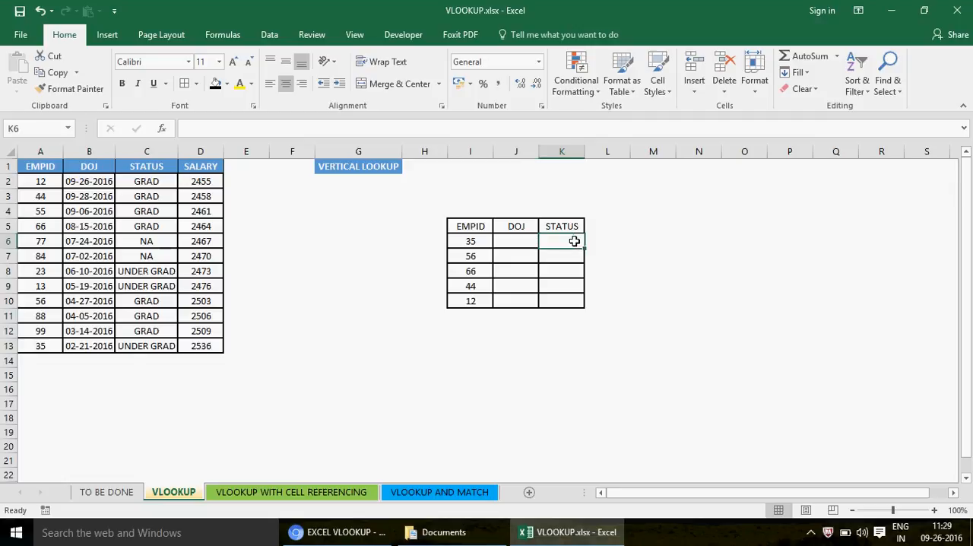
pyautogui.click(521, 254)
pyautogui.click(519, 239)
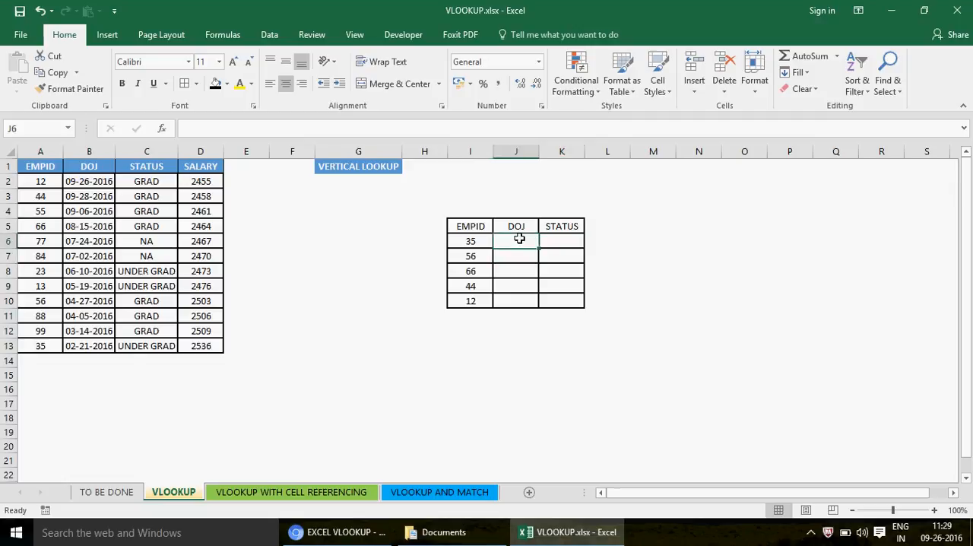
pyautogui.click(473, 240)
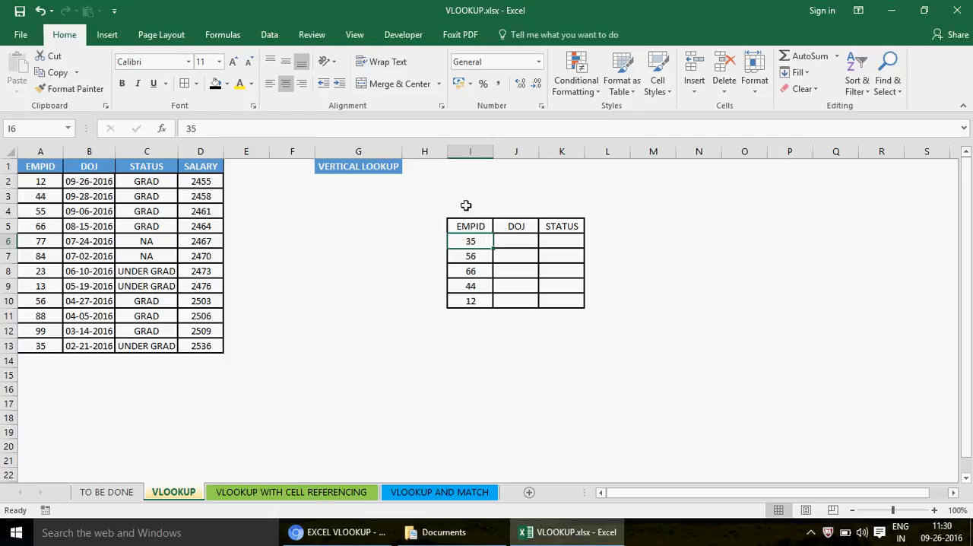
# - Enter the title YOUR TABLE in cell I4 above the lookup table
pyautogui.click(482, 209)
pyautogui.write('YOUR T')
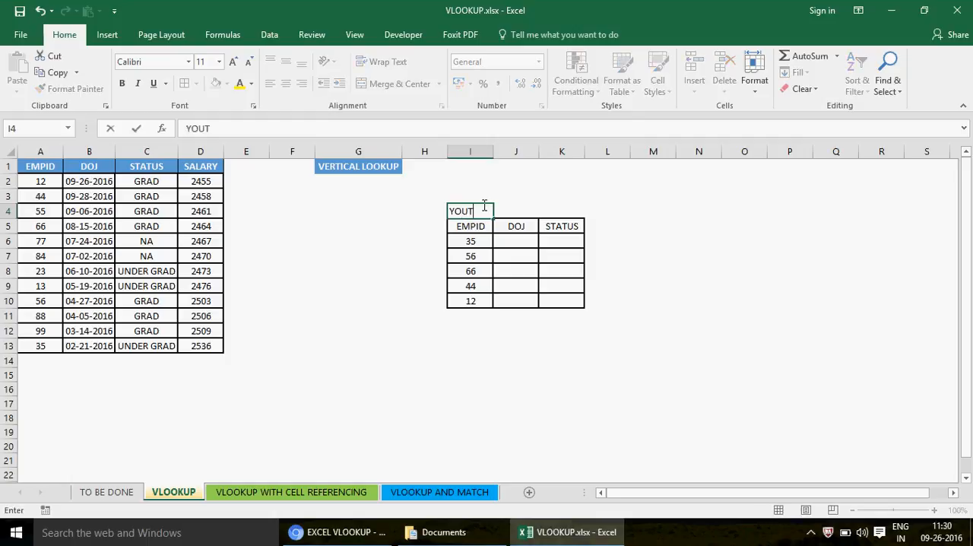
pyautogui.press('BackSpace')
pyautogui.write('R TABLE')
pyautogui.press('Return')
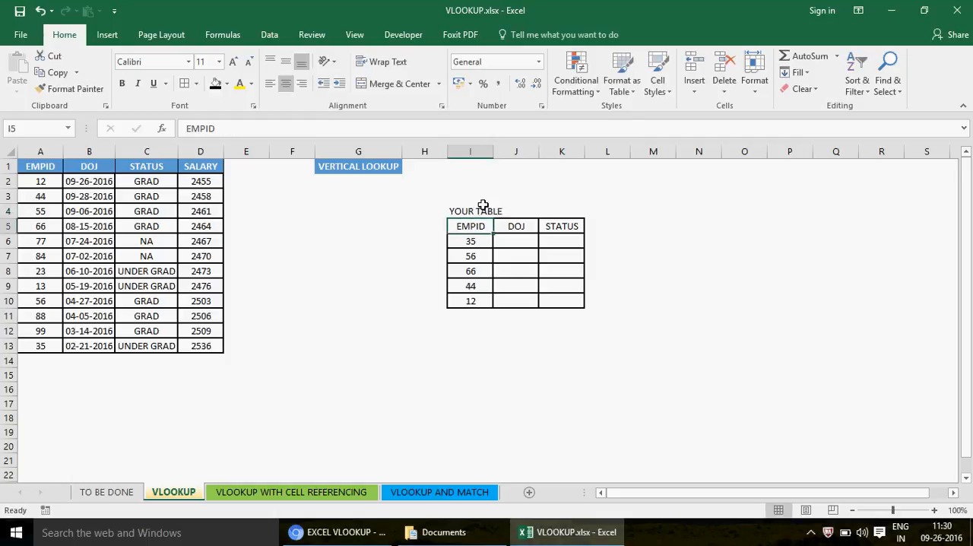
# - Compare the lookup table I5:K10 with the employee table A1:D13, focusing on the EMPID column they share
pyautogui.hotkey('shift', 'Down')
pyautogui.hotkey('shift', 'Down')
pyautogui.hotkey('shift', 'Down')
pyautogui.hotkey('shift', 'Down')
pyautogui.hotkey('shift', 'Down')
pyautogui.press('Down')
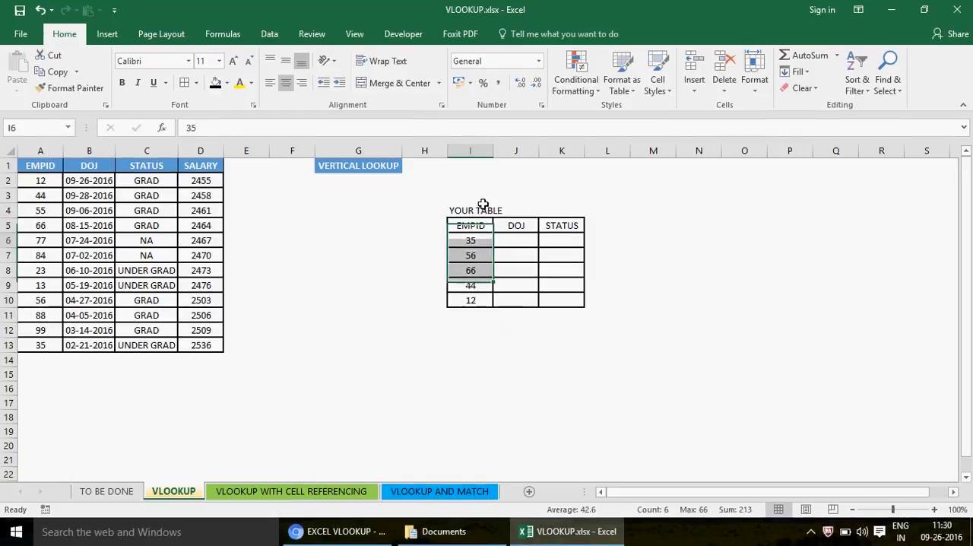
pyautogui.press('Up')
pyautogui.moveTo(471, 240); pyautogui.dragTo(487, 286)
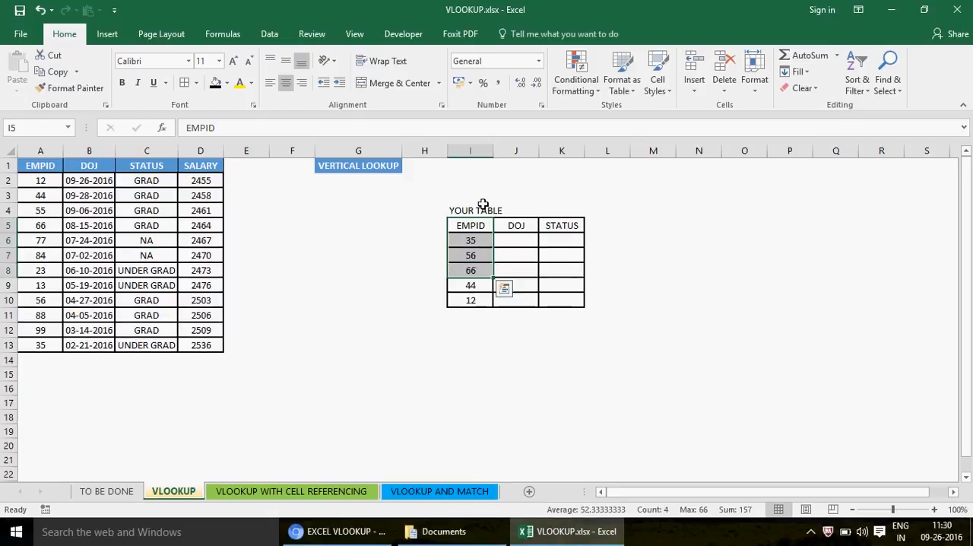
pyautogui.click(38, 165)
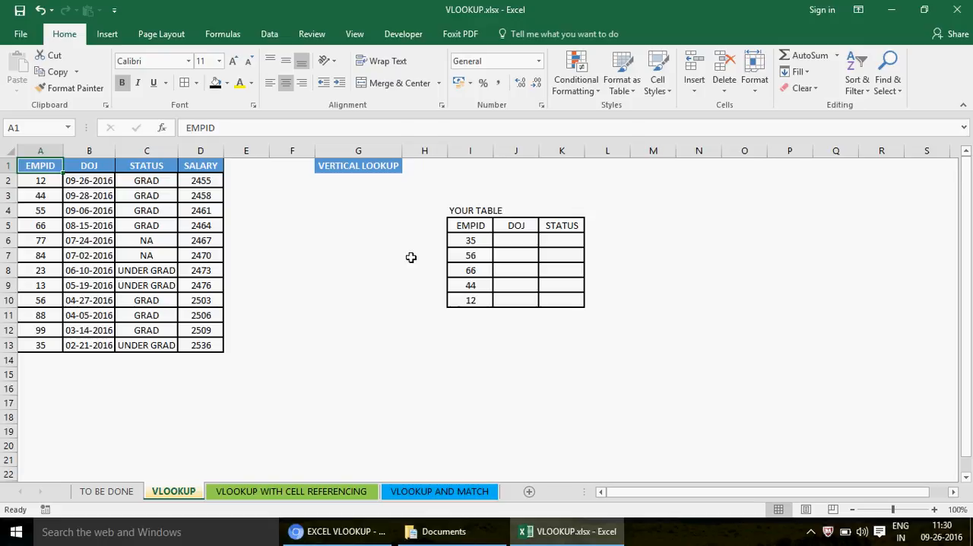
pyautogui.moveTo(471, 239); pyautogui.dragTo(471, 300)
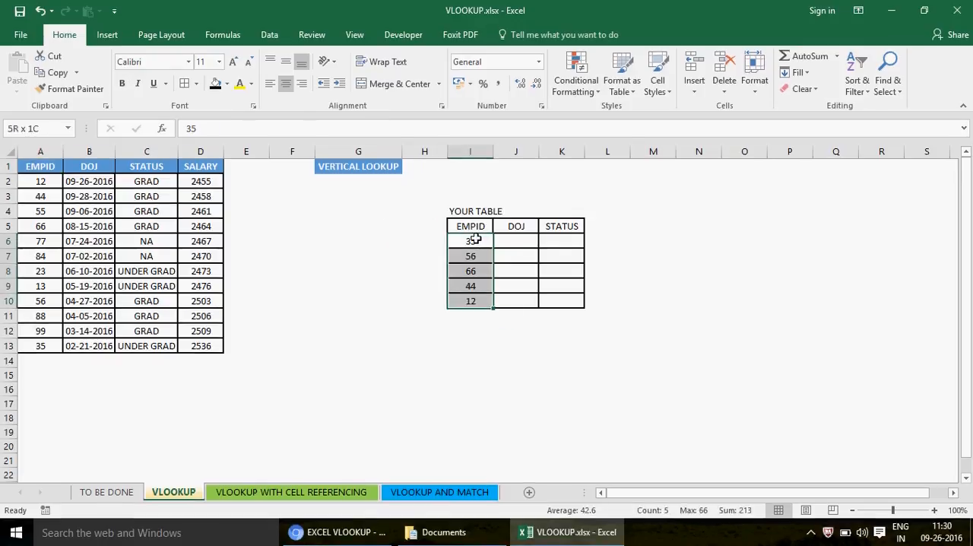
pyautogui.click(470, 228)
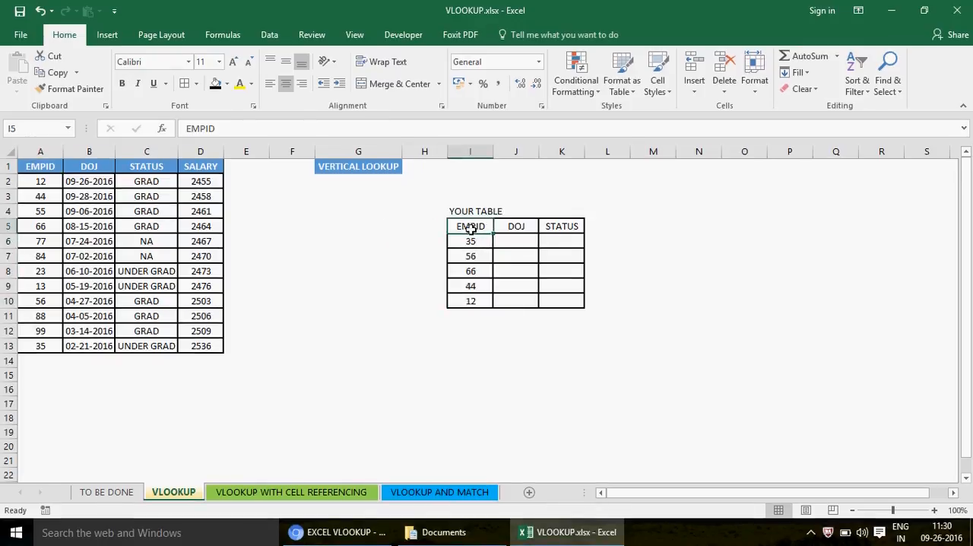
pyautogui.keyDown('shift'); pyautogui.click(569, 301); pyautogui.keyUp('shift')
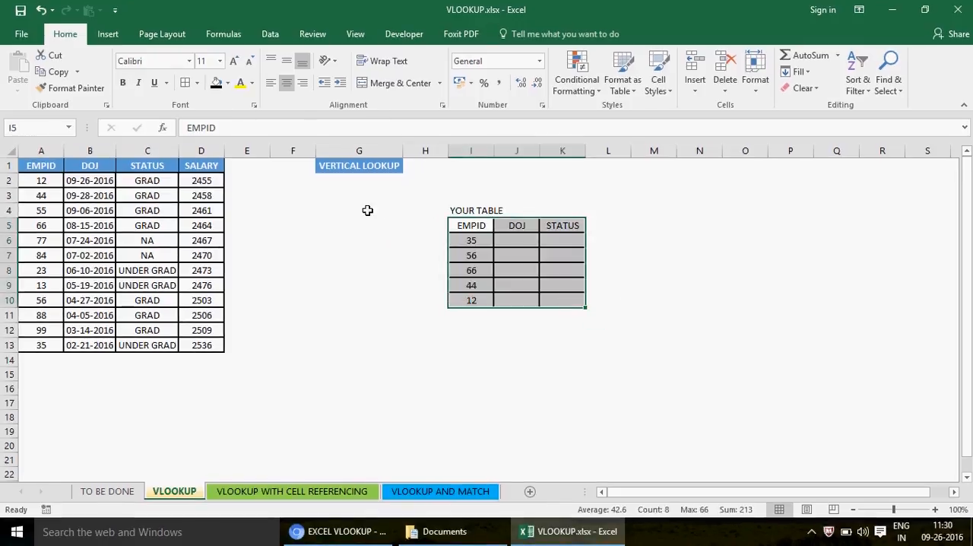
pyautogui.click(41, 168)
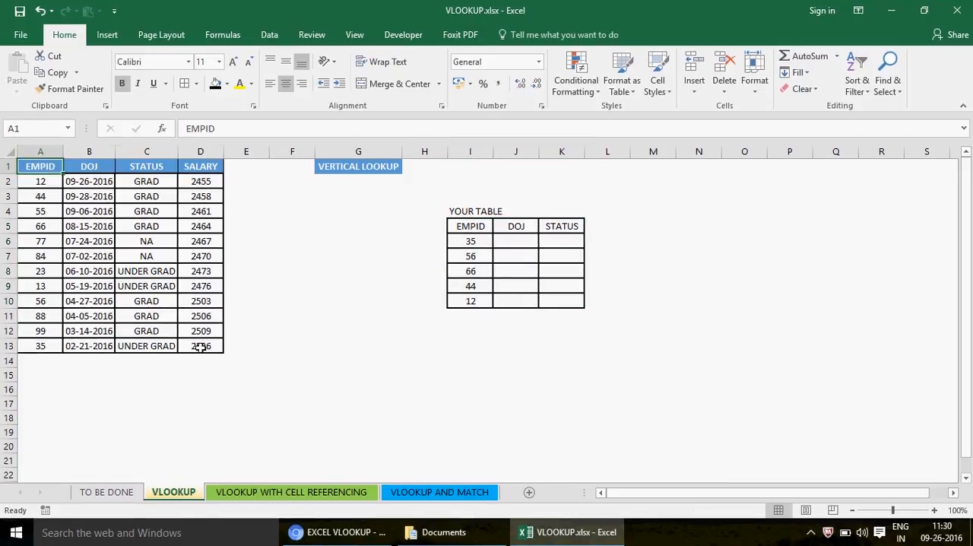
pyautogui.keyDown('shift'); pyautogui.click(200, 344); pyautogui.keyUp('shift')
pyautogui.click(464, 241)
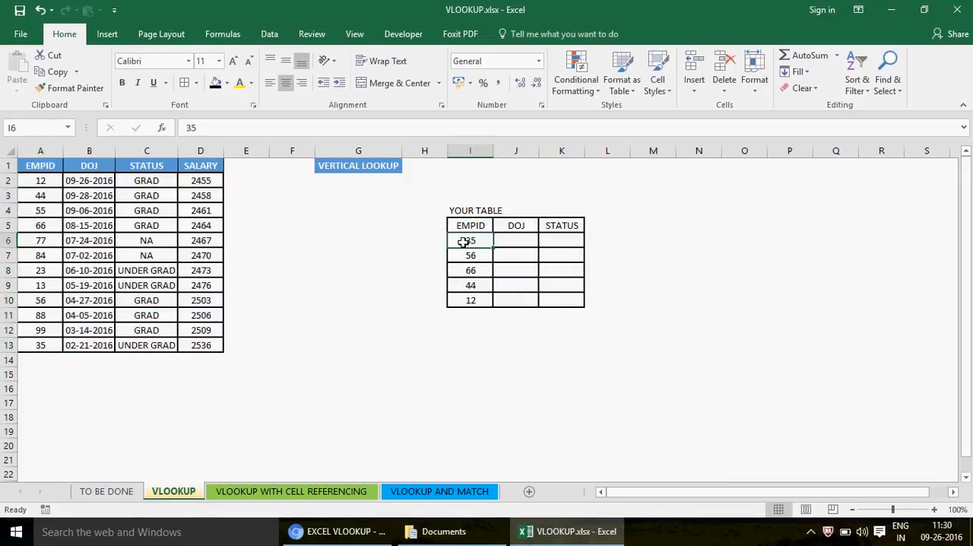
pyautogui.click(469, 226)
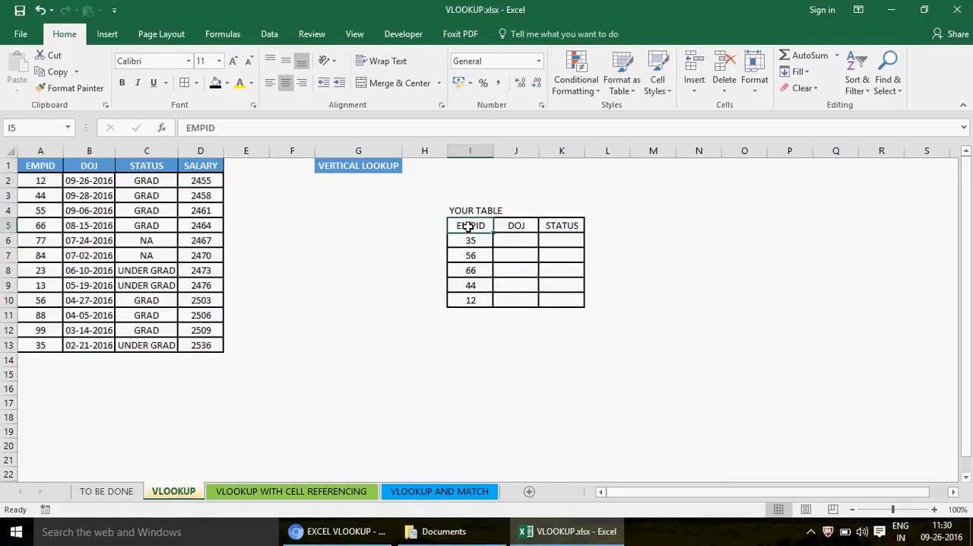
pyautogui.click(50, 171)
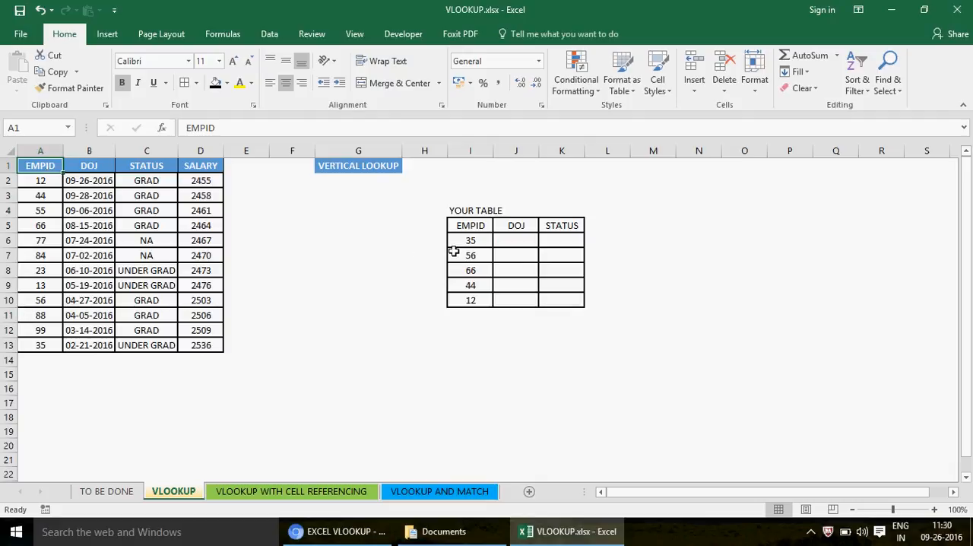
# - Replace the EMPID header in cell I5 of the lookup table with NAME
pyautogui.click(486, 227)
pyautogui.write('NAME')
pyautogui.press('Return')
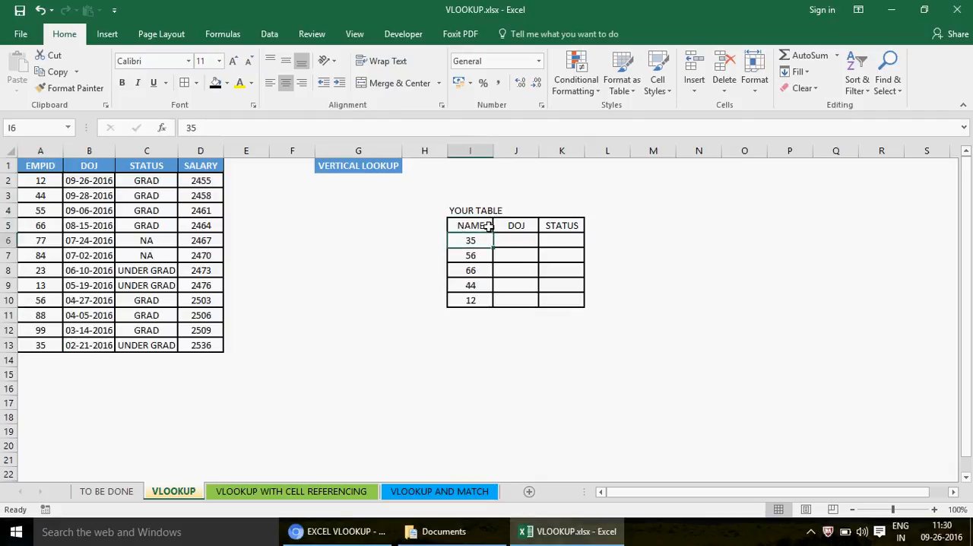
# - Replace the IDs in I6:I10 with the sample names ABC, DDD, HH, SS and RR
pyautogui.write('ABC')
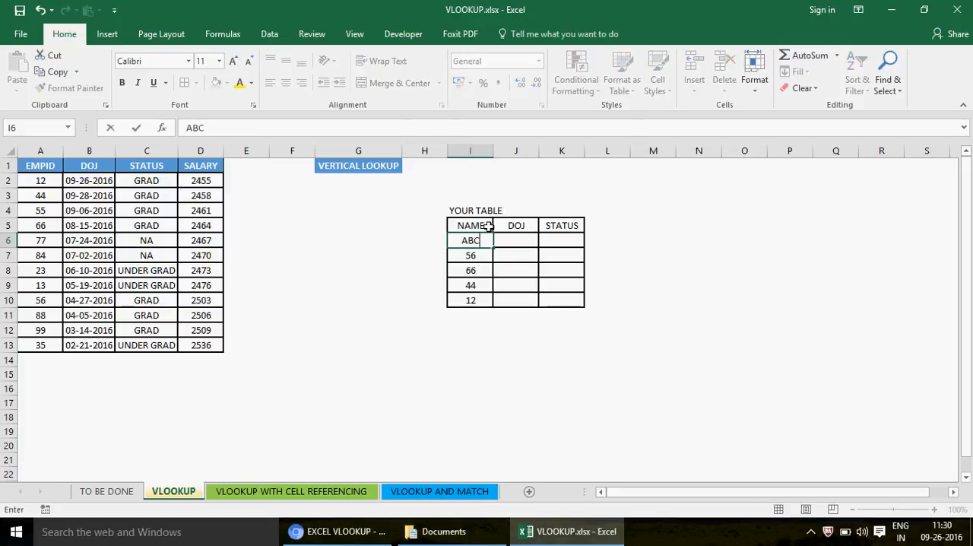
pyautogui.press('Return')
pyautogui.write('DDD')
pyautogui.hotkey('ctrl', 'Return')
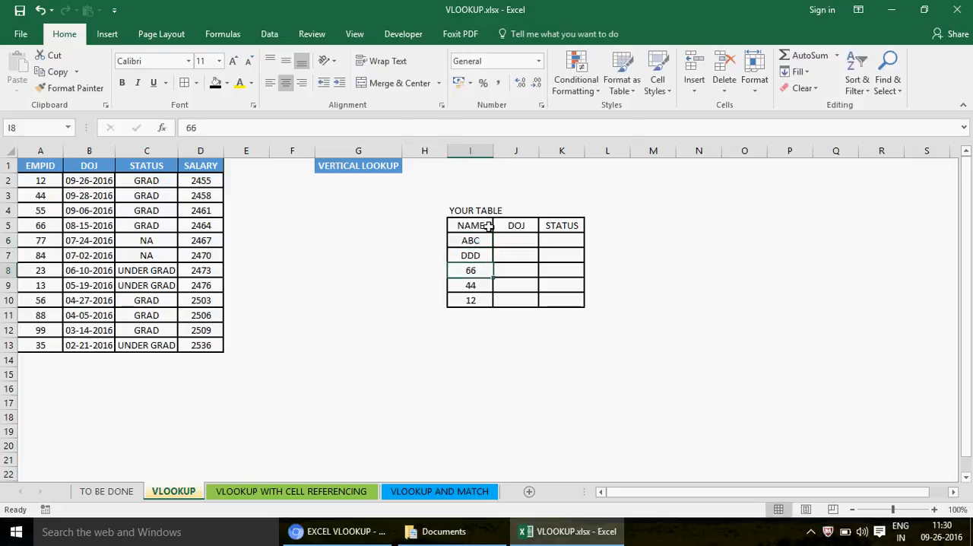
pyautogui.press('Return')
pyautogui.write('HH')
pyautogui.press('Return')
pyautogui.write('SS')
pyautogui.press('Return')
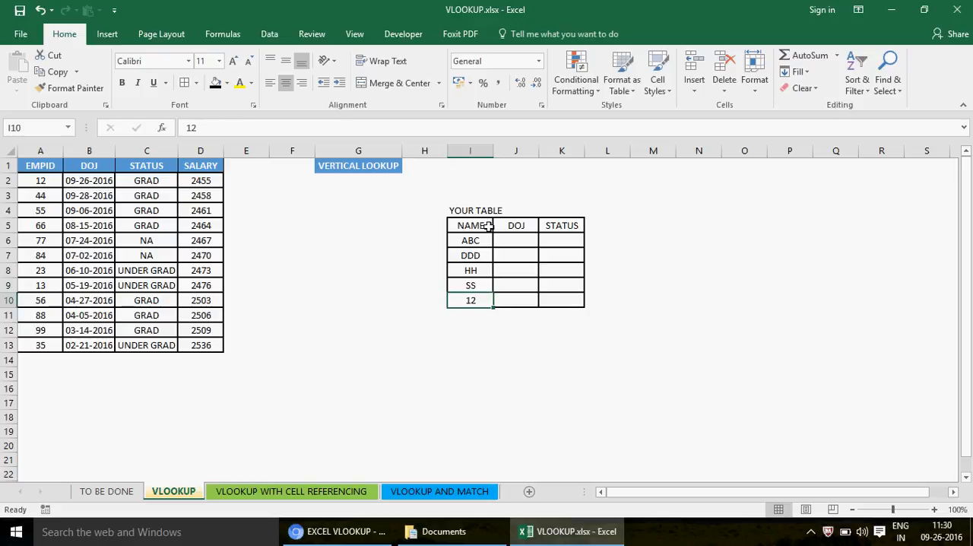
pyautogui.write('RR')
pyautogui.press('Up')
pyautogui.press('Up')
pyautogui.press('Up')
pyautogui.press('Up')
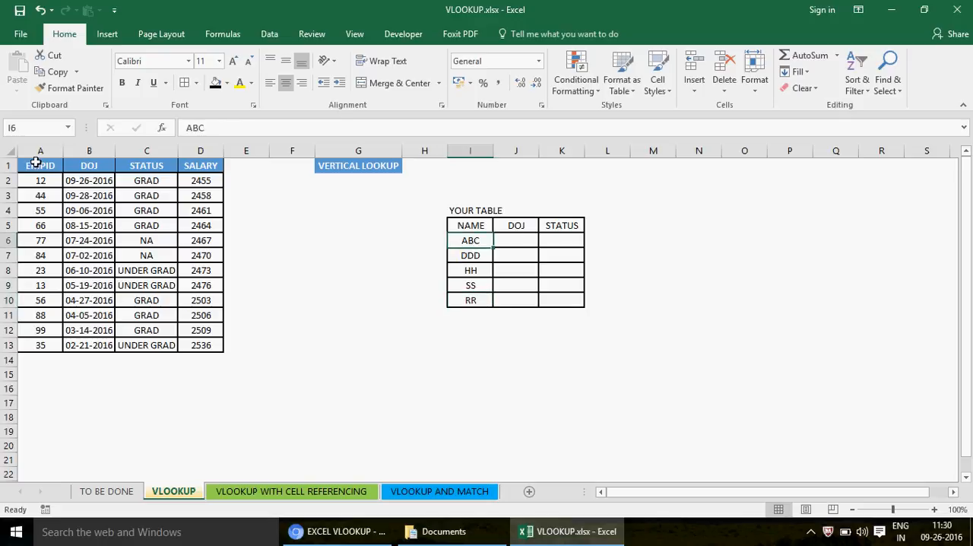
# - Undo the sample names entered in I6:I10 to restore the IDs in the lookup table
pyautogui.moveTo(35, 161); pyautogui.dragTo(209, 343)
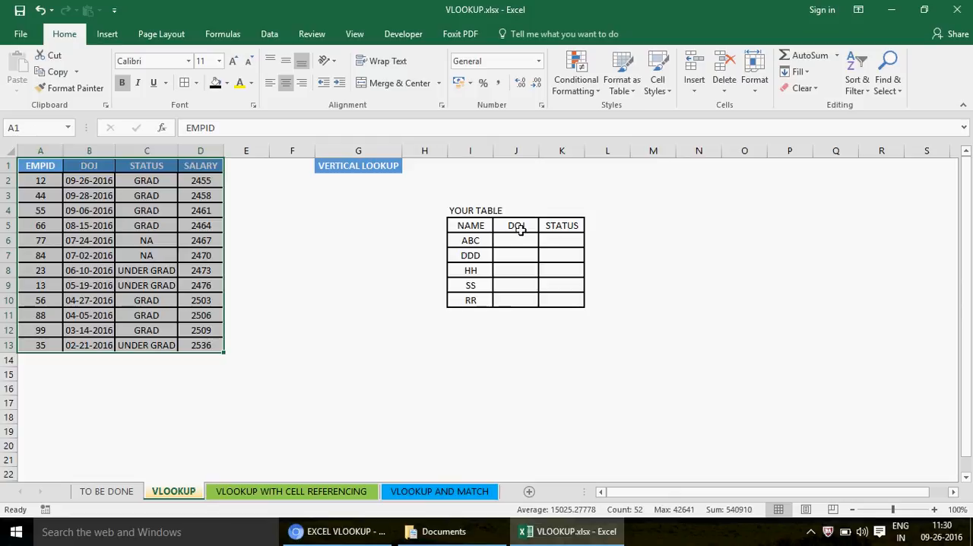
pyautogui.click(472, 238)
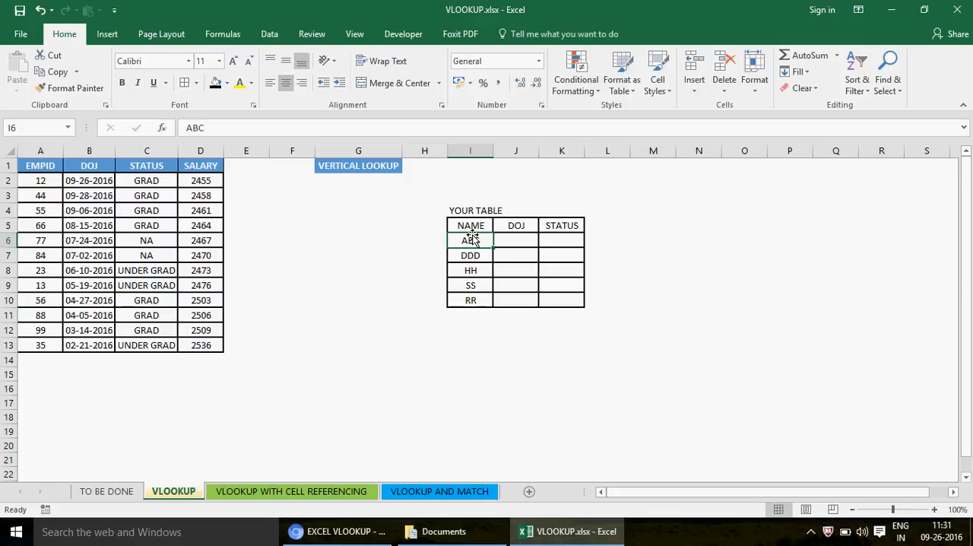
pyautogui.hotkey('ctrl', 'z')
pyautogui.hotkey('ctrl', 'z')
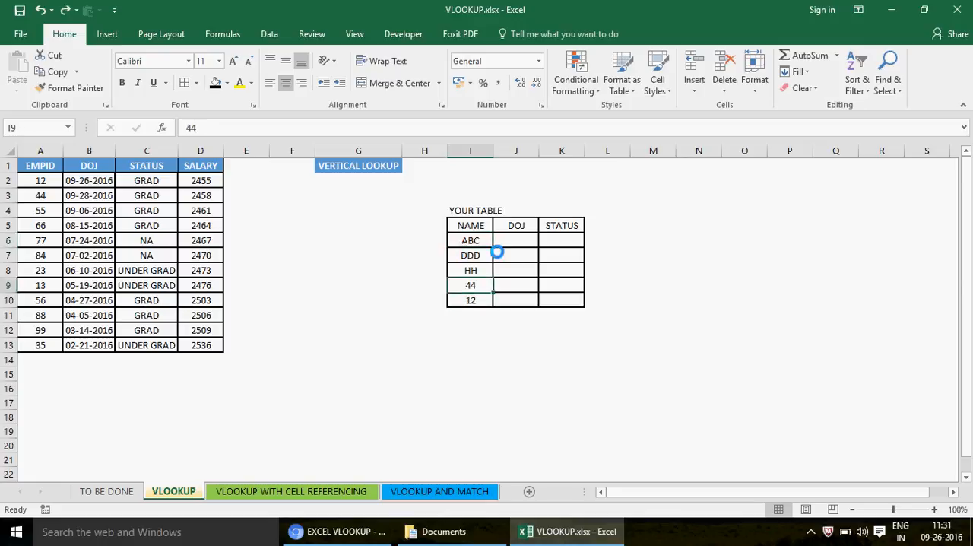
pyautogui.hotkey('ctrl', 'z')
pyautogui.hotkey('ctrl', 'z')
pyautogui.hotkey('ctrl', 'z')
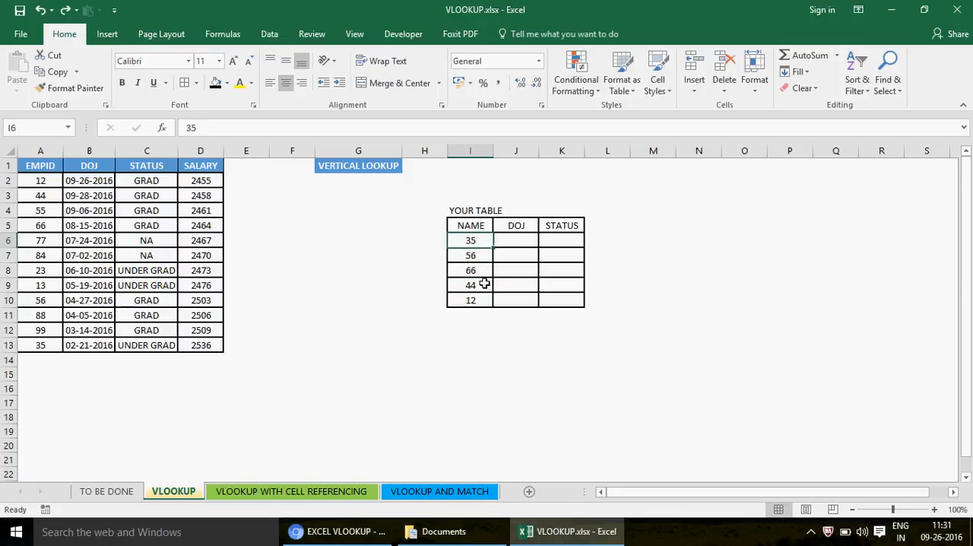
# - Try replacing the value in cell I9 with 35, duplicating the value in I6
pyautogui.click(485, 284)
pyautogui.write('35')
pyautogui.press('Return')
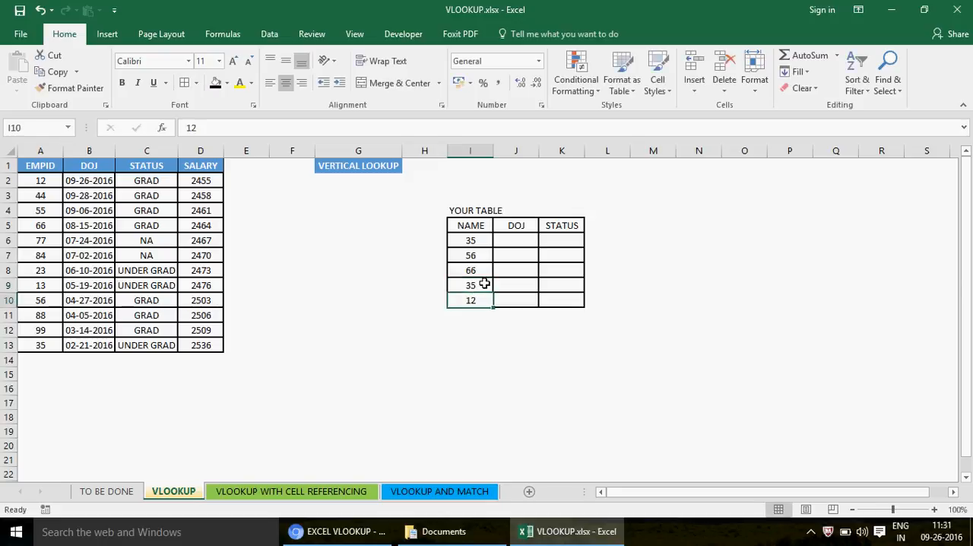
pyautogui.click(477, 285)
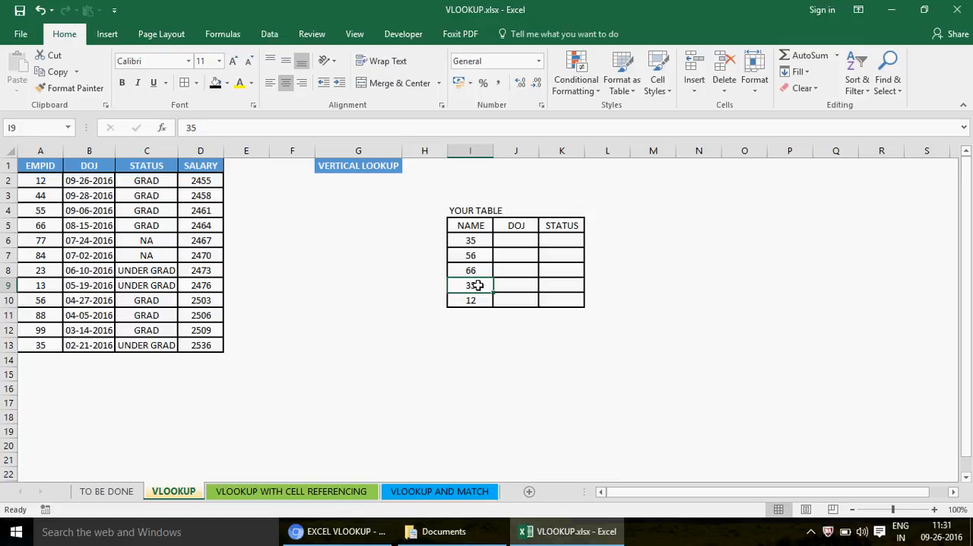
pyautogui.click(479, 240)
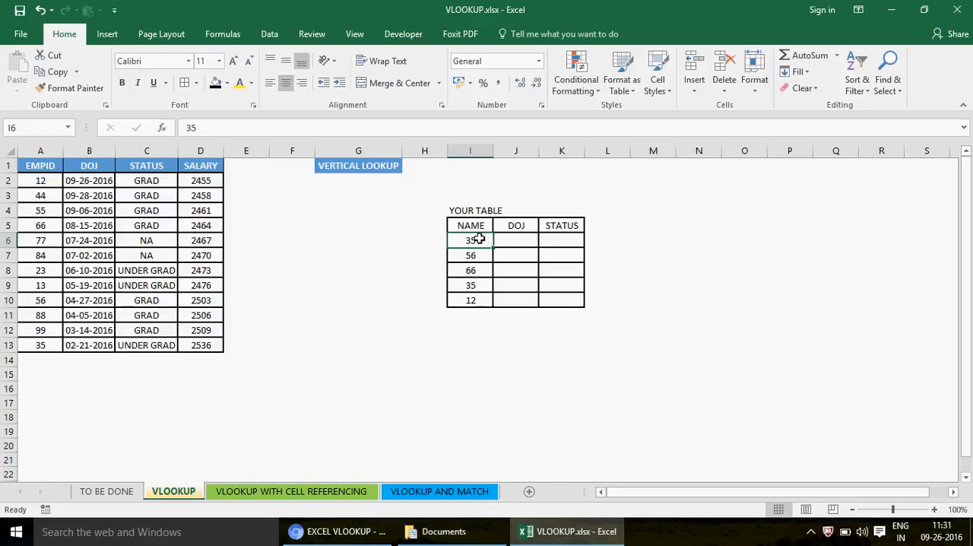
pyautogui.click(501, 240)
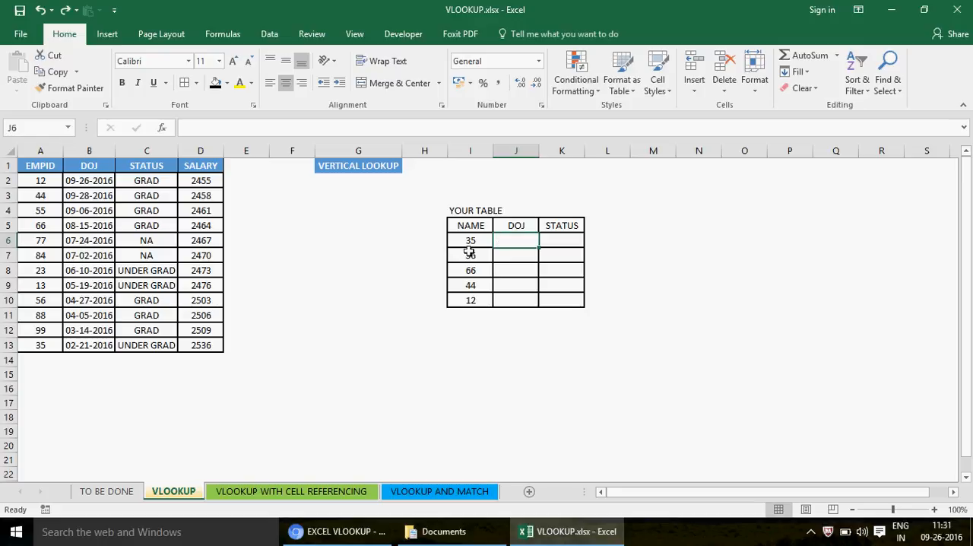
pyautogui.click(472, 240)
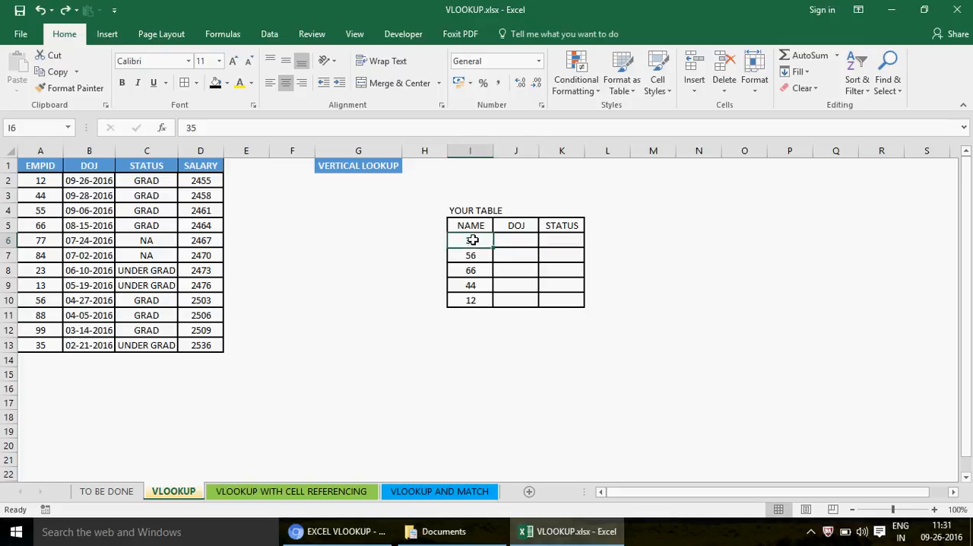
pyautogui.click(32, 181)
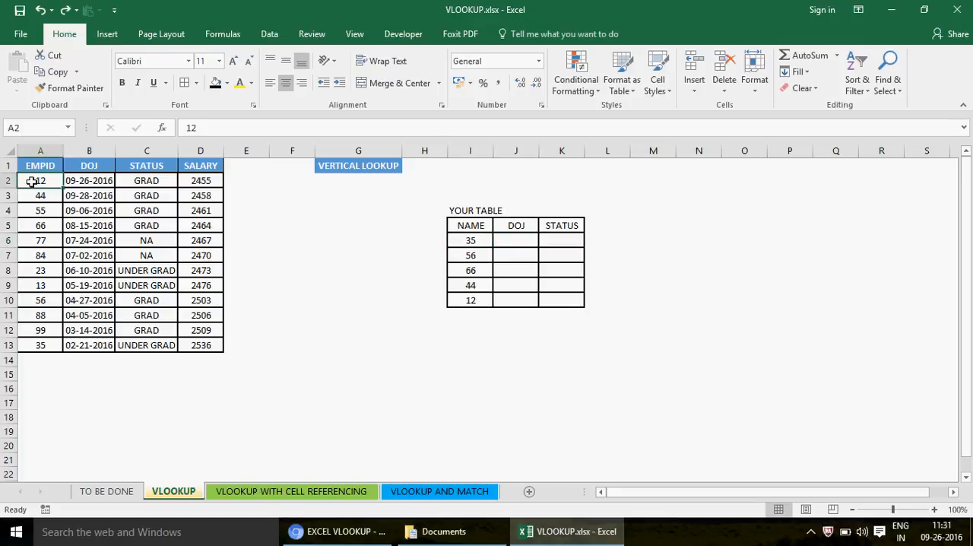
pyautogui.click(529, 240)
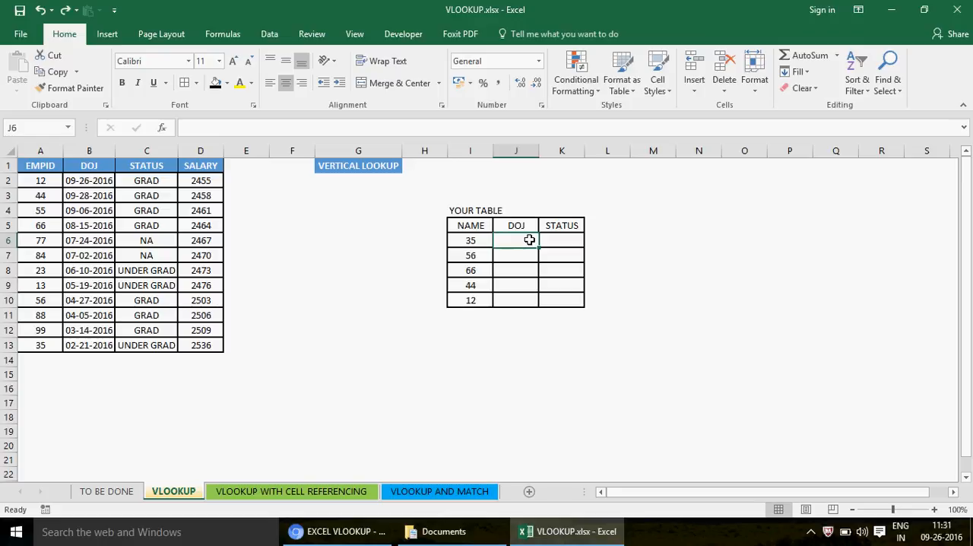
pyautogui.write('=VLOO')
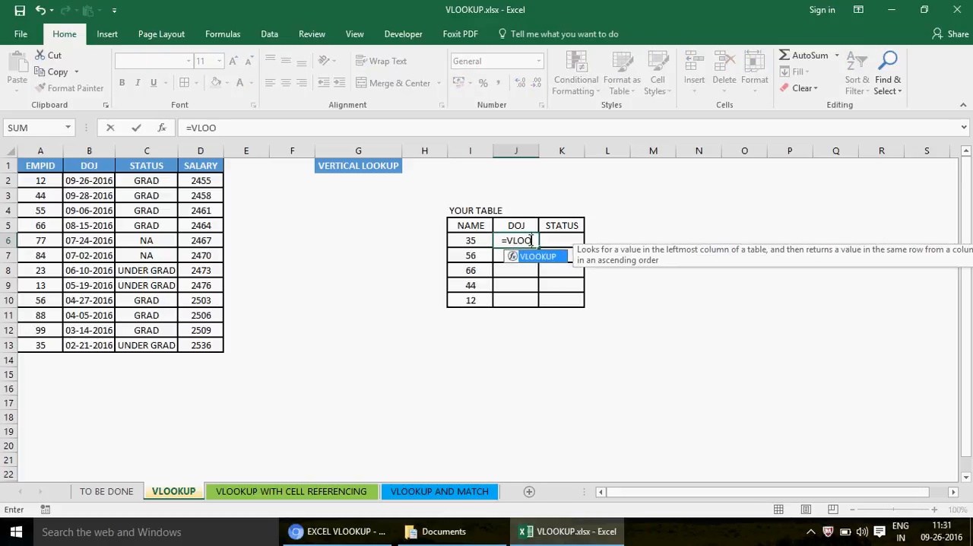
pyautogui.write('KUP(')
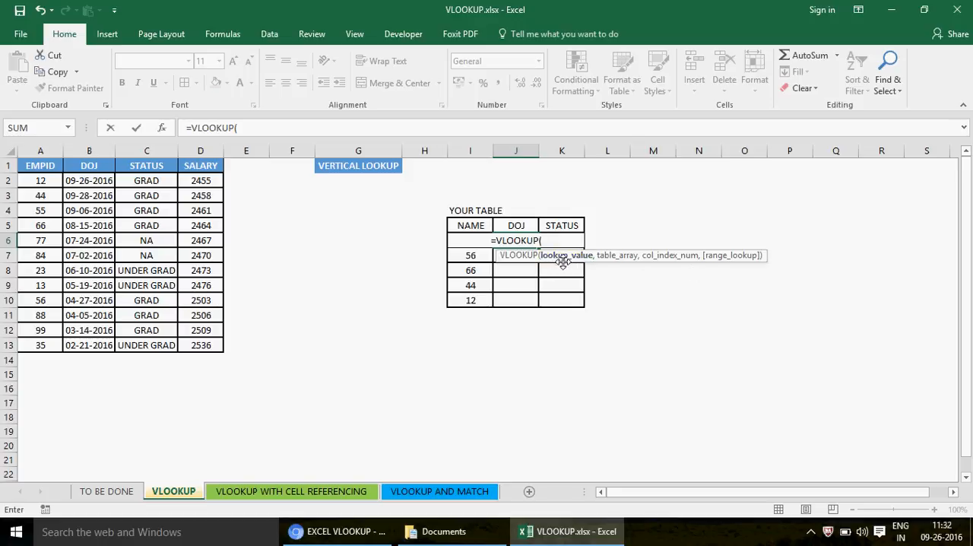
pyautogui.click(428, 243)
pyautogui.click(468, 241)
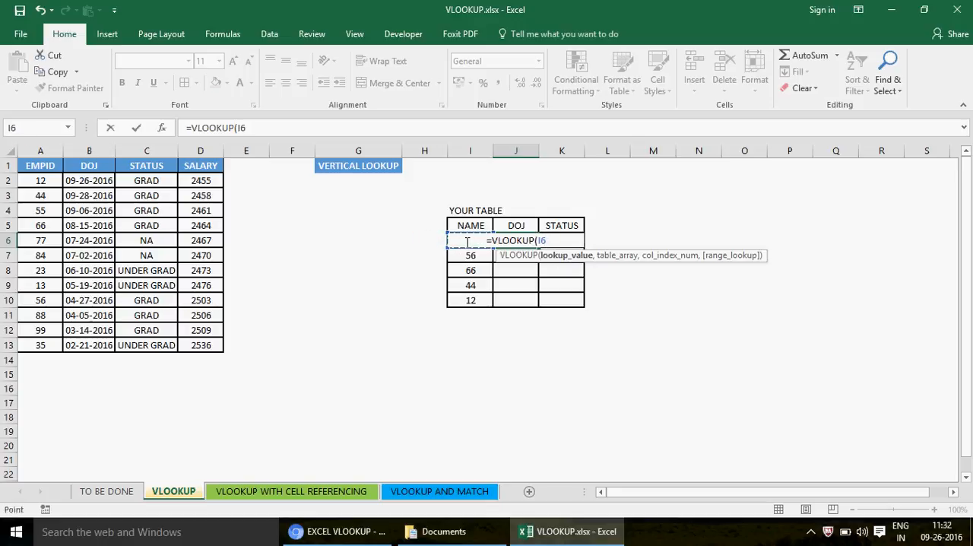
pyautogui.press('Escape')
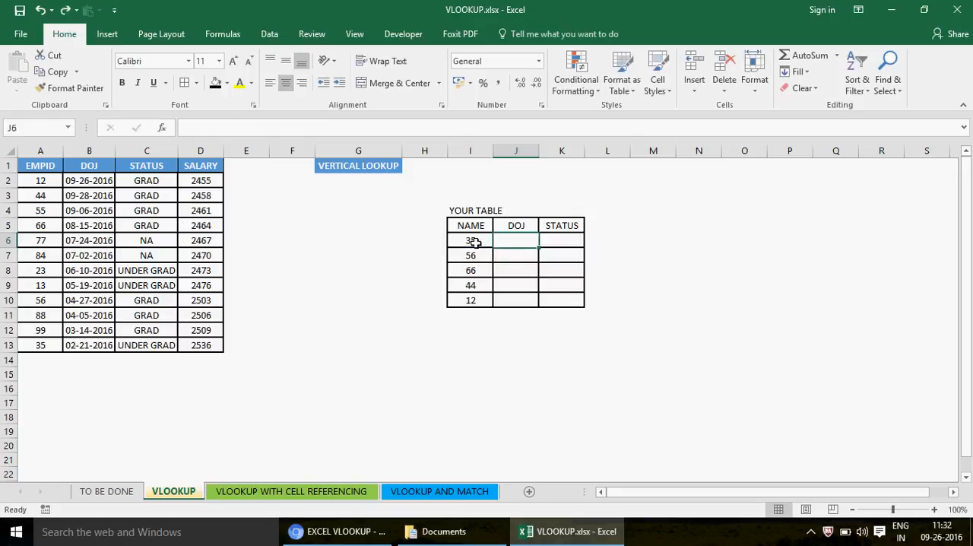
# - Widen column I of the lookup table slightly
pyautogui.click(474, 242)
pyautogui.click(41, 347)
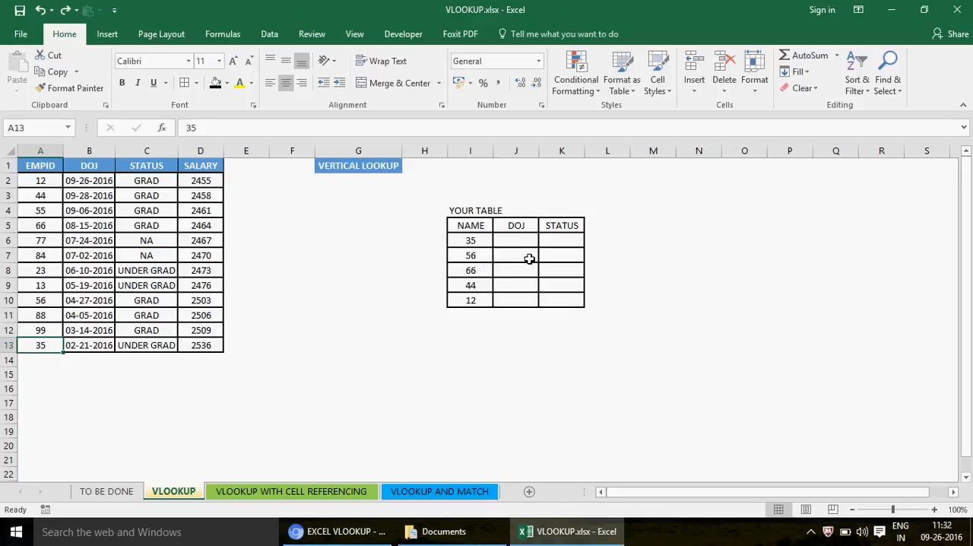
pyautogui.moveTo(494, 154); pyautogui.dragTo(510, 155)
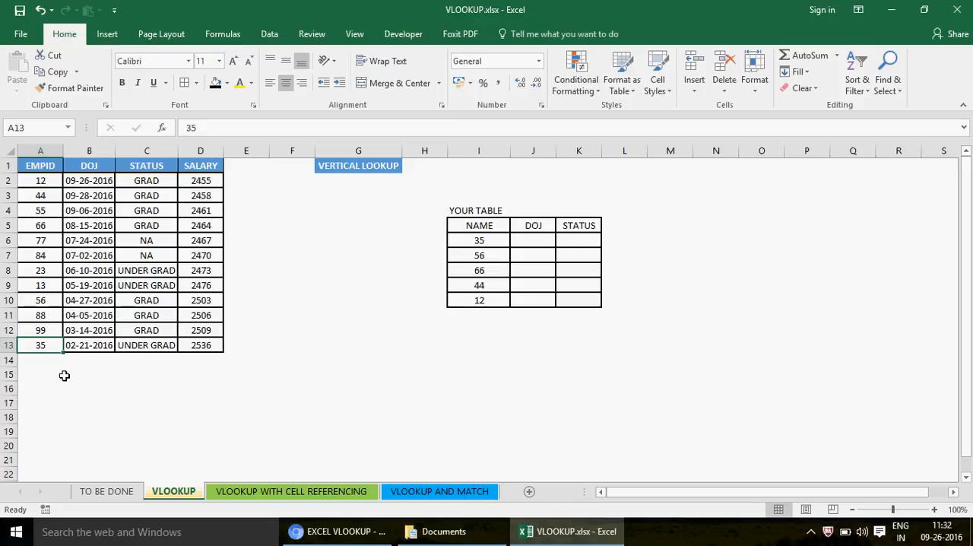
pyautogui.click(520, 241)
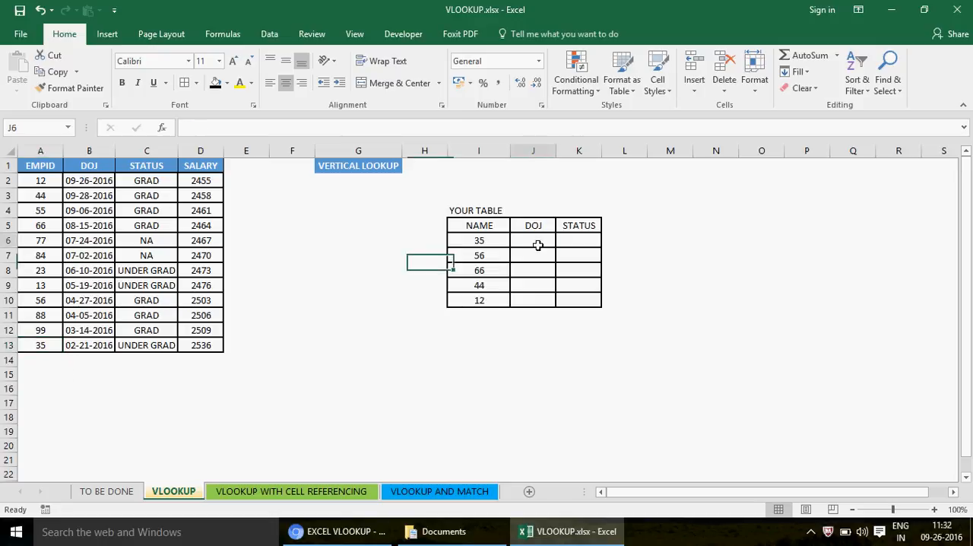
pyautogui.click(462, 242)
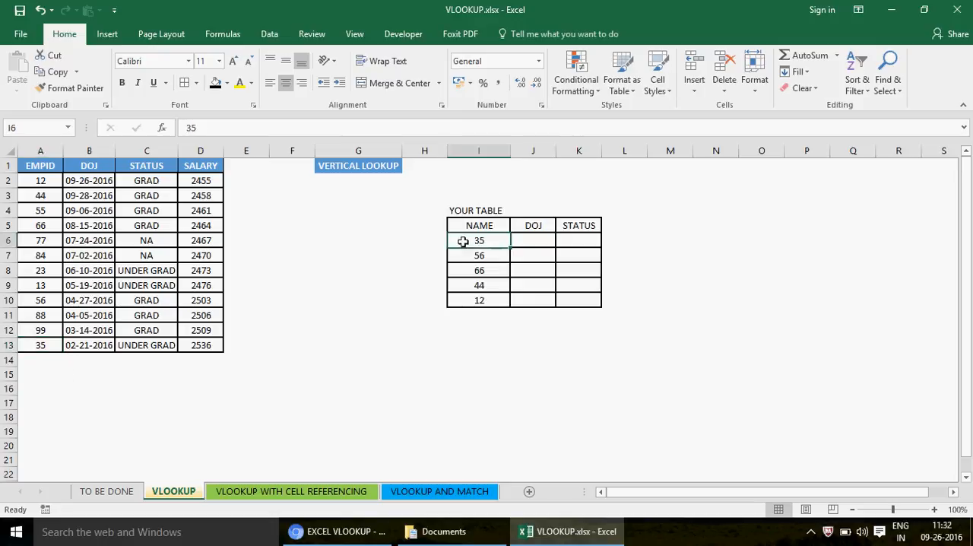
# - Enter the value 12 in cell A90, far below the employee table, and return to the top of the sheet
pyautogui.click(39, 346)
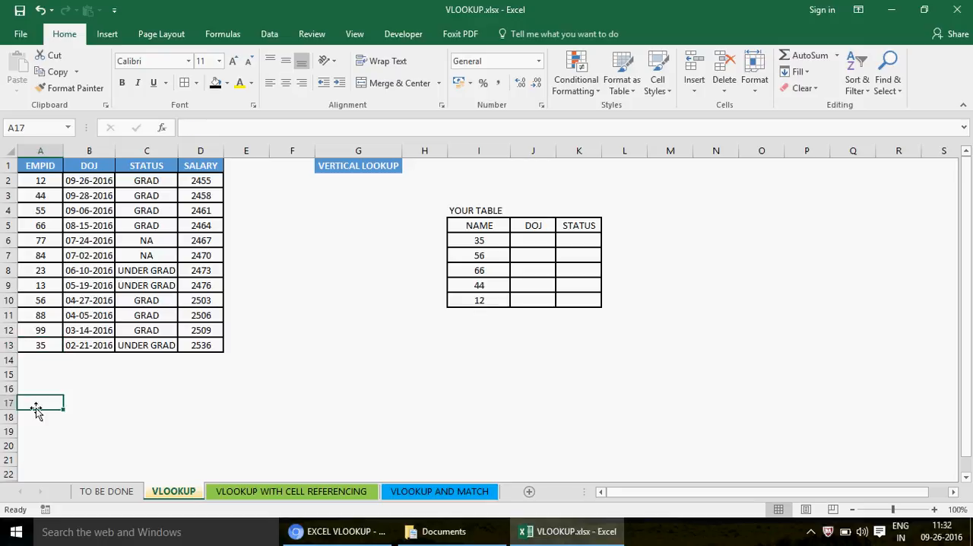
pyautogui.press('Down')
pyautogui.press('Down')
pyautogui.press('Down')
pyautogui.press('Down')
pyautogui.press('Down')
pyautogui.press('Down')
pyautogui.press('Down')
pyautogui.press('Down')
pyautogui.press('Down')
pyautogui.press('Down')
pyautogui.press('Down')
pyautogui.press('Down')
pyautogui.press('Down')
pyautogui.press('Down')
pyautogui.press('Down')
pyautogui.press('Down')
pyautogui.press('Down')
pyautogui.press('Down')
pyautogui.press('Down')
pyautogui.press('Down')
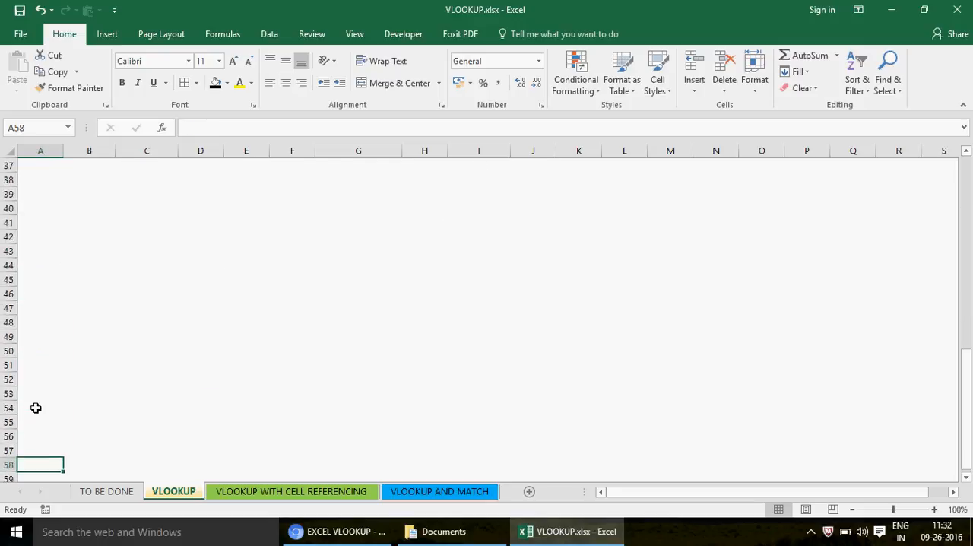
pyautogui.press('Down')
pyautogui.press('Down')
pyautogui.press('Down')
pyautogui.press('Down')
pyautogui.press('Down')
pyautogui.press('Down')
pyautogui.press('Down')
pyautogui.press('Down')
pyautogui.press('Down')
pyautogui.press('Down')
pyautogui.press('Down')
pyautogui.press('Down')
pyautogui.press('Down')
pyautogui.press('Down')
pyautogui.press('Down')
pyautogui.press('Down')
pyautogui.press('Down')
pyautogui.press('Down')
pyautogui.press('Down')
pyautogui.press('Down')
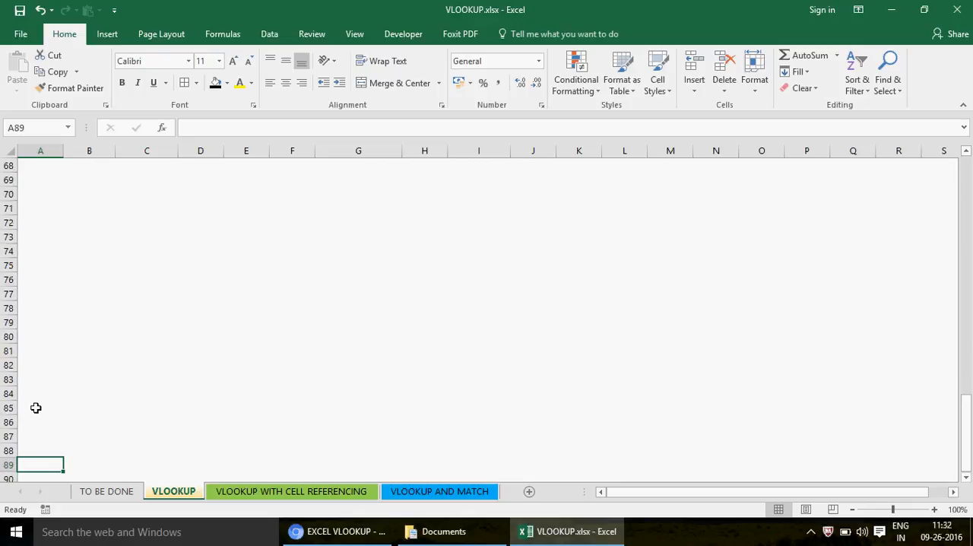
pyautogui.press('Down')
pyautogui.write('12')
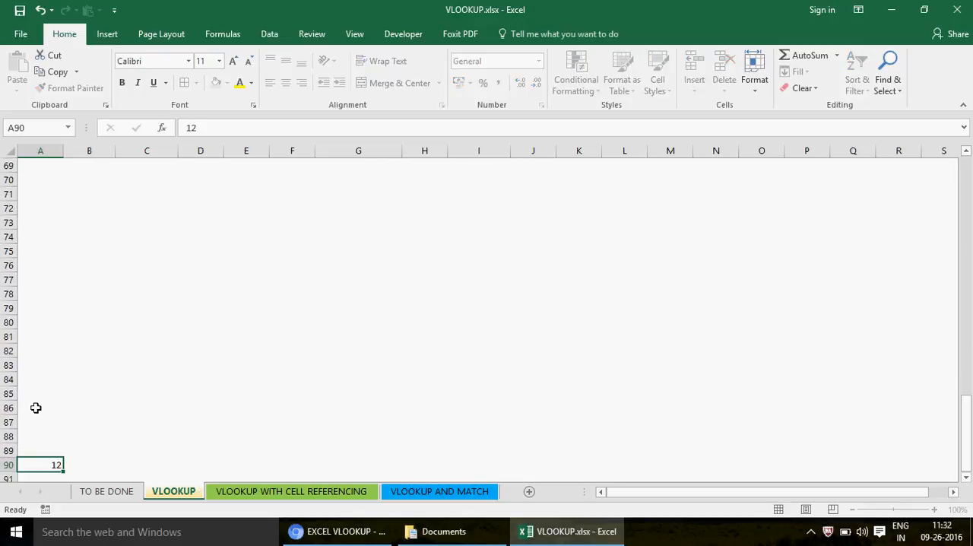
pyautogui.hotkey('ctrl', 'Return')
pyautogui.hotkey('ctrl', 'Up')
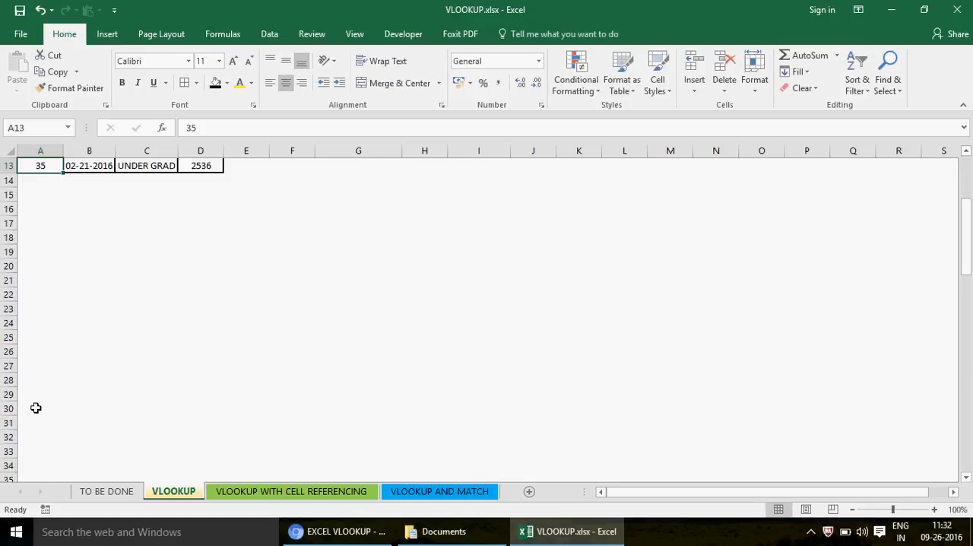
pyautogui.hotkey('ctrl', 'Home')
pyautogui.click(519, 301)
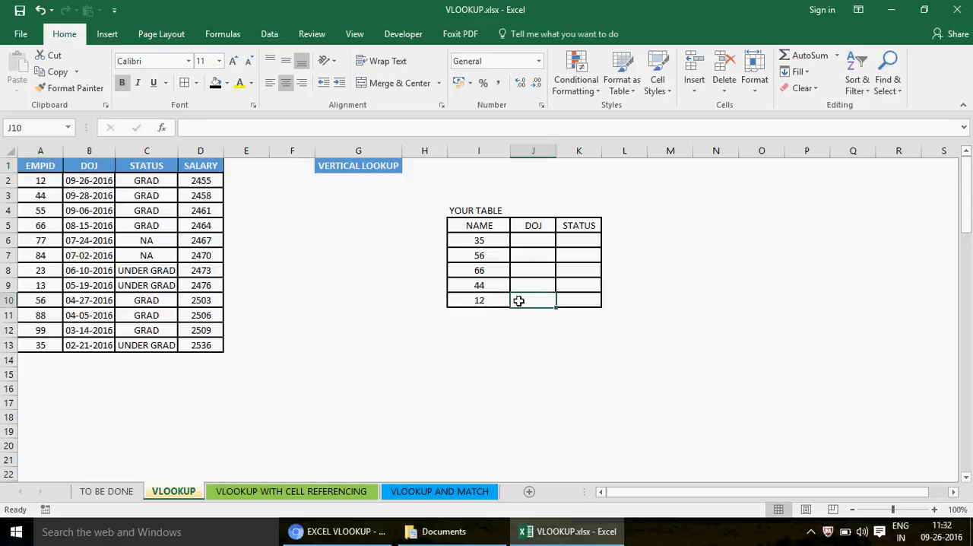
pyautogui.write('=VLOOKUP(')
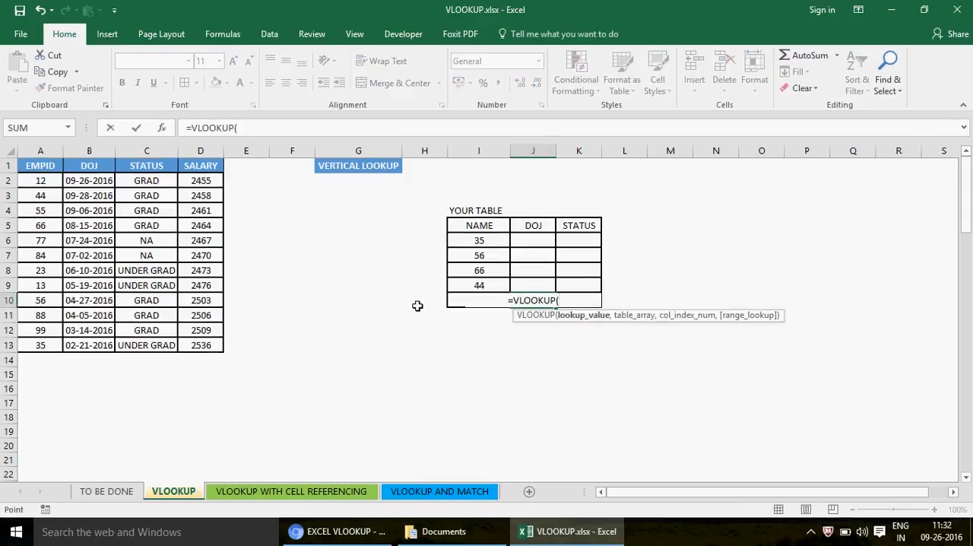
pyautogui.press('Left')
pyautogui.press('BackSpace')
pyautogui.press('BackSpace')
pyautogui.press('BackSpace')
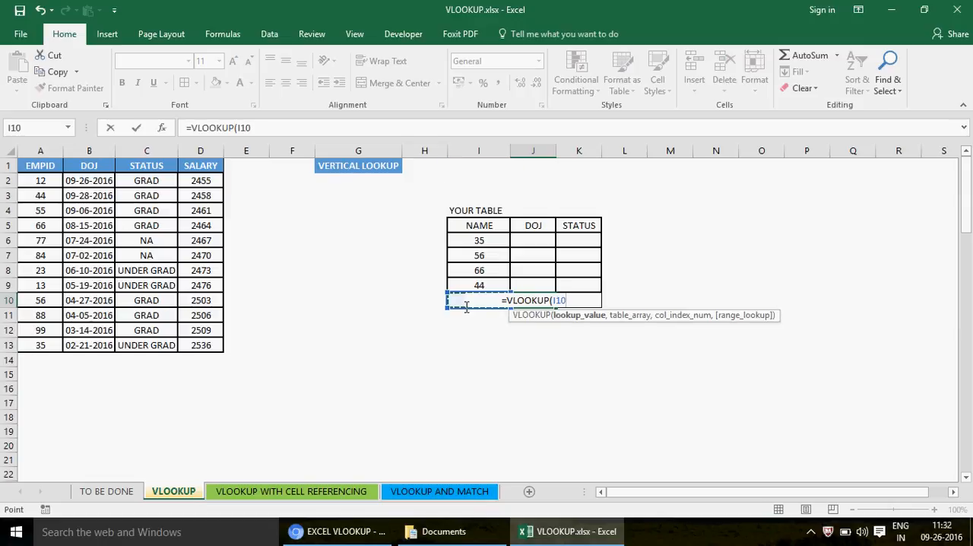
pyautogui.click(41, 386)
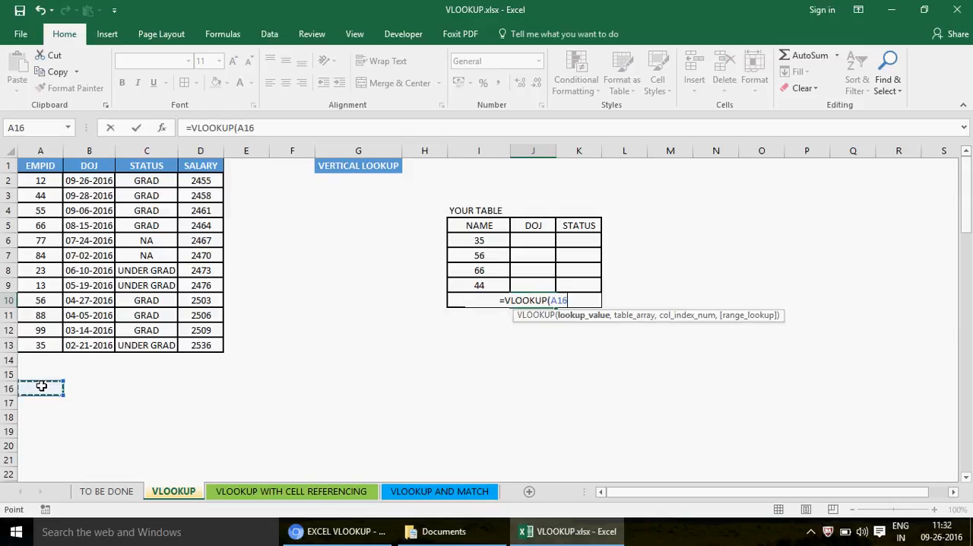
pyautogui.hotkey('ctrl', 'Down')
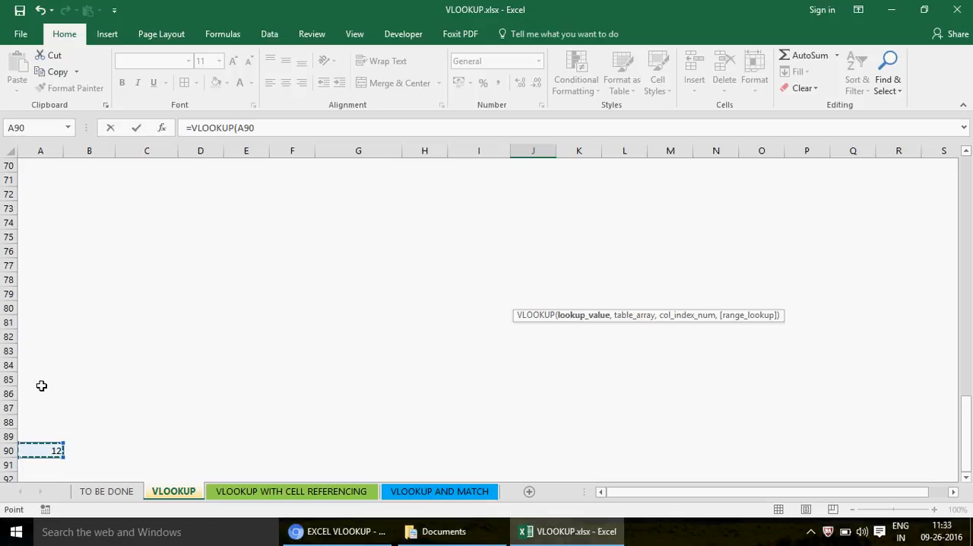
pyautogui.press('Escape')
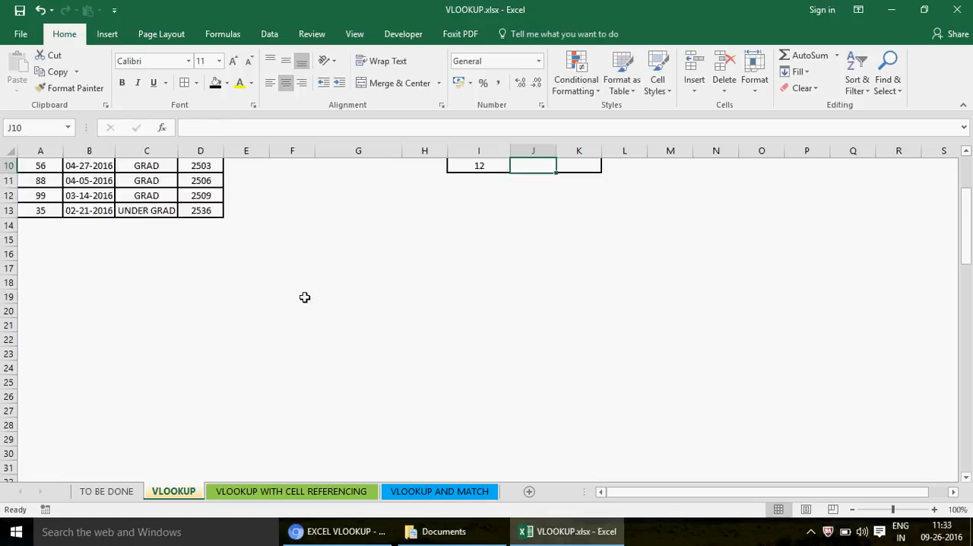
# - Copy the DOJ from B13 of the employee table into J6 of the lookup table
pyautogui.click(43, 200)
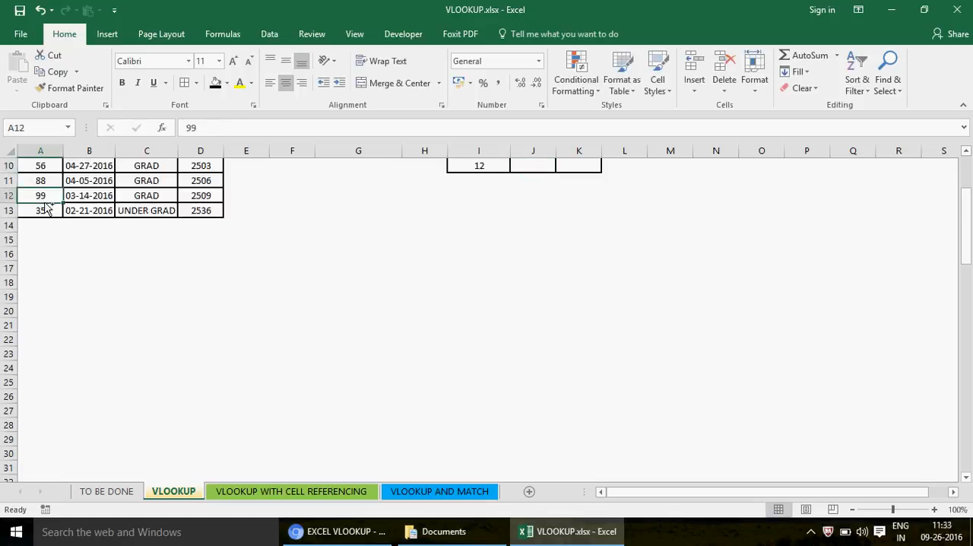
pyautogui.hotkey('ctrl', 'Up')
pyautogui.click(500, 243)
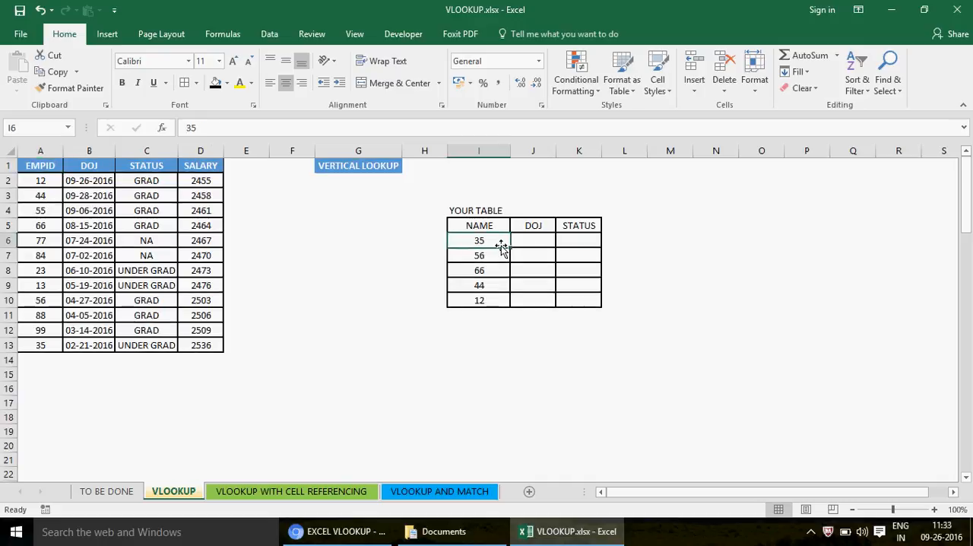
pyautogui.click(40, 344)
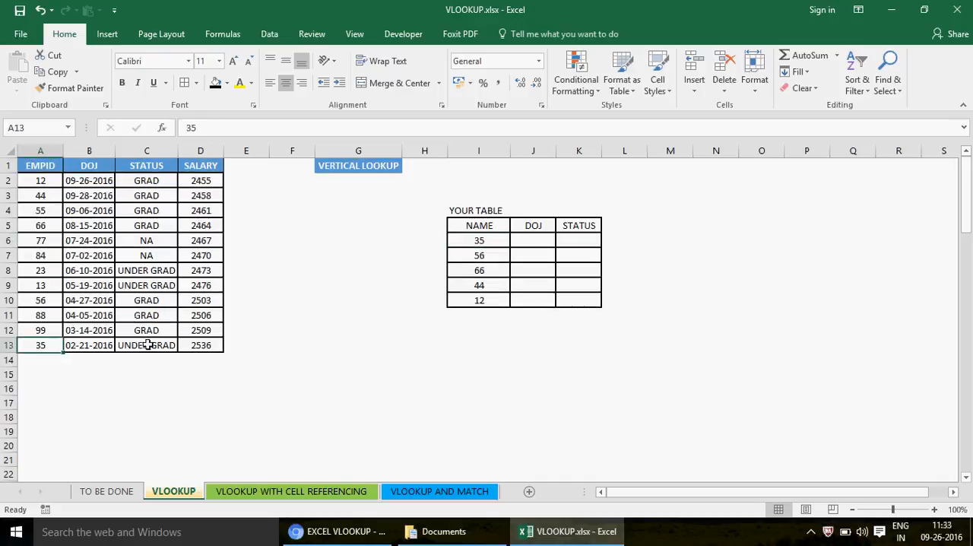
pyautogui.click(90, 344)
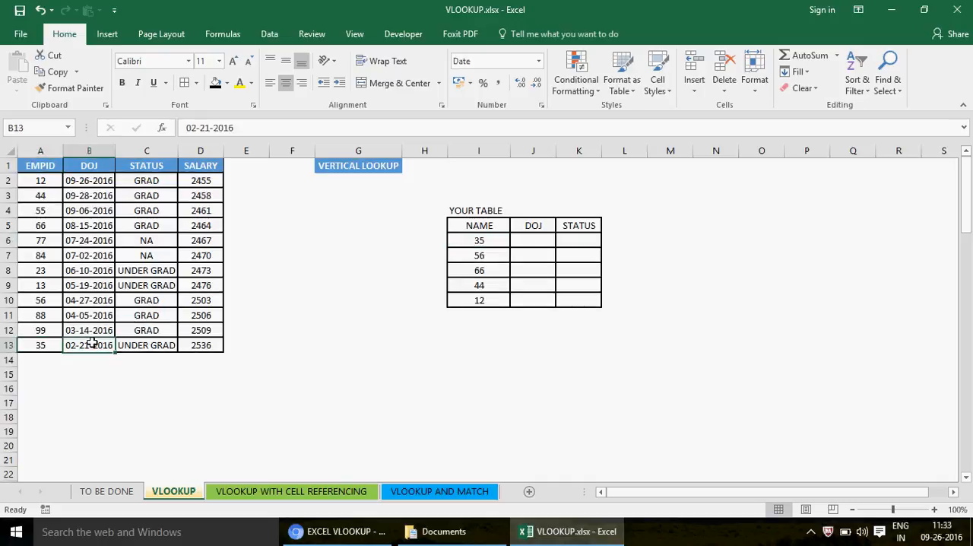
pyautogui.hotkey('ctrl', 'c')
pyautogui.click(526, 240)
pyautogui.hotkey('ctrl', 'v')
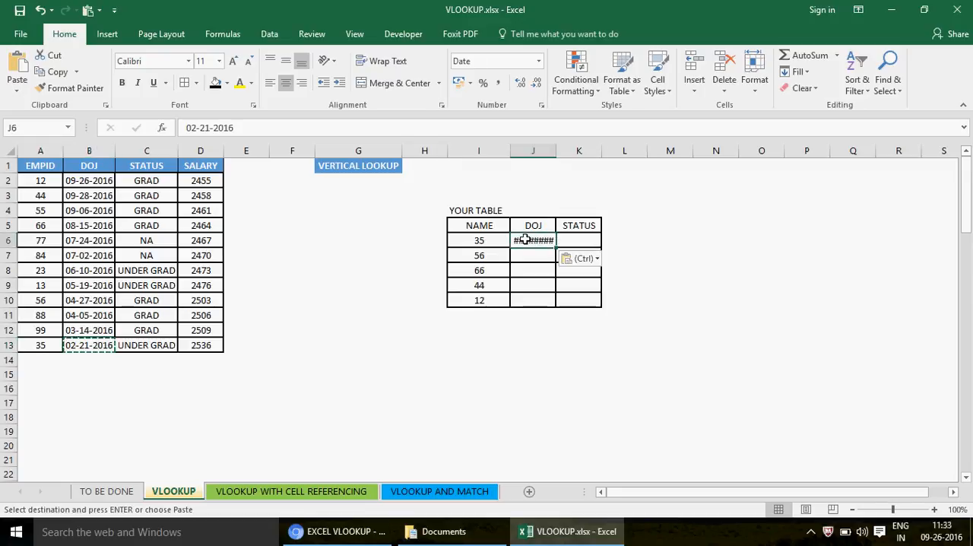
# - Copy the STATUS from C13 of the employee table into K6 and fit columns J and K to their contents
pyautogui.click(145, 345)
pyautogui.hotkey('ctrl', 'c')
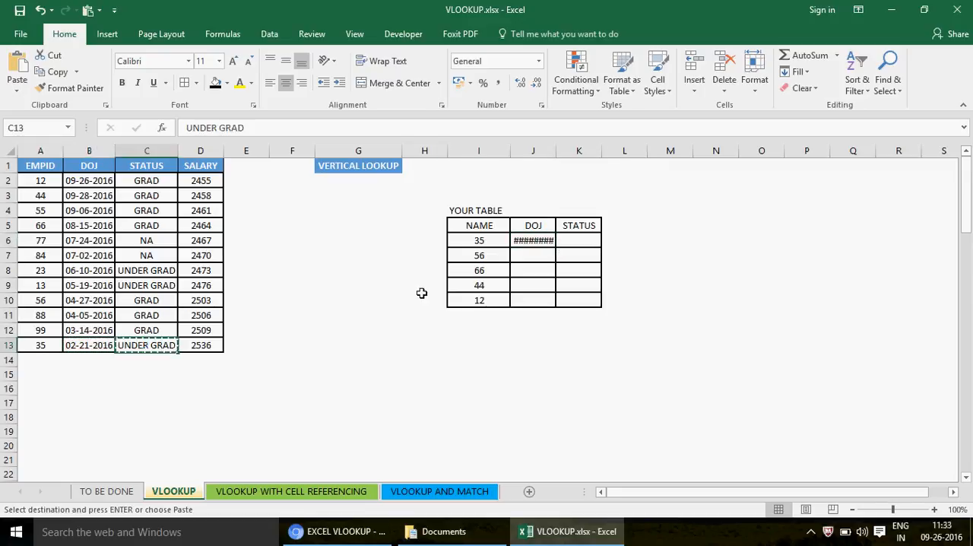
pyautogui.click(581, 242)
pyautogui.hotkey('ctrl', 'v')
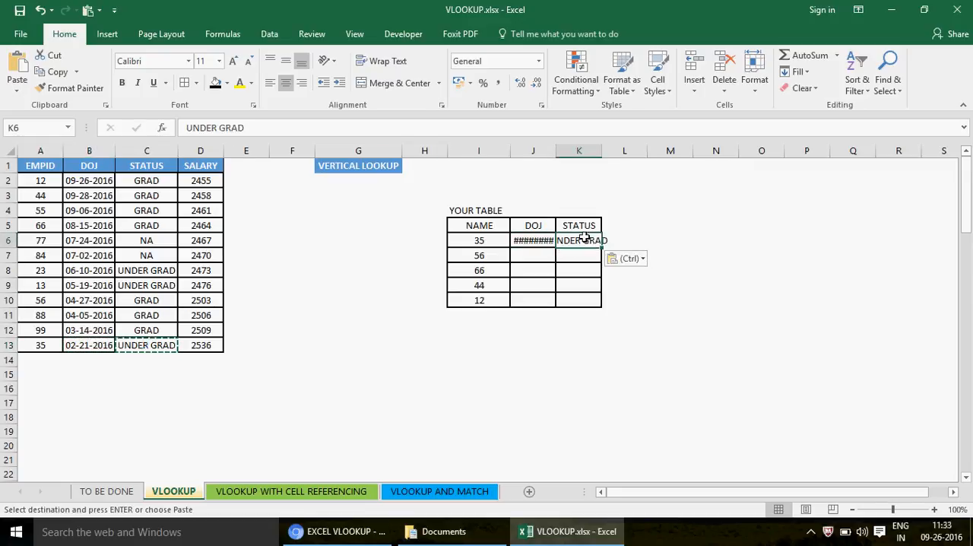
pyautogui.doubleClick(556, 151)
pyautogui.doubleClick(608, 150)
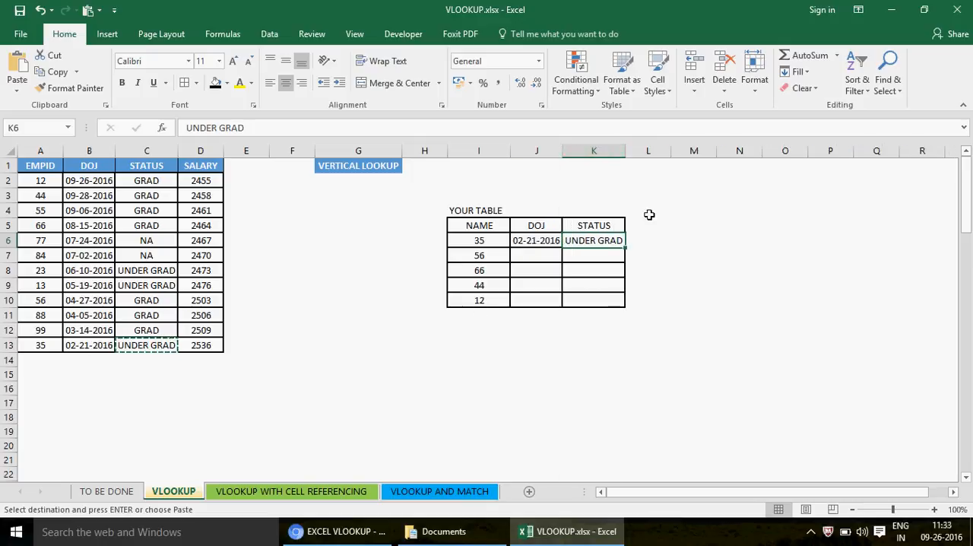
# - Clear the copied DOJ and STATUS values from J6:K6 of the lookup table
pyautogui.click(547, 240)
pyautogui.hotkey('shift', 'Right')
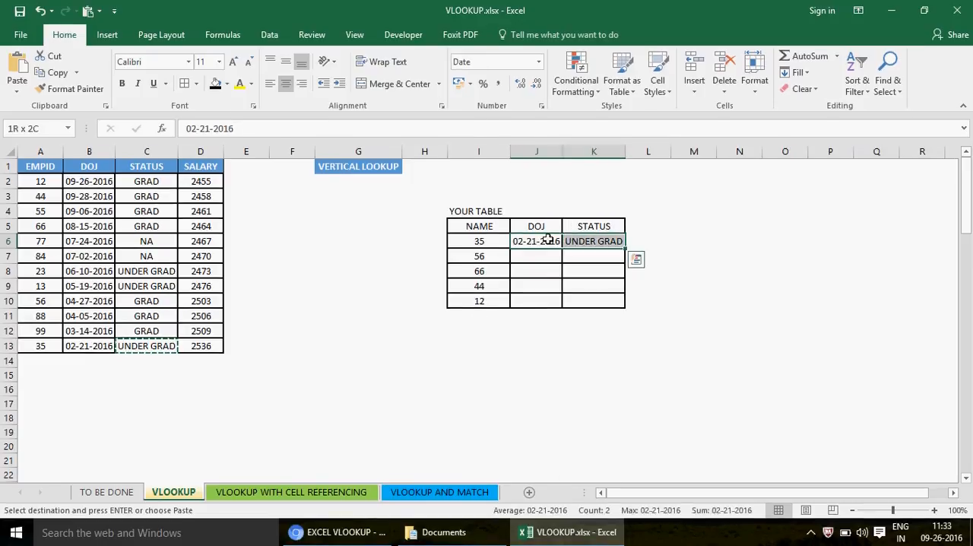
pyautogui.press('Delete')
# - Examine the IDs in the NAME column of the lookup table beside the empty DOJ and STATUS cells
pyautogui.press('Left')
pyautogui.press('Left')
pyautogui.press('Right')
pyautogui.press('Right')
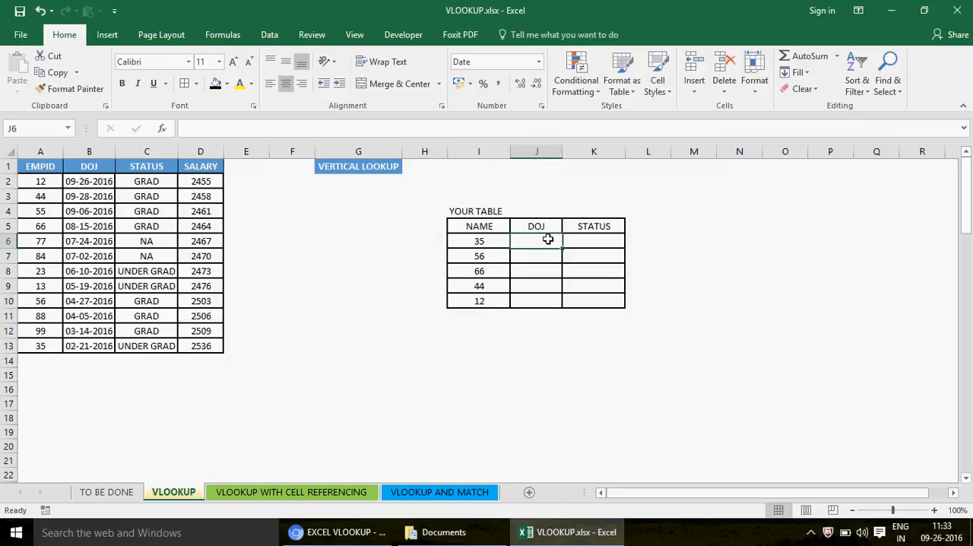
pyautogui.press('Left')
pyautogui.press('Up')
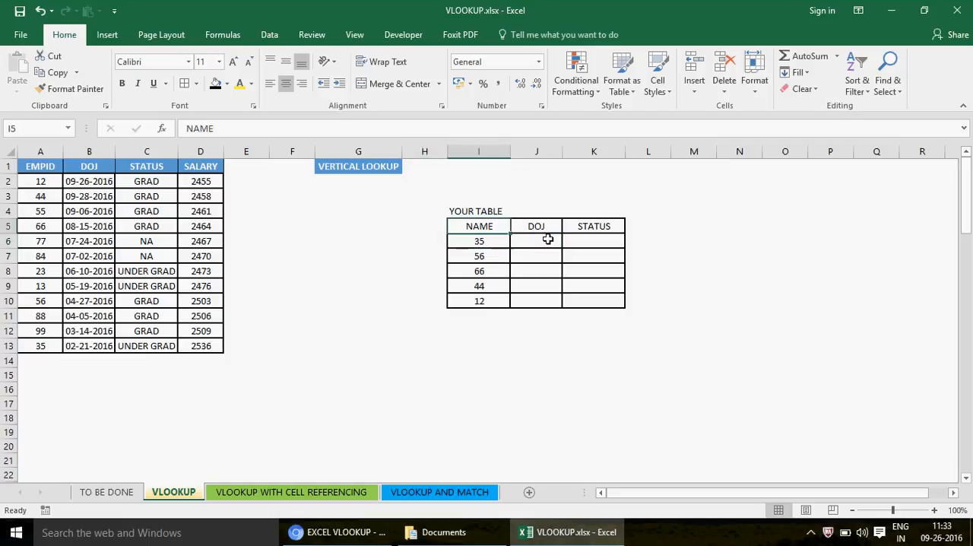
pyautogui.hotkey('shift', 'Down')
pyautogui.hotkey('shift', 'Down')
pyautogui.hotkey('shift', 'Down')
pyautogui.hotkey('shift', 'Down')
pyautogui.hotkey('shift', 'Down')
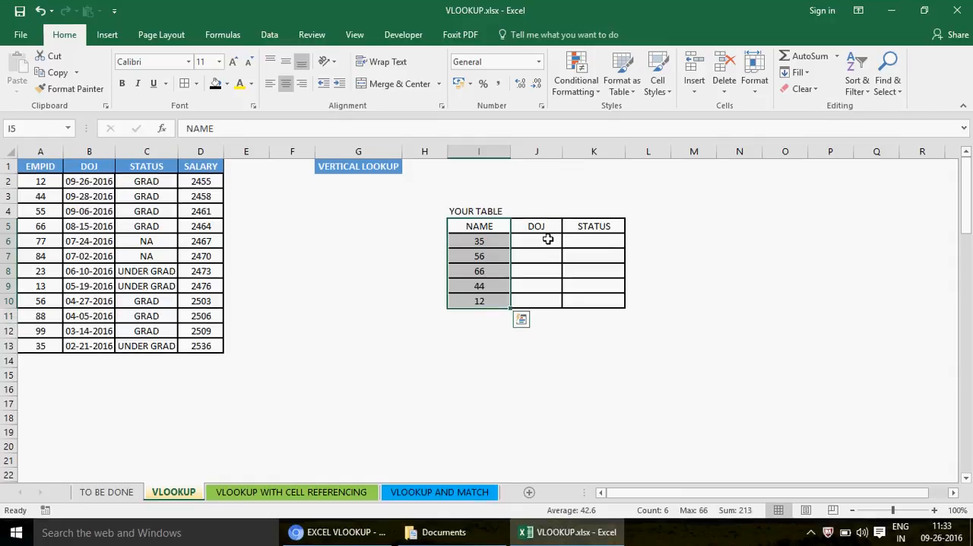
pyautogui.press('Right')
pyautogui.press('Down')
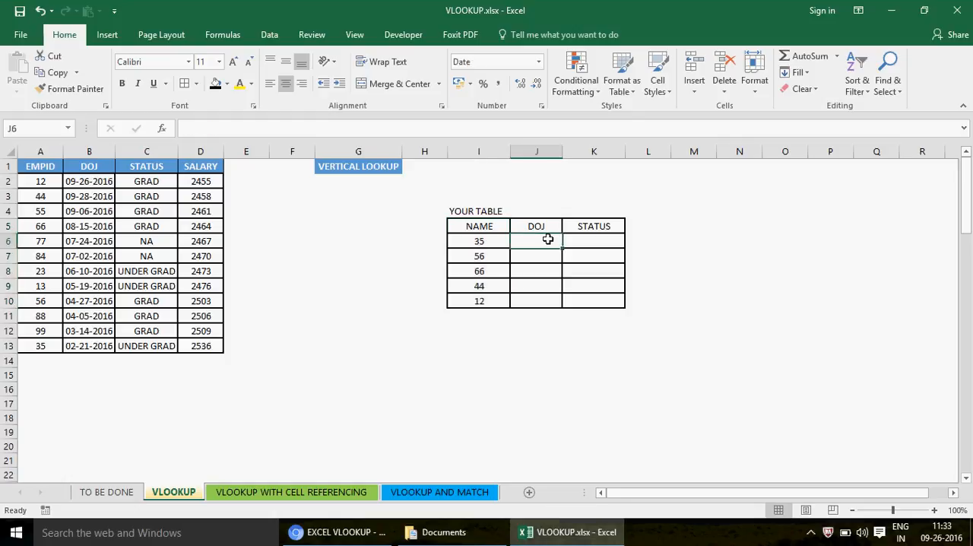
pyautogui.press('Left')
pyautogui.press('Right')
pyautogui.press('Left')
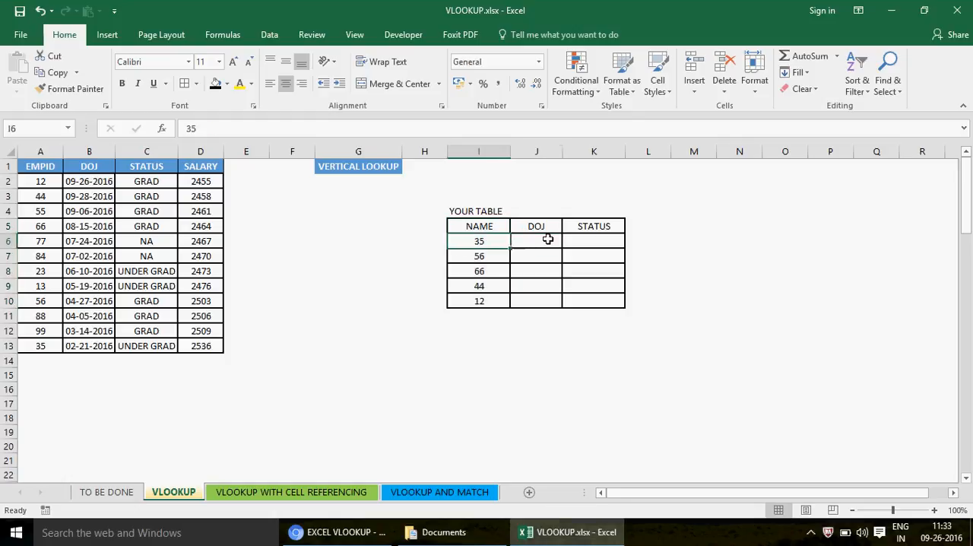
pyautogui.press('Right')
pyautogui.press('Left')
# - Start a VLOOKUP formula in J6 with I6 as the lookup value
pyautogui.click(543, 240)
pyautogui.write('=VLOOKUP(')
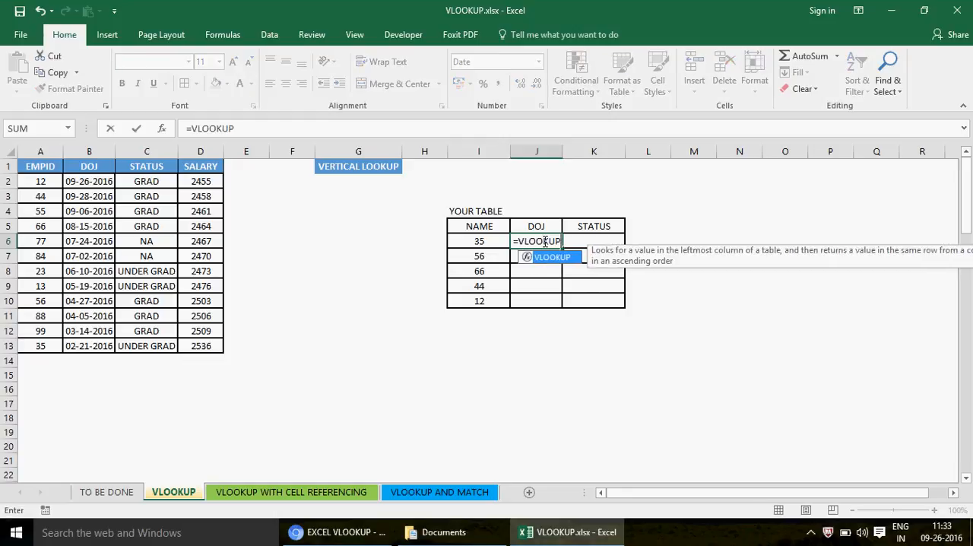
pyautogui.click(426, 247)
pyautogui.press('Right')
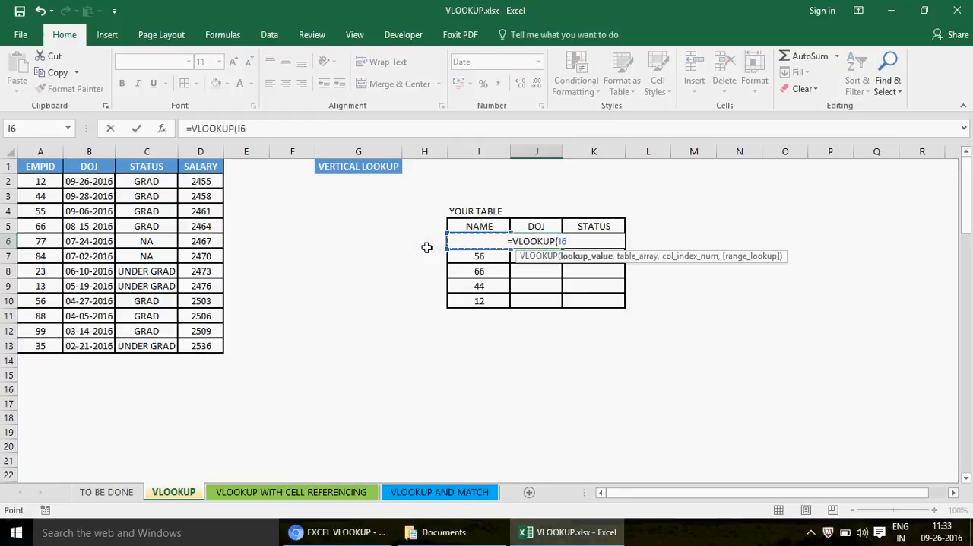
pyautogui.write(',')
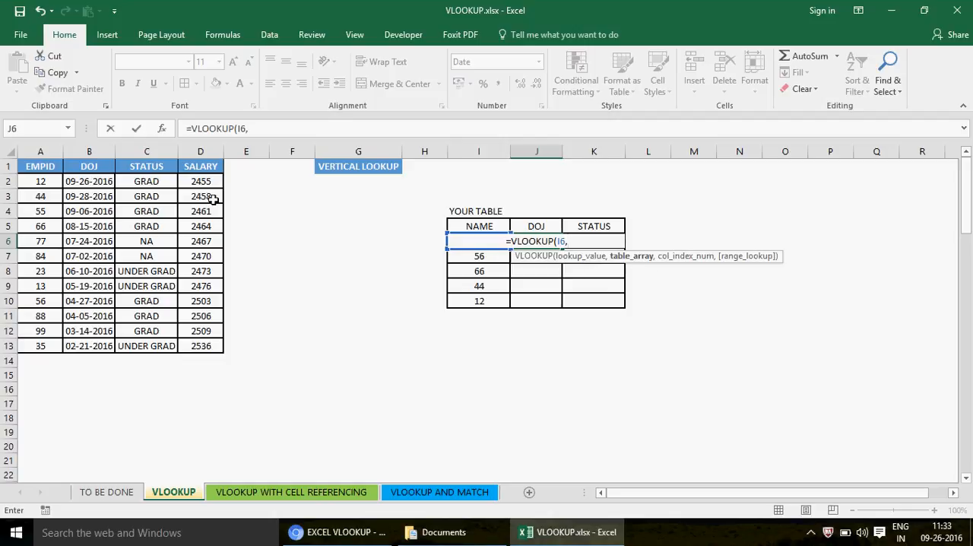
# - Set the formula's table array to the employee table A1:D13 and its column index number to 2
pyautogui.click(34, 165)
pyautogui.keyDown('shift'); pyautogui.click(206, 343); pyautogui.keyUp('shift')
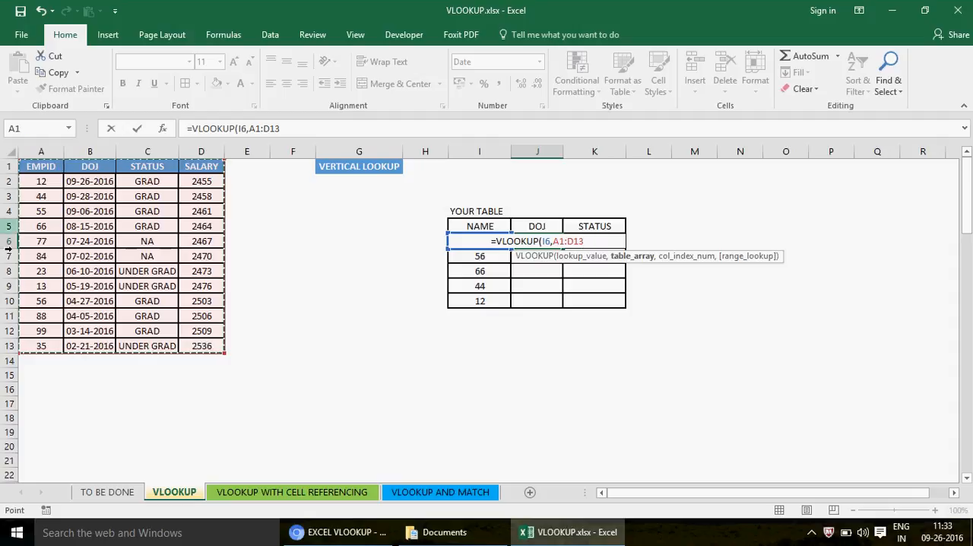
pyautogui.write(',')
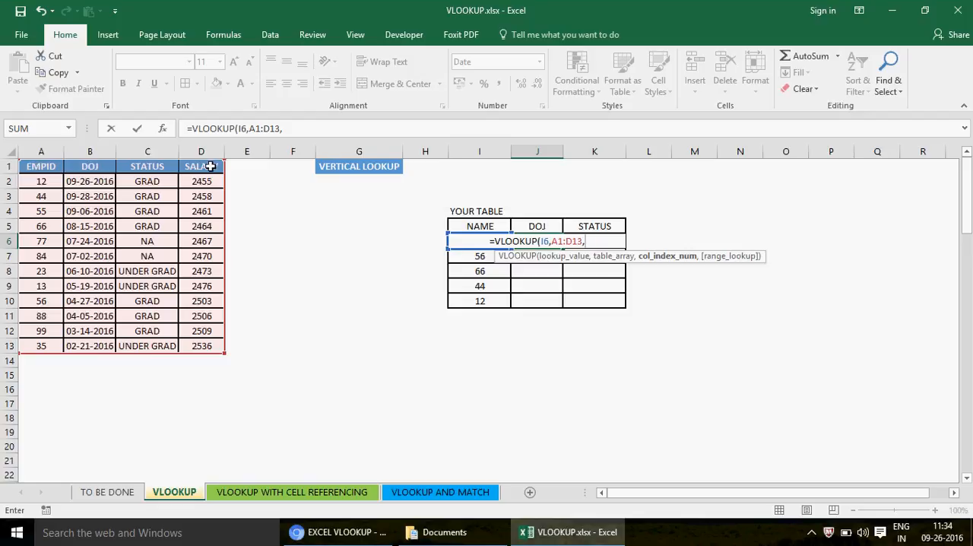
pyautogui.write('2')
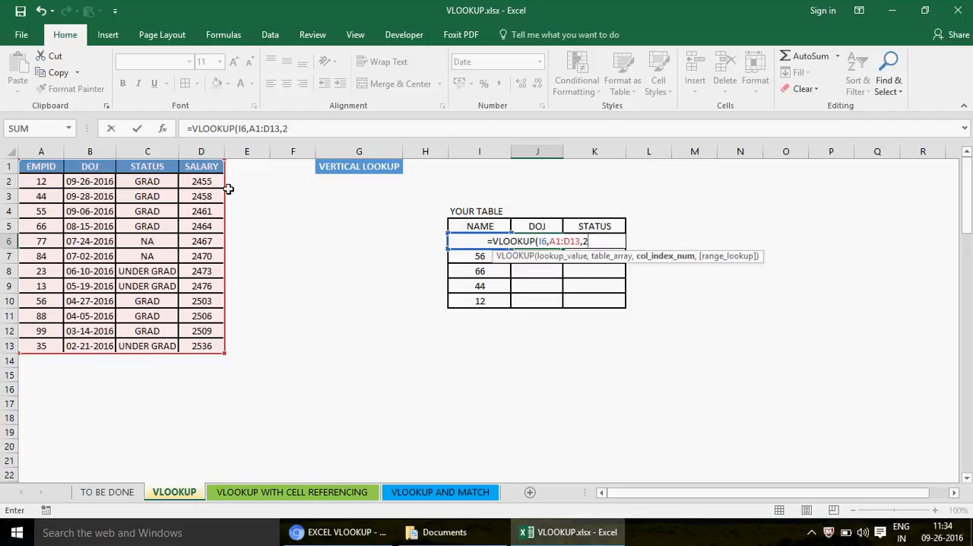
pyautogui.write(',')
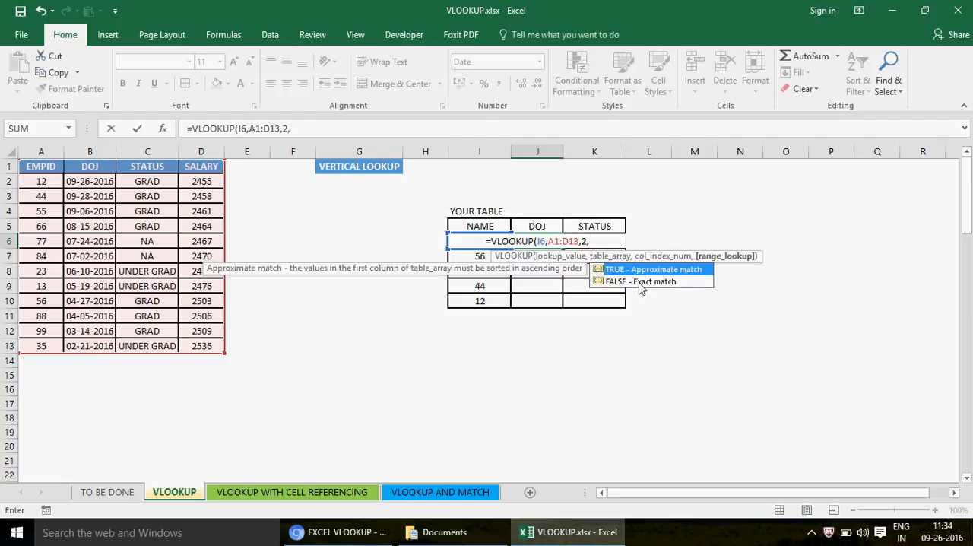
# - Try FALSE as the range lookup, replace it with 0 for an exact match, and complete the J6 formula as =VLOOKUP(I6,A1:D13,2,0)
pyautogui.doubleClick(645, 282)
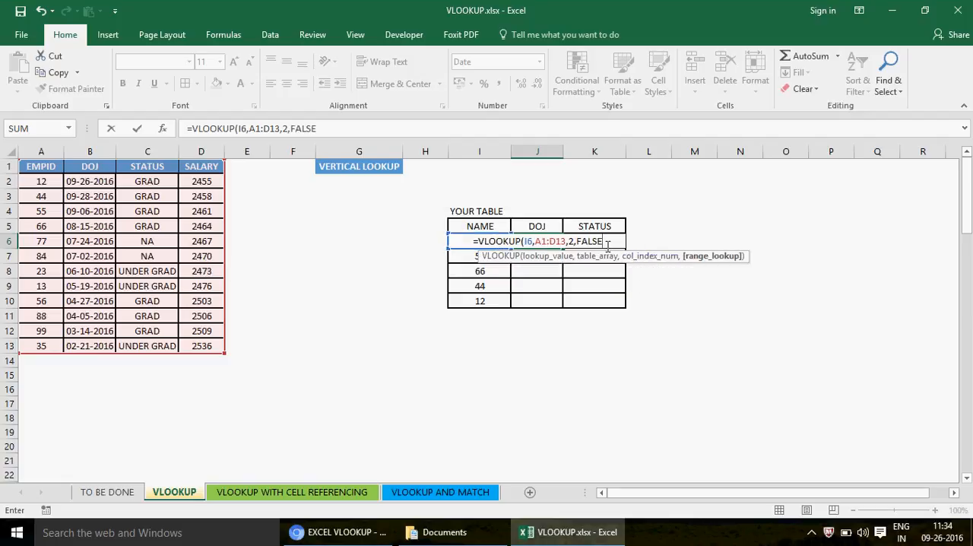
pyautogui.press('BackSpace')
pyautogui.press('BackSpace')
pyautogui.press('BackSpace')
pyautogui.press('BackSpace')
pyautogui.press('BackSpace')
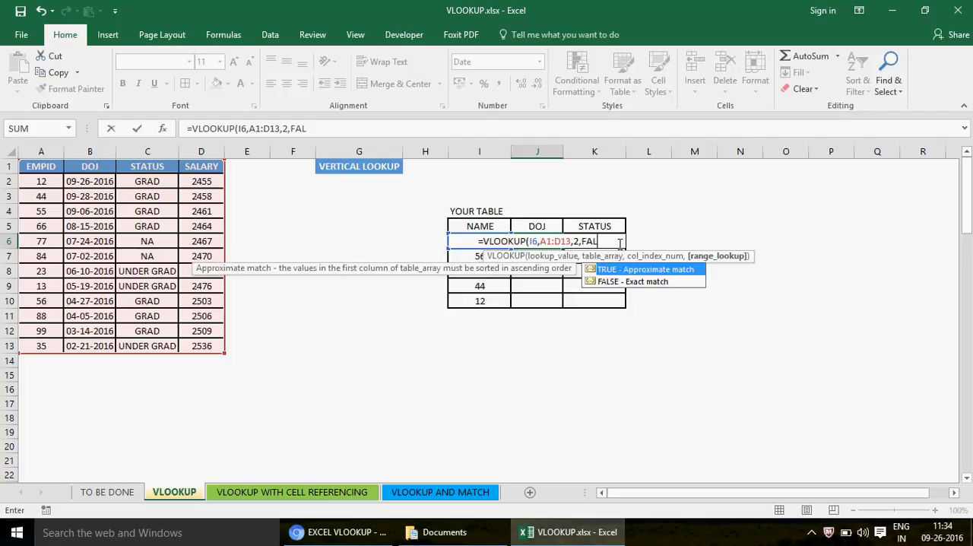
pyautogui.write('0')
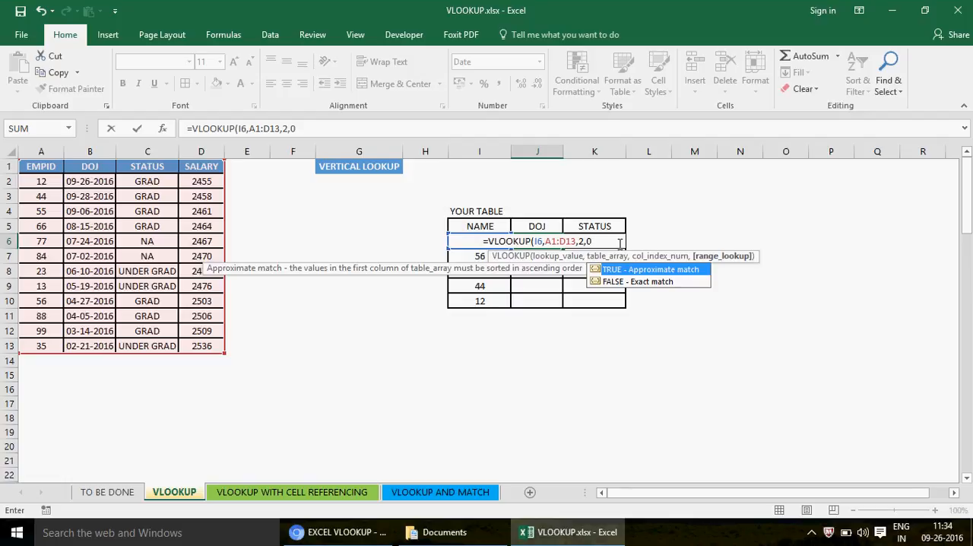
pyautogui.press('BackSpace')
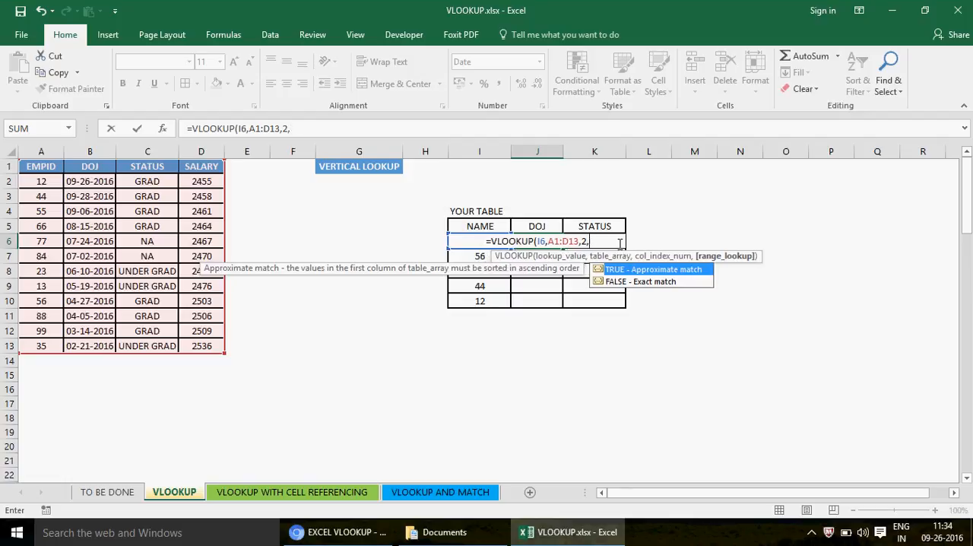
pyautogui.write('FAL')
pyautogui.press('BackSpace')
pyautogui.press('BackSpace')
pyautogui.press('BackSpace')
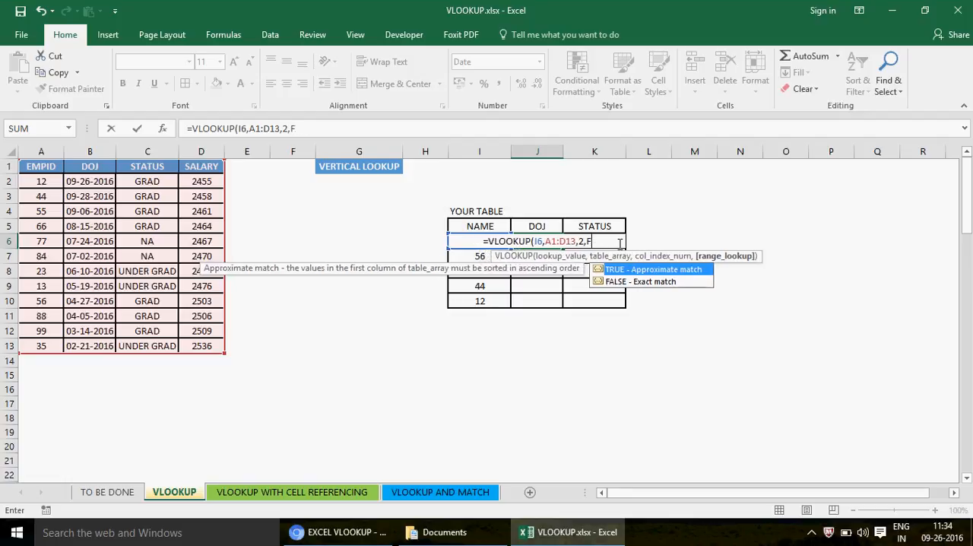
pyautogui.write('0)')
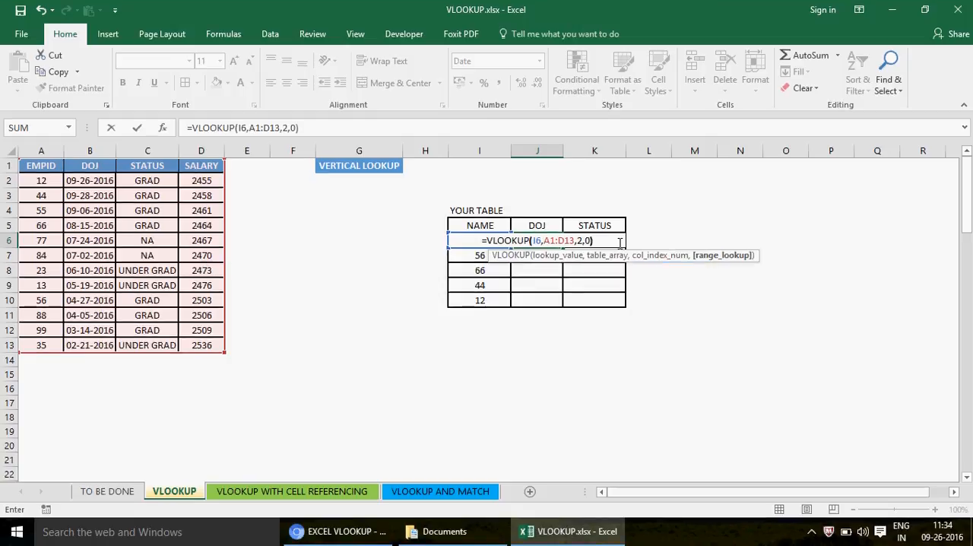
pyautogui.press('Return')
pyautogui.press('Up')
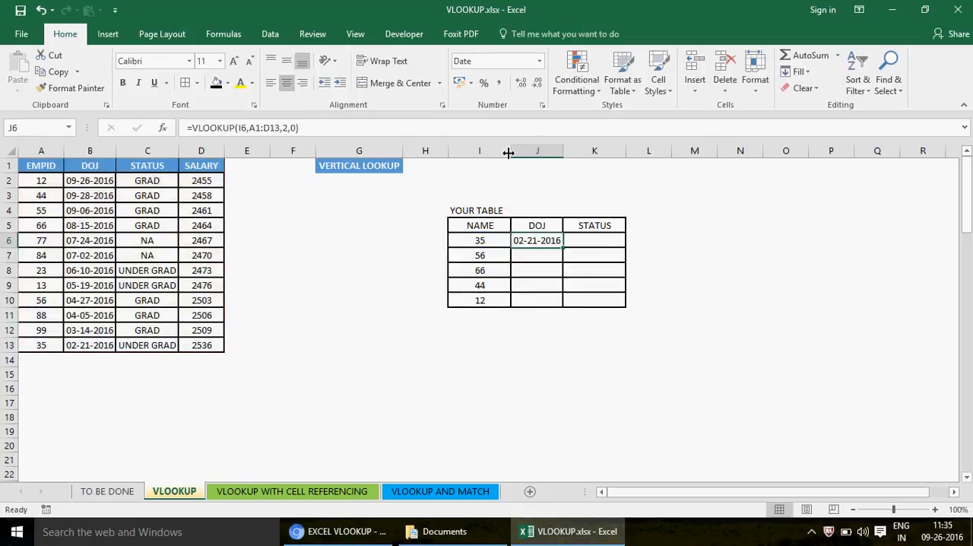
# - Widen column J and compare the DOJ in J6 with the source date in B13
pyautogui.moveTo(560, 151); pyautogui.dragTo(590, 151)
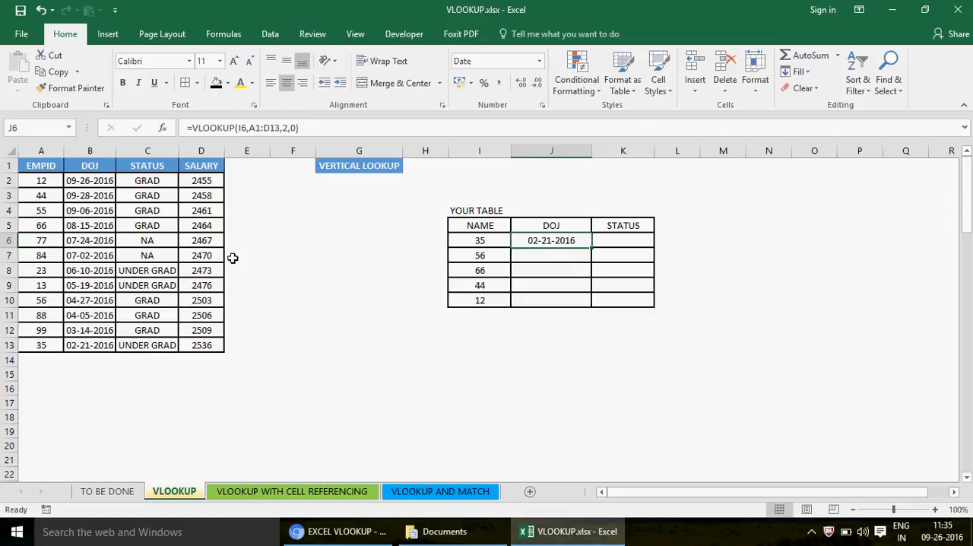
pyautogui.click(96, 343)
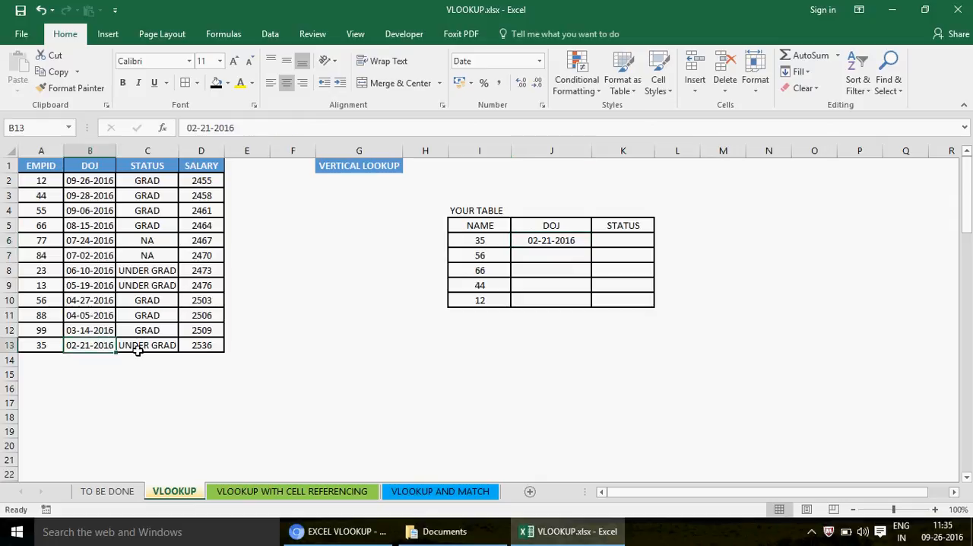
pyautogui.click(557, 238)
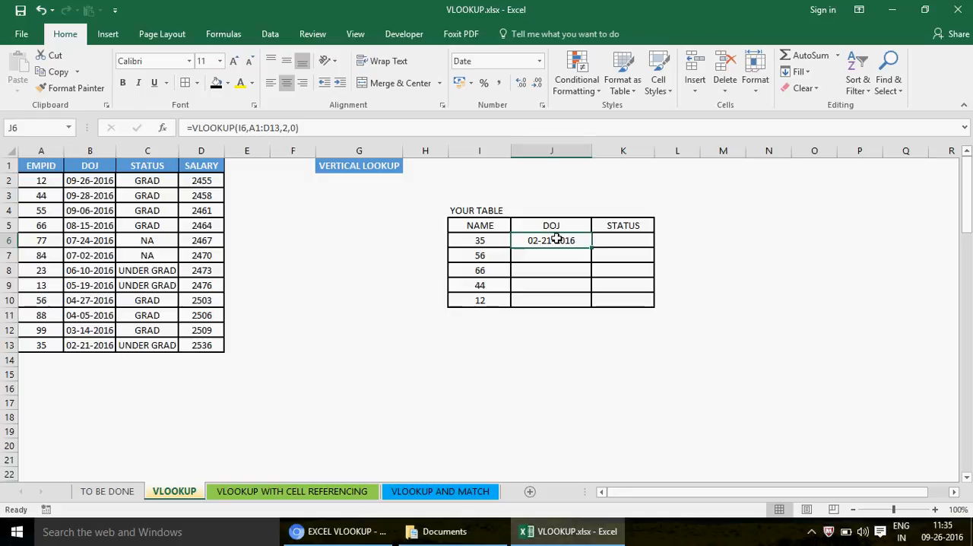
# - Enter =VLOOKUP(I6,A1:D13,3,0) in K6 to look up the STATUS, and compare it with the formula in J6
pyautogui.click(631, 240)
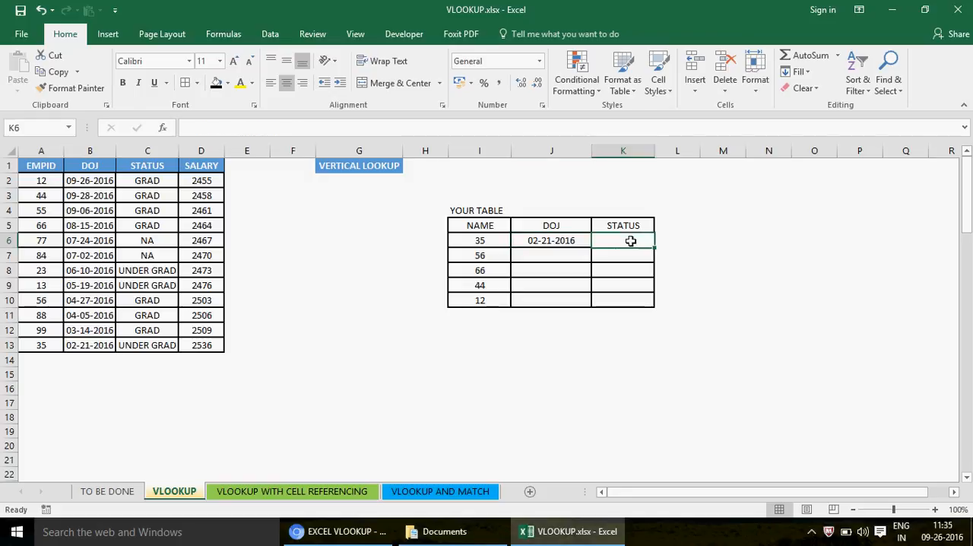
pyautogui.write('=VLOOKUP')
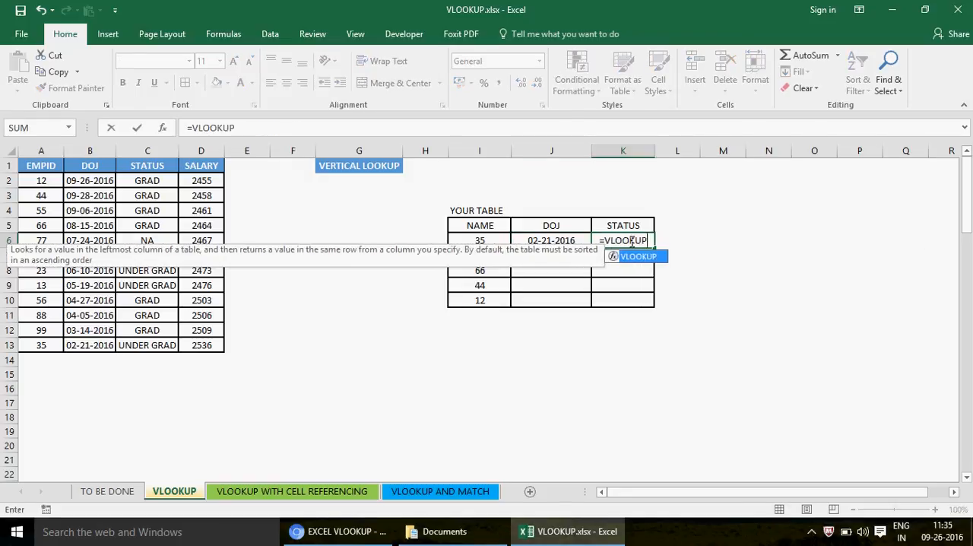
pyautogui.write('(')
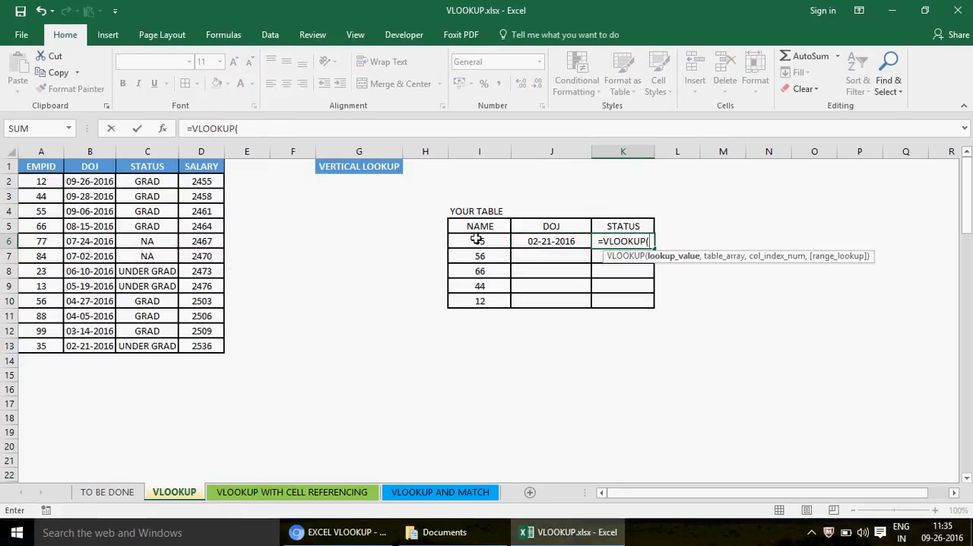
pyautogui.click(478, 240)
pyautogui.write(',')
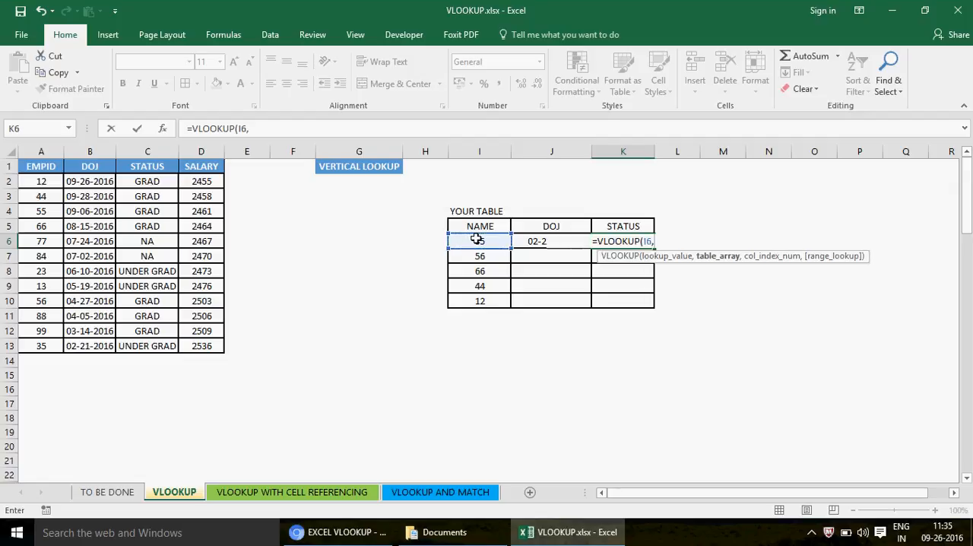
pyautogui.moveTo(44, 167); pyautogui.dragTo(205, 348)
pyautogui.write(',')
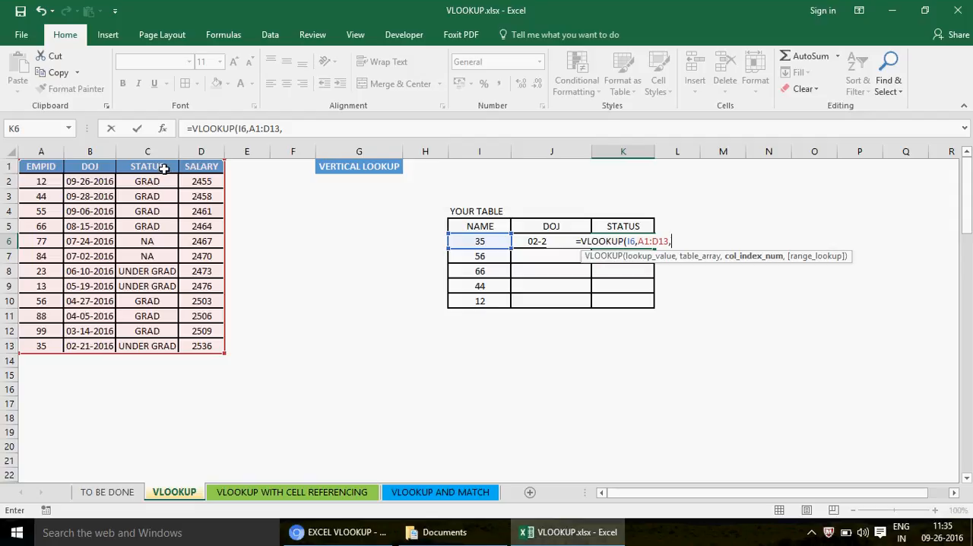
pyautogui.write('3,0)')
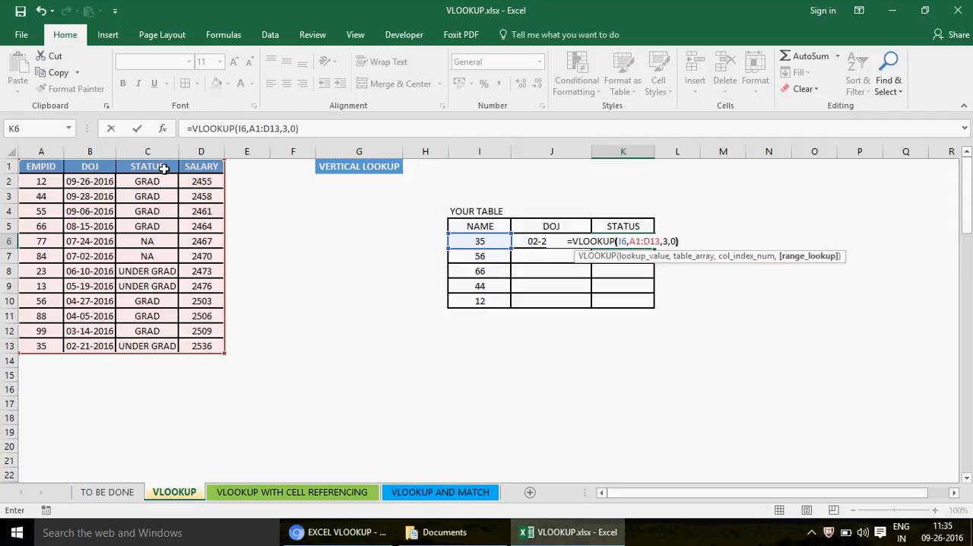
pyautogui.press('Return')
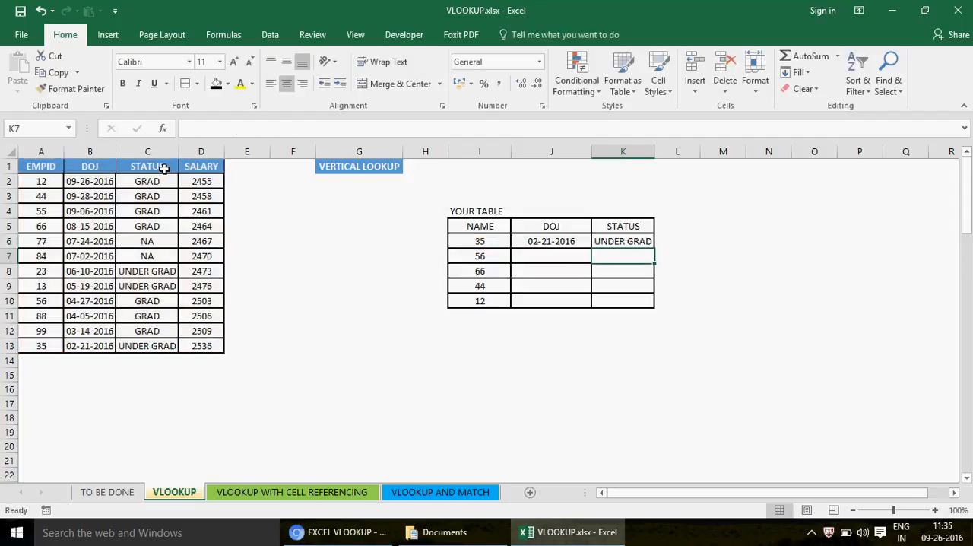
pyautogui.click(646, 241)
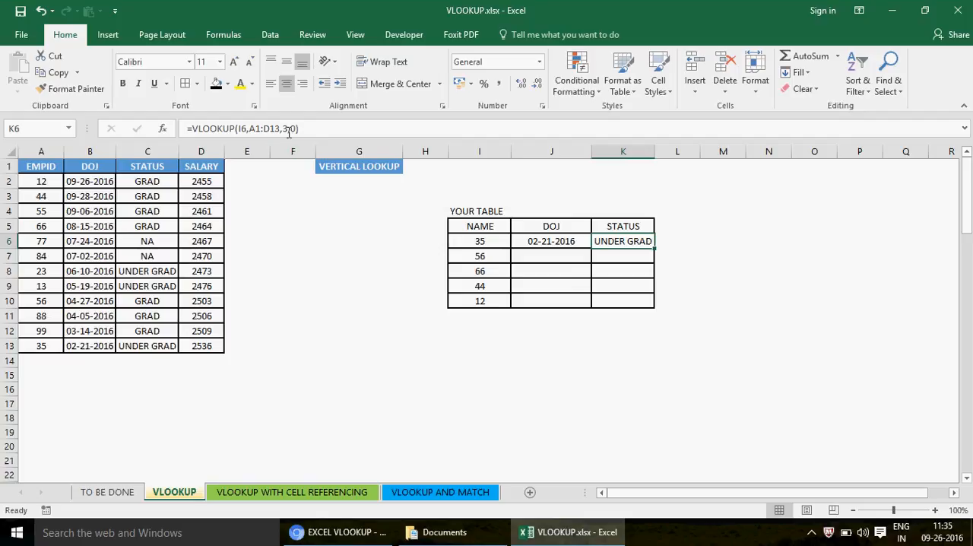
pyautogui.click(527, 239)
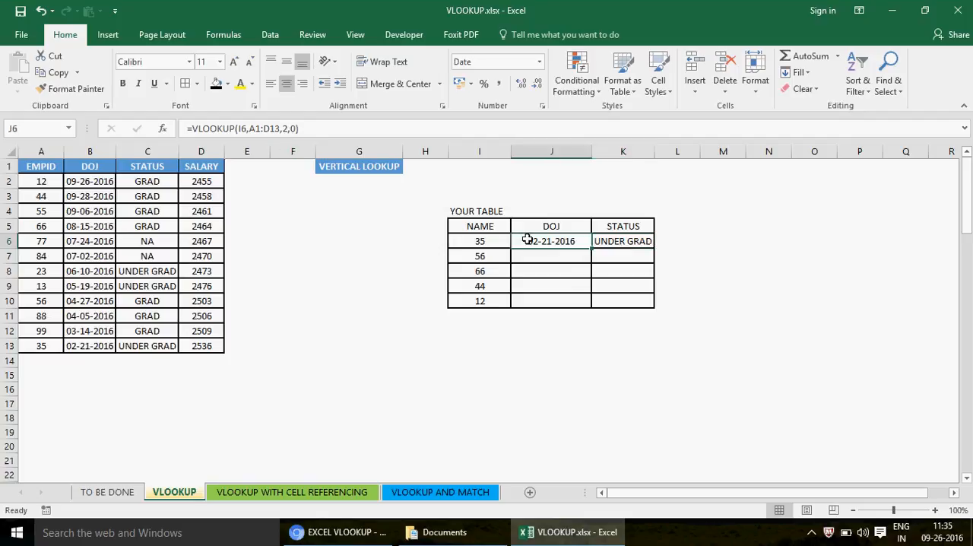
# - Check the column index argument in the J6 formula and the employee table range A1:D13
pyautogui.click(287, 129)
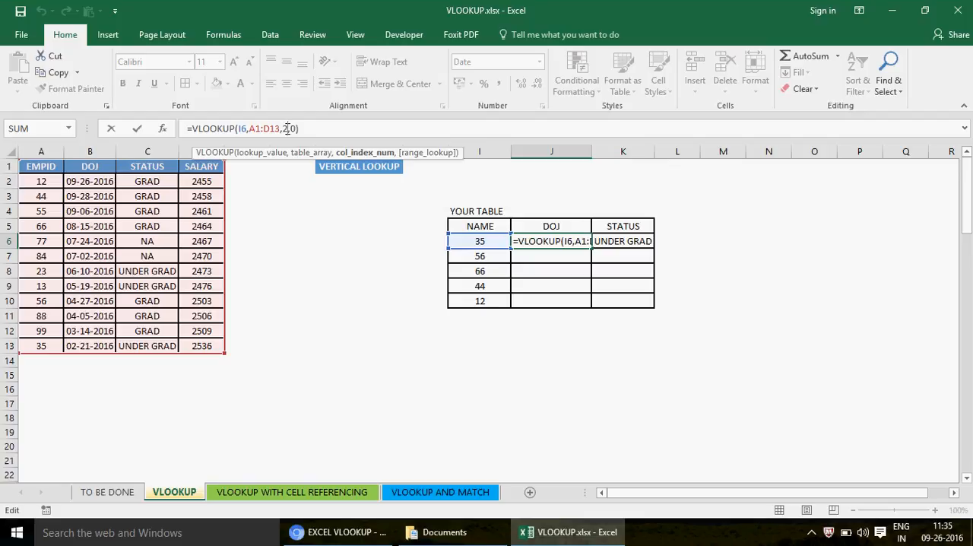
pyautogui.press('Return')
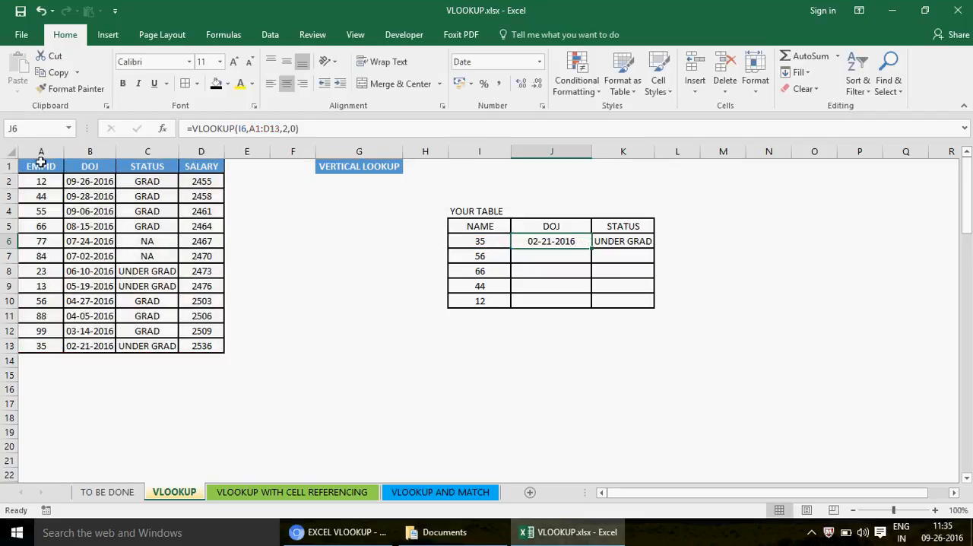
pyautogui.click(38, 163)
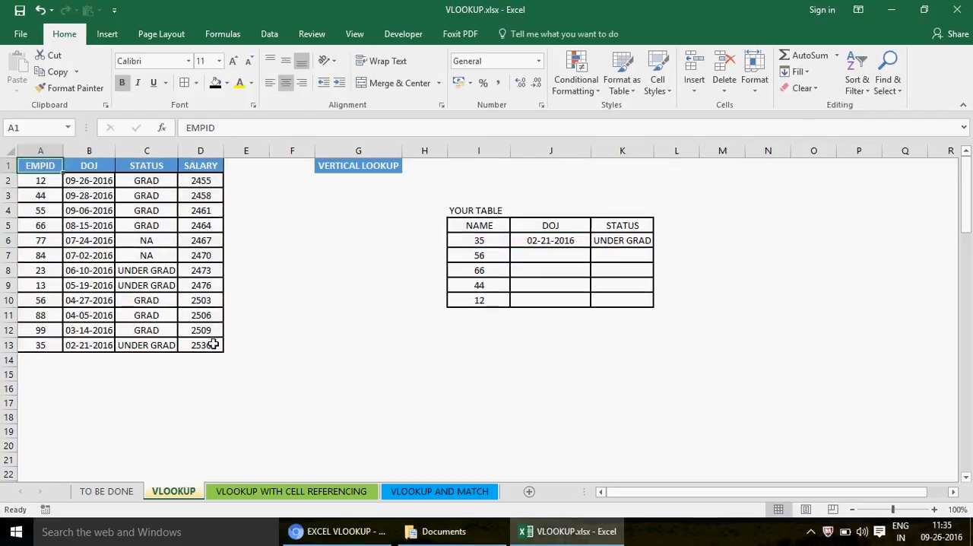
pyautogui.keyDown('shift'); pyautogui.click(212, 343); pyautogui.keyUp('shift')
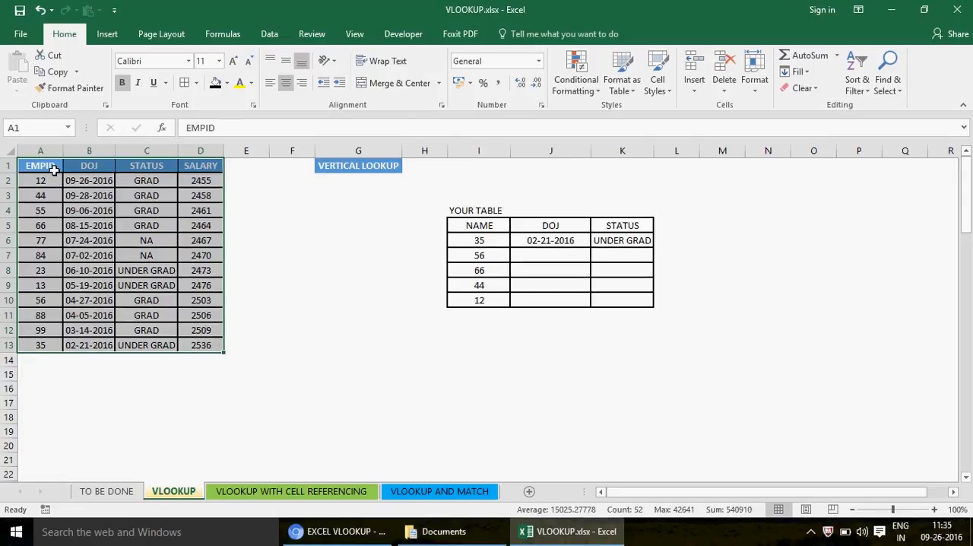
# - Move the employee table one row down and one column across so that it occupies B2:E14
pyautogui.click(46, 164)
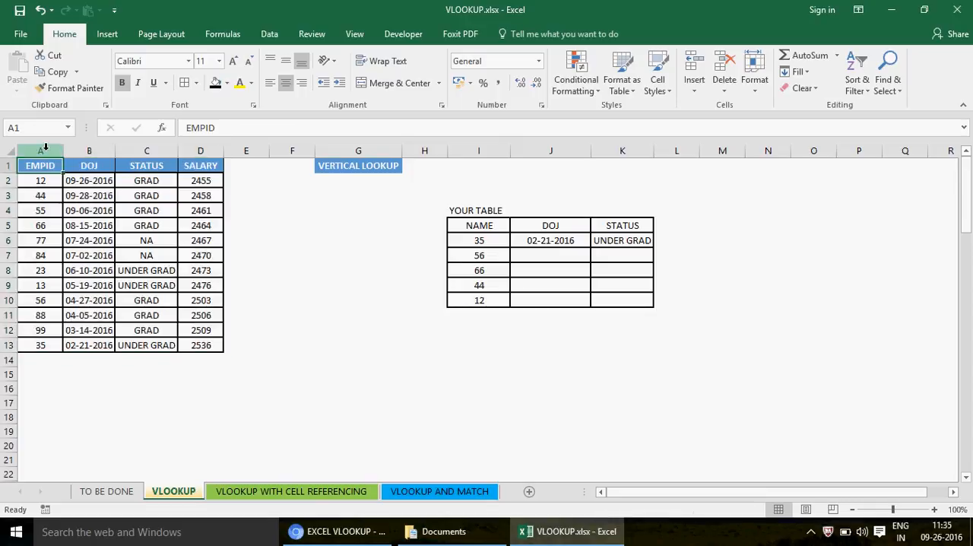
pyautogui.click(47, 149)
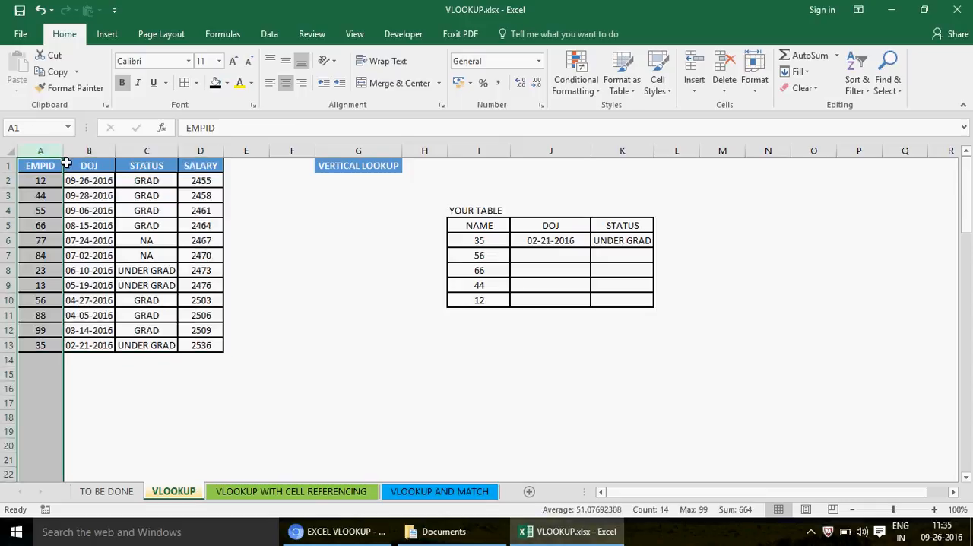
pyautogui.click(43, 163)
pyautogui.moveTo(212, 358); pyautogui.dragTo(270, 332)
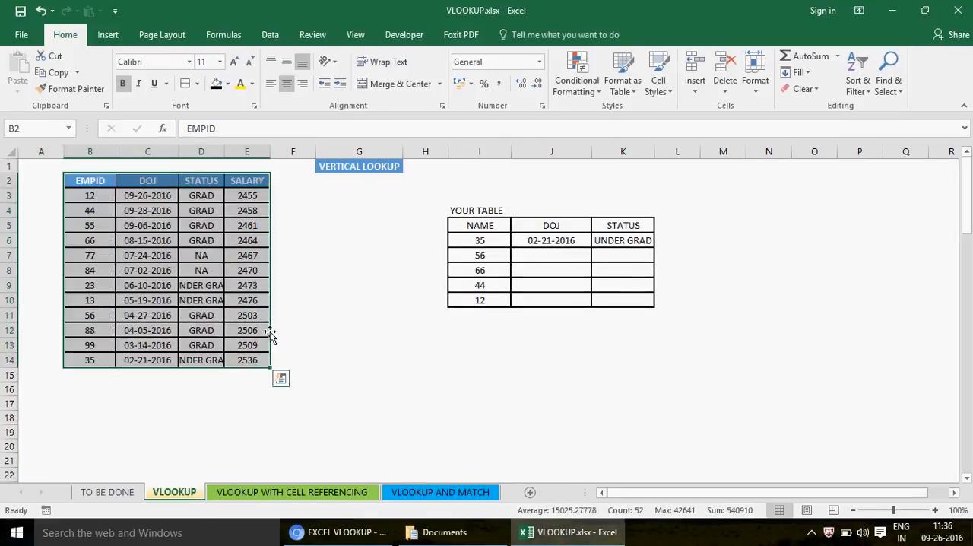
# - Number the employee table's columns 1, 2, 3 and 4 in B1:E1 above the headers
pyautogui.click(100, 180)
pyautogui.press('Up')
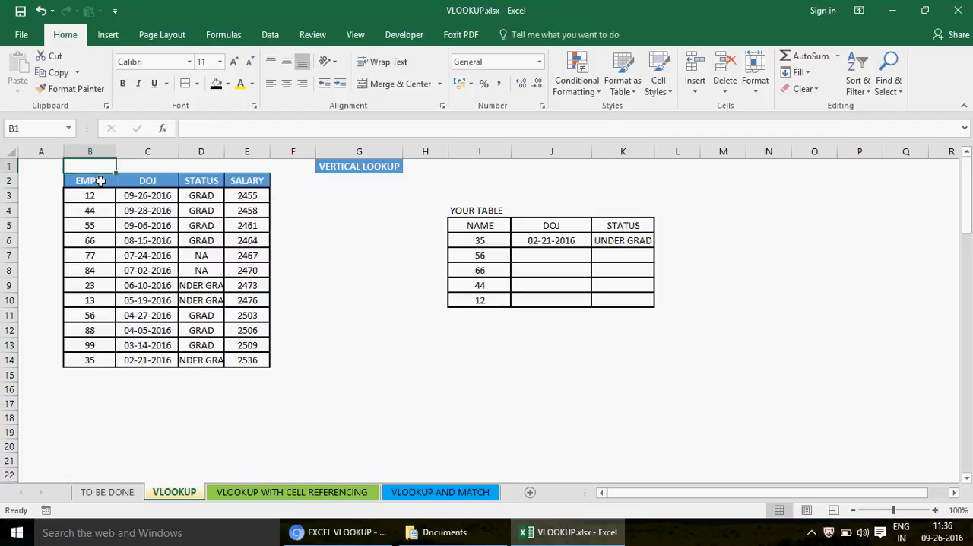
pyautogui.write('1')
pyautogui.press('Tab')
pyautogui.write('2')
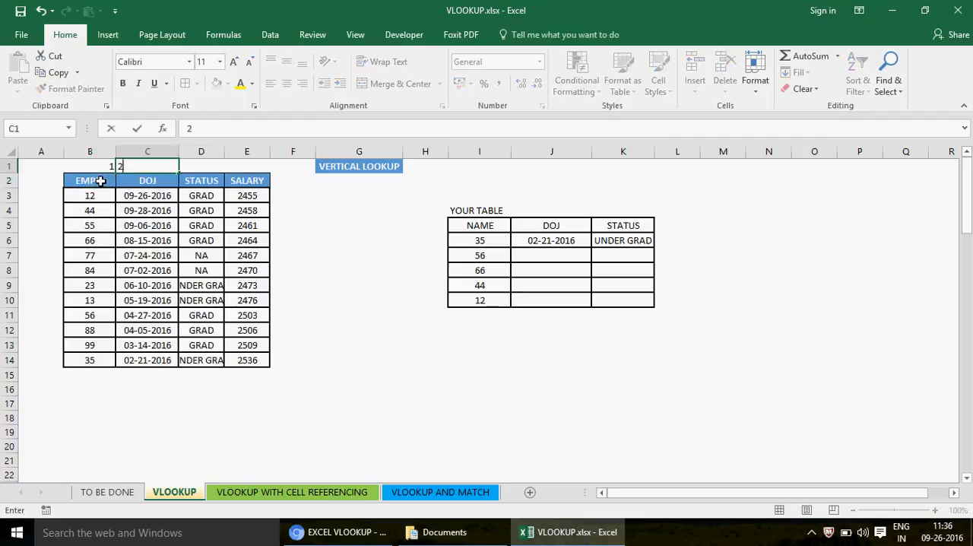
pyautogui.press('Tab')
pyautogui.write('3')
pyautogui.press('Tab')
pyautogui.write('4')
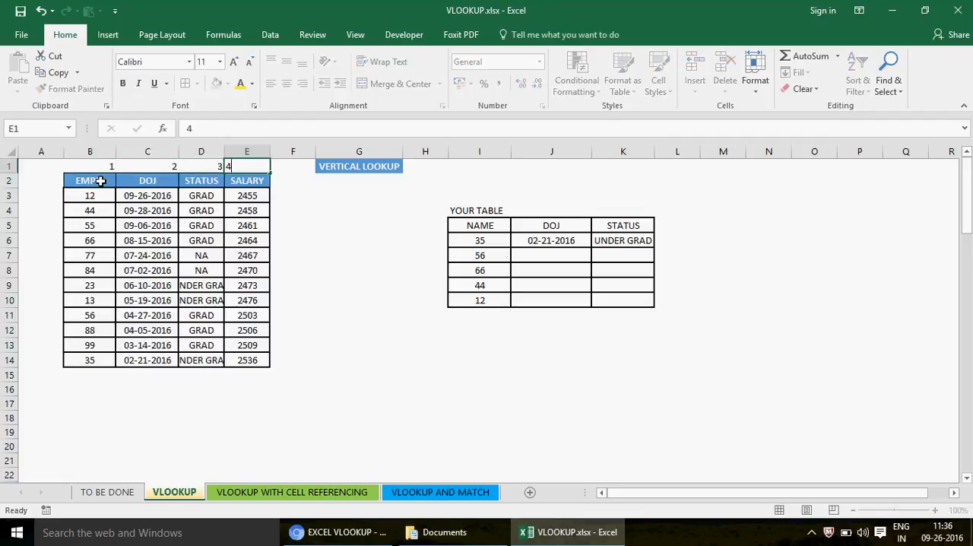
pyautogui.press('Tab')
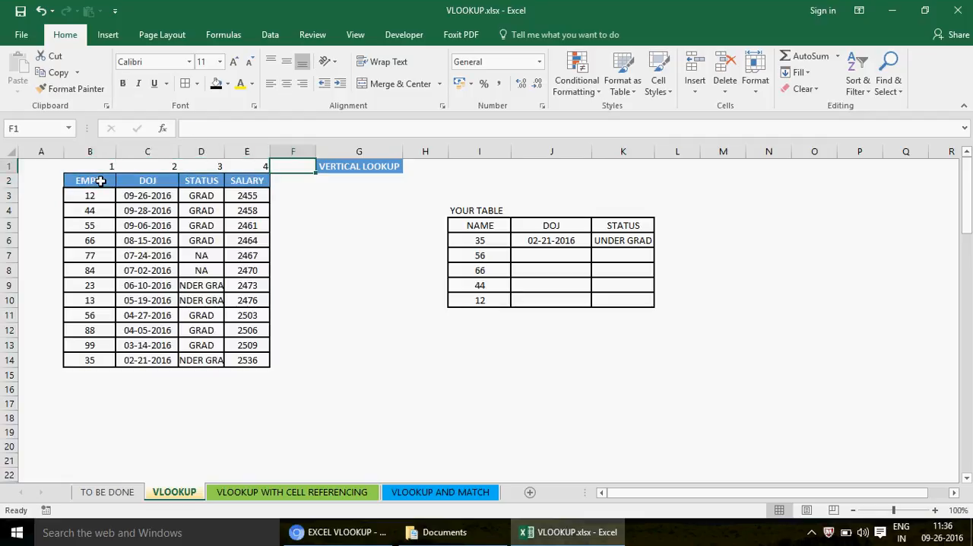
# - Compare the column index in the J6 DOJ formula with the number above the DOJ column in C1
pyautogui.click(545, 242)
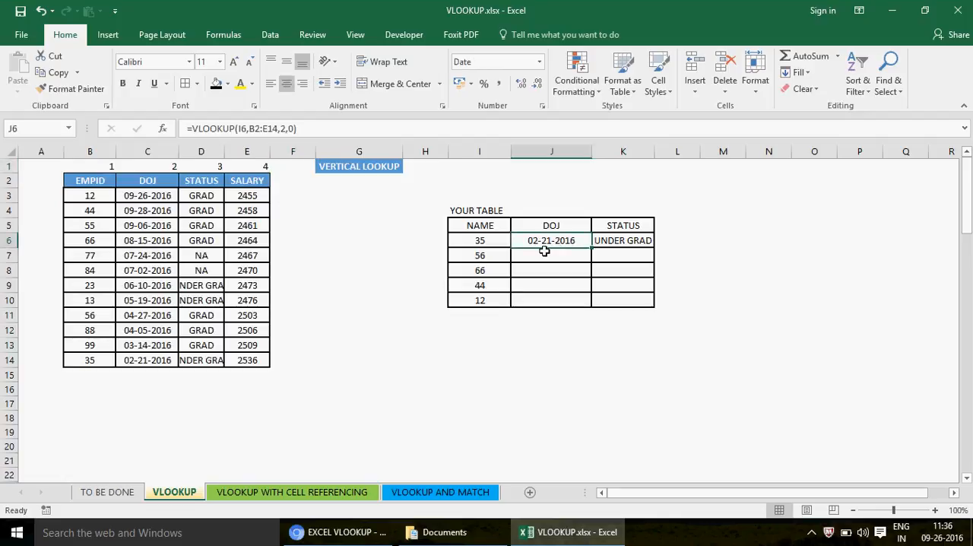
pyautogui.doubleClick(557, 242)
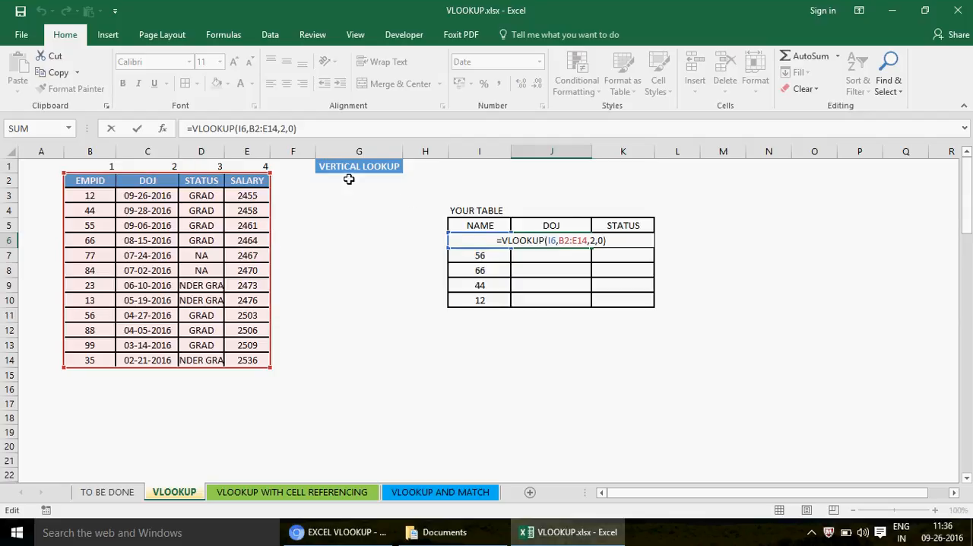
pyautogui.click(157, 164)
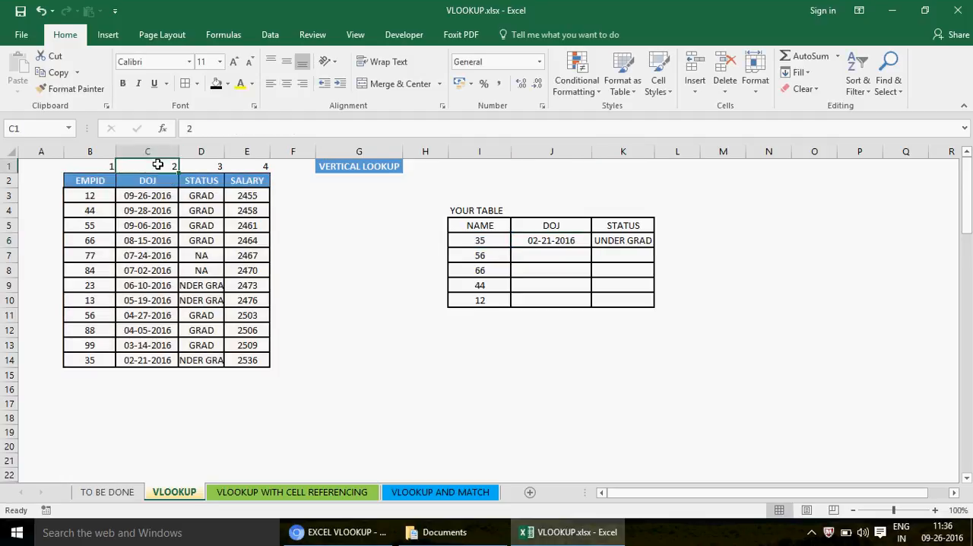
pyautogui.click(158, 150)
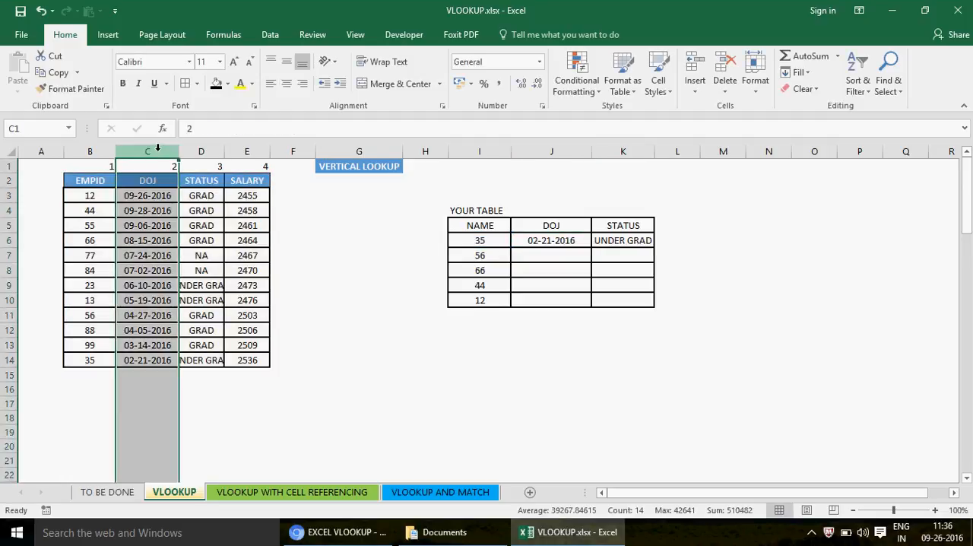
pyautogui.click(557, 240)
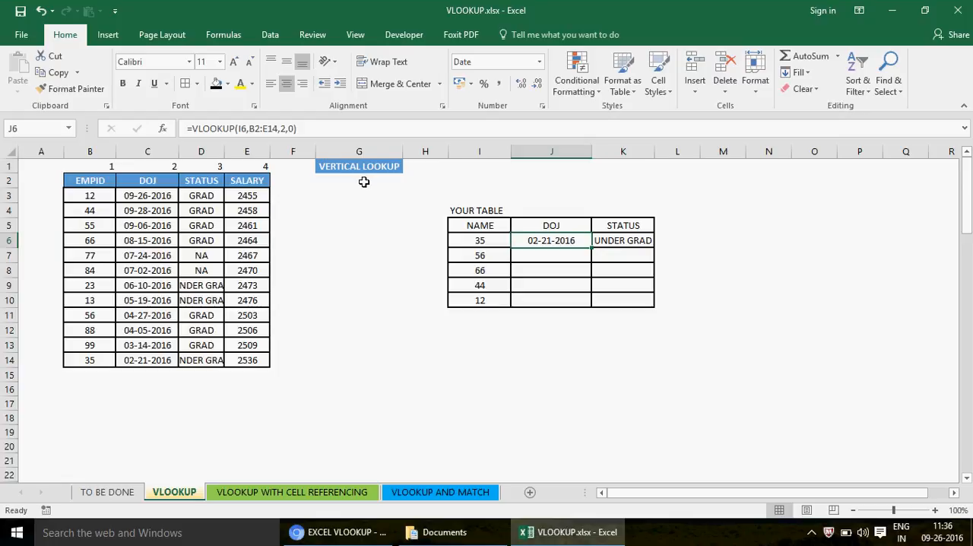
# - Widen column D of the employee table to fit the UNDER GRAD status entries
pyautogui.click(82, 182)
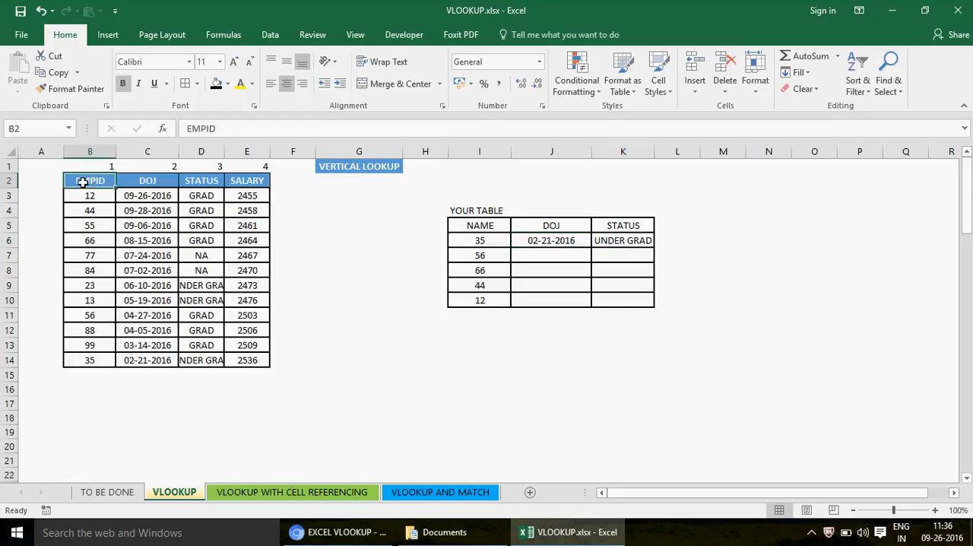
pyautogui.keyDown('shift'); pyautogui.click(259, 364); pyautogui.keyUp('shift')
pyautogui.moveTo(224, 151); pyautogui.dragTo(238, 156)
# - Compare the column index in the J6 DOJ formula with the one in the K6 STATUS formula
pyautogui.click(570, 241)
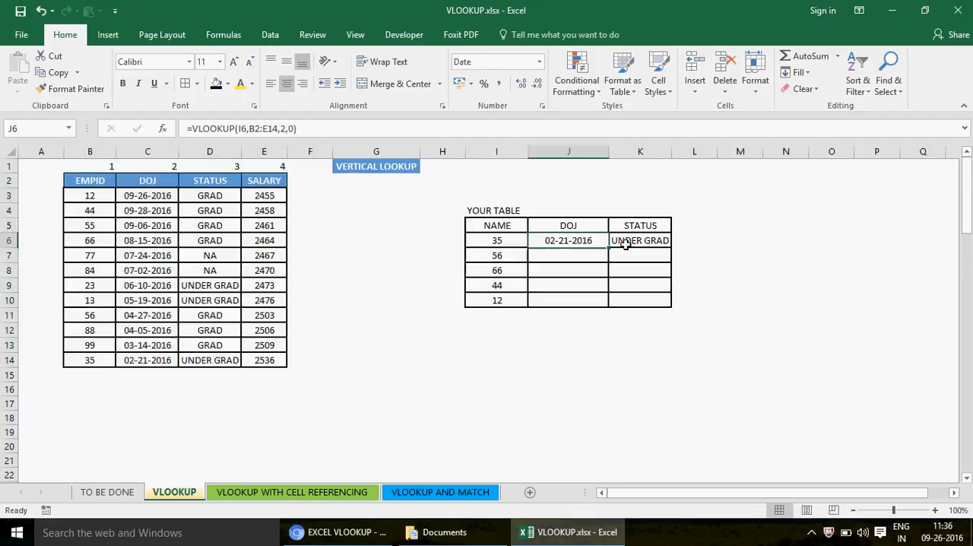
pyautogui.click(648, 243)
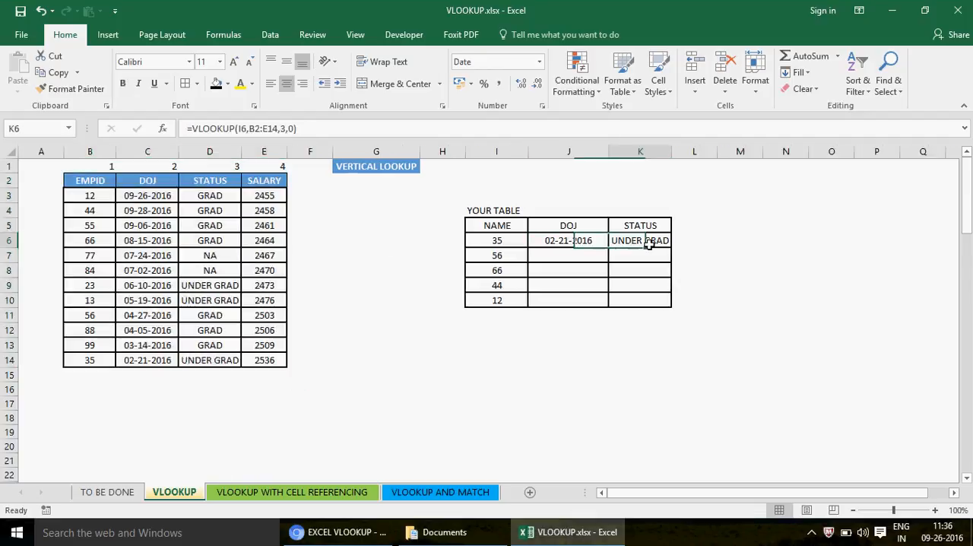
pyautogui.click(566, 240)
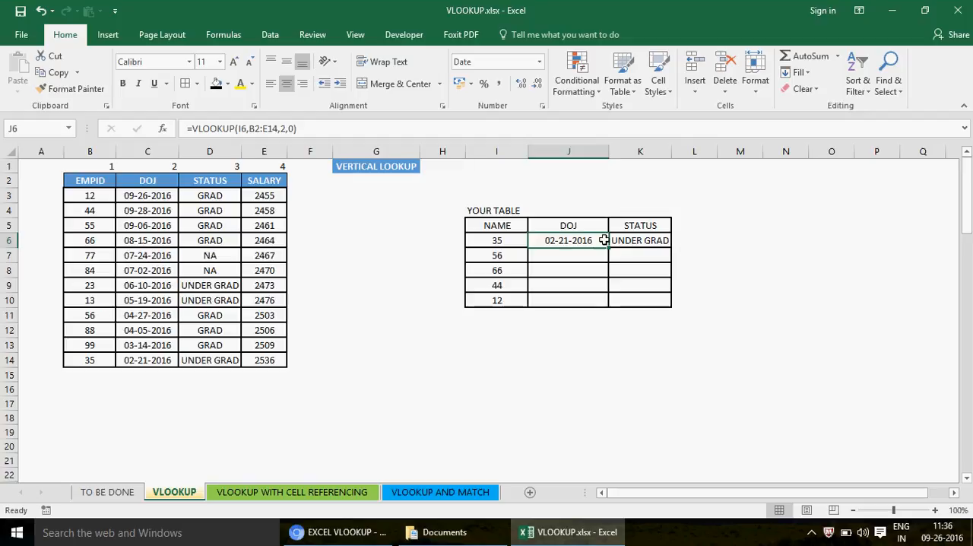
pyautogui.click(639, 241)
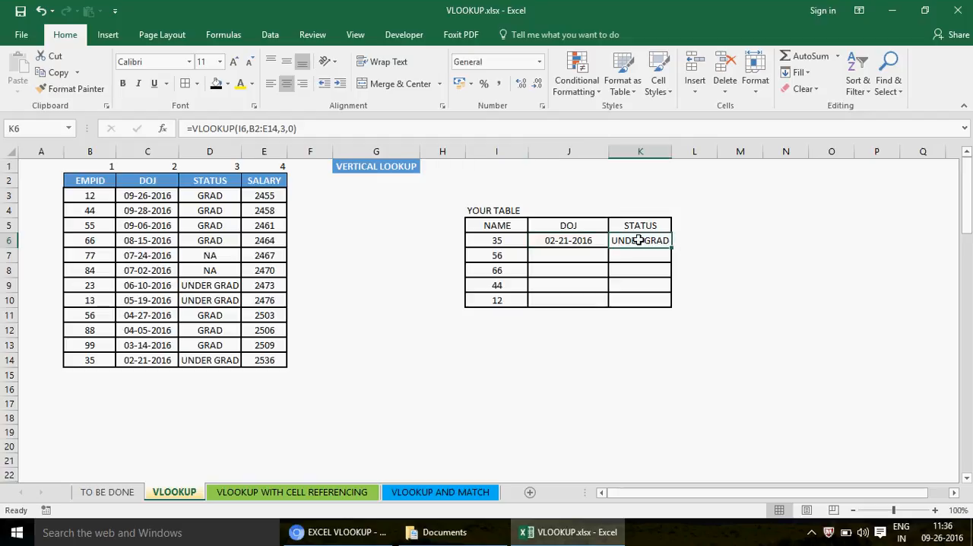
pyautogui.click(573, 241)
# - Add the header SALARY in L5 beside the lookup table's STATUS header
pyautogui.click(697, 226)
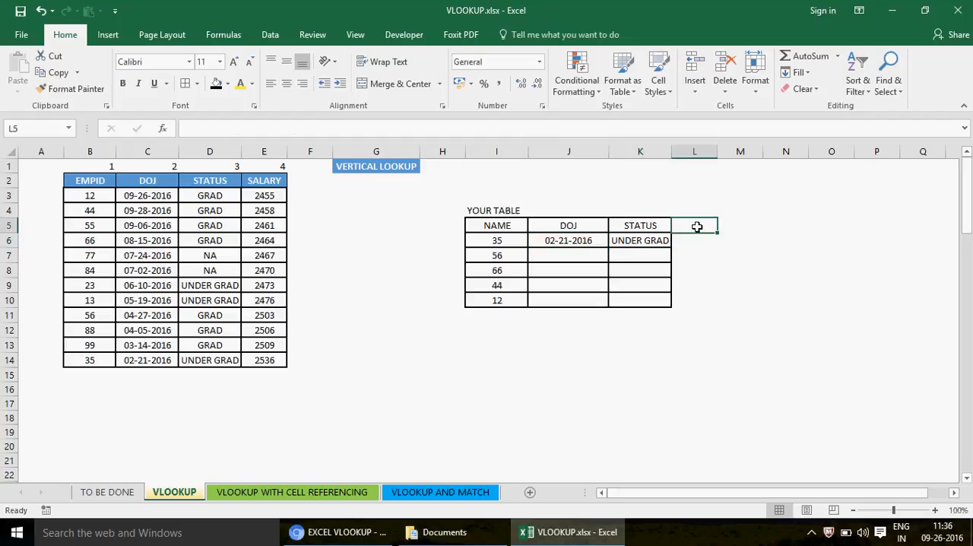
pyautogui.write('SAL')
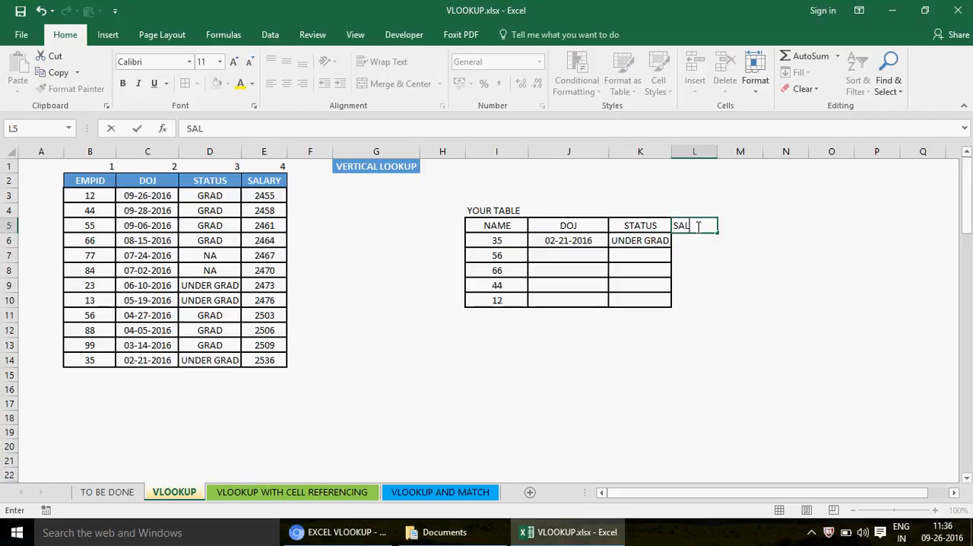
pyautogui.write('ARY')
pyautogui.press('Return')
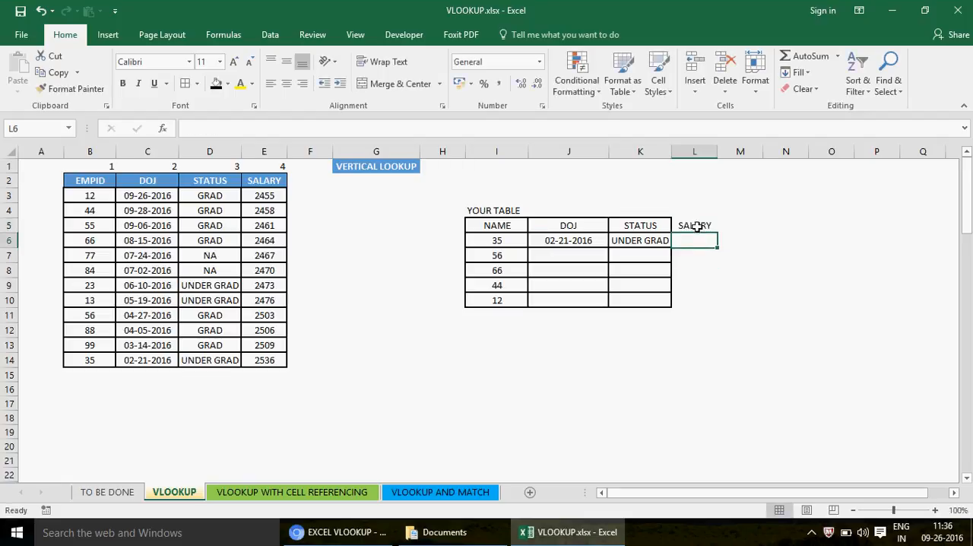
# - Delete the SALARY header from L5
pyautogui.press('Up')
pyautogui.press('Right')
pyautogui.hotkey('shift', 'Right')
pyautogui.hotkey('shift', 'Right')
pyautogui.hotkey('shift', 'Right')
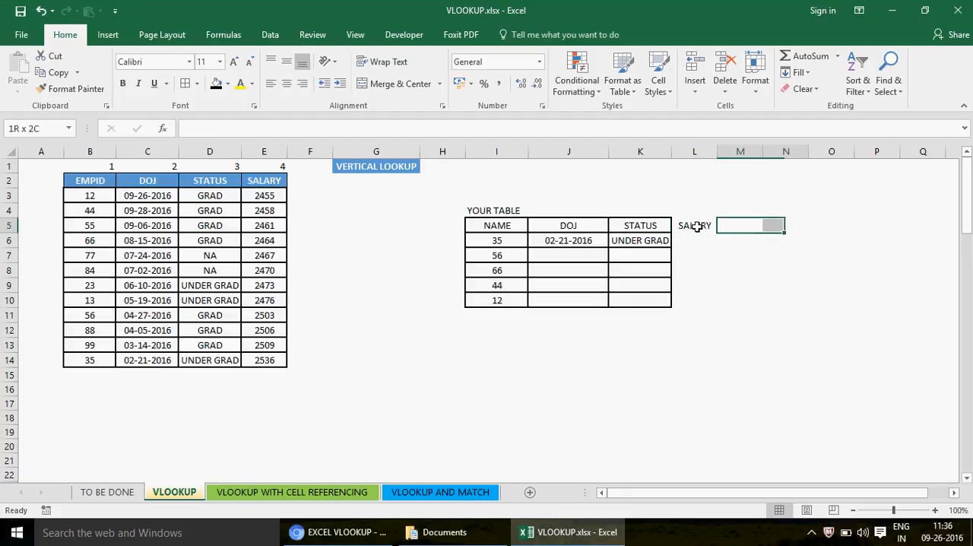
pyautogui.hotkey('shift', 'Left')
pyautogui.hotkey('shift', 'Left')
pyautogui.press('Down')
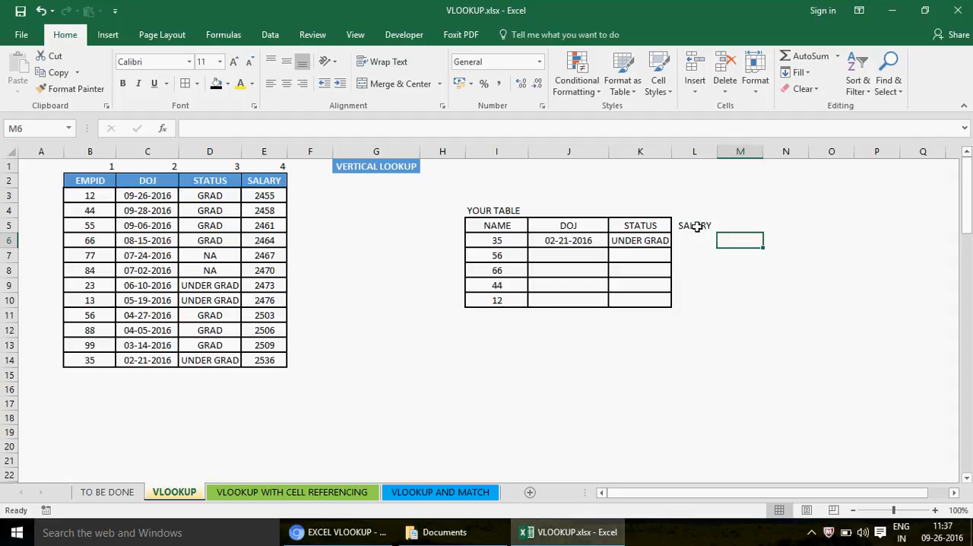
pyautogui.press('Up')
pyautogui.press('Left')
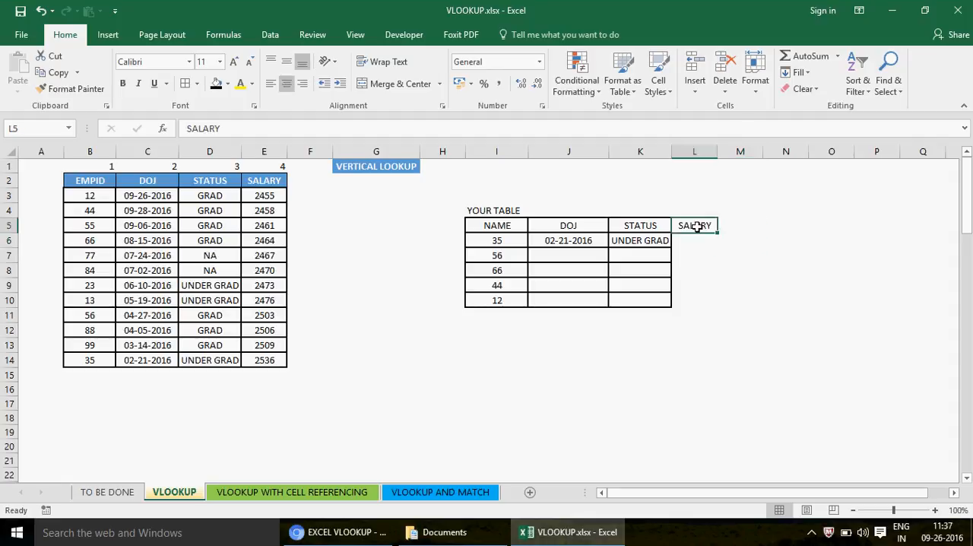
pyautogui.press('Delete')
# - Review the table array references in the lookup formulas in J6 and K6
pyautogui.press('Left')
pyautogui.press('Left')
pyautogui.press('Down')
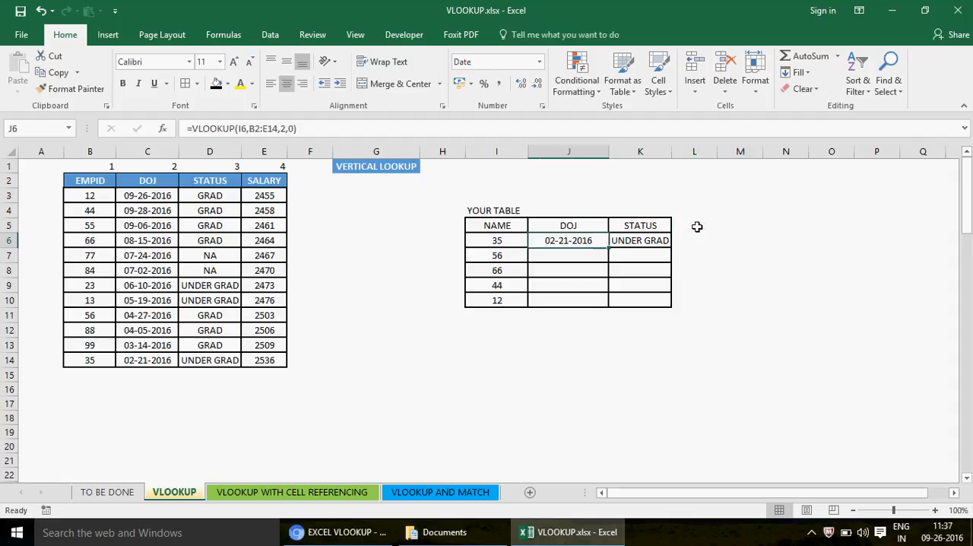
pyautogui.press('Right')
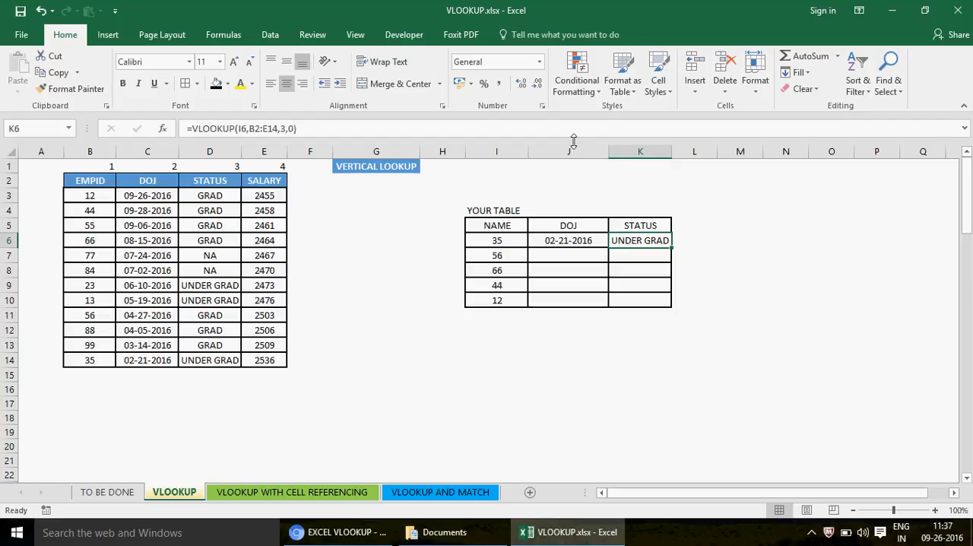
# - Enter the absolute reference symbol $ in K1
pyautogui.click(638, 166)
pyautogui.write('$')
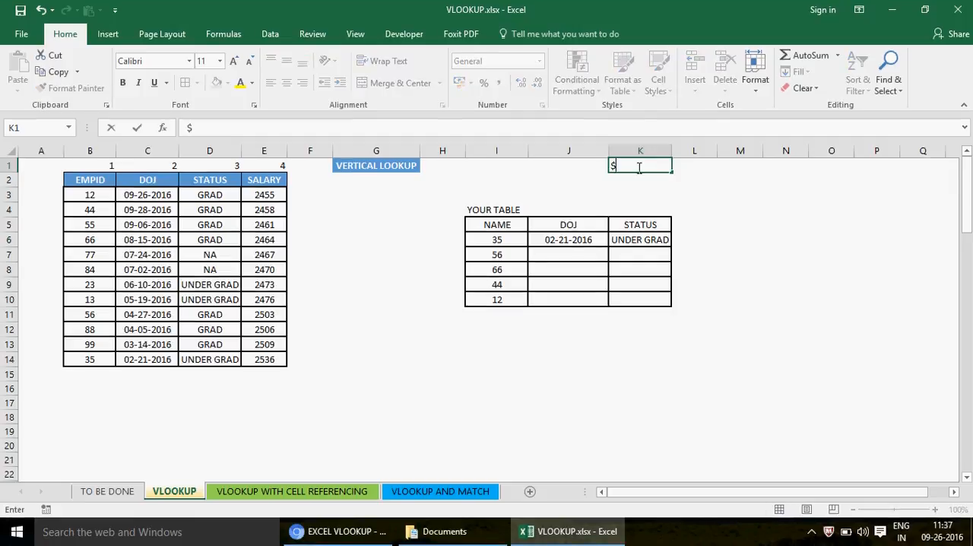
pyautogui.hotkey('ctrl', 'Return')
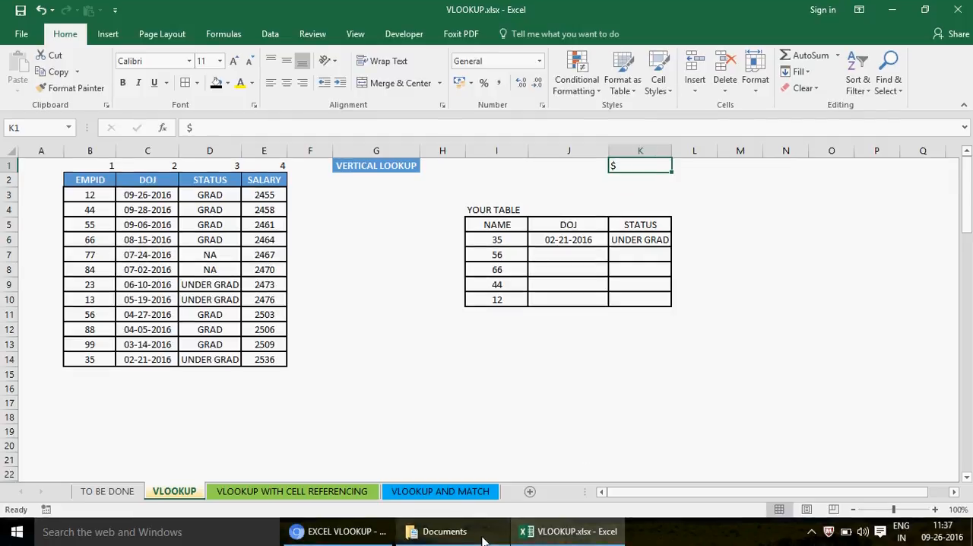
# - Check the J6 formula and enter the relative reference =B2 in H15 as a referencing example
pyautogui.click(566, 239)
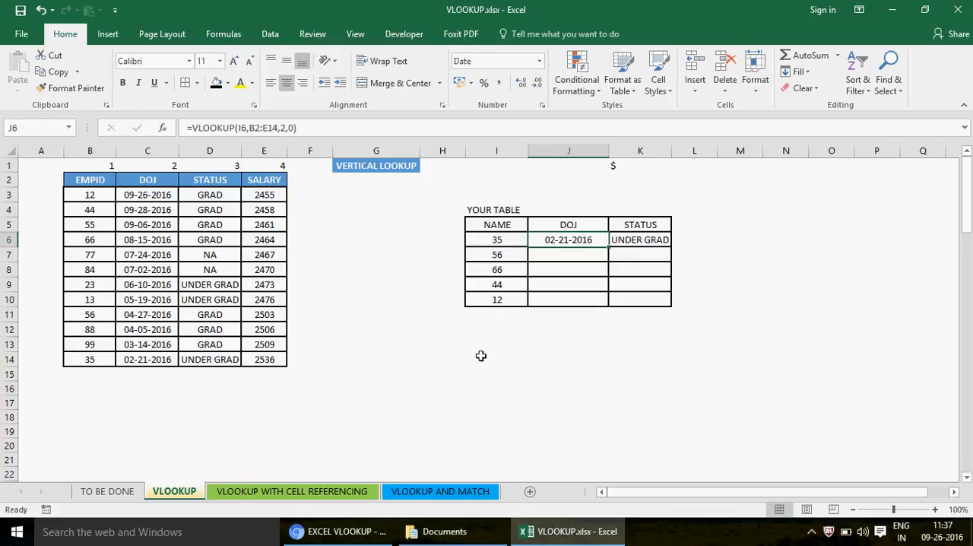
pyautogui.click(436, 373)
pyautogui.write('=')
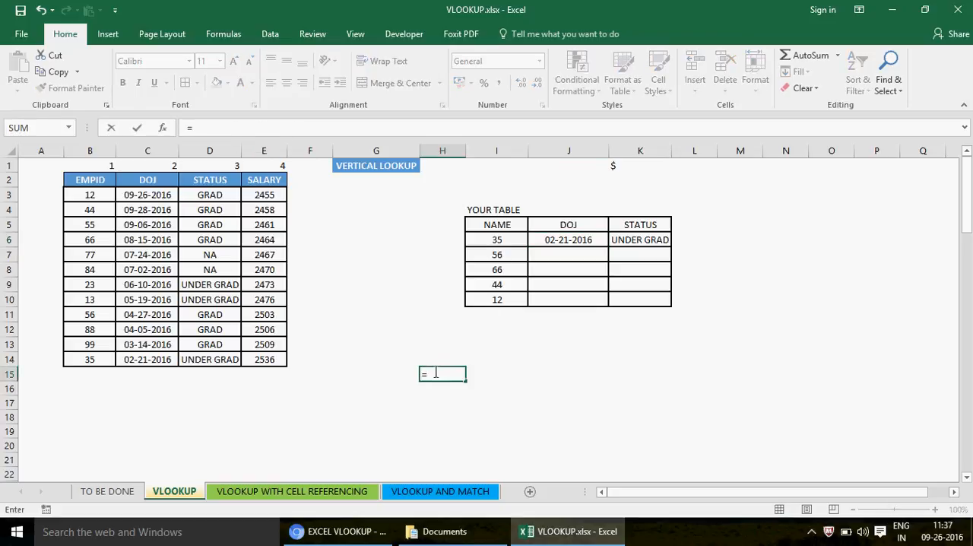
pyautogui.click(102, 183)
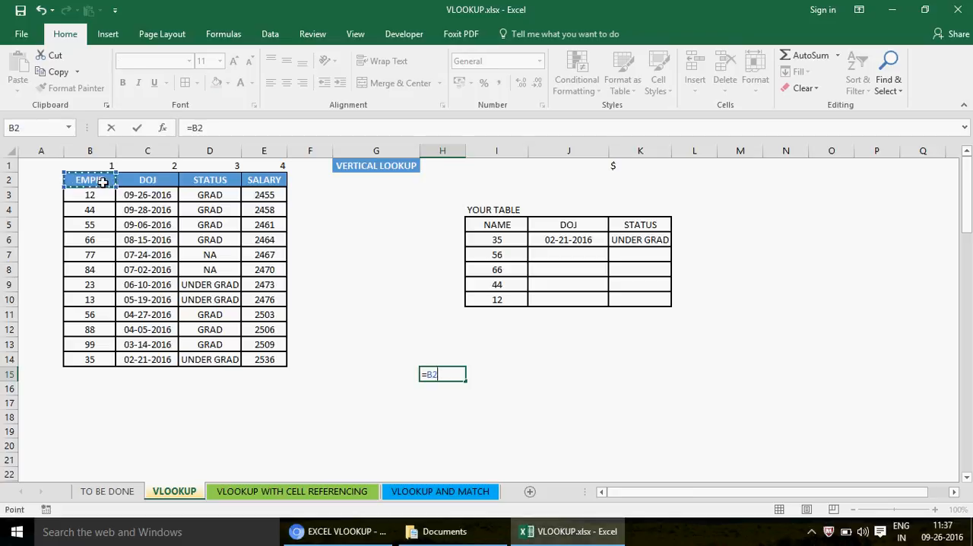
pyautogui.hotkey('ctrl', 'Return')
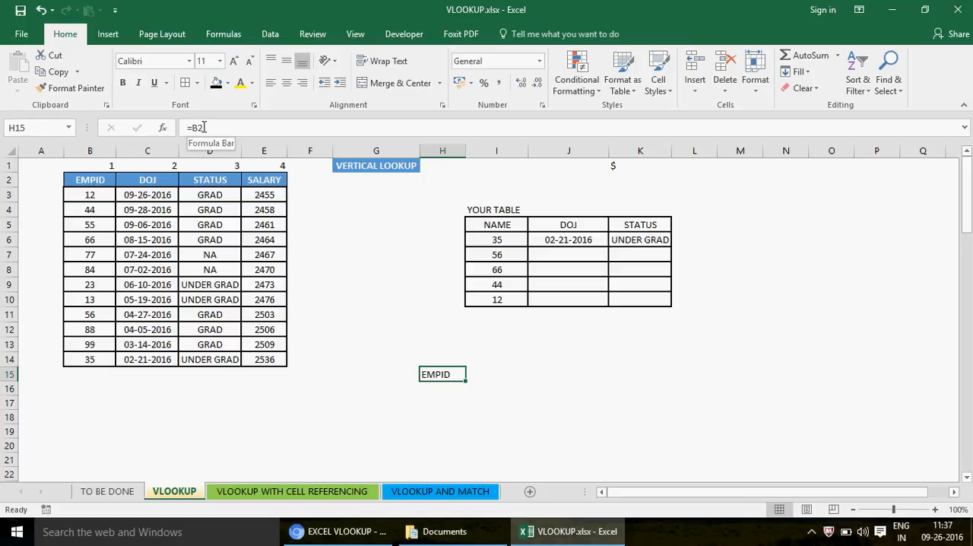
# - Fill the H15 formula down to H18 and check how the reference shifts in each copied cell
pyautogui.click(461, 385)
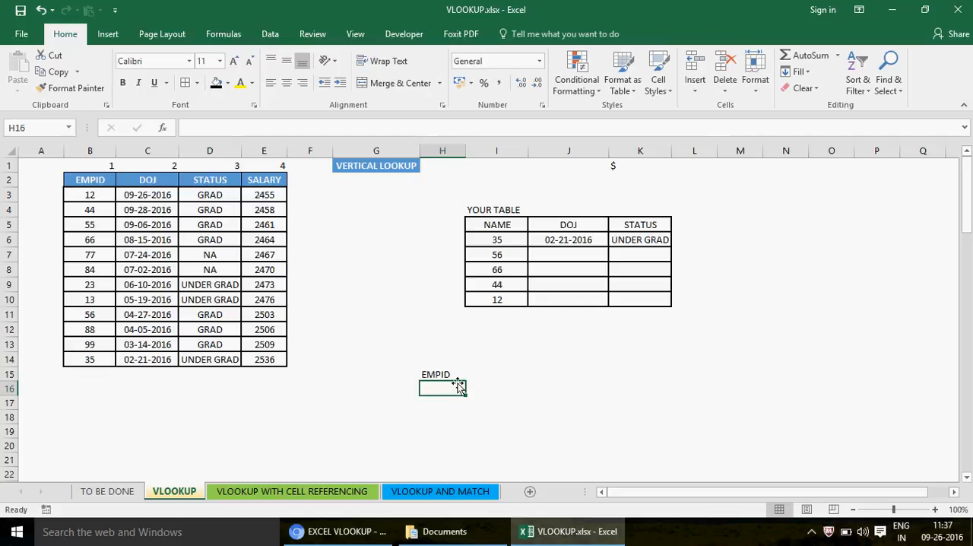
pyautogui.click(449, 376)
pyautogui.moveTo(465, 381); pyautogui.dragTo(466, 430)
pyautogui.click(436, 391)
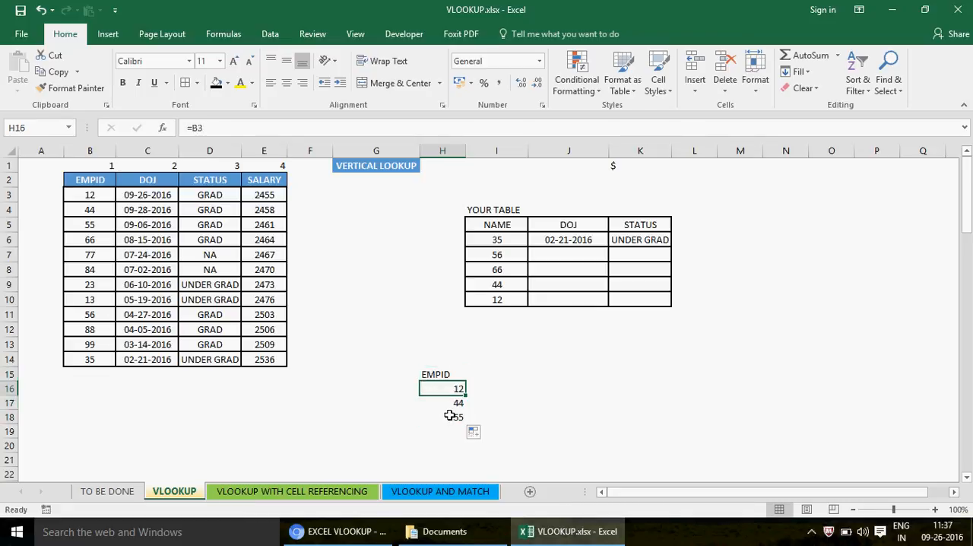
pyautogui.click(442, 402)
pyautogui.click(447, 417)
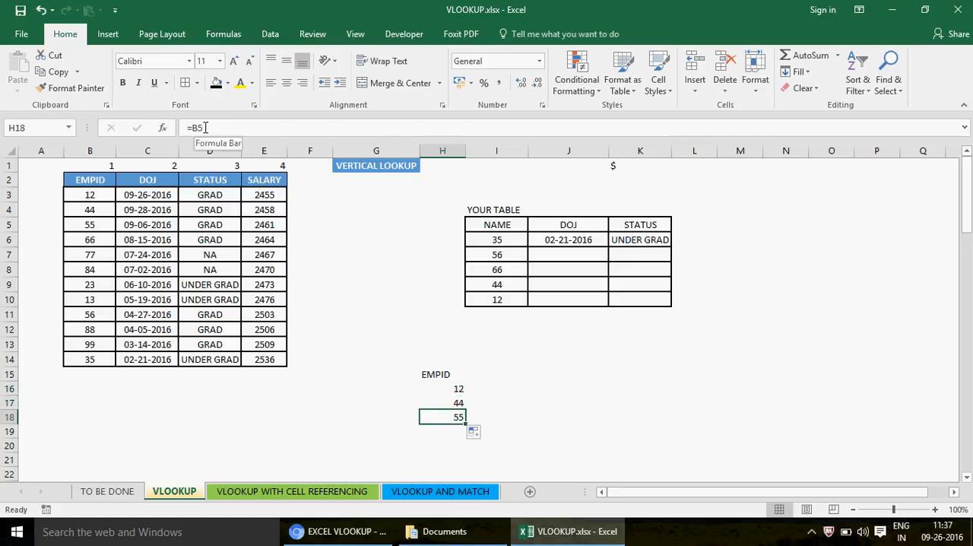
# - Fill the H15 formula across to J15 and check the references in H15, I15 and J15
pyautogui.click(446, 374)
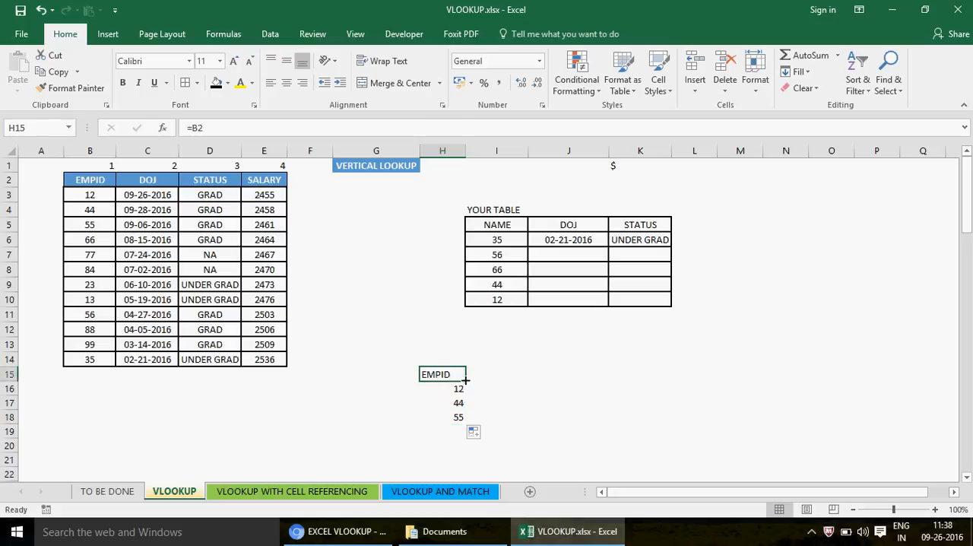
pyautogui.moveTo(466, 382); pyautogui.dragTo(539, 382)
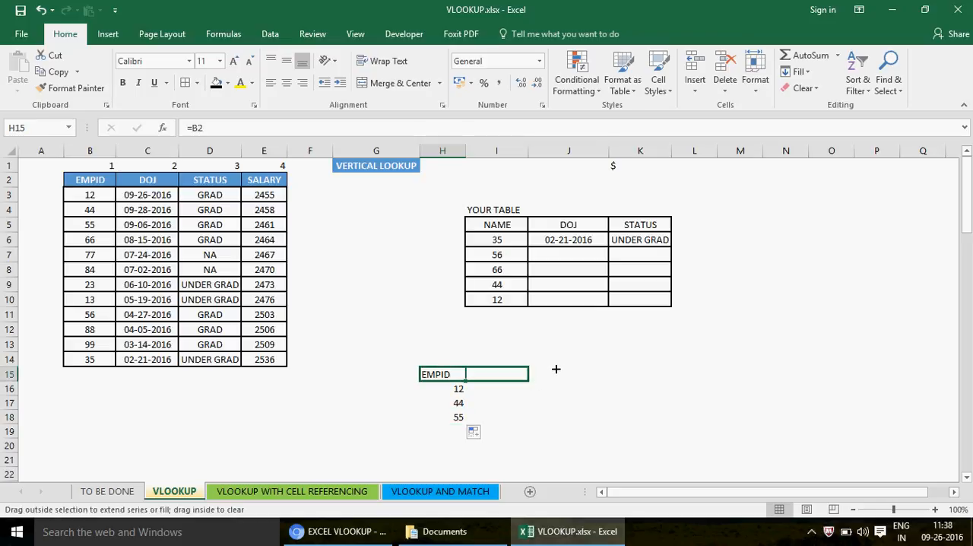
pyautogui.moveTo(554, 378); pyautogui.dragTo(608, 391)
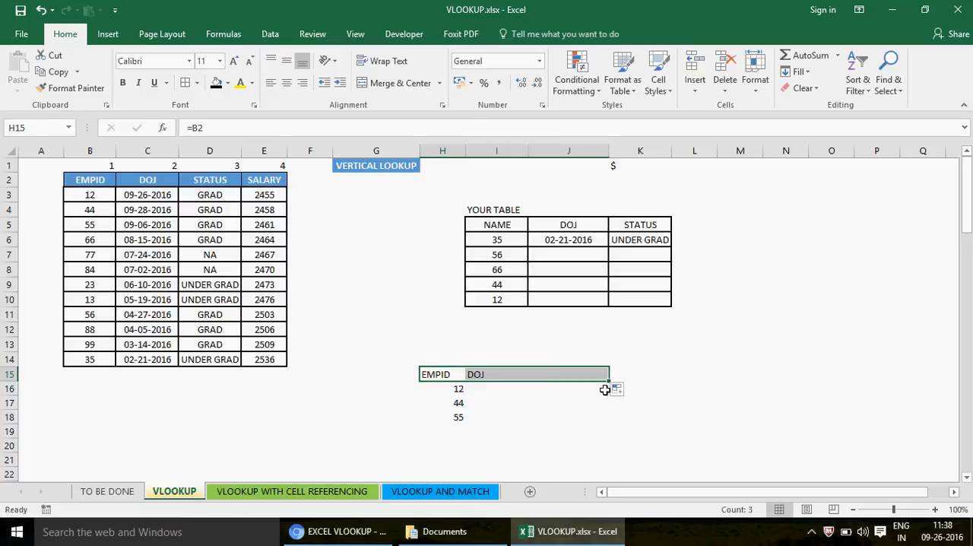
pyautogui.click(445, 374)
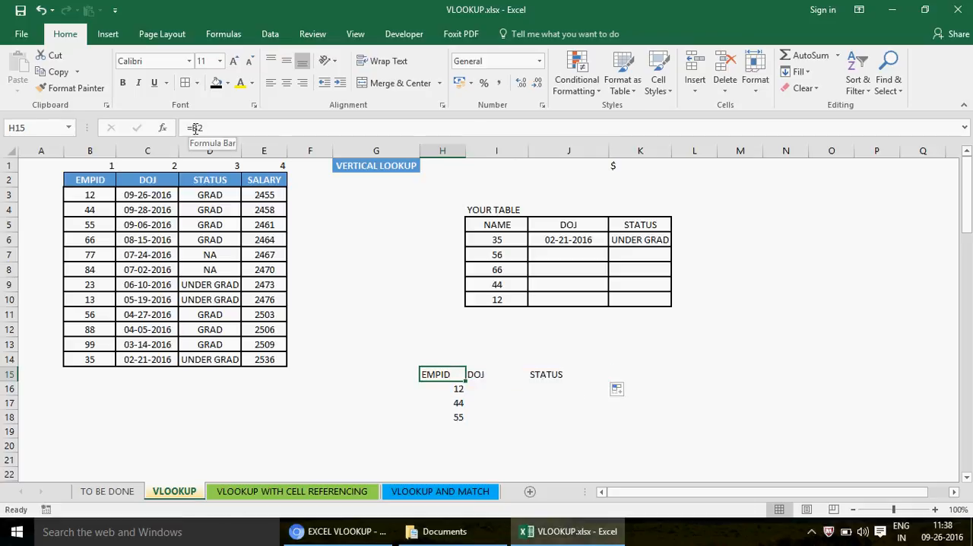
pyautogui.click(474, 374)
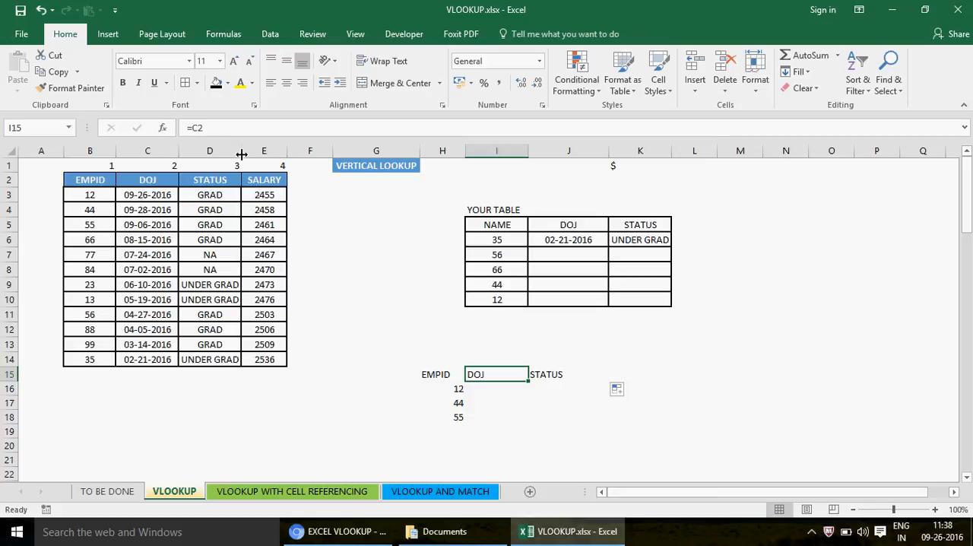
pyautogui.click(546, 374)
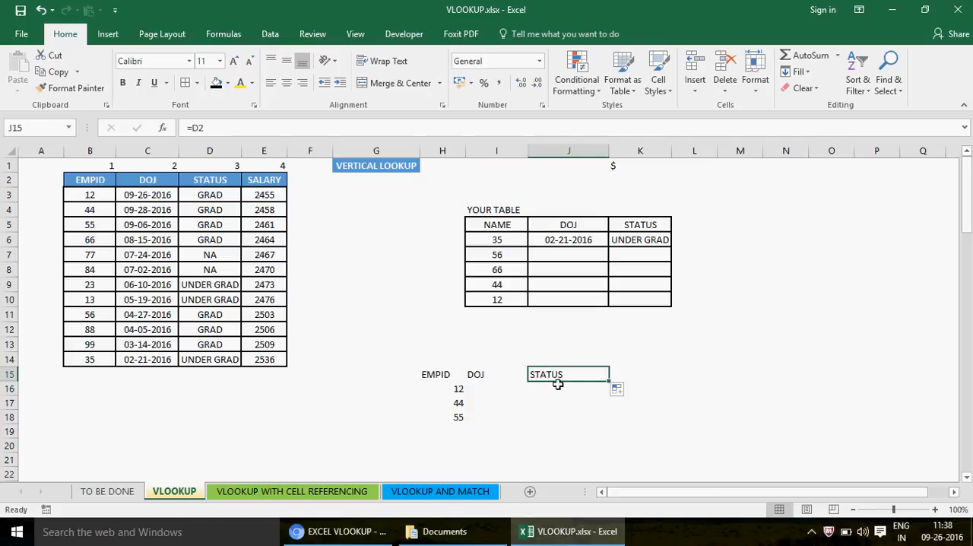
# - Delete the copied formulas in H16:H18 and I15:J15, keeping only the one in H15
pyautogui.click(459, 386)
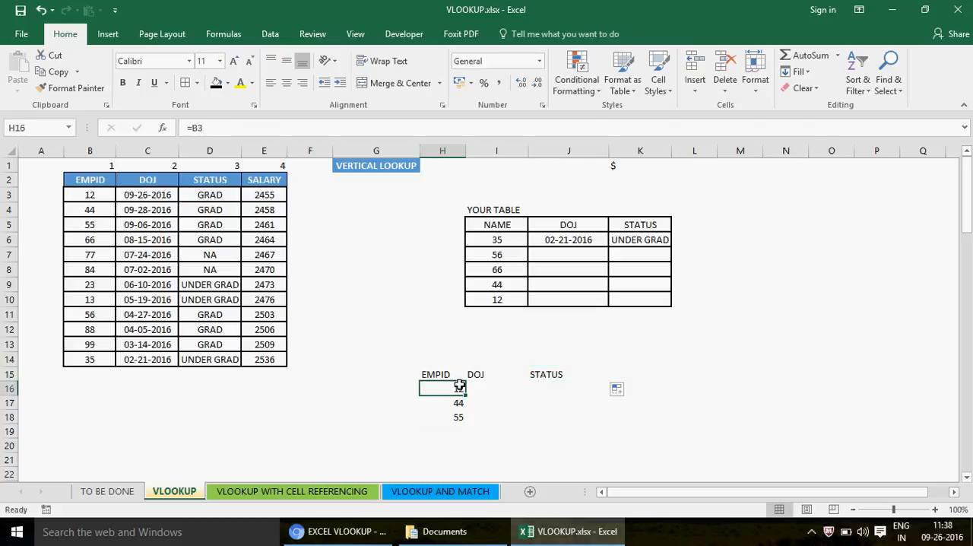
pyautogui.press('Down')
pyautogui.press('Down')
pyautogui.click(459, 385)
pyautogui.hotkey('shift', 'Down')
pyautogui.hotkey('shift', 'Down')
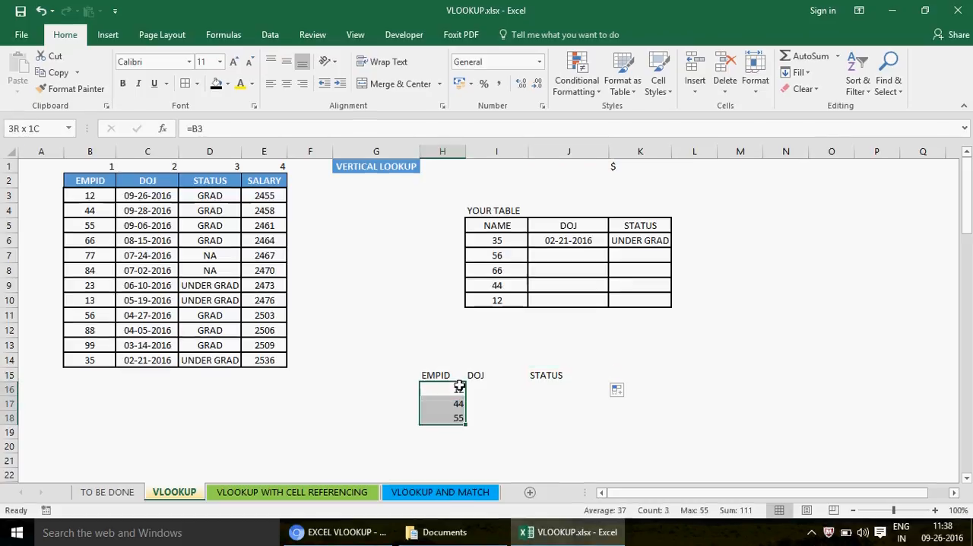
pyautogui.press('Delete')
pyautogui.press('Up')
pyautogui.press('Right')
pyautogui.hotkey('shift', 'Right')
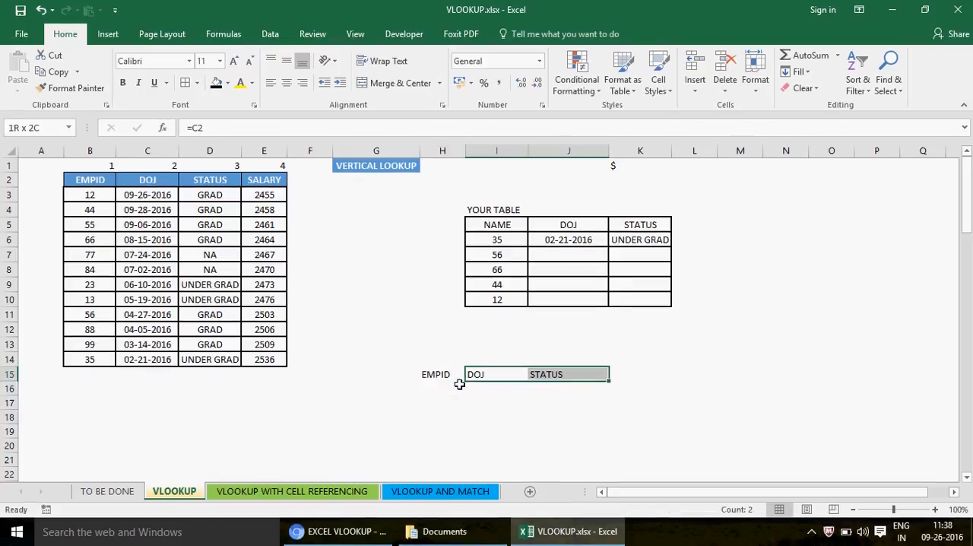
pyautogui.press('Delete')
pyautogui.press('Left')
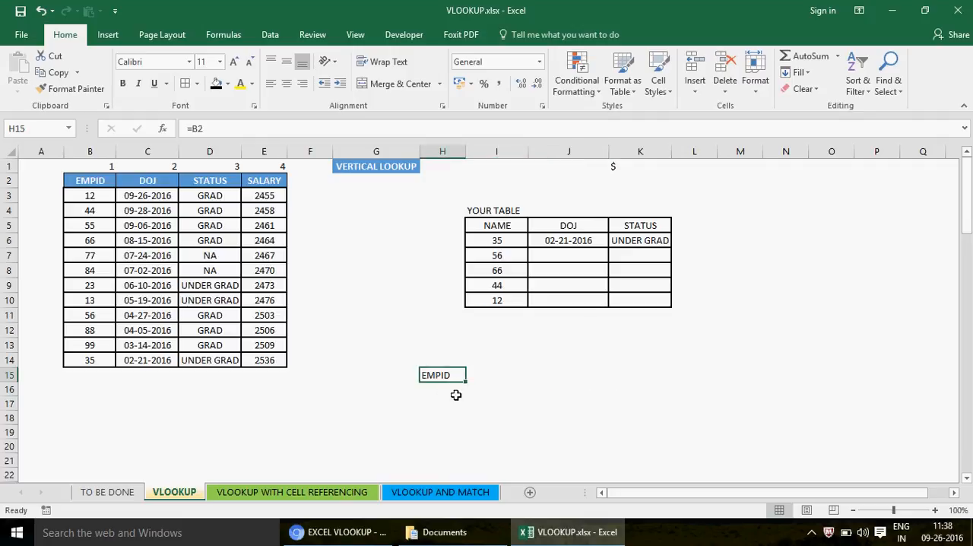
# - Lock the row of the reference in H15 by changing its formula to =B$2
pyautogui.click(444, 397)
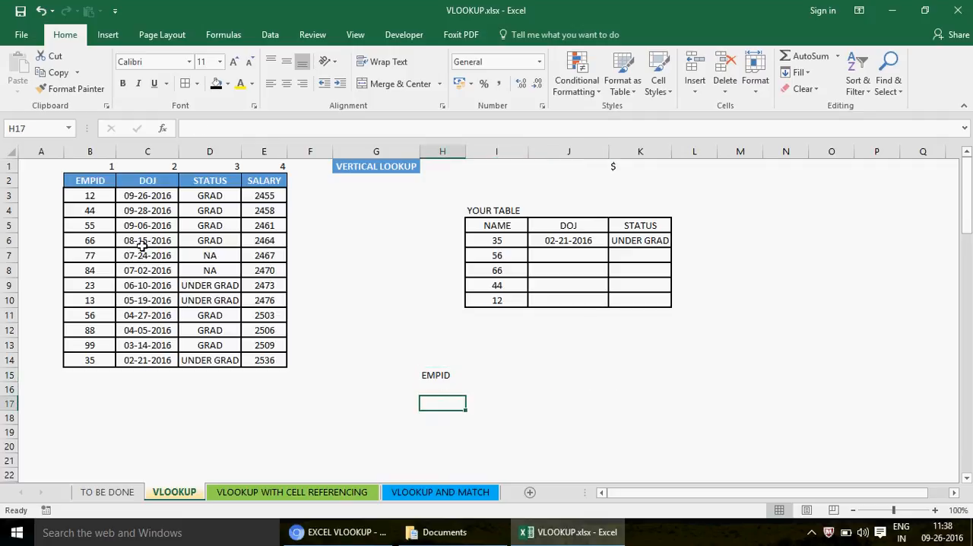
pyautogui.click(441, 374)
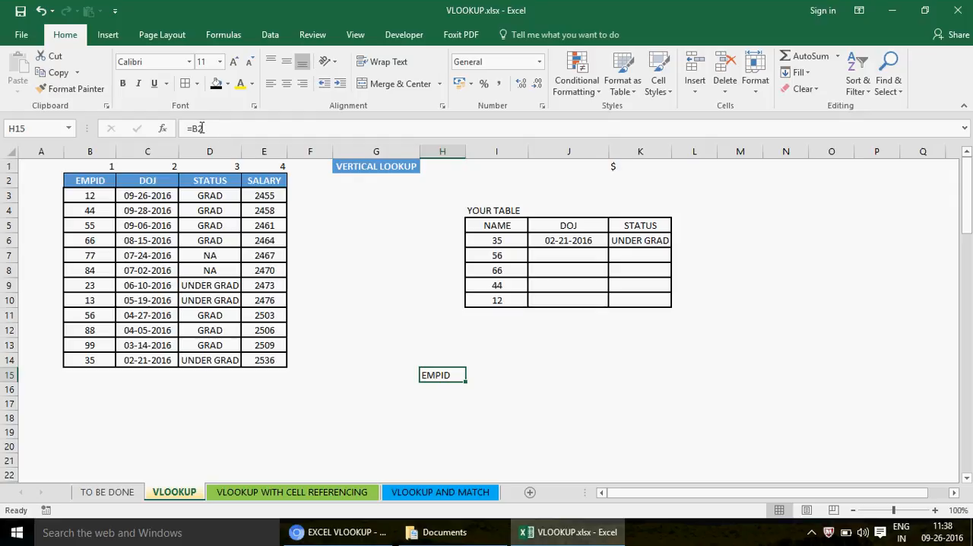
pyautogui.click(97, 197)
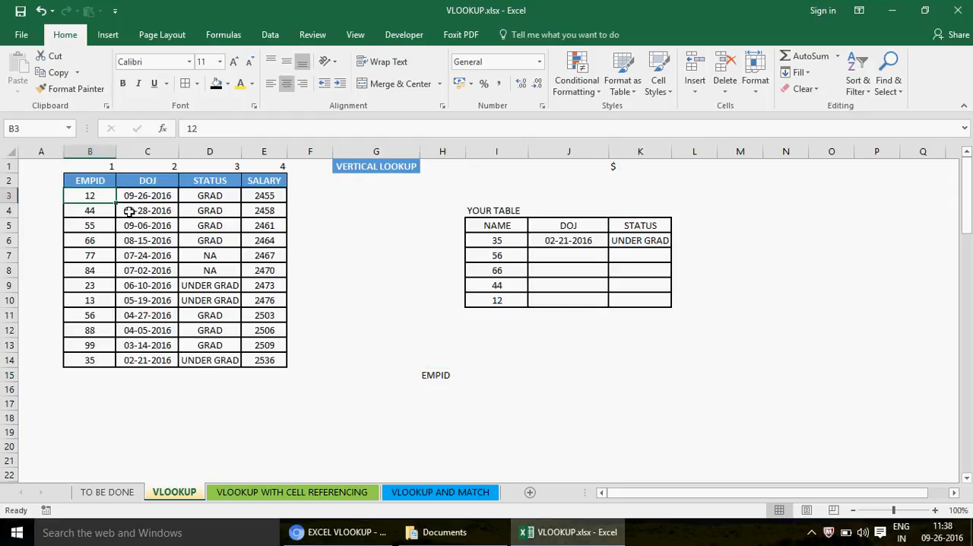
pyautogui.click(81, 211)
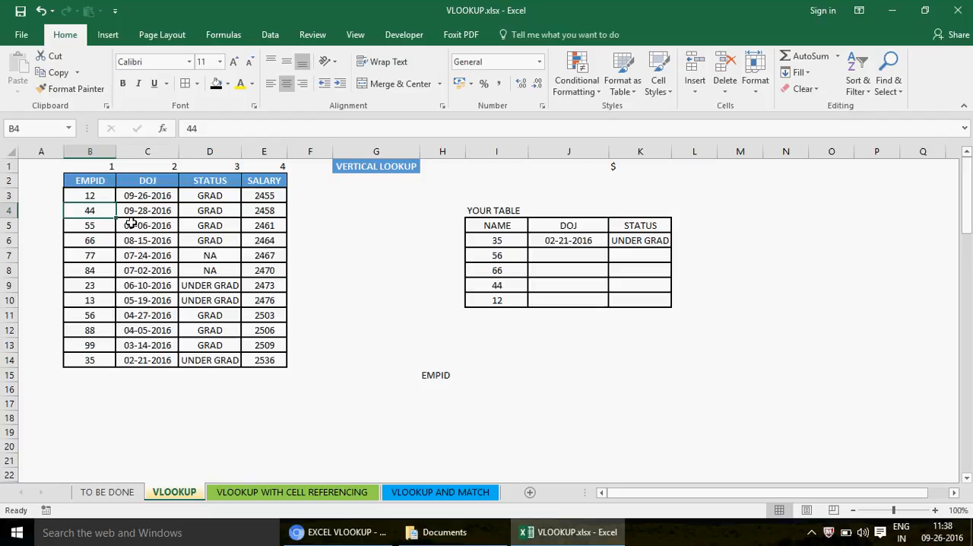
pyautogui.click(437, 373)
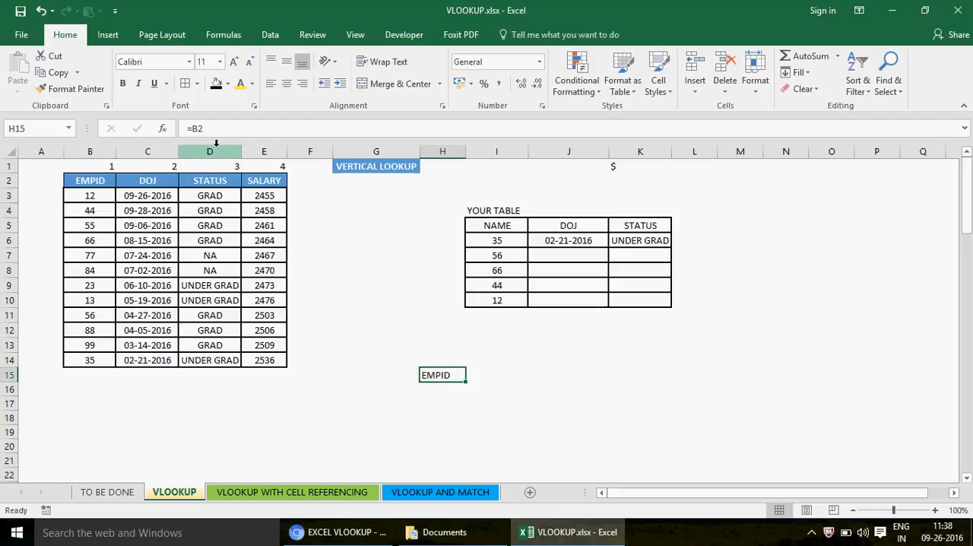
pyautogui.click(199, 127)
pyautogui.write('$')
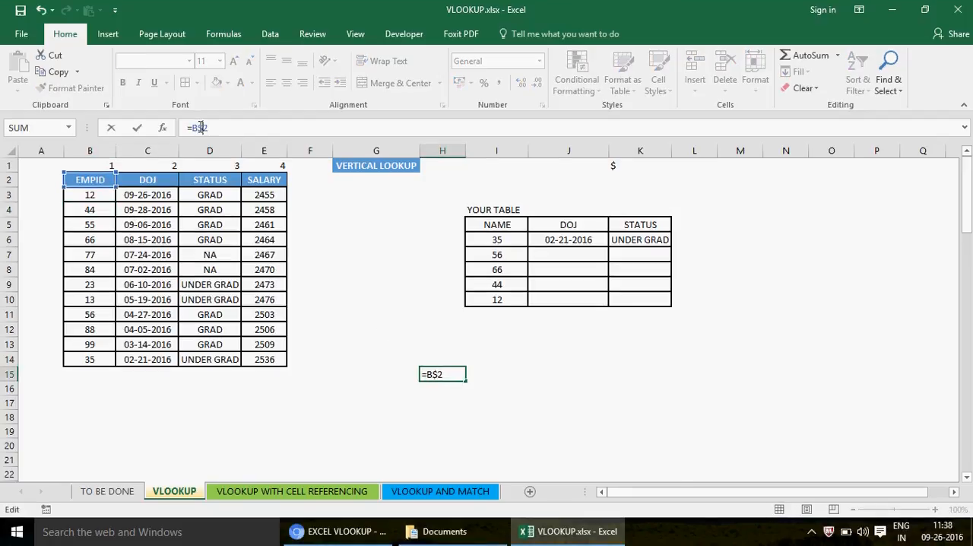
pyautogui.press('Return')
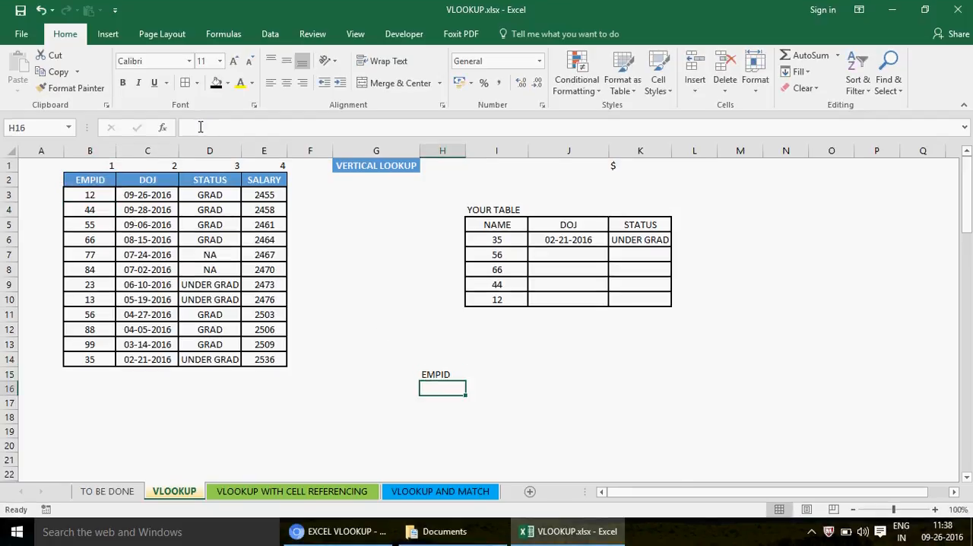
# - Fill the row-locked H15 formula down to H19 and check the reference in each copied cell
pyautogui.click(446, 371)
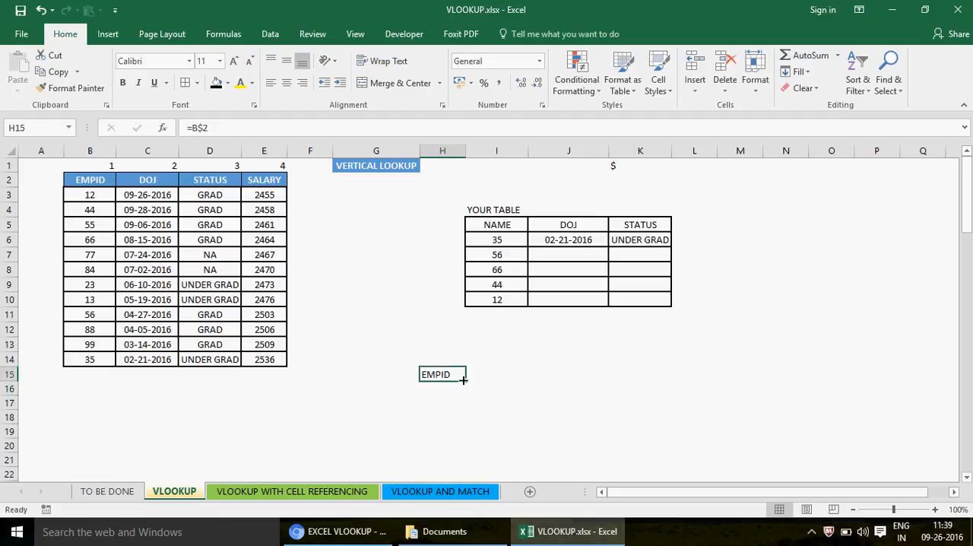
pyautogui.moveTo(466, 381); pyautogui.dragTo(464, 433)
pyautogui.click(437, 390)
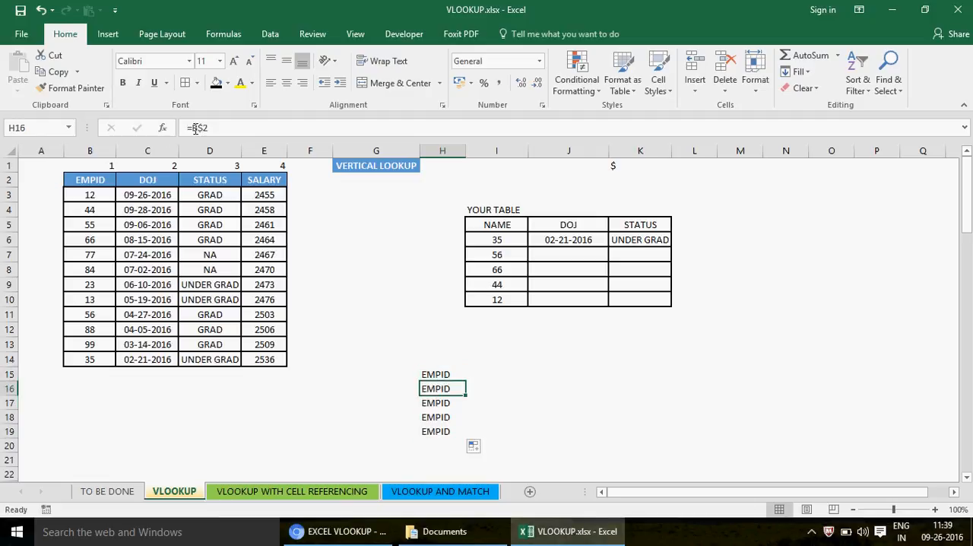
pyautogui.press('Down')
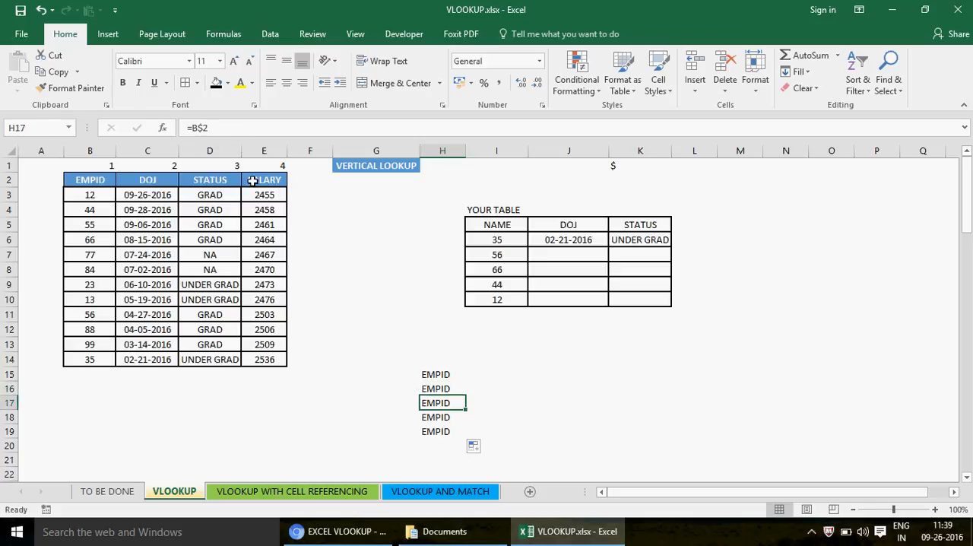
pyautogui.press('Down')
pyautogui.press('Down')
pyautogui.press('Up')
pyautogui.press('Up')
pyautogui.press('Up')
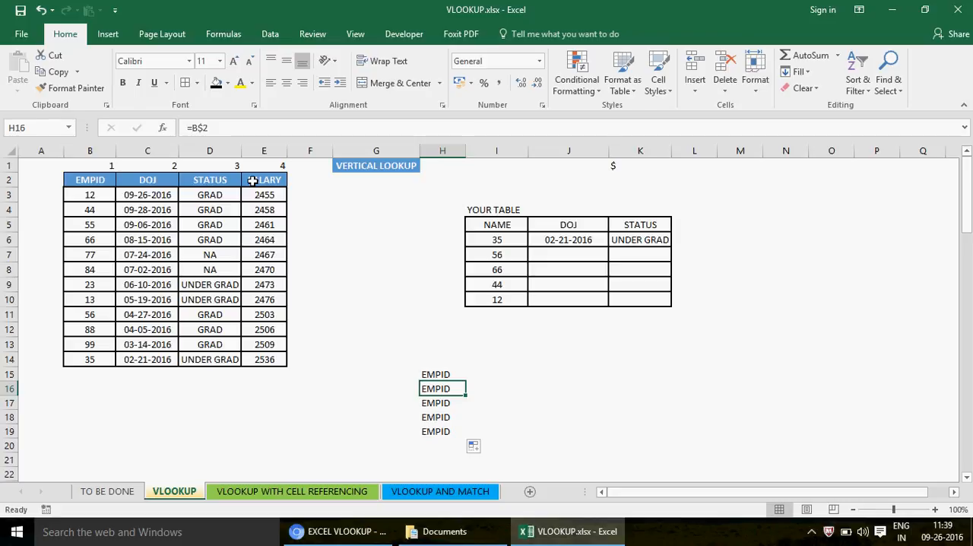
pyautogui.press('Down')
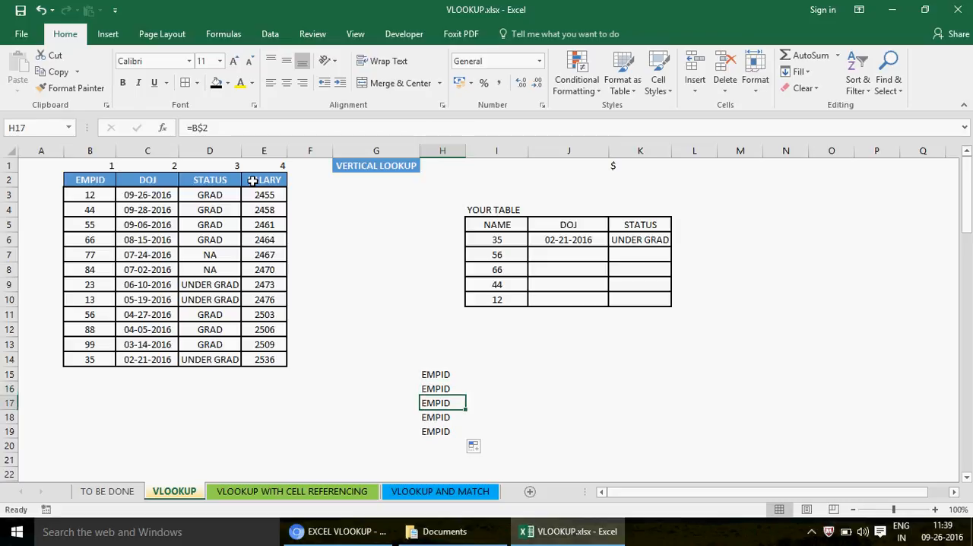
pyautogui.press('Up')
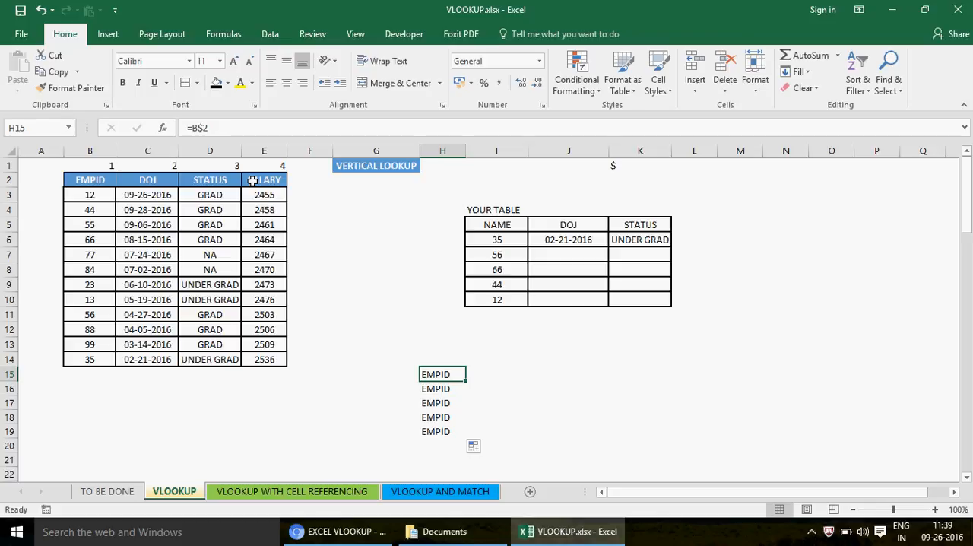
# - Fill the row-locked H15 formula across to J15 and check the references in I15 and J15
pyautogui.moveTo(467, 385); pyautogui.dragTo(586, 378)
pyautogui.click(486, 373)
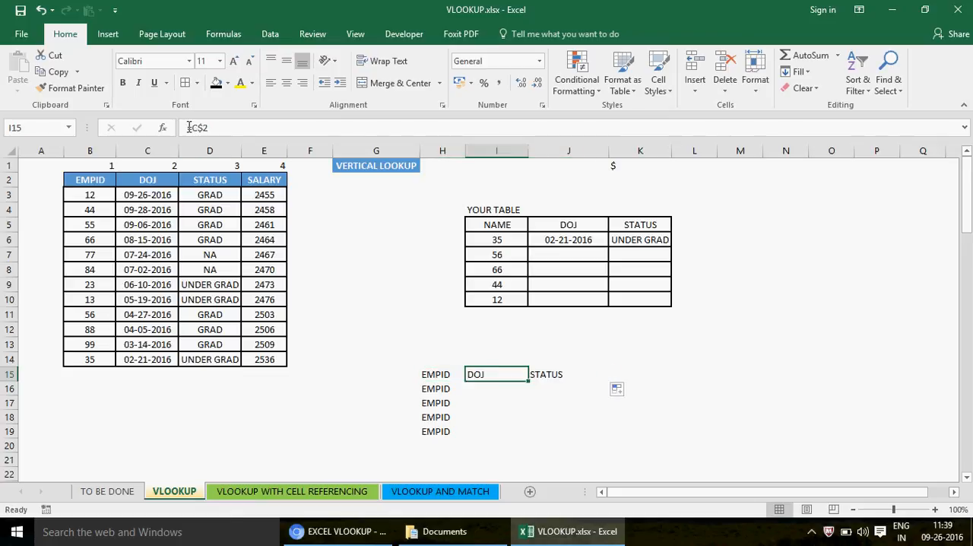
pyautogui.press('Right')
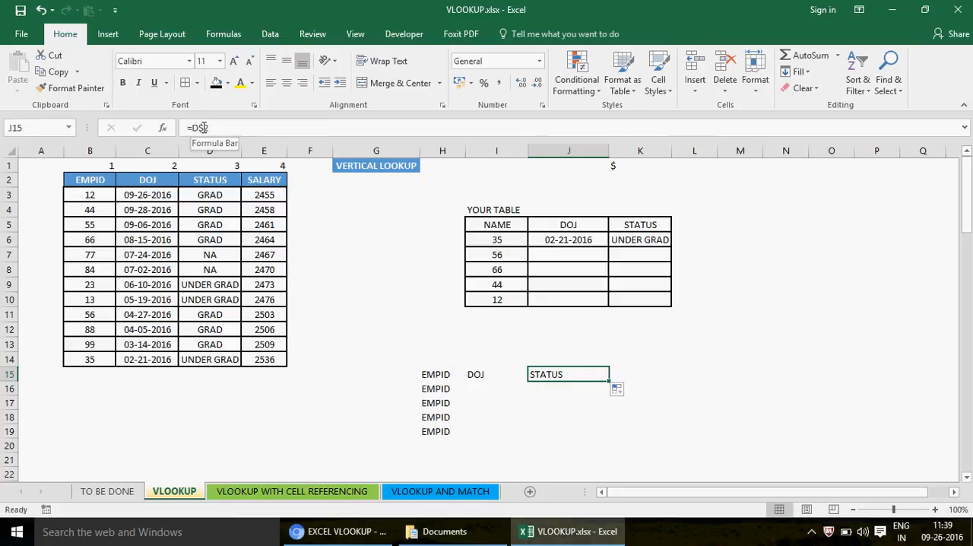
# - Delete the copied formulas in I15:J15
pyautogui.click(438, 372)
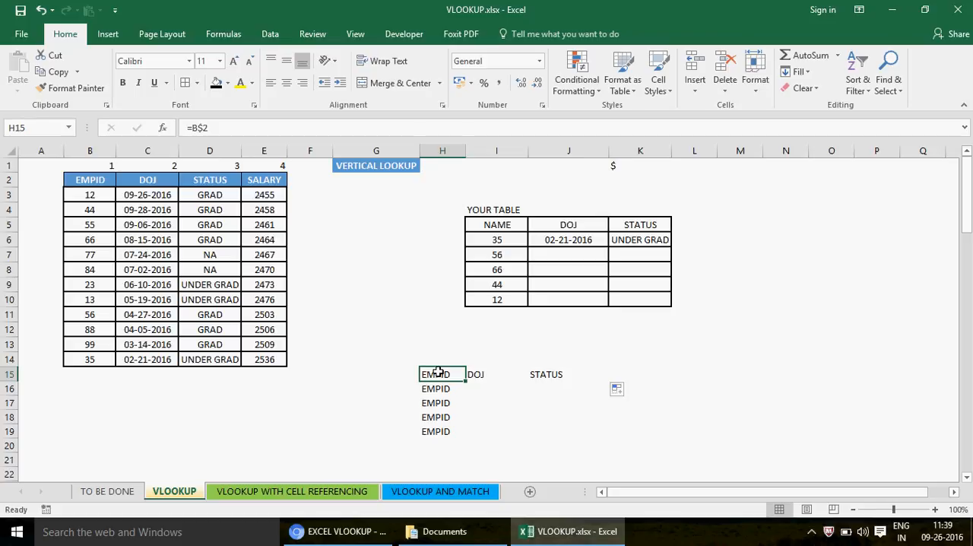
pyautogui.press('Right')
pyautogui.hotkey('shift', 'Right')
pyautogui.press('Delete')
pyautogui.press('Left')
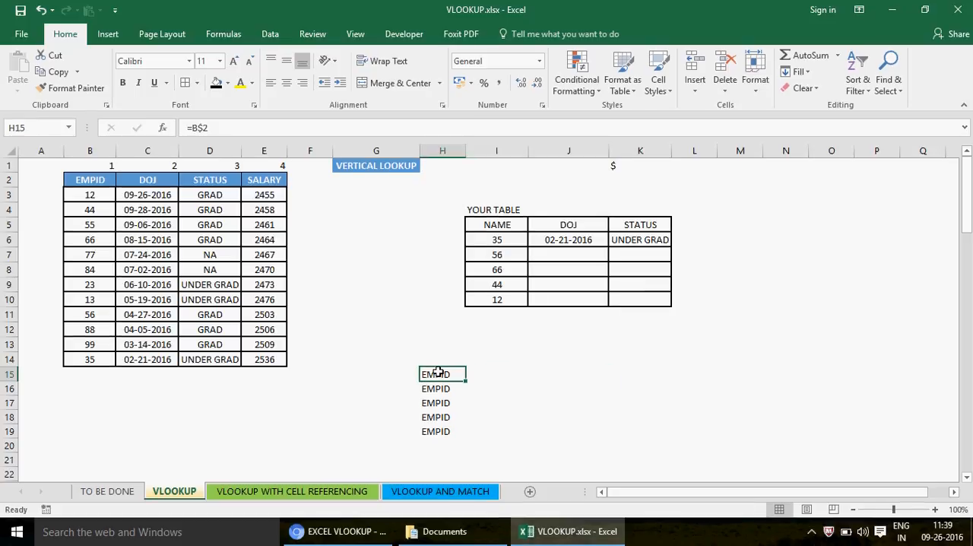
# - Change the H15 formula to the absolute reference =$B$2, fill it across to J15 and check the copy in I15
pyautogui.click(194, 129)
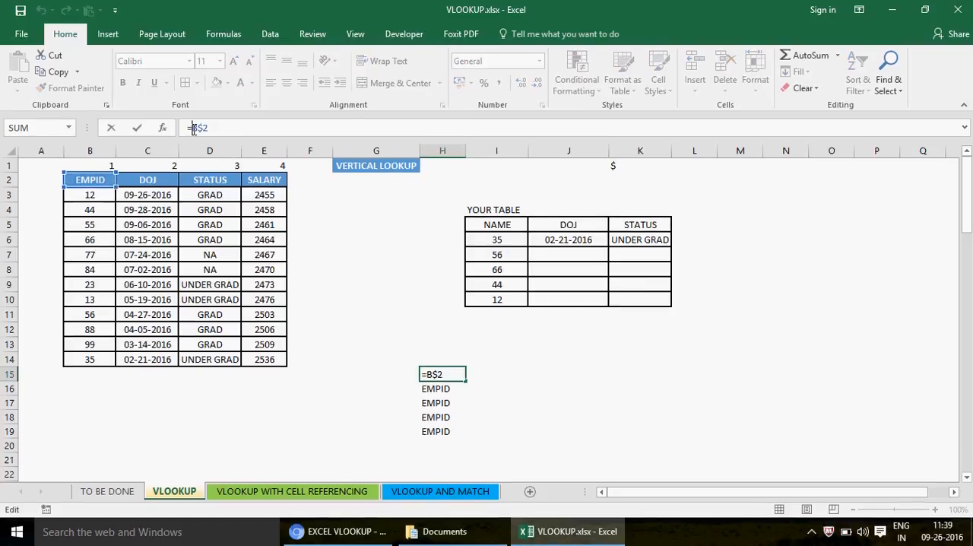
pyautogui.press('Return')
pyautogui.press('Up')
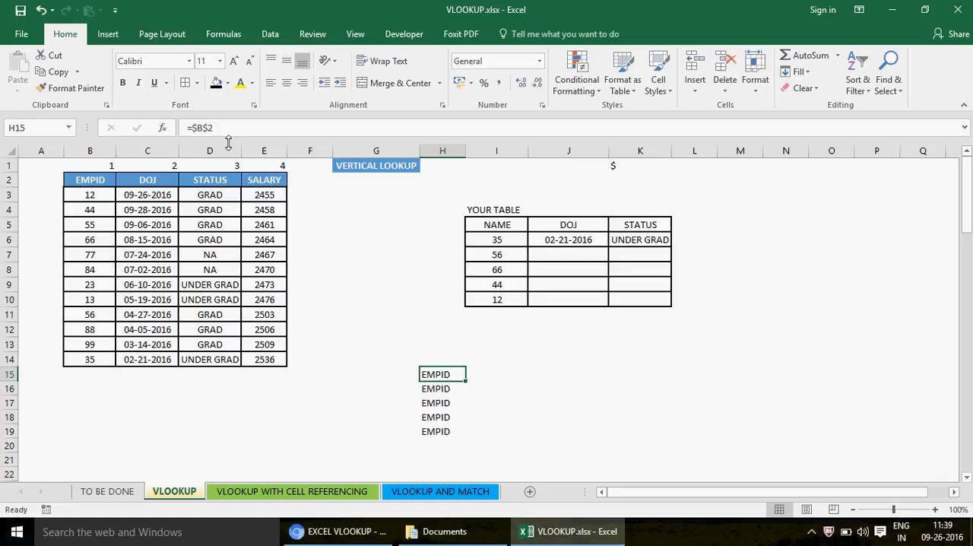
pyautogui.moveTo(466, 380); pyautogui.dragTo(610, 384)
pyautogui.click(495, 375)
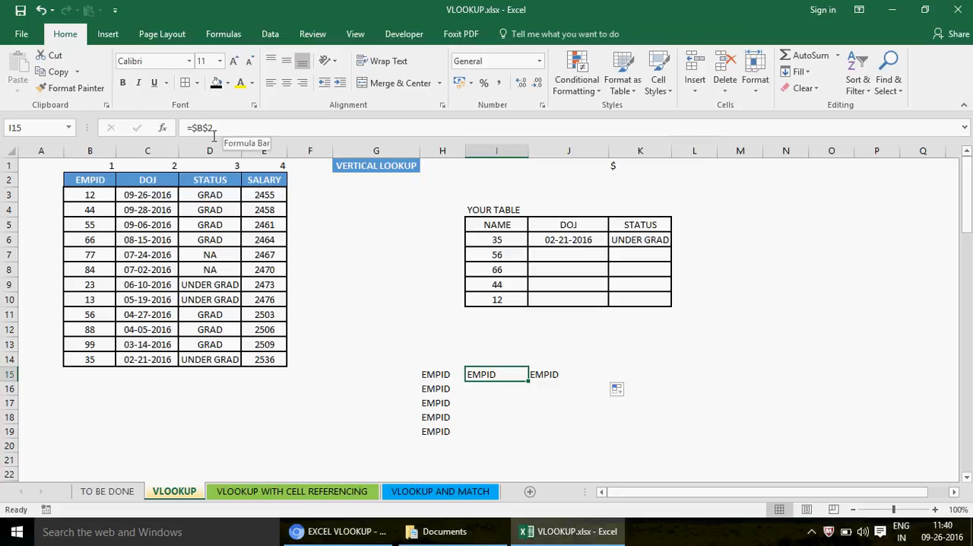
# - Clear the practice reference formulas from H15:J19
pyautogui.click(435, 374)
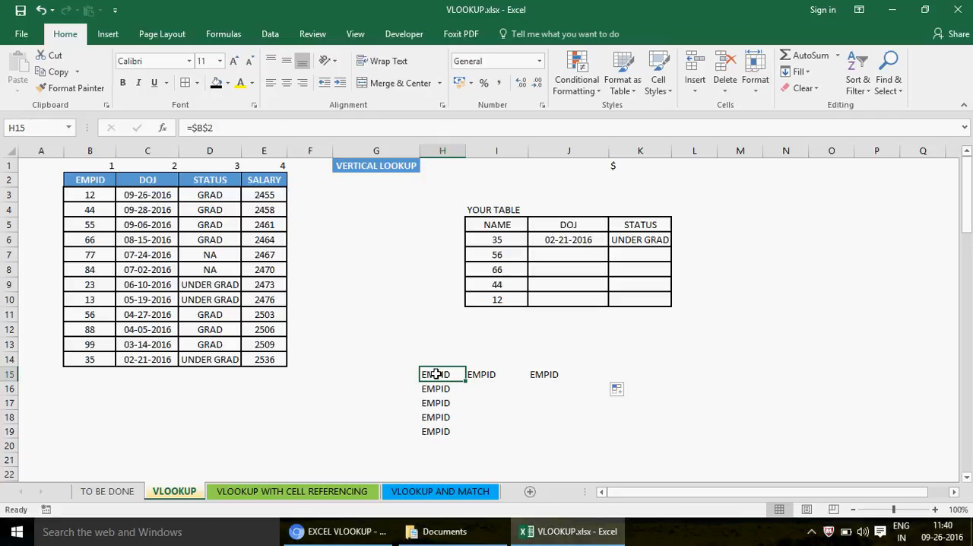
pyautogui.hotkey('shift', 'Right')
pyautogui.hotkey('shift', 'Right')
pyautogui.hotkey('shift', 'Down')
pyautogui.hotkey('shift', 'Down')
pyautogui.hotkey('shift', 'Down')
pyautogui.hotkey('shift', 'Down')
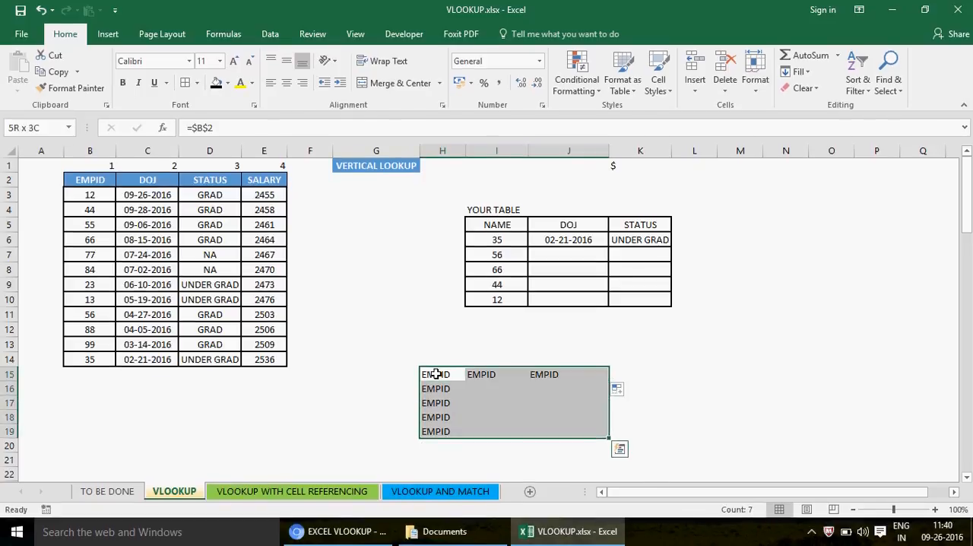
pyautogui.hotkey('shift', 'Down')
pyautogui.press('Delete')
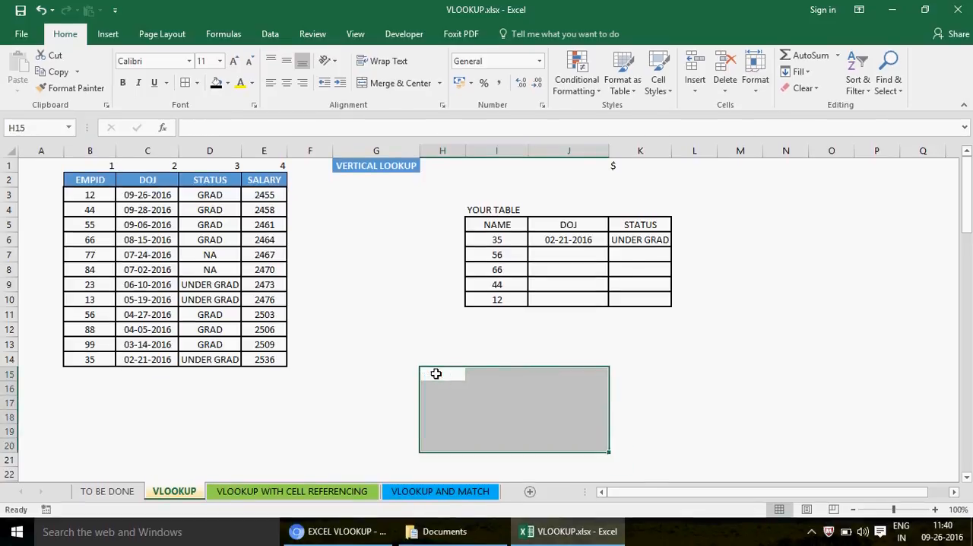
pyautogui.click(449, 373)
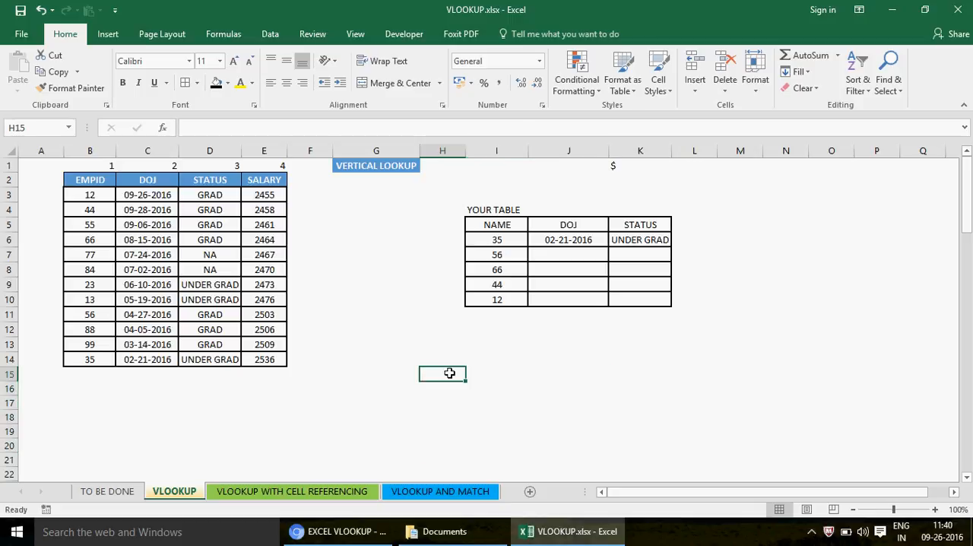
# - Switch to the browser, open the YouTube playlist "EXCEL DEMO VIDEOS -MIS TRAINING" and look through its videos
pyautogui.click(343, 532)
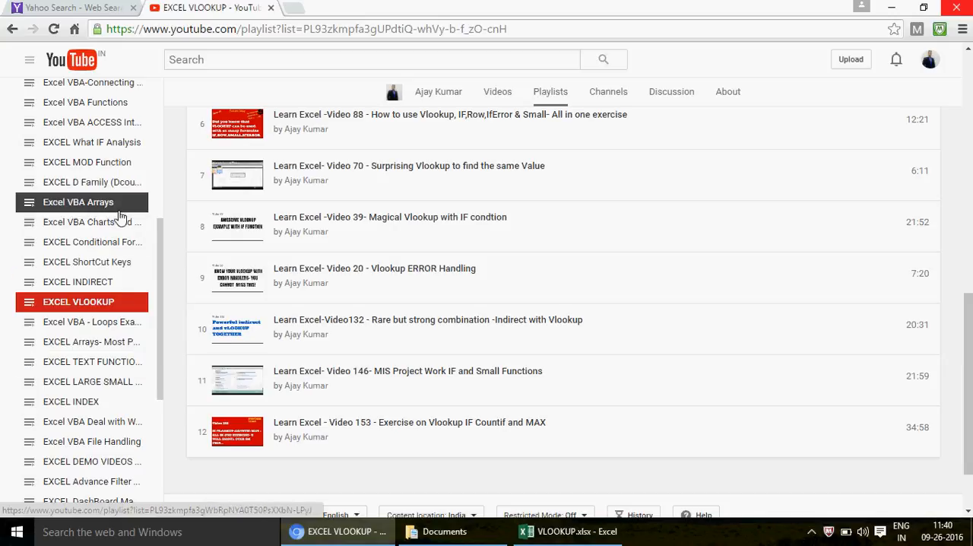
pyautogui.moveTo(159, 278); pyautogui.dragTo(184, 346)
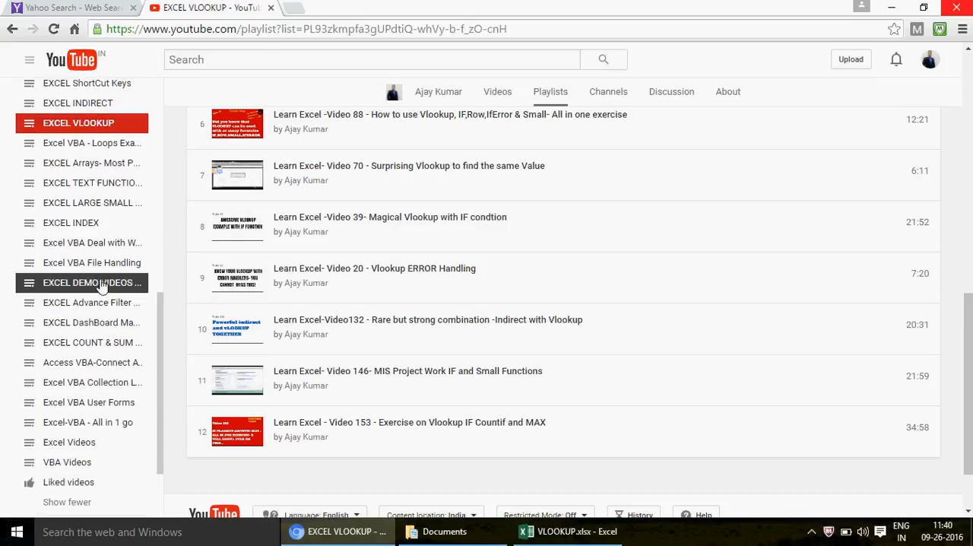
pyautogui.click(95, 291)
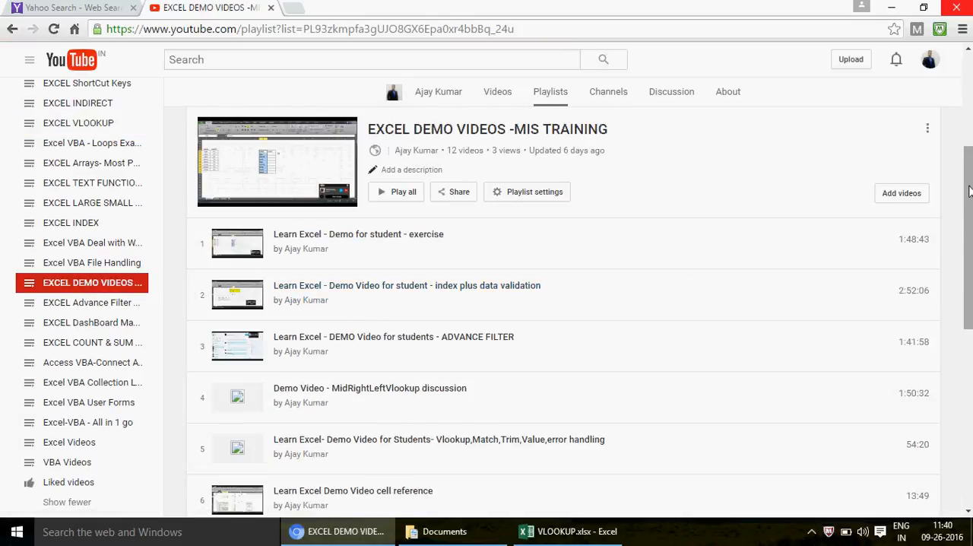
pyautogui.moveTo(971, 191); pyautogui.dragTo(970, 302)
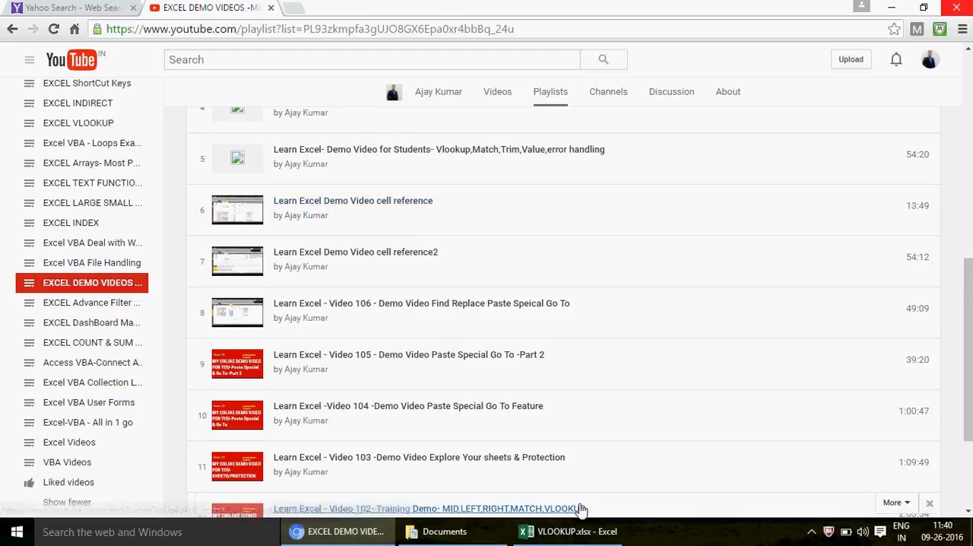
# - Switch back to the VLOOKUP.xlsx workbook in Excel and delete the STATUS formula in K6
pyautogui.moveTo(578, 536)
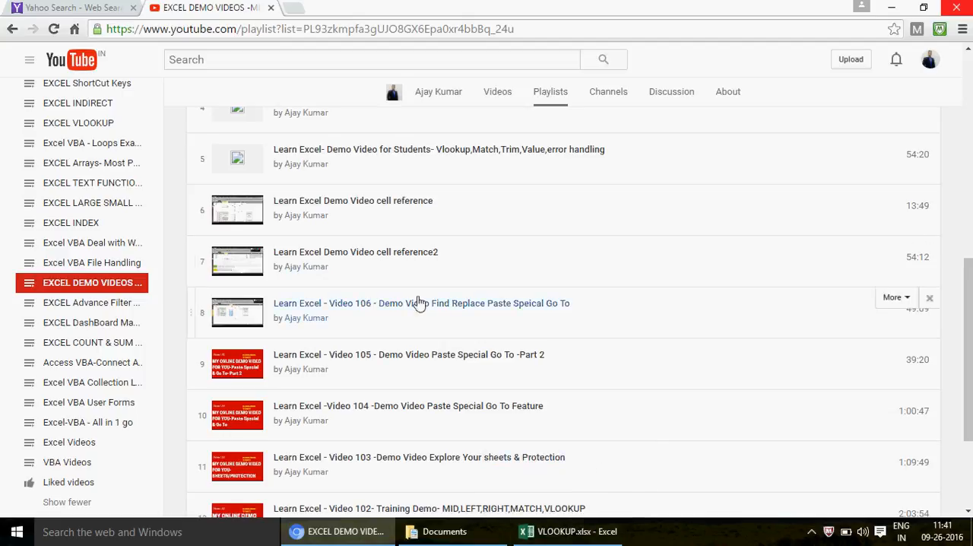
pyautogui.click(575, 536)
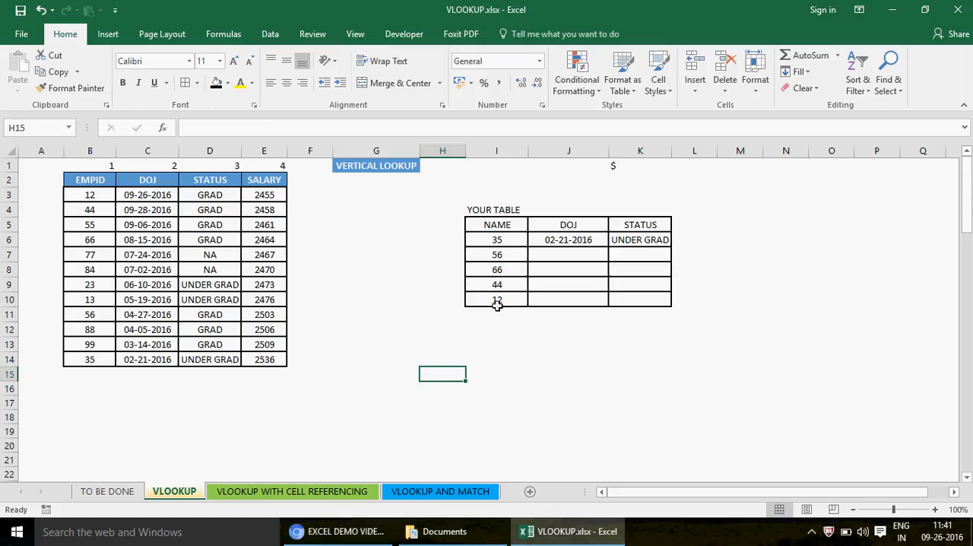
pyautogui.click(569, 238)
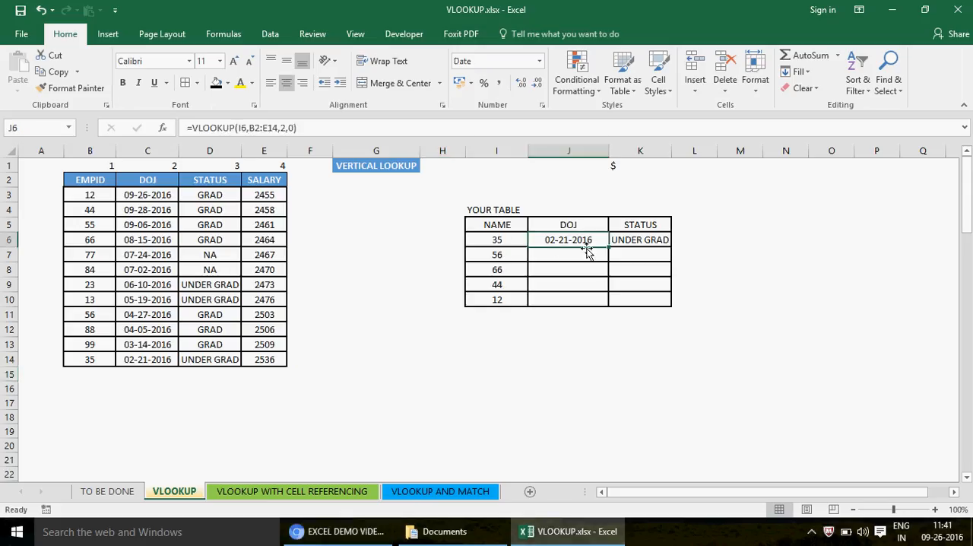
pyautogui.click(637, 239)
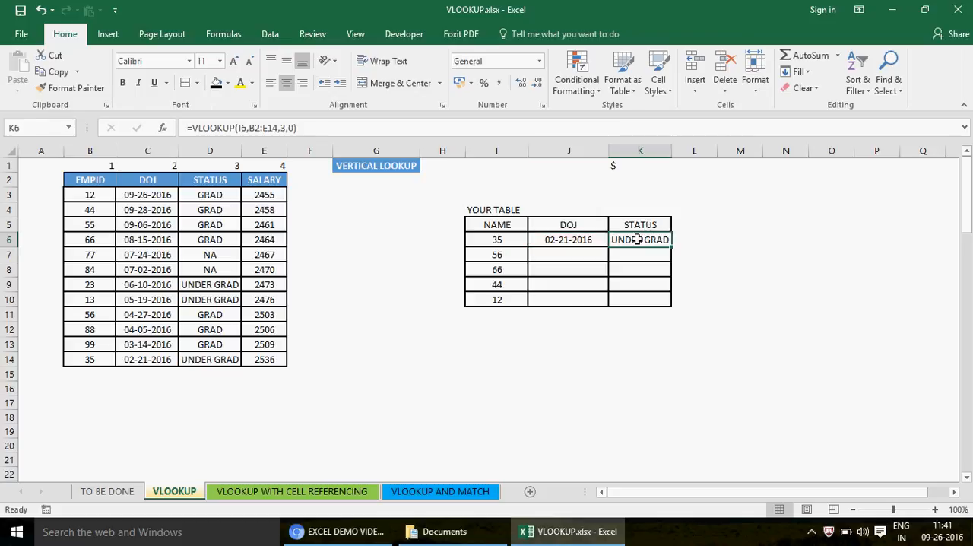
pyautogui.press('Delete')
# - Compare J6 with the empty STATUS cell K6 and examine the lookup value reference in J6's VLOOKUP formula
pyautogui.click(561, 240)
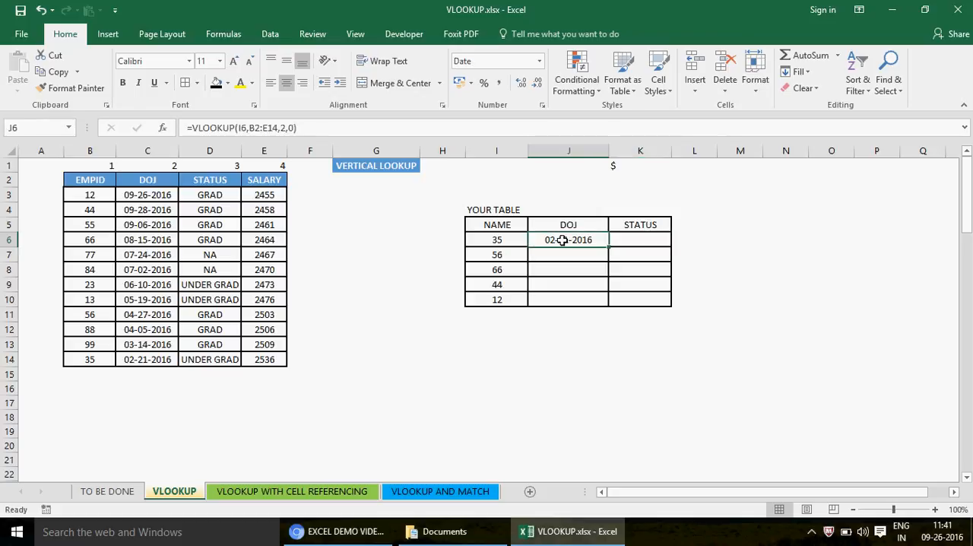
pyautogui.click(639, 242)
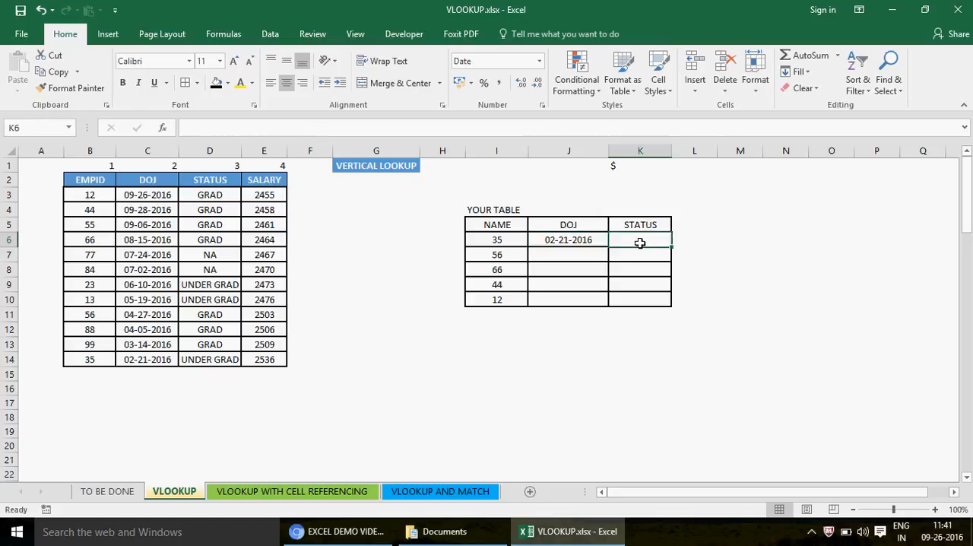
pyautogui.click(572, 240)
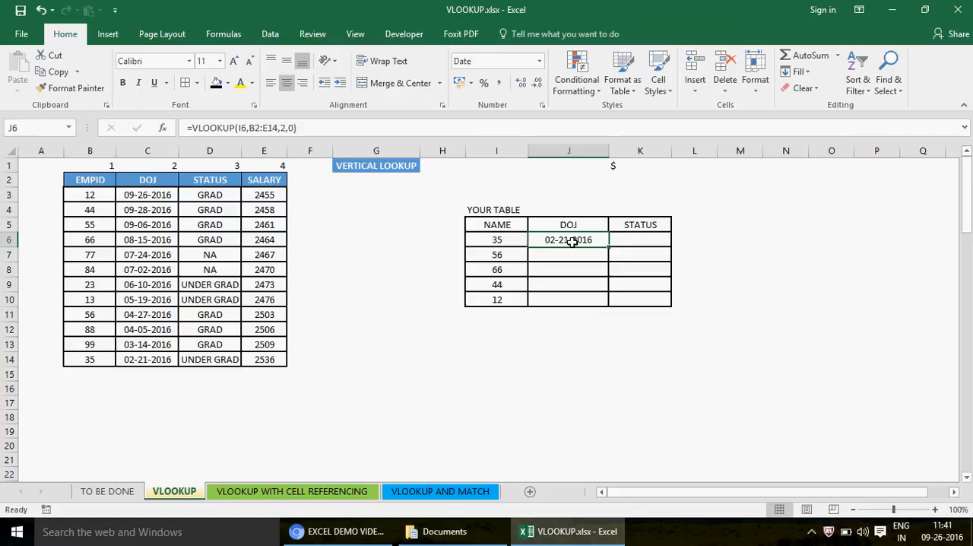
pyautogui.click(647, 243)
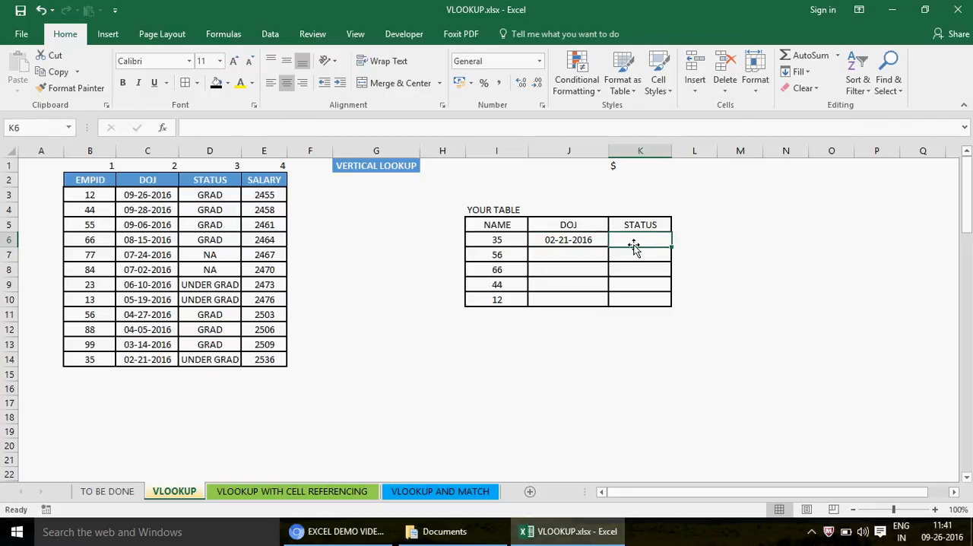
pyautogui.click(571, 240)
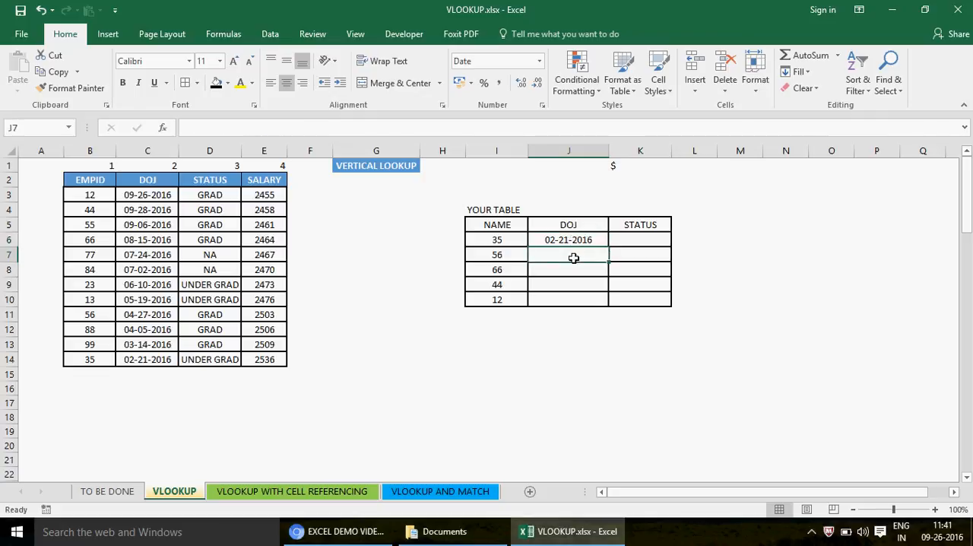
pyautogui.click(243, 128)
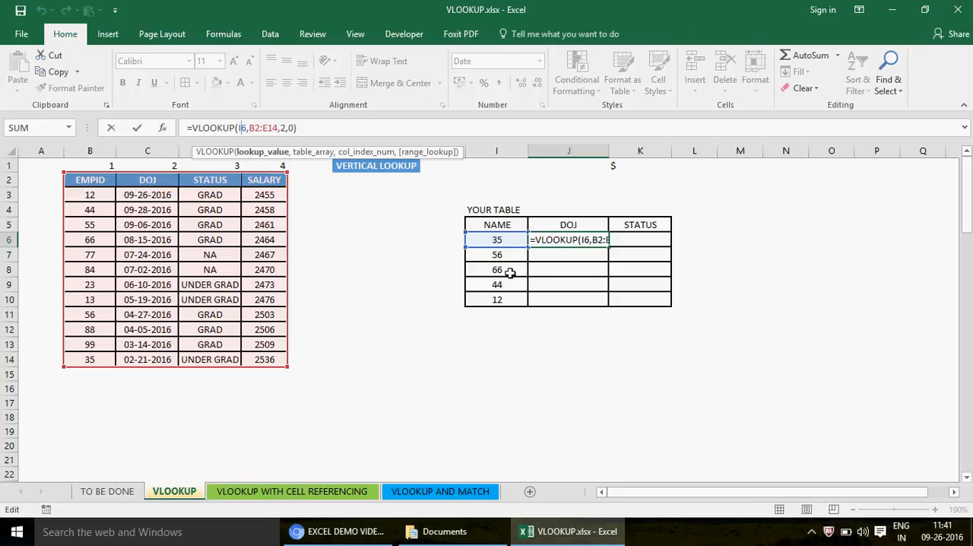
pyautogui.hotkey('ctrl', 'Return')
# - Walk through the lookup values in the NAME column and their neighbouring DOJ cells, starting from I6
pyautogui.click(494, 238)
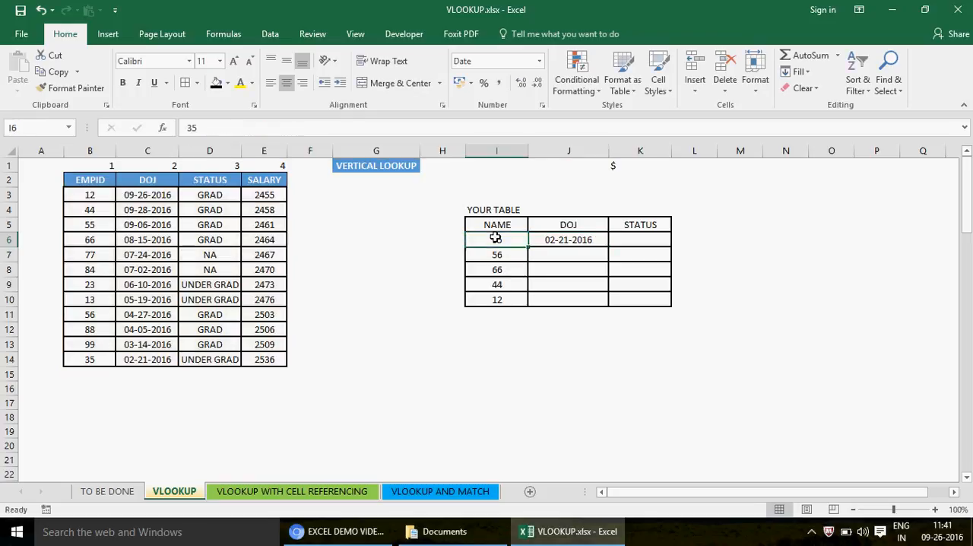
pyautogui.press('Down')
pyautogui.press('Down')
pyautogui.press('Down')
pyautogui.press('Down')
pyautogui.press('Up')
pyautogui.press('Up')
pyautogui.press('Up')
pyautogui.press('Up')
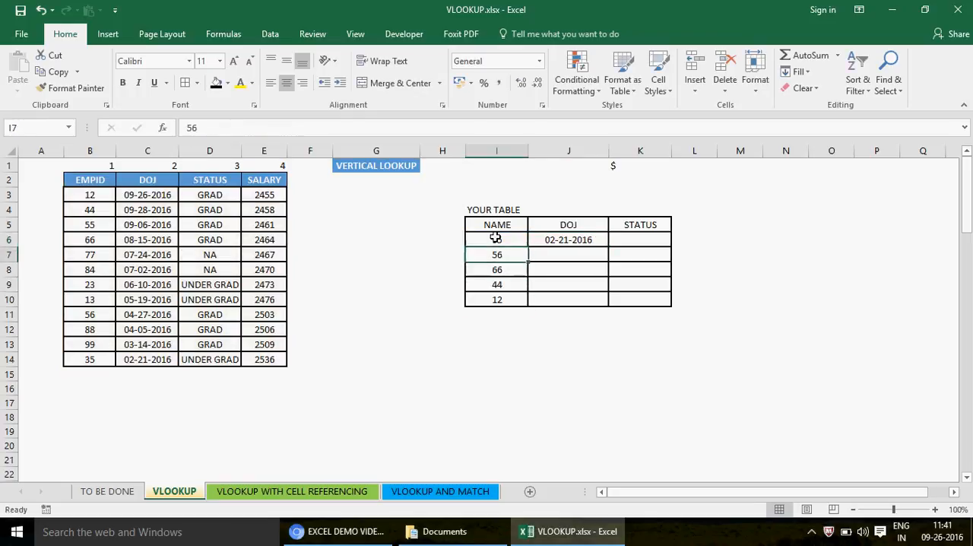
pyautogui.press('Right')
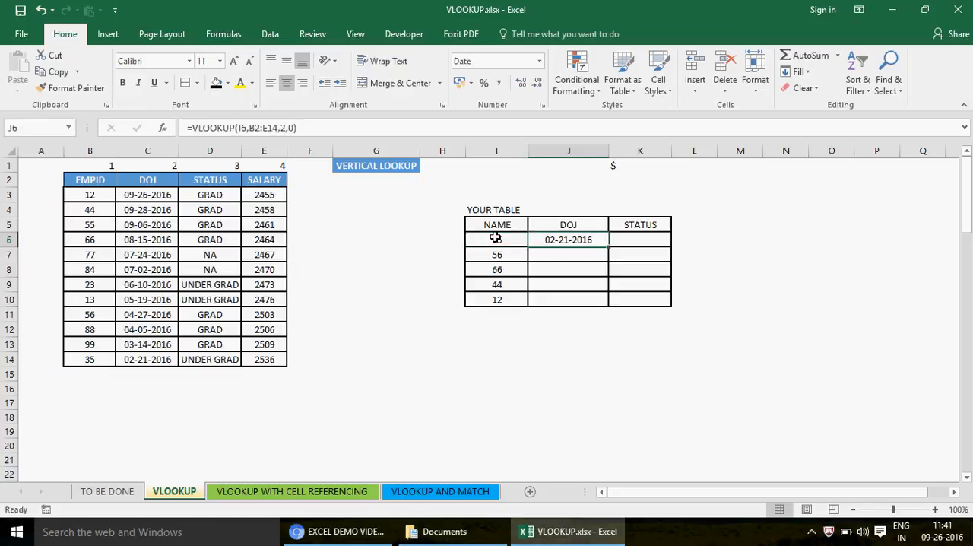
pyautogui.press('Left')
pyautogui.press('Right')
pyautogui.press('Down')
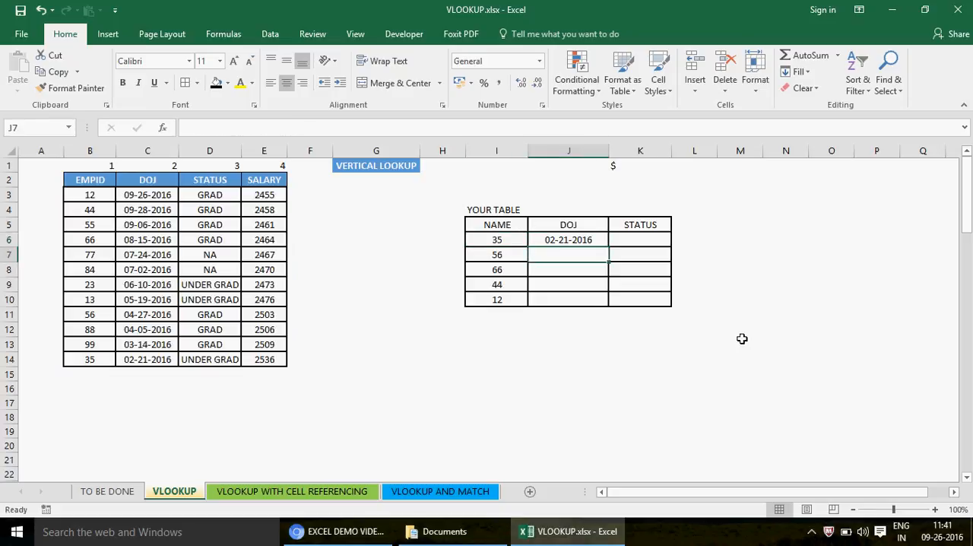
pyautogui.press('Left')
pyautogui.press('Down')
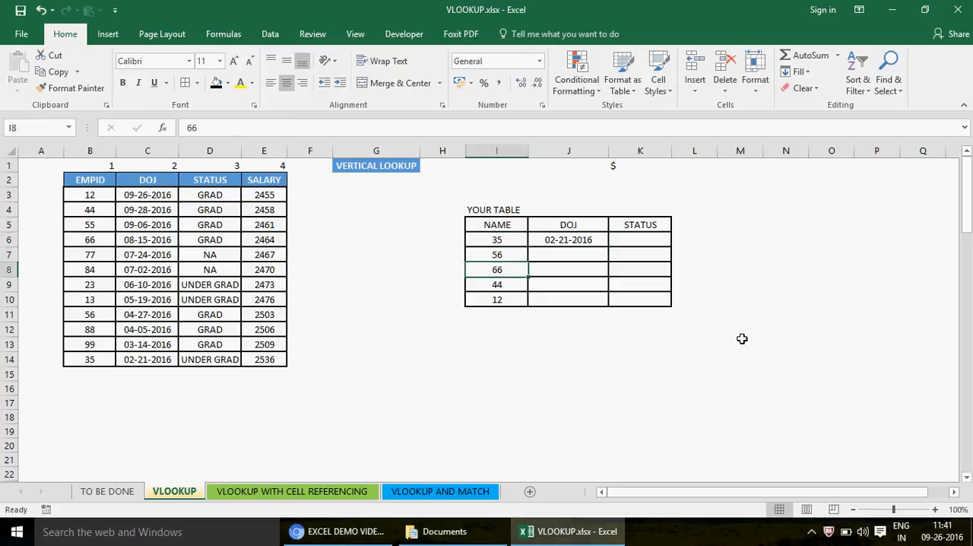
# - Fill the J6 VLOOKUP formula down to J10 and check the source table range used in J6
pyautogui.press('Up')
pyautogui.press('Up')
pyautogui.press('Right')
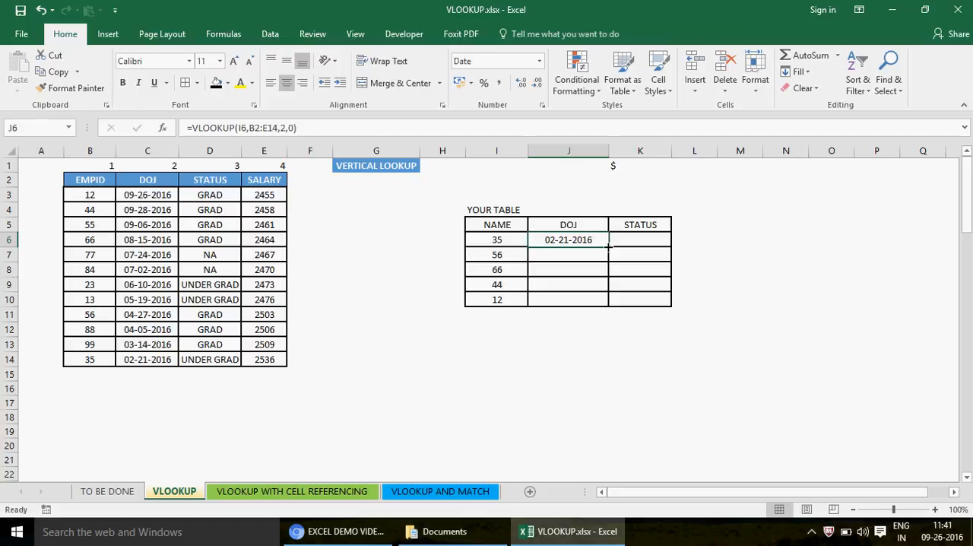
pyautogui.moveTo(609, 245); pyautogui.dragTo(630, 312)
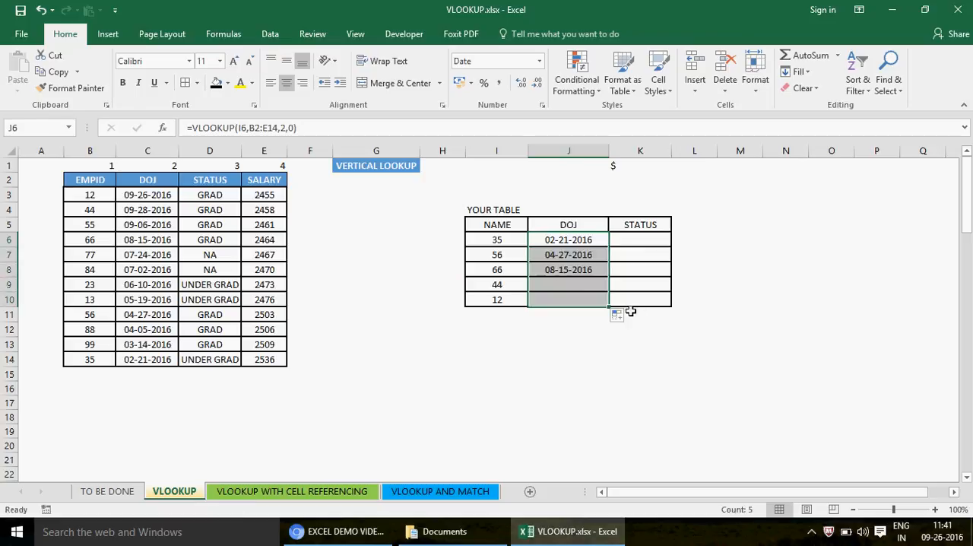
pyautogui.click(570, 244)
pyautogui.doubleClick(571, 245)
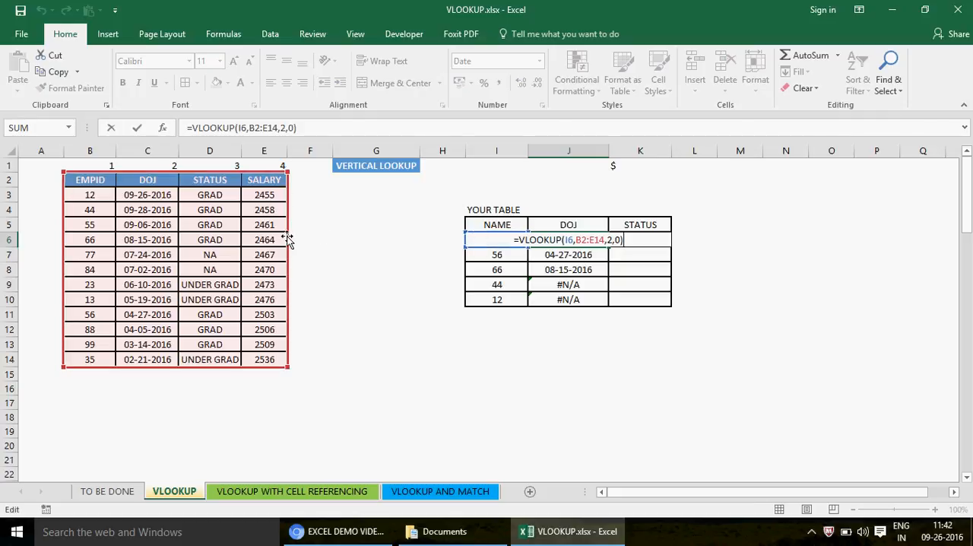
pyautogui.hotkey('ctrl', 'Return')
# - Remove all borders from the employee data table B2:E14
pyautogui.moveTo(81, 174); pyautogui.dragTo(265, 354)
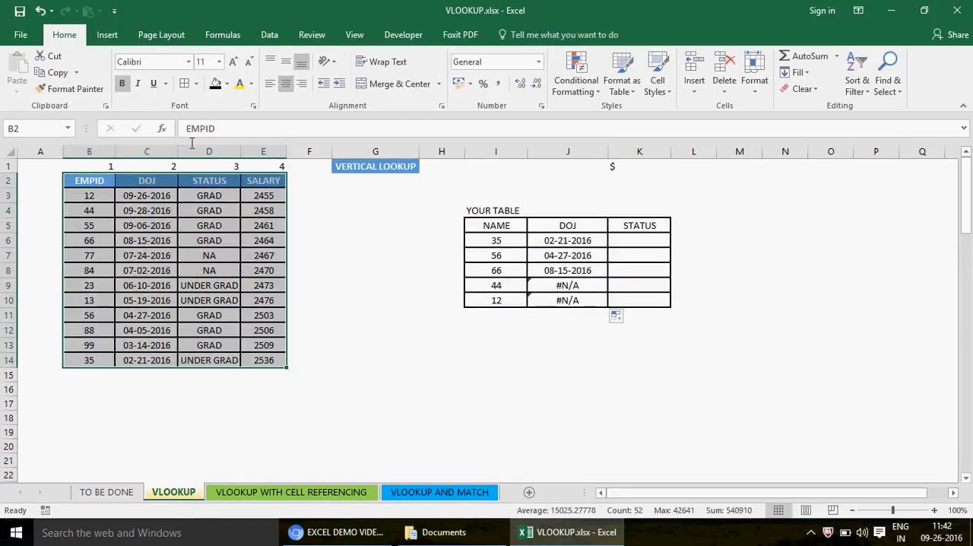
pyautogui.click(196, 84)
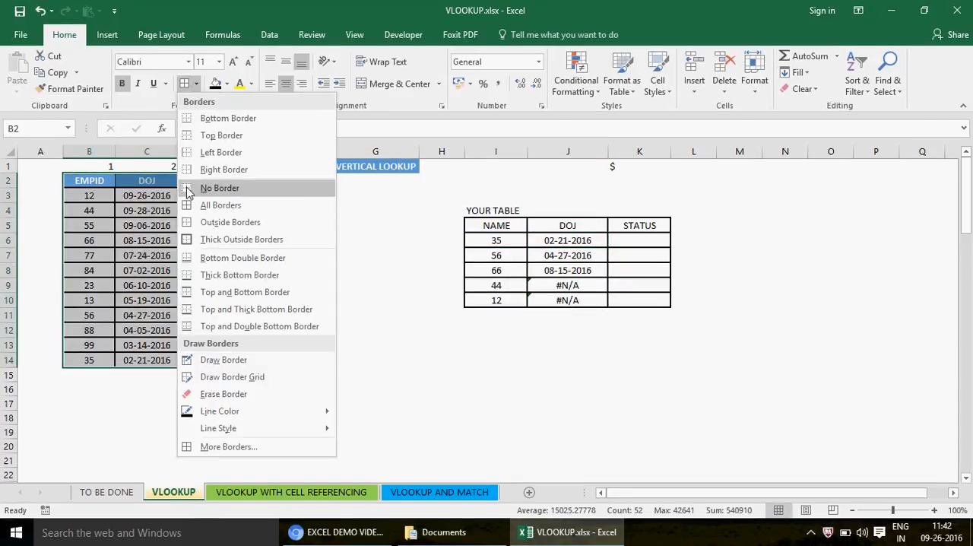
pyautogui.click(216, 188)
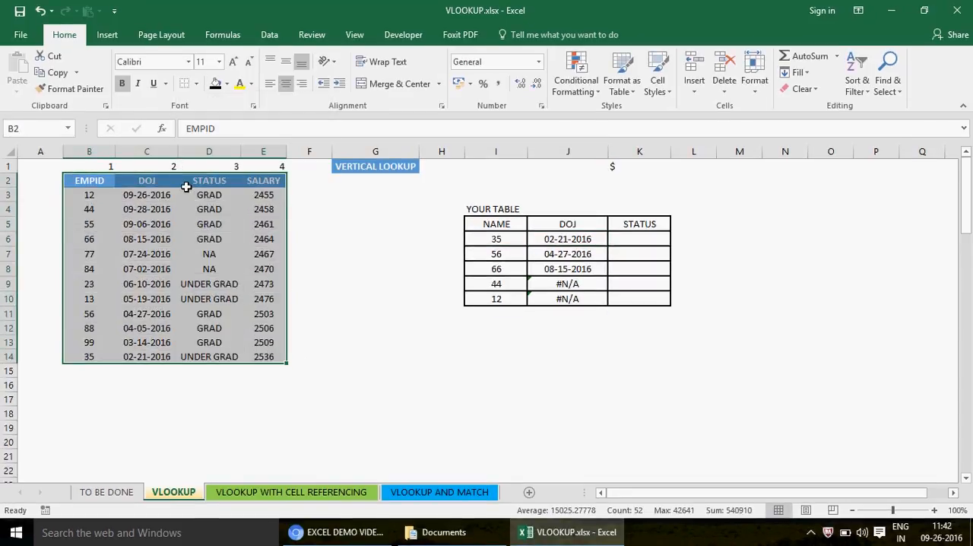
# - Inspect the lookup value and table range references in the VLOOKUP formulas of J6, J7 and J8
pyautogui.click(577, 242)
pyautogui.doubleClick(577, 241)
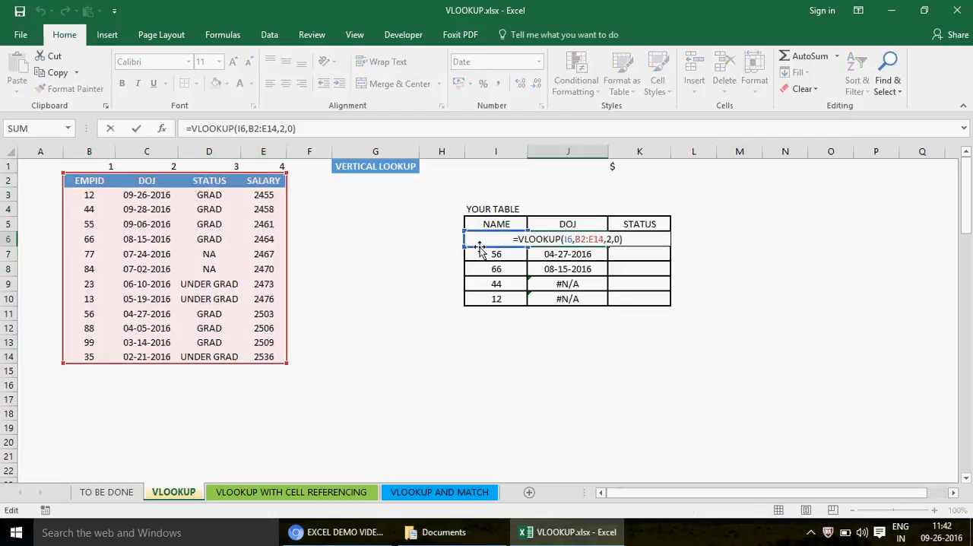
pyautogui.press('Return')
pyautogui.press('F2')
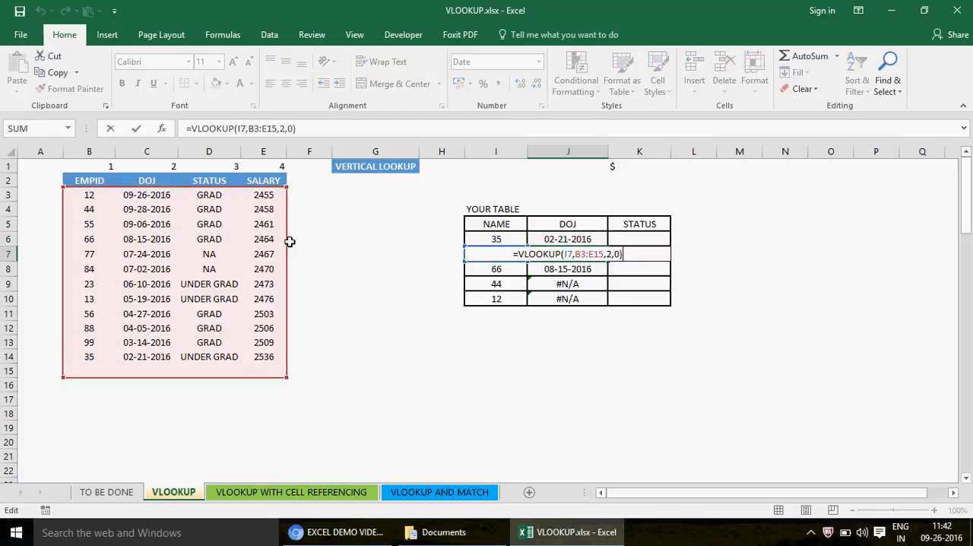
pyautogui.press('Return')
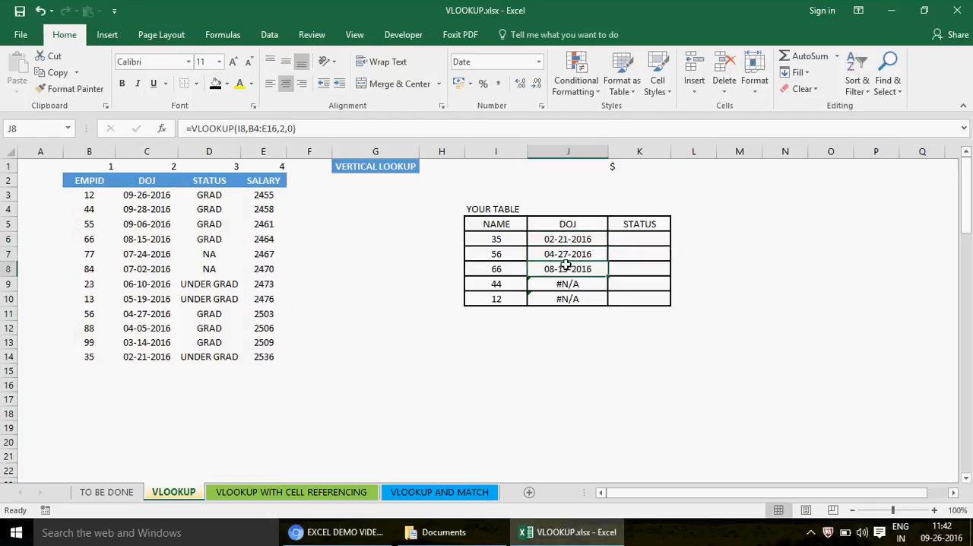
pyautogui.press('F2')
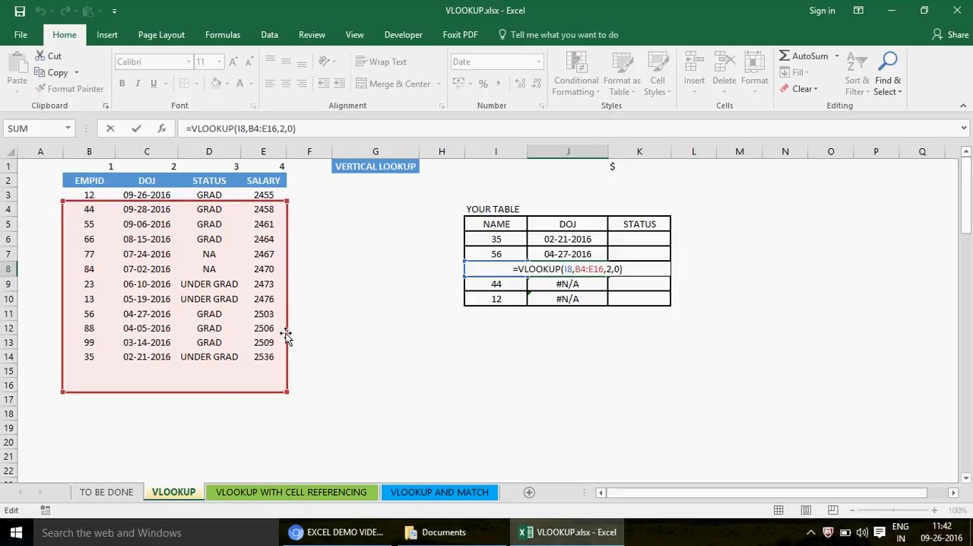
pyautogui.press('Escape')
# - Remove all borders from the lookup table I5:K10 and select the copied VLOOKUP formula in J9
pyautogui.moveTo(496, 228); pyautogui.dragTo(638, 298)
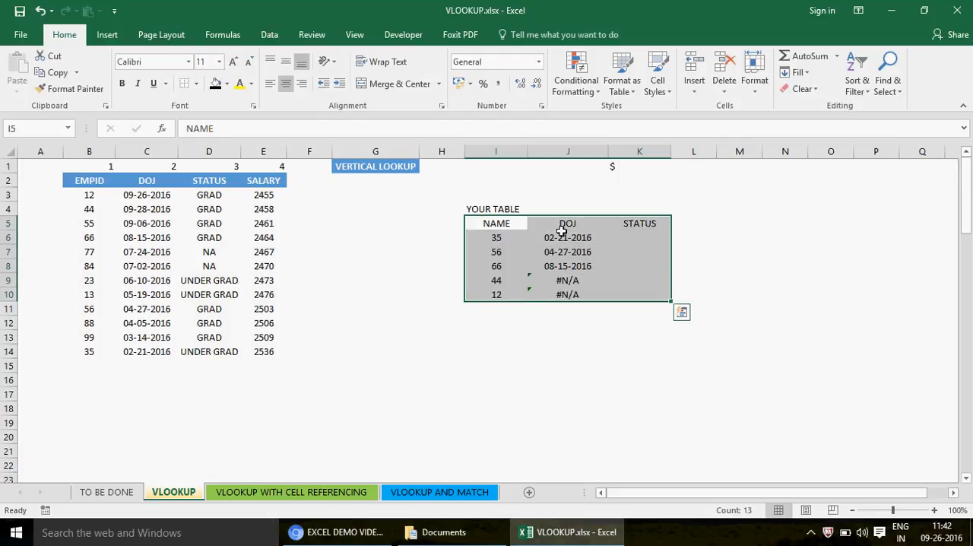
pyautogui.click(512, 224)
pyautogui.click(571, 279)
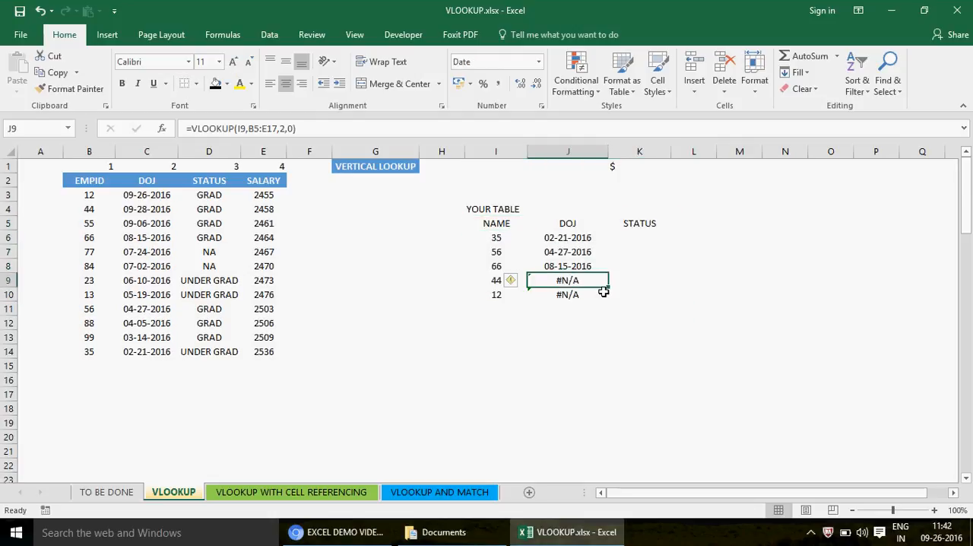
# - Compare the formulas in J10 and J9 with the first EMPID entries, and examine the references highlighted by the J6 formula
pyautogui.click(569, 296)
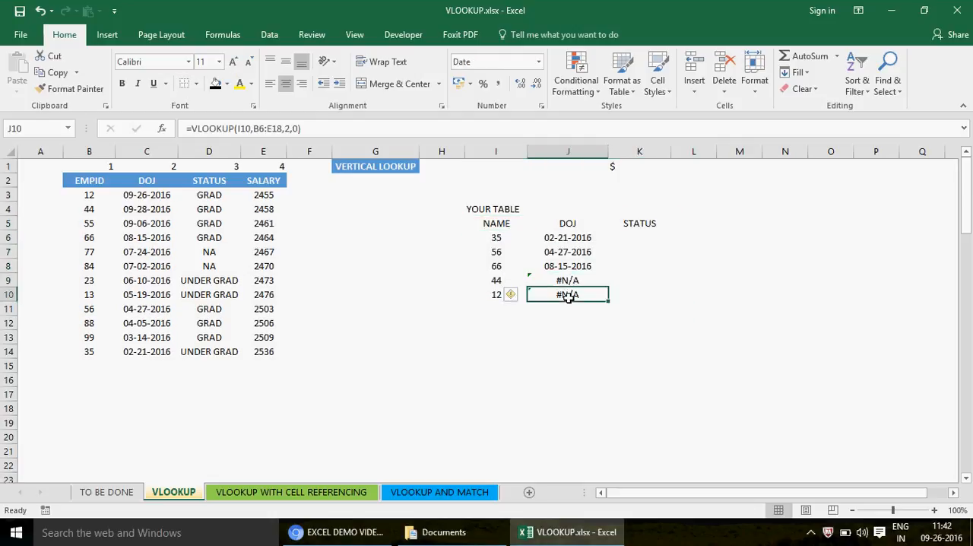
pyautogui.click(89, 207)
pyautogui.click(88, 195)
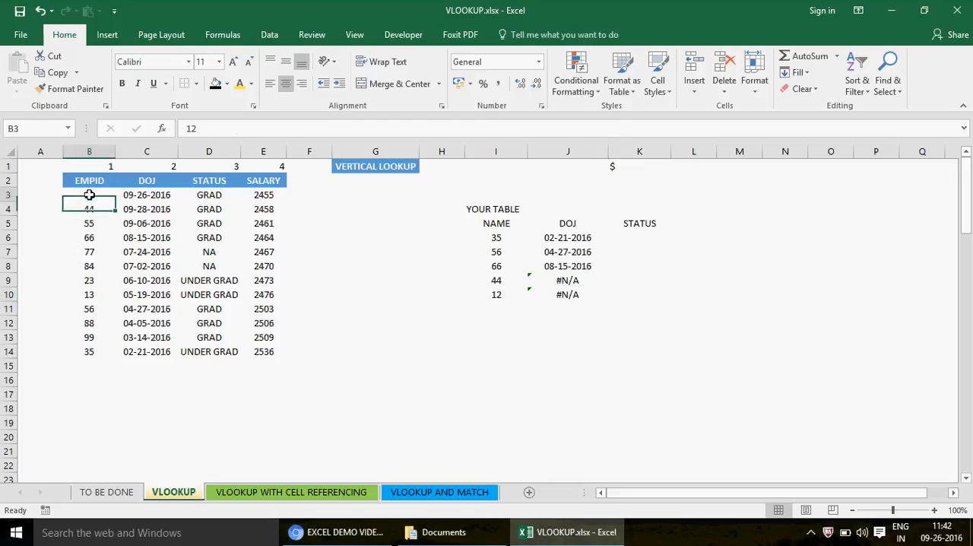
pyautogui.click(566, 279)
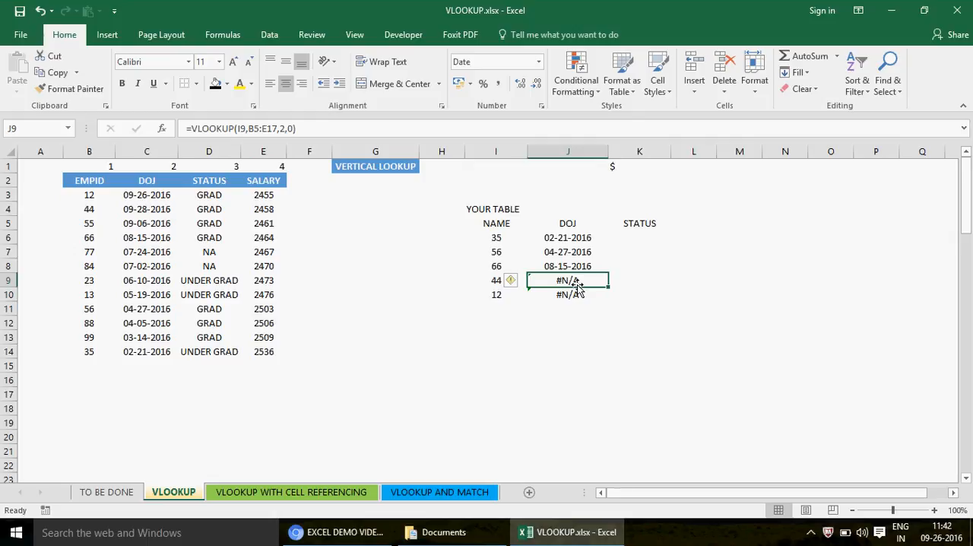
pyautogui.click(567, 237)
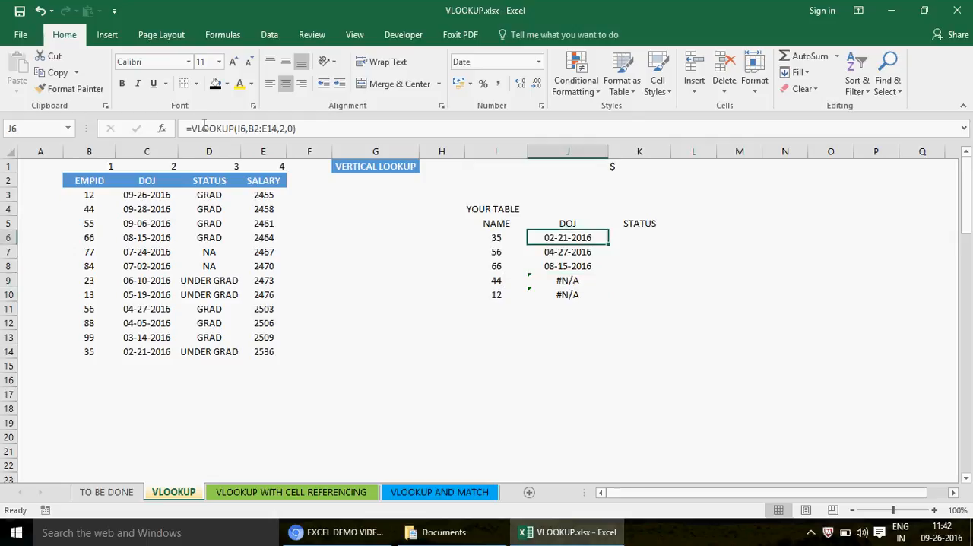
pyautogui.press('F2')
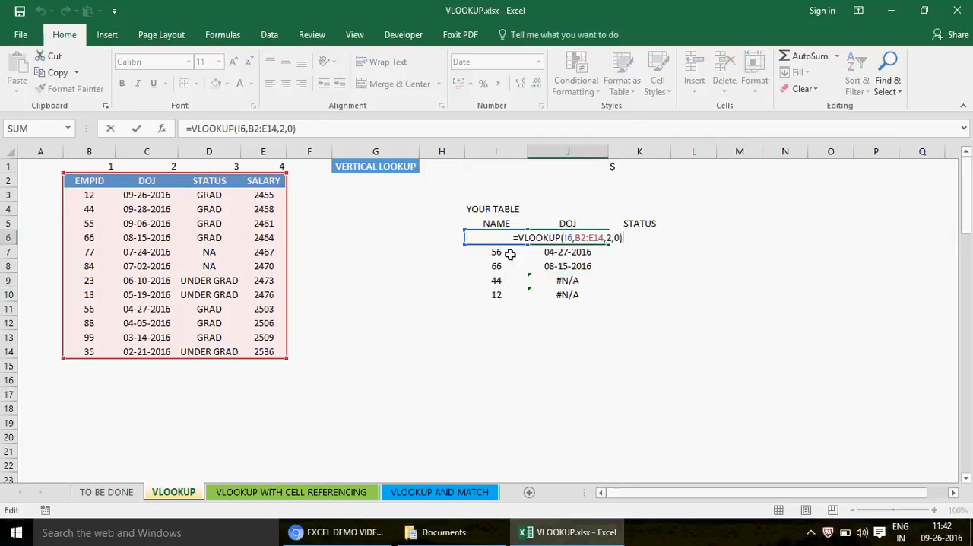
pyautogui.press('Escape')
pyautogui.press('F2')
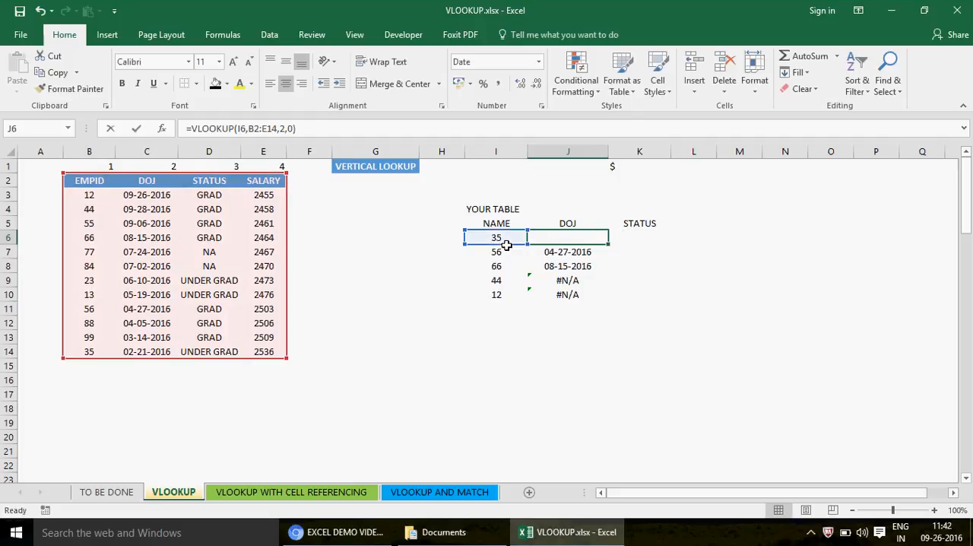
pyautogui.press('Escape')
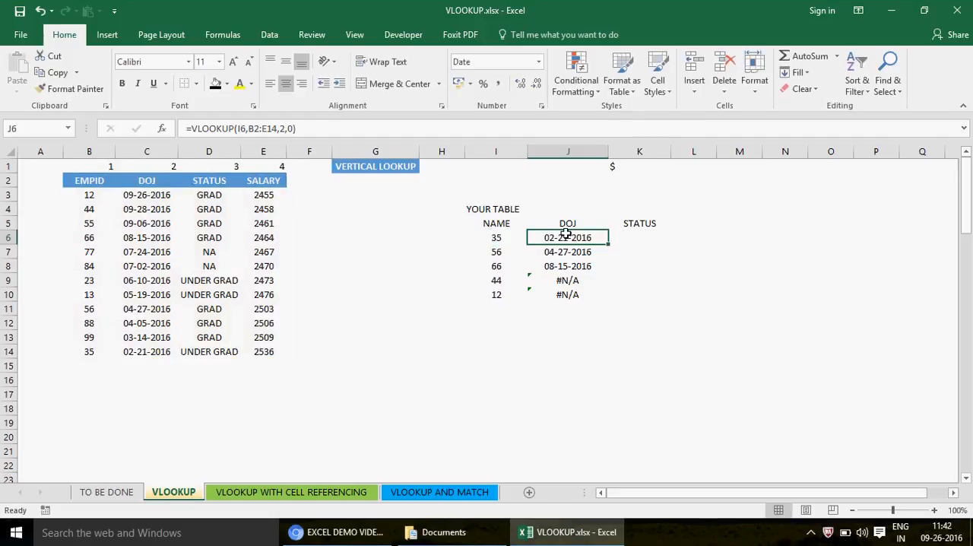
# - Left-align the DOJ results in J6:J10
pyautogui.hotkey('shift', 'Down')
pyautogui.hotkey('shift', 'Down')
pyautogui.hotkey('shift', 'Down')
pyautogui.hotkey('shift', 'Down')
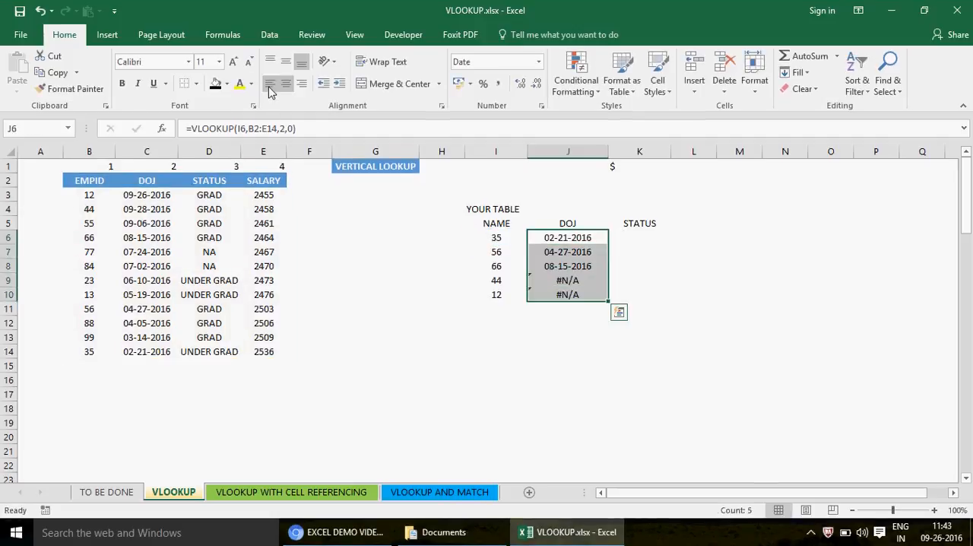
pyautogui.click(272, 89)
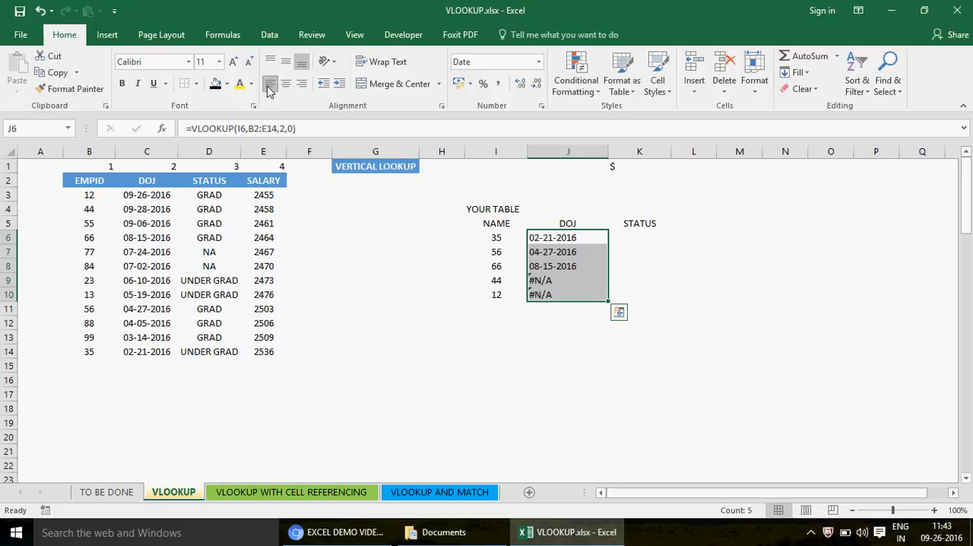
# - Examine the lookup value and table range highlighted by each VLOOKUP formula from J6 down to J9
pyautogui.doubleClick(562, 238)
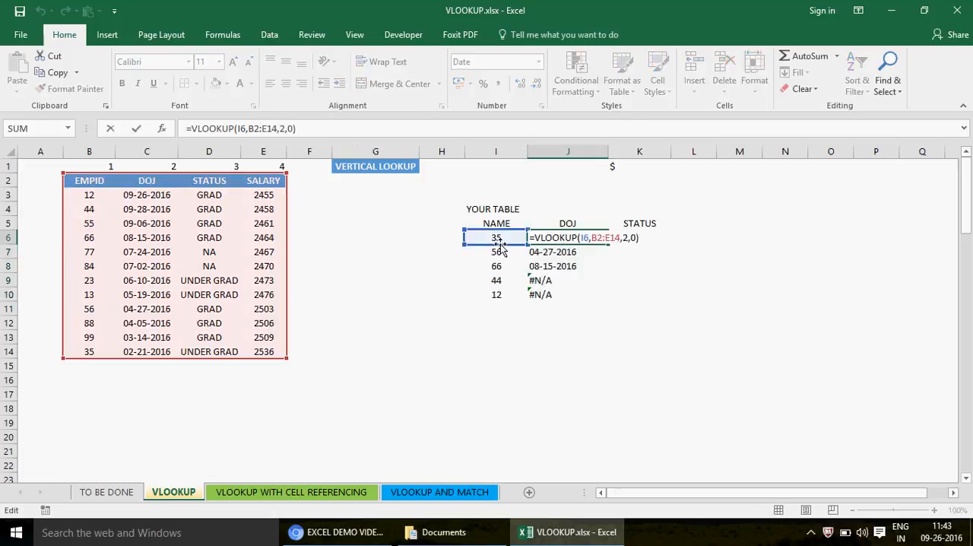
pyautogui.moveTo(501, 247); pyautogui.dragTo(504, 251)
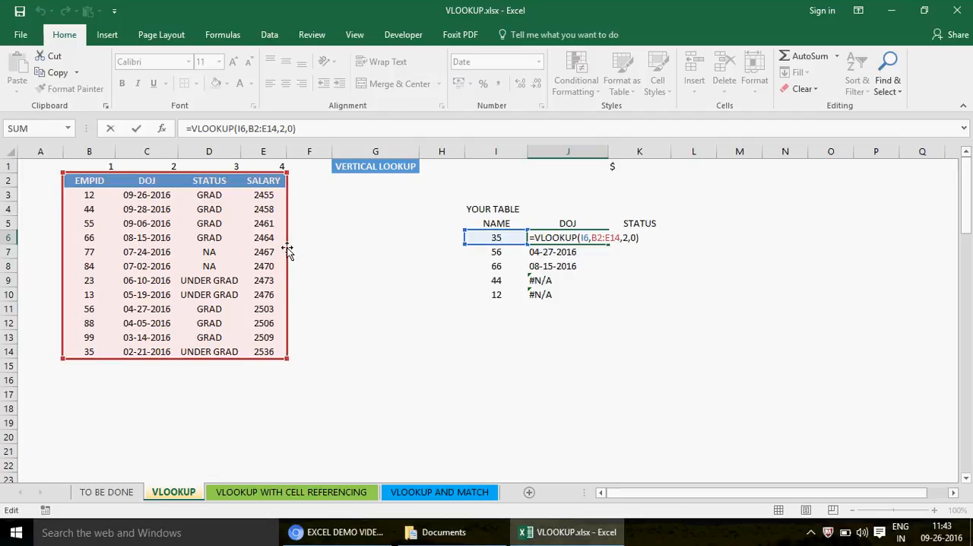
pyautogui.moveTo(288, 246); pyautogui.dragTo(287, 251)
pyautogui.hotkey('ctrl', 'Return')
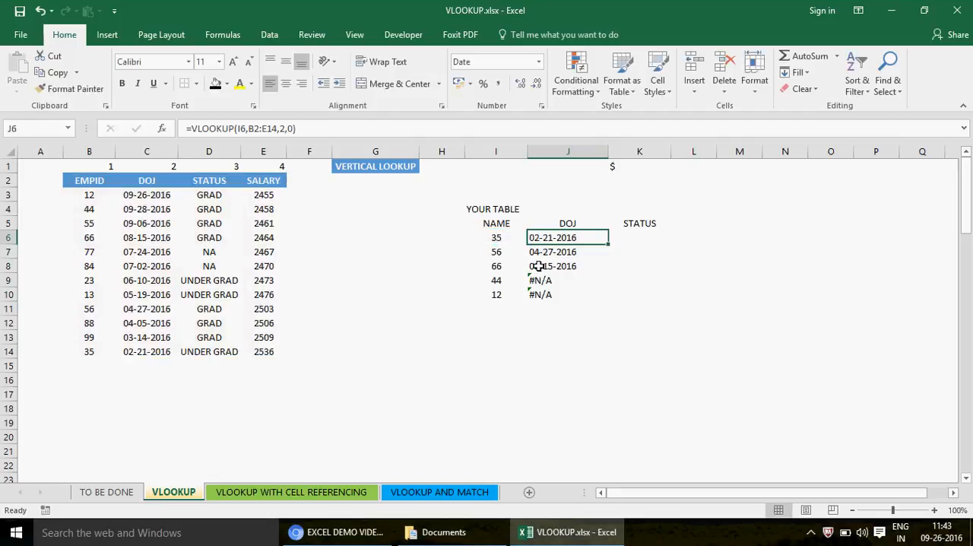
pyautogui.press('Down')
pyautogui.press('F2')
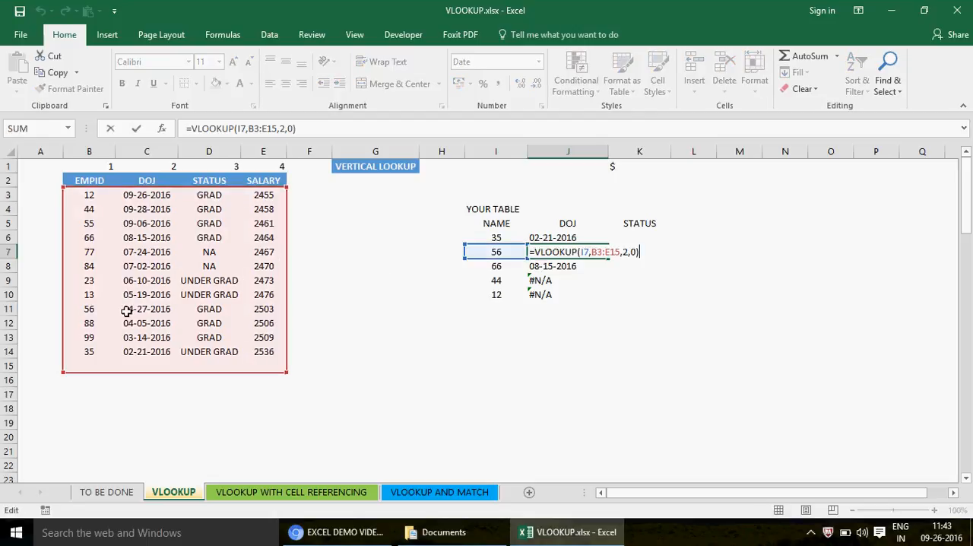
pyautogui.hotkey('ctrl', 'Return')
pyautogui.press('Down')
pyautogui.press('F2')
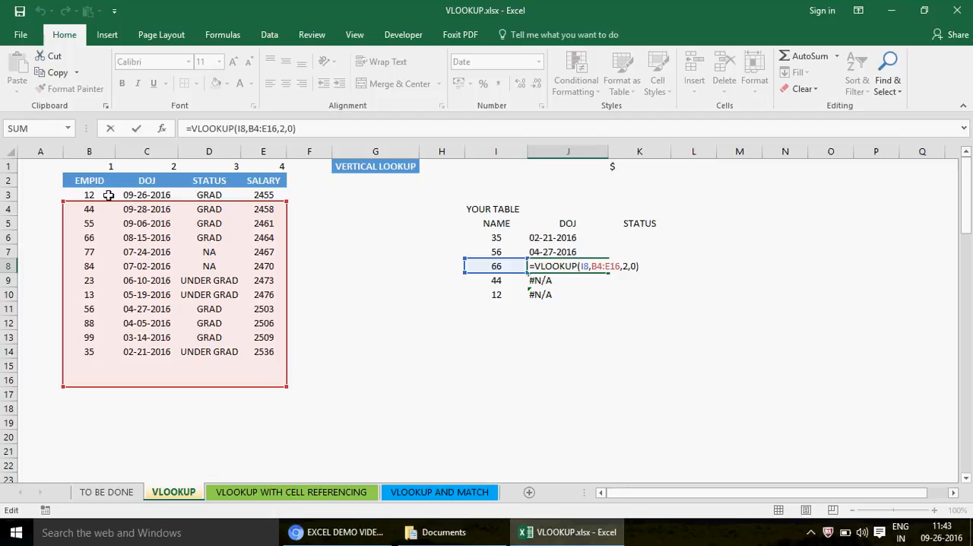
pyautogui.hotkey('ctrl', 'Return')
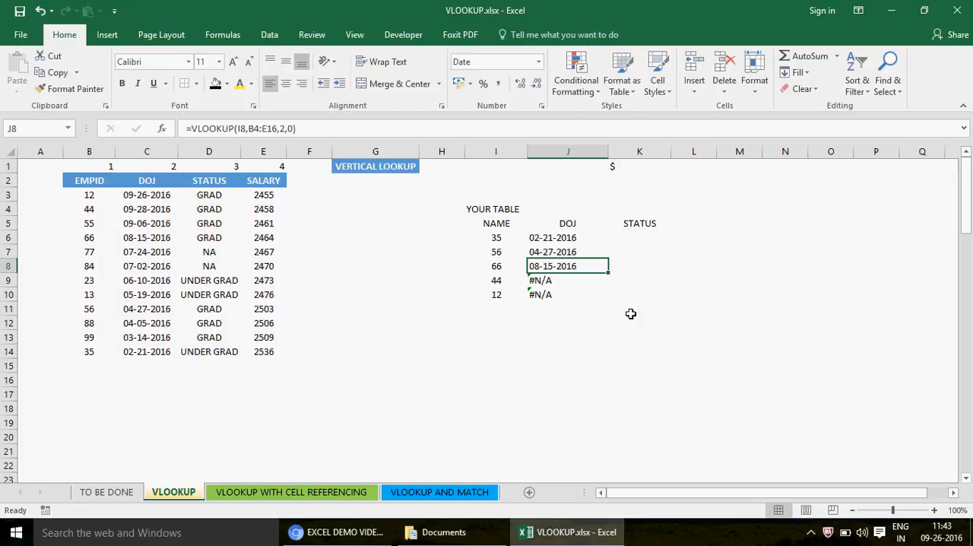
pyautogui.doubleClick(554, 280)
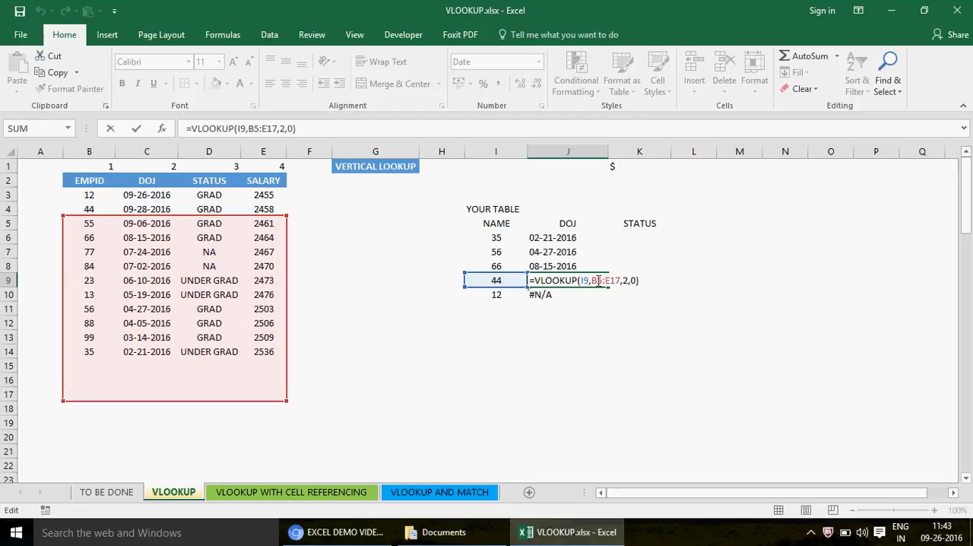
pyautogui.press('Escape')
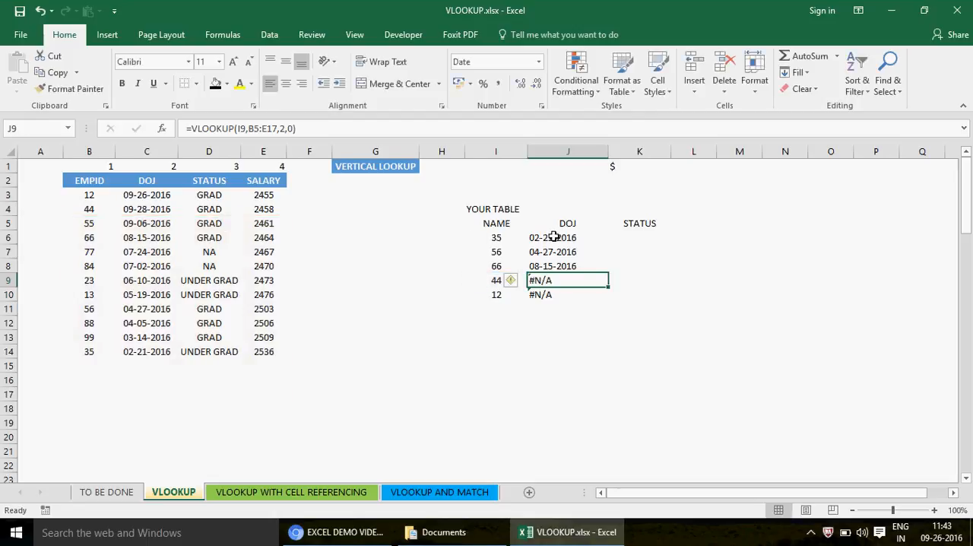
# - Compare the table range row numbers in the DOJ formulas from J6 through J10, and select the lookup table I5:K10
pyautogui.click(554, 237)
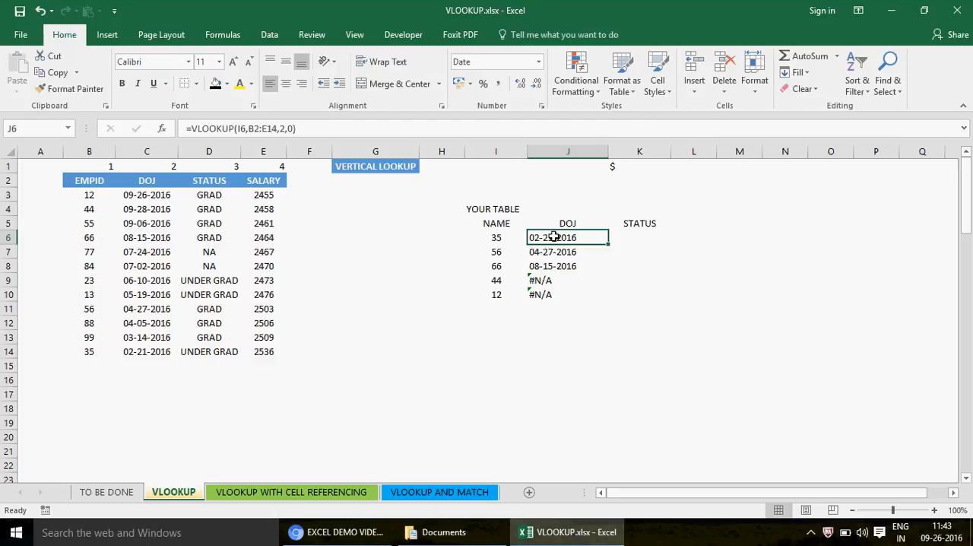
pyautogui.click(257, 129)
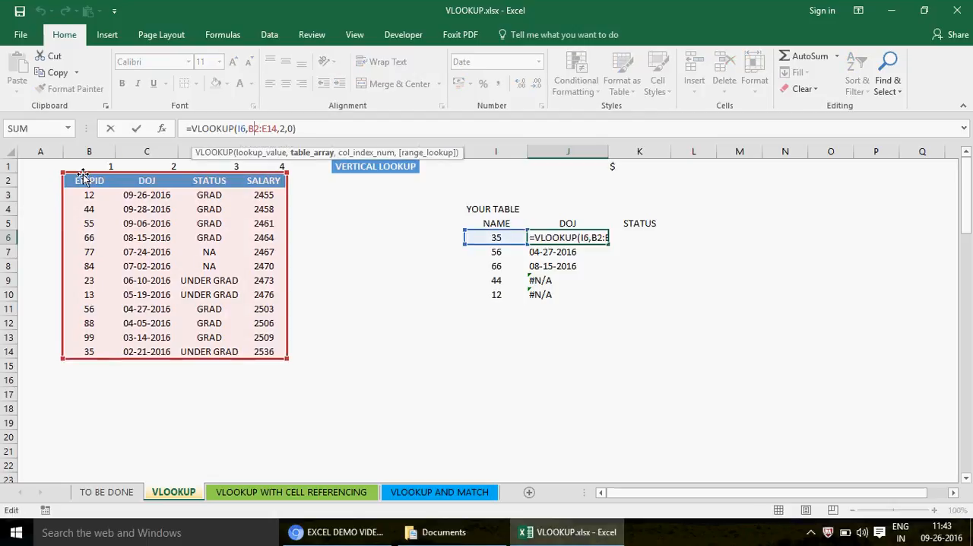
pyautogui.hotkey('ctrl', 'Return')
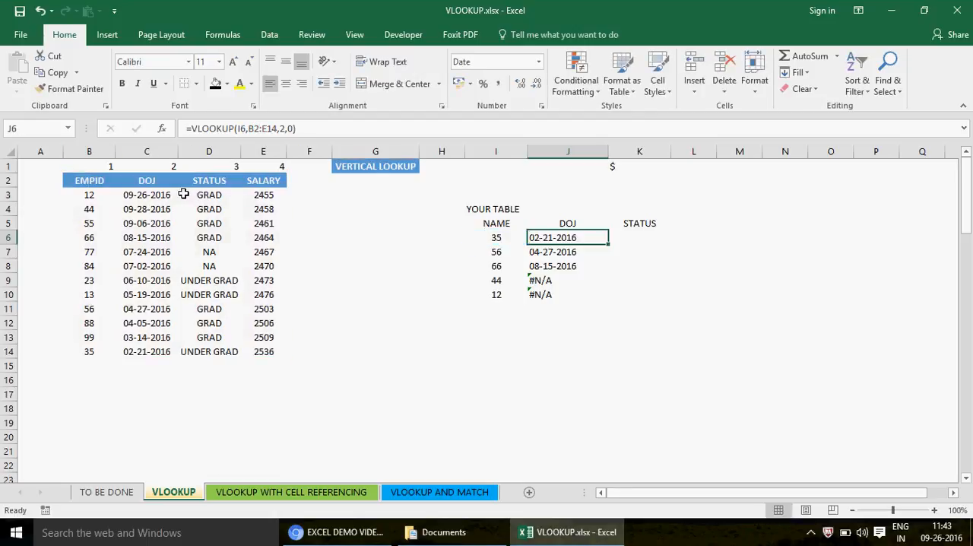
pyautogui.press('Down')
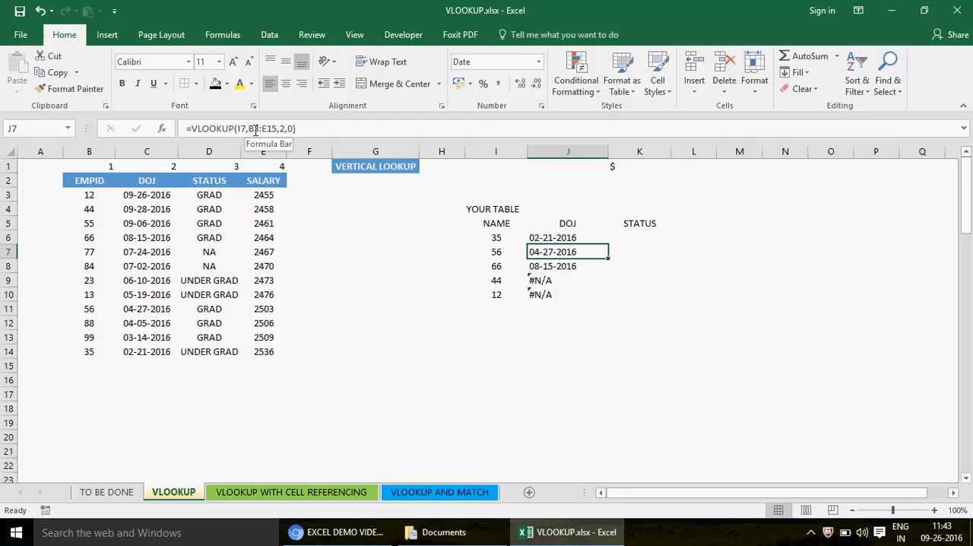
pyautogui.press('Down')
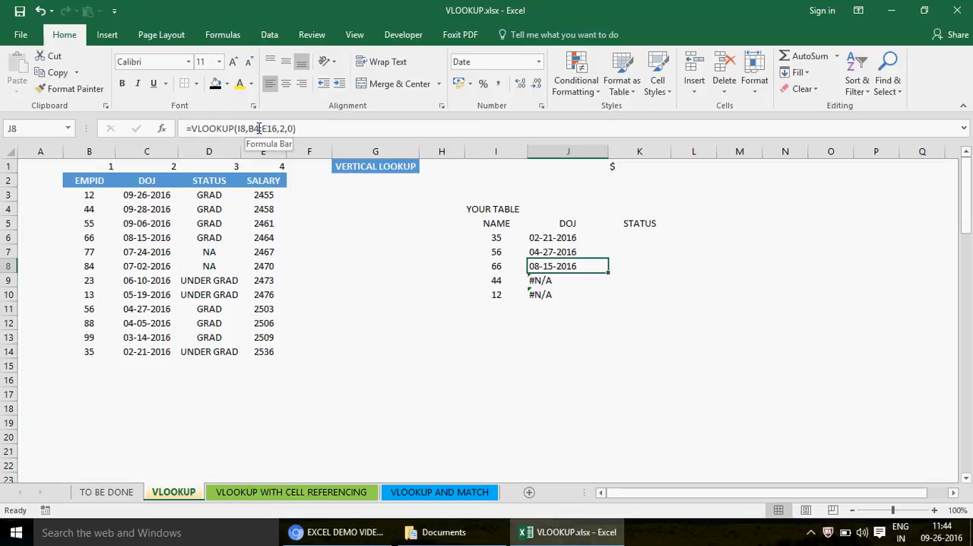
pyautogui.press('Down')
pyautogui.press('Down')
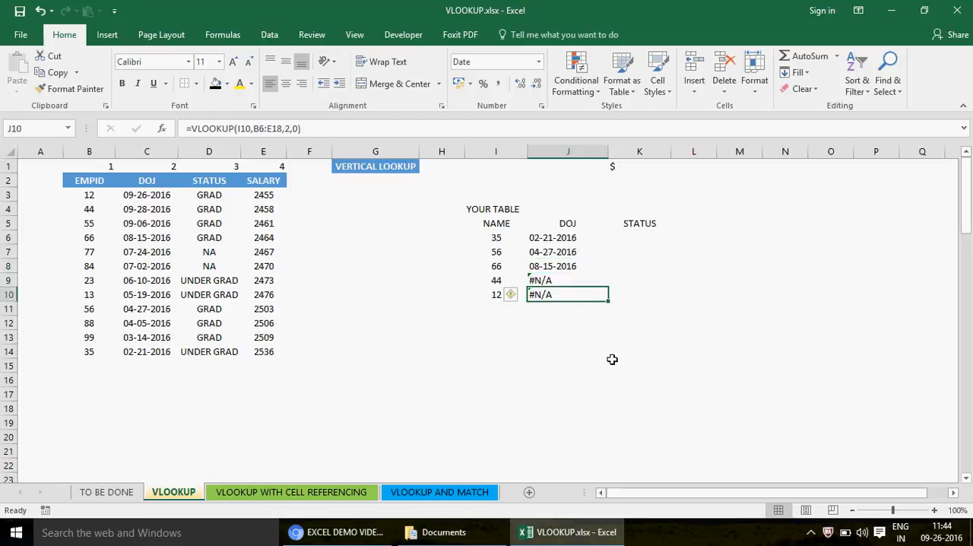
pyautogui.press('F2')
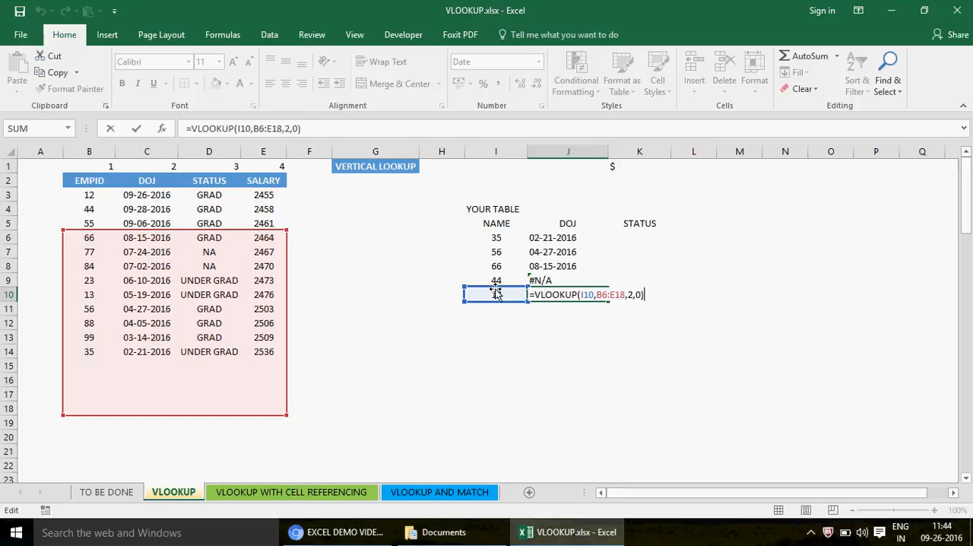
pyautogui.hotkey('ctrl', 'Return')
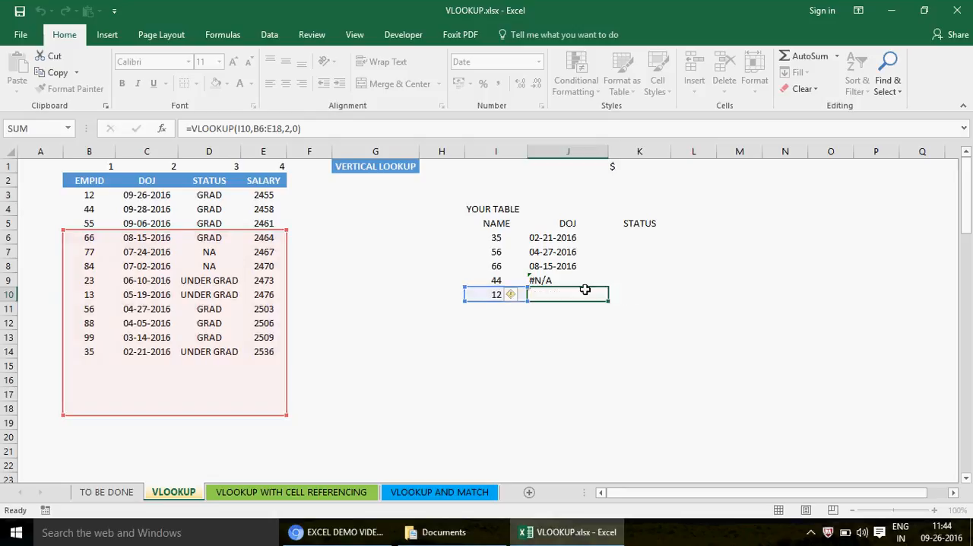
pyautogui.click(496, 223)
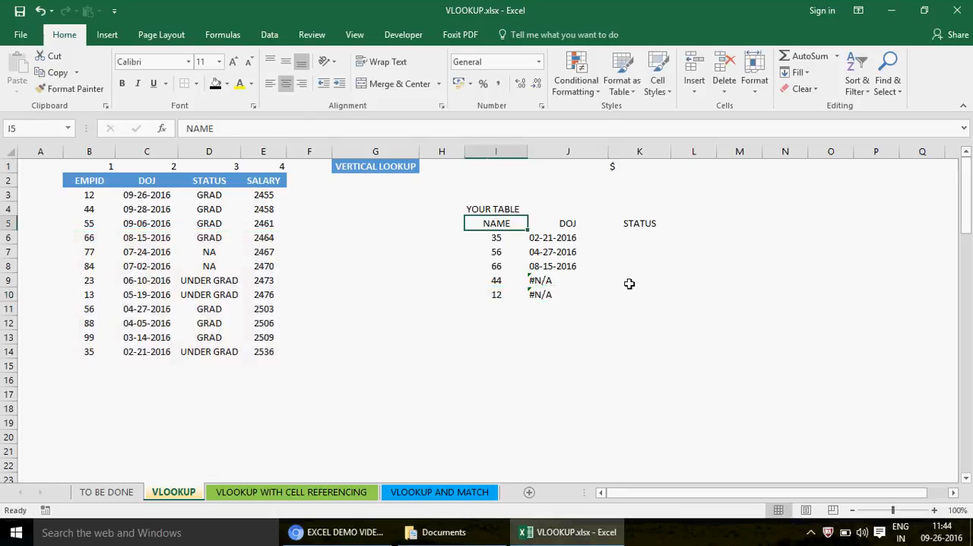
pyautogui.keyDown('shift'); pyautogui.click(652, 298); pyautogui.keyUp('shift')
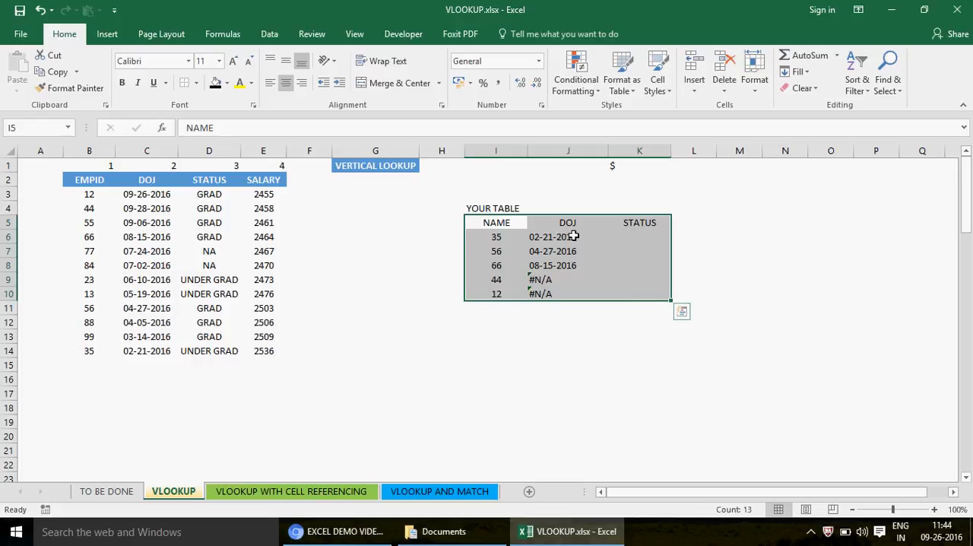
# - Lock the rows of the table range in the J6 VLOOKUP formula by changing it to B$2:E$14
pyautogui.click(551, 236)
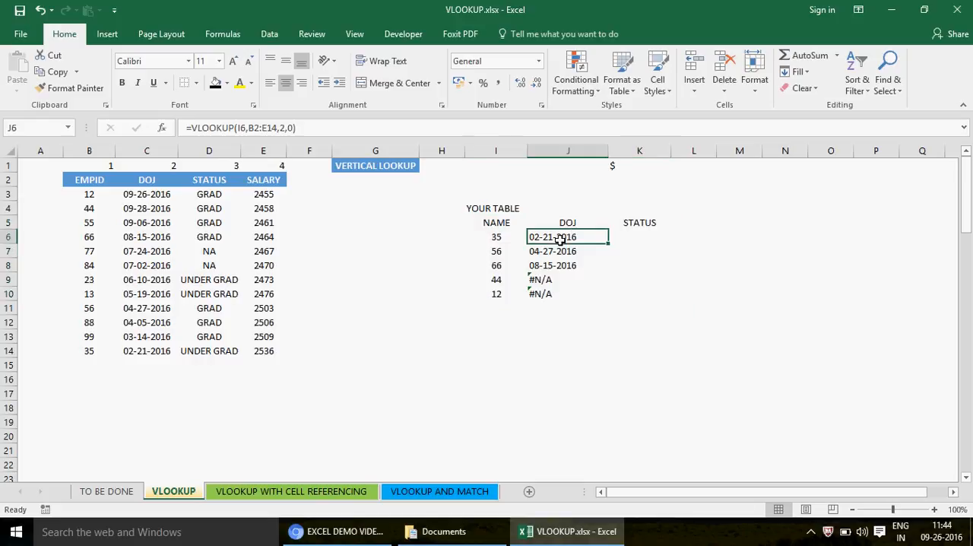
pyautogui.click(254, 128)
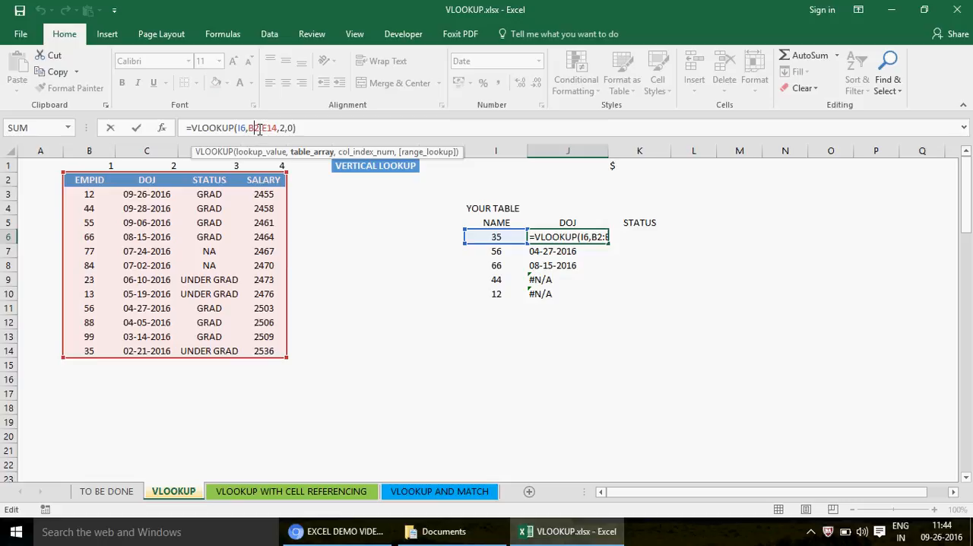
pyautogui.write('$')
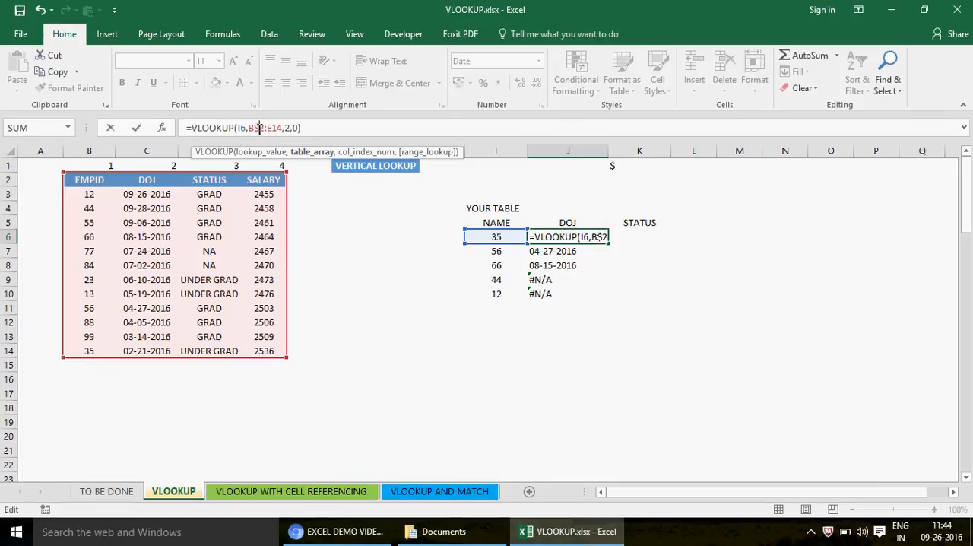
pyautogui.click(274, 129)
pyautogui.write('$')
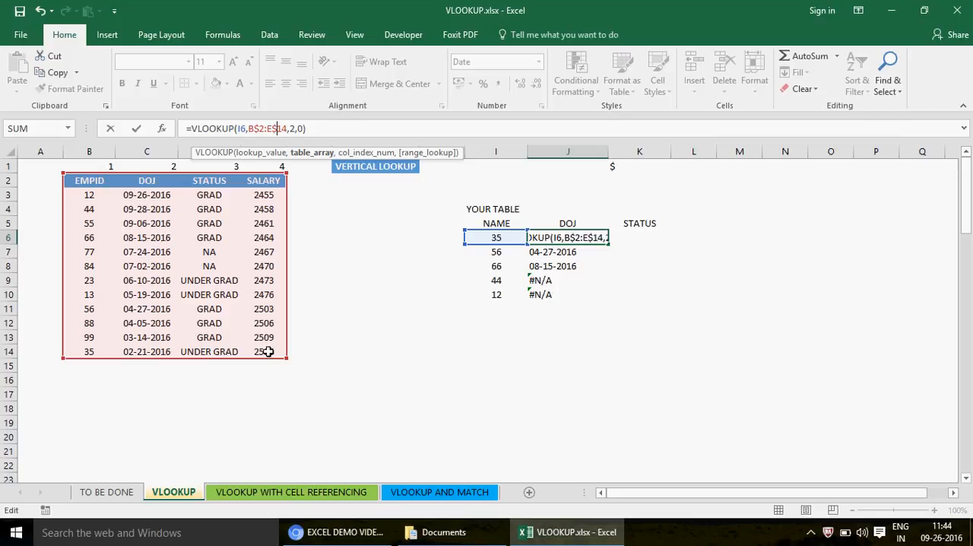
pyautogui.press('Return')
# - Fill the row-locked VLOOKUP formula from J6 down to J10 and select J9 to check its copied formula
pyautogui.press('Right')
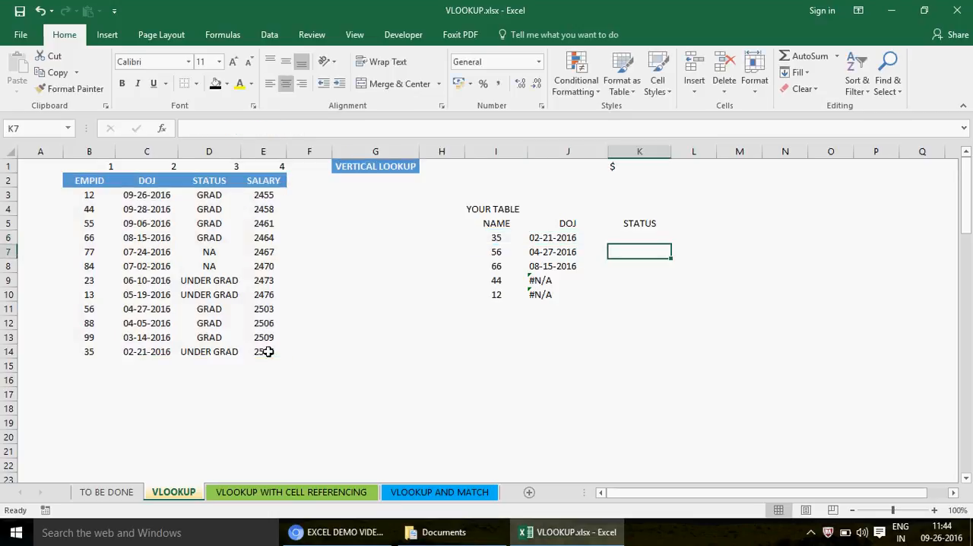
pyautogui.press('Up')
pyautogui.press('Left')
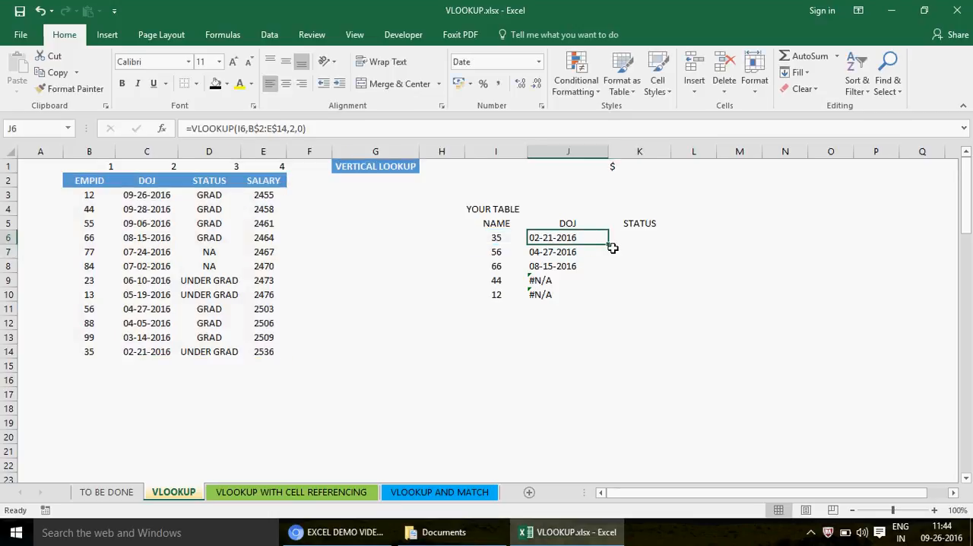
pyautogui.moveTo(611, 244); pyautogui.dragTo(613, 302)
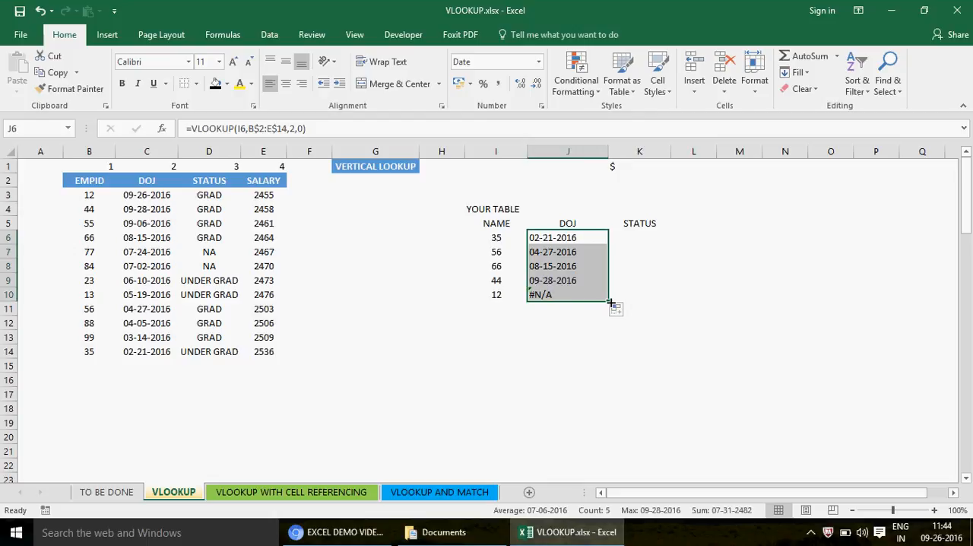
pyautogui.click(578, 285)
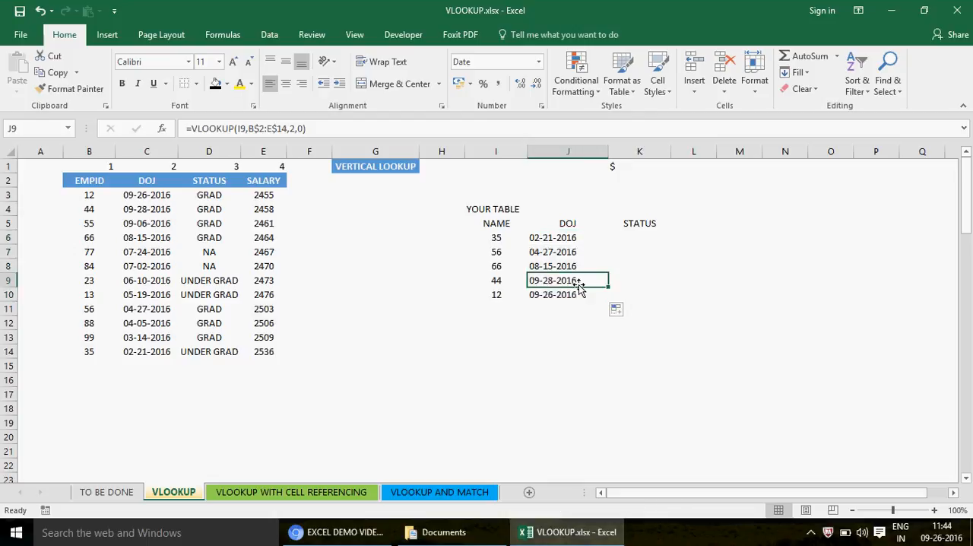
# - Examine the lookup value and table range highlighted by the row-locked VLOOKUP formula in J9
pyautogui.doubleClick(579, 285)
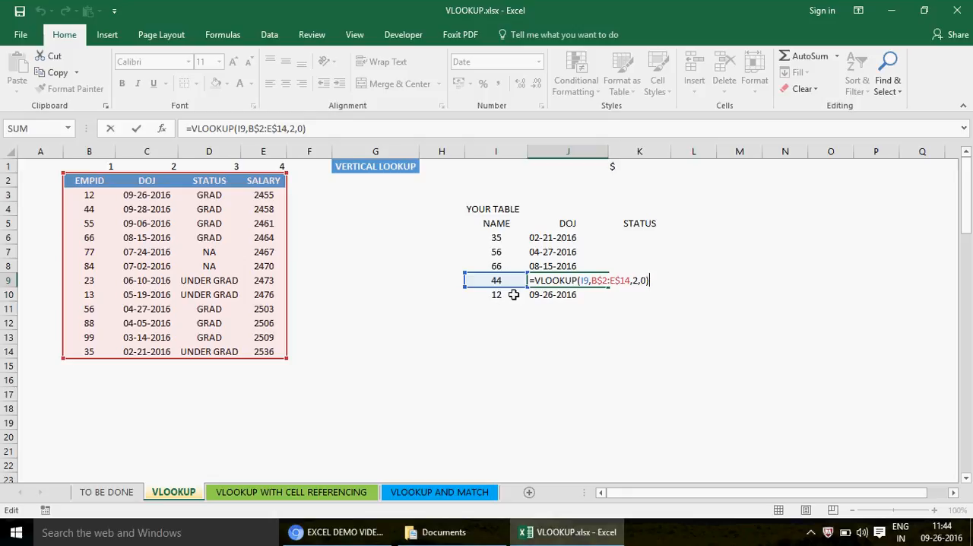
pyautogui.hotkey('ctrl', 'Return')
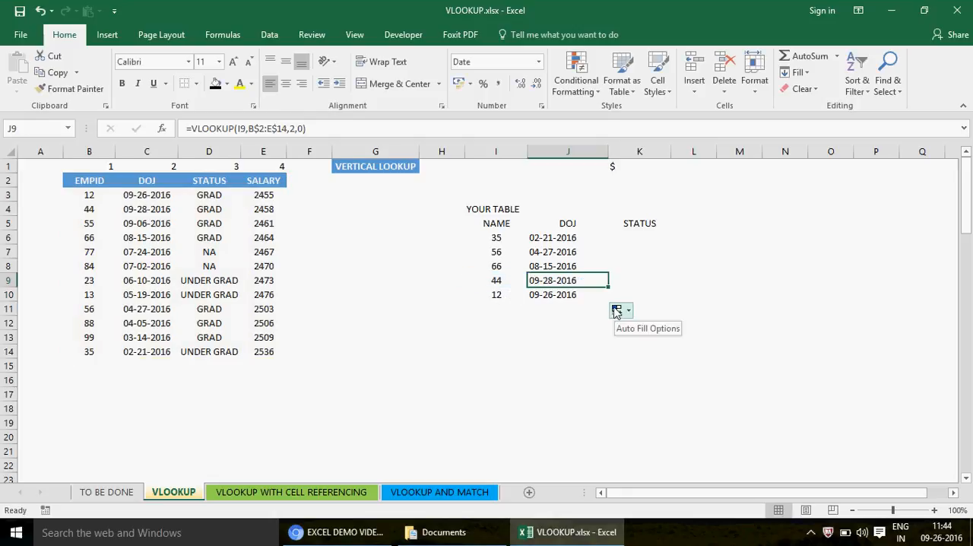
# - Copy the row-locked VLOOKUP formula from J6 into K6 and fill it down the STATUS column to K10
pyautogui.click(551, 240)
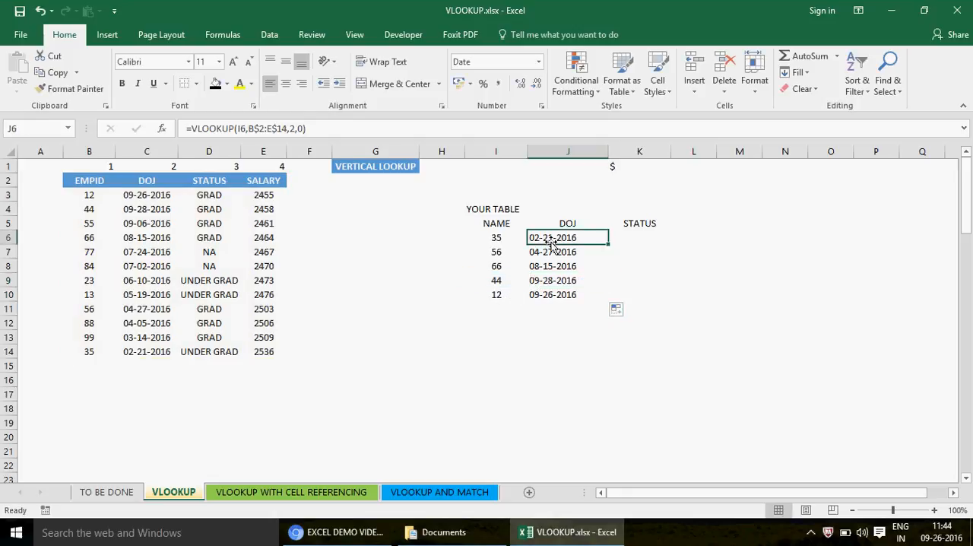
pyautogui.hotkey('ctrl', 'c')
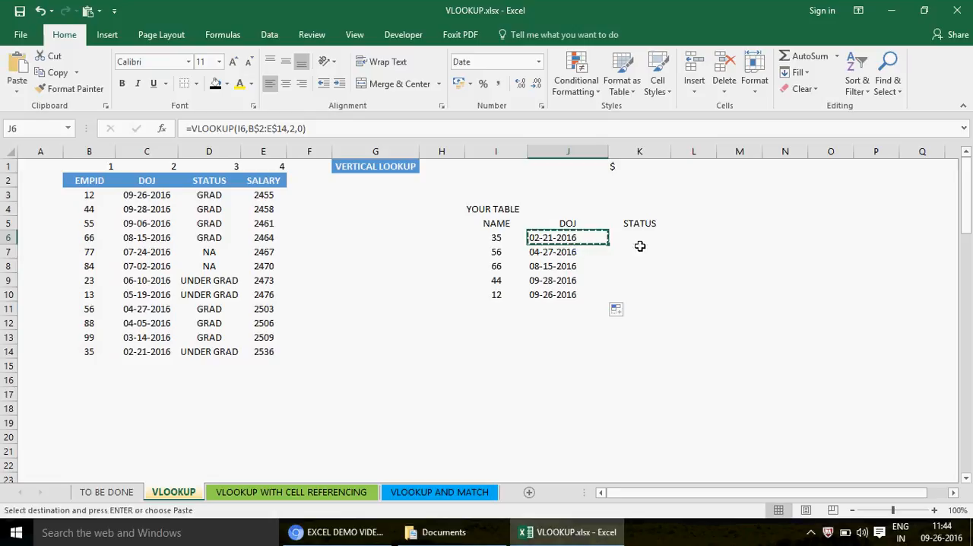
pyautogui.click(634, 242)
pyautogui.hotkey('ctrl', 'v')
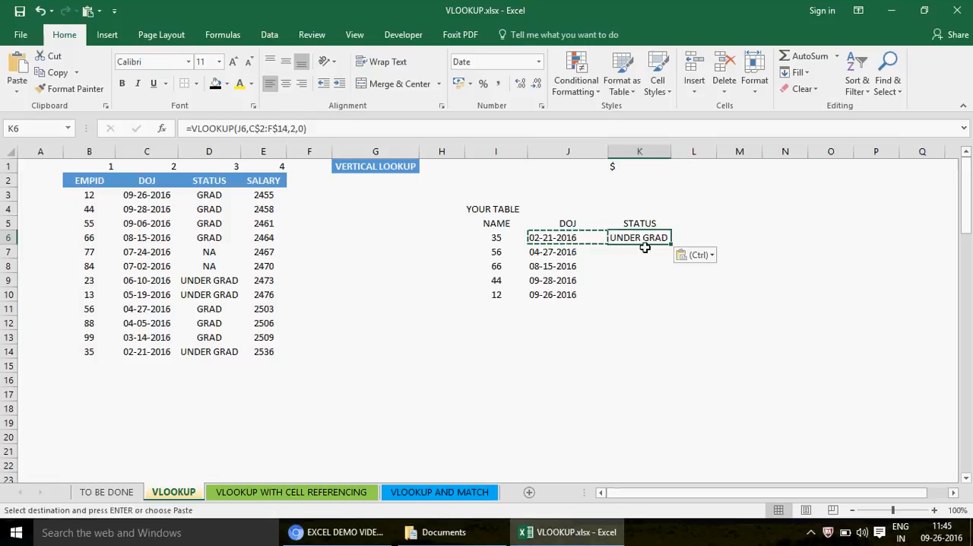
pyautogui.press('Escape')
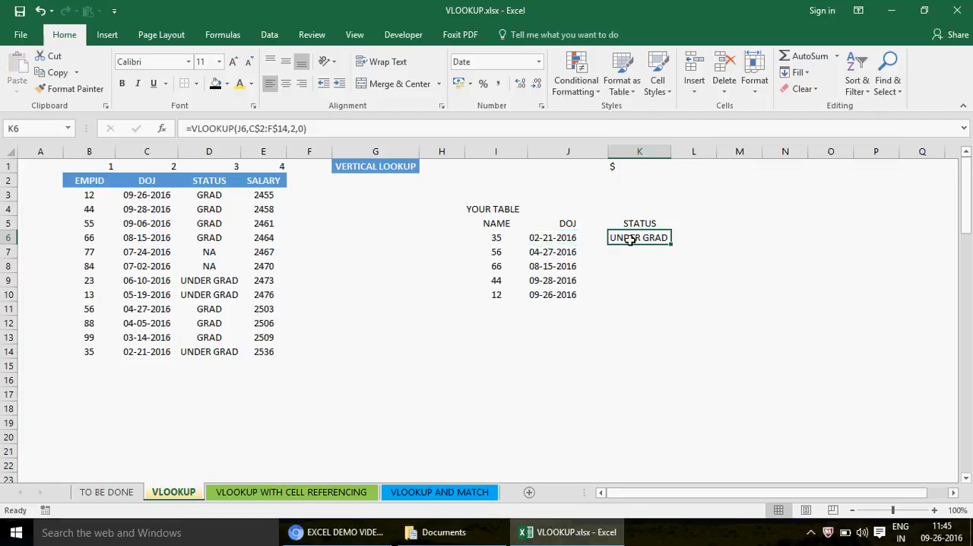
pyautogui.moveTo(672, 245); pyautogui.dragTo(667, 302)
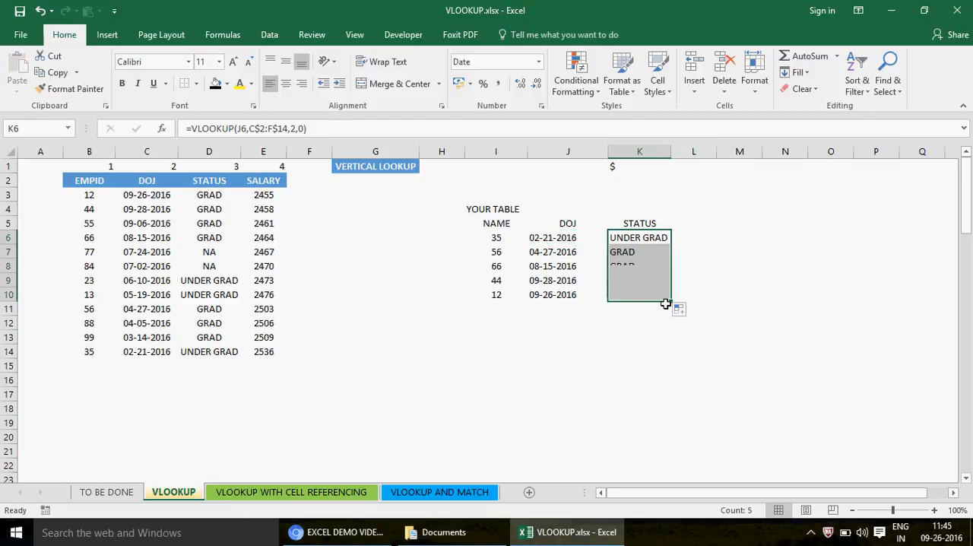
# - Compare the lookup value and table range in the copied STATUS formulas in K10 and K6 with the DOJ formula in J6
pyautogui.click(628, 292)
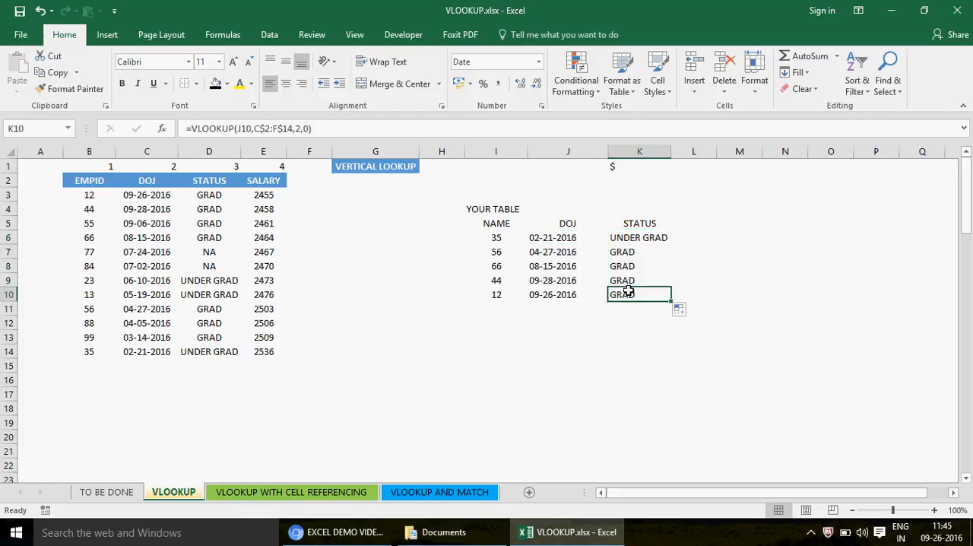
pyautogui.click(628, 242)
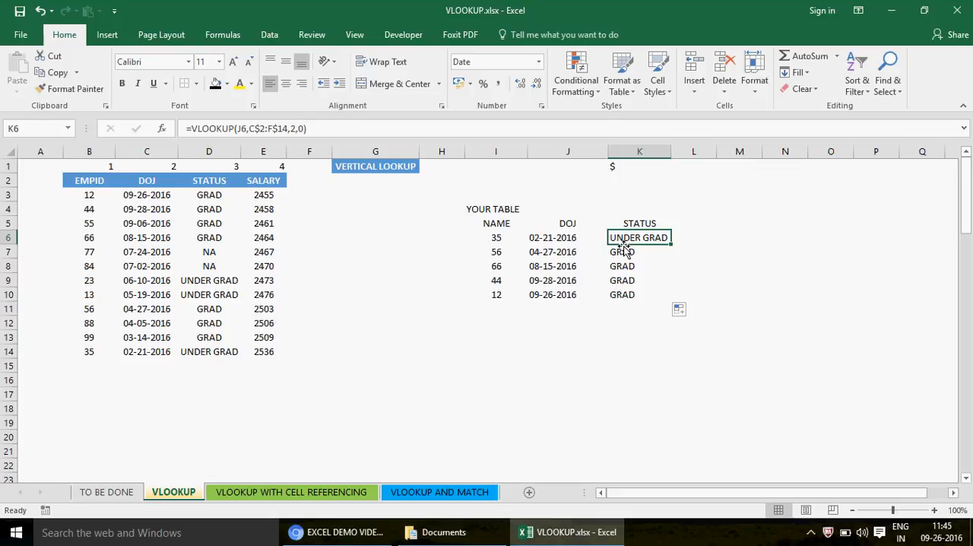
pyautogui.doubleClick(619, 242)
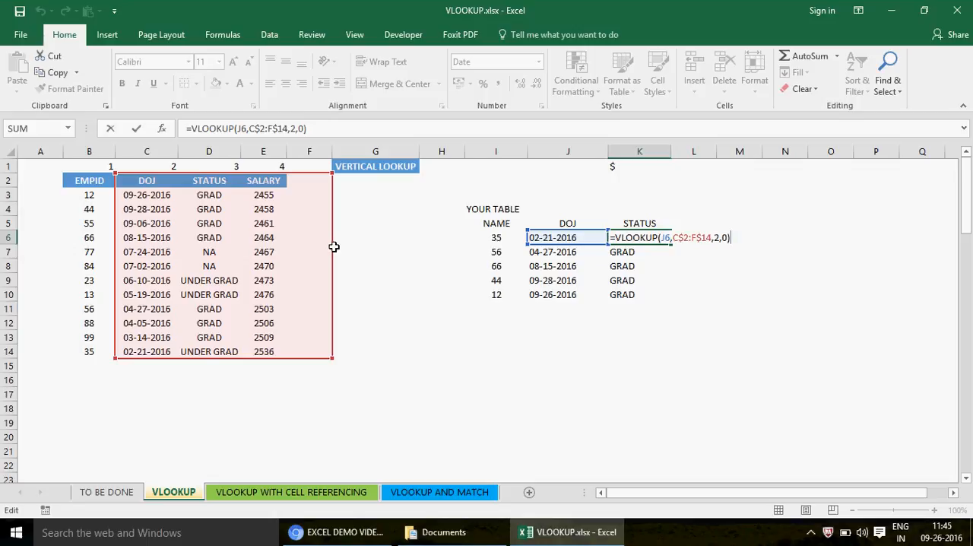
pyautogui.hotkey('ctrl', 'Return')
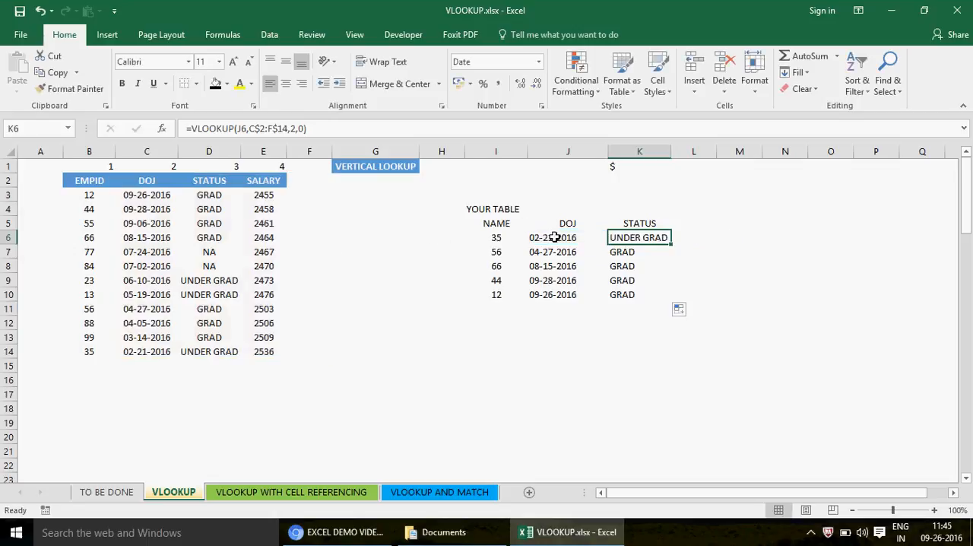
pyautogui.click(544, 238)
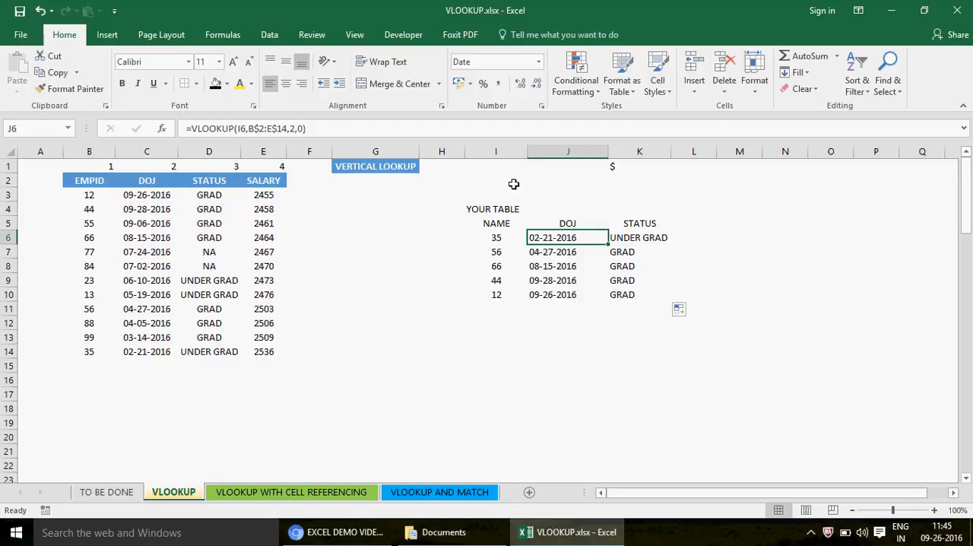
pyautogui.click(633, 237)
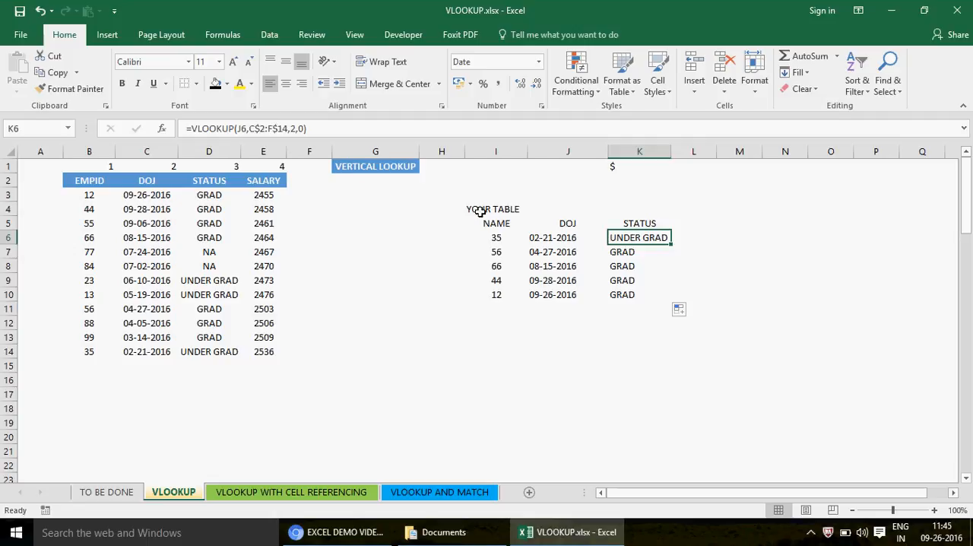
pyautogui.press('F2')
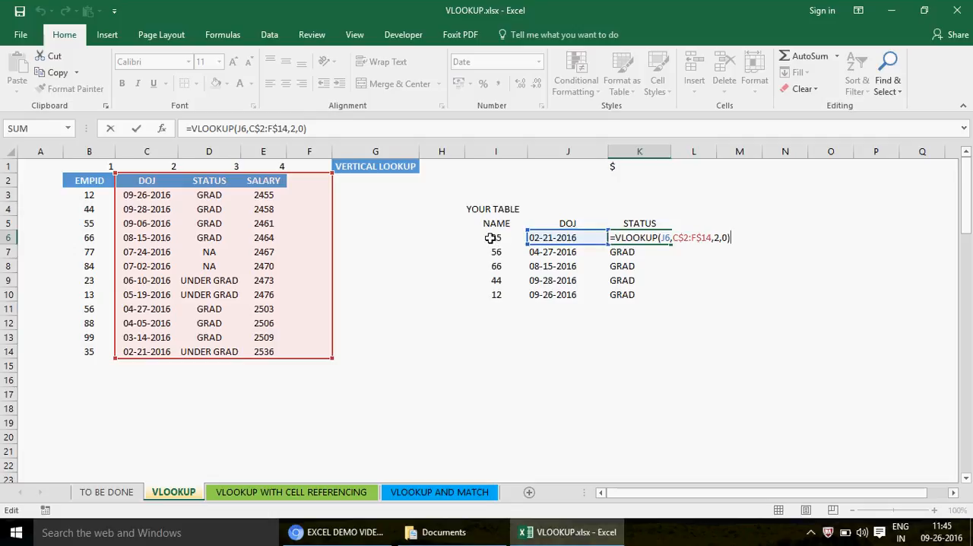
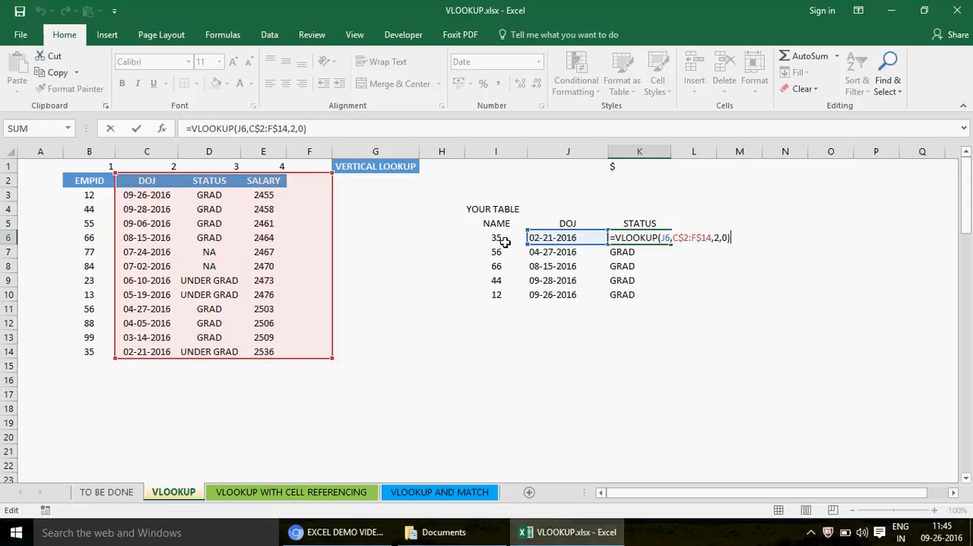
# - Close the K6 formula and change the NAME header in I5 to EMPID
pyautogui.click(667, 238)
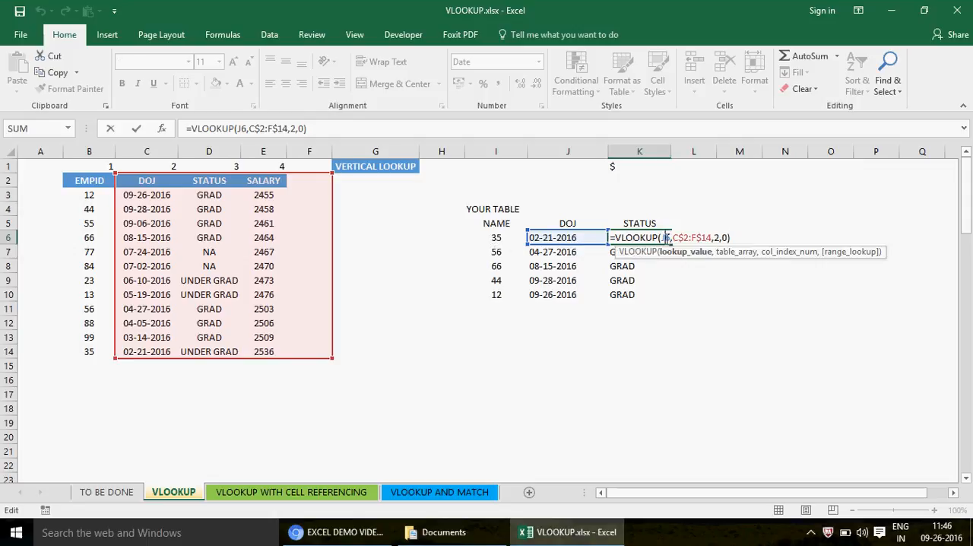
pyautogui.hotkey('ctrl', 'Return')
pyautogui.click(500, 224)
pyautogui.write('EMPID')
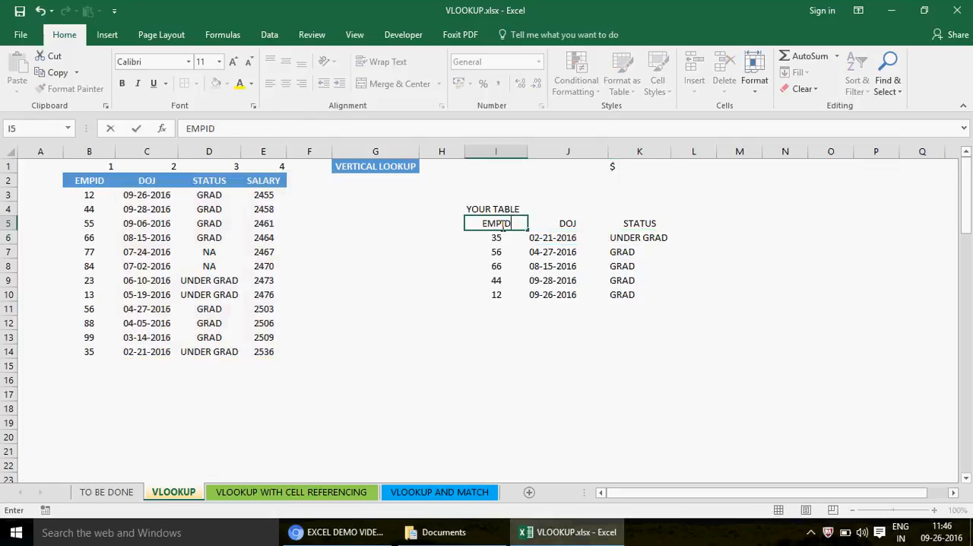
pyautogui.press('Return')
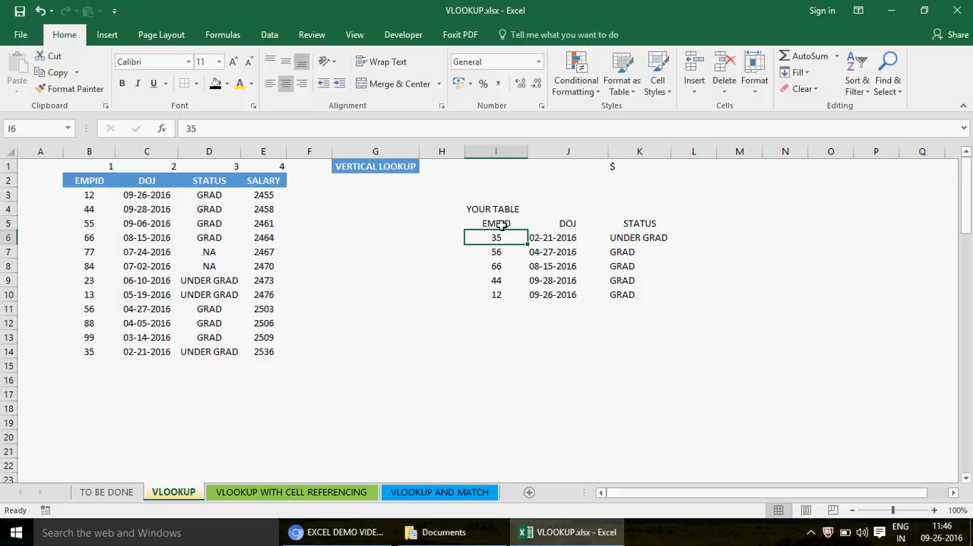
# - Check the formulas in K6 and J6, then set the DOJ in C3 to 02-21-2016
pyautogui.click(651, 237)
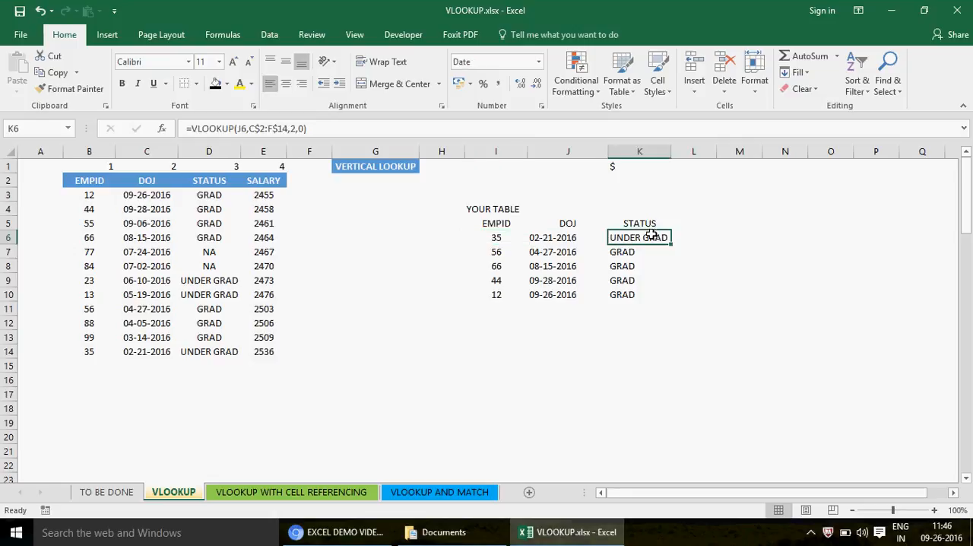
pyautogui.click(552, 240)
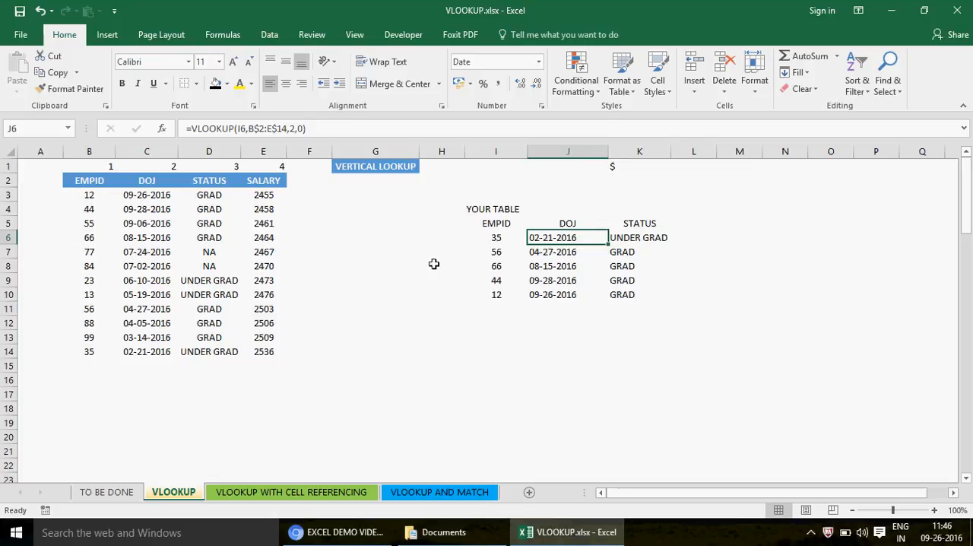
pyautogui.click(140, 195)
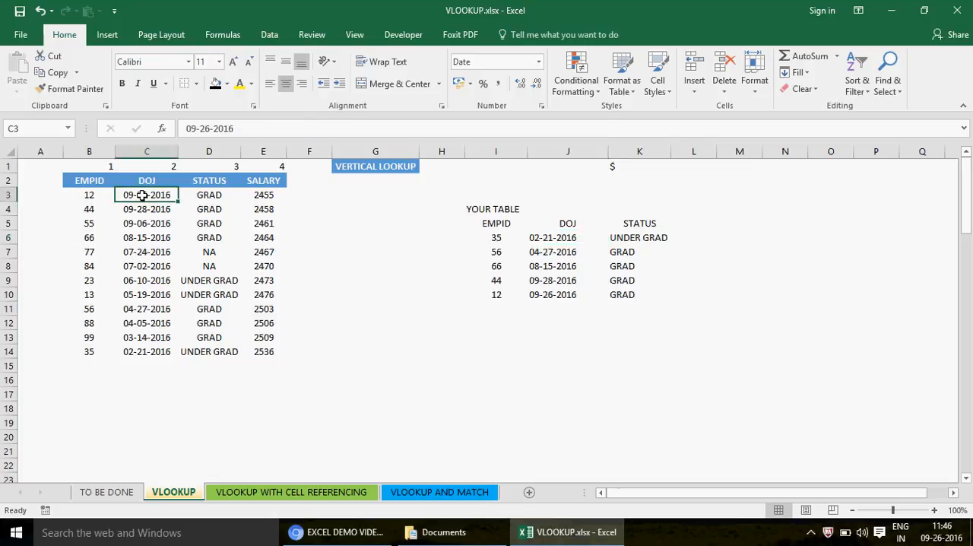
pyautogui.click(198, 130)
pyautogui.press('BackSpace')
pyautogui.write('2')
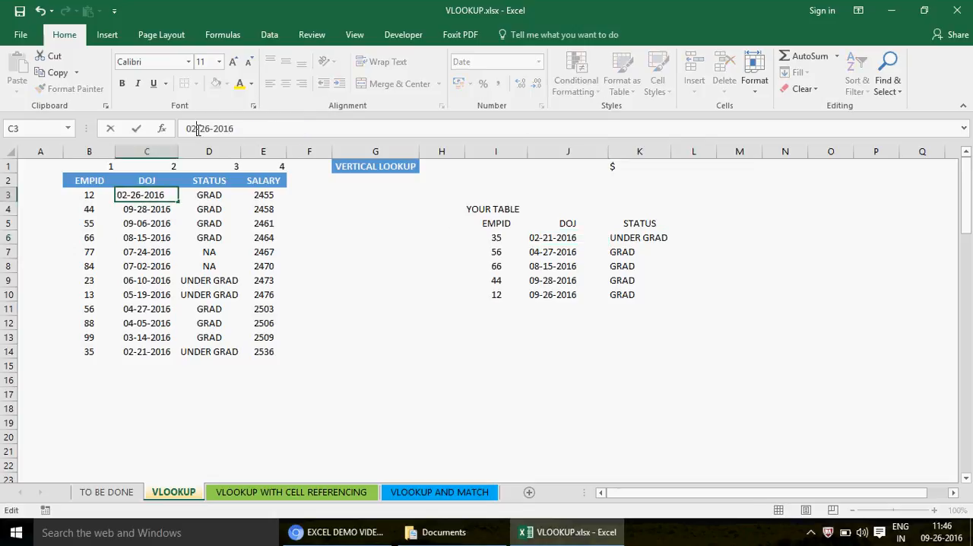
pyautogui.click(210, 128)
pyautogui.press('BackSpace')
pyautogui.write('1')
pyautogui.press('Return')
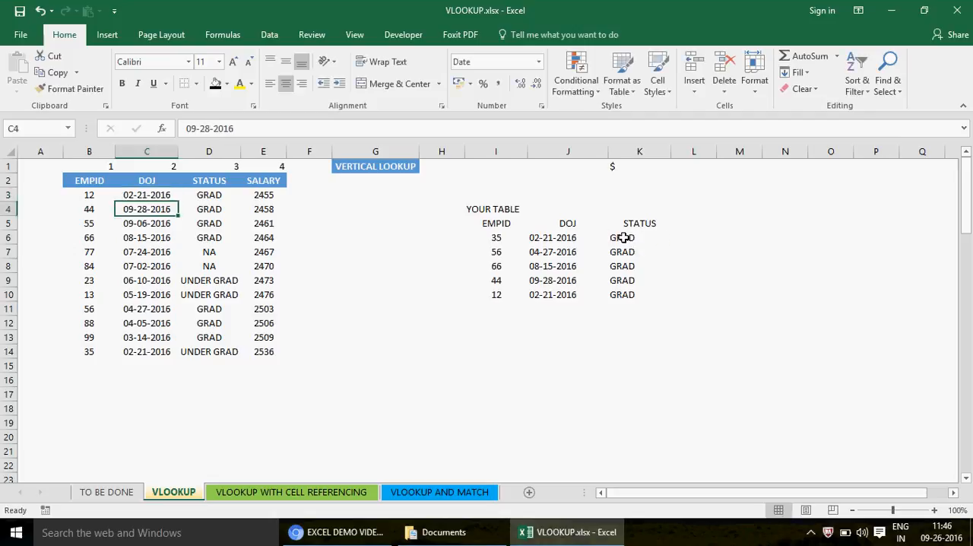
# - Compare K6's lookup value and table range with the source table and J6 to trace where its STATUS result comes from
pyautogui.click(624, 239)
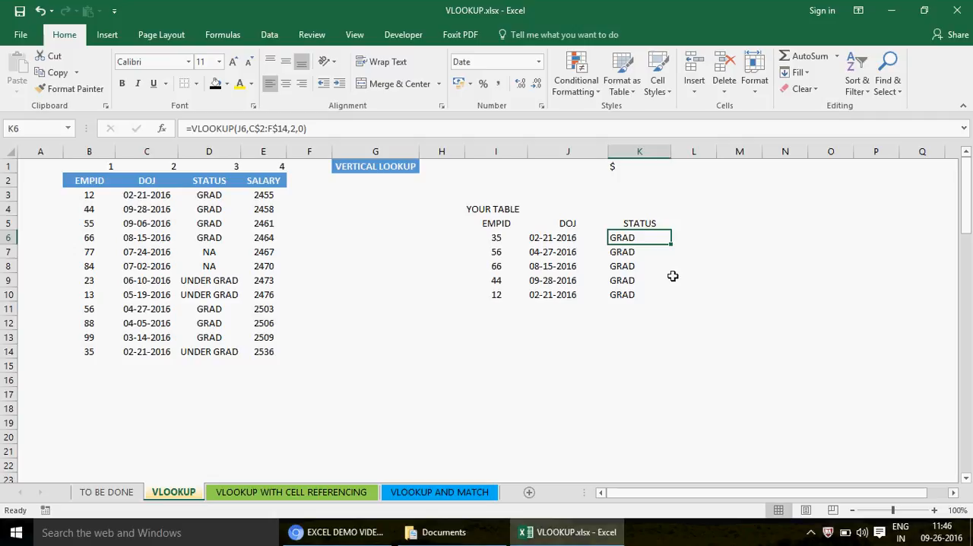
pyautogui.click(87, 180)
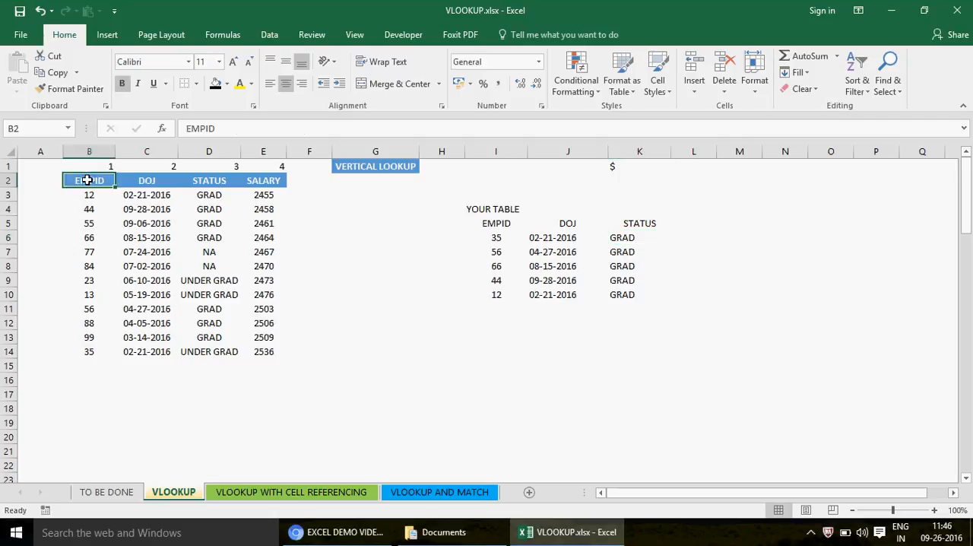
pyautogui.keyDown('shift'); pyautogui.click(279, 345); pyautogui.keyUp('shift')
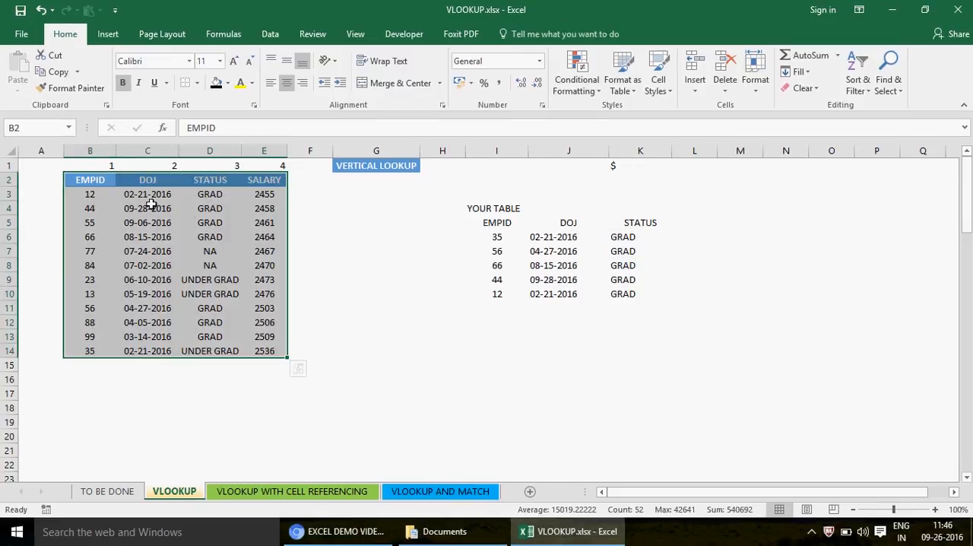
pyautogui.click(551, 235)
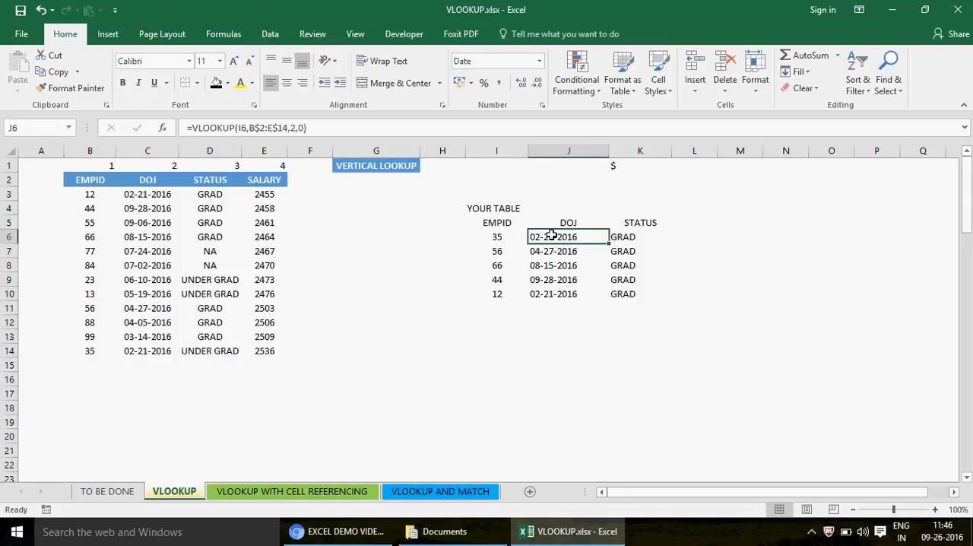
pyautogui.click(129, 194)
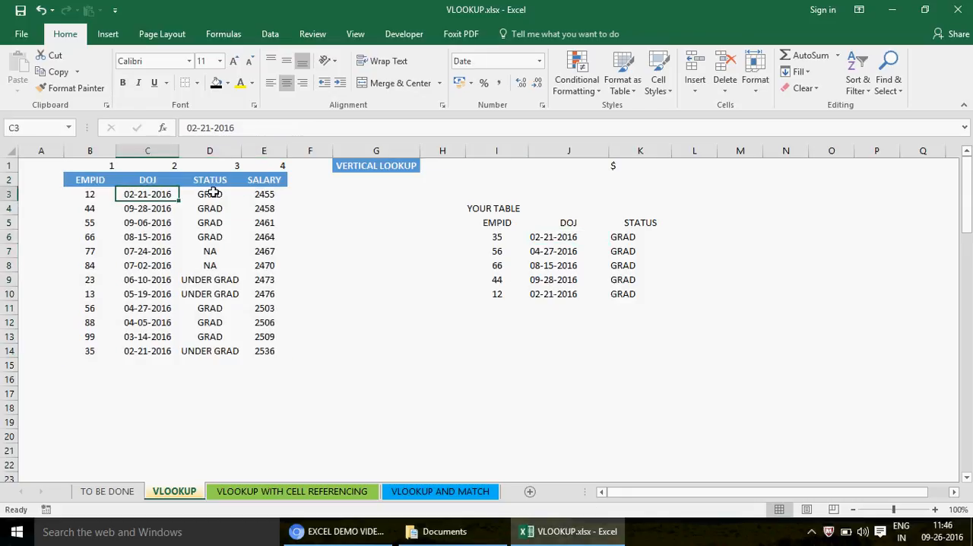
pyautogui.click(631, 239)
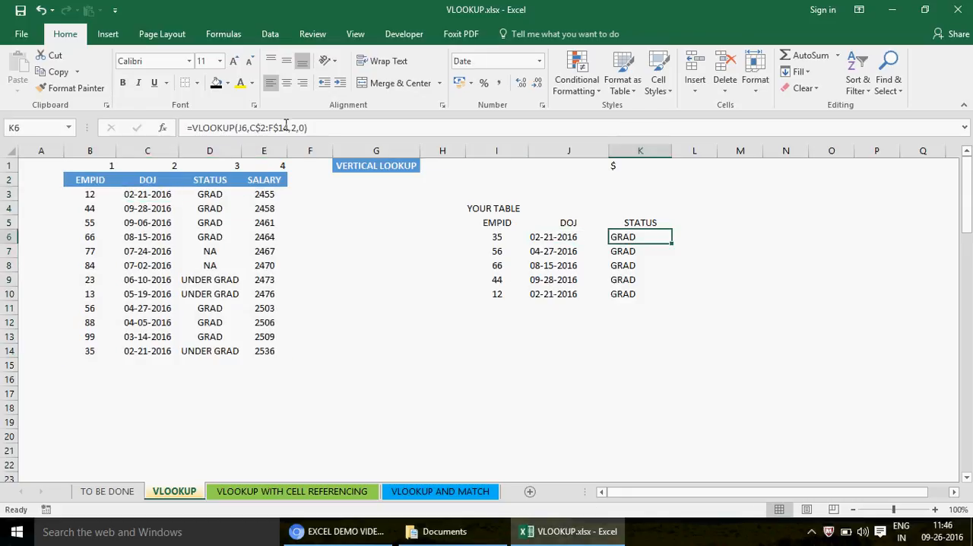
pyautogui.click(206, 197)
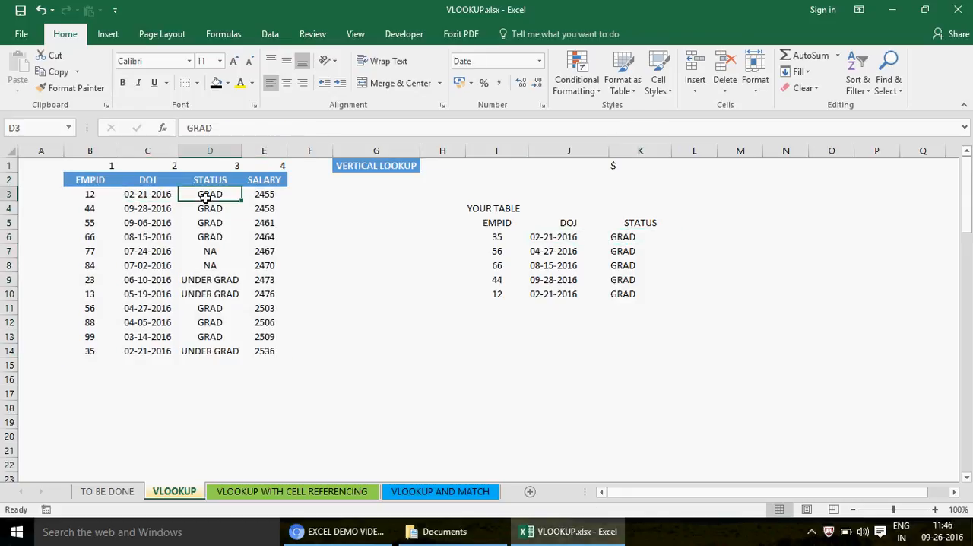
pyautogui.doubleClick(623, 237)
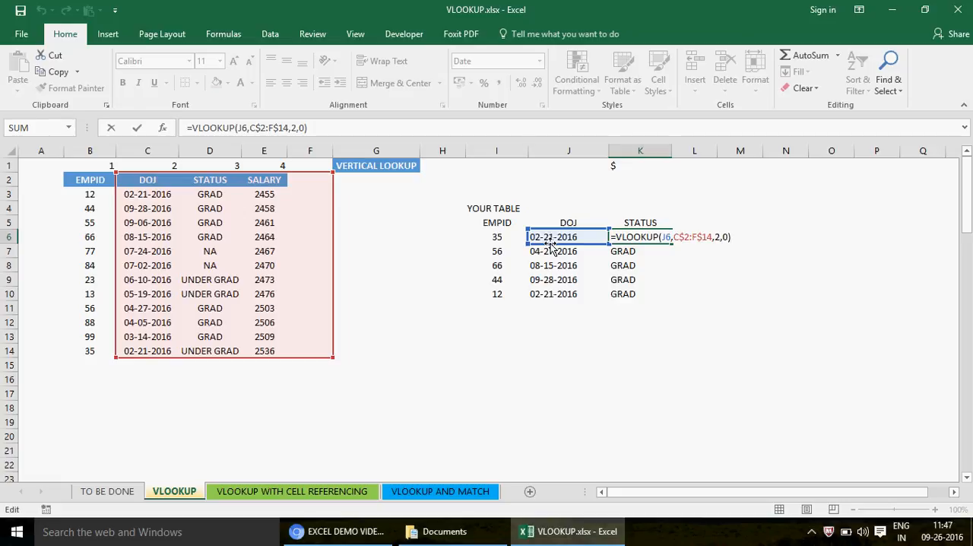
pyautogui.hotkey('ctrl', 'Return')
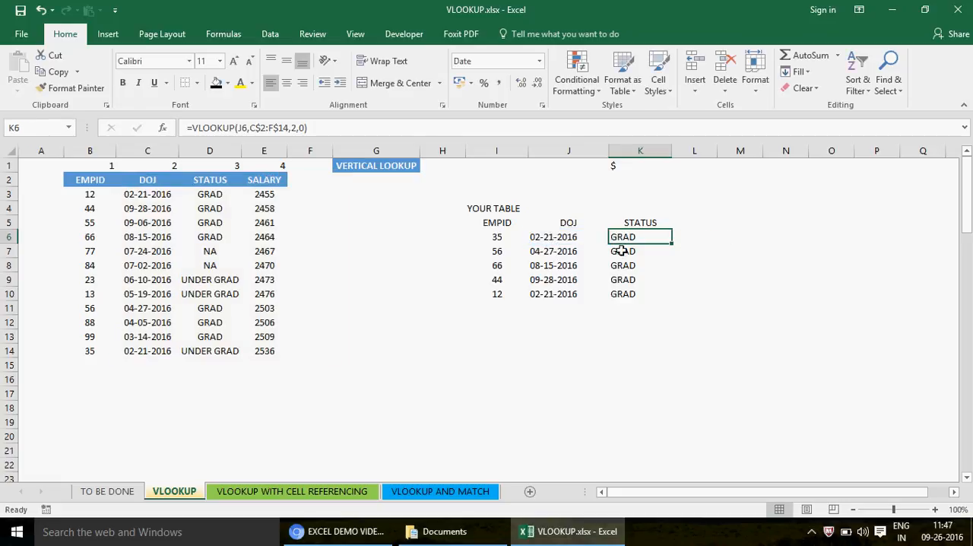
# - Clear the copied STATUS formulas from K6 to K10
pyautogui.hotkey('shift', 'Down')
pyautogui.hotkey('shift', 'Down')
pyautogui.hotkey('shift', 'Down')
pyautogui.hotkey('shift', 'Down')
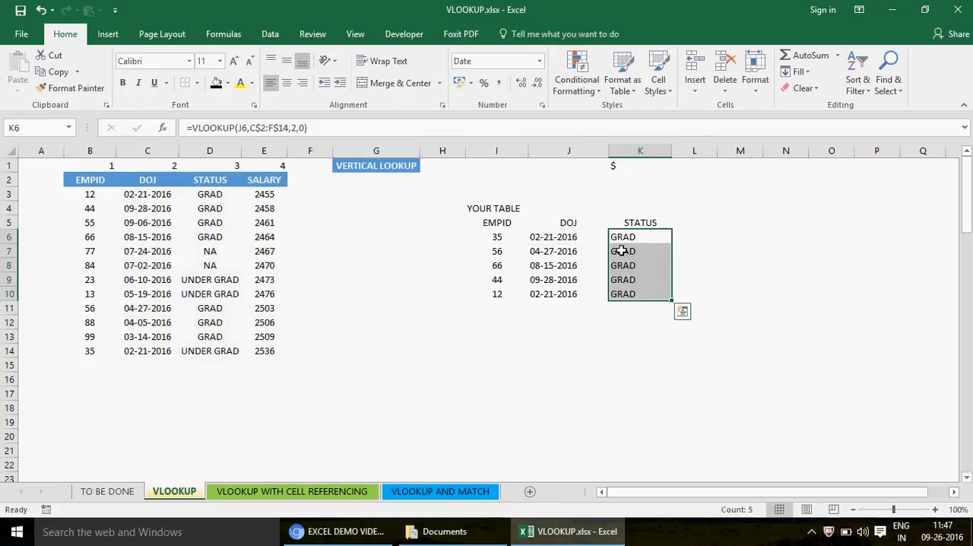
pyautogui.press('Delete')
# - Make the table range in J6's VLOOKUP formula fully absolute as $B$2:$E$14
pyautogui.press('Left')
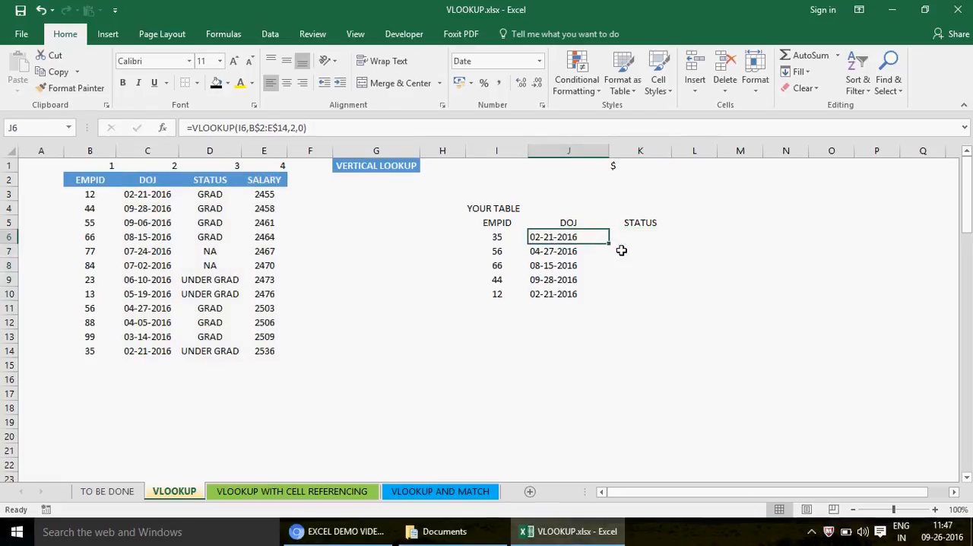
pyautogui.click(251, 127)
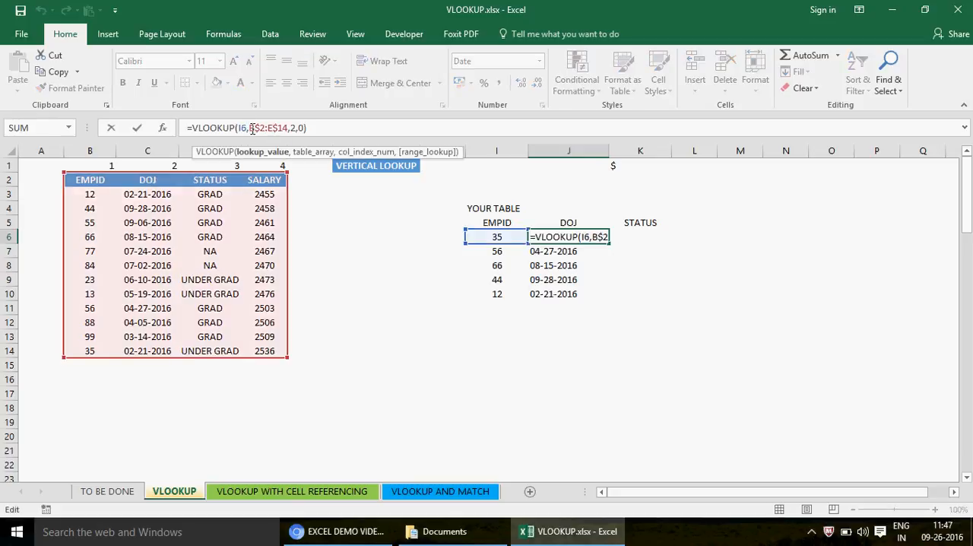
pyautogui.click(251, 128)
pyautogui.write('$')
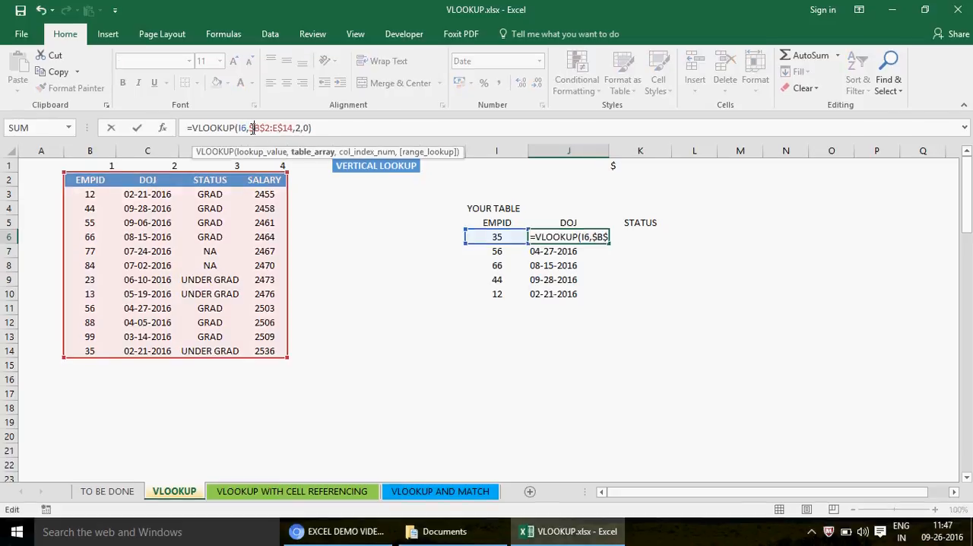
pyautogui.click(272, 128)
pyautogui.write('$')
pyautogui.hotkey('ctrl', 'Return')
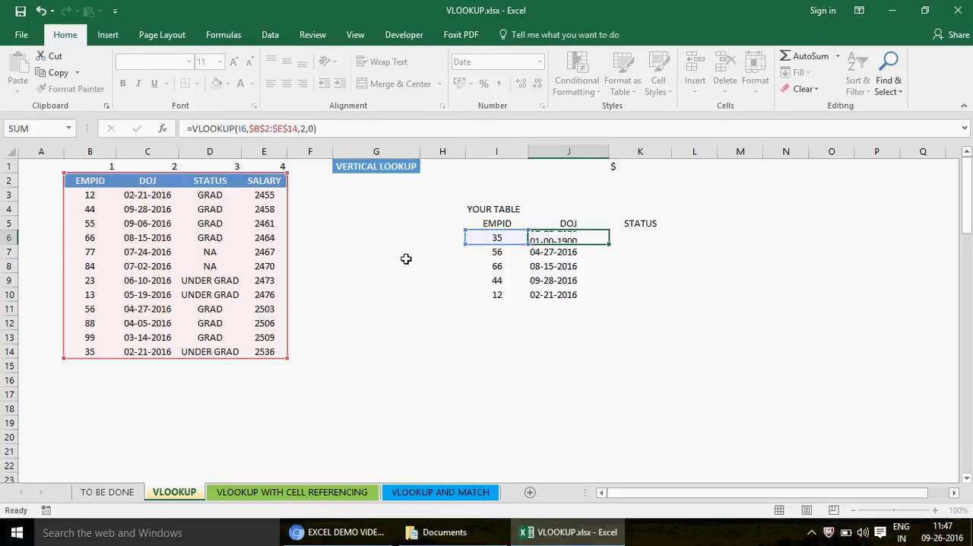
# - Cycle the lookup value in J6's formula through $I$6 and I$6 to lock only its column, and accept the formula
pyautogui.click(242, 129)
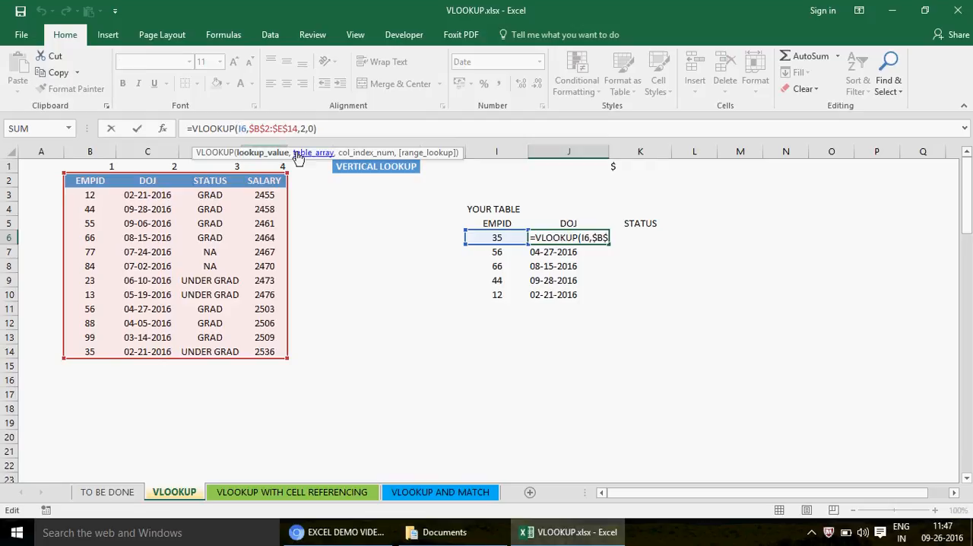
pyautogui.press('F4')
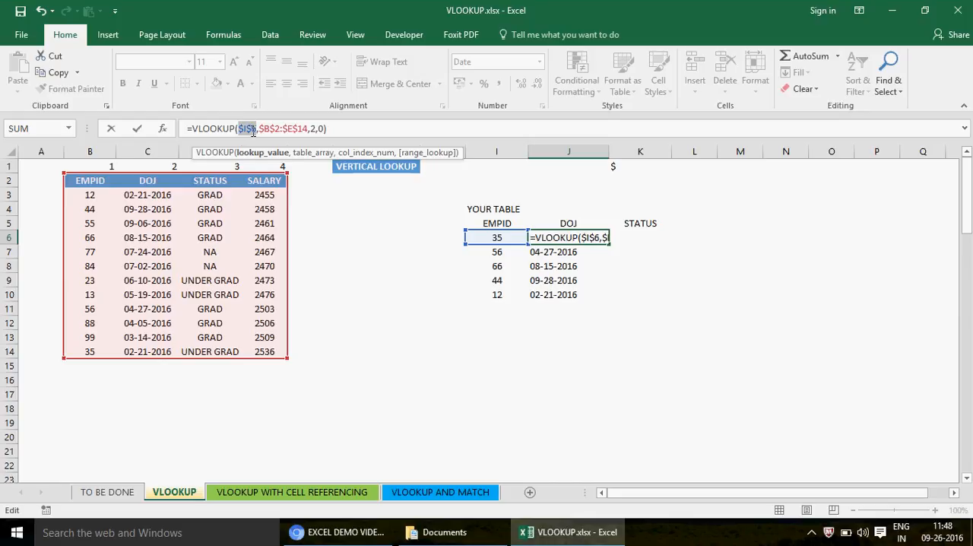
pyautogui.moveTo(249, 131); pyautogui.dragTo(258, 129)
pyautogui.press('F4')
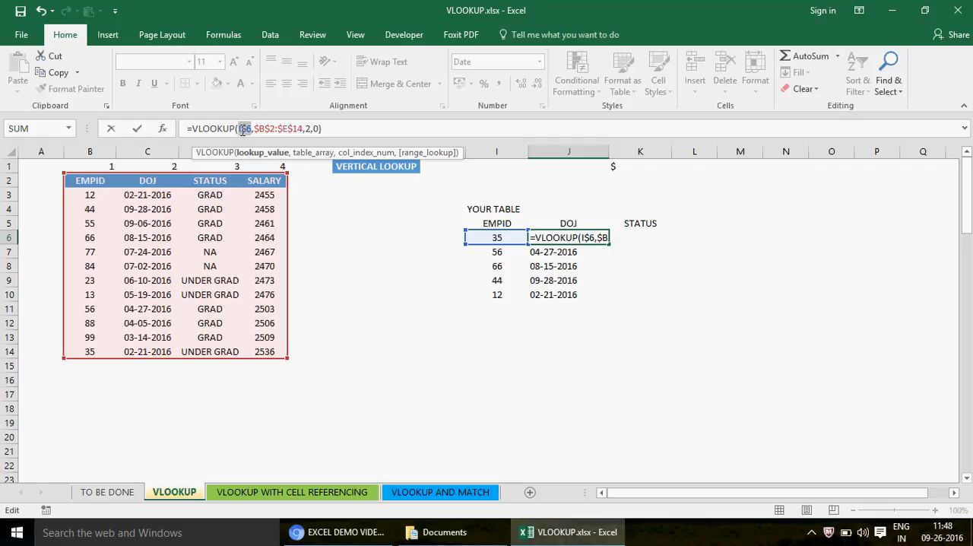
pyautogui.press('F4')
pyautogui.press('Return')
# - Enter the note "F4 - TO TOGGLE AROUND ALL TYPES OF CELL REFERENCING" in B20
pyautogui.click(68, 433)
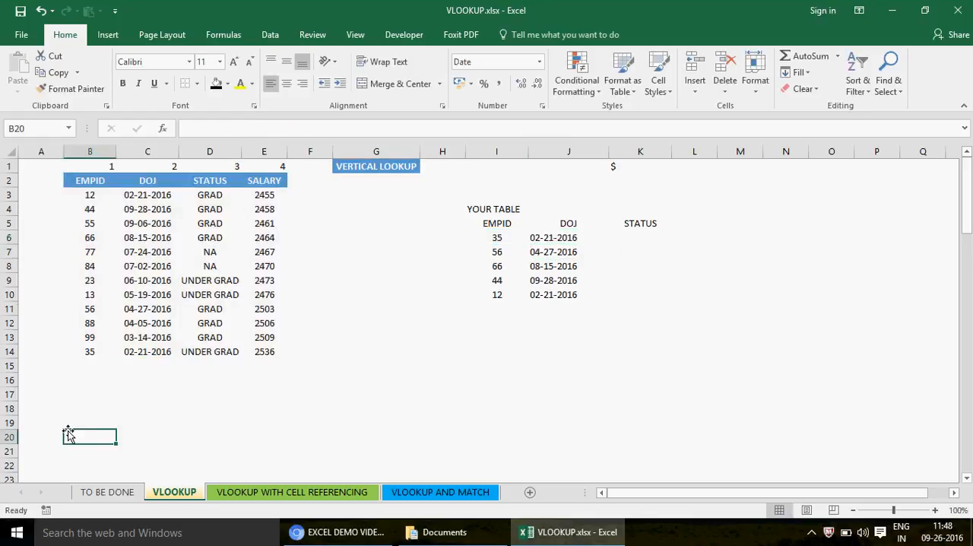
pyautogui.write('f')
pyautogui.press('BackSpace')
pyautogui.press('capslock')
pyautogui.write('F4')
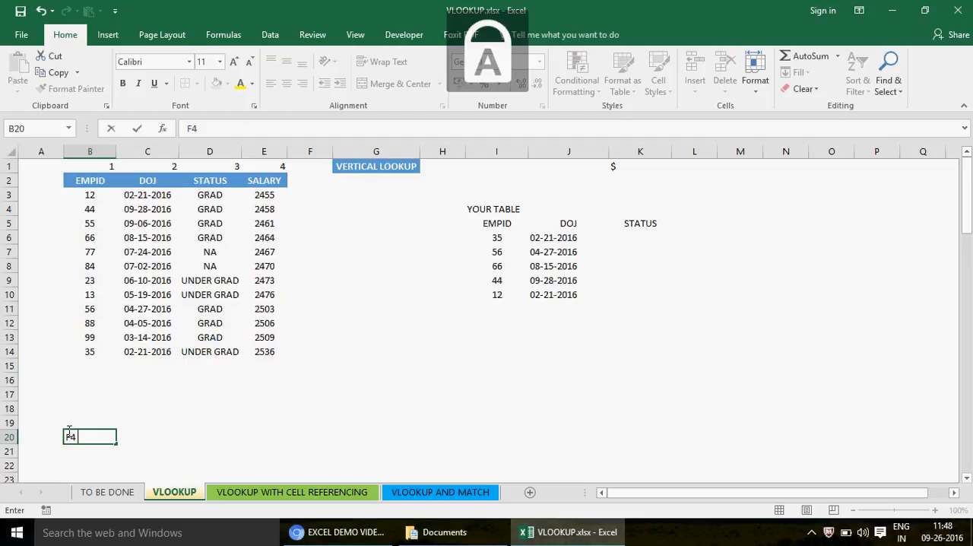
pyautogui.write(' - T')
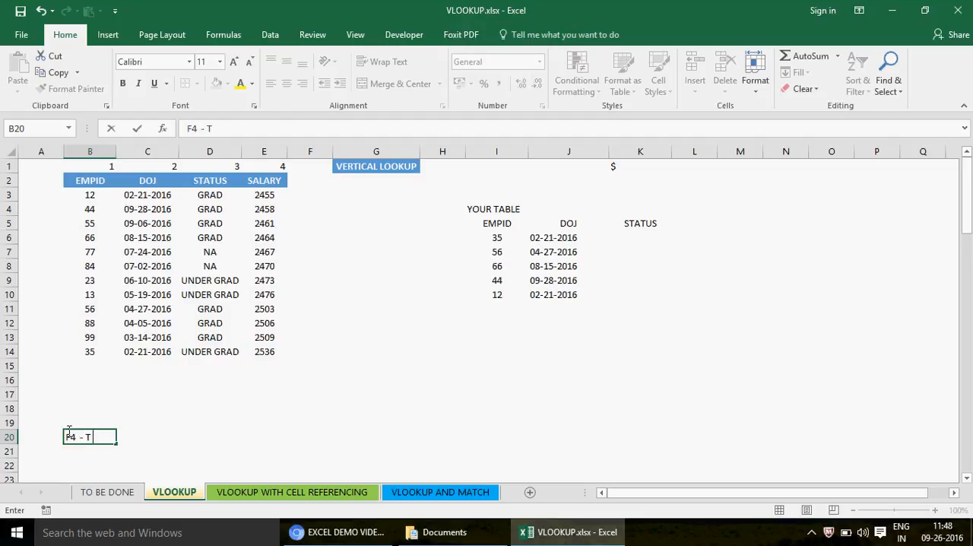
pyautogui.write('O TOGGLE AR')
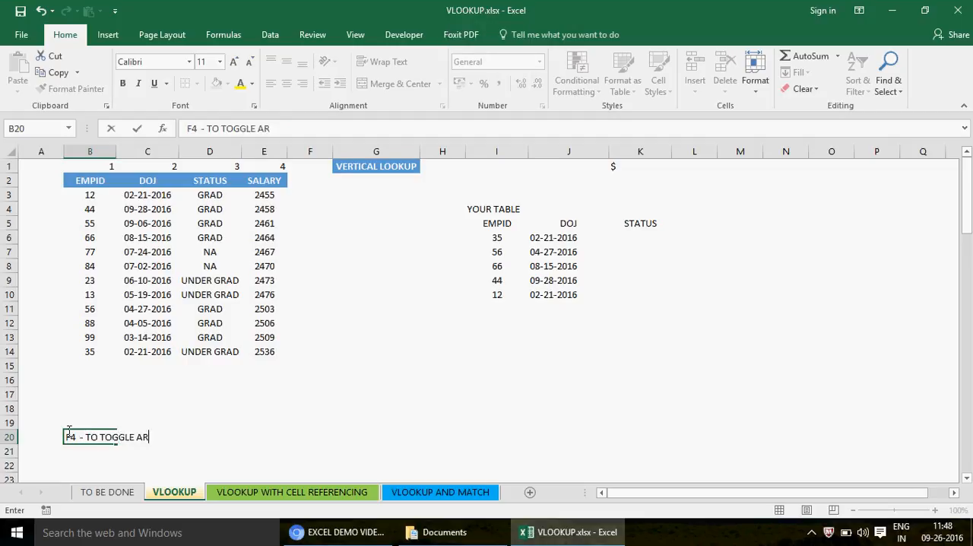
pyautogui.write('OUND ALL TYPE ')
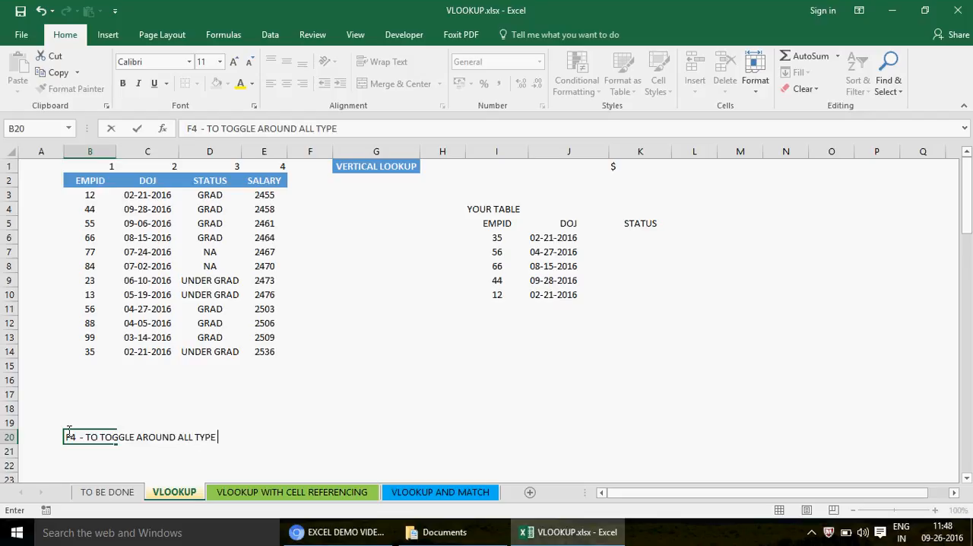
pyautogui.write('S OF CELL REFERENCING')
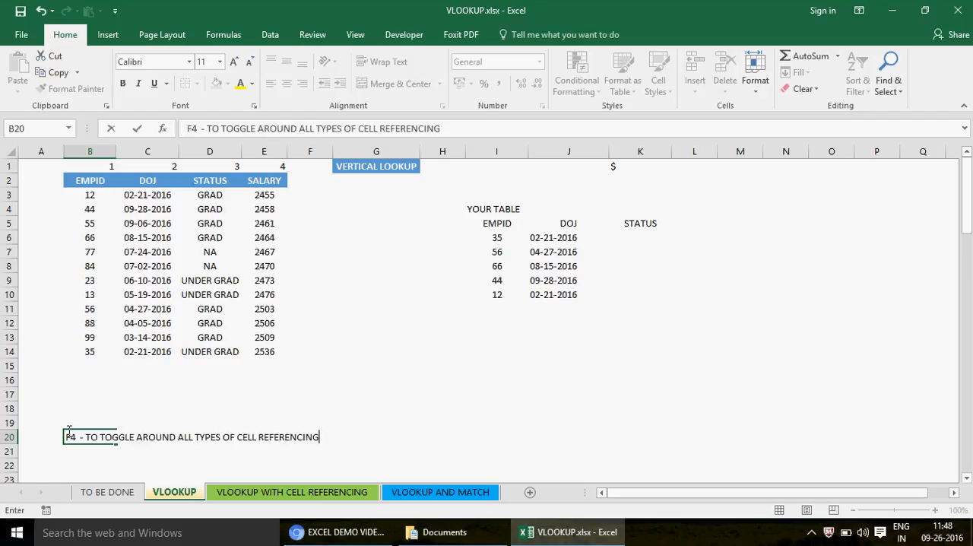
pyautogui.press('Return')
# - Enter the reference type examples A1, A$1 and $A1 in cells B21, B22 and B23
pyautogui.write('A1')
pyautogui.press('Return')
pyautogui.write('A1')
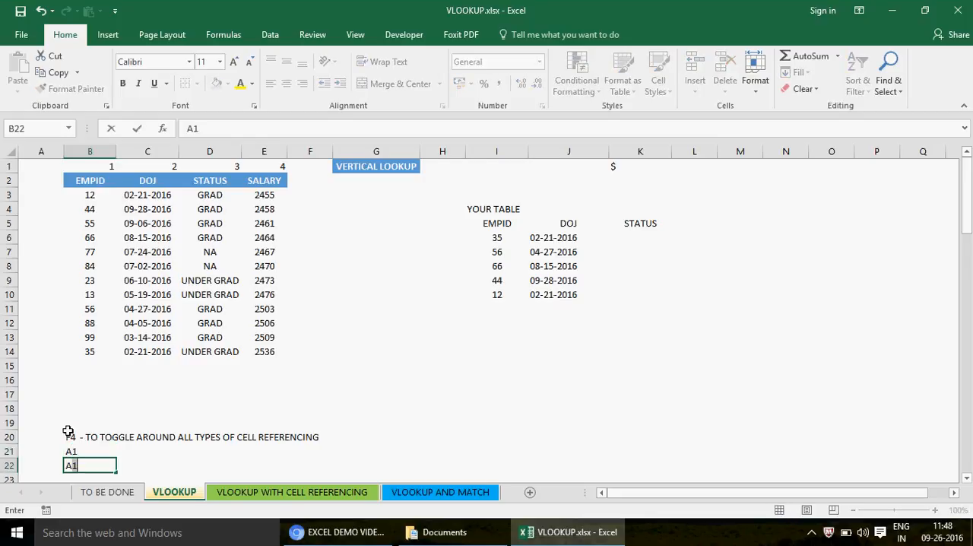
pyautogui.press('BackSpace')
pyautogui.write('$1')
pyautogui.press('Return')
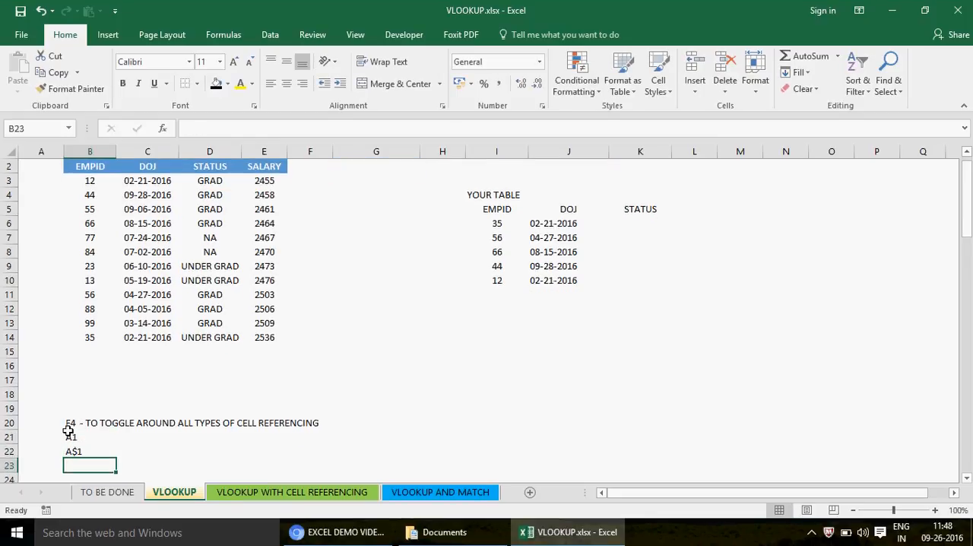
pyautogui.write('$A1')
pyautogui.press('Return')
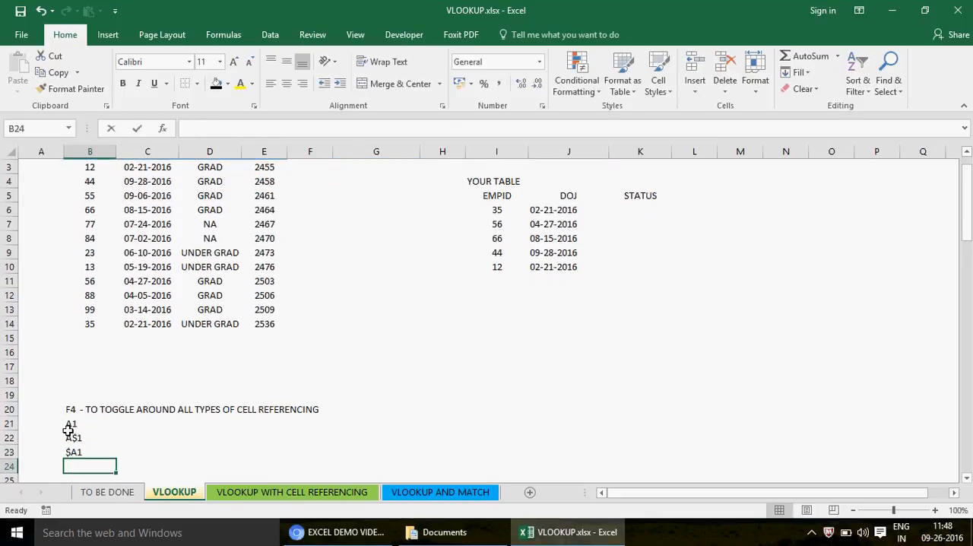
# - Enter the fully absolute reference example $A$1 in B24, correcting its mistyped last character
pyautogui.write('A')
pyautogui.press('BackSpace')
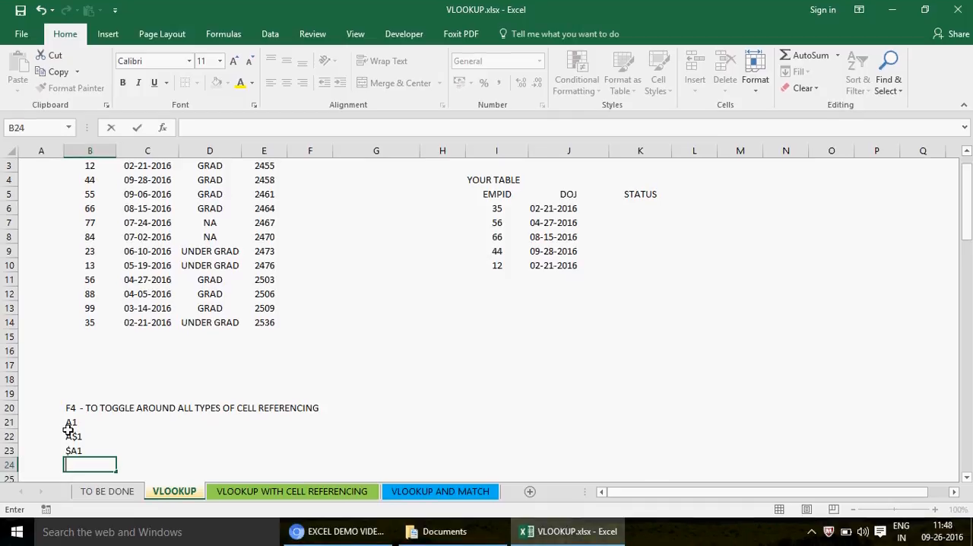
pyautogui.write('$')
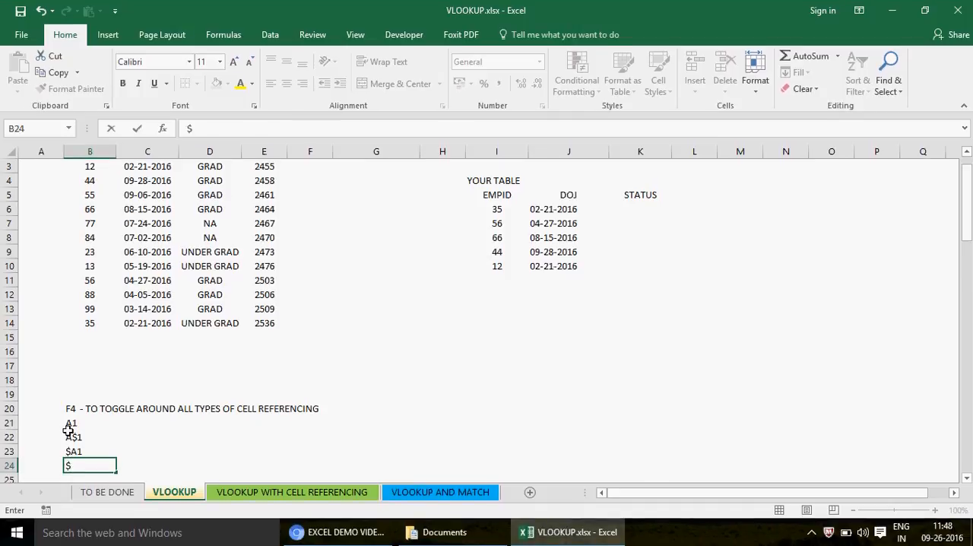
pyautogui.write('A1')
pyautogui.press('BackSpace')
pyautogui.write('R')
pyautogui.press('BackSpace')
pyautogui.write('$!')
pyautogui.press('Return')
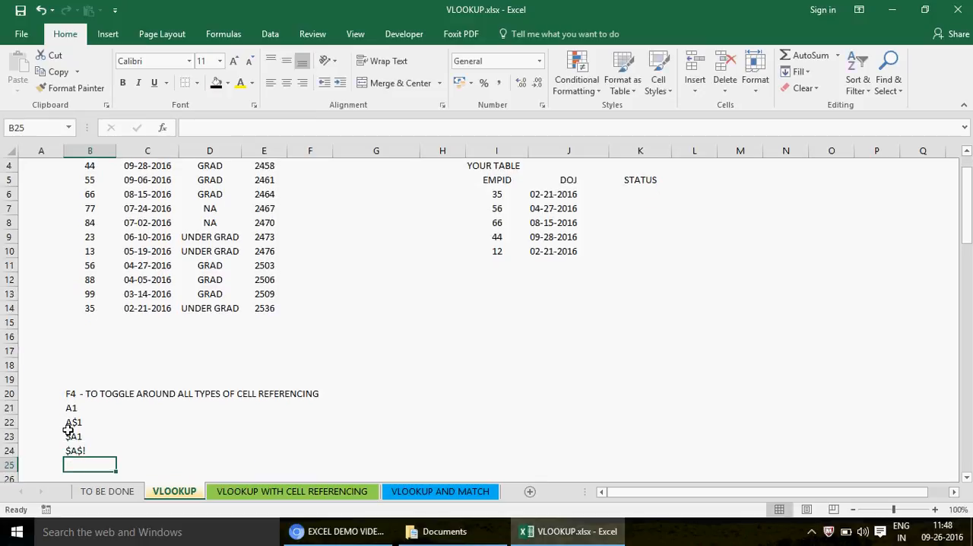
pyautogui.press('Up')
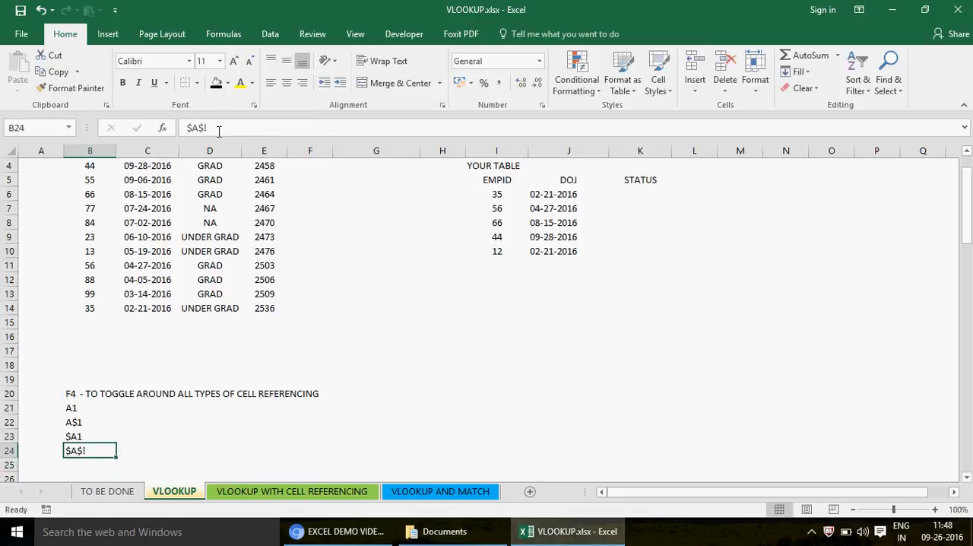
pyautogui.click(218, 131)
pyautogui.press('BackSpace')
pyautogui.write('1')
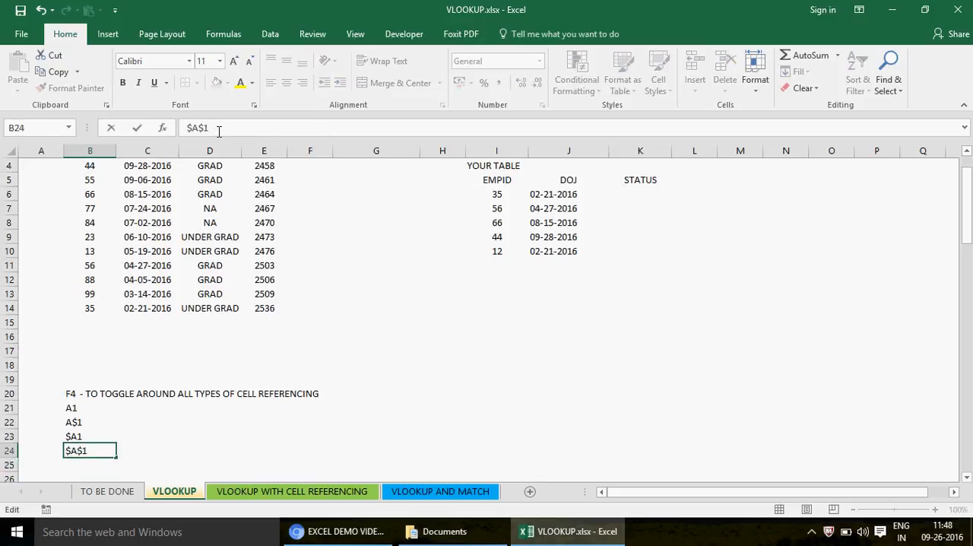
# - Select the list of four reference types in B21 to B24
pyautogui.click(79, 406)
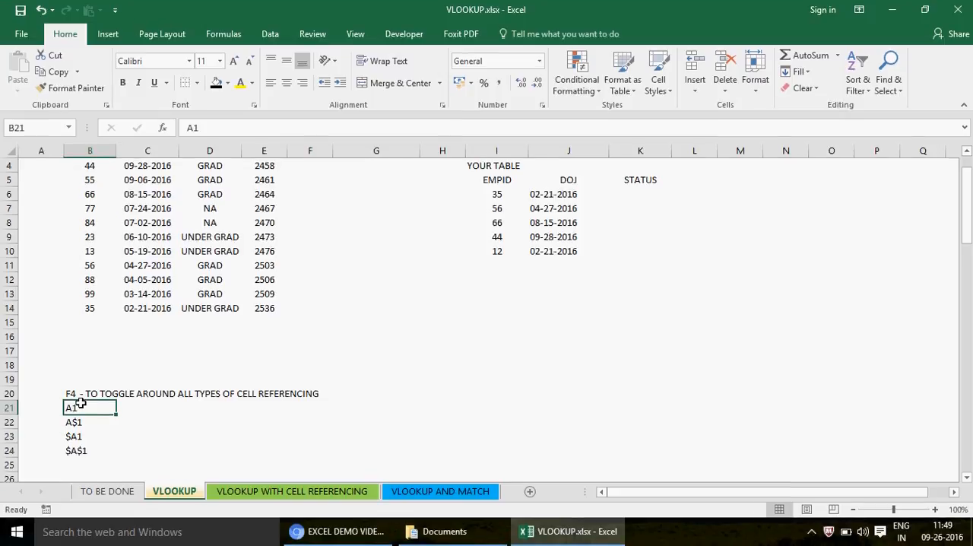
pyautogui.hotkey('shift', 'Down')
pyautogui.hotkey('shift', 'Down')
pyautogui.hotkey('shift', 'Down')
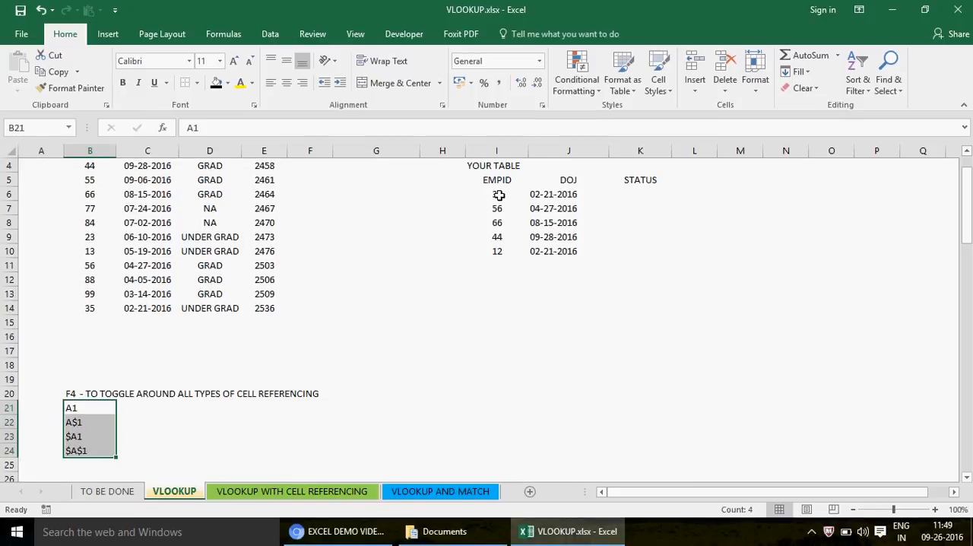
# - Clear the DOJ formulas from J7 to J10, keeping the one in J6
pyautogui.click(499, 196)
pyautogui.press('Right')
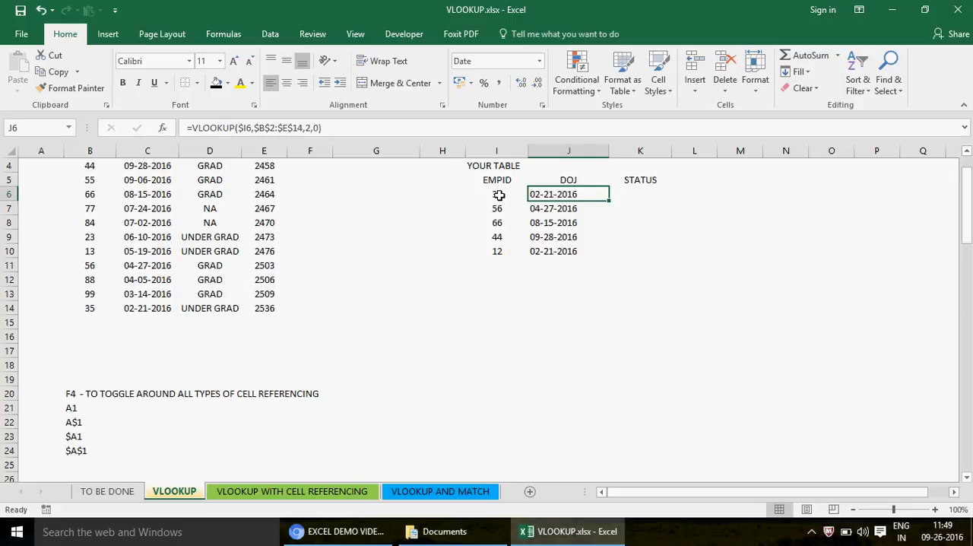
pyautogui.press('Down')
pyautogui.hotkey('shift', 'Down')
pyautogui.hotkey('shift', 'Down')
pyautogui.hotkey('shift', 'Down')
pyautogui.press('Delete')
pyautogui.press('Up')
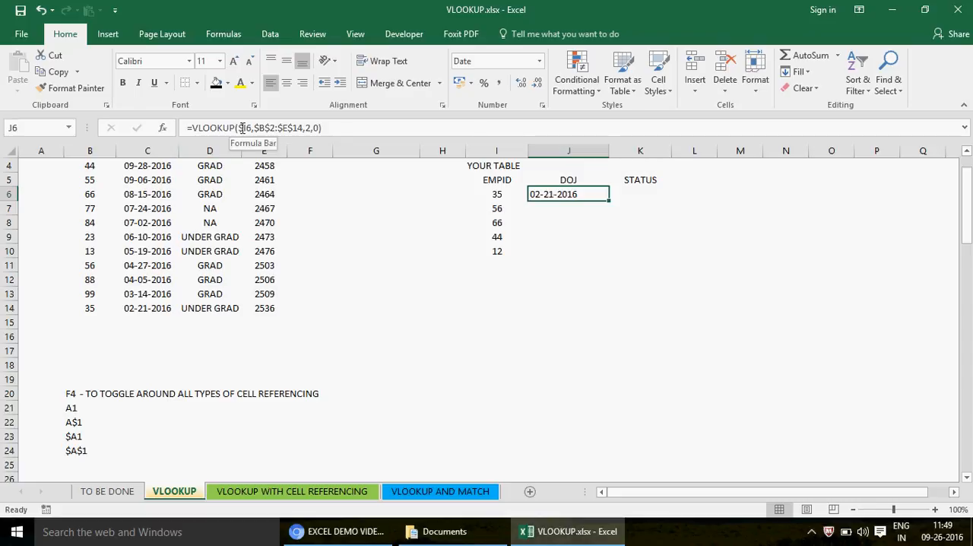
pyautogui.click(499, 208)
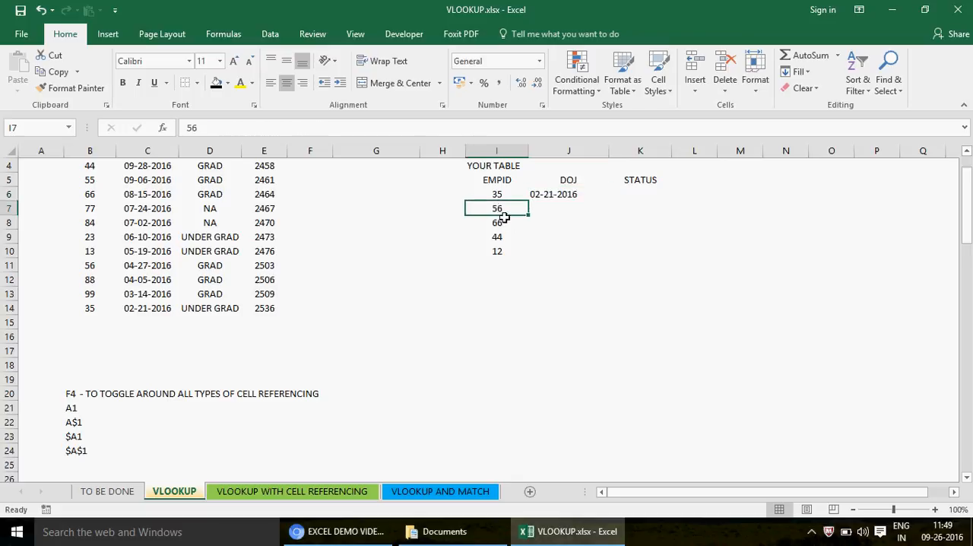
pyautogui.click(501, 222)
pyautogui.click(501, 238)
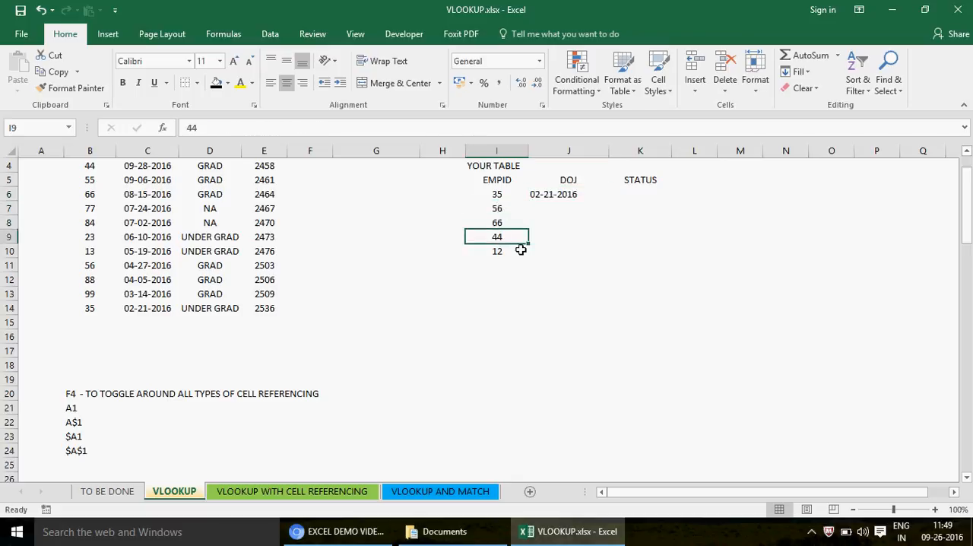
pyautogui.click(502, 252)
# - Copy the VLOOKUP formula from J6 into K6 under STATUS and dismiss the ByteFence alert
pyautogui.click(542, 199)
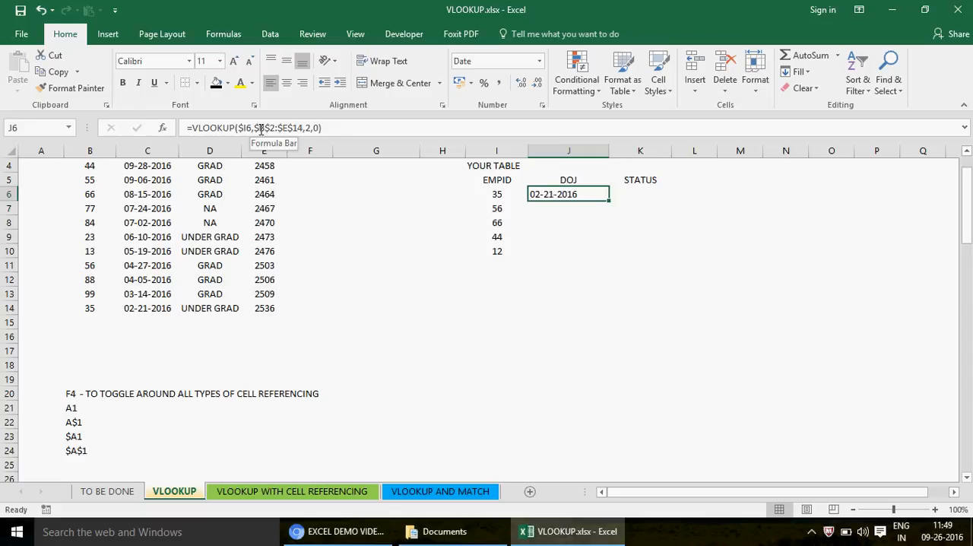
pyautogui.hotkey('ctrl', 'c')
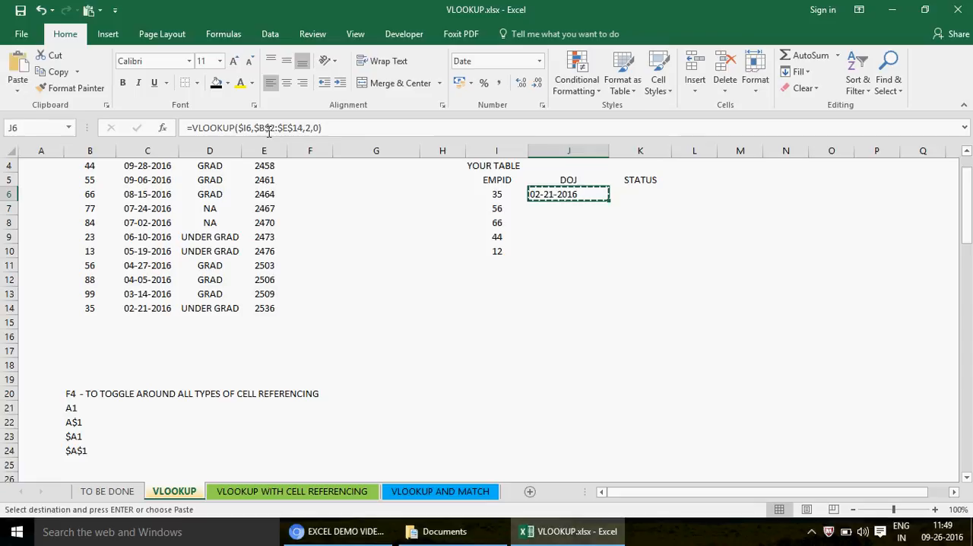
pyautogui.press('Right')
pyautogui.hotkey('ctrl', 'v')
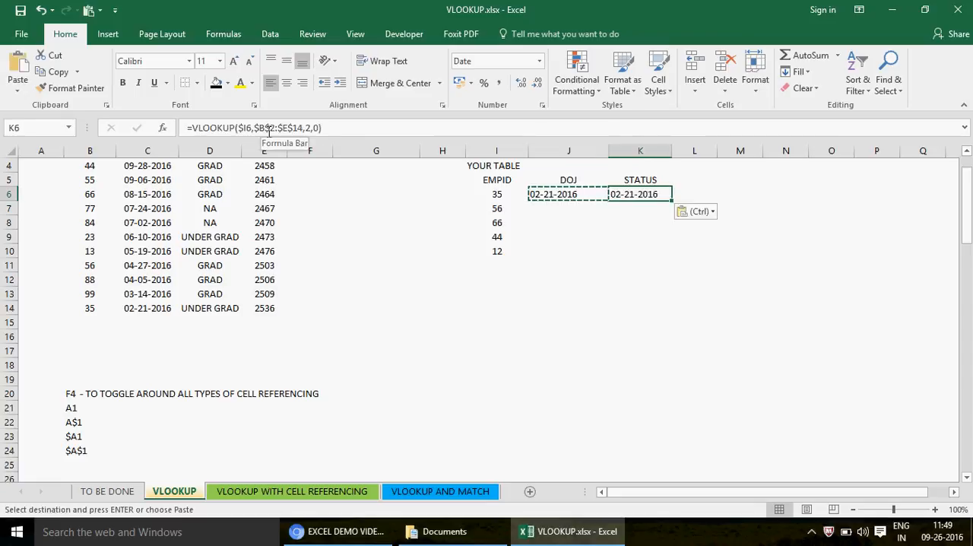
pyautogui.press('Down')
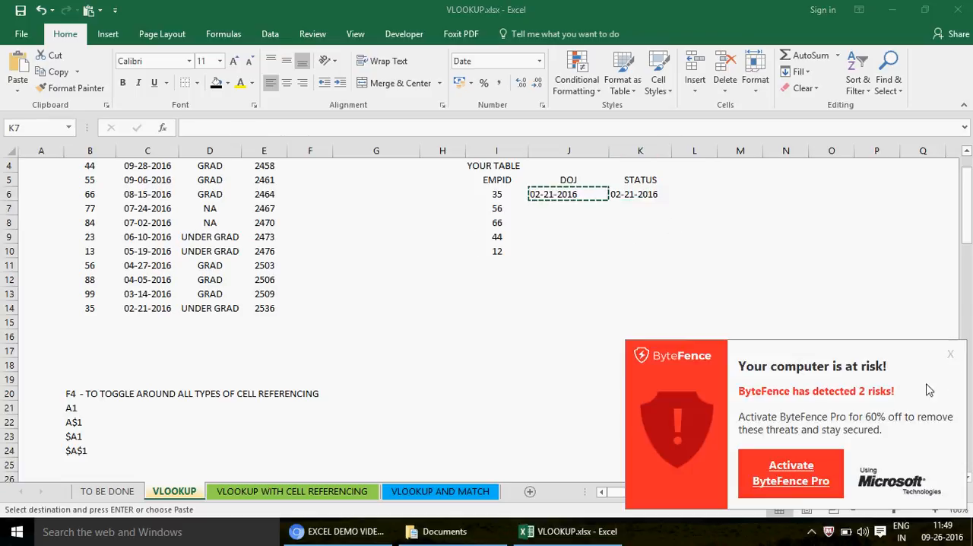
pyautogui.click(939, 358)
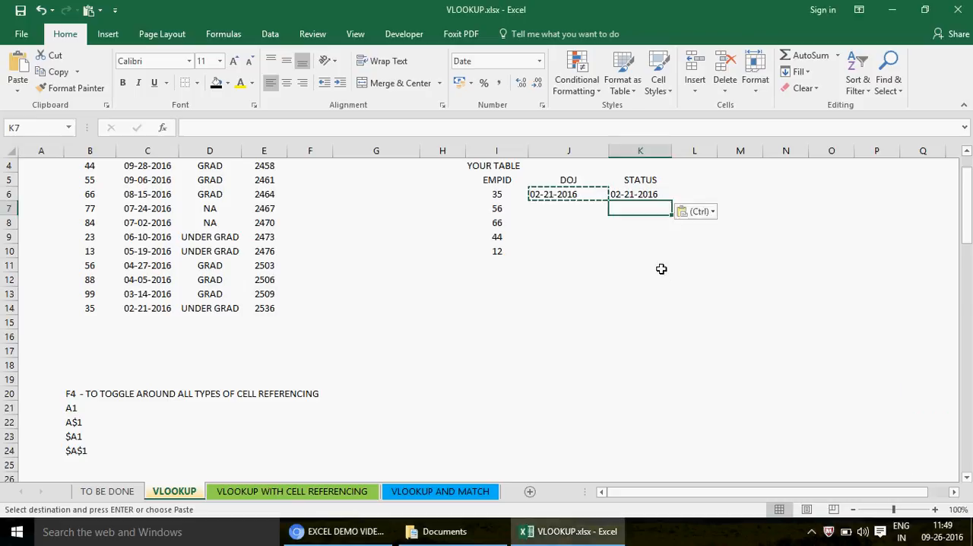
# - Change the column index in K6's VLOOKUP formula to 3
pyautogui.doubleClick(635, 195)
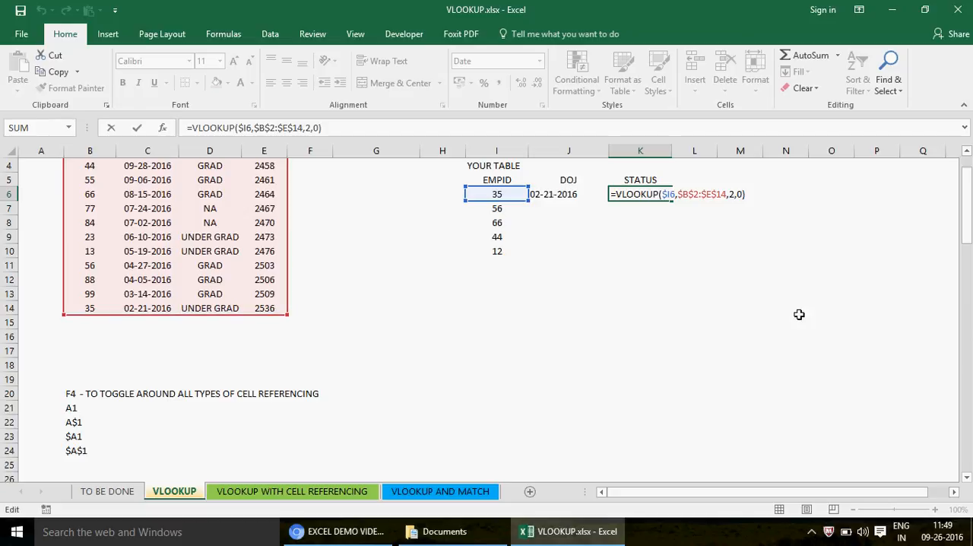
pyautogui.moveTo(966, 221); pyautogui.dragTo(967, 190)
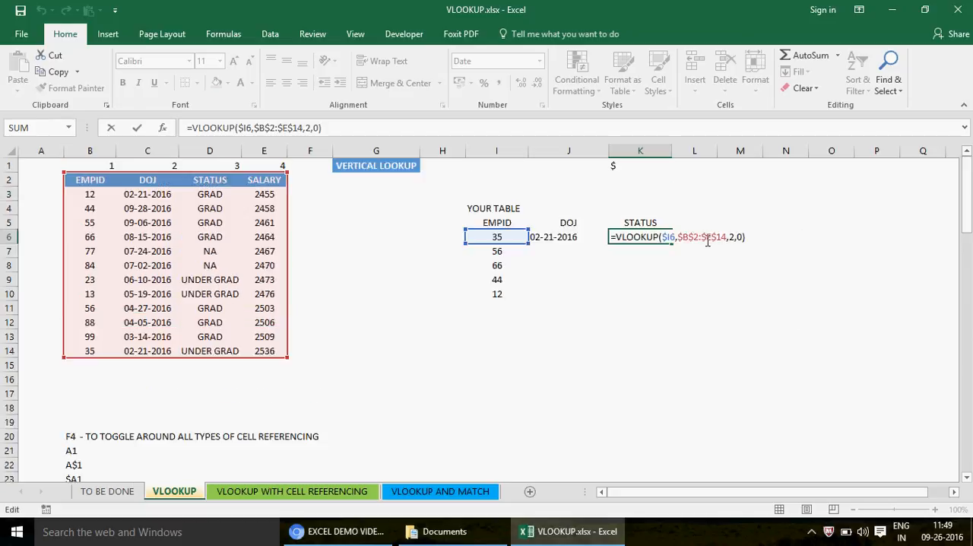
pyautogui.click(310, 128)
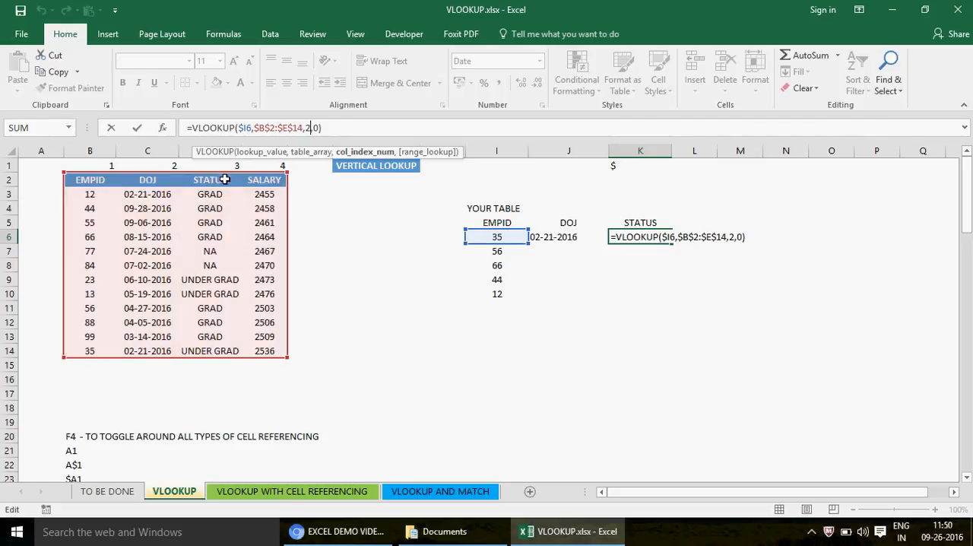
pyautogui.press('BackSpace')
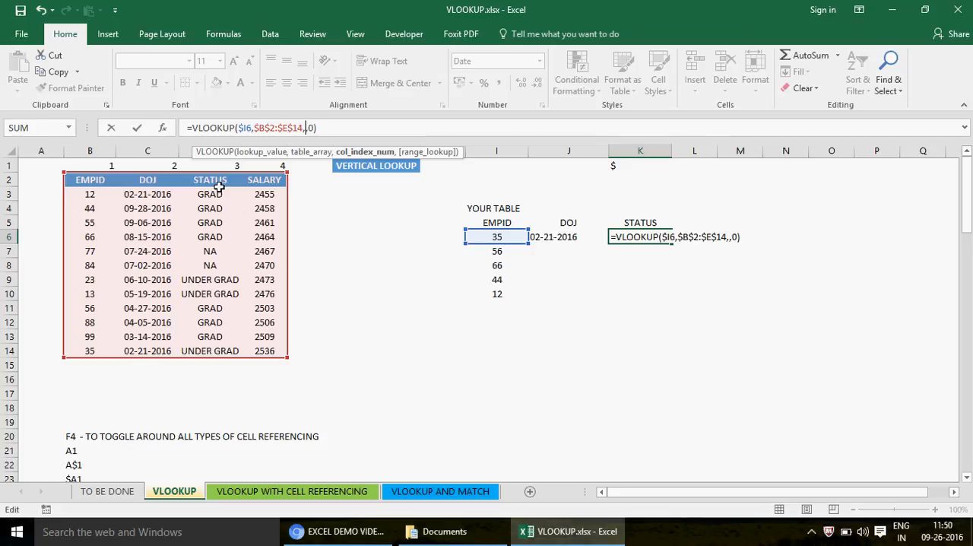
pyautogui.write('3')
pyautogui.press('Return')
# - Copy the DOJ and STATUS formulas in J6:K6 down to J7:K10
pyautogui.press('Up')
pyautogui.press('Left')
pyautogui.hotkey('shift', 'Right')
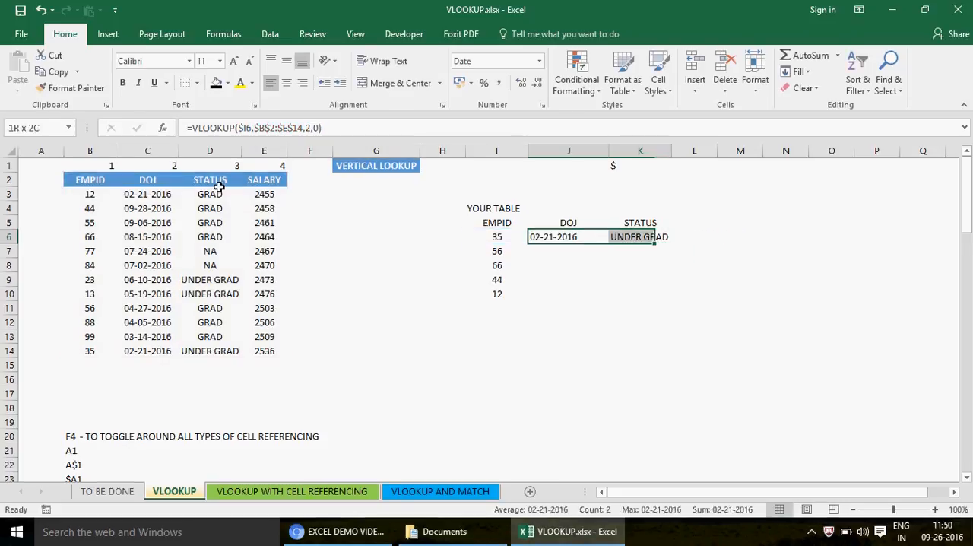
pyautogui.hotkey('ctrl', 'c')
pyautogui.press('Down')
pyautogui.hotkey('shift', 'Right')
pyautogui.hotkey('shift', 'Down')
pyautogui.hotkey('shift', 'Down')
pyautogui.hotkey('shift', 'Down')
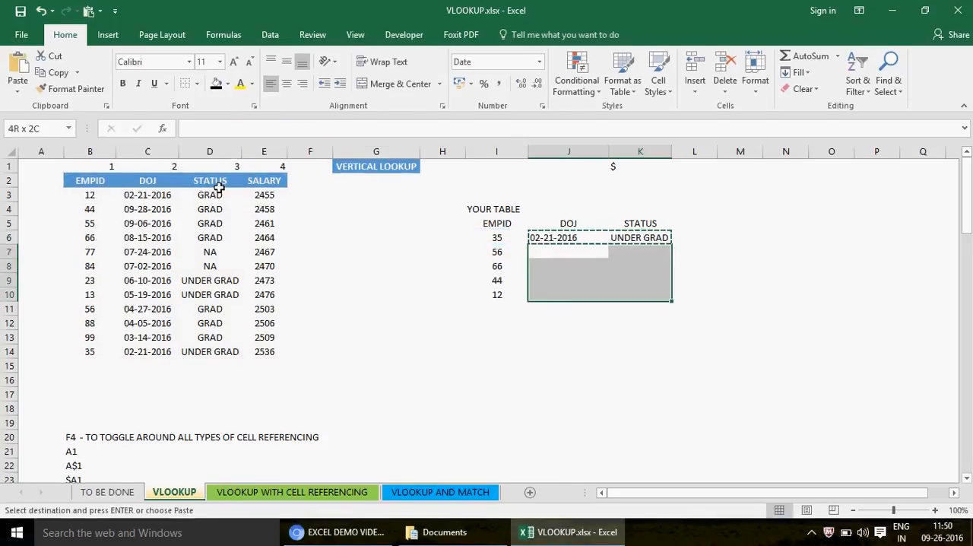
pyautogui.hotkey('ctrl', 'v')
# - Center the contents of the lookup table in I5:K10 horizontally
pyautogui.press('Down')
pyautogui.press('Up')
pyautogui.press('Up')
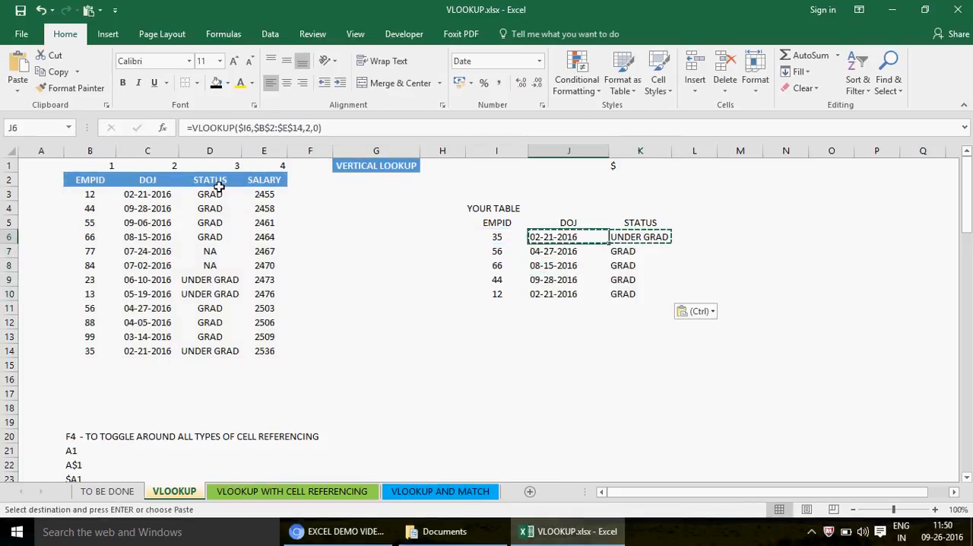
pyautogui.press('Up')
pyautogui.press('Left')
pyautogui.hotkey('shift', 'Right')
pyautogui.hotkey('shift', 'Right')
pyautogui.hotkey('shift', 'Down')
pyautogui.hotkey('shift', 'Down')
pyautogui.hotkey('shift', 'Down')
pyautogui.hotkey('shift', 'Down')
pyautogui.hotkey('shift', 'Down')
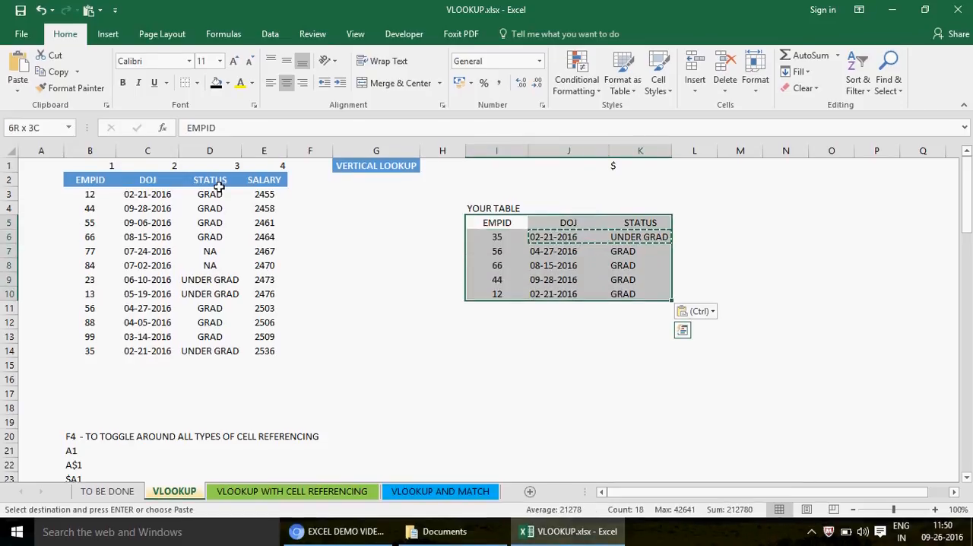
pyautogui.click(287, 83)
pyautogui.click(287, 83)
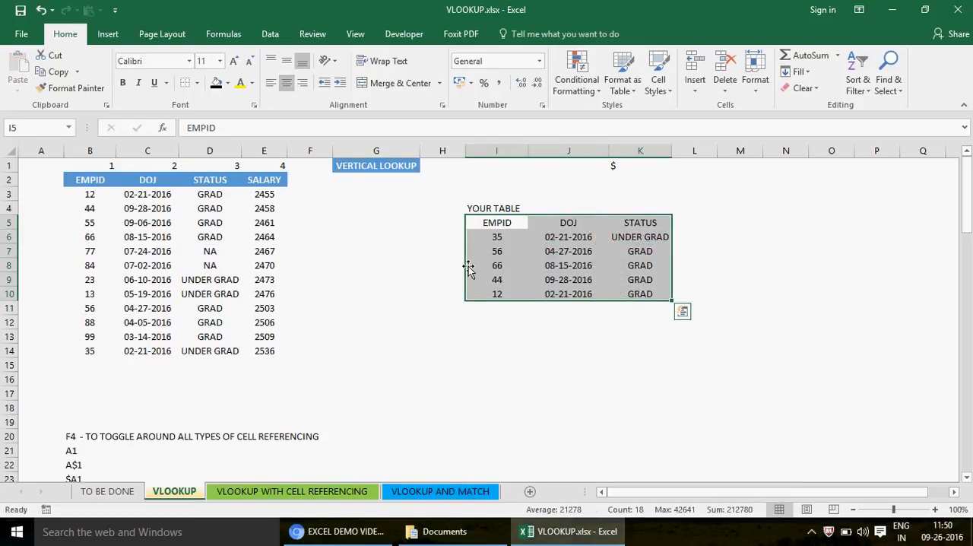
# - Change the EMPID in I7 to 84 to test the lookup
pyautogui.click(500, 282)
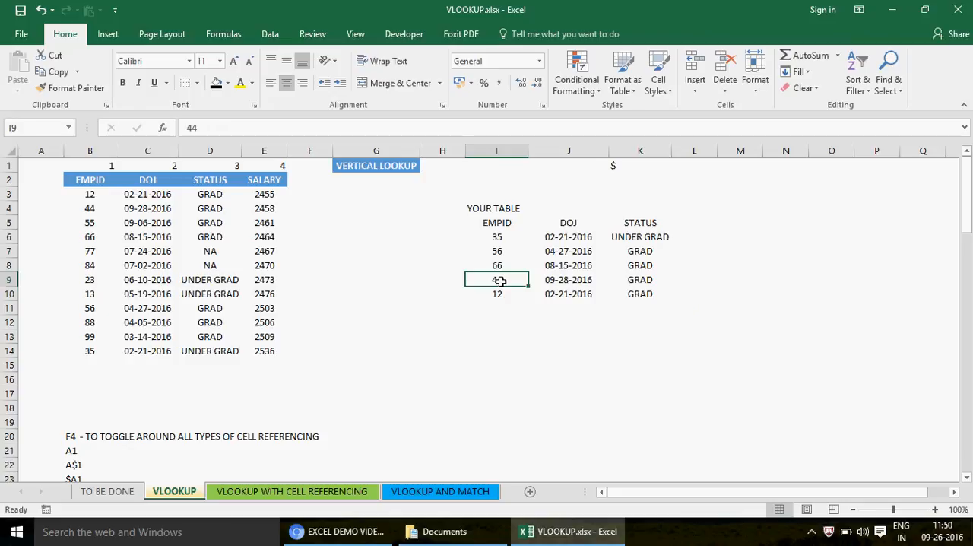
pyautogui.press('Up')
pyautogui.press('Up')
pyautogui.press('Up')
pyautogui.press('Down')
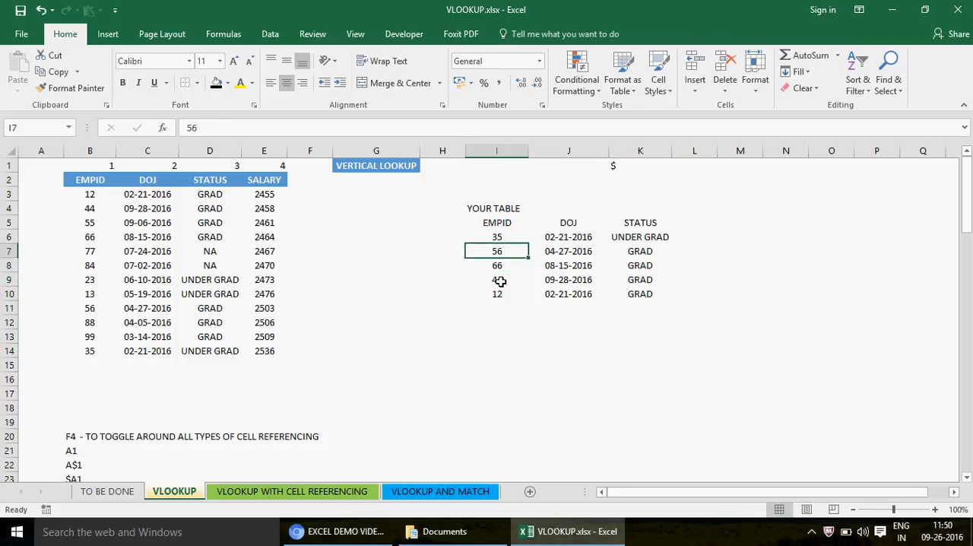
pyautogui.write('84')
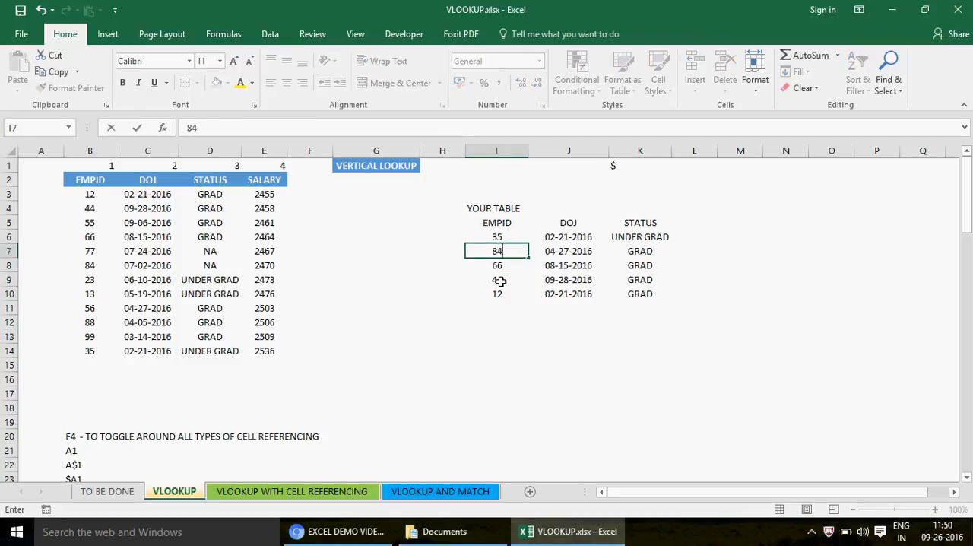
pyautogui.press('Return')
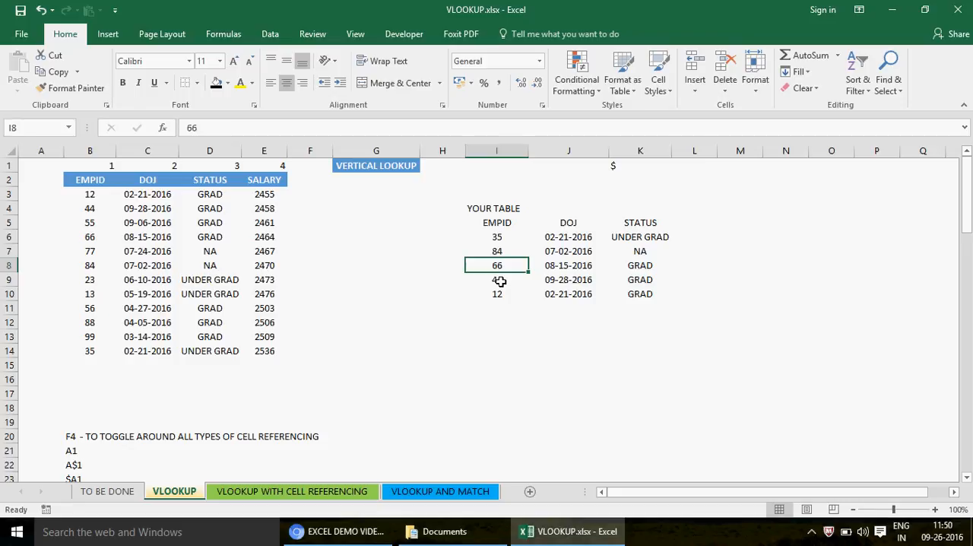
# - Change the EMPID in I9 to 13
pyautogui.press('Down')
pyautogui.write('1')
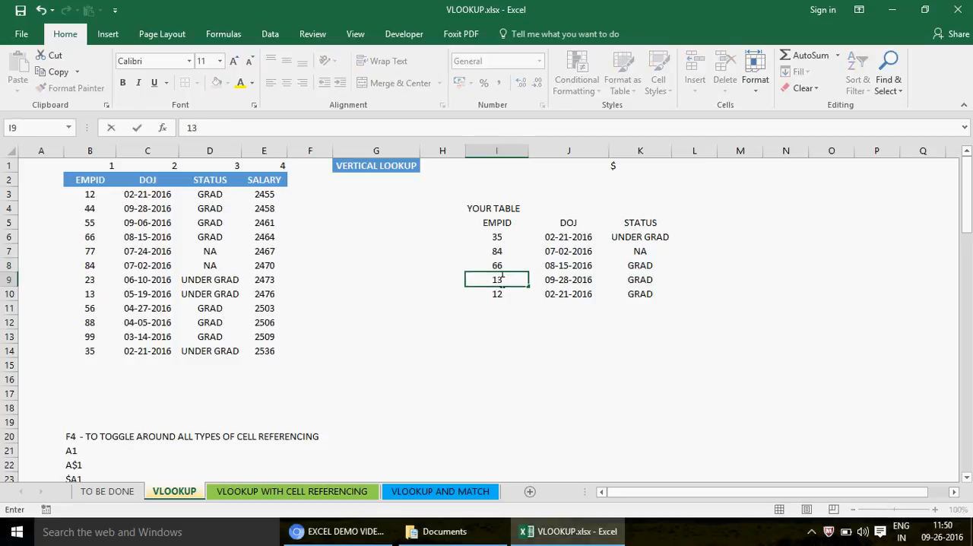
pyautogui.write('3')
pyautogui.press('Return')
# - Review the EMPIDs in I6:I10 and their DOJ and STATUS lookup results in J6:K10
pyautogui.click(499, 280)
pyautogui.moveTo(497, 237); pyautogui.dragTo(500, 282)
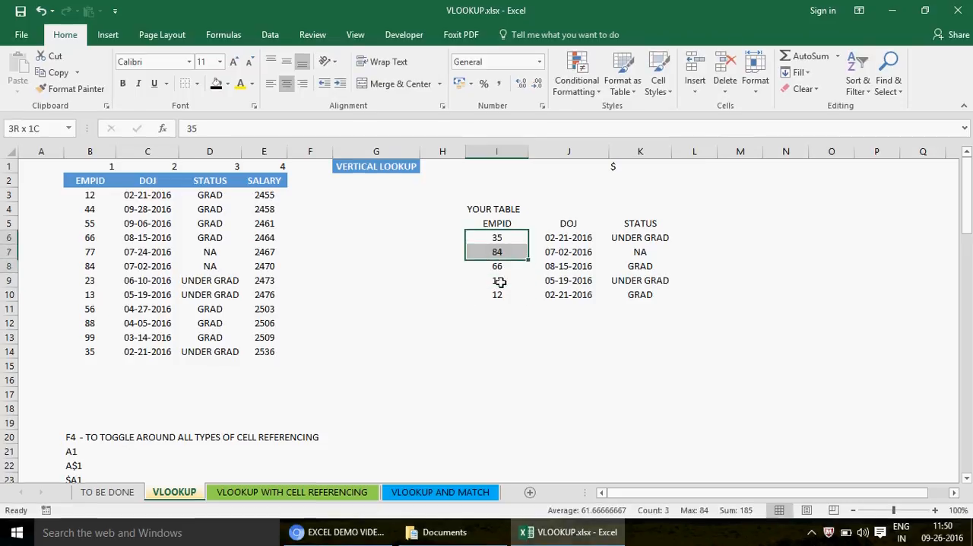
pyautogui.hotkey('shift', 'Down')
pyautogui.hotkey('shift', 'Down')
pyautogui.press('Right')
pyautogui.press('Right')
pyautogui.press('Left')
pyautogui.hotkey('shift', 'Right')
pyautogui.hotkey('shift', 'Down')
pyautogui.hotkey('shift', 'Down')
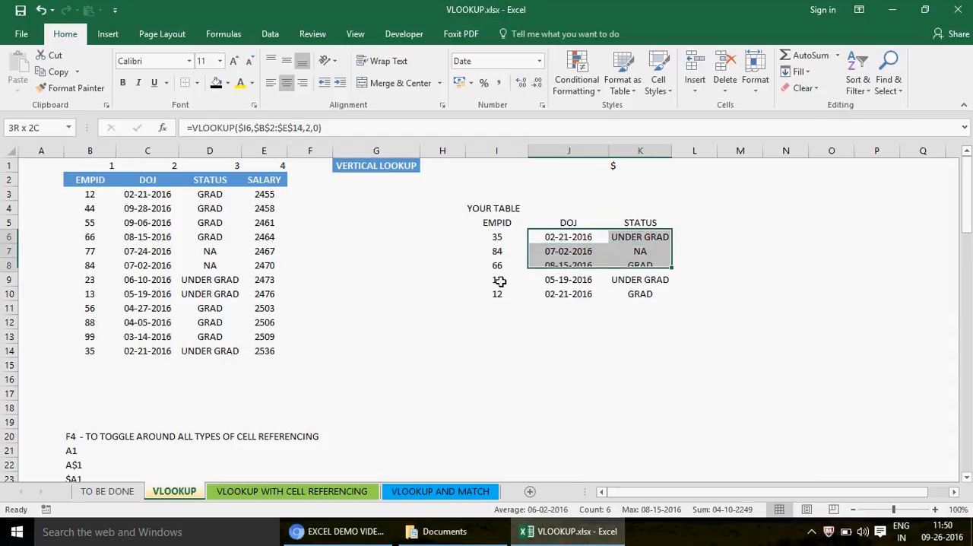
pyautogui.hotkey('shift', 'Down')
pyautogui.hotkey('shift', 'Down')
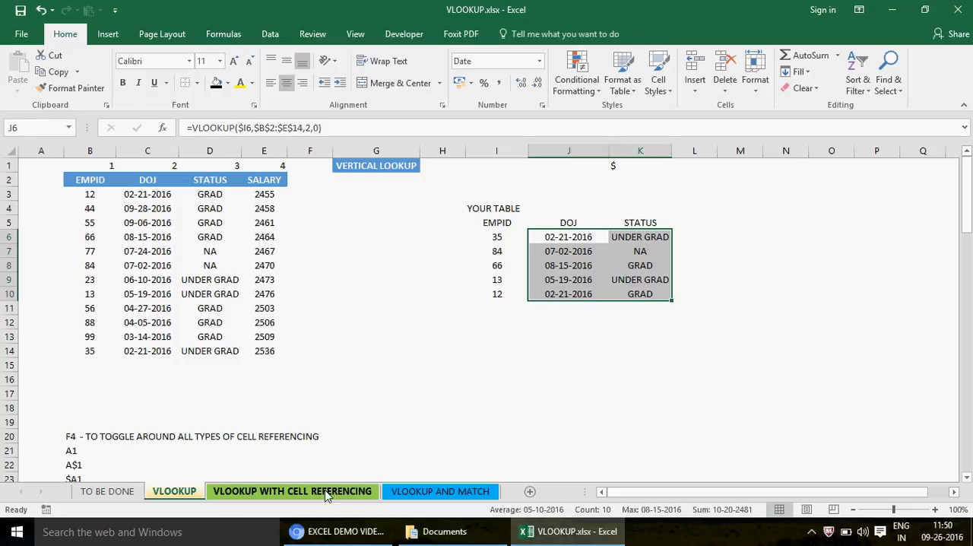
pyautogui.click(508, 220)
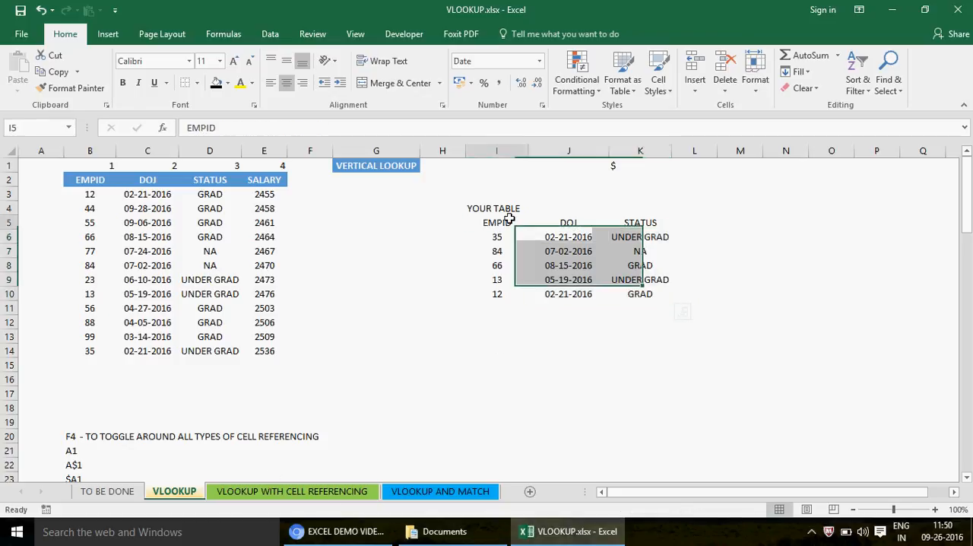
pyautogui.keyDown('shift'); pyautogui.click(643, 294); pyautogui.keyUp('shift')
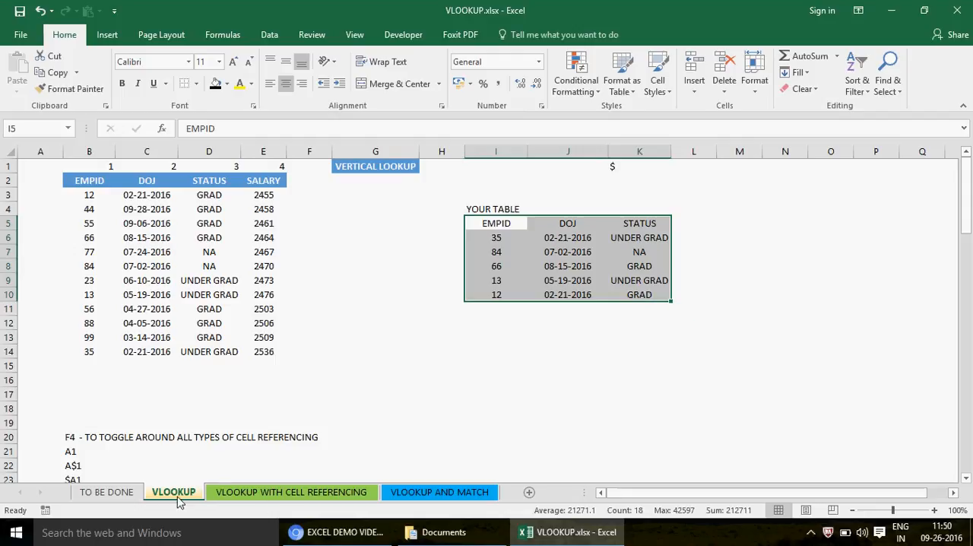
# - Delete the VLOOKUP WITH CELL REFERENCING sheet permanently
pyautogui.click(277, 494)
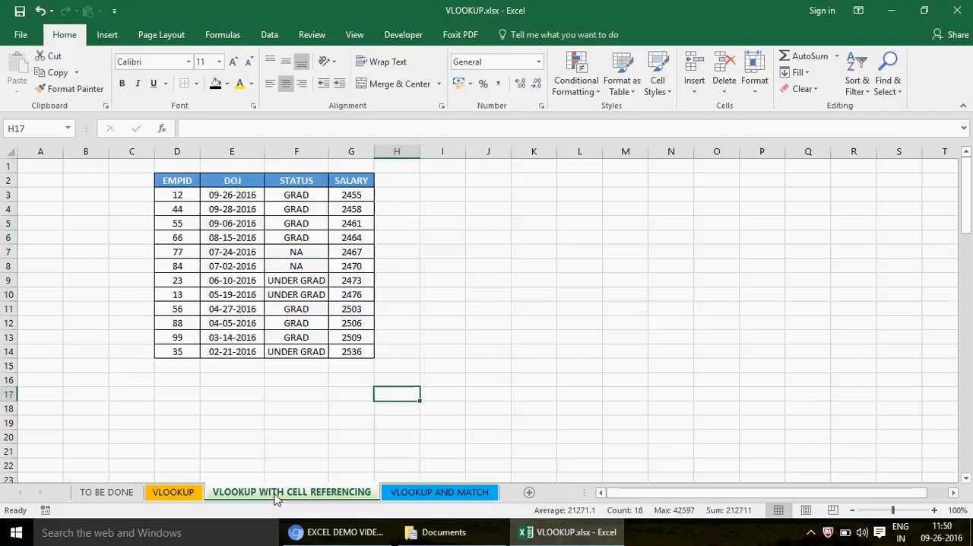
pyautogui.rightClick(278, 494)
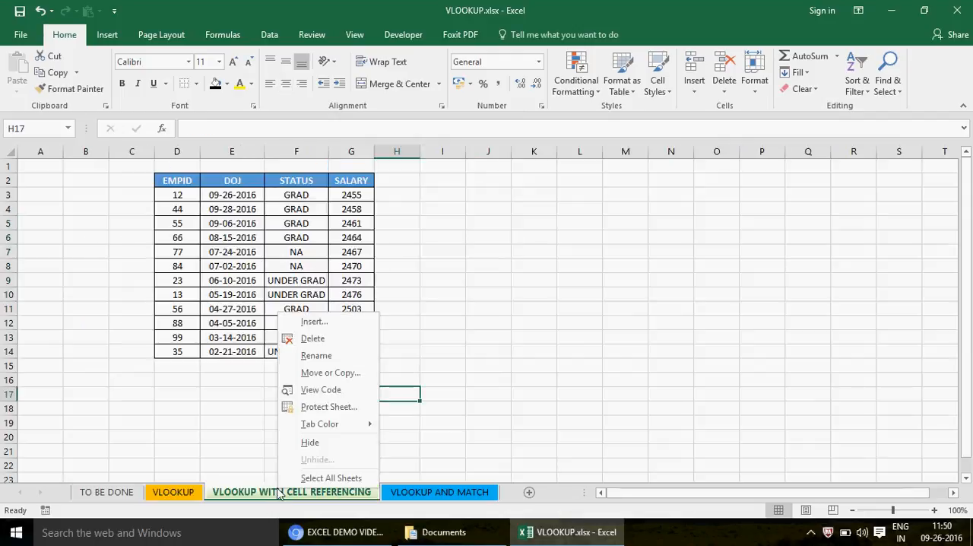
pyautogui.click(318, 340)
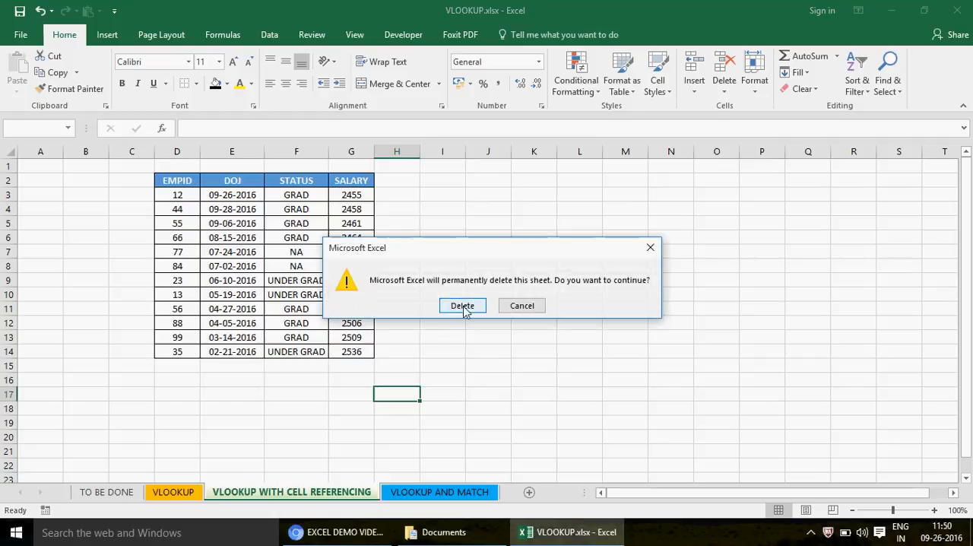
pyautogui.click(461, 305)
# - Create a copy of the VLOOKUP sheet within the same workbook, placed before the VLOOKUP AND MATCH sheet
pyautogui.click(174, 492)
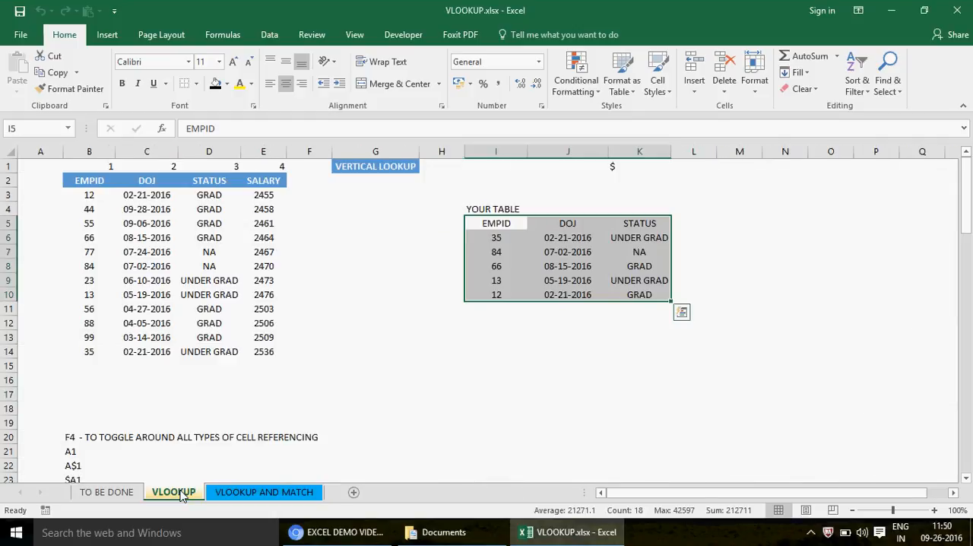
pyautogui.rightClick(179, 492)
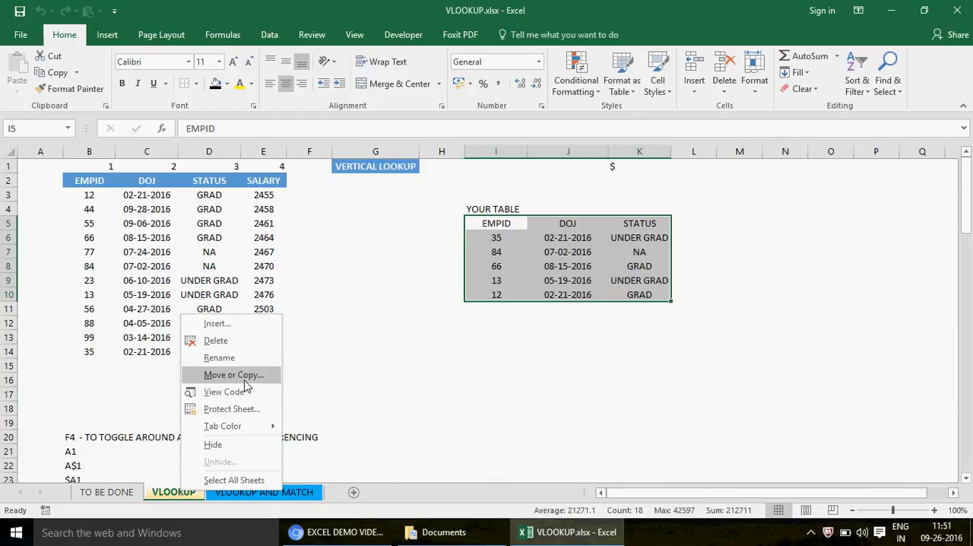
pyautogui.click(239, 376)
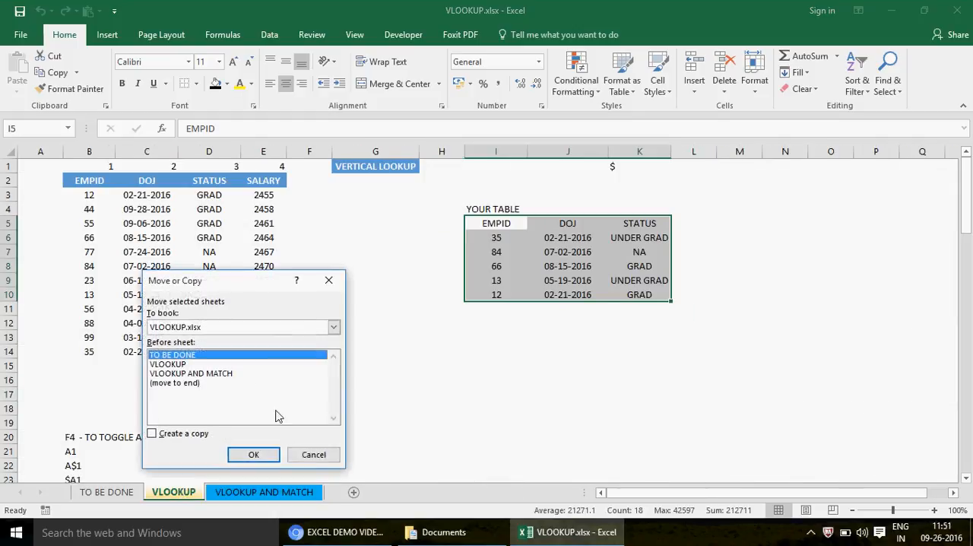
pyautogui.click(182, 435)
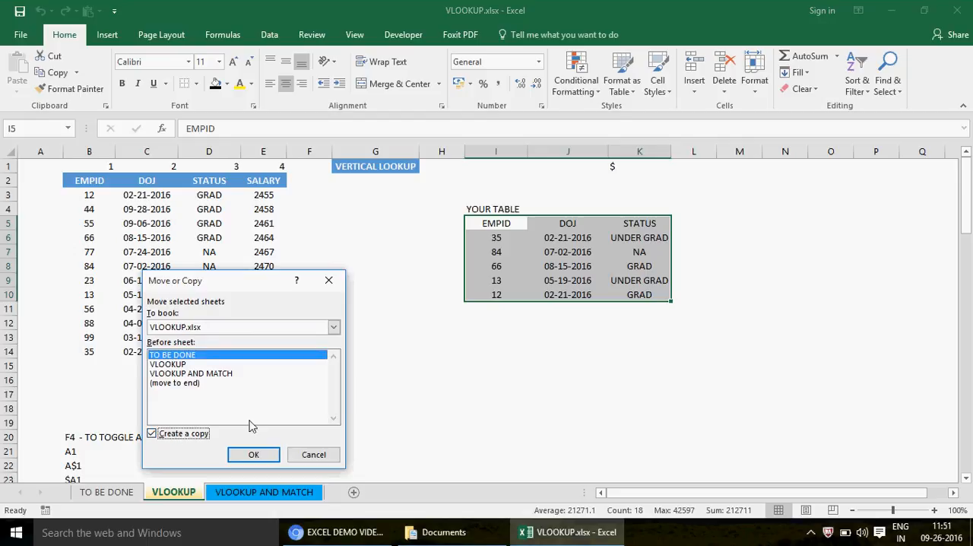
pyautogui.click(191, 374)
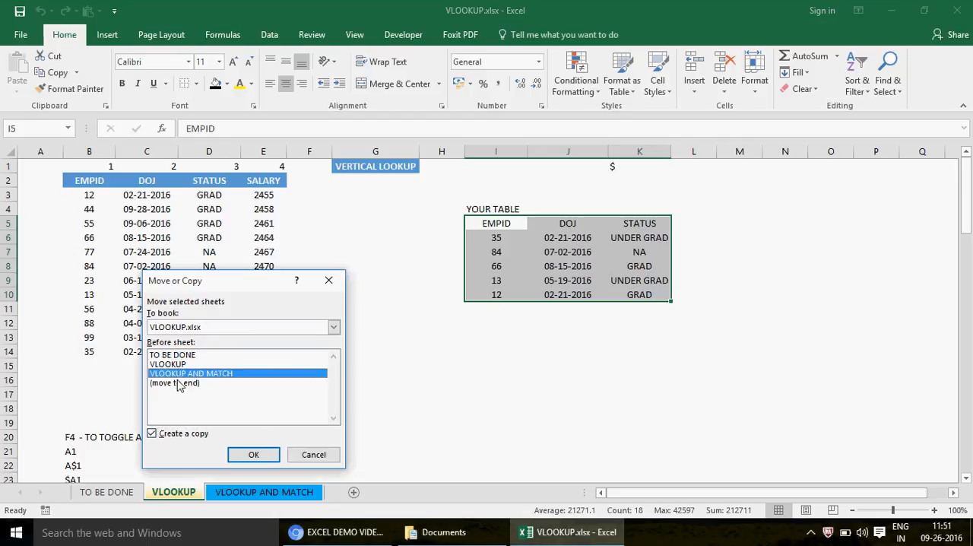
pyautogui.click(254, 455)
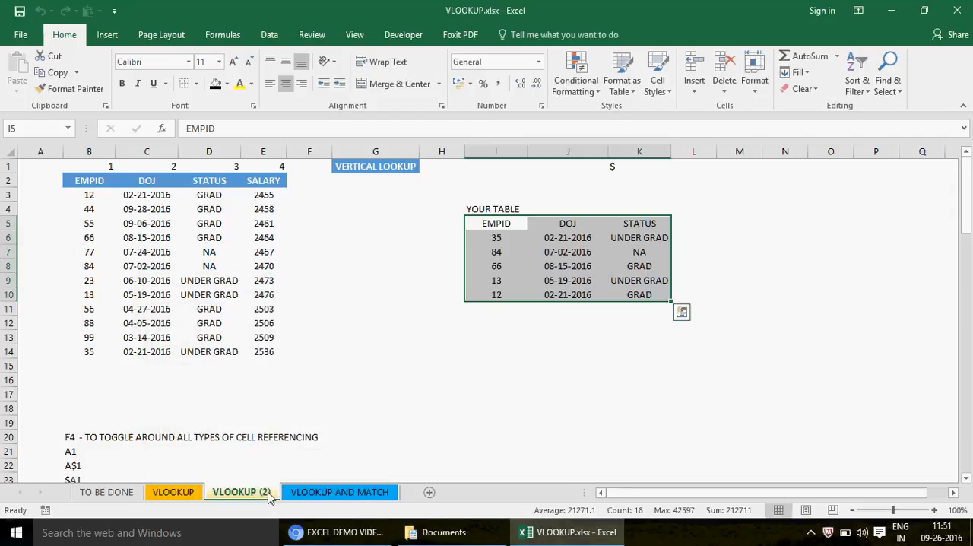
# - Rename the copied VLOOKUP sheet to VLOOKUP CELL REFERENCING
pyautogui.doubleClick(264, 495)
pyautogui.click(271, 492)
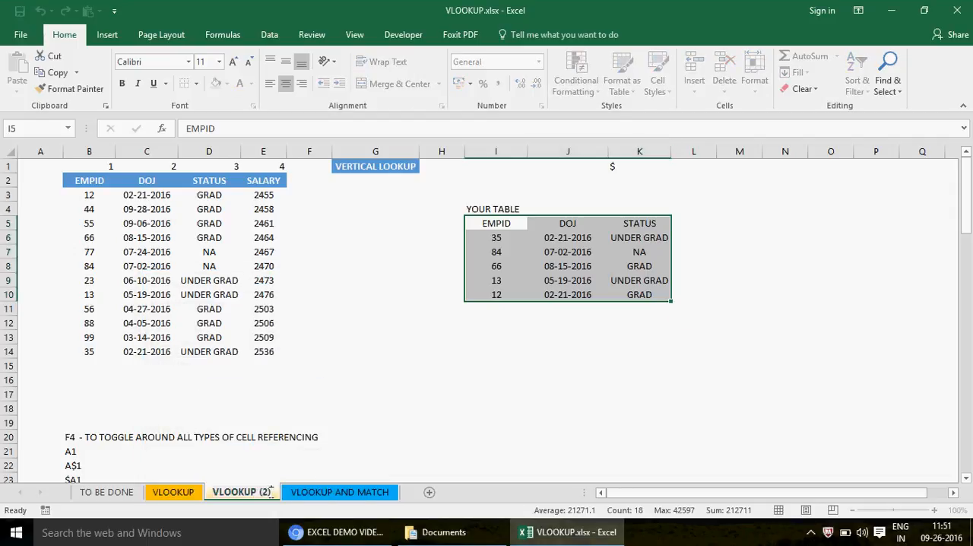
pyautogui.press('BackSpace')
pyautogui.press('BackSpace')
pyautogui.press('BackSpace')
pyautogui.write('CELL REFEREC')
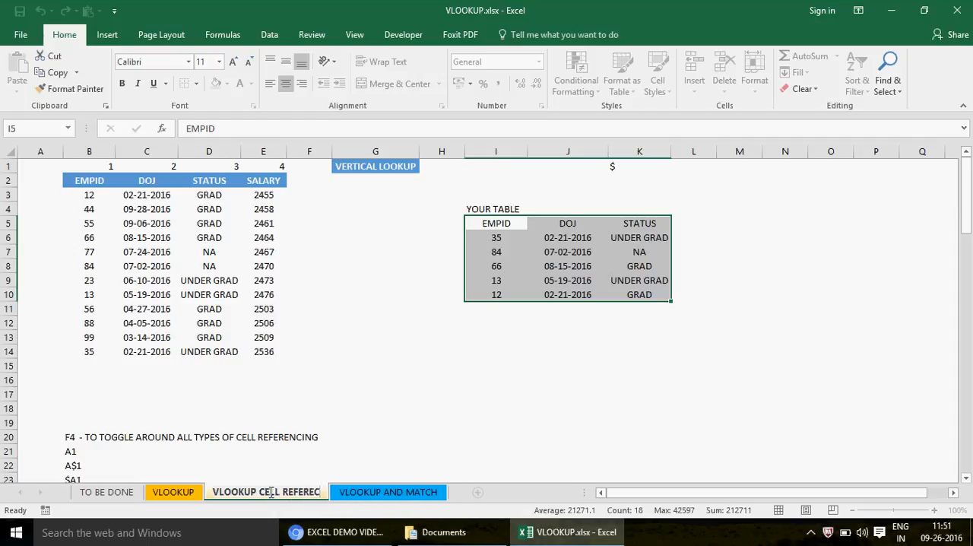
pyautogui.press('BackSpace')
pyautogui.write('NCING')
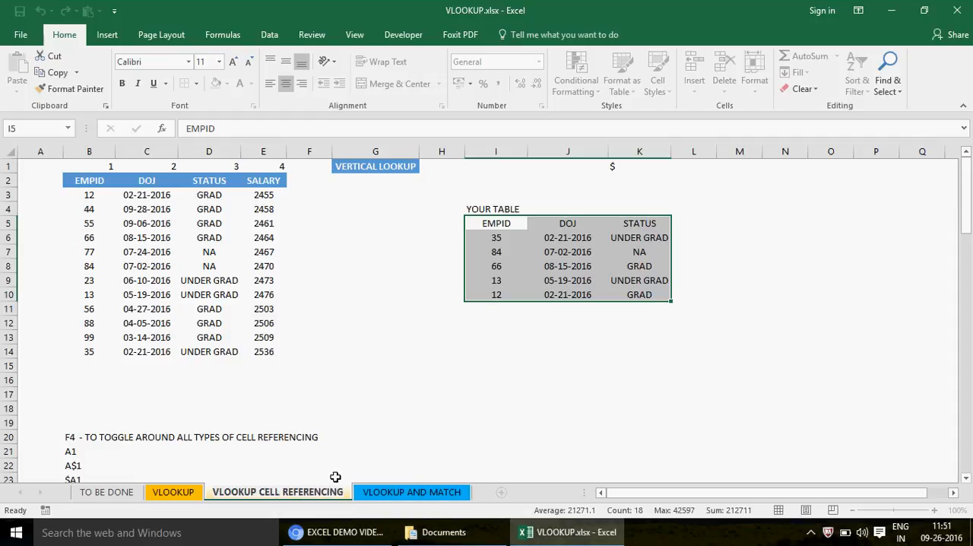
pyautogui.click(593, 391)
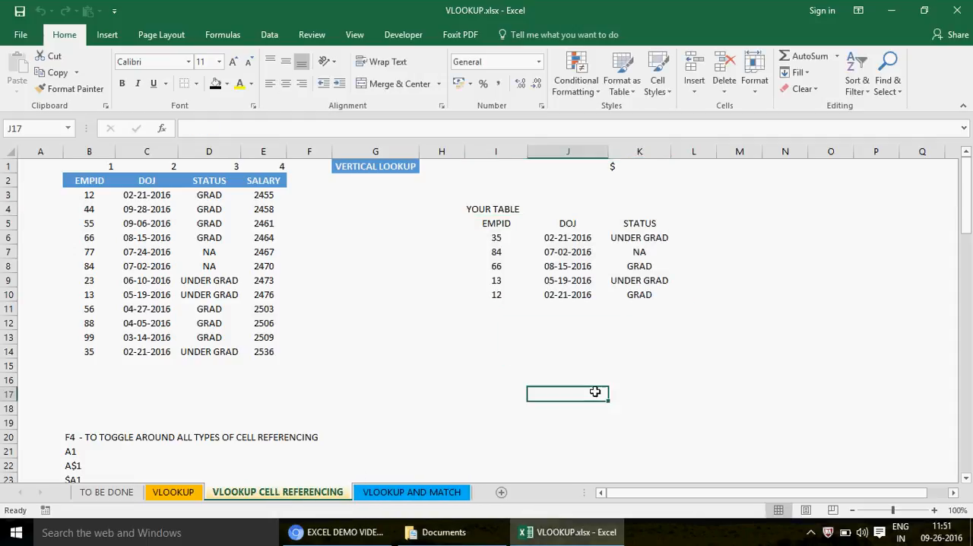
# - Inspect the VLOOKUP formulas for DOJ and STATUS in J6 and K6
pyautogui.click(582, 238)
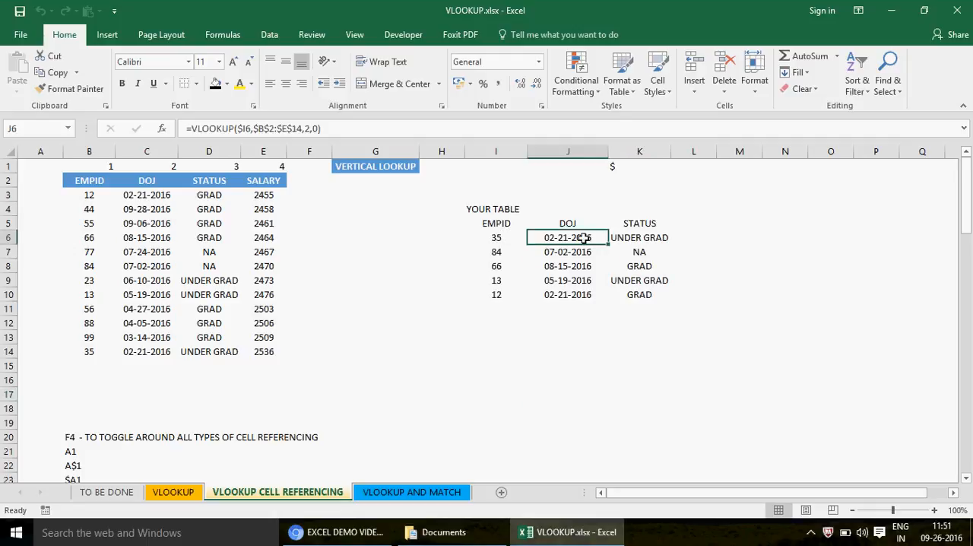
pyautogui.press('Right')
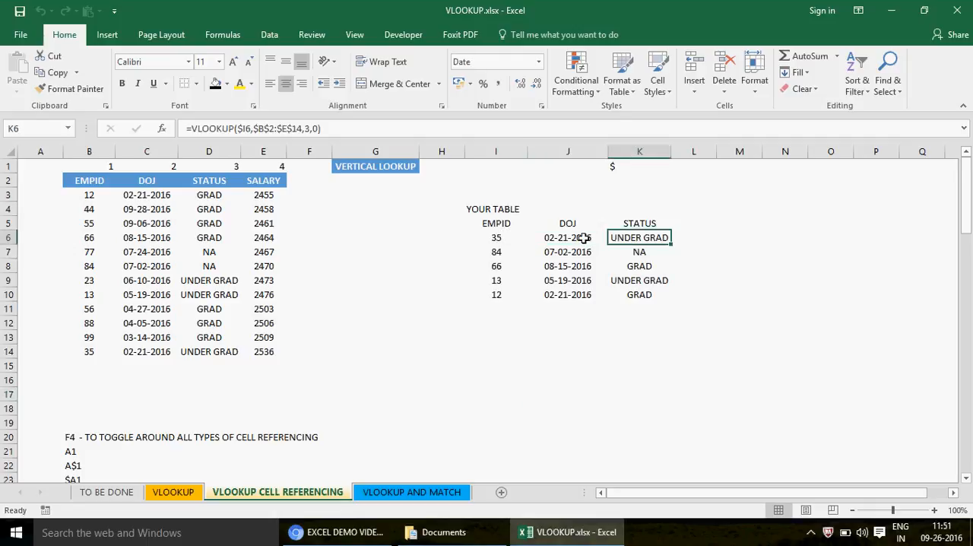
pyautogui.press('Left')
pyautogui.hotkey('shift', 'Right')
pyautogui.press('Right')
pyautogui.press('Left')
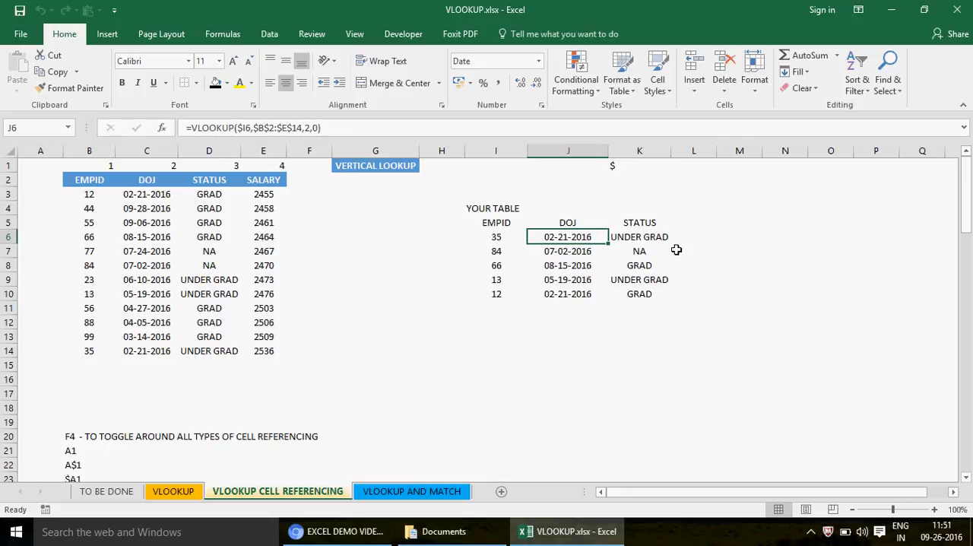
# - Add a SALARY header in L5, beside the STATUS header of the lookup table
pyautogui.click(643, 238)
pyautogui.press('Up')
pyautogui.press('Right')
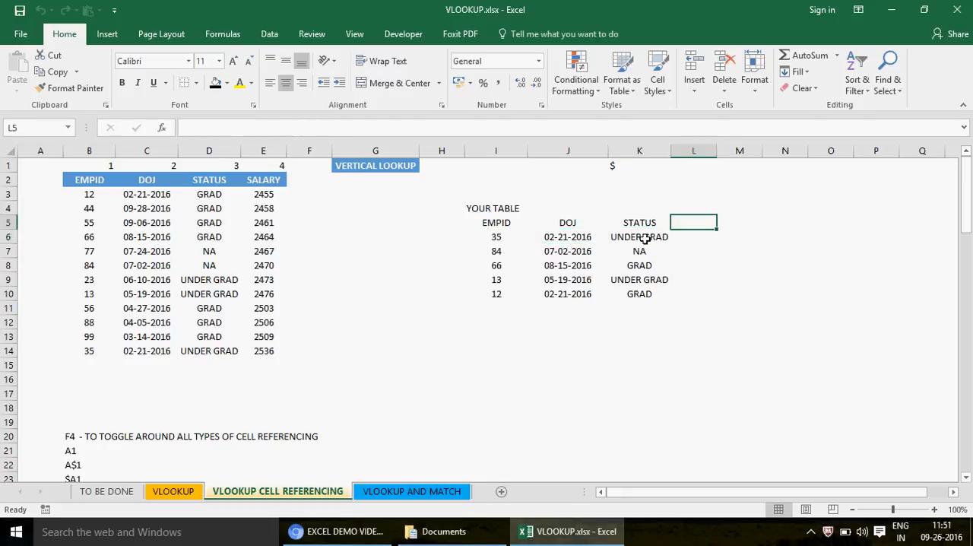
pyautogui.write('SLALARY')
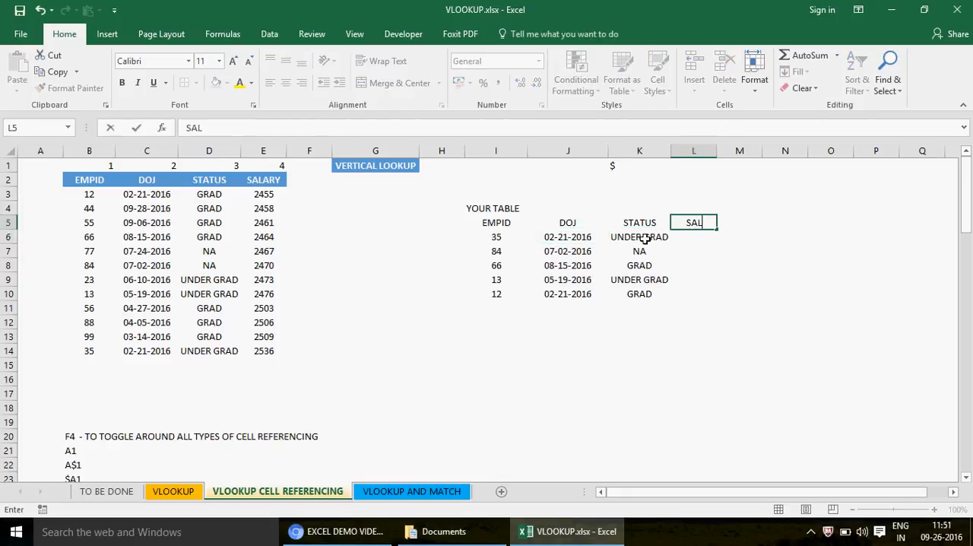
pyautogui.press('Return')
pyautogui.press('Up')
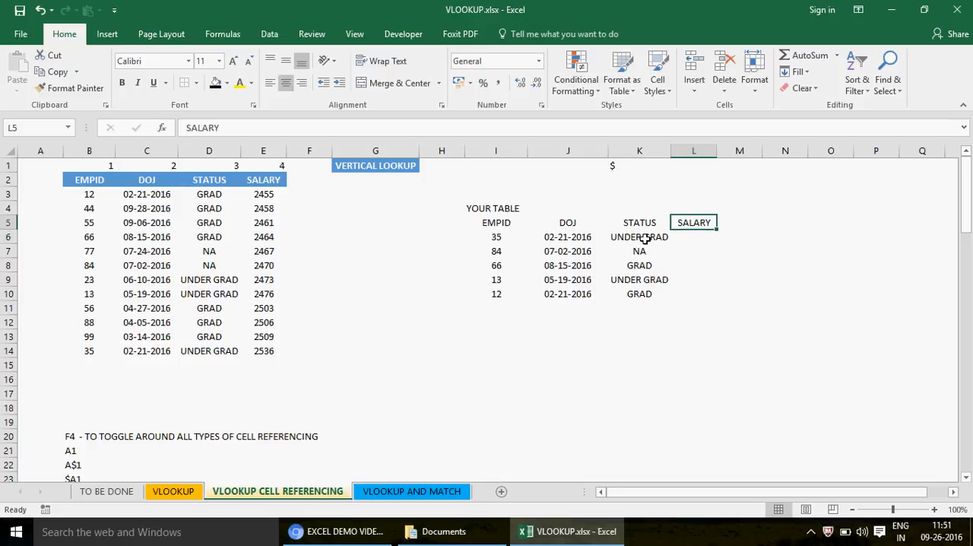
# - Apply all borders to the lookup table in I5:L10, including the empty SALARY column
pyautogui.press('Left')
pyautogui.press('Left')
pyautogui.press('Left')
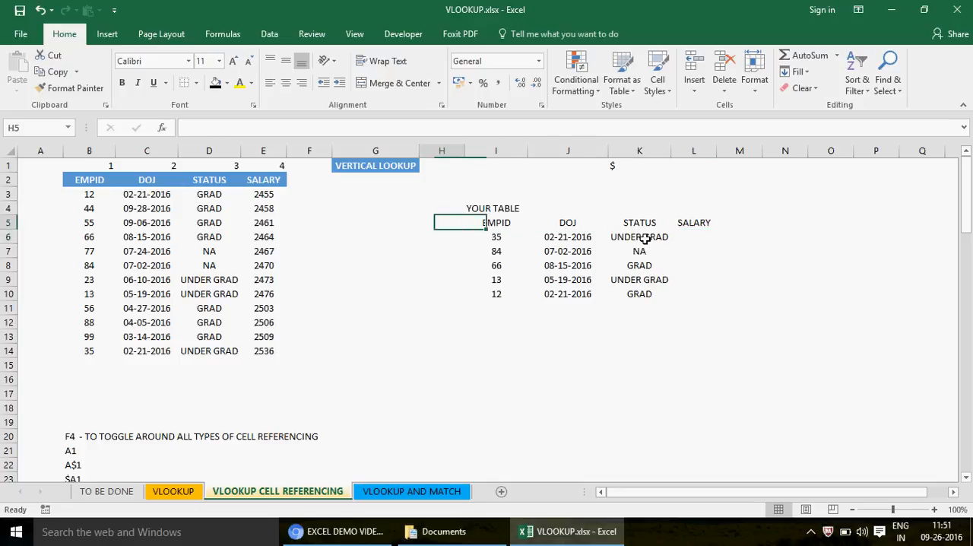
pyautogui.press('Right')
pyautogui.hotkey('shift', 'Right')
pyautogui.hotkey('shift', 'Right')
pyautogui.hotkey('shift', 'Right')
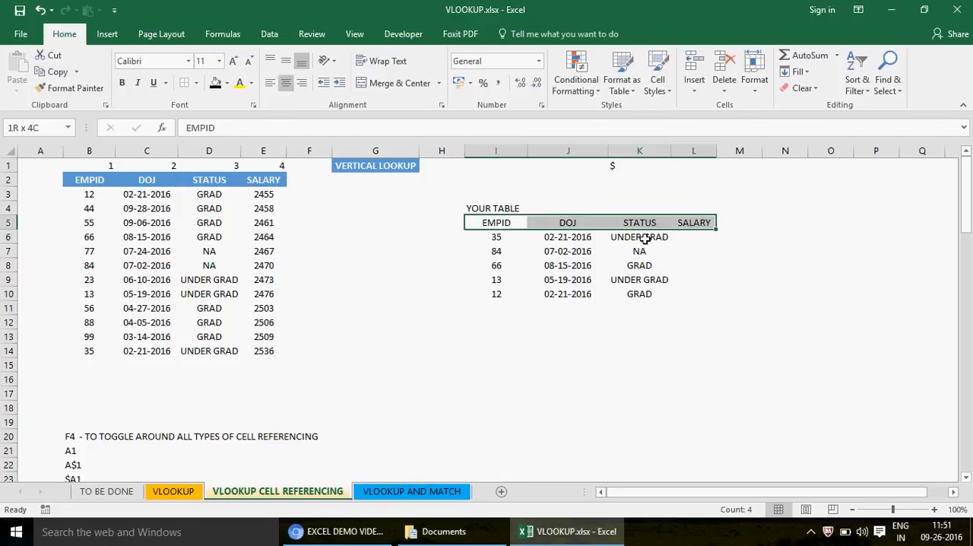
pyautogui.hotkey('shift', 'Down')
pyautogui.hotkey('shift', 'Down')
pyautogui.hotkey('shift', 'Down')
pyautogui.hotkey('shift', 'Down')
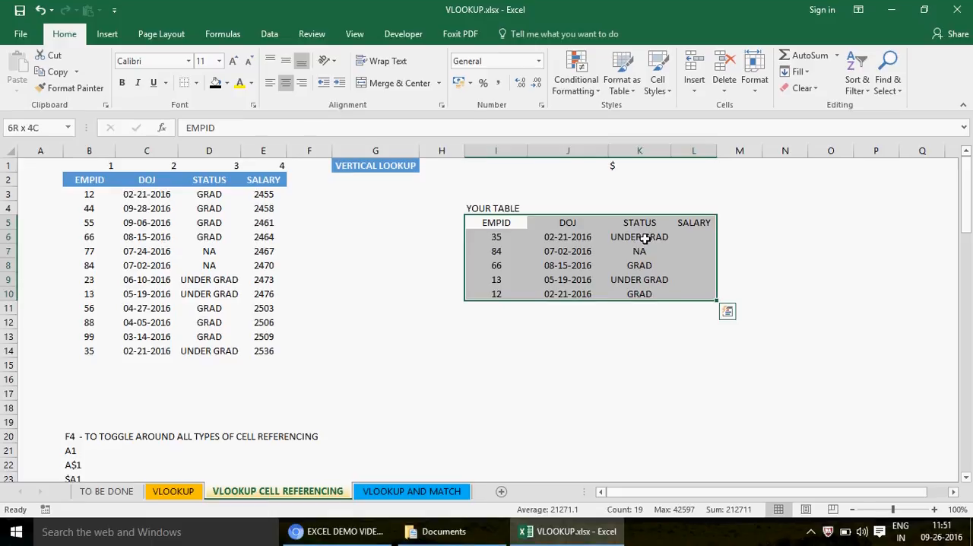
pyautogui.click(195, 83)
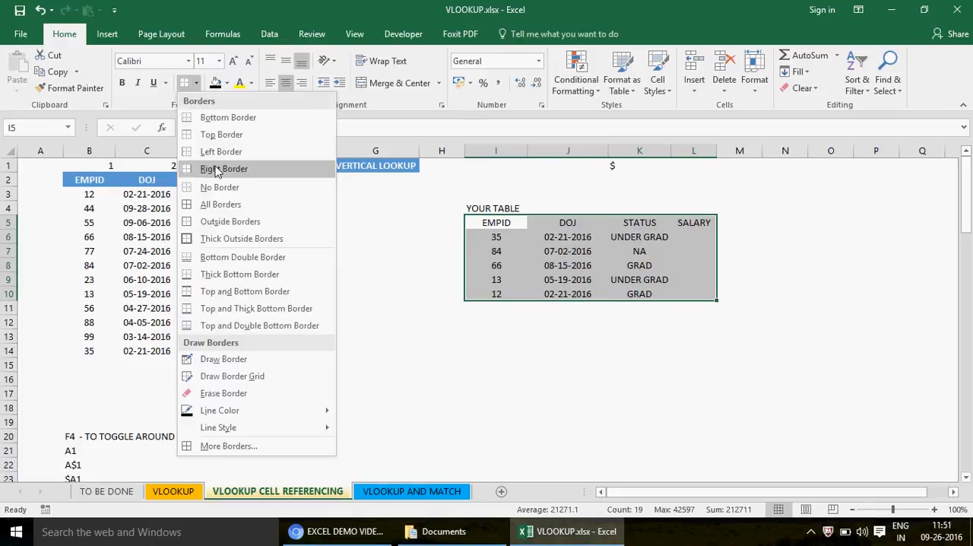
pyautogui.click(194, 205)
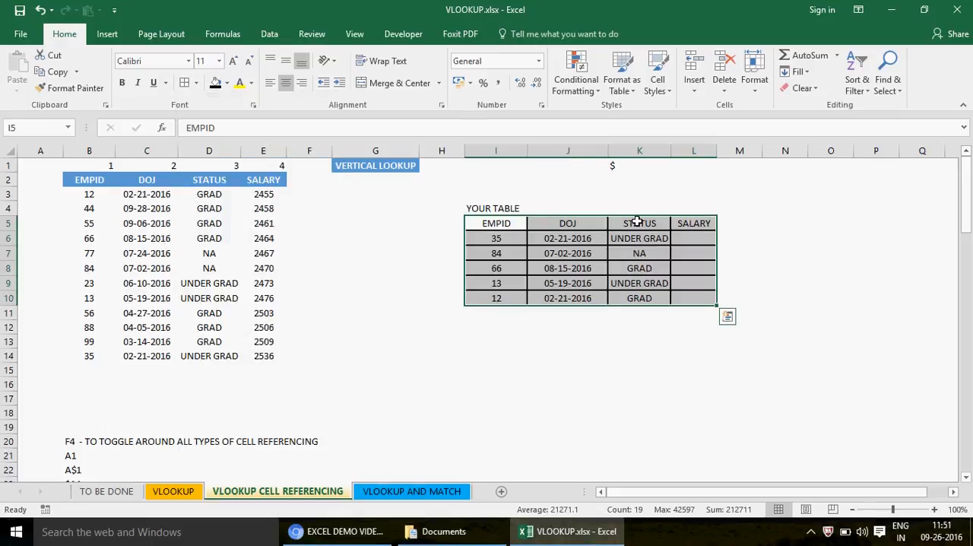
# - Change the border line style to fine dotted and draw it over some of the lookup table's cell edges
pyautogui.click(197, 84)
pyautogui.moveTo(247, 414)
pyautogui.moveTo(228, 428)
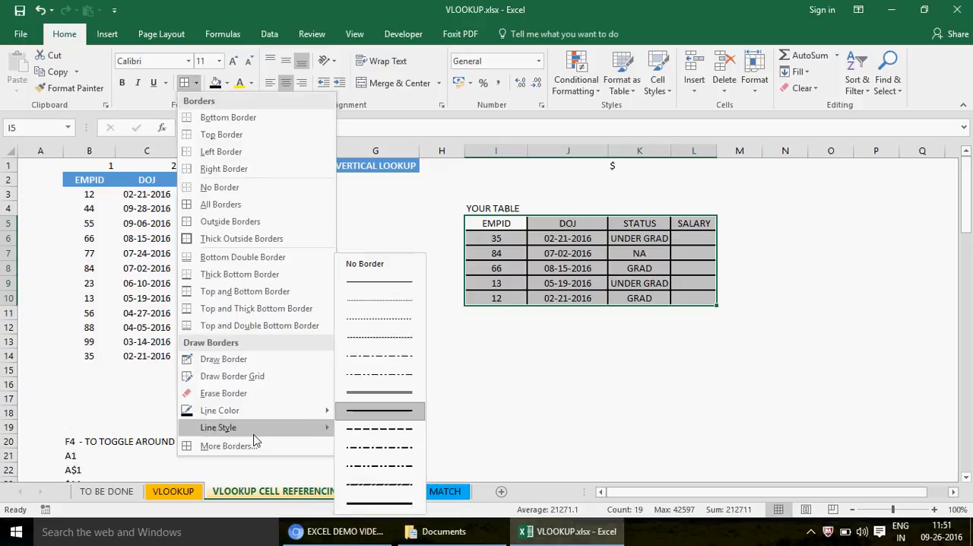
pyautogui.click(383, 301)
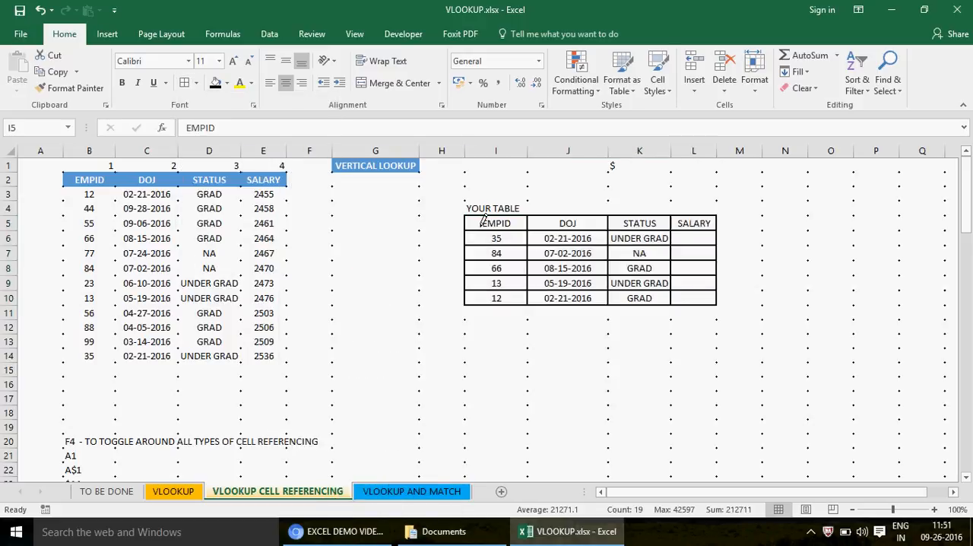
pyautogui.moveTo(469, 228)
pyautogui.mouseDown()
pyautogui.moveTo(631, 219)
pyautogui.moveTo(538, 246)
pyautogui.mouseUp()
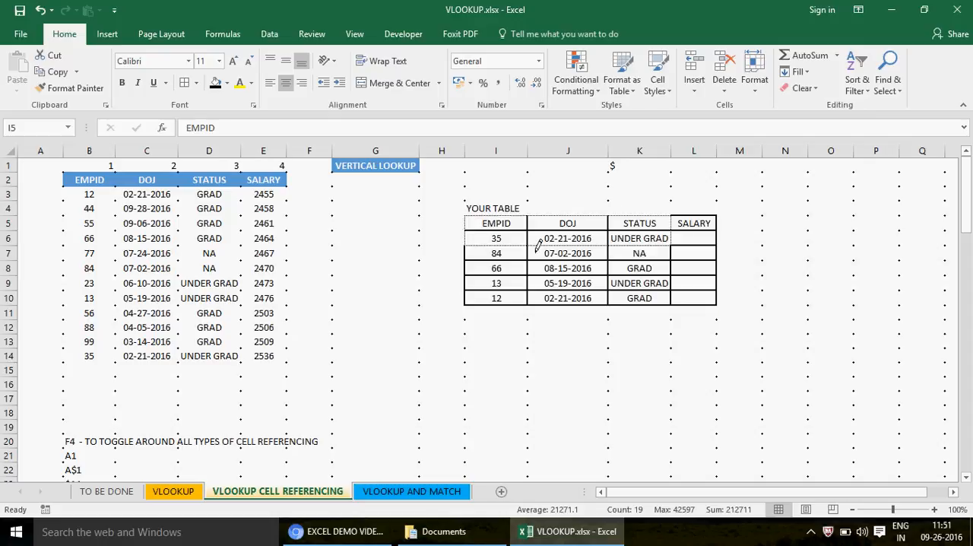
pyautogui.moveTo(477, 255)
pyautogui.mouseDown()
pyautogui.moveTo(684, 256)
pyautogui.moveTo(490, 276)
pyautogui.mouseUp()
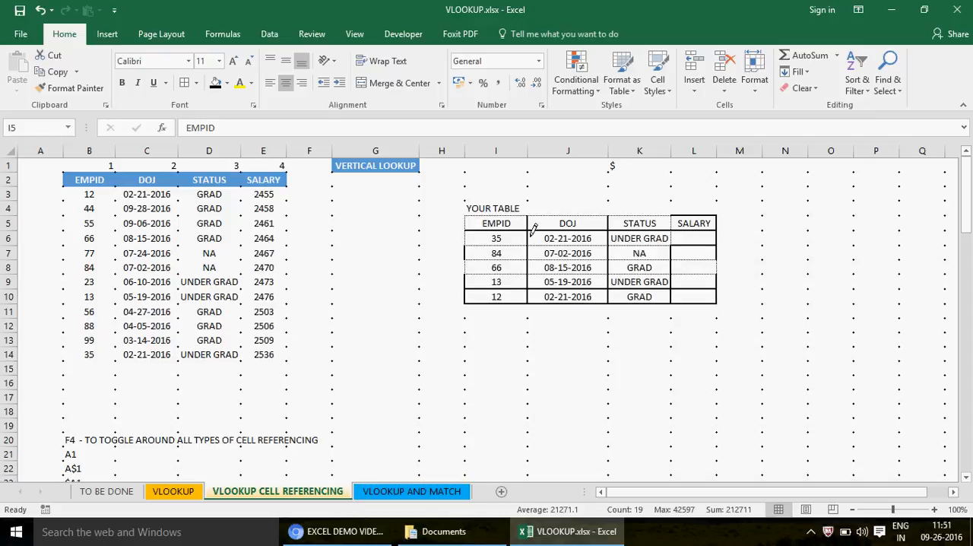
pyautogui.press('Escape')
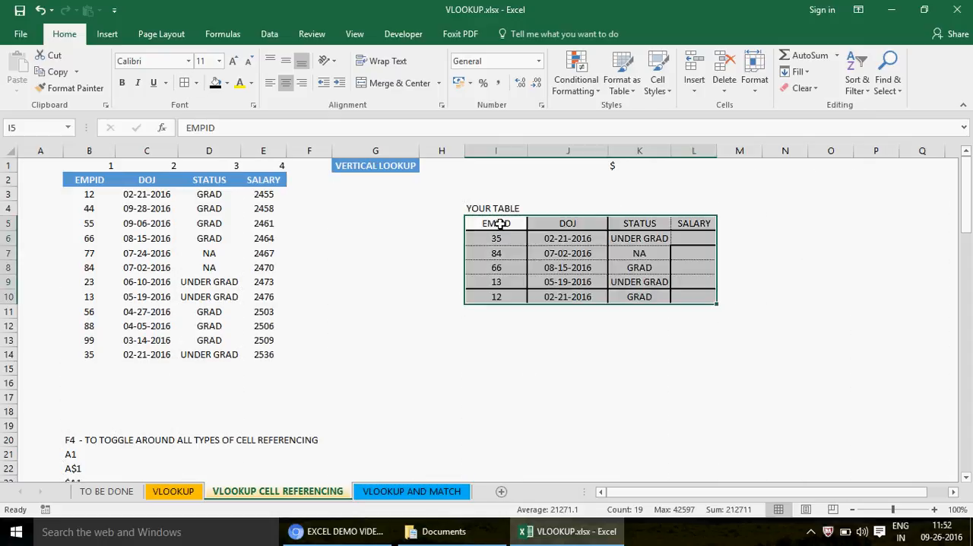
# - Apply all borders to I5:L10 in the dotted line style and widen column L
pyautogui.click(184, 83)
pyautogui.click(770, 249)
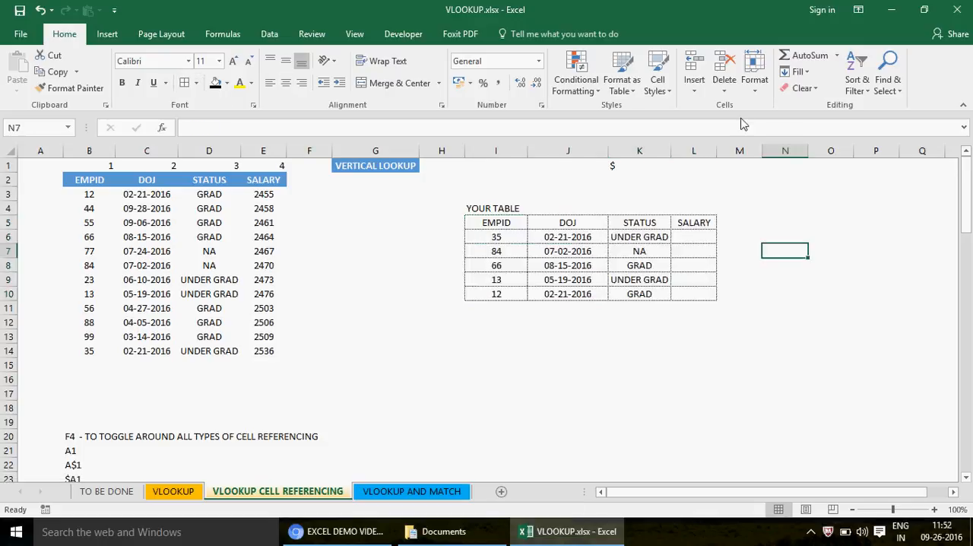
pyautogui.moveTo(711, 151); pyautogui.dragTo(746, 151)
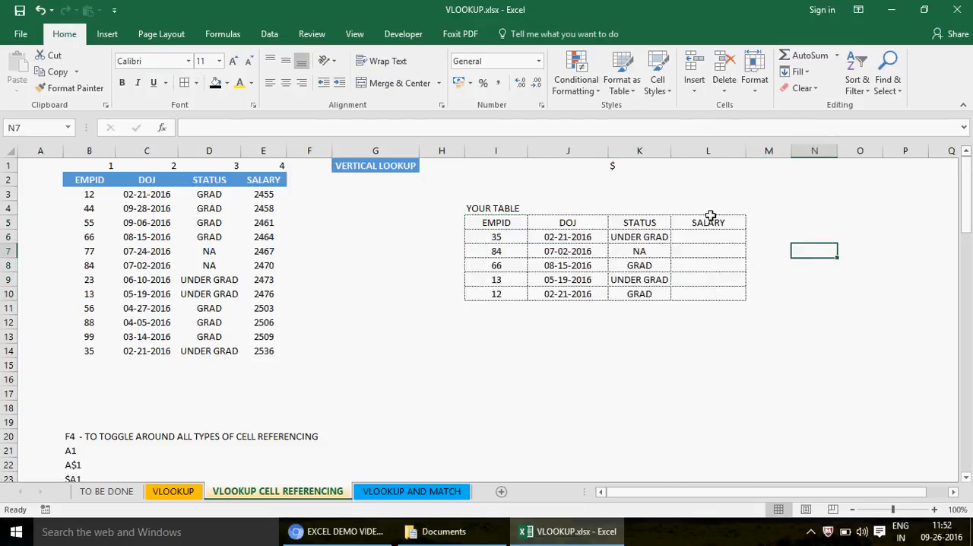
# - Examine the VLOOKUP formulas in J6 and K6 of the lookup table beside the empty SALARY cell
pyautogui.click(720, 219)
pyautogui.press('Down')
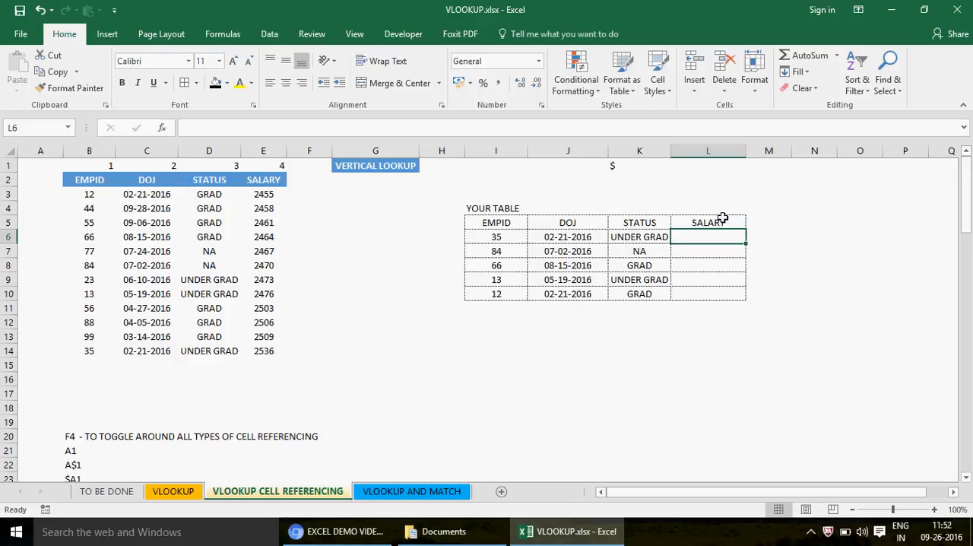
pyautogui.press('Left')
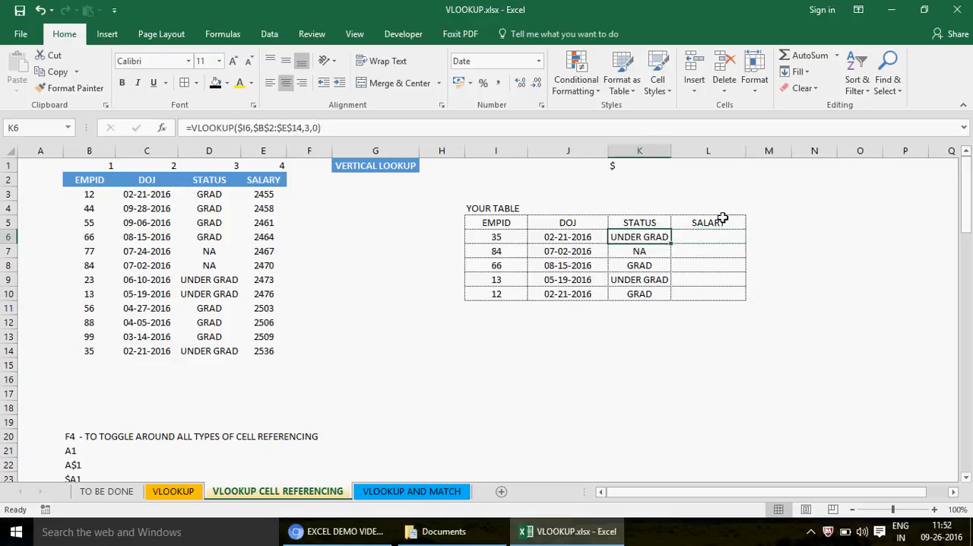
pyautogui.press('Left')
pyautogui.press('Right')
pyautogui.press('Right')
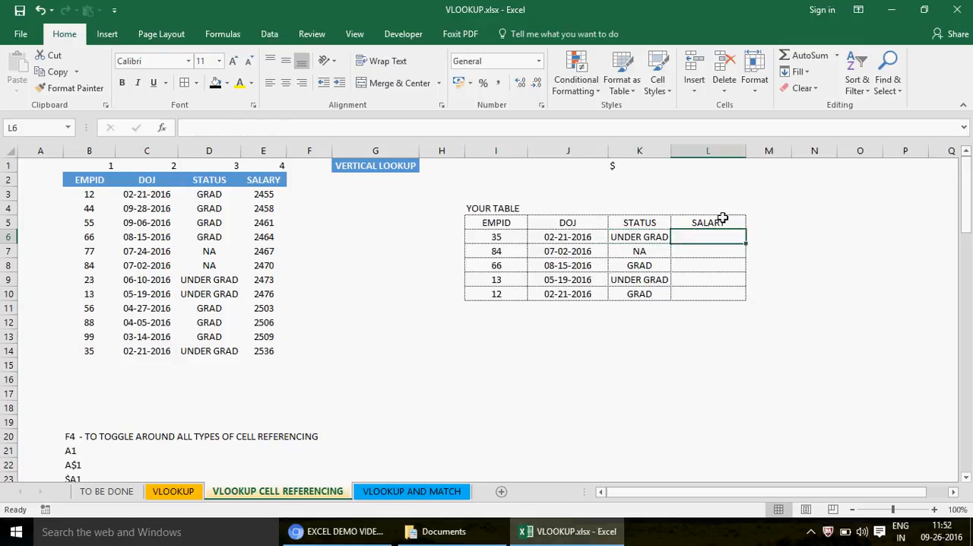
pyautogui.press('Up')
pyautogui.press('Down')
pyautogui.press('Left')
pyautogui.press('Left')
pyautogui.press('Right')
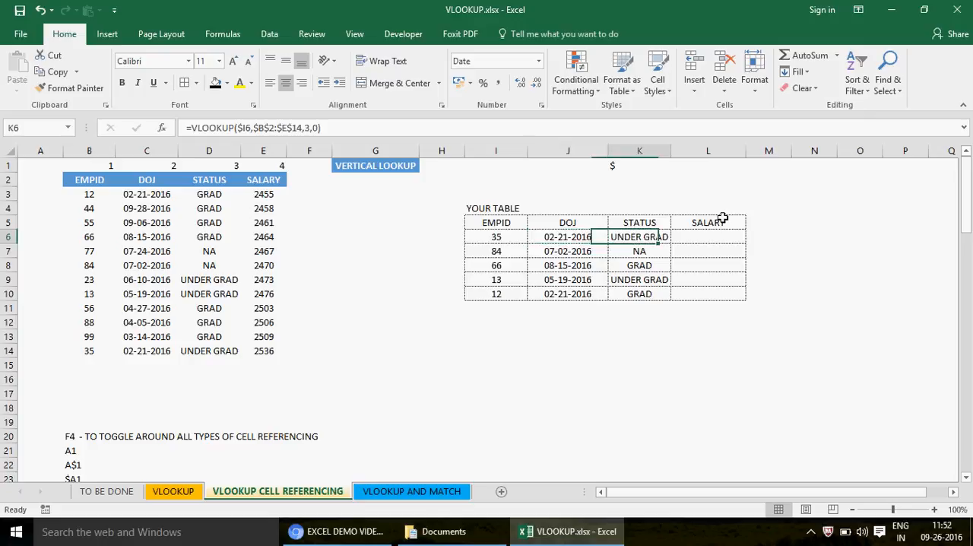
pyautogui.press('Left')
pyautogui.press('Right')
pyautogui.press('Right')
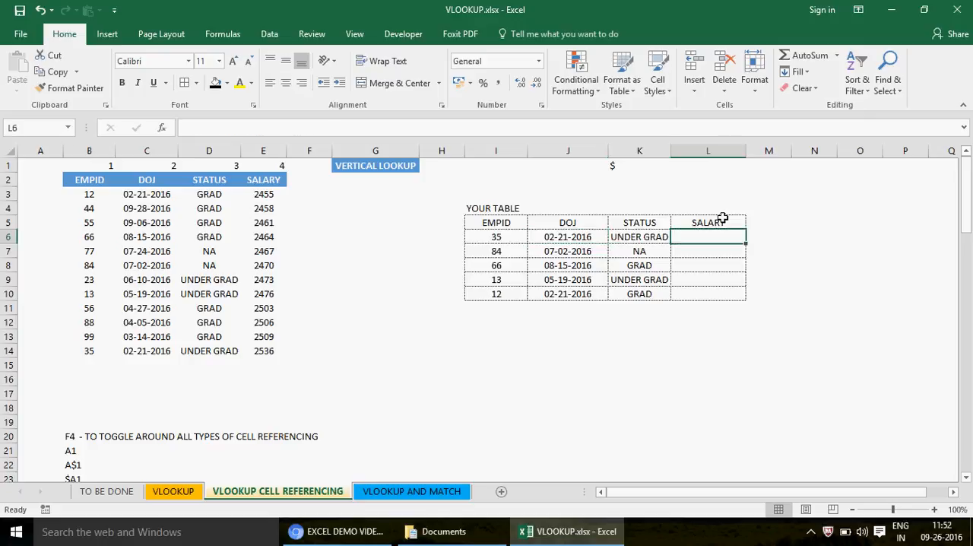
pyautogui.press('Left')
pyautogui.press('Left')
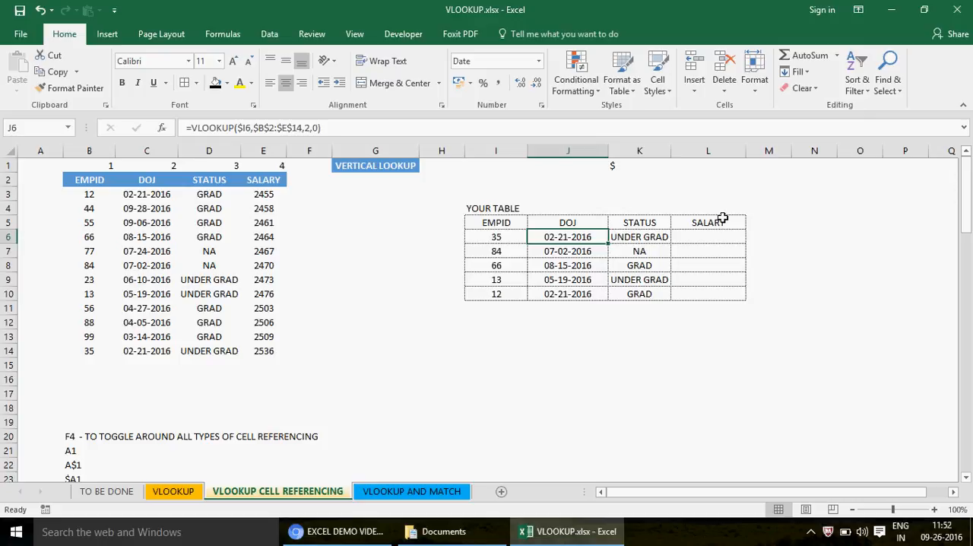
pyautogui.press('F2')
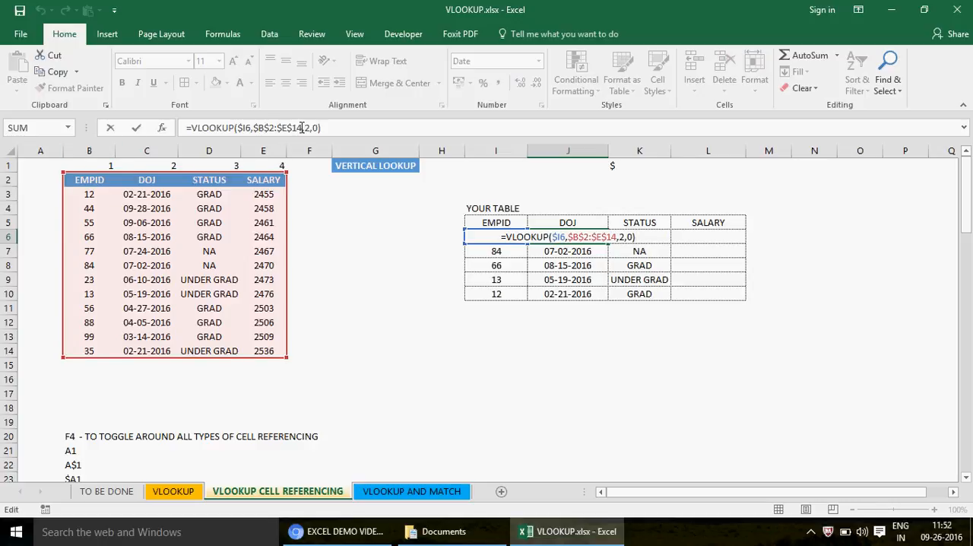
pyautogui.press('Tab')
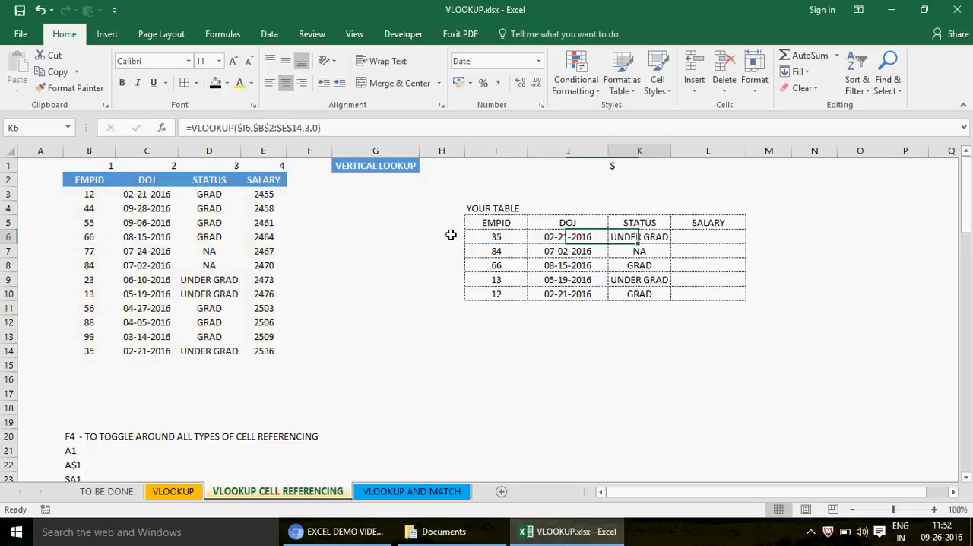
# - Copy the STATUS formula from K6 to L6 and change its column index number to 4
pyautogui.hotkey('ctrl', 'c')
pyautogui.press('Right')
pyautogui.hotkey('ctrl', 'v')
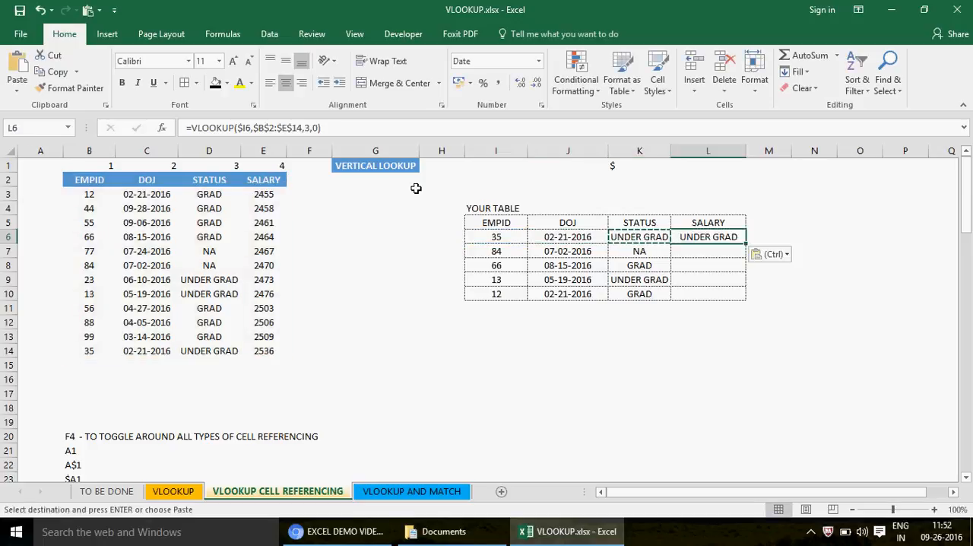
pyautogui.click(313, 128)
pyautogui.write('4')
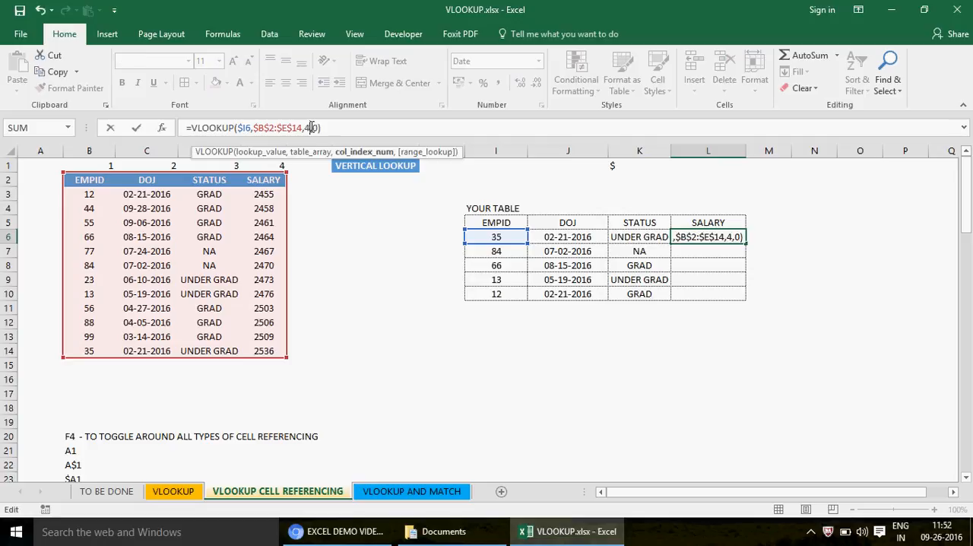
pyautogui.press('Return')
pyautogui.press('Up')
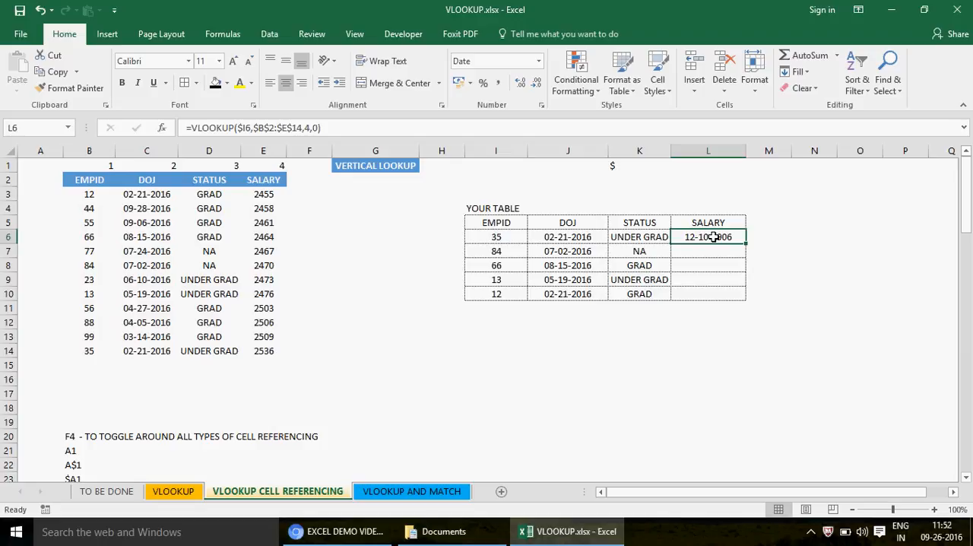
# - Format the SALARY cells L6:L10 as General and fill the L6 formula down to L10
pyautogui.hotkey('shift', 'Down')
pyautogui.hotkey('shift', 'Down')
pyautogui.hotkey('shift', 'Down')
pyautogui.hotkey('shift', 'Down')
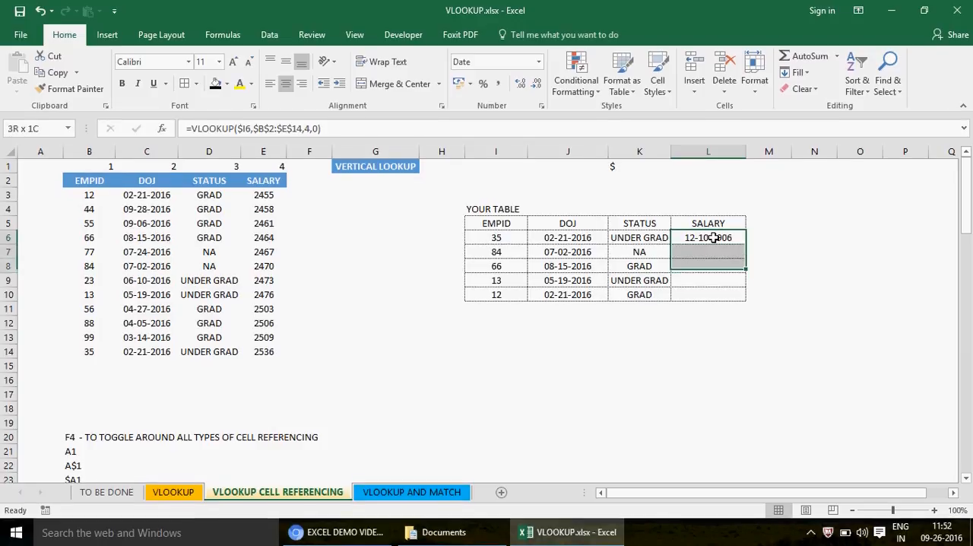
pyautogui.rightClick(691, 239)
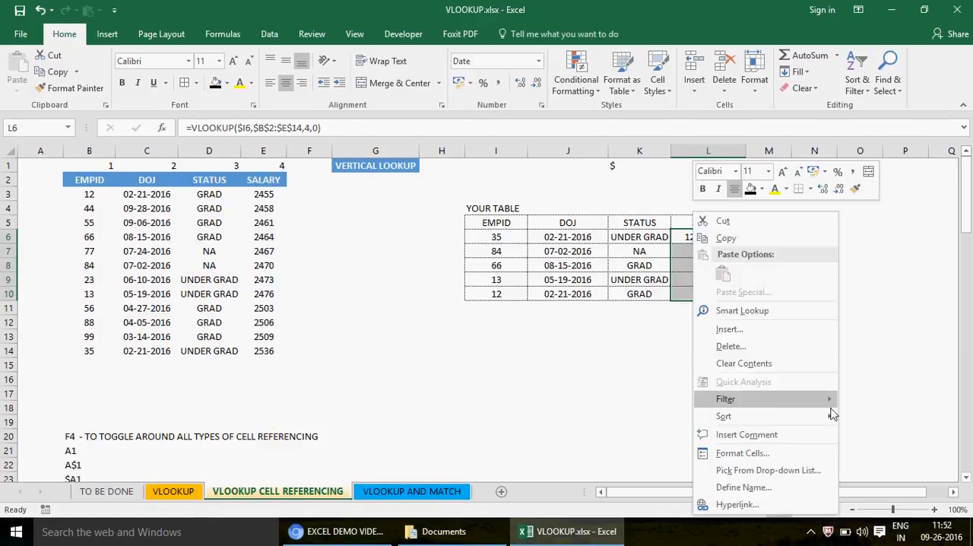
pyautogui.click(779, 458)
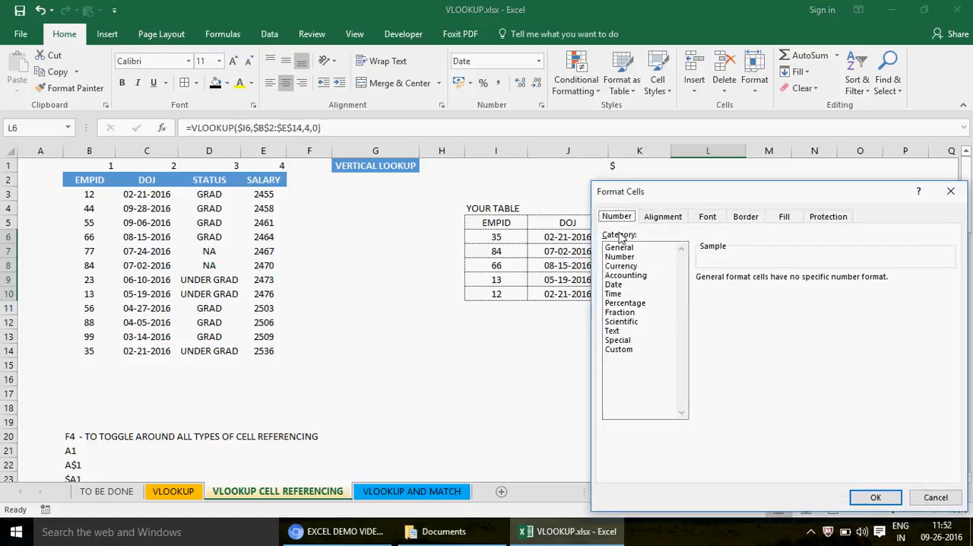
pyautogui.click(620, 247)
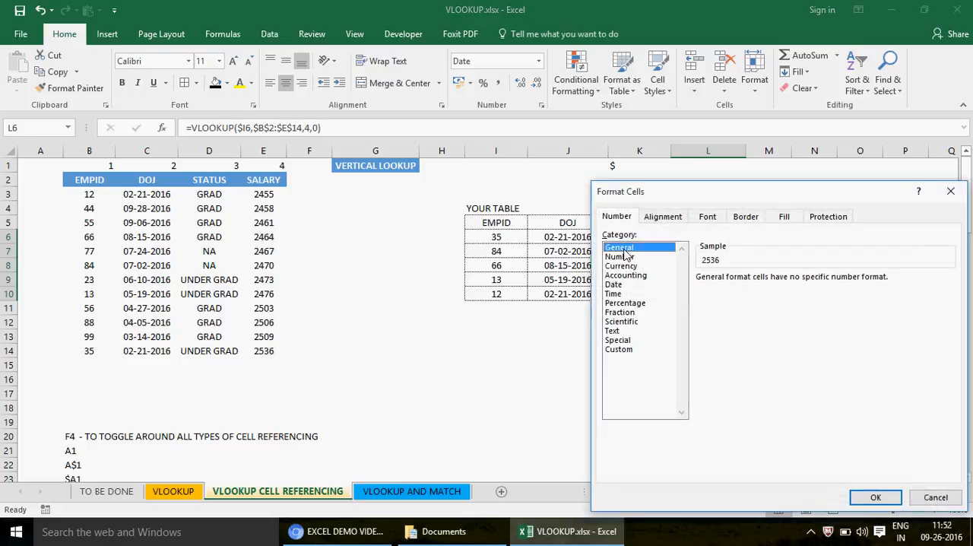
pyautogui.click(854, 497)
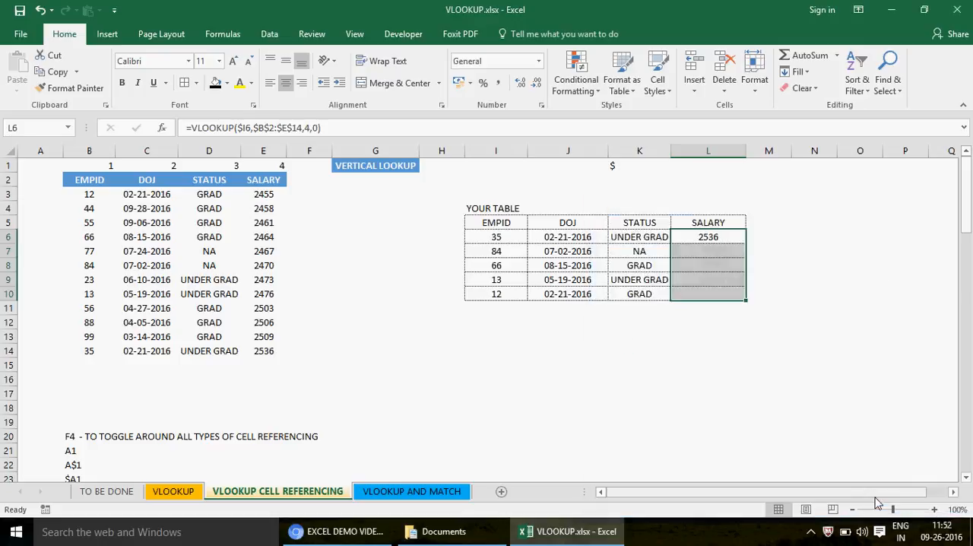
pyautogui.click(734, 235)
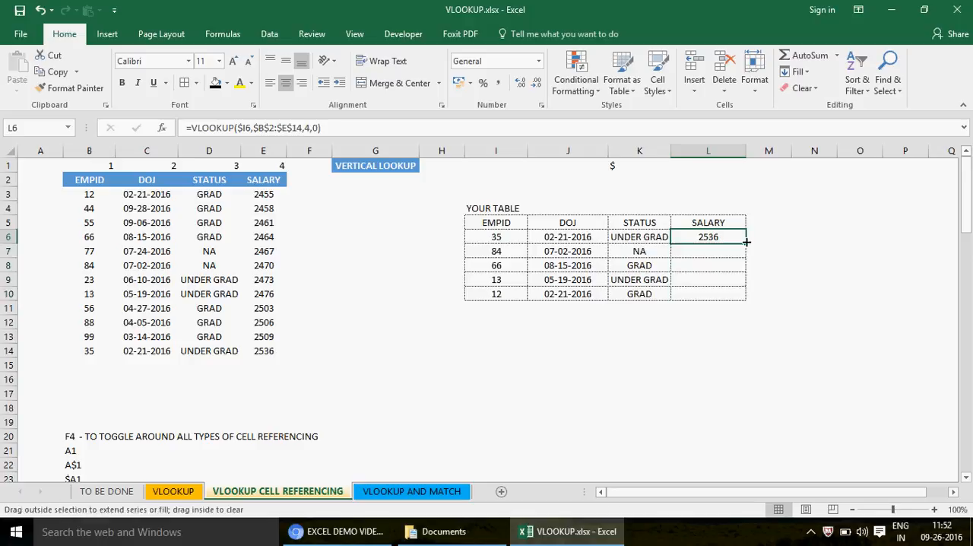
pyautogui.doubleClick(746, 241)
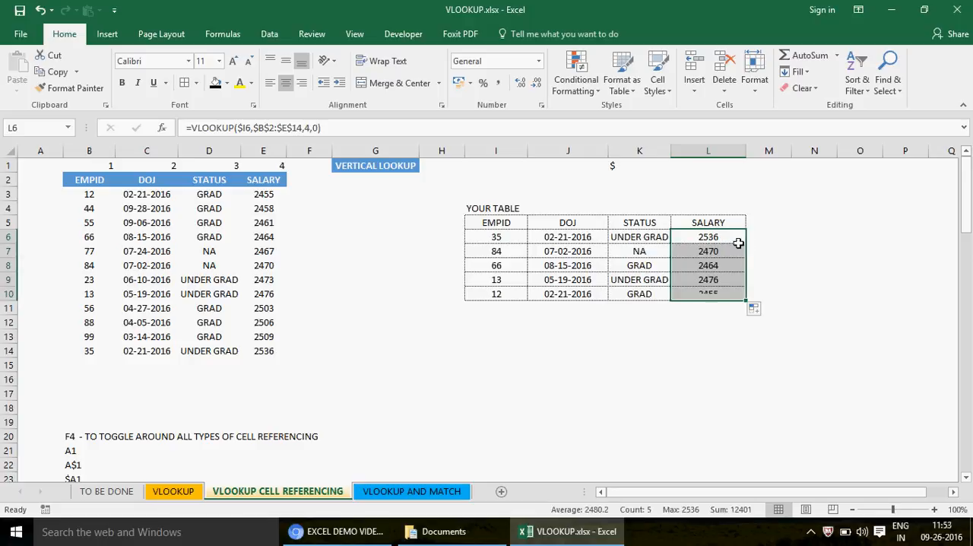
# - Compare the salary of EMPID 35 in the lookup table with the source table and review the J6 and L6 formulas
pyautogui.click(499, 236)
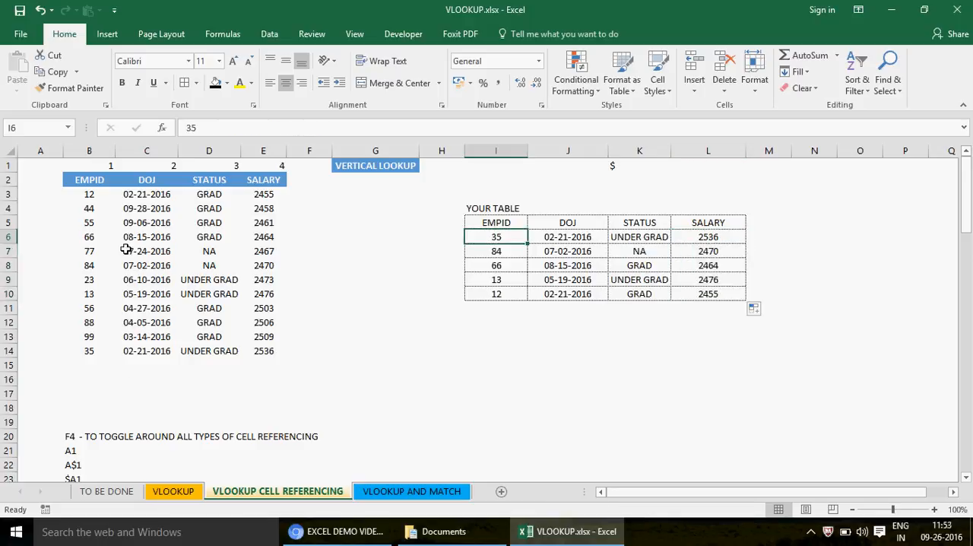
pyautogui.click(91, 354)
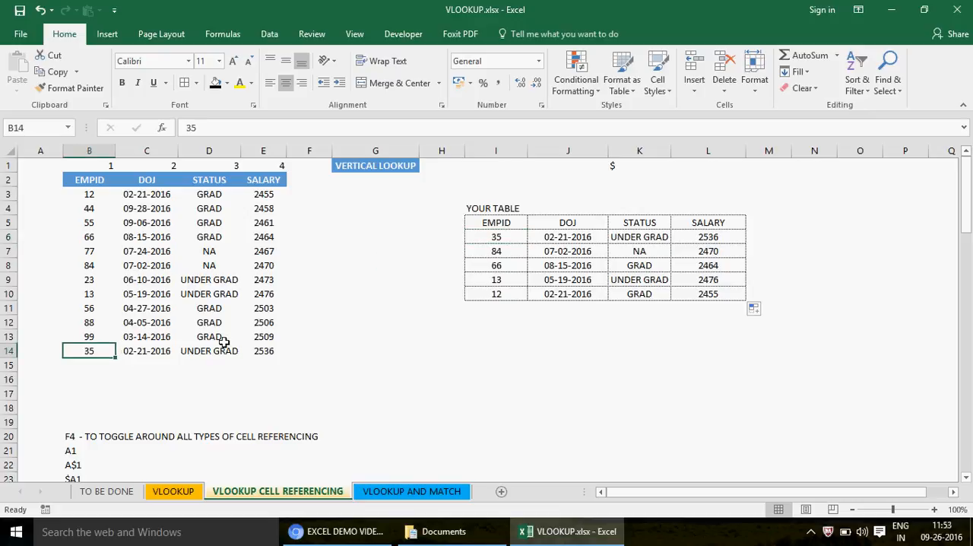
pyautogui.click(270, 350)
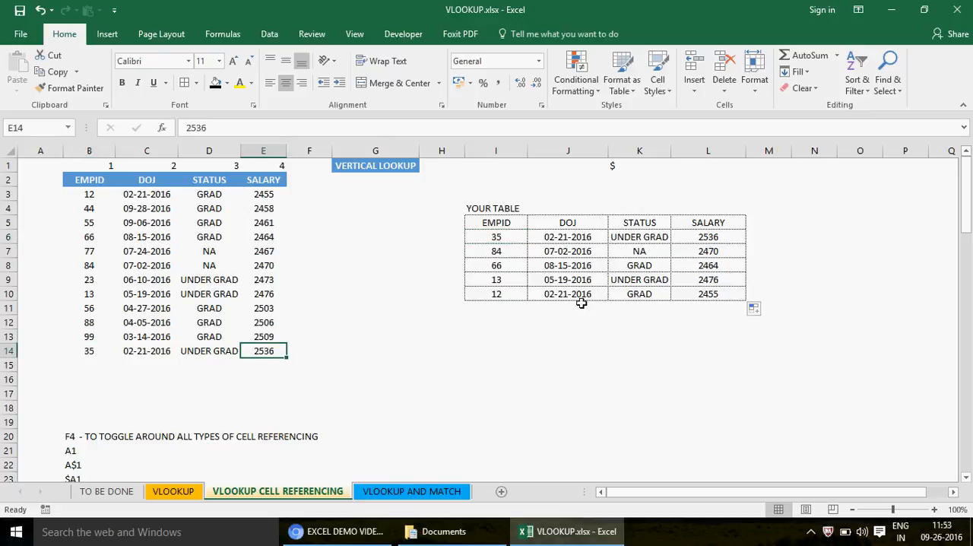
pyautogui.click(719, 235)
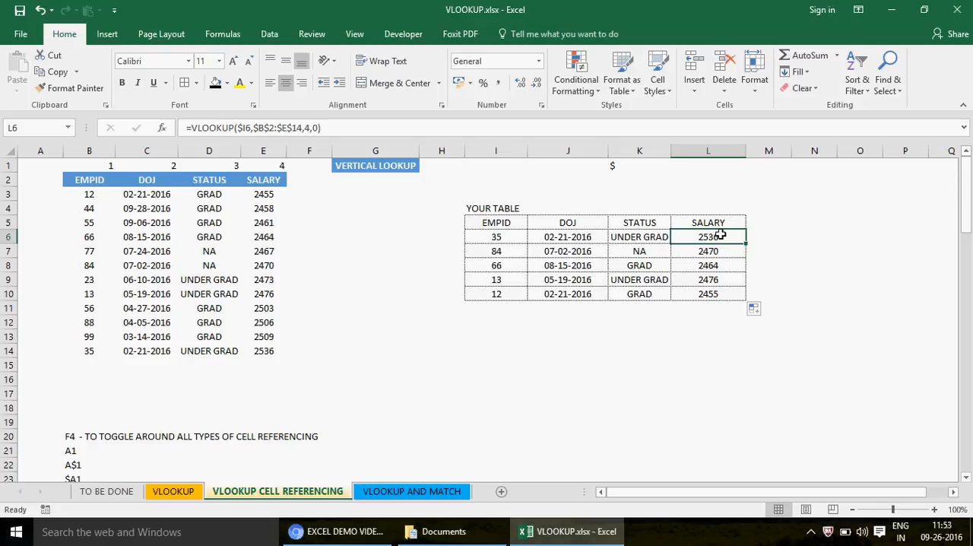
pyautogui.click(559, 235)
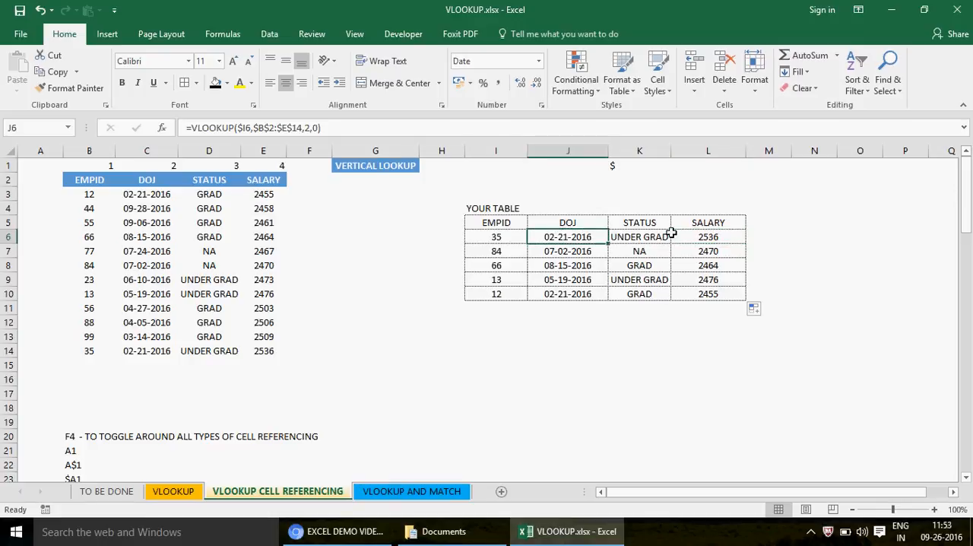
pyautogui.click(762, 224)
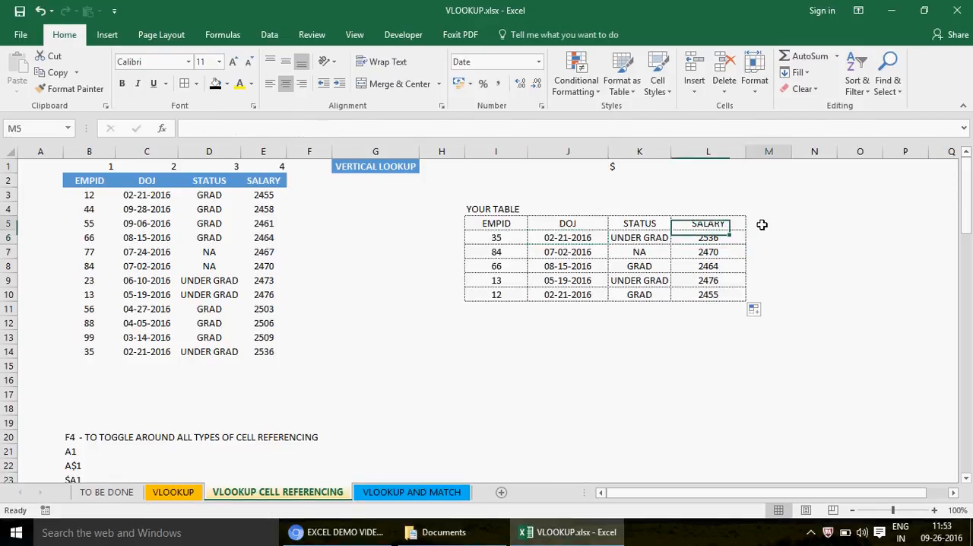
pyautogui.click(706, 235)
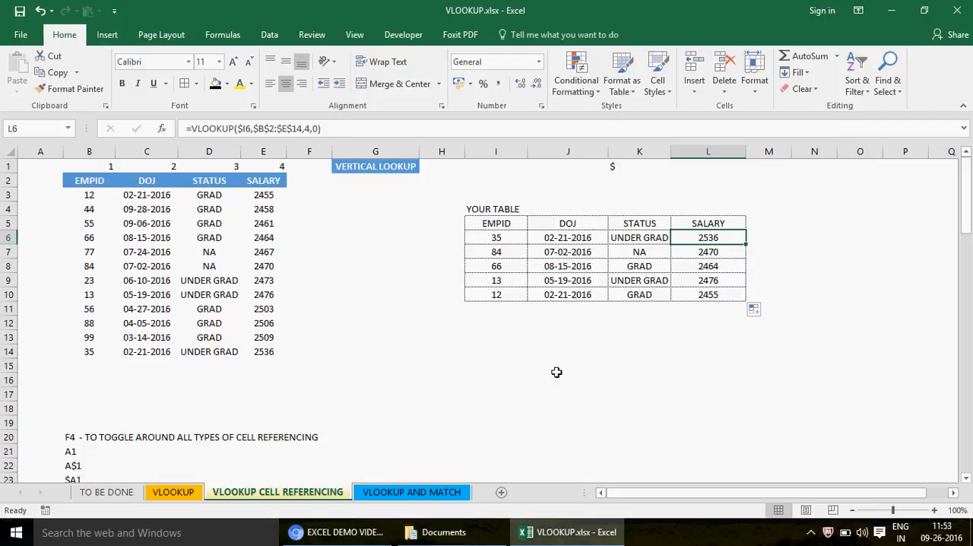
# - Enter 2 in J13 and fill it across row 13 to AJ13 as a series
pyautogui.click(547, 337)
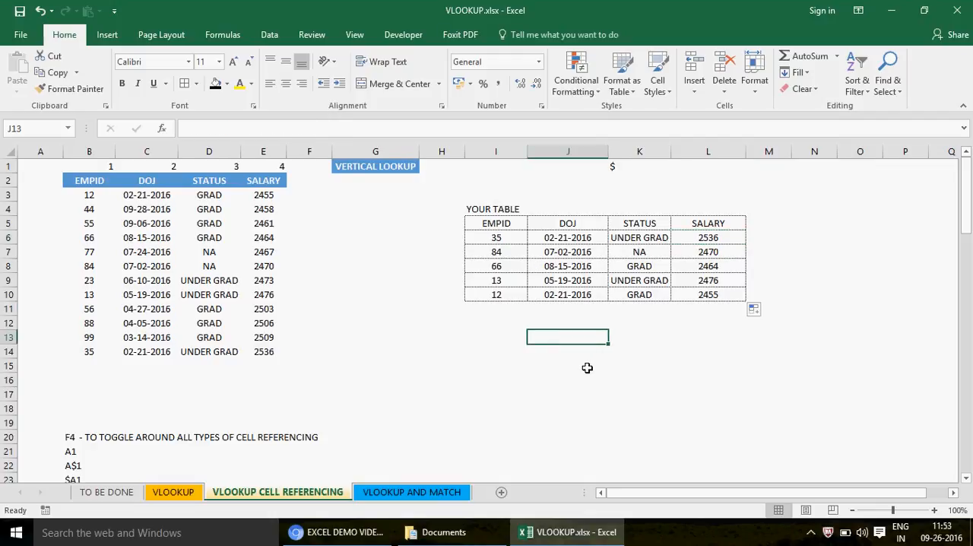
pyautogui.write('=2')
pyautogui.press('Return')
pyautogui.press('Up')
pyautogui.click(604, 343)
pyautogui.moveTo(606, 343); pyautogui.dragTo(810, 339)
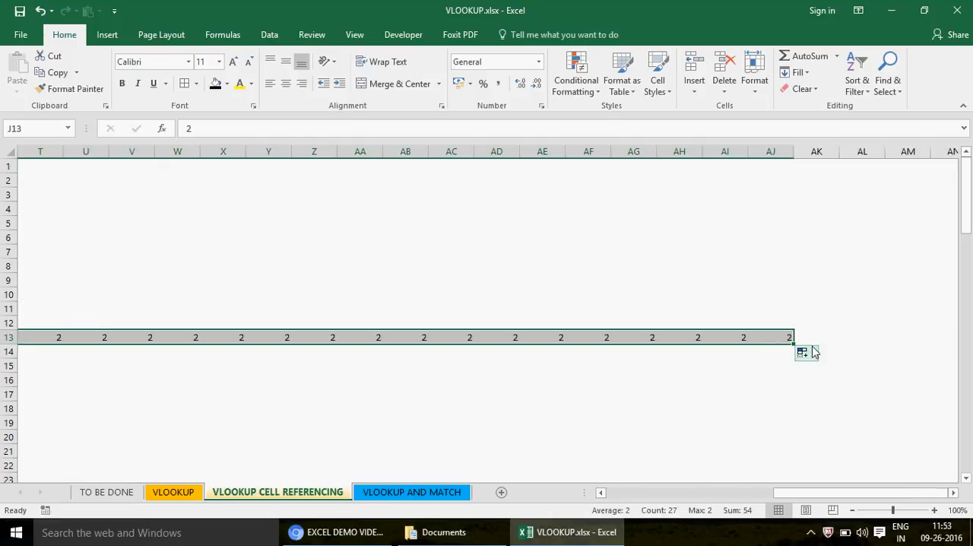
pyautogui.click(812, 353)
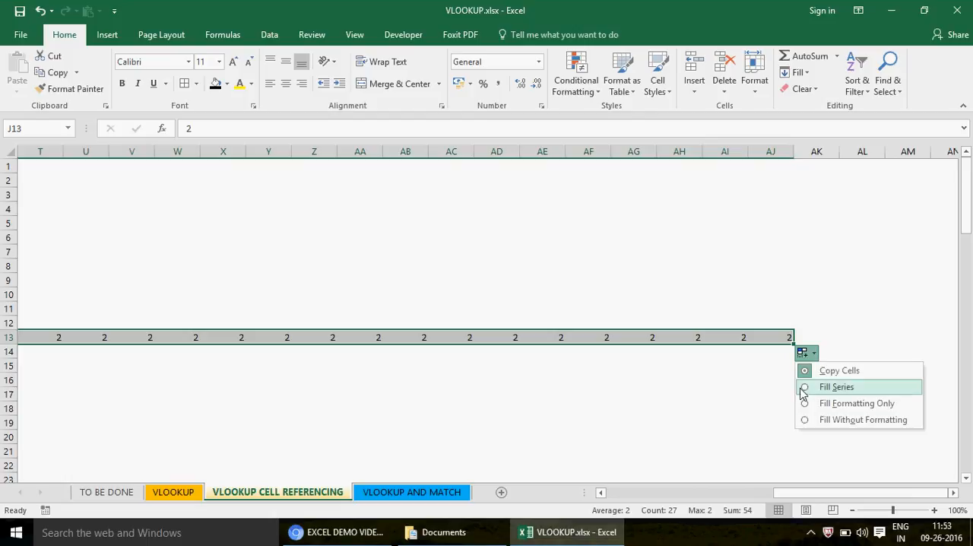
pyautogui.click(803, 392)
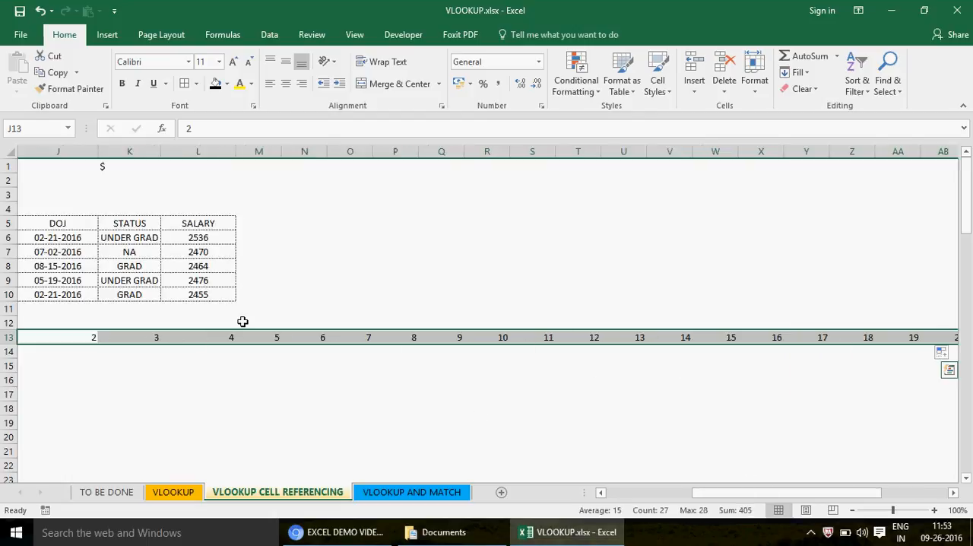
# - Clear the surplus series values in M13:AJ13, keeping only 2, 3 and 4 in J13:L13
pyautogui.click(272, 336)
pyautogui.hotkey('ctrl', 'shift', 'Right')
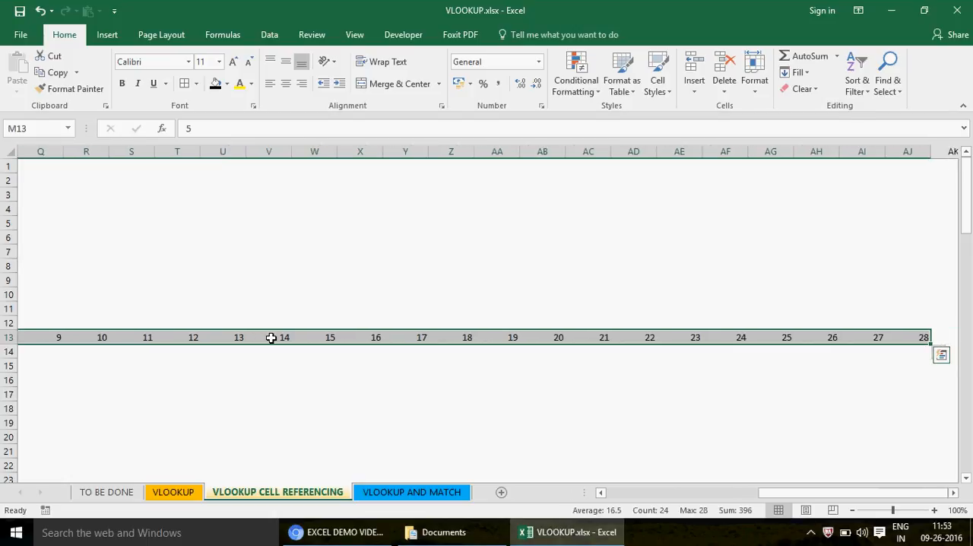
pyautogui.press('Delete')
pyautogui.press('Left')
pyautogui.press('Left')
pyautogui.press('Left')
pyautogui.hotkey('shift', 'Right')
pyautogui.hotkey('shift', 'Right')
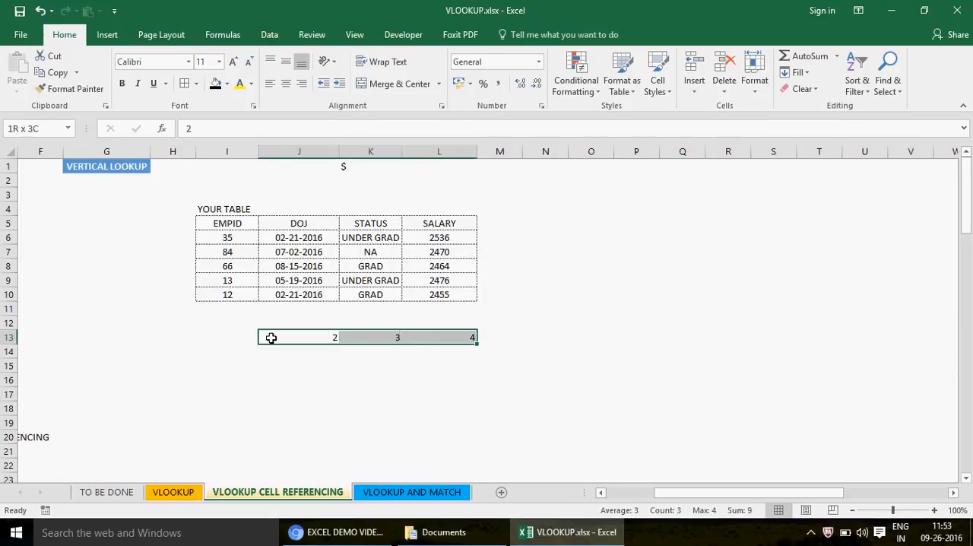
pyautogui.click(280, 337)
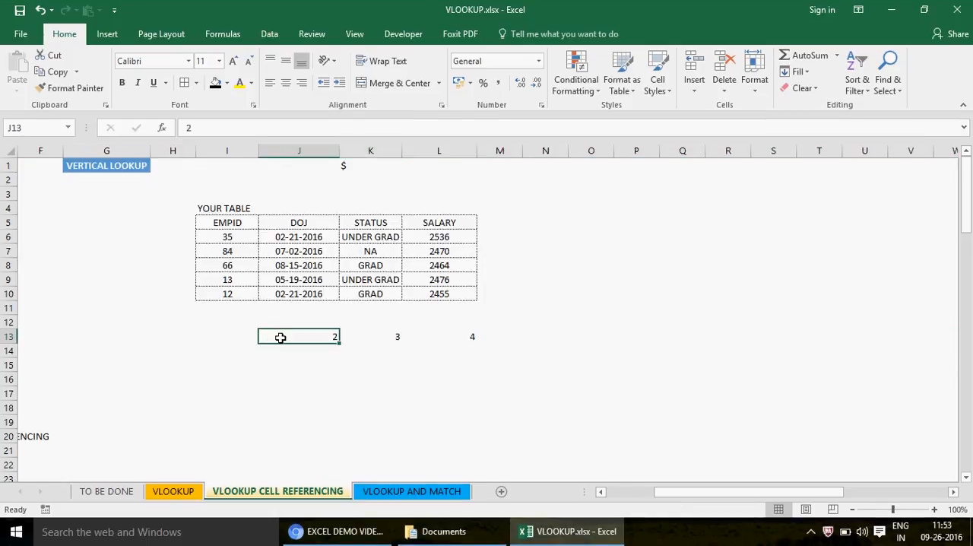
# - Clear the lookup results in J7:L10, the rows for EMPID 84, 66, 13 and 12
pyautogui.click(67, 334)
pyautogui.press('Left')
pyautogui.press('Left')
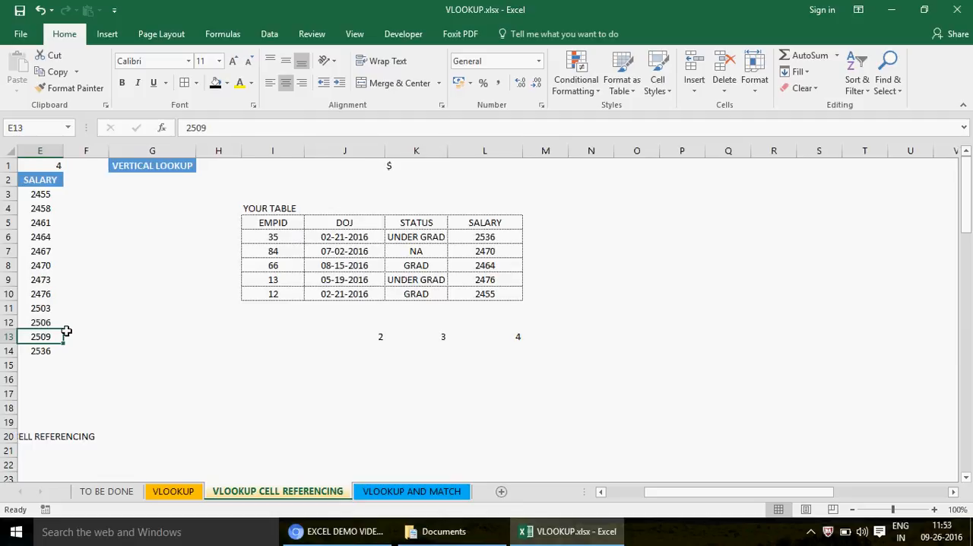
pyautogui.press('Left')
pyautogui.press('Left')
pyautogui.press('Left')
pyautogui.press('Left')
pyautogui.click(553, 236)
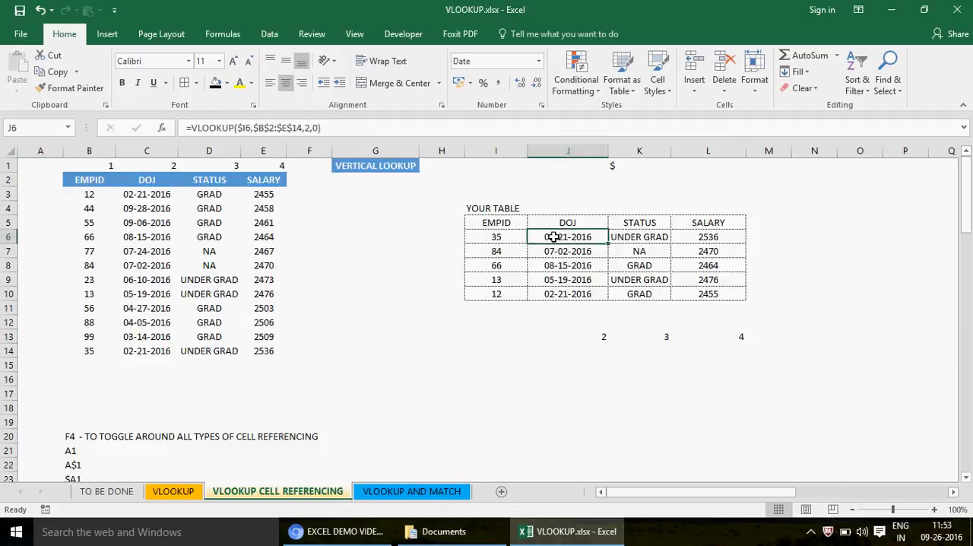
pyautogui.press('Down')
pyautogui.hotkey('shift', 'Right')
pyautogui.hotkey('shift', 'Right')
pyautogui.hotkey('shift', 'Down')
pyautogui.hotkey('shift', 'Down')
pyautogui.hotkey('shift', 'Down')
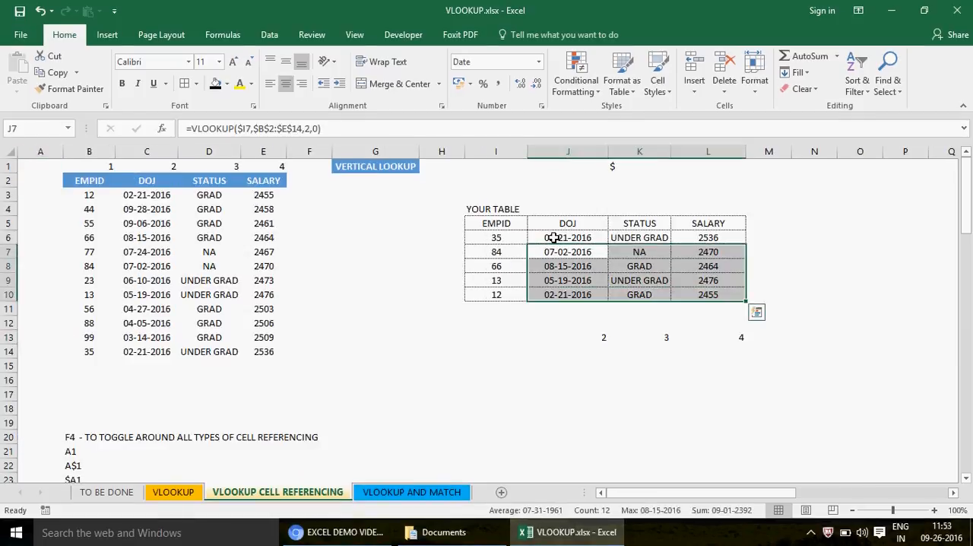
pyautogui.press('Delete')
# - Clear the STATUS and SALARY results in K6:L6 for EMPID 35
pyautogui.press('Up')
pyautogui.press('Right')
pyautogui.hotkey('shift', 'Right')
pyautogui.press('Delete')
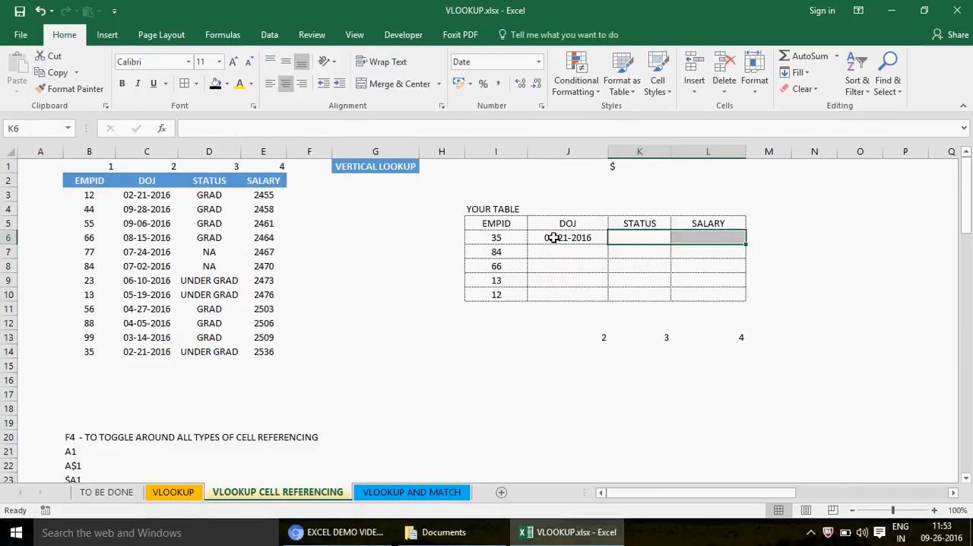
# - Replace the fixed column index in the J6 VLOOKUP formula with a reference to J13
pyautogui.press('Left')
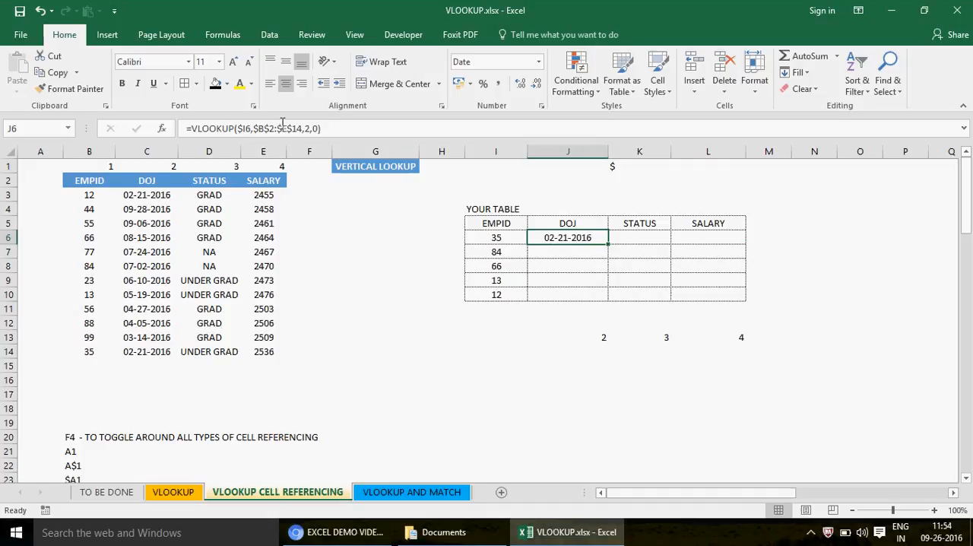
pyautogui.click(310, 128)
pyautogui.press('BackSpace')
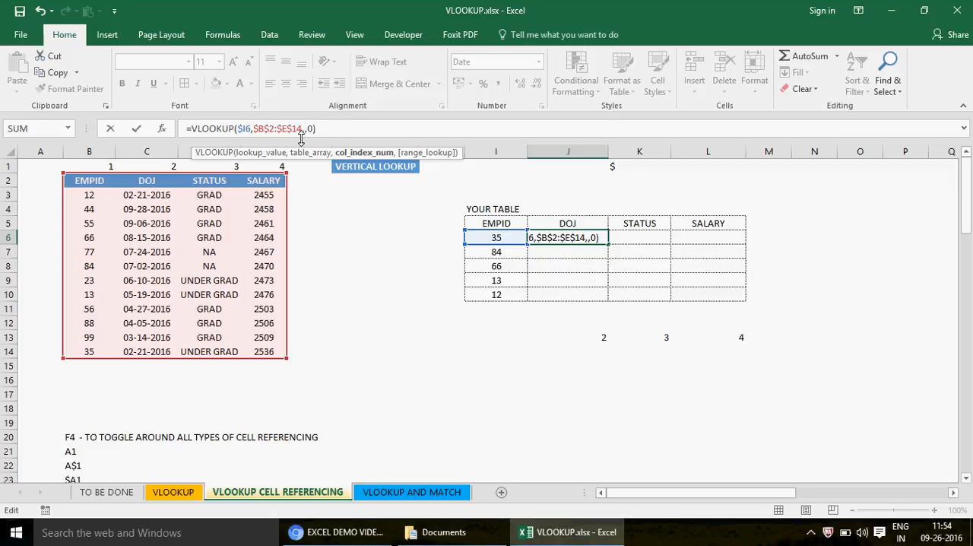
pyautogui.click(591, 336)
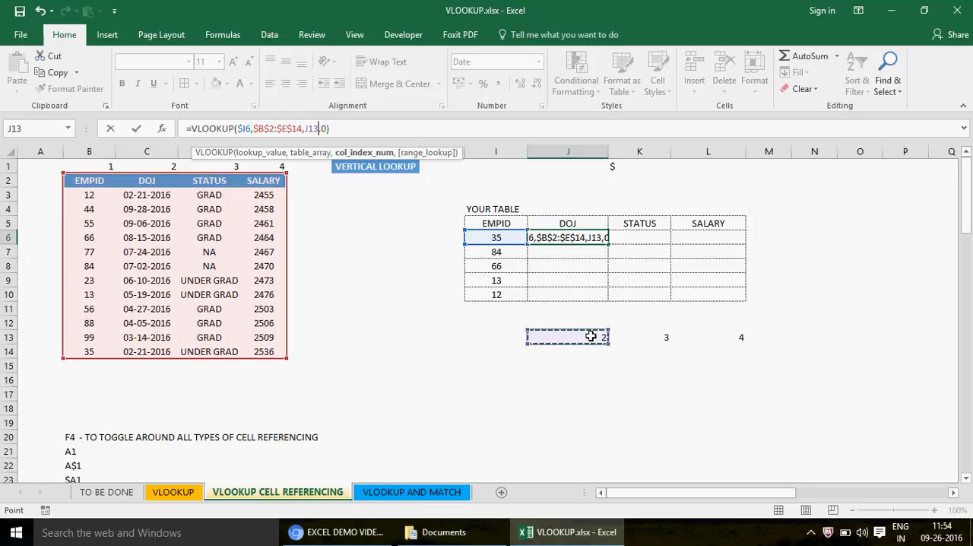
pyautogui.hotkey('ctrl', 'Return')
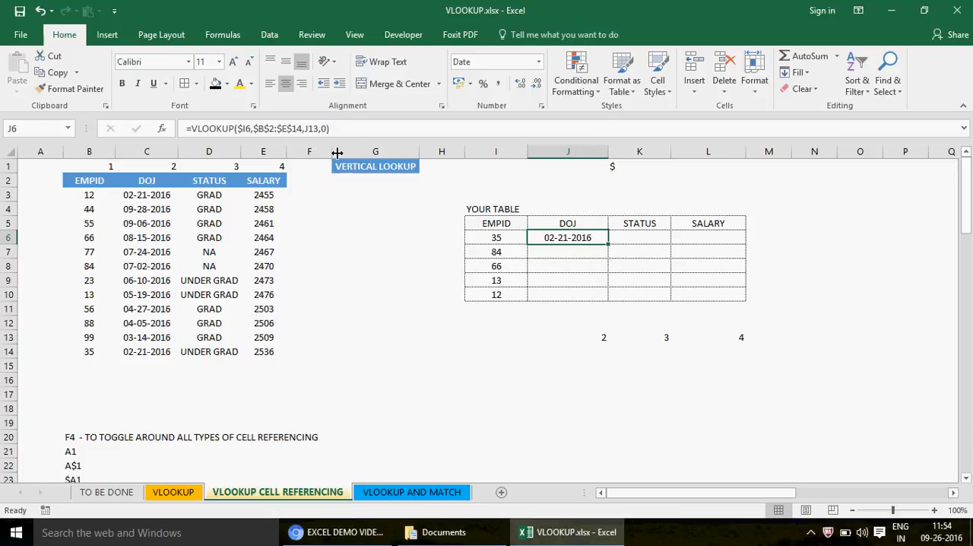
# - Fill the J6 formula across to K6 and inspect which cells the K6 formula references
pyautogui.click(651, 337)
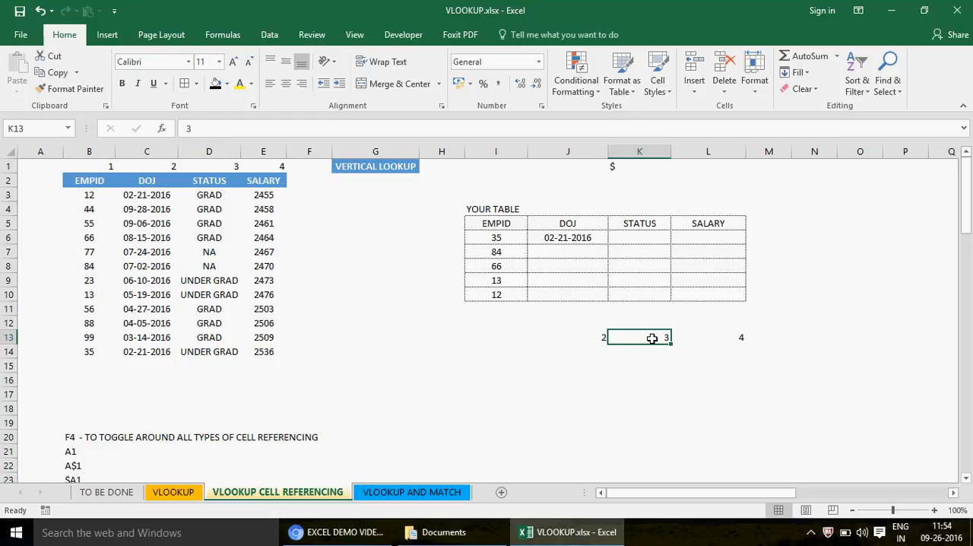
pyautogui.click(567, 237)
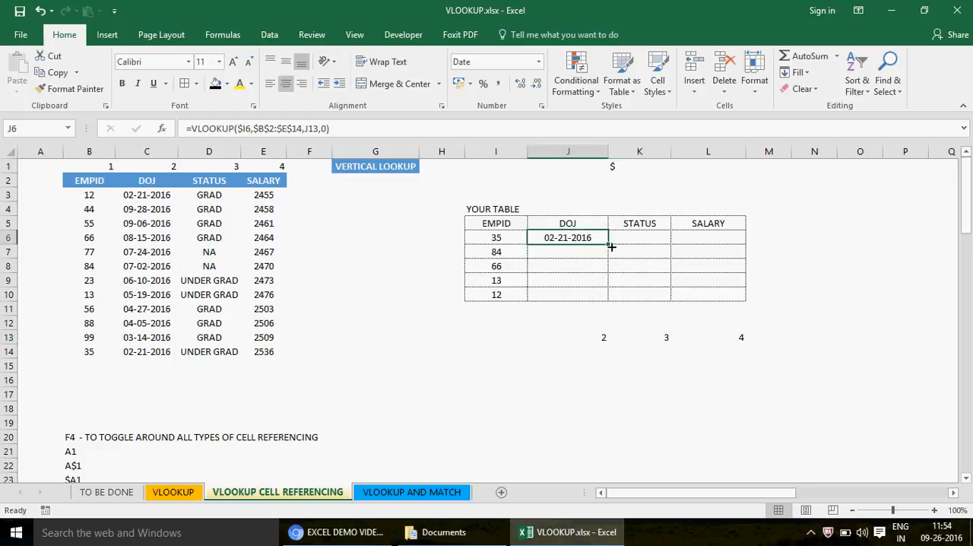
pyautogui.moveTo(611, 247); pyautogui.dragTo(650, 242)
pyautogui.click(641, 239)
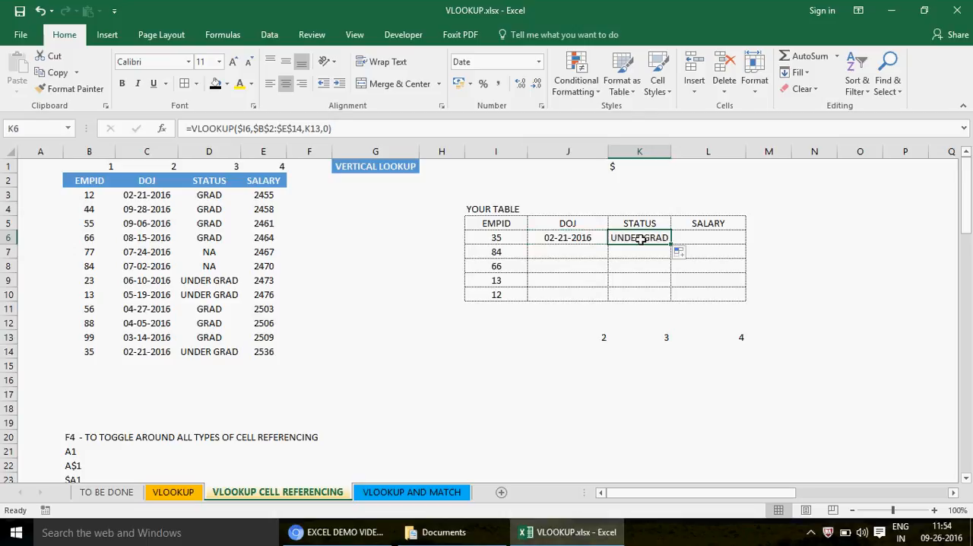
pyautogui.doubleClick(641, 239)
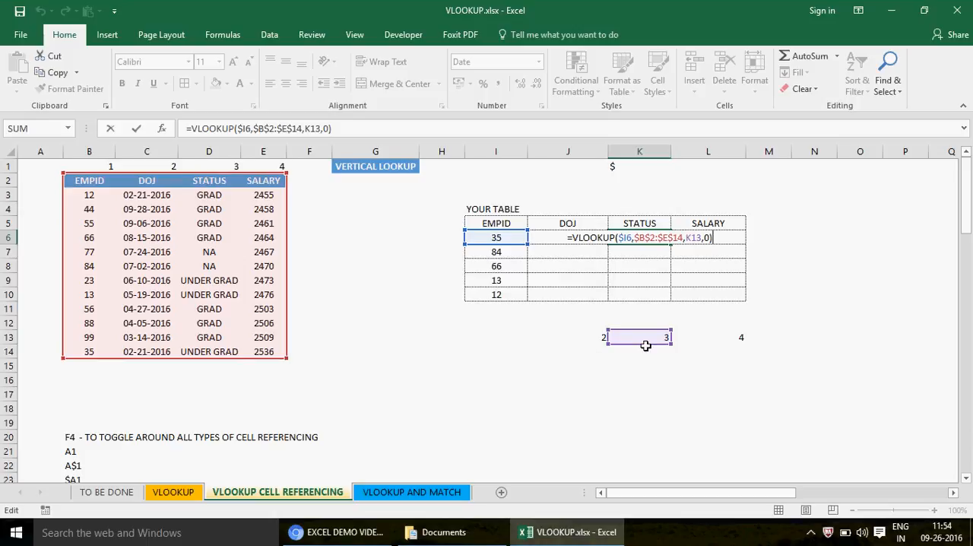
pyautogui.hotkey('ctrl', 'Return')
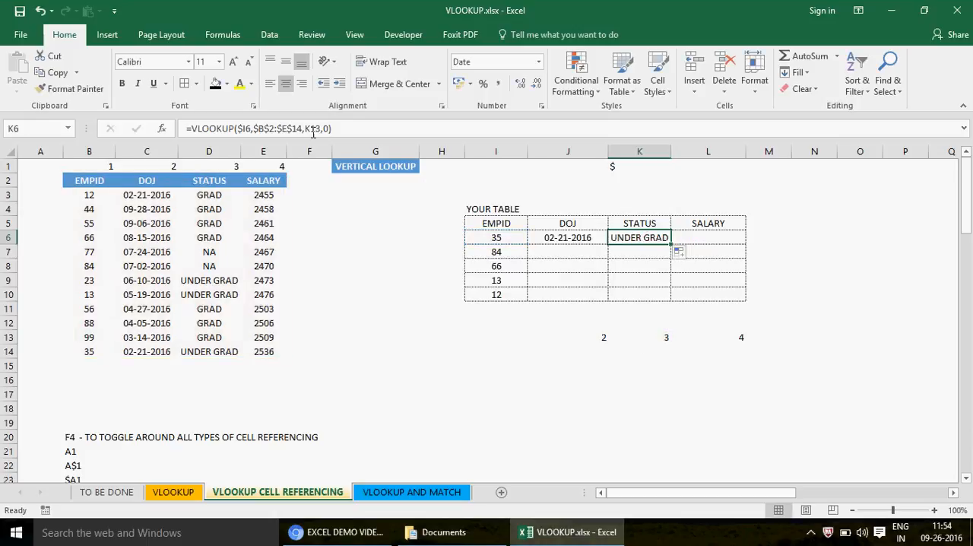
# - Copy the K6 formula to L6 and inspect its column index reference
pyautogui.hotkey('ctrl', 'c')
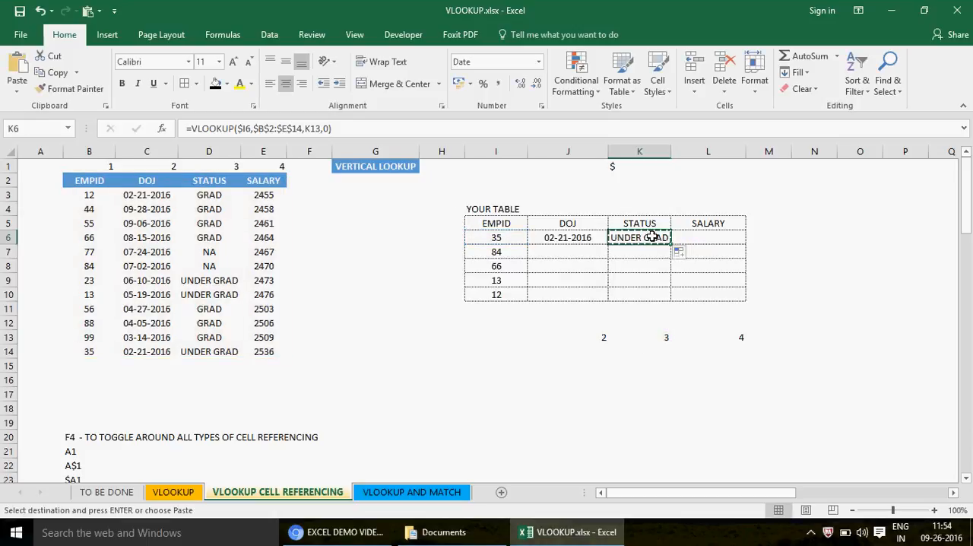
pyautogui.click(713, 241)
pyautogui.hotkey('ctrl', 'v')
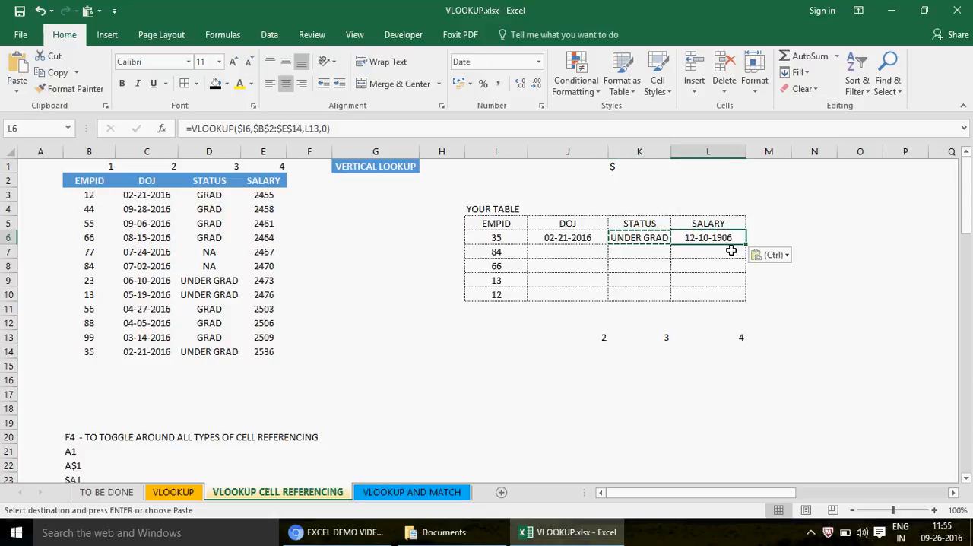
pyautogui.press('F2')
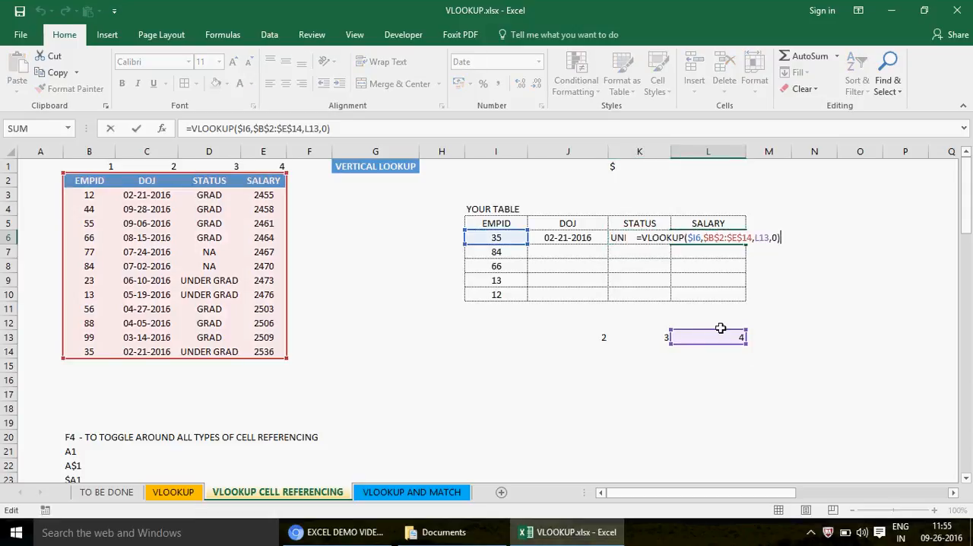
pyautogui.press('Escape')
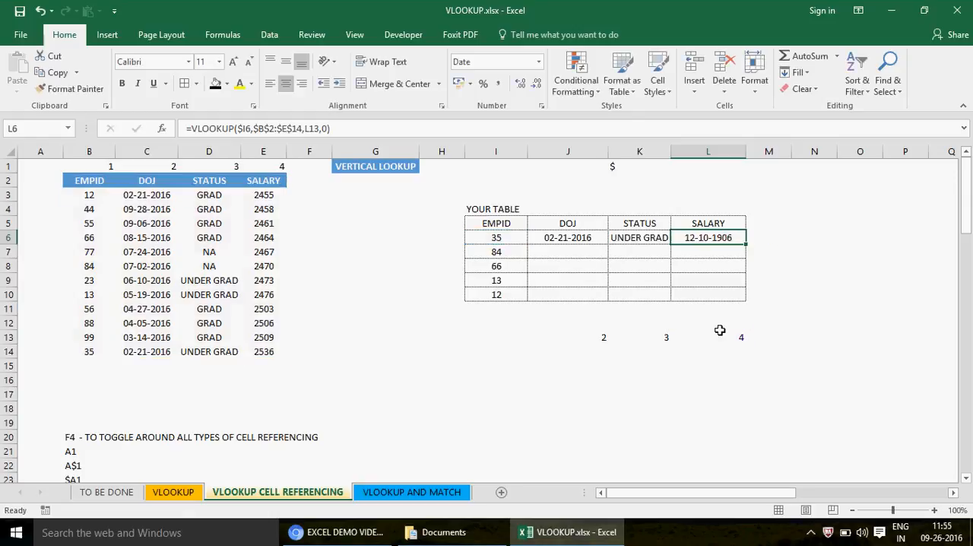
# - Fill the J6 formula down to J10 and inspect the column index references in J7 and J8
pyautogui.click(577, 238)
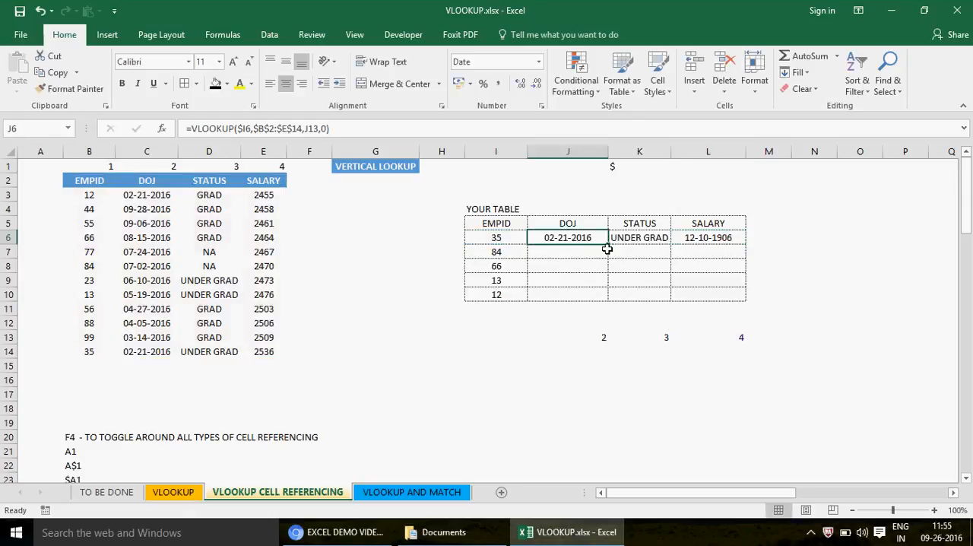
pyautogui.moveTo(610, 243); pyautogui.dragTo(609, 297)
pyautogui.click(558, 252)
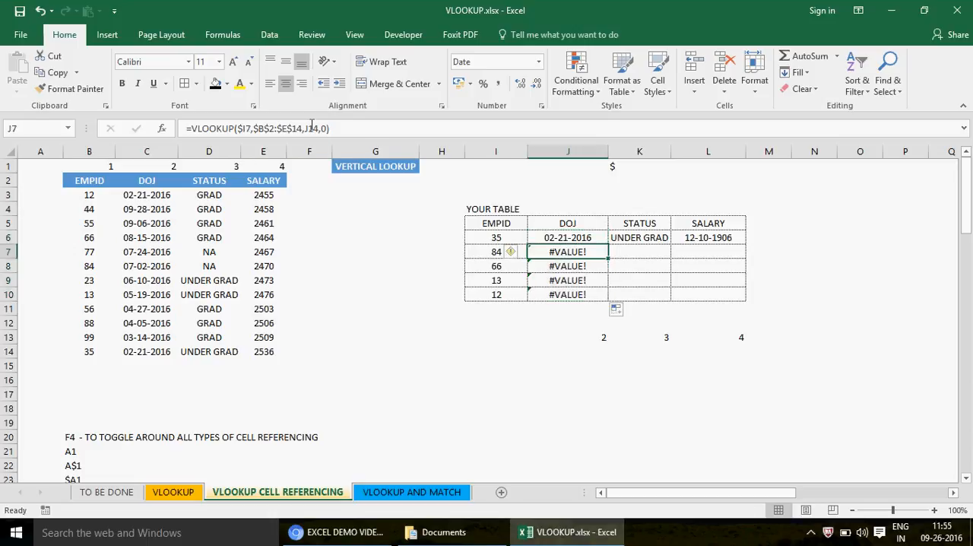
pyautogui.press('F2')
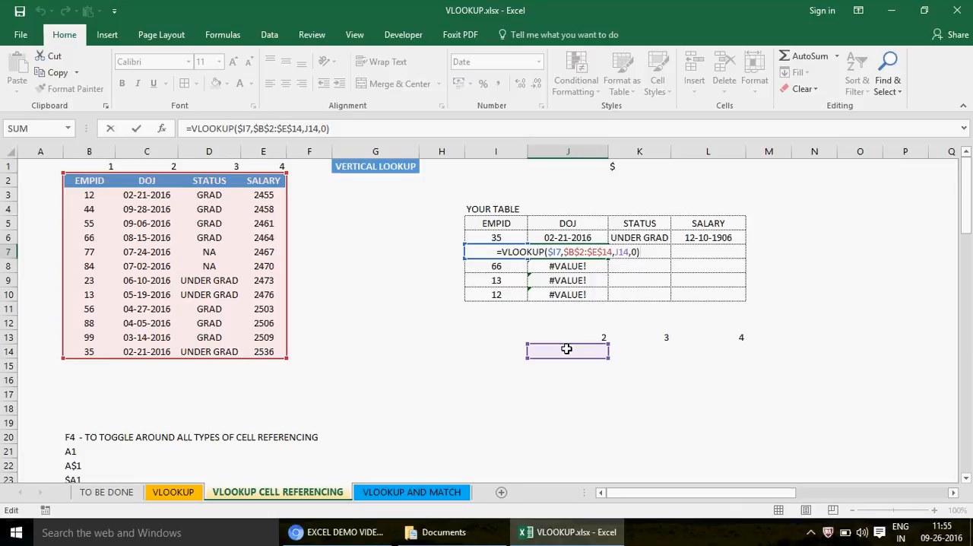
pyautogui.press('Escape')
pyautogui.press('Down')
pyautogui.press('F2')
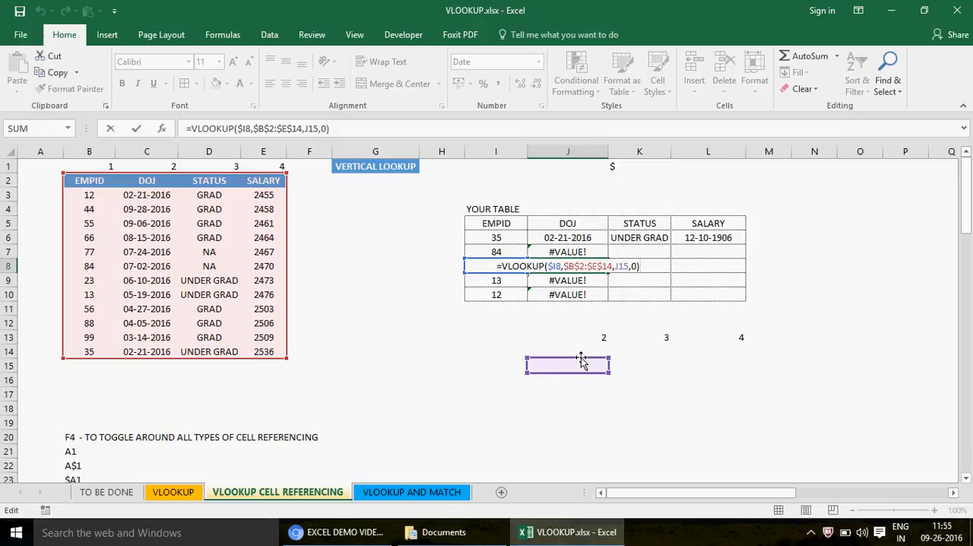
pyautogui.press('Escape')
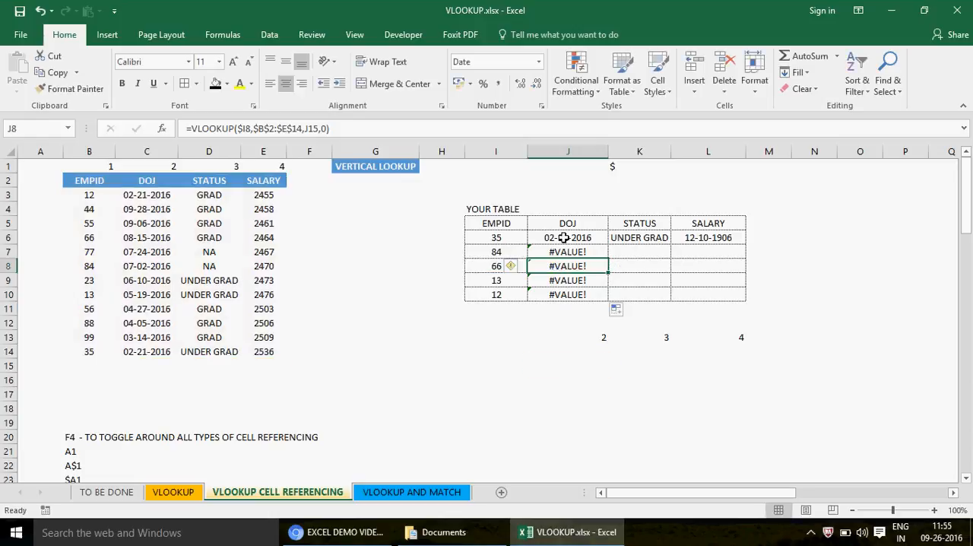
# - Clear the filled formulas in J7:J10 and K6:L6, keeping only the J6 formula
pyautogui.click(562, 250)
pyautogui.hotkey('shift', 'Down')
pyautogui.hotkey('shift', 'Down')
pyautogui.hotkey('shift', 'Down')
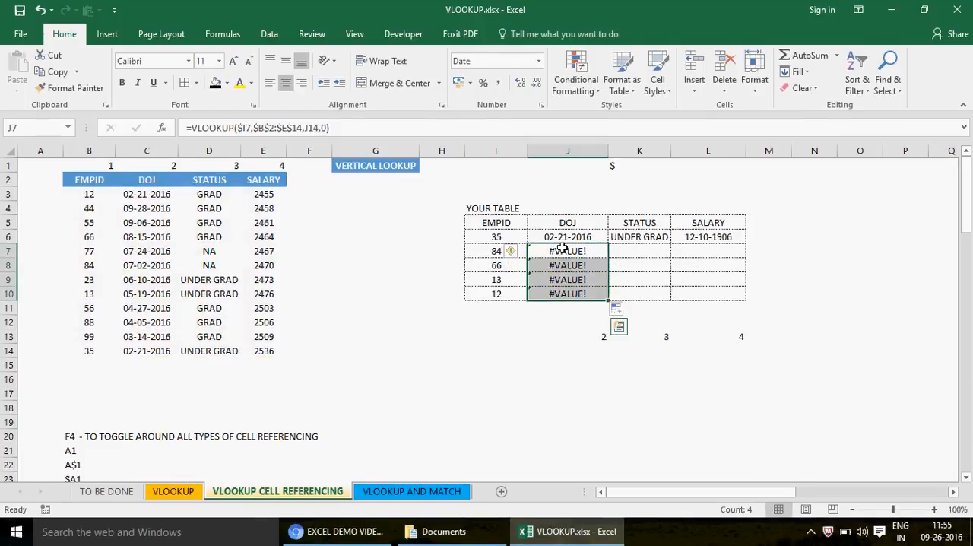
pyautogui.press('Delete')
pyautogui.press('Up')
pyautogui.press('Right')
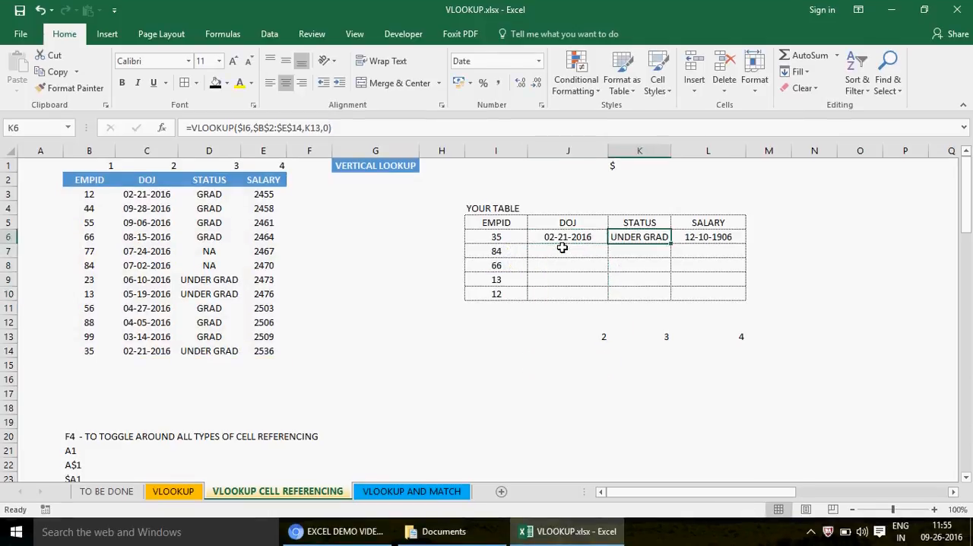
pyautogui.hotkey('shift', 'Right')
pyautogui.press('Delete')
# - Lock the row of the J13 column index reference in the J6 formula, making it J$13
pyautogui.press('Left')
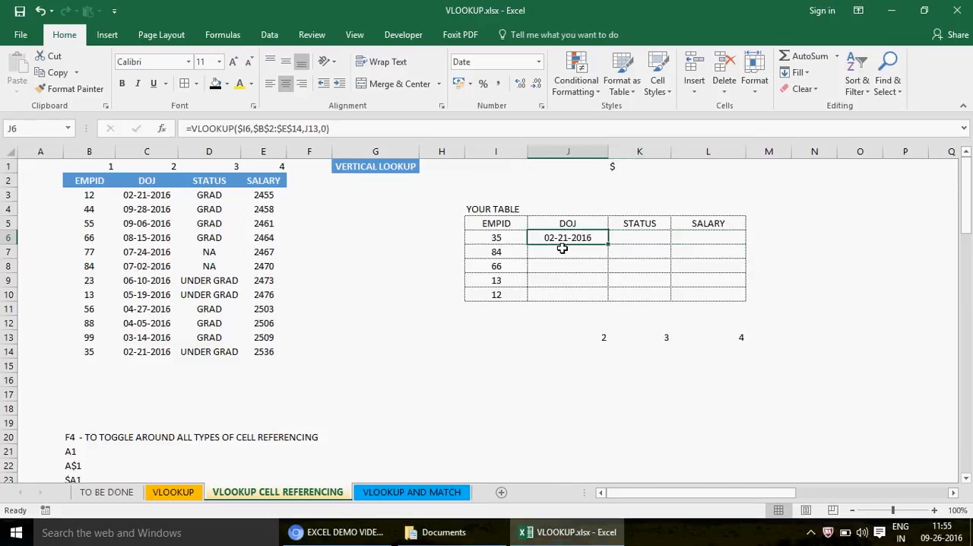
pyautogui.click(309, 129)
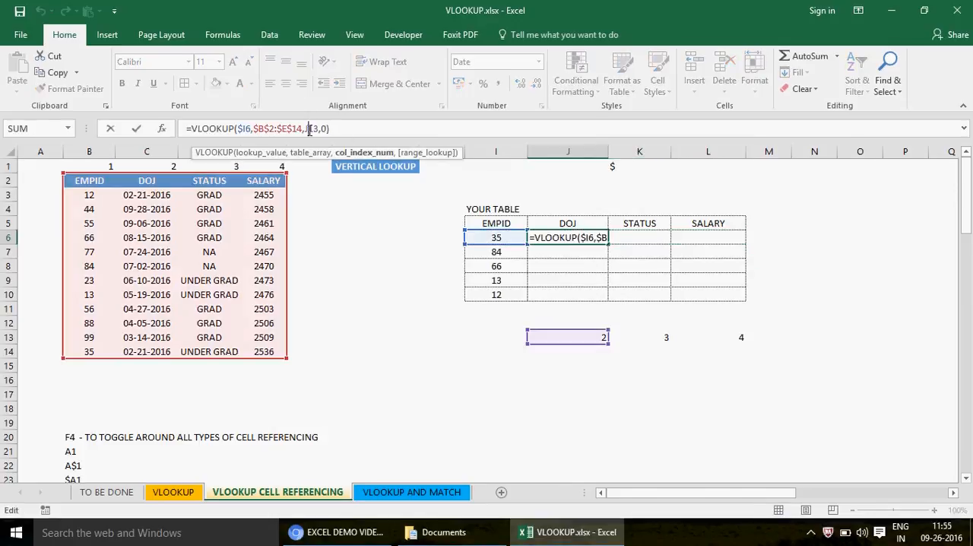
pyautogui.press('F4')
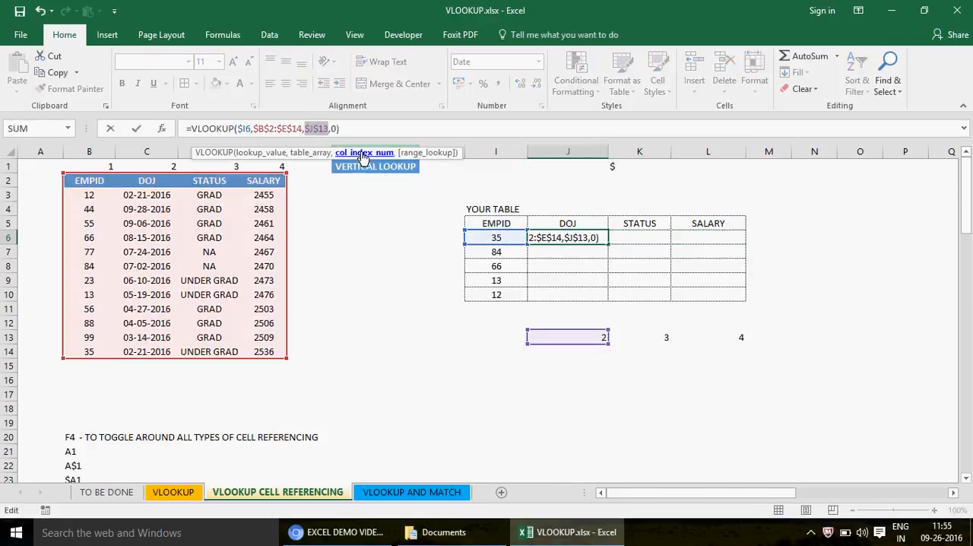
pyautogui.press('F4')
pyautogui.press('F4')
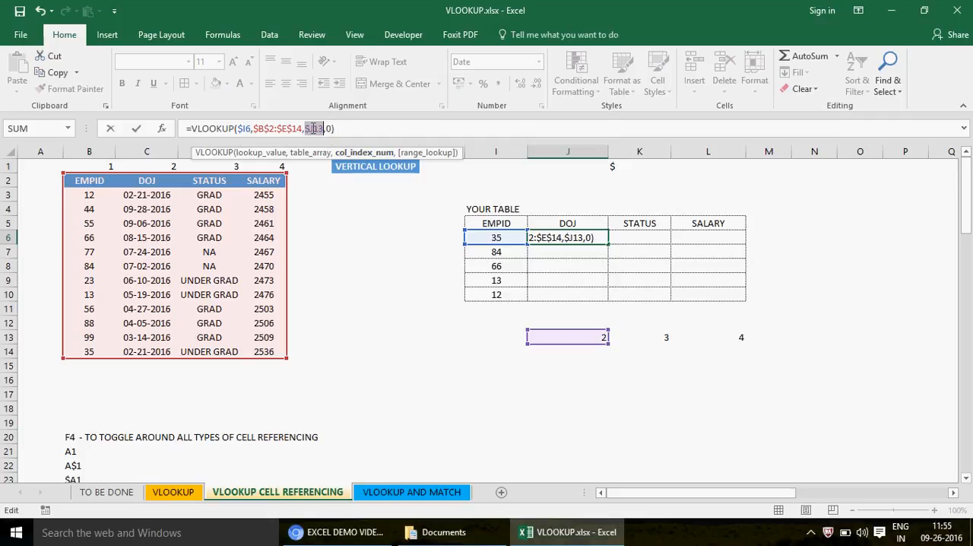
pyautogui.press('F4')
pyautogui.press('F4')
pyautogui.press('F4')
pyautogui.hotkey('ctrl', 'Return')
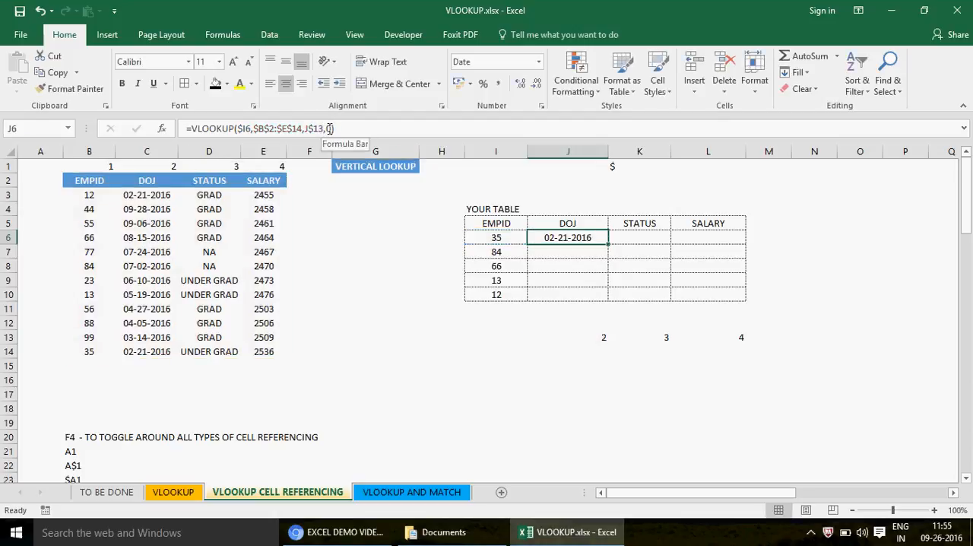
# - Copy the J6 formula to K6 and J7, and inspect the references in J7
pyautogui.hotkey('ctrl', 'c')
pyautogui.press('Right')
pyautogui.hotkey('ctrl', 'v')
pyautogui.press('Left')
pyautogui.press('Down')
pyautogui.hotkey('ctrl', 'v')
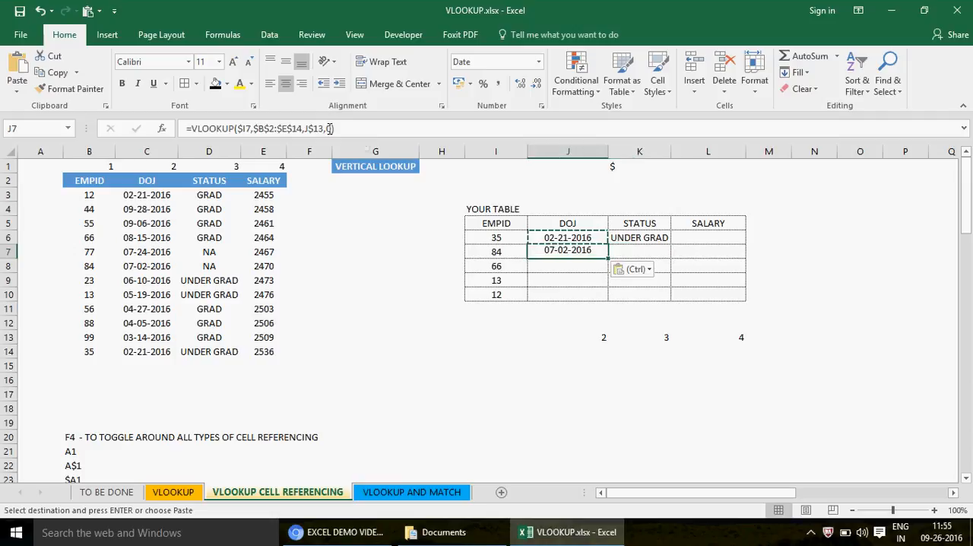
pyautogui.press('Down')
pyautogui.press('Up')
pyautogui.press('F2')
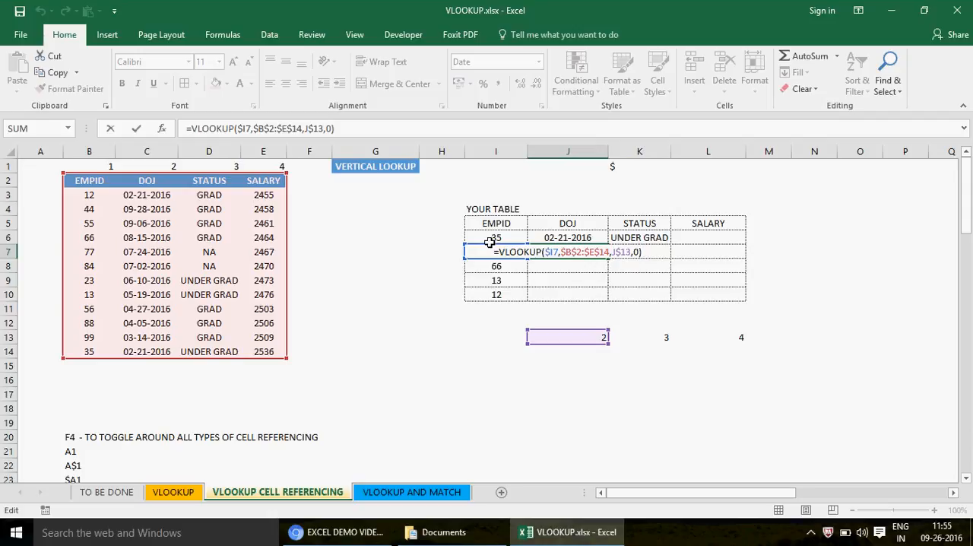
pyautogui.press('Escape')
# - Left-align the range J6:L10 and open the J6 formula to examine its references
pyautogui.press('Up')
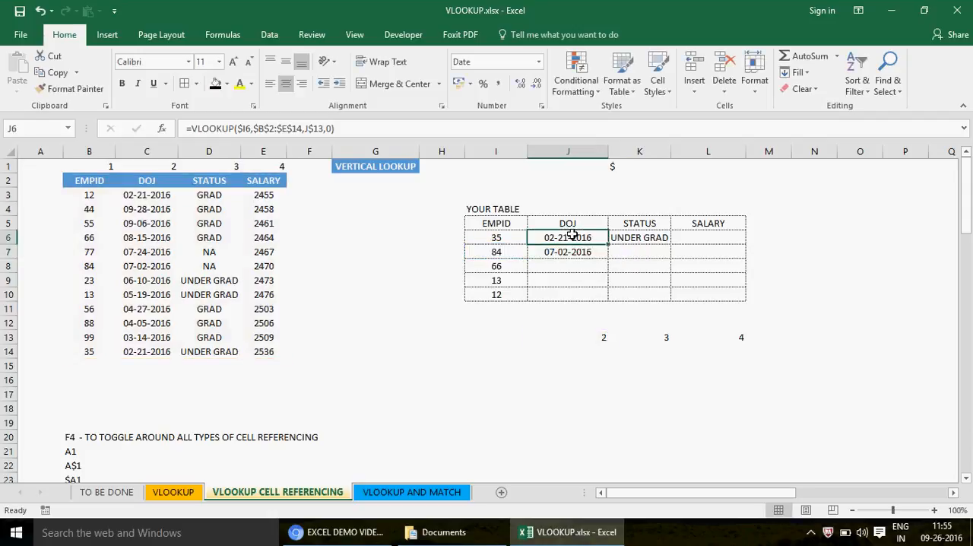
pyautogui.hotkey('shift', 'Down')
pyautogui.hotkey('shift', 'Down')
pyautogui.hotkey('shift', 'Down')
pyautogui.hotkey('shift', 'Down')
pyautogui.hotkey('shift', 'Right')
pyautogui.hotkey('shift', 'Right')
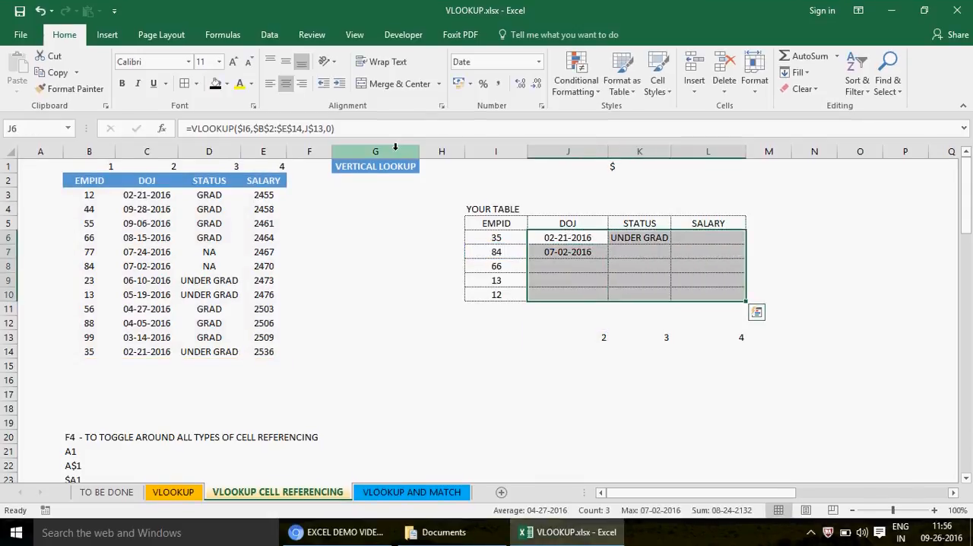
pyautogui.click(270, 84)
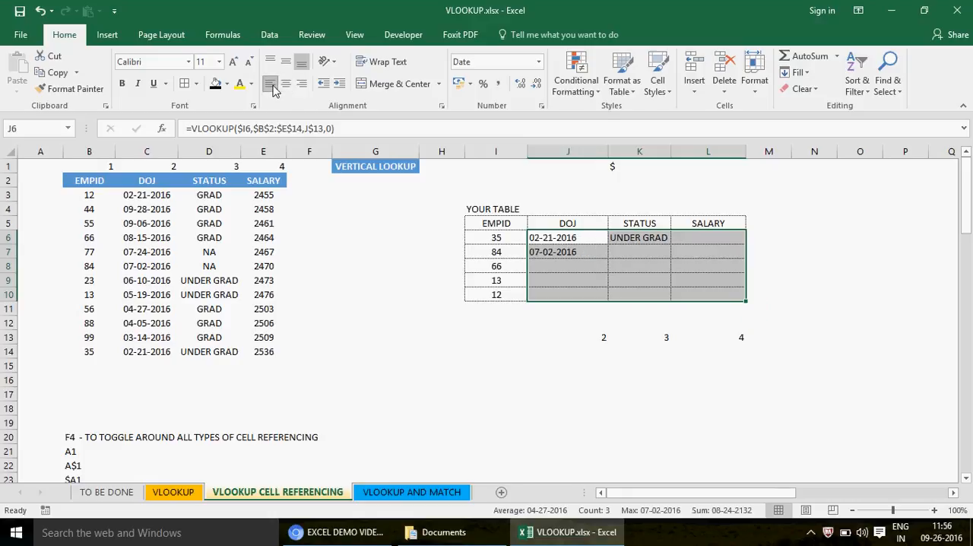
pyautogui.doubleClick(567, 237)
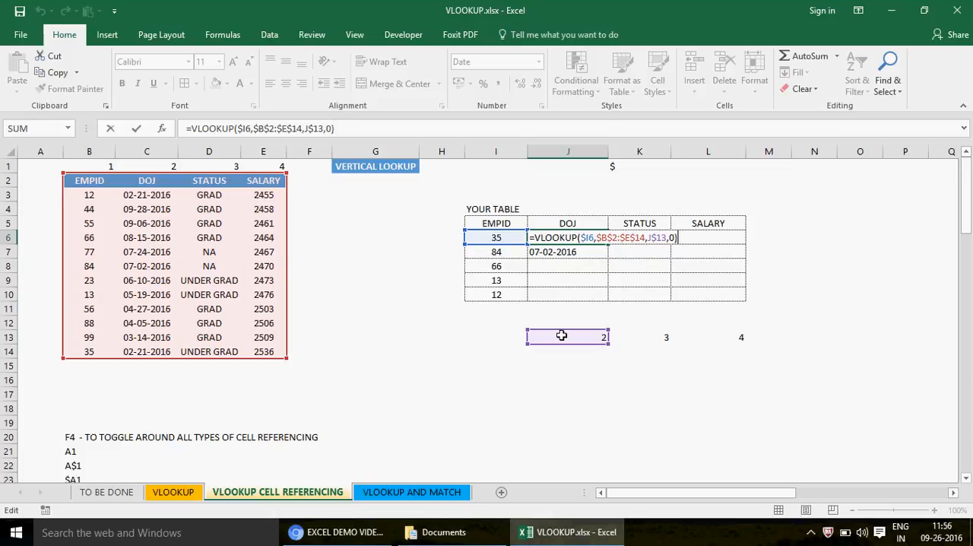
# - Examine the cell references in the VLOOKUP formulas of J6, J7 and K6
pyautogui.press('Return')
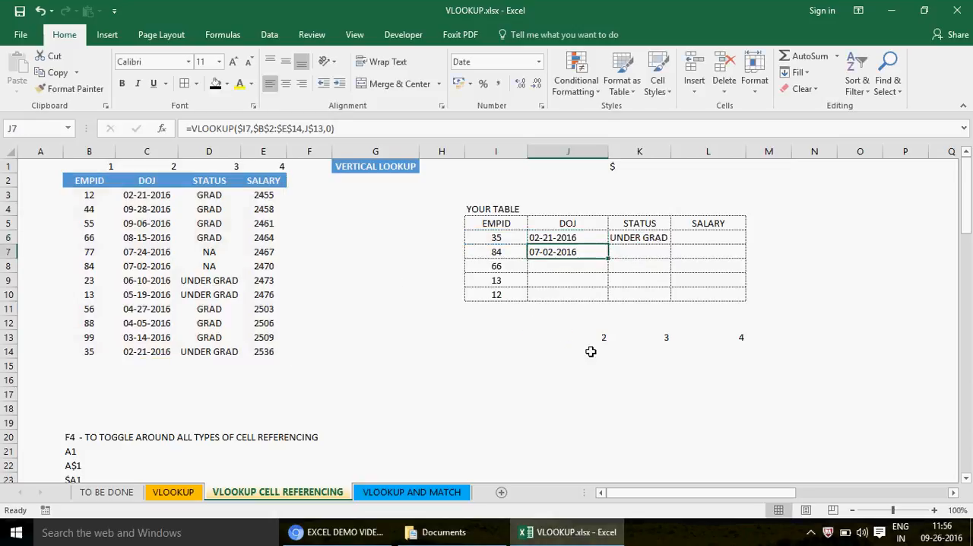
pyautogui.press('F2')
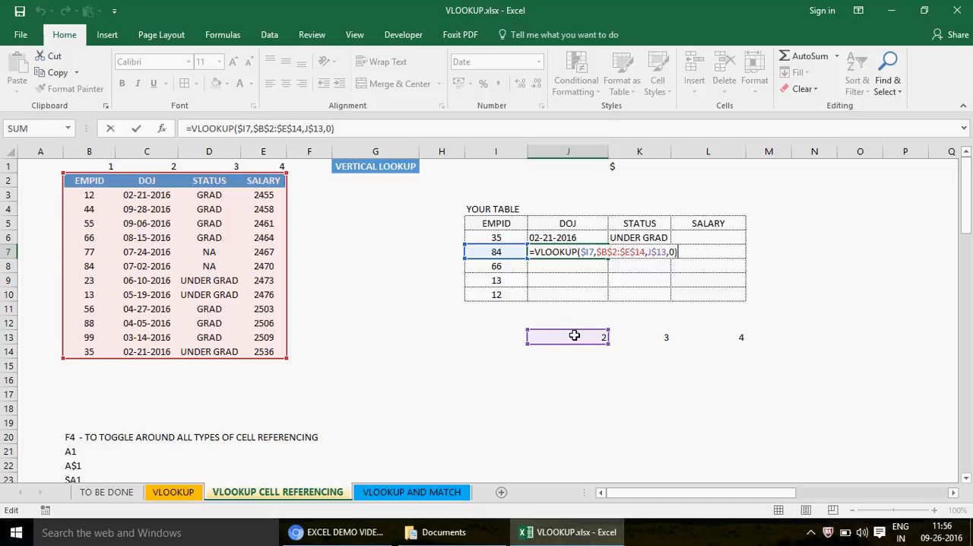
pyautogui.hotkey('ctrl', 'Return')
pyautogui.doubleClick(630, 235)
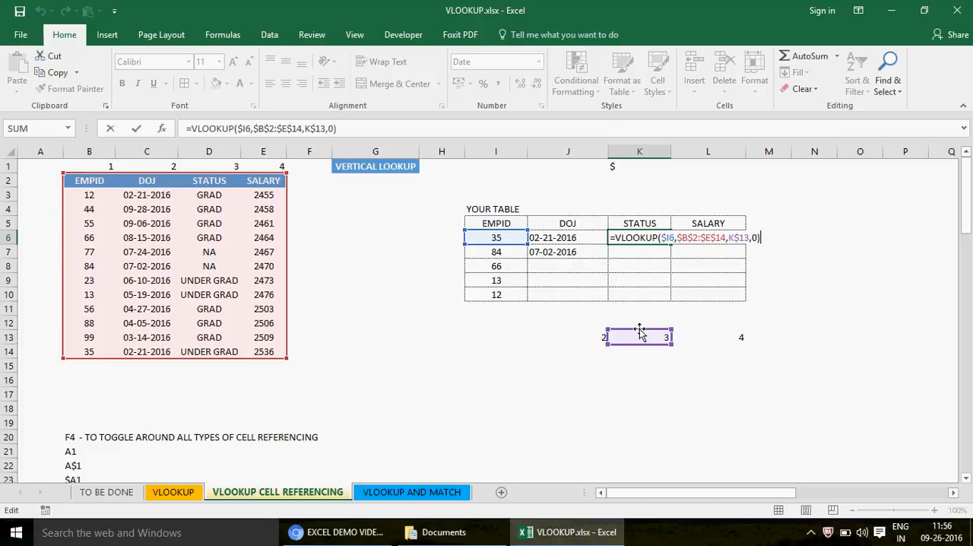
pyautogui.hotkey('ctrl', 'Return')
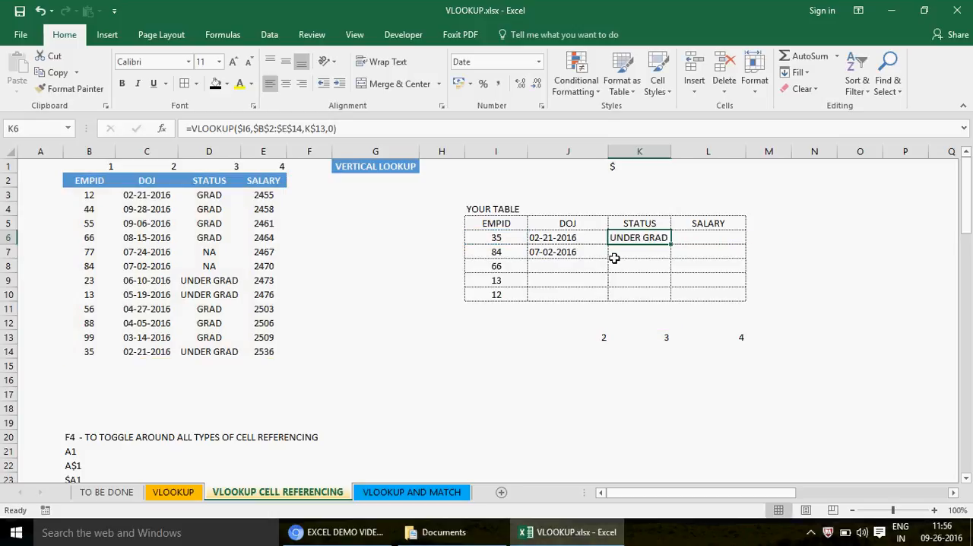
# - Copy the K6 lookup formula to L6 and the range K7:L10
pyautogui.hotkey('ctrl', 'c')
pyautogui.press('Right')
pyautogui.hotkey('ctrl', 'v')
pyautogui.press('Down')
pyautogui.press('Left')
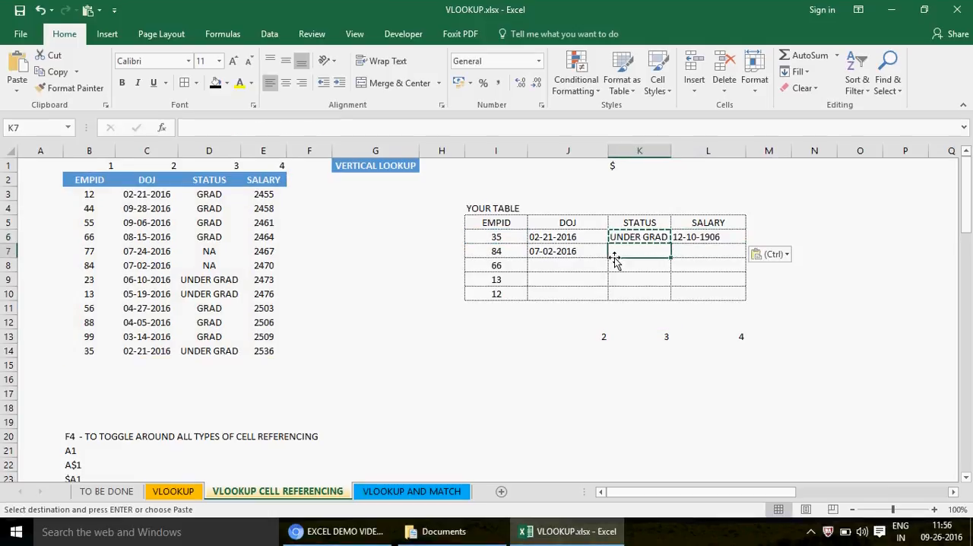
pyautogui.hotkey('shift', 'Right')
pyautogui.hotkey('shift', 'Down')
pyautogui.hotkey('shift', 'Down')
pyautogui.hotkey('shift', 'Down')
pyautogui.hotkey('ctrl', 'v')
pyautogui.hotkey('ctrl', 'Down')
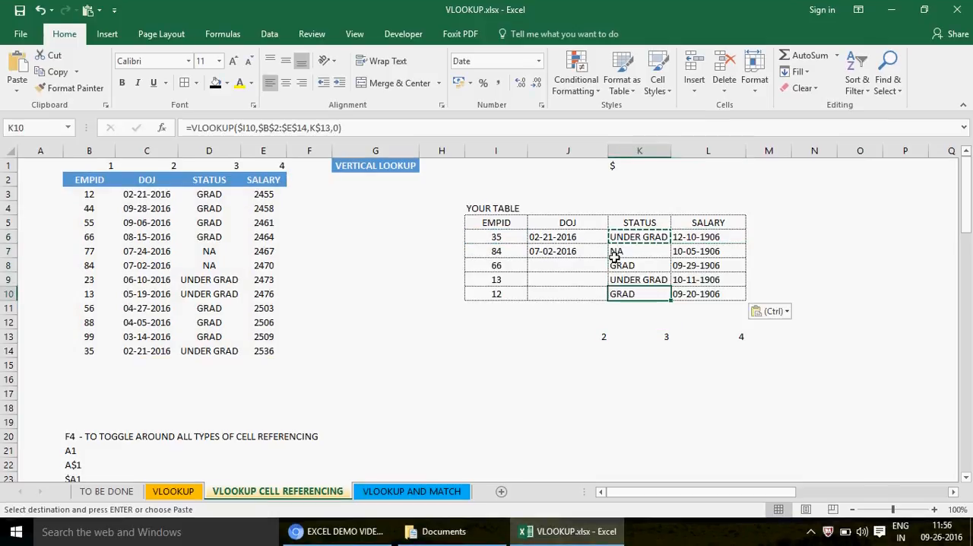
# - Paste the copied lookup formula into J8:J10 to complete the DOJ column
pyautogui.press('Left')
pyautogui.press('Up')
pyautogui.press('Up')
pyautogui.hotkey('shift', 'Down')
pyautogui.hotkey('shift', 'Down')
pyautogui.hotkey('ctrl', 'v')
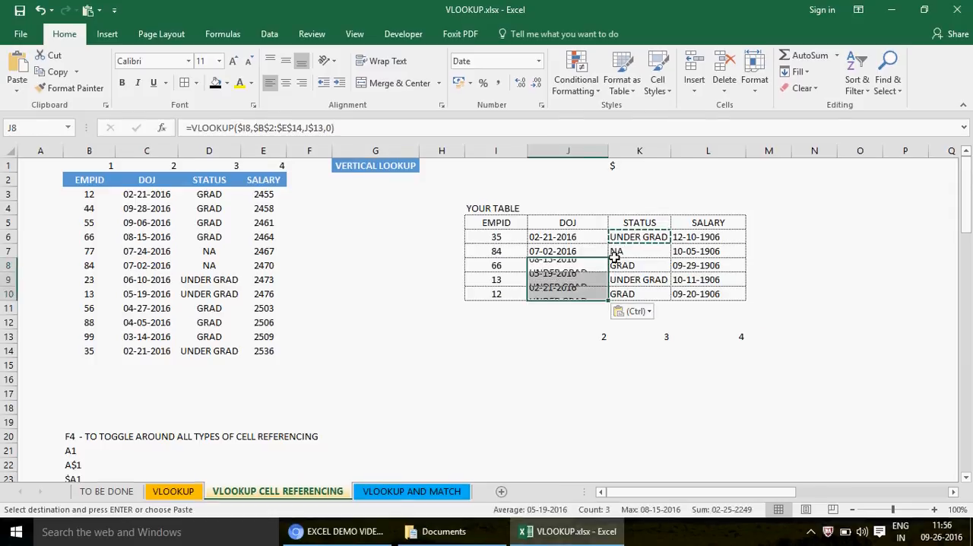
pyautogui.press('Up')
pyautogui.press('Up')
pyautogui.press('Up')
pyautogui.press('Right')
pyautogui.press('Right')
pyautogui.press('Right')
pyautogui.press('Down')
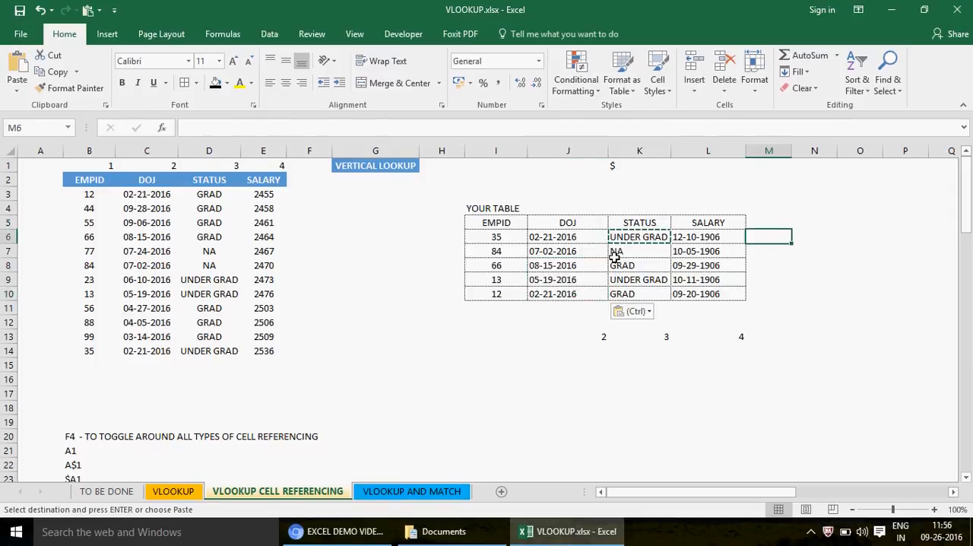
pyautogui.press('Left')
pyautogui.press('Down')
pyautogui.press('Down')
pyautogui.press('Down')
pyautogui.press('Down')
pyautogui.press('Down')
pyautogui.press('Down')
pyautogui.press('Down')
pyautogui.press('Down')
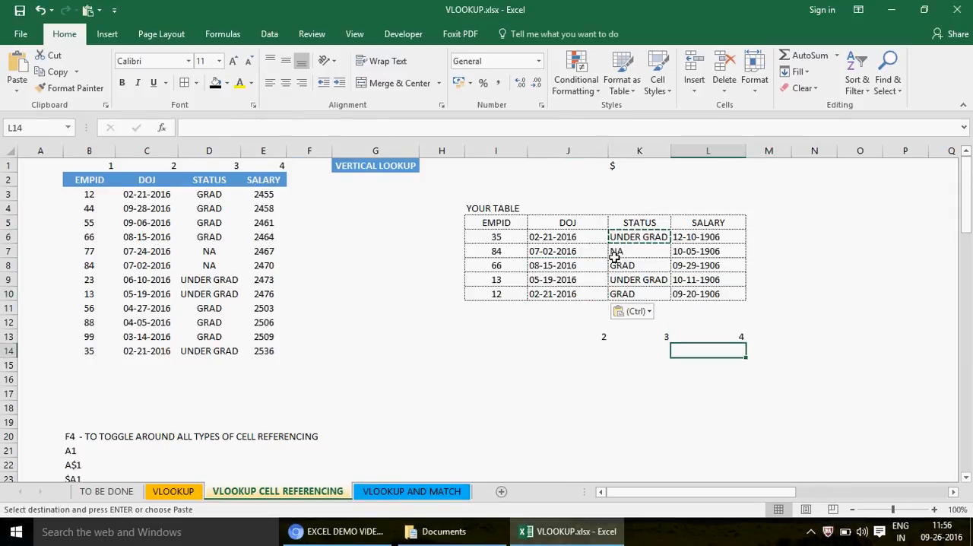
pyautogui.press('Up')
pyautogui.press('Right')
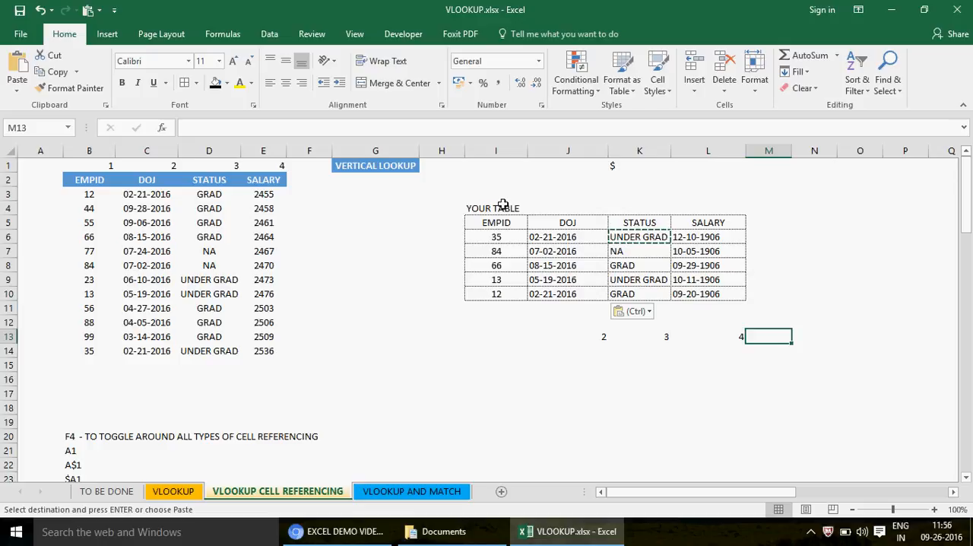
# - Center-align the contents of the lookup table I5:L10
pyautogui.moveTo(499, 222); pyautogui.dragTo(710, 294)
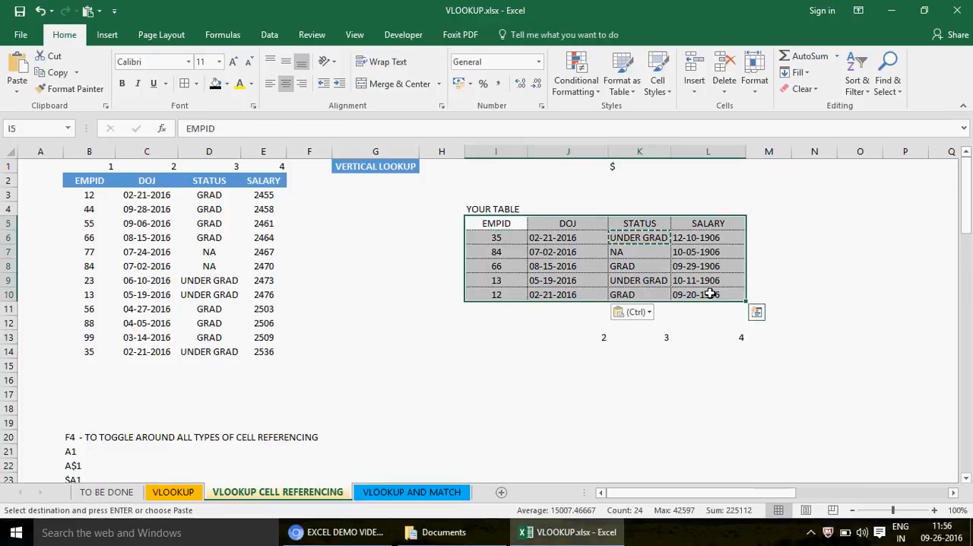
pyautogui.click(286, 85)
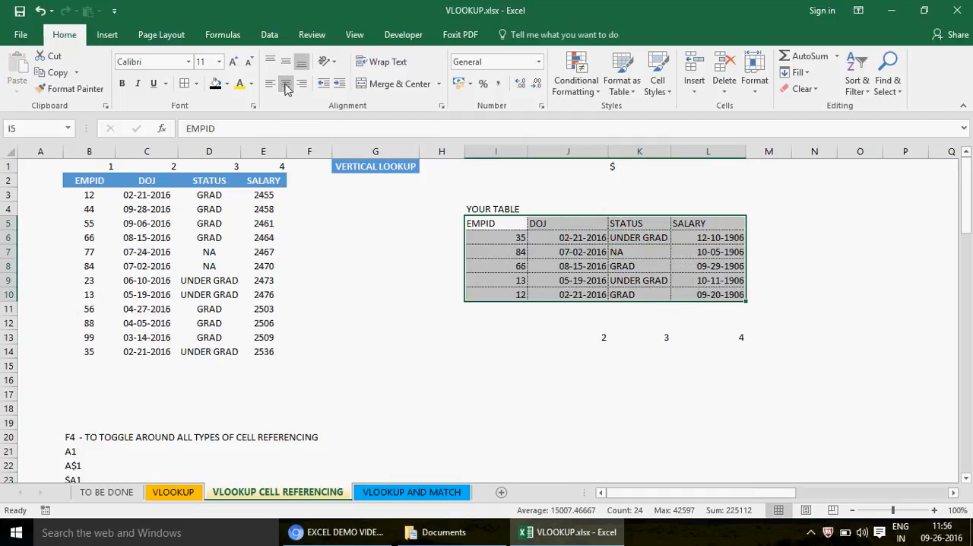
# - Replace every "=" with nothing in J6:L10 so the VLOOKUP formulas display as text
pyautogui.click(560, 238)
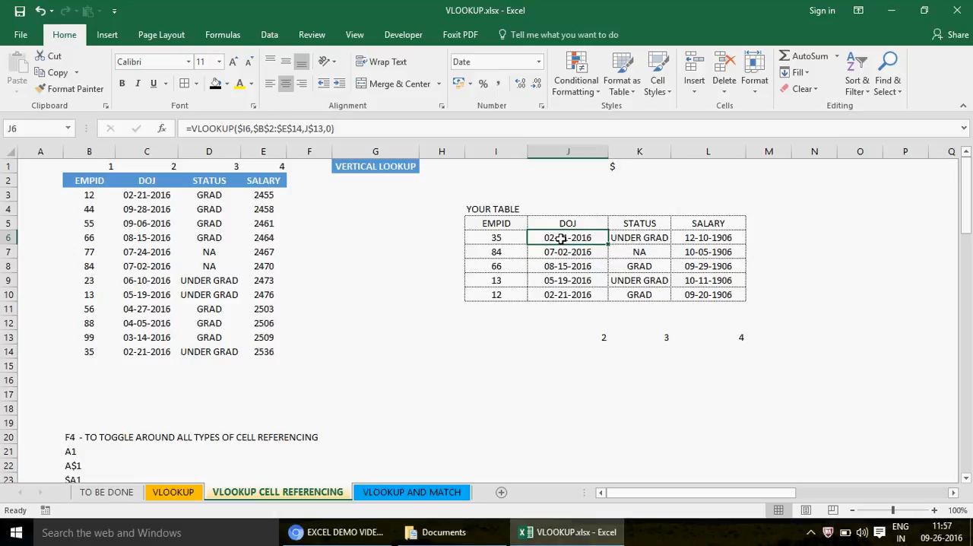
pyautogui.hotkey('shift', 'Right')
pyautogui.hotkey('shift', 'Right')
pyautogui.hotkey('shift', 'Down')
pyautogui.hotkey('shift', 'Down')
pyautogui.hotkey('shift', 'Down')
pyautogui.hotkey('shift', 'Down')
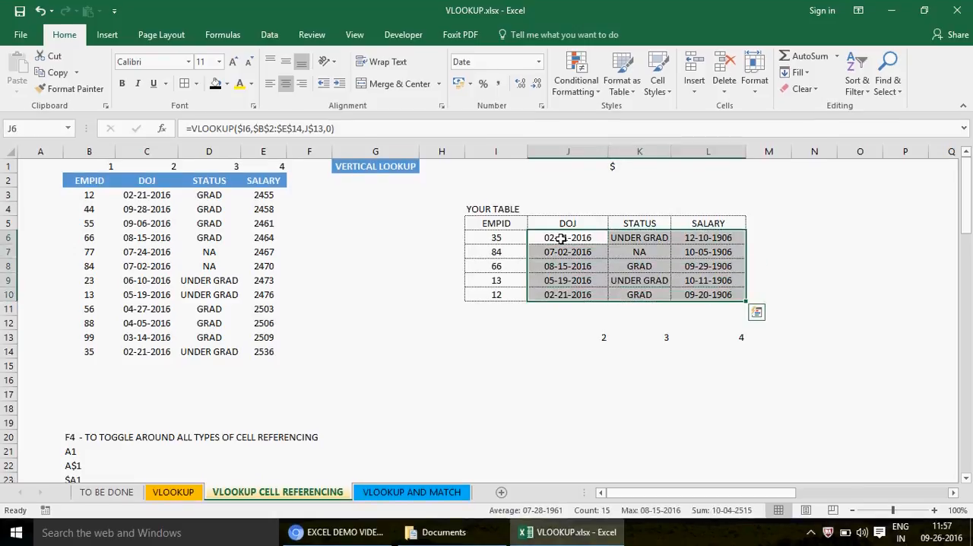
pyautogui.hotkey('ctrl', 'h')
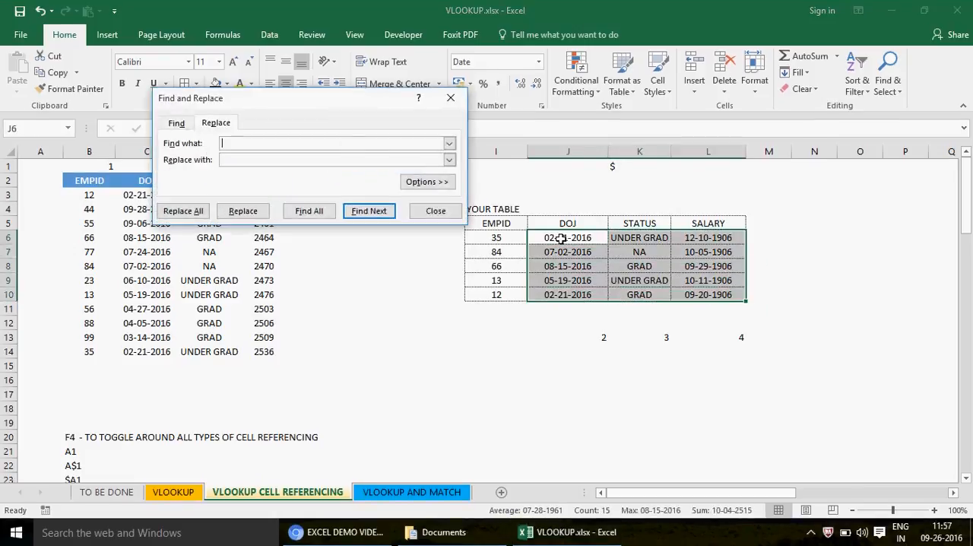
pyautogui.press('Num_Lock')
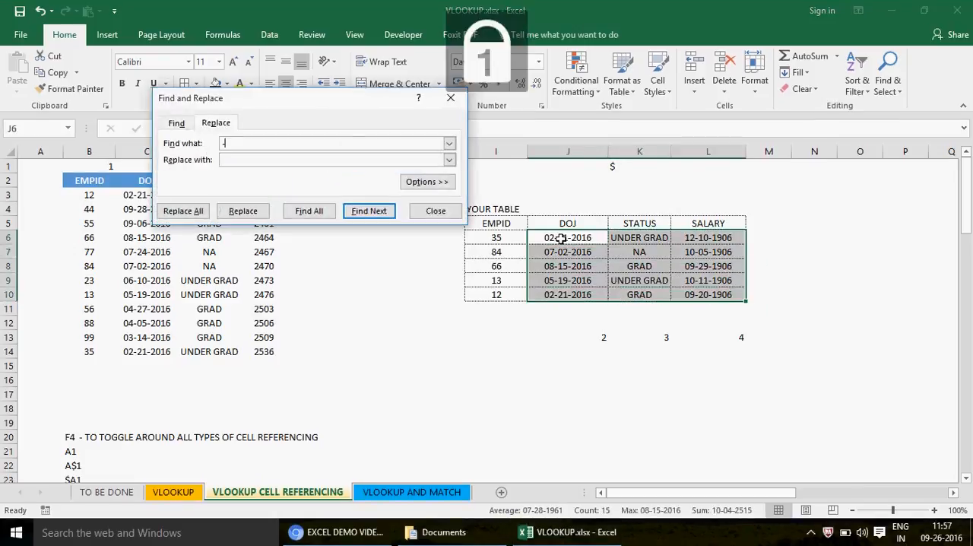
pyautogui.press('BackSpace')
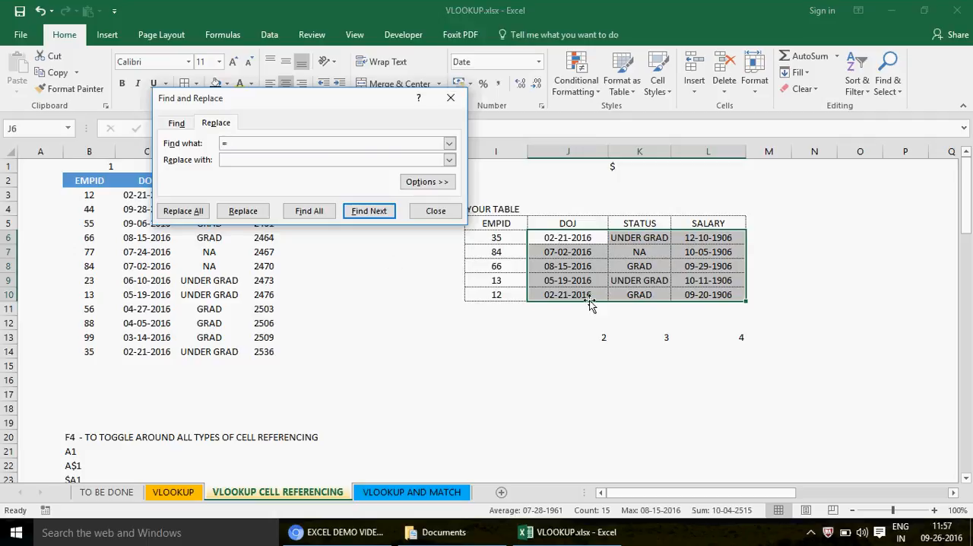
pyautogui.click(183, 213)
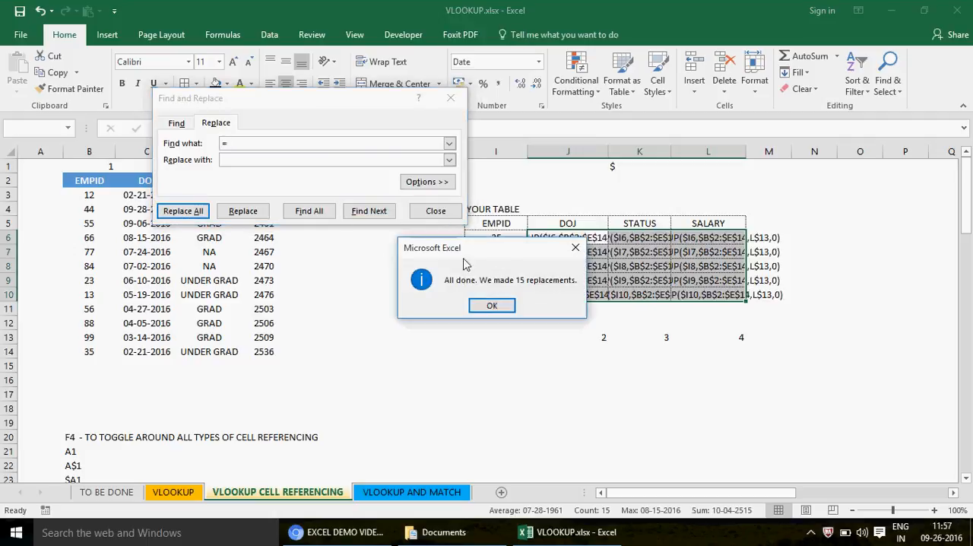
pyautogui.click(496, 305)
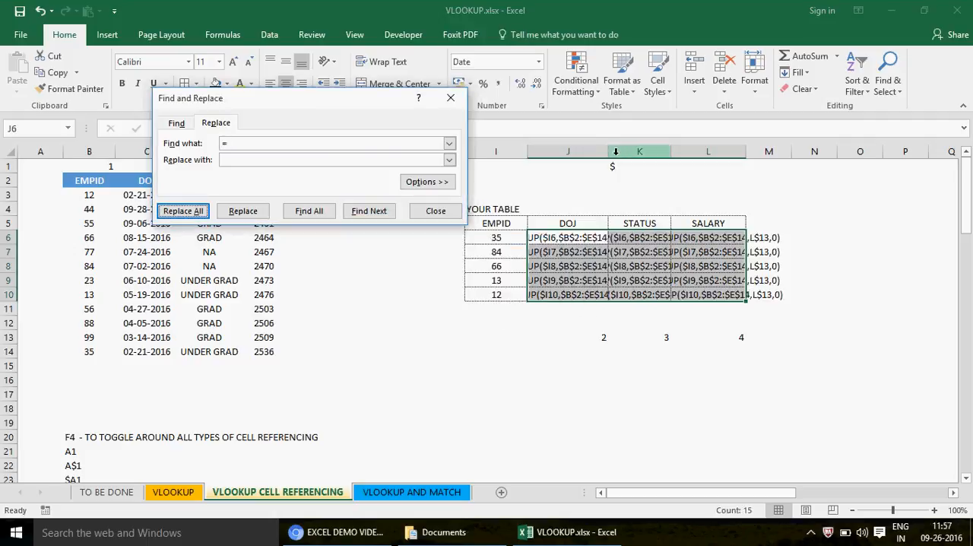
pyautogui.click(436, 210)
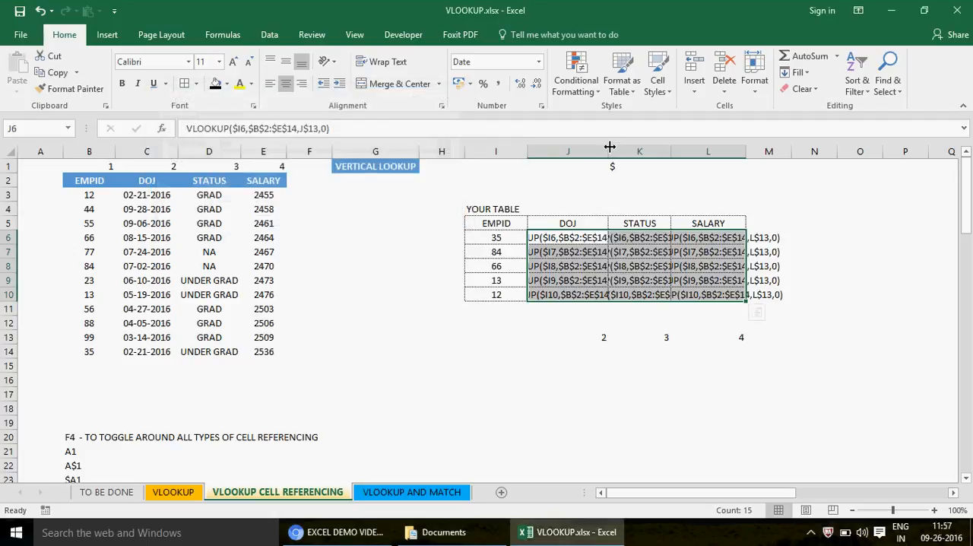
# - Autofit columns J, K and L to the formula text and collapse column H
pyautogui.doubleClick(608, 151)
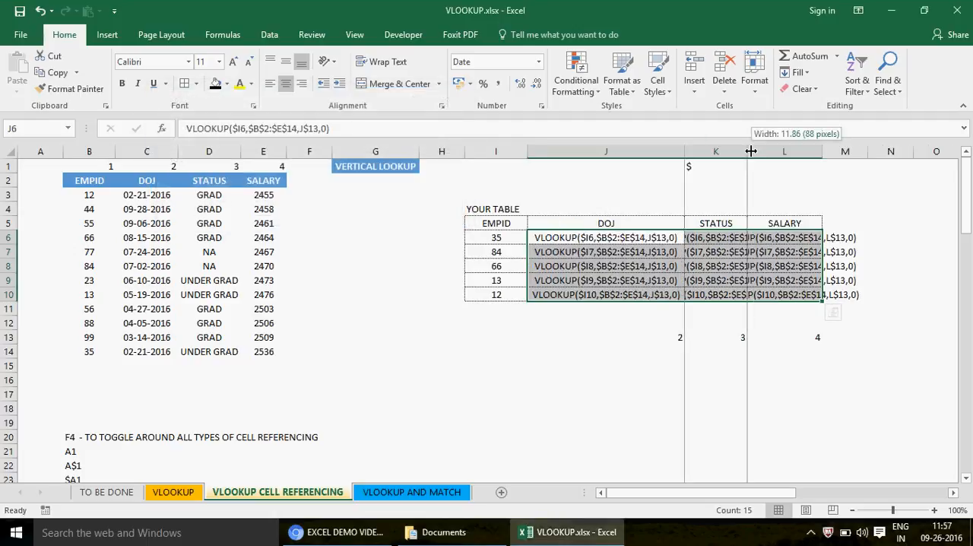
pyautogui.doubleClick(752, 151)
pyautogui.doubleClick(918, 151)
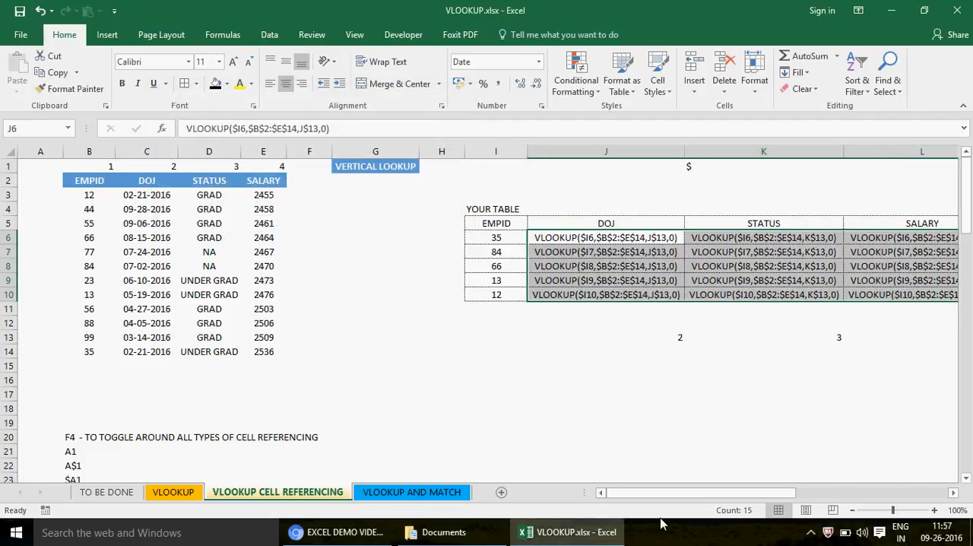
pyautogui.moveTo(464, 152); pyautogui.dragTo(420, 152)
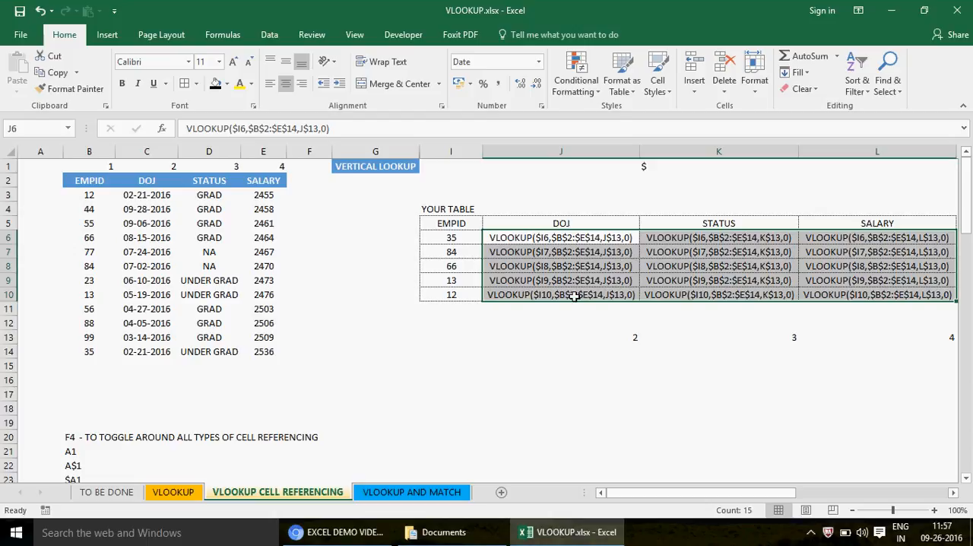
# - Undo the column width changes and the "=" replacement in J6:L10
pyautogui.hotkey('ctrl', 'z')
pyautogui.hotkey('ctrl', 'z')
pyautogui.hotkey('ctrl', 'z')
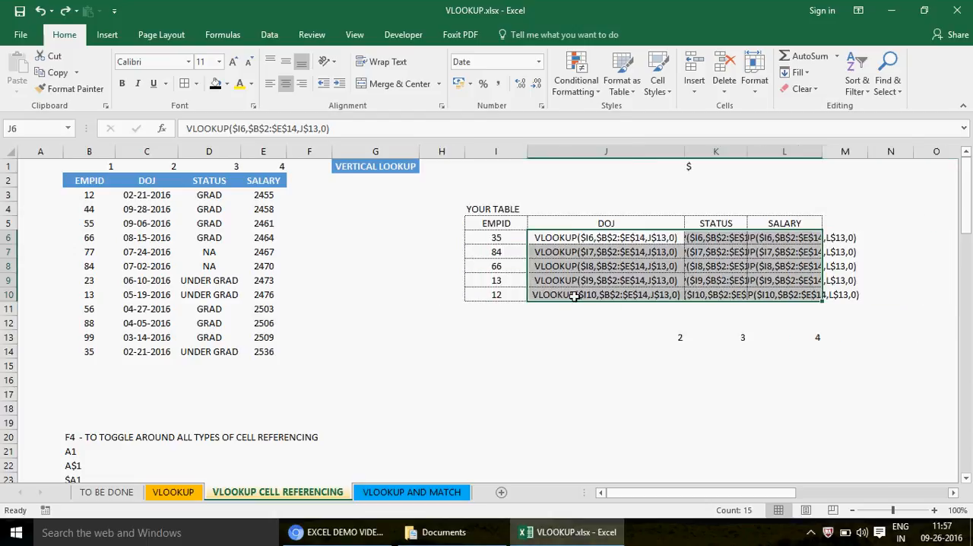
pyautogui.hotkey('ctrl', 'z')
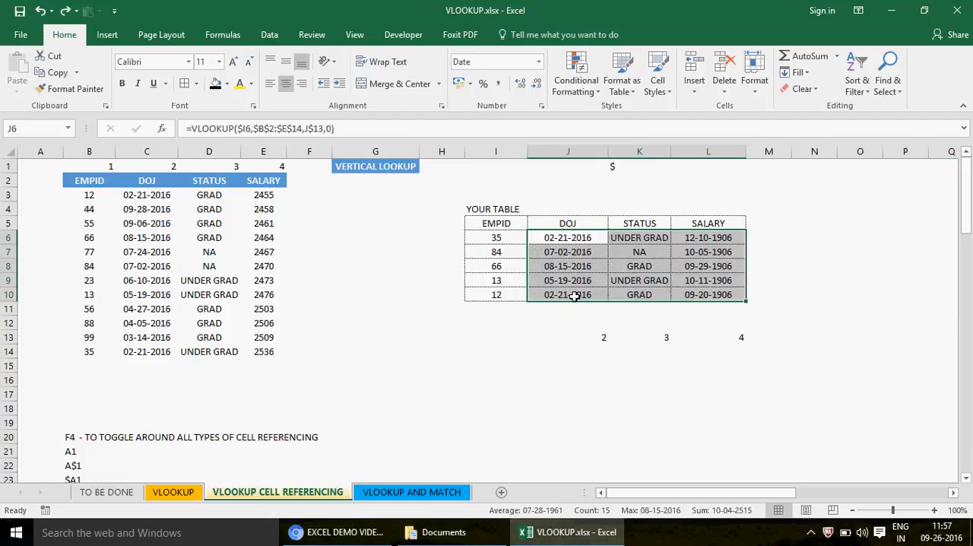
# - Change the header in J5 to STATUS
pyautogui.click(562, 234)
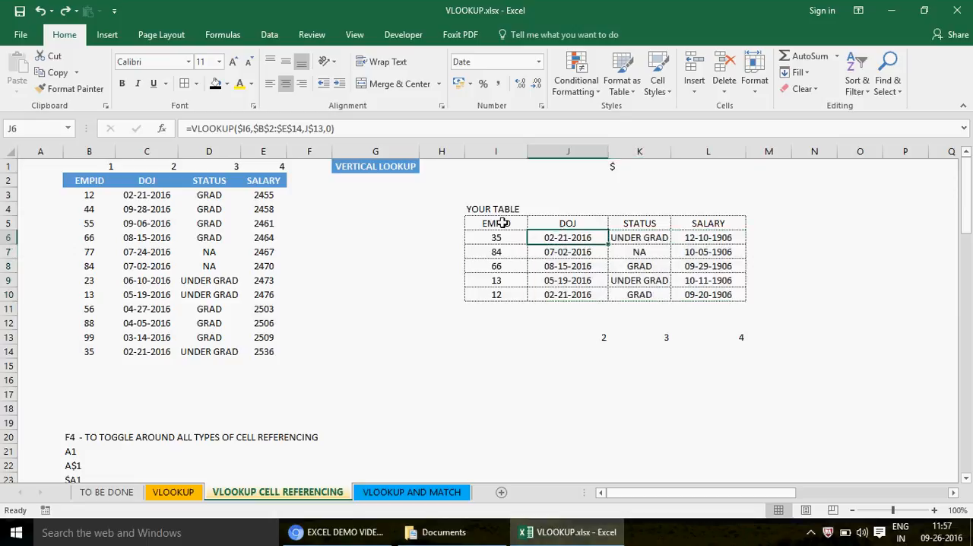
pyautogui.click(570, 224)
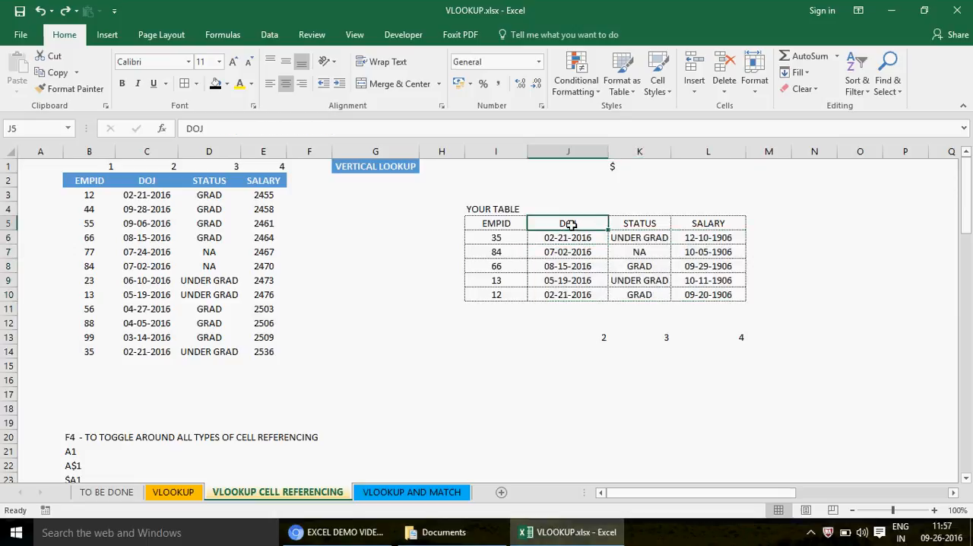
pyautogui.write('STA')
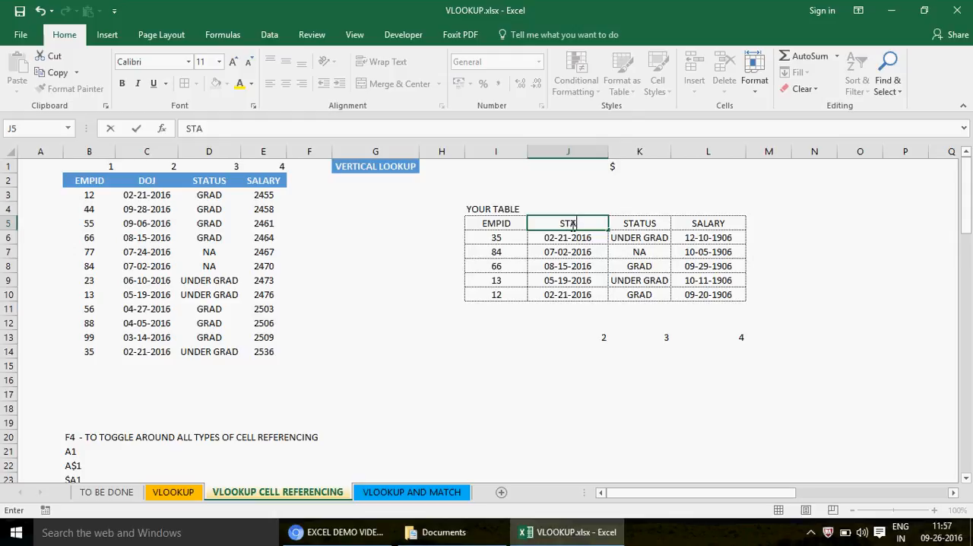
pyautogui.write('TUS')
pyautogui.press('Return')
pyautogui.press('Up')
pyautogui.press('Right')
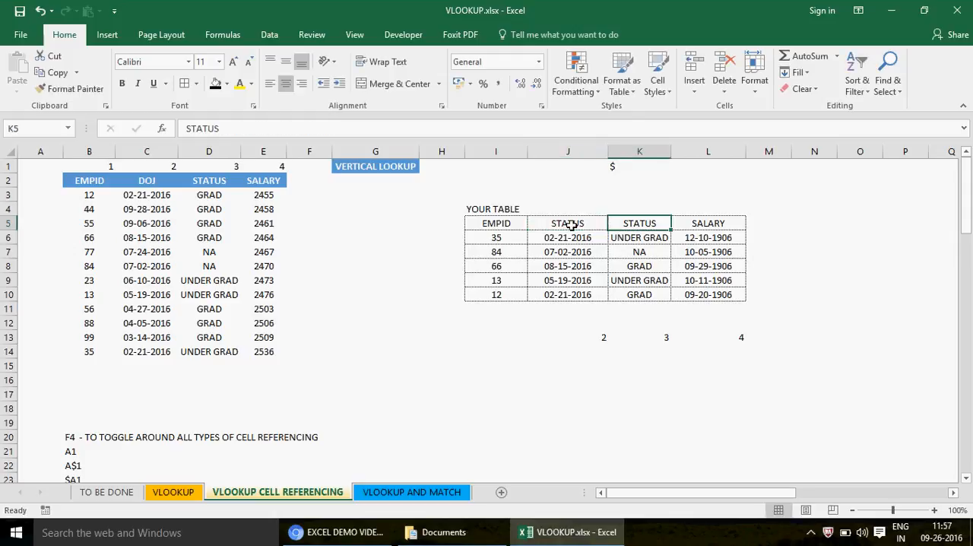
# - Change the header in K5 to DOJ and the header in L5 to STATUS
pyautogui.write('DOJ')
pyautogui.press('Return')
pyautogui.press('Up')
pyautogui.press('Right')
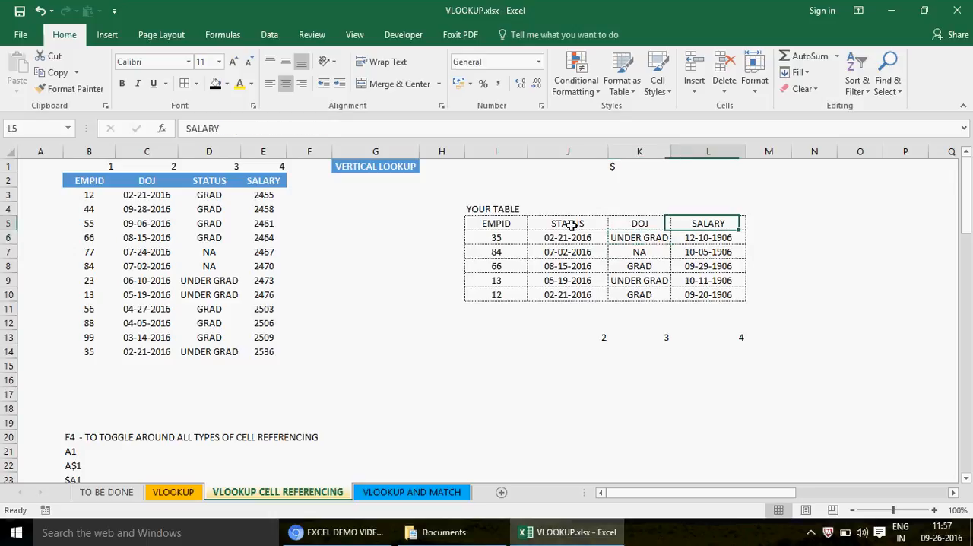
pyautogui.write('STATUS')
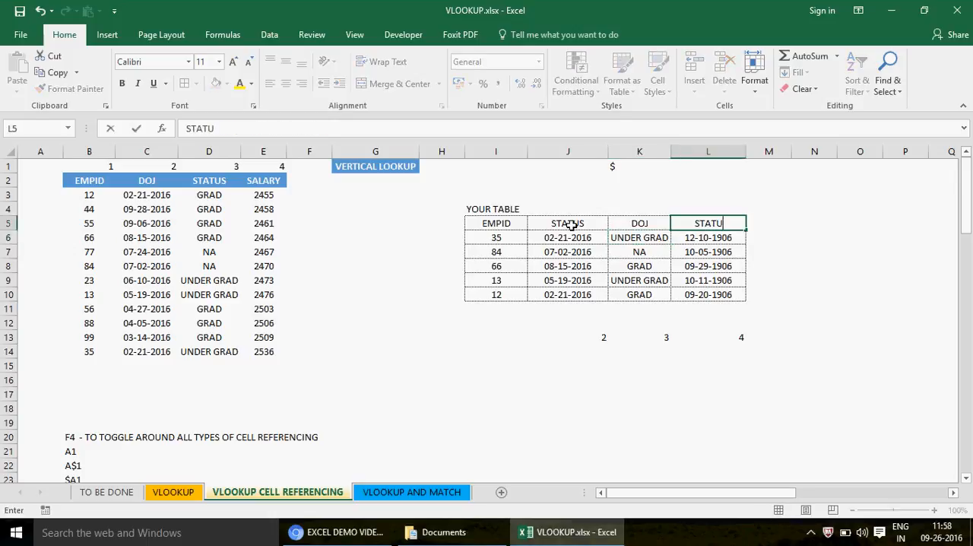
pyautogui.press('Return')
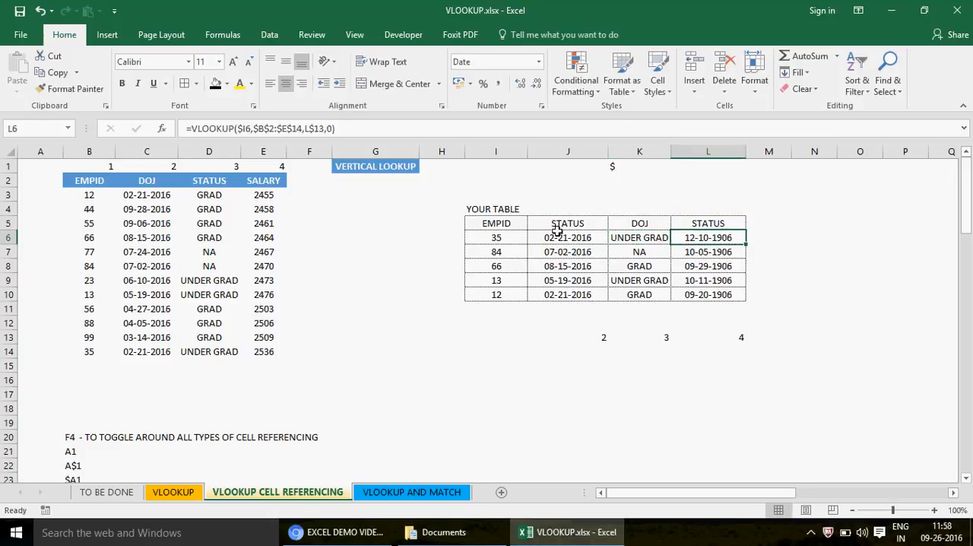
pyautogui.press('Left')
pyautogui.press('Left')
pyautogui.press('Left')
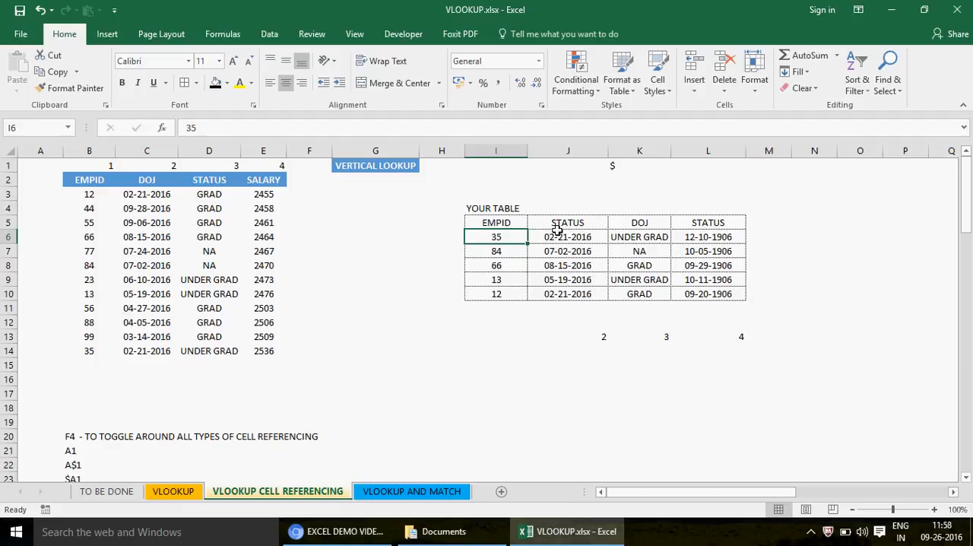
pyautogui.write('0')
pyautogui.press('Escape')
# - Check the lookup results in J6:L10 against the rearranged headers and the column index number in J13
pyautogui.click(571, 238)
pyautogui.hotkey('shift', 'Right')
pyautogui.hotkey('shift', 'Right')
pyautogui.hotkey('shift', 'Down')
pyautogui.hotkey('shift', 'Down')
pyautogui.hotkey('shift', 'Down')
pyautogui.hotkey('shift', 'Down')
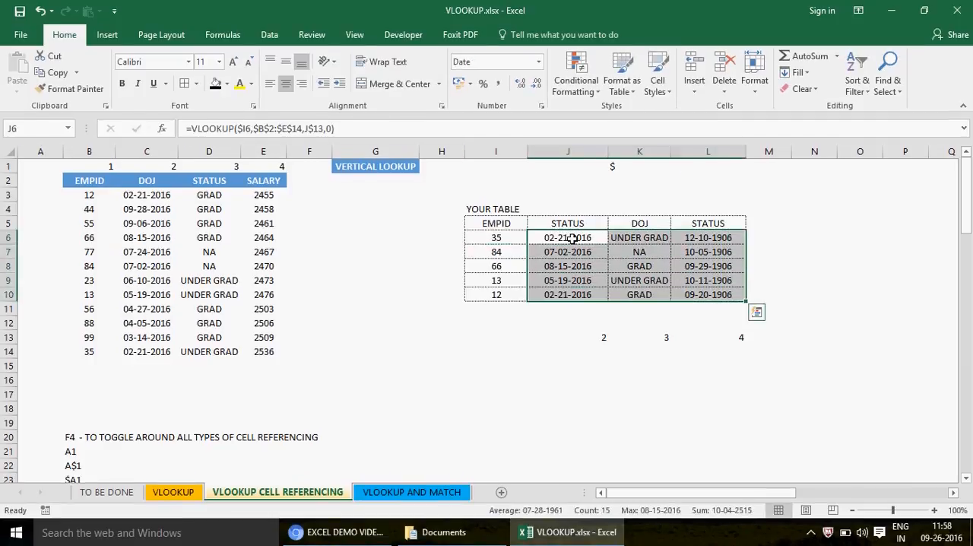
pyautogui.click(576, 341)
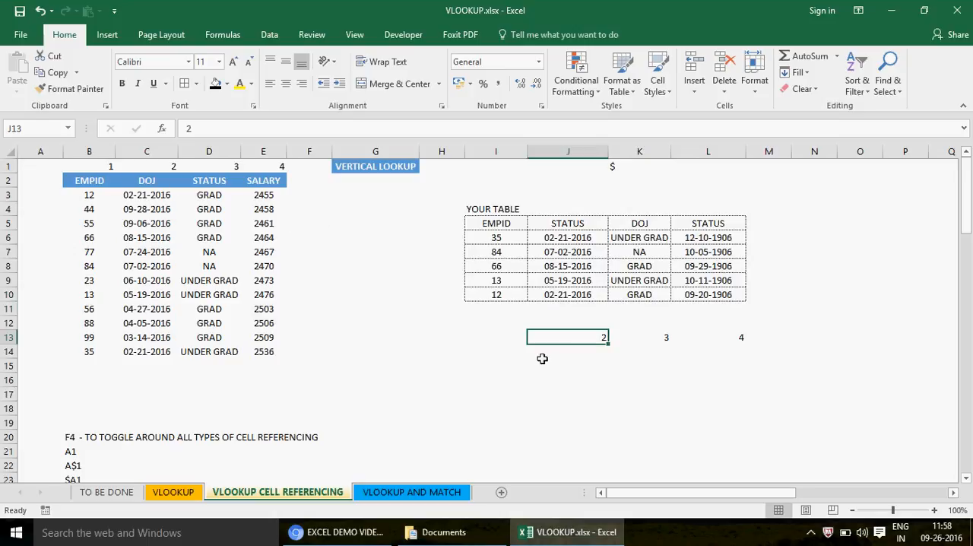
# - Set the column index numbers in J13, K13 and L13 to 3, 2 and 3 to match the rearranged headers
pyautogui.write('3')
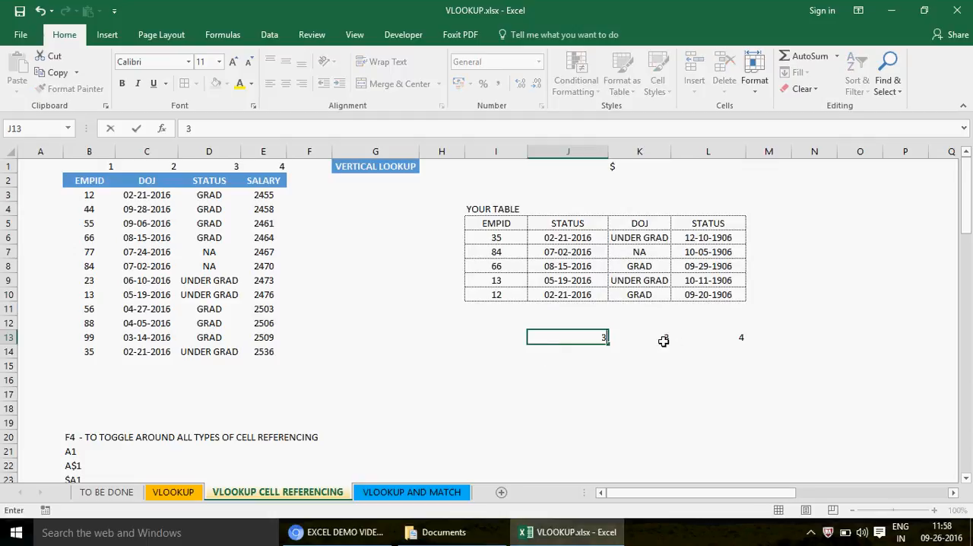
pyautogui.click(664, 342)
pyautogui.click(634, 225)
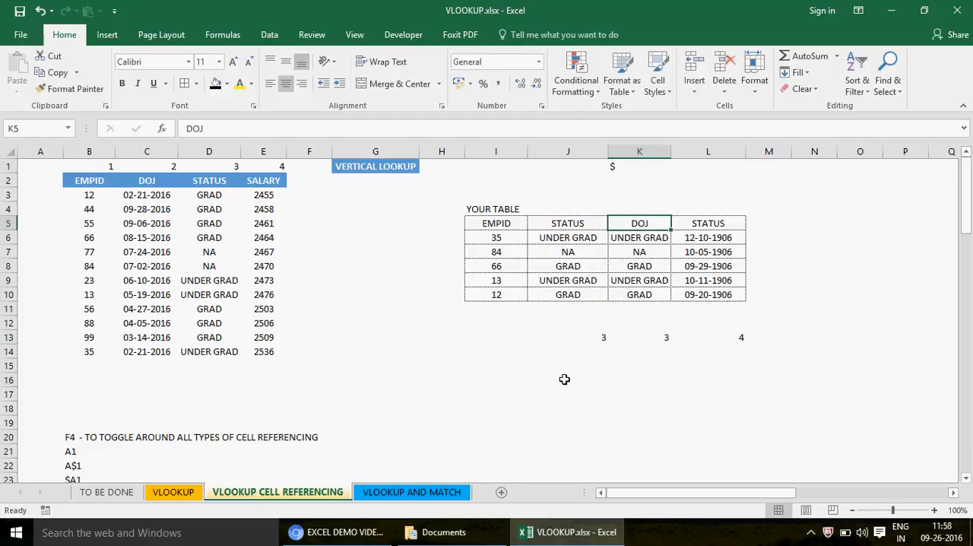
pyautogui.click(657, 335)
pyautogui.write('2')
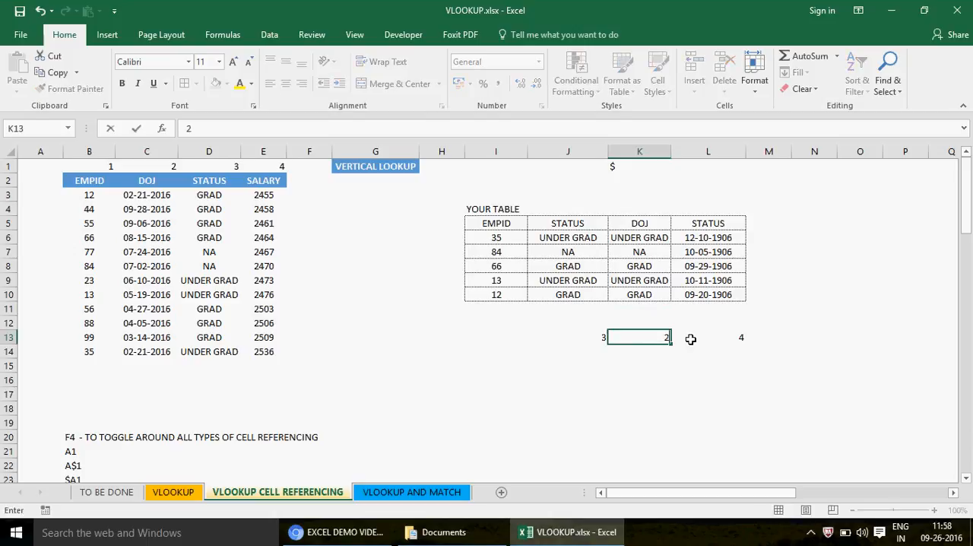
pyautogui.click(726, 339)
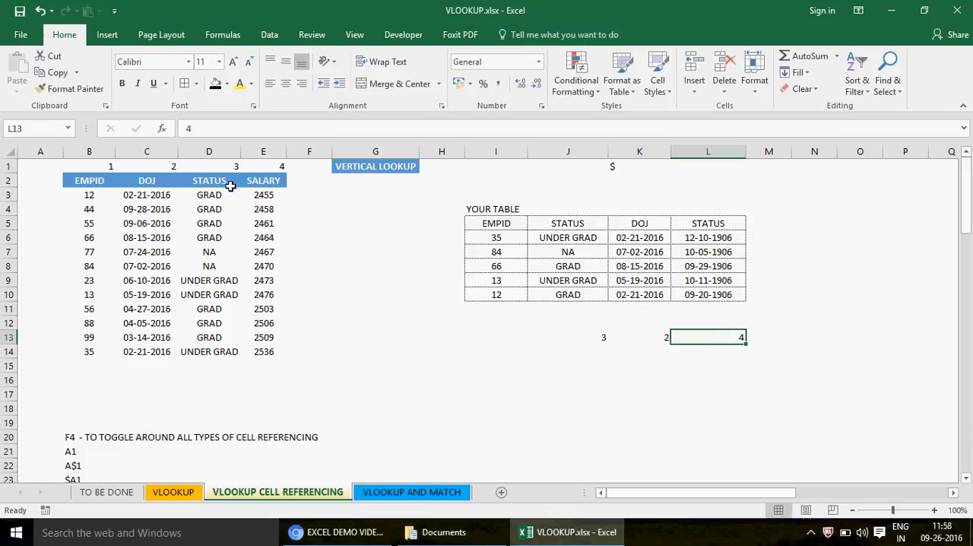
pyautogui.write('3')
pyautogui.press('Return')
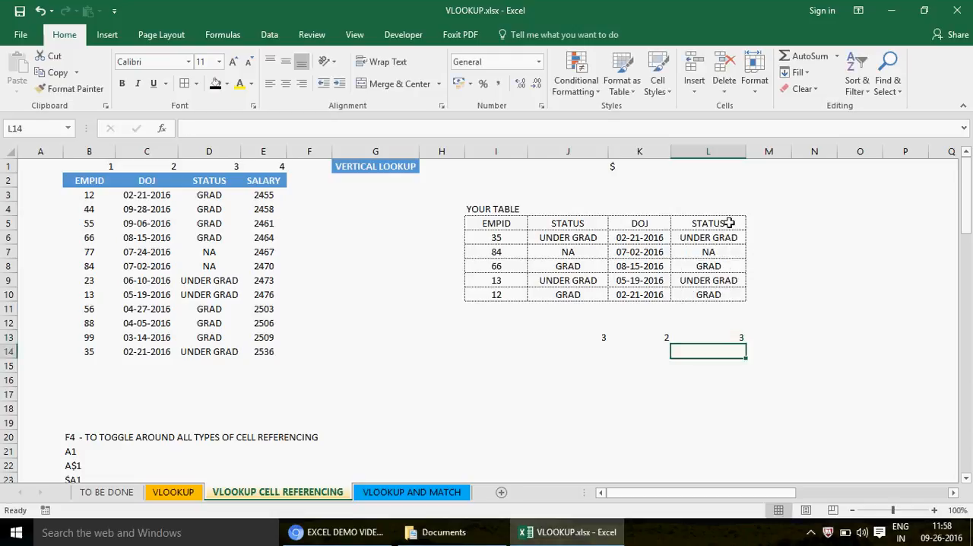
# - Compare the column index numbers in J13:L13 with the table headers in J5:L5
pyautogui.click(581, 333)
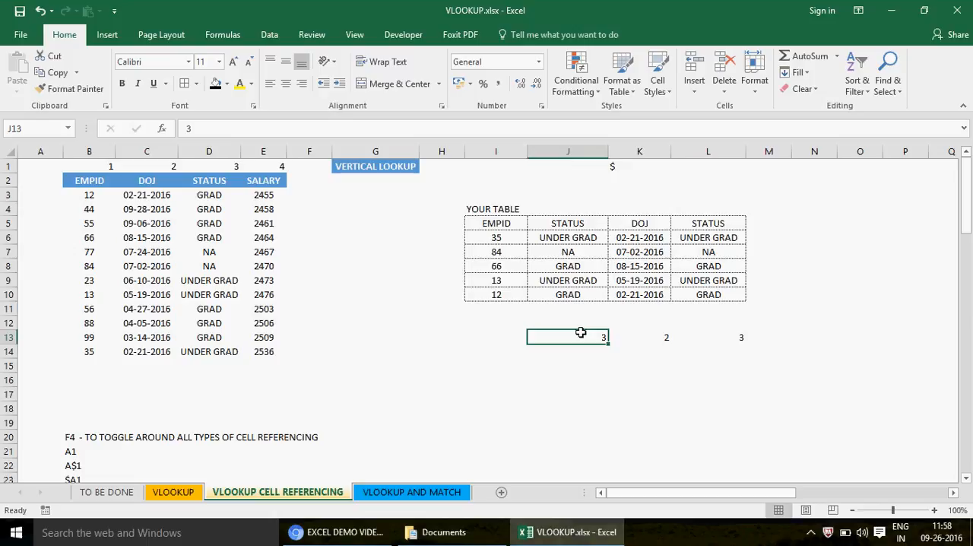
pyautogui.hotkey('shift', 'Right')
pyautogui.hotkey('shift', 'Right')
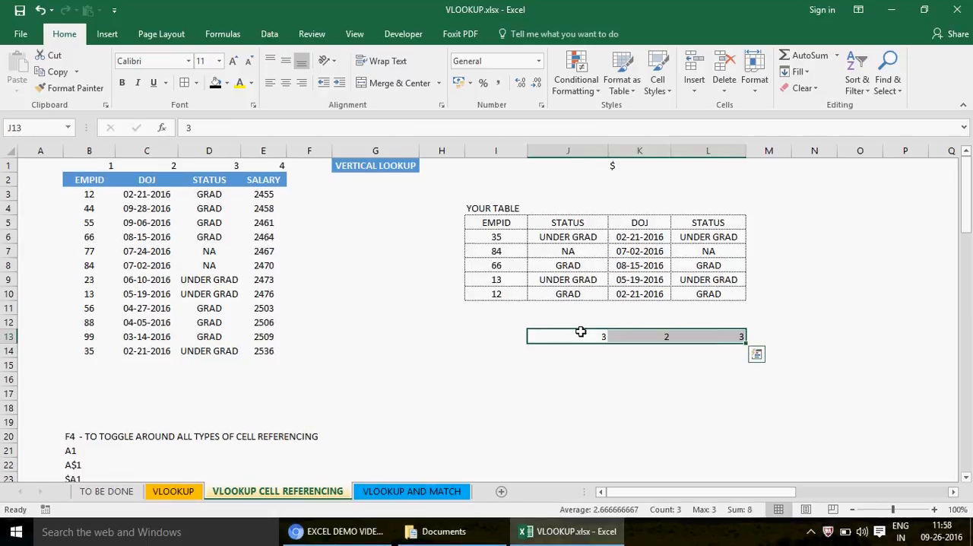
pyautogui.click(559, 219)
pyautogui.moveTo(559, 219); pyautogui.dragTo(714, 223)
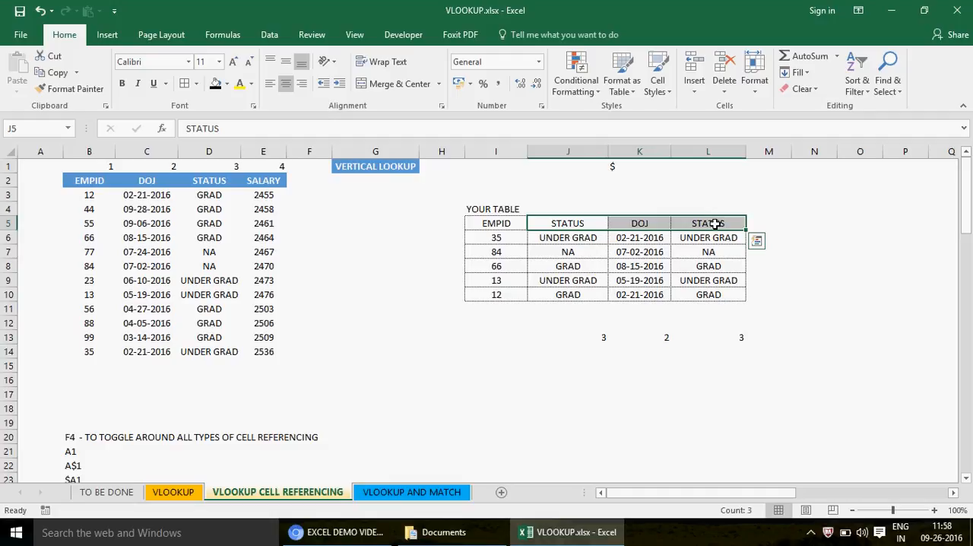
# - Create a copy of the VLOOKUP CELL REFERENCING sheet at the end of the VLOOKUP.xlsx workbook
pyautogui.rightClick(283, 493)
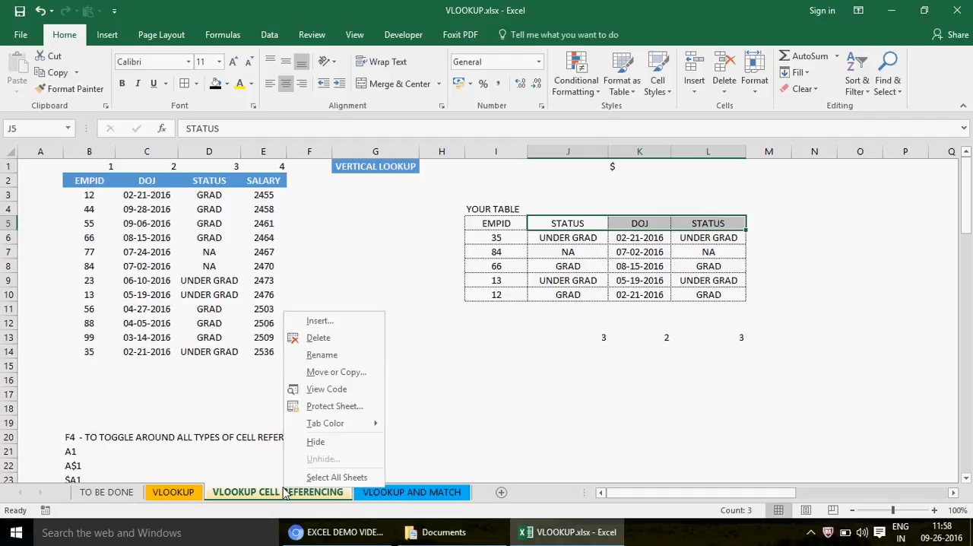
pyautogui.click(342, 378)
pyautogui.click(270, 428)
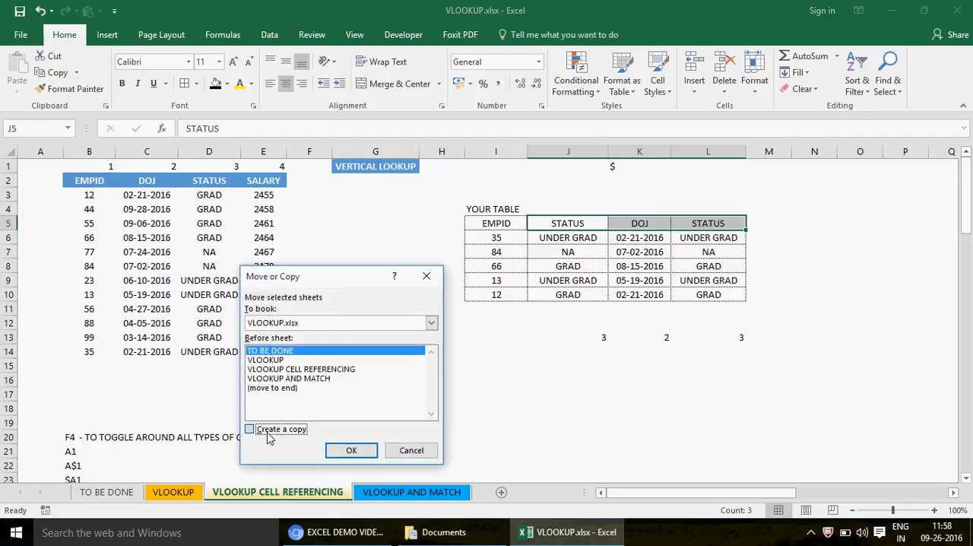
pyautogui.click(274, 388)
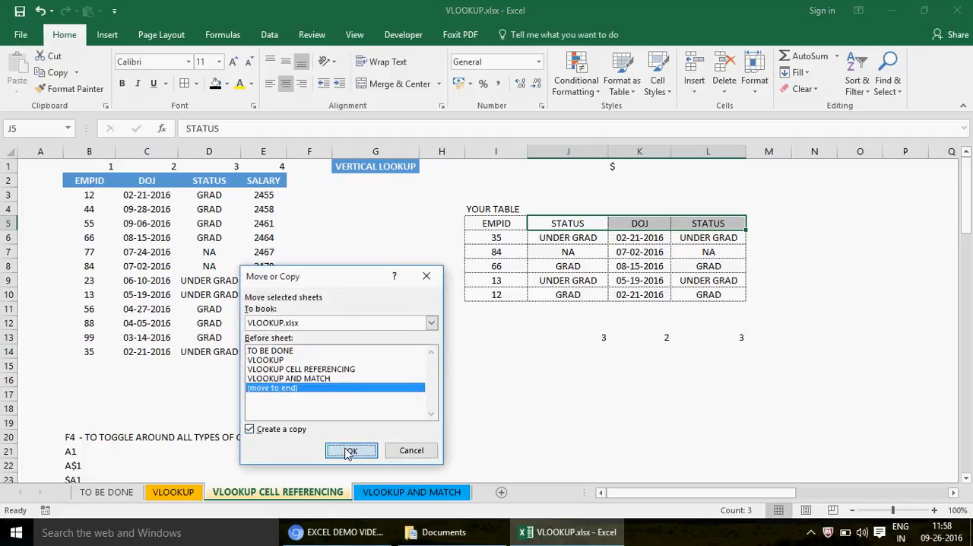
pyautogui.click(348, 449)
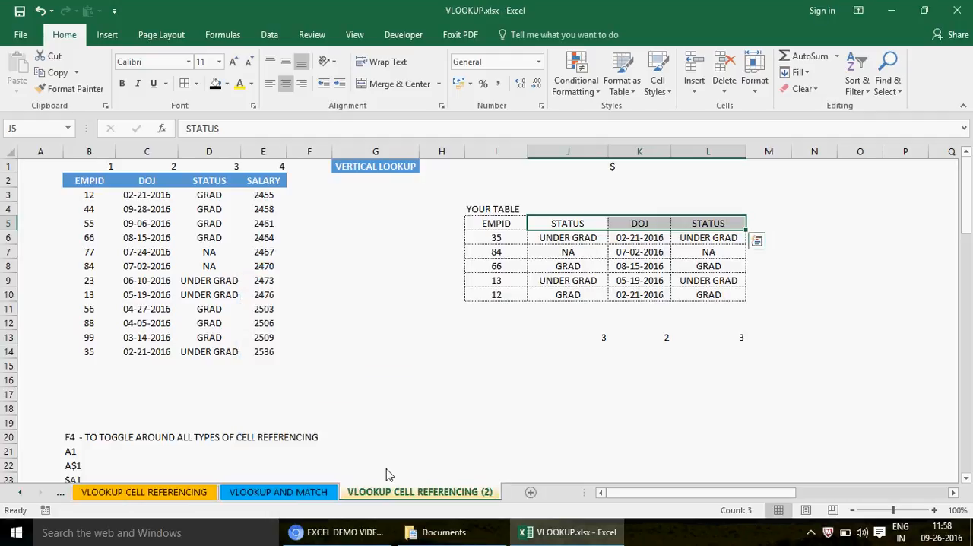
# - Delete the VLOOKUP AND MATCH sheet from the workbook
pyautogui.click(291, 494)
pyautogui.hotkey('alt', 'e')
pyautogui.press('l')
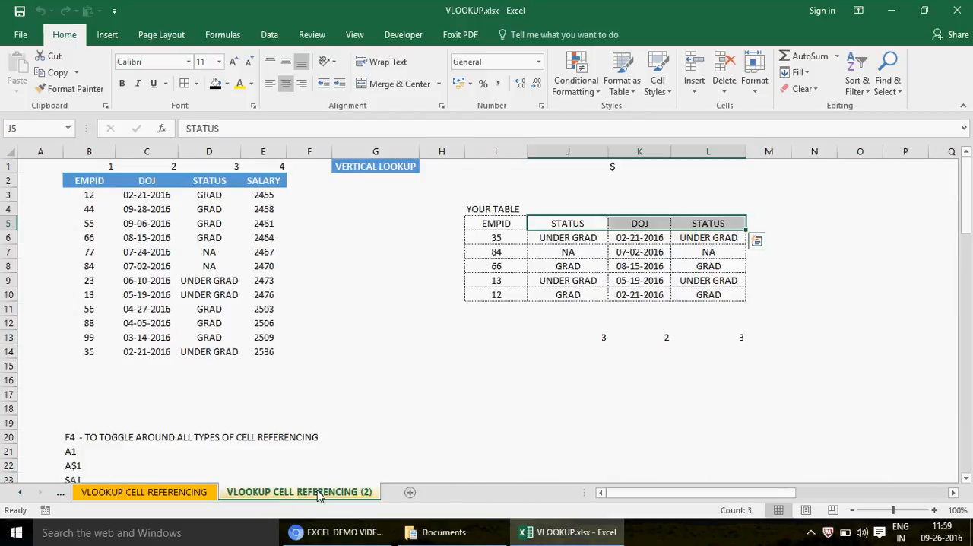
# - Rename the copied sheet VLOOKUP CELL REFERENCING (2) as VLOOKUP USING MATCH
pyautogui.doubleClick(358, 491)
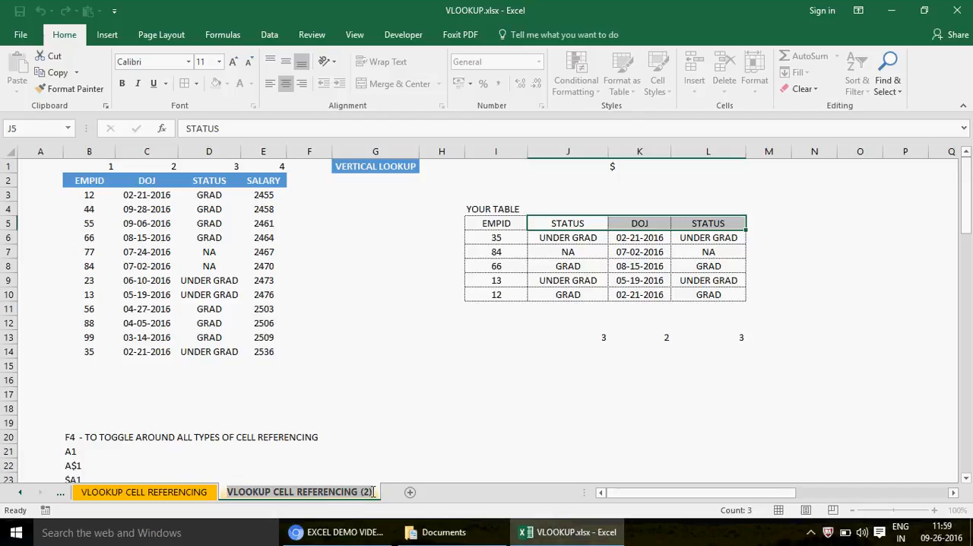
pyautogui.click(372, 493)
pyautogui.press('BackSpace')
pyautogui.press('BackSpace')
pyautogui.press('BackSpace')
pyautogui.press('BackSpace')
pyautogui.press('BackSpace')
pyautogui.press('BackSpace')
pyautogui.press('BackSpace')
pyautogui.press('BackSpace')
pyautogui.press('BackSpace')
pyautogui.press('BackSpace')
pyautogui.press('BackSpace')
pyautogui.press('BackSpace')
pyautogui.press('BackSpace')
pyautogui.press('BackSpace')
pyautogui.press('BackSpace')
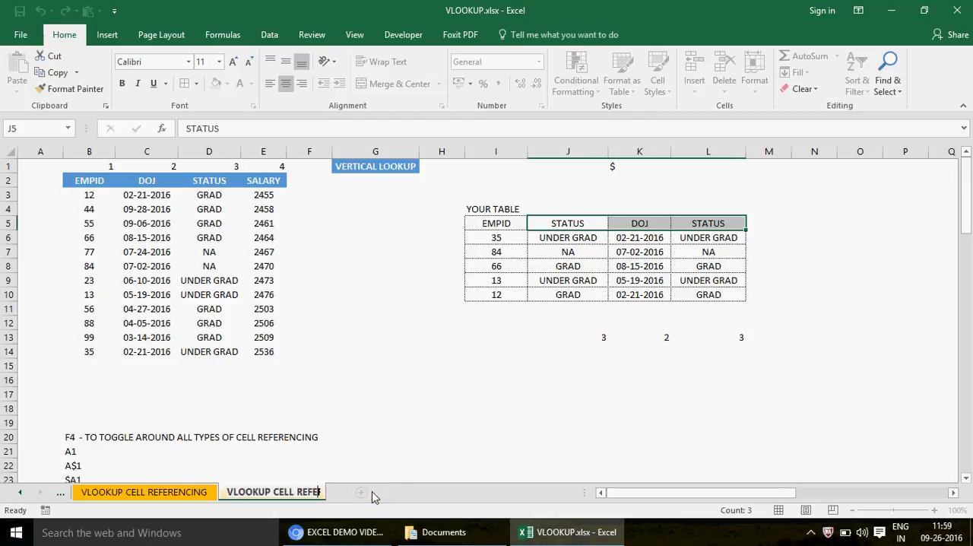
pyautogui.press('BackSpace')
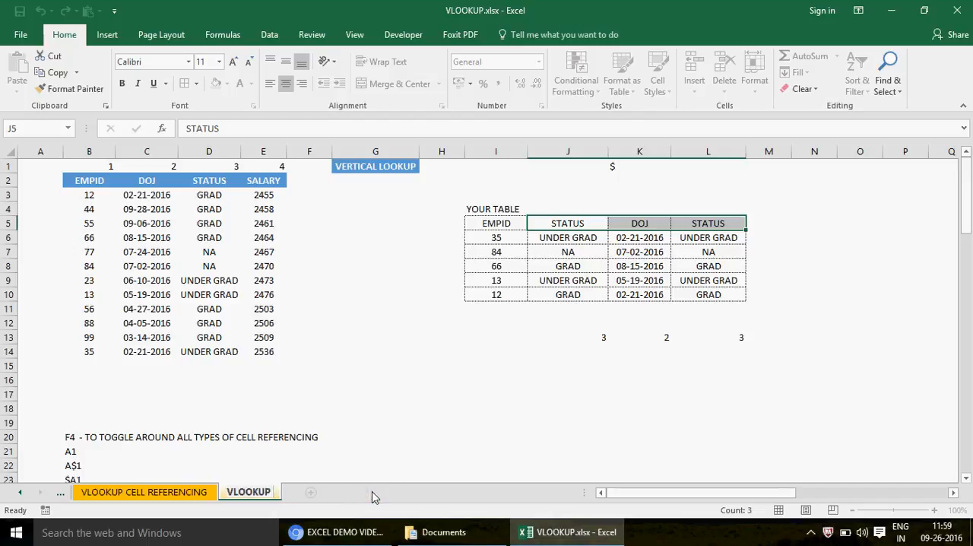
pyautogui.write('USING MATCH')
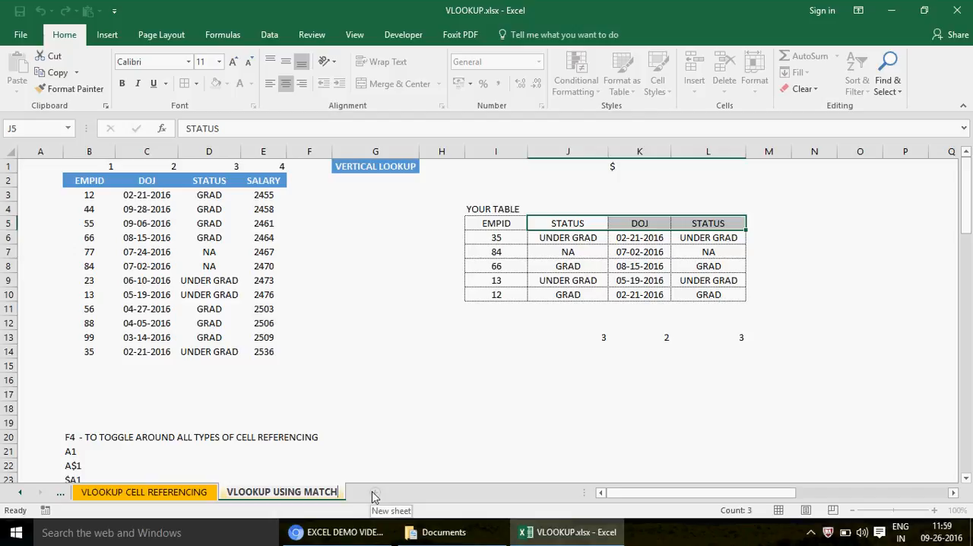
pyautogui.click(586, 377)
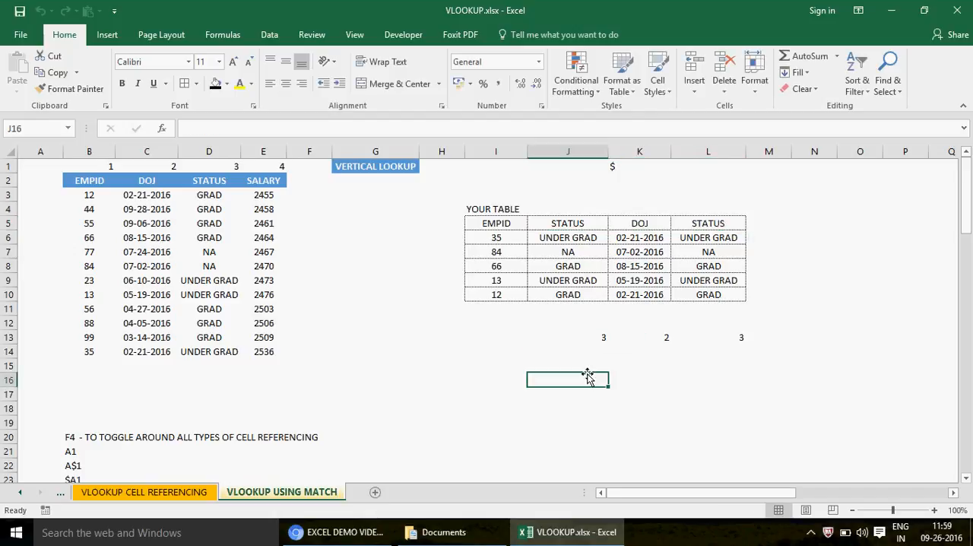
# - Change the header in L5 to SALARY and set its column index number in L13 to 4
pyautogui.click(706, 225)
pyautogui.write('S')
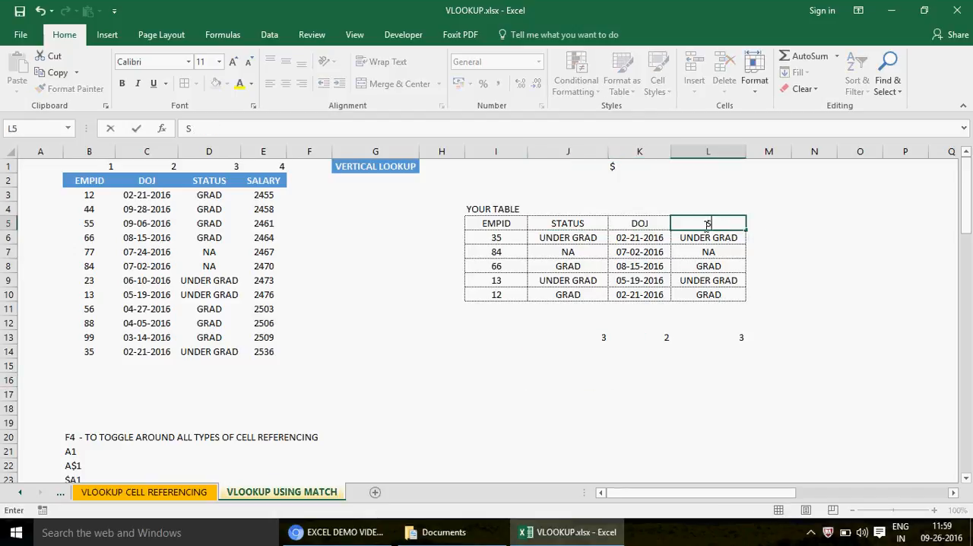
pyautogui.write('ALARY')
pyautogui.press('Return')
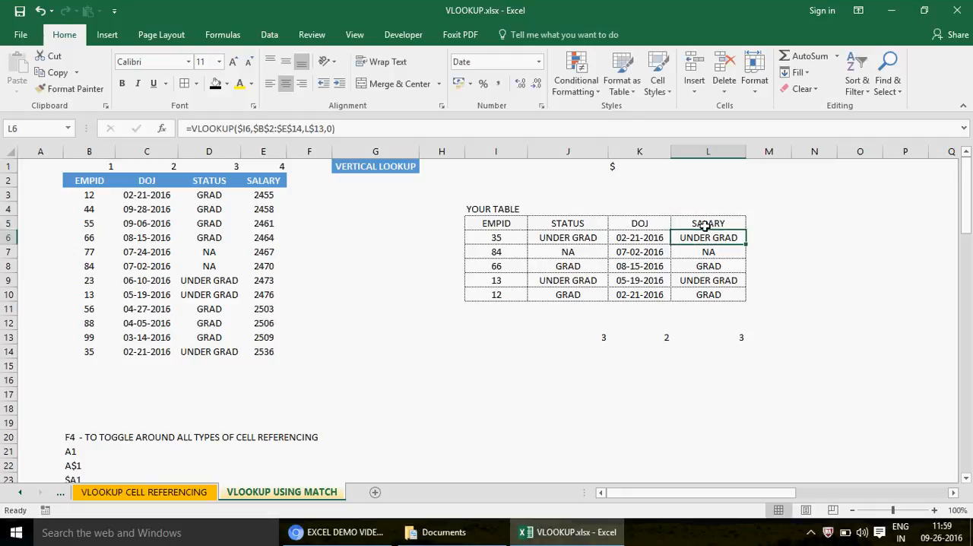
pyautogui.click(723, 329)
pyautogui.click(723, 335)
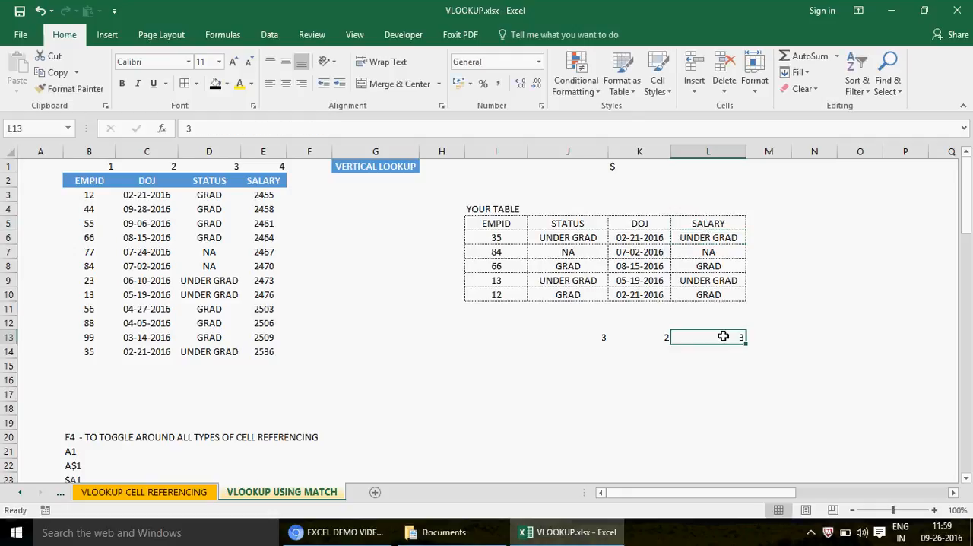
pyautogui.write('4')
pyautogui.press('Return')
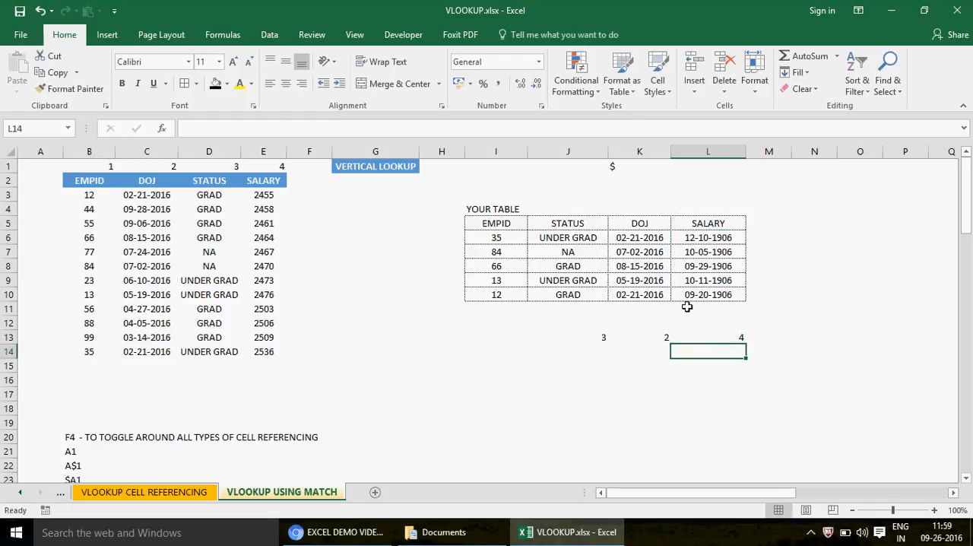
# - Apply the General number format to the salary lookup results in L6:L10
pyautogui.click(695, 239)
pyautogui.keyDown('shift'); pyautogui.click(708, 295); pyautogui.keyUp('shift')
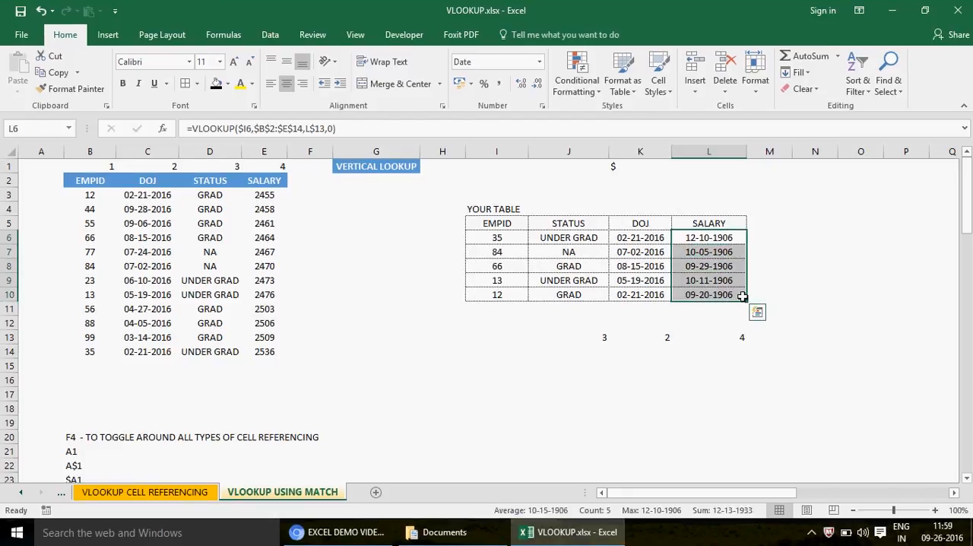
pyautogui.hotkey('ctrl', '1')
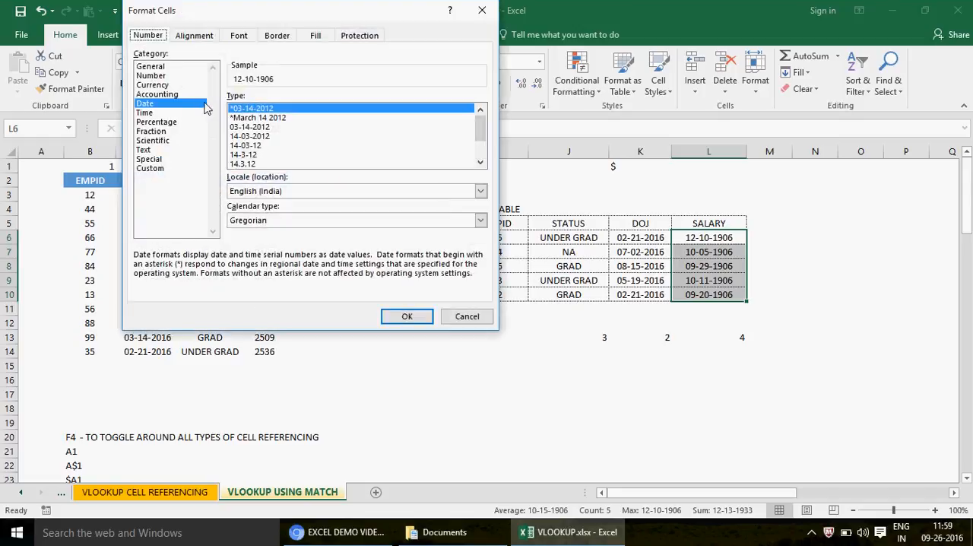
pyautogui.click(152, 66)
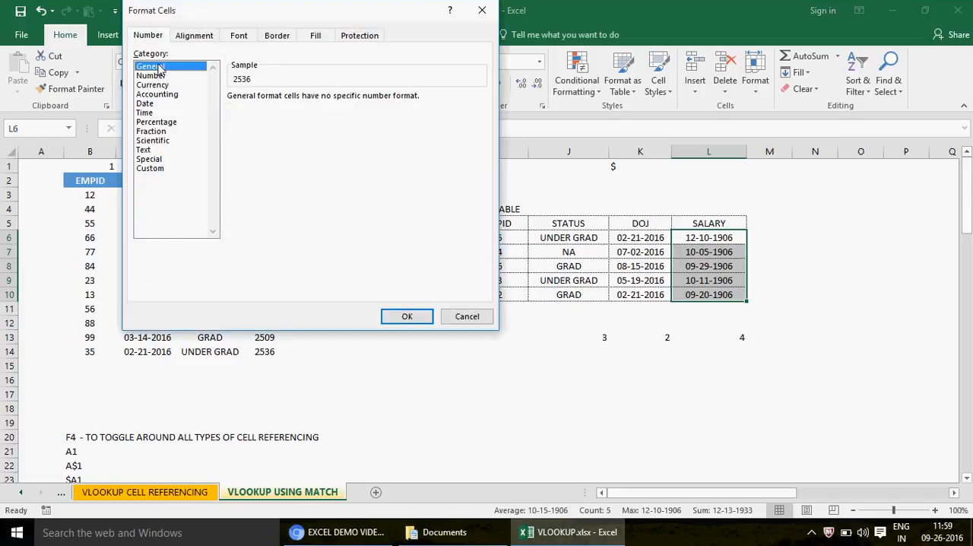
pyautogui.click(407, 316)
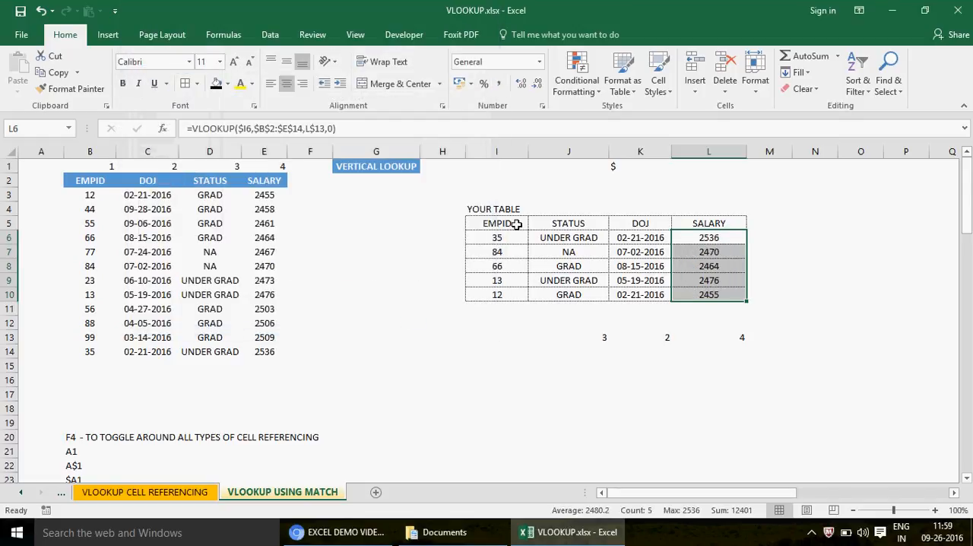
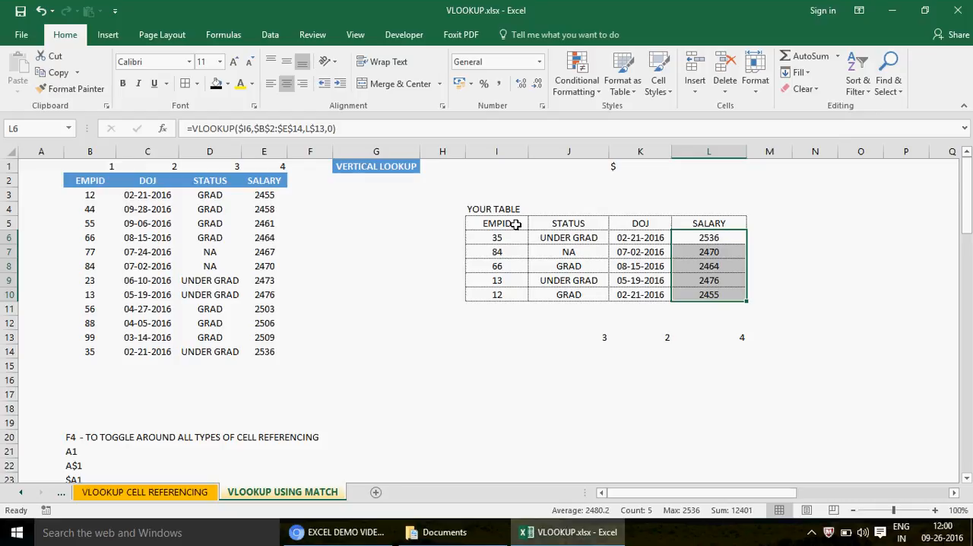
# - Label cell I17 as MATCH and enter the lookup value 35 in J18
pyautogui.click(583, 335)
pyautogui.keyDown('shift'); pyautogui.click(742, 335); pyautogui.keyUp('shift')
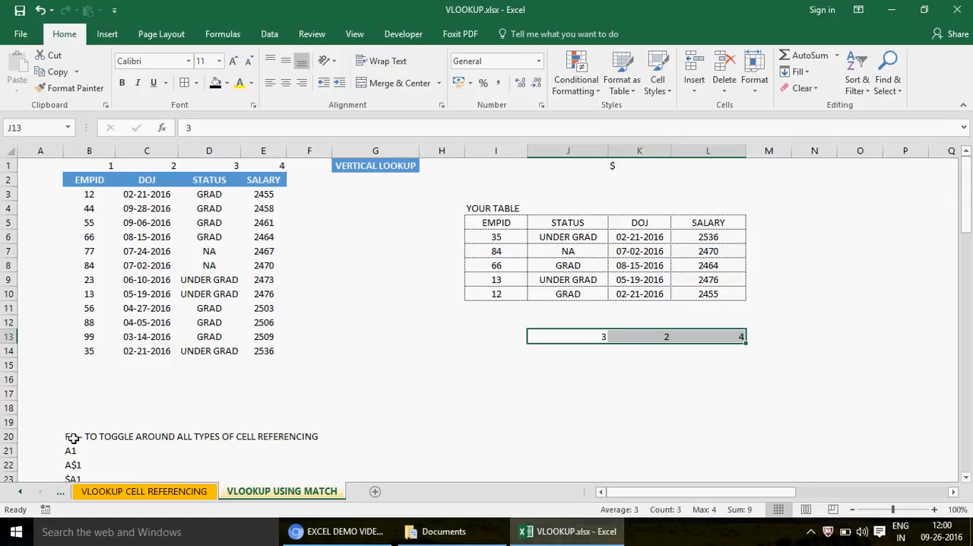
pyautogui.click(472, 396)
pyautogui.write('MATCH')
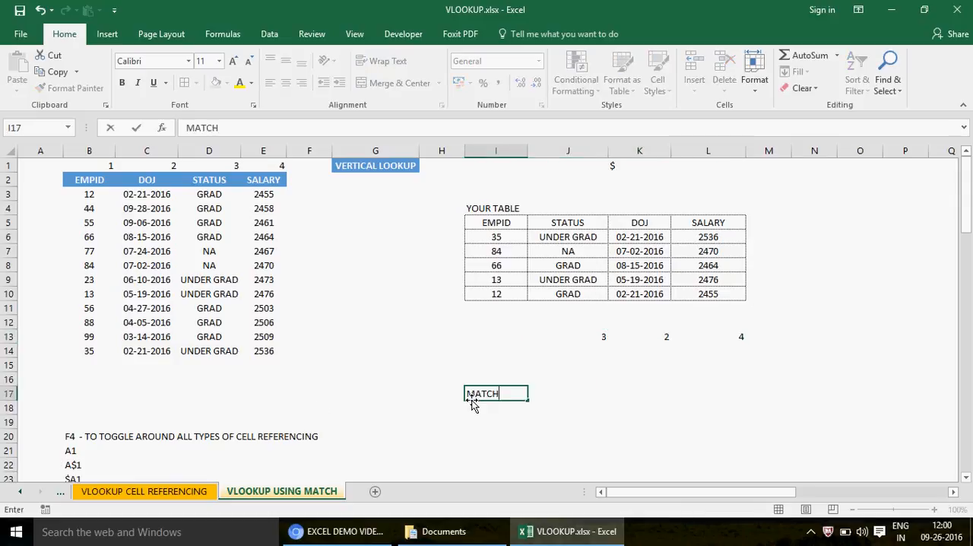
pyautogui.press('Return')
pyautogui.click(472, 396)
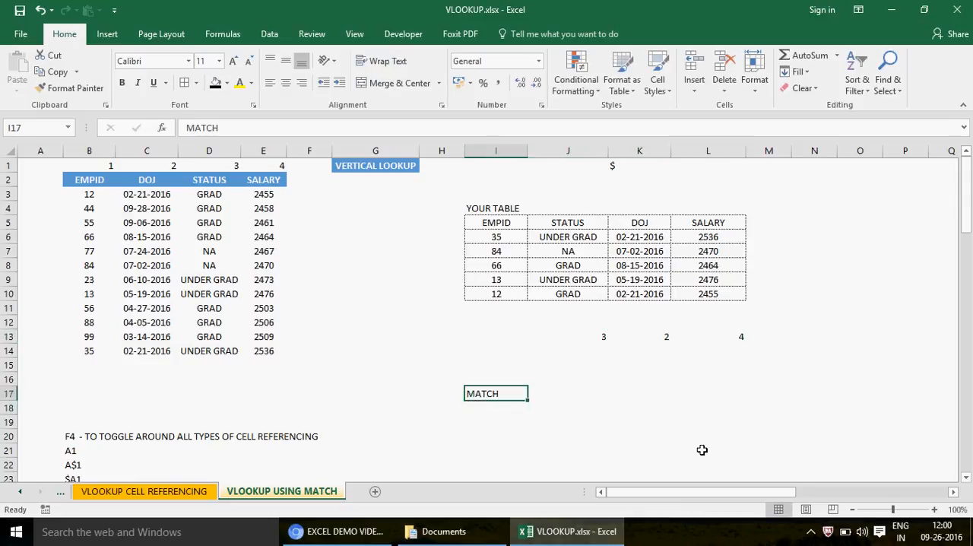
pyautogui.click(570, 410)
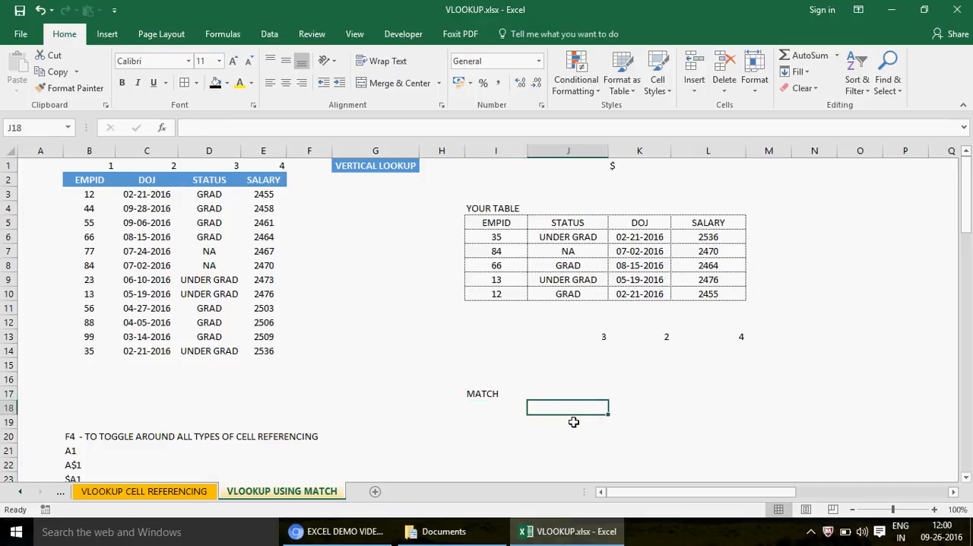
pyautogui.write('35')
pyautogui.press('Return')
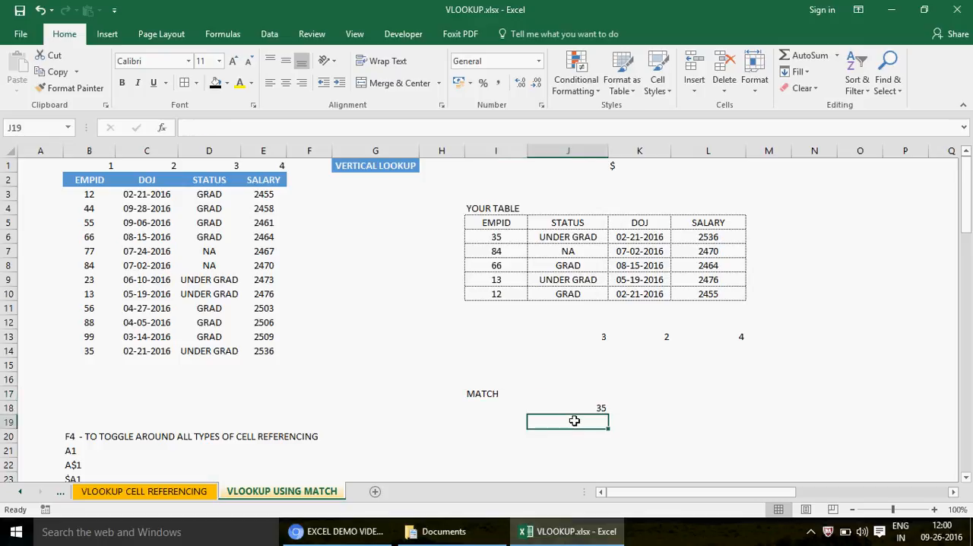
pyautogui.click(576, 406)
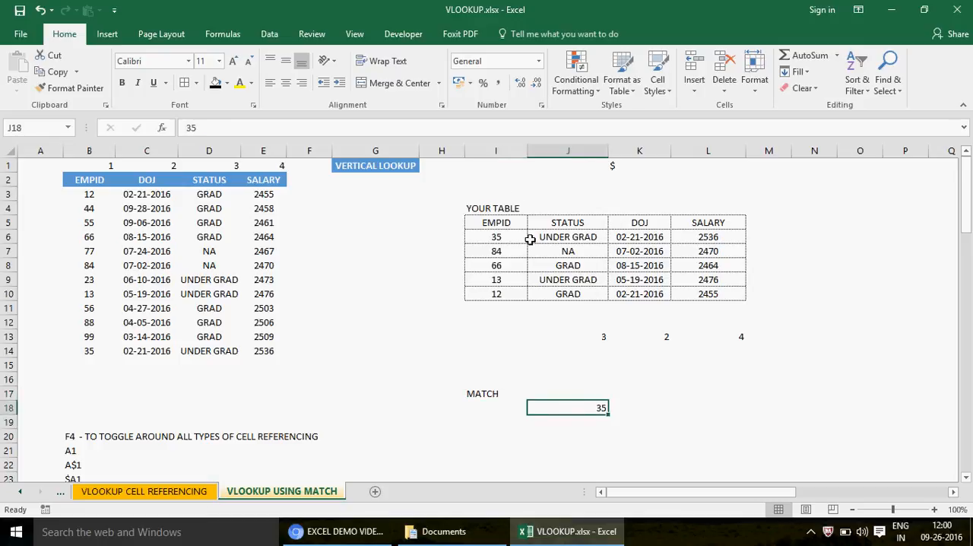
# - Enter =MATCH(J18,I5:I10,0) in K18 to find the position of the J18 value in the EMPID column with an exact match
pyautogui.moveTo(504, 222); pyautogui.dragTo(505, 294)
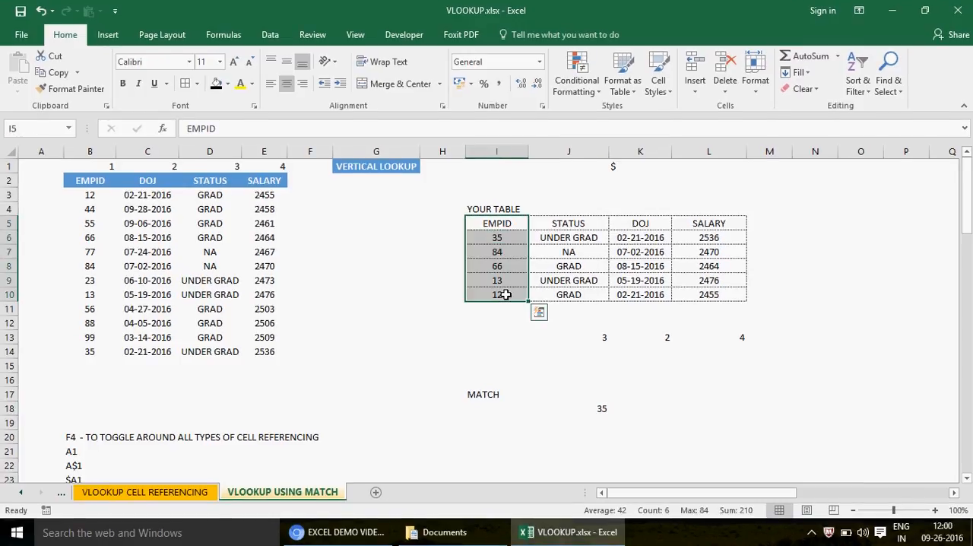
pyautogui.click(658, 407)
pyautogui.write('=MATCH(')
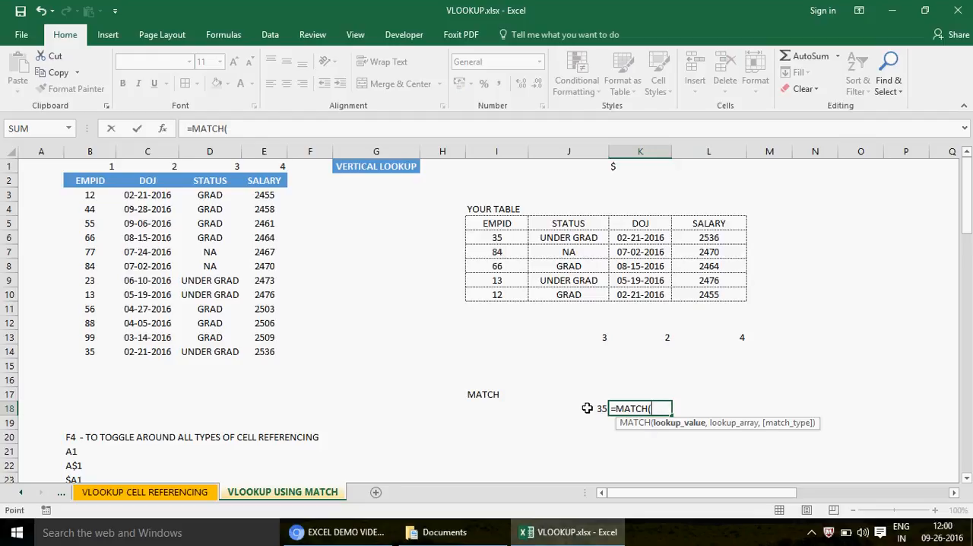
pyautogui.click(587, 408)
pyautogui.write(',')
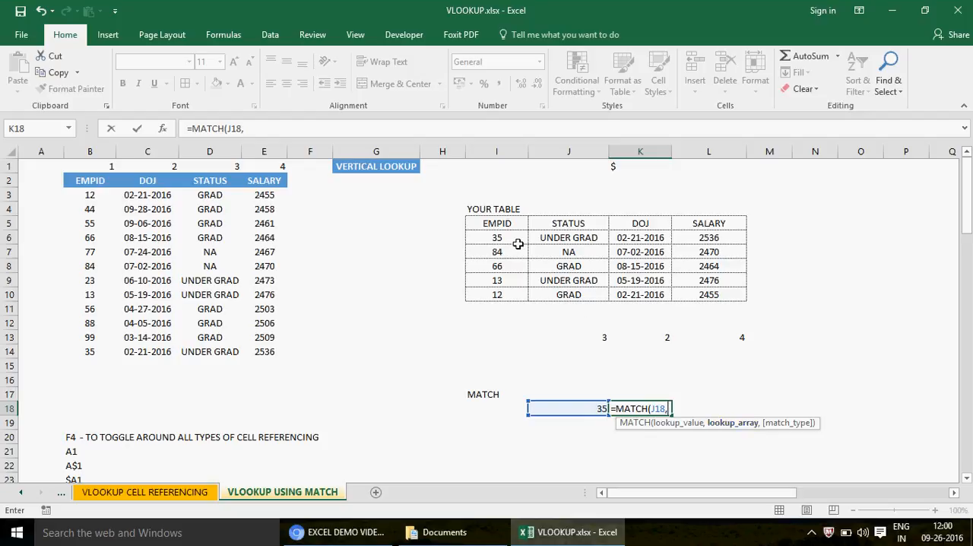
pyautogui.click(502, 223)
pyautogui.moveTo(510, 279); pyautogui.dragTo(500, 294)
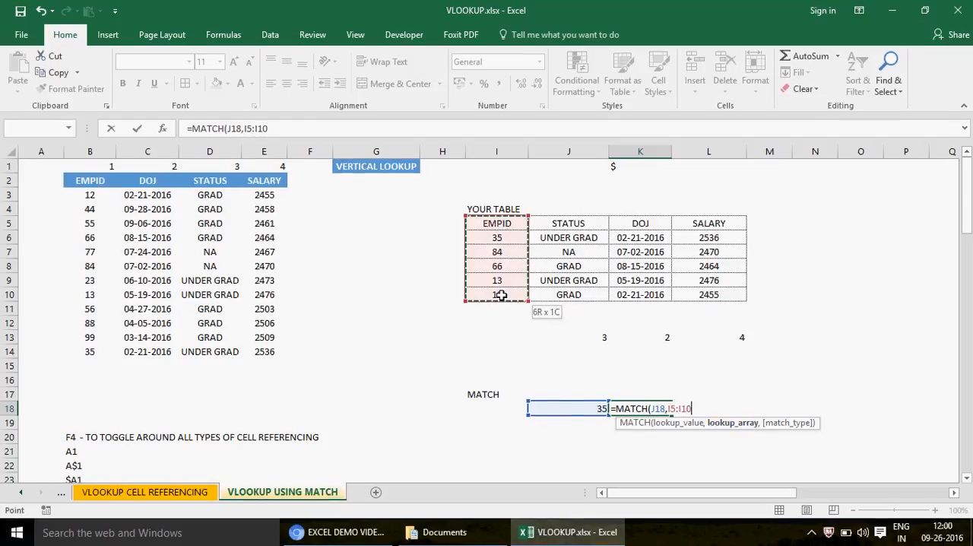
pyautogui.write(',')
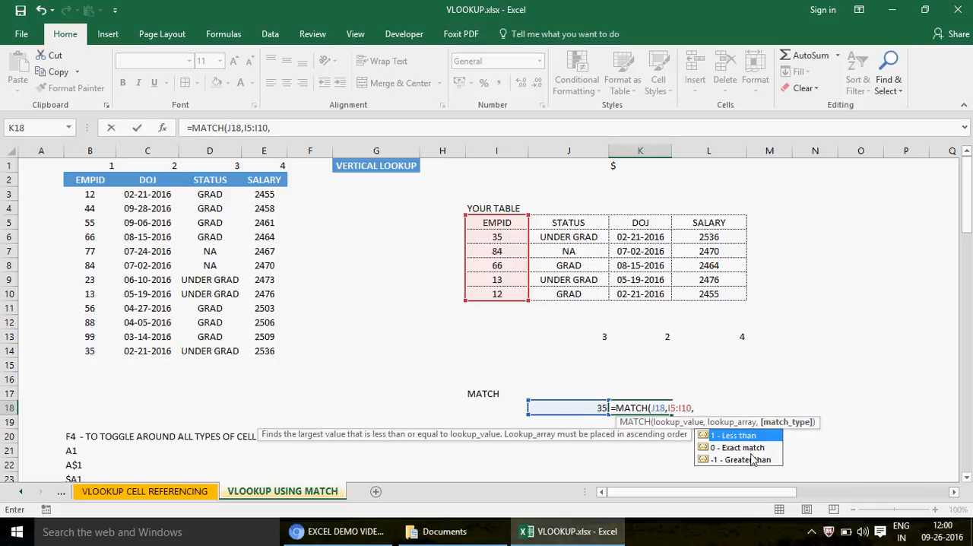
pyautogui.write('0')
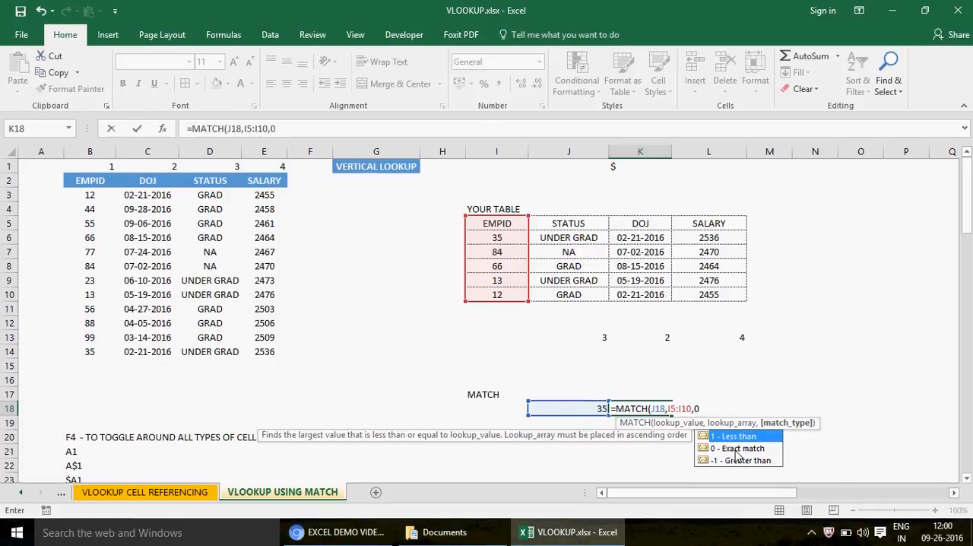
pyautogui.write(')')
pyautogui.hotkey('ctrl', 'Return')
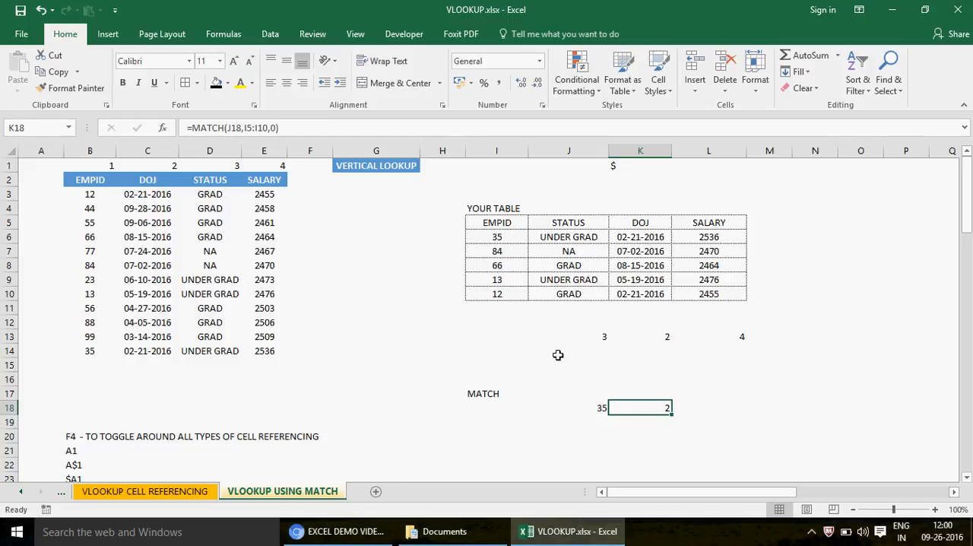
# - Change the lookup value in J18 to 12 and check its position within the EMPID range I5:I10
pyautogui.moveTo(491, 227); pyautogui.dragTo(498, 295)
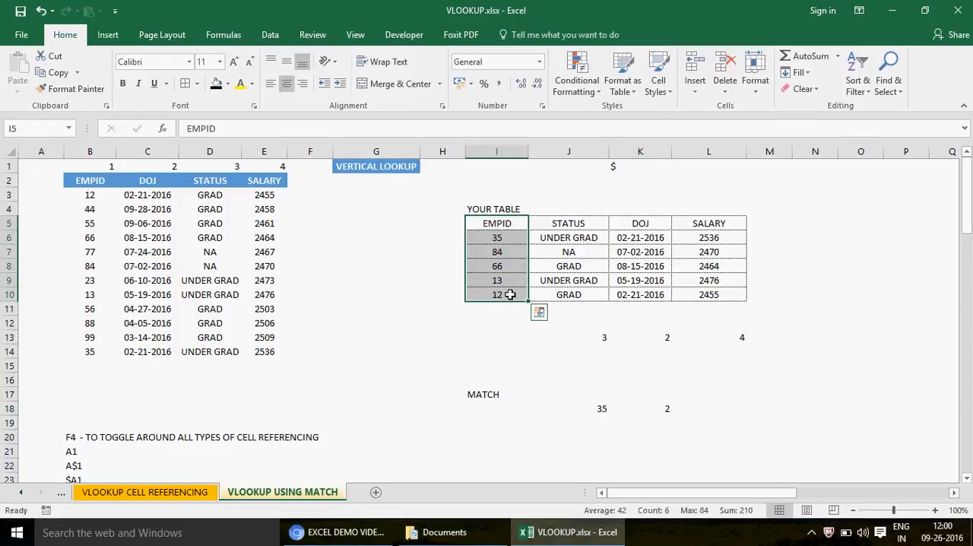
pyautogui.click(595, 410)
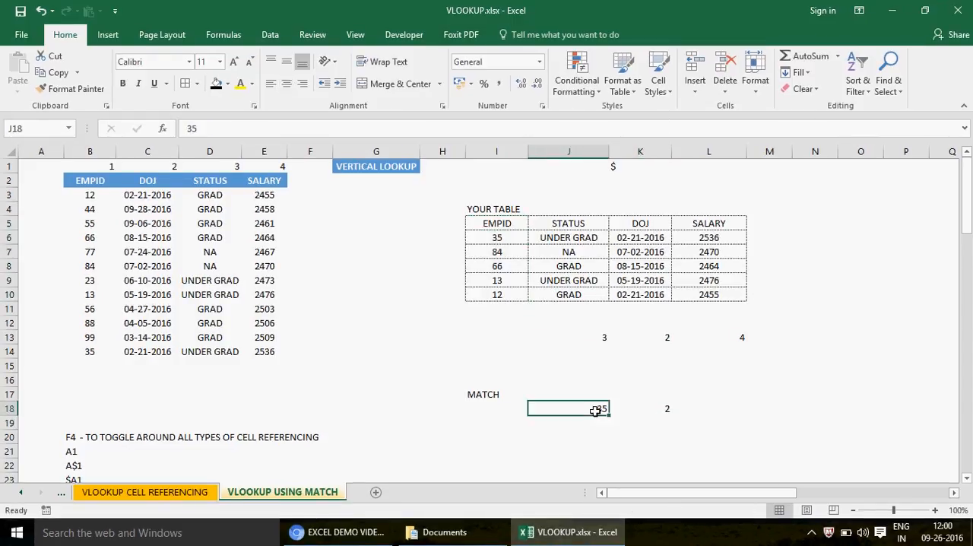
pyautogui.write('12')
pyautogui.press('Return')
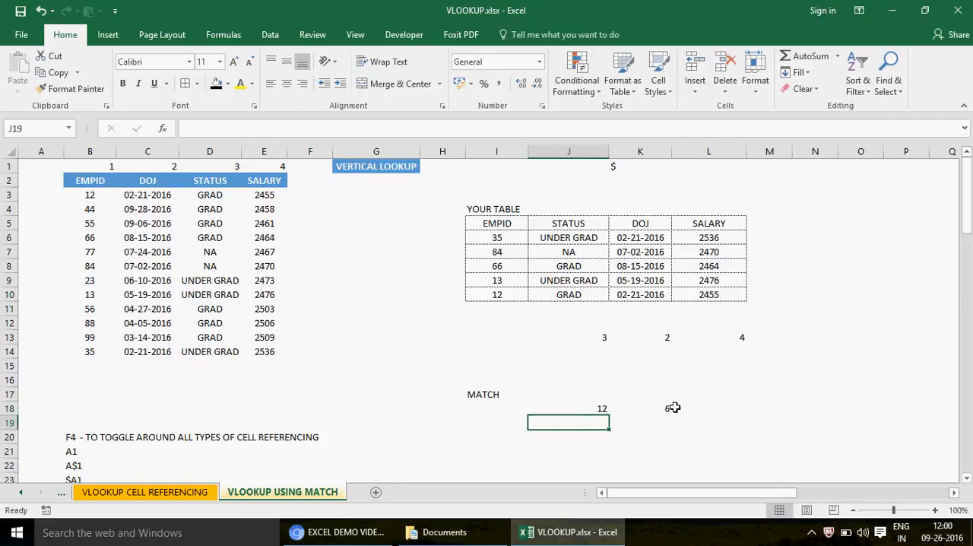
pyautogui.click(665, 409)
pyautogui.click(517, 222)
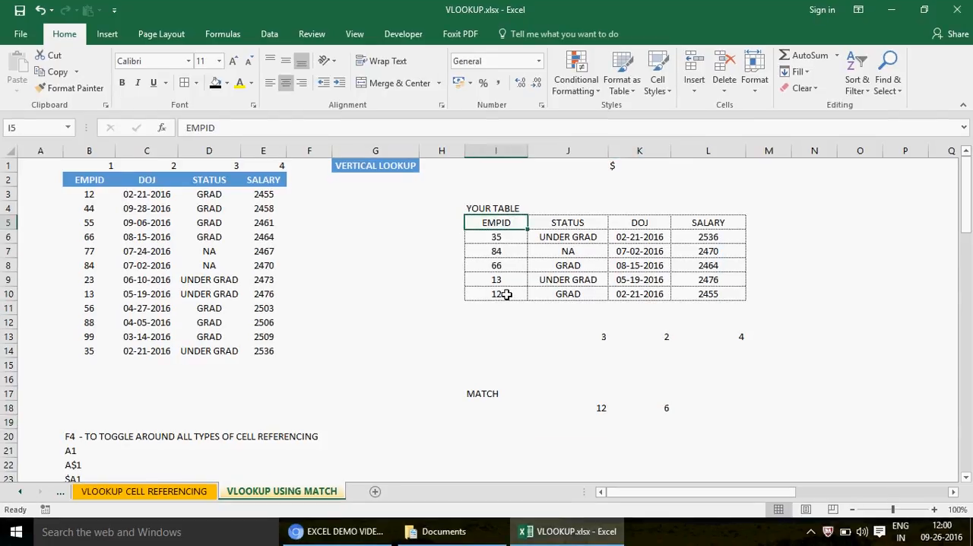
pyautogui.click(496, 251)
pyautogui.press('Down')
pyautogui.press('Down')
pyautogui.press('Down')
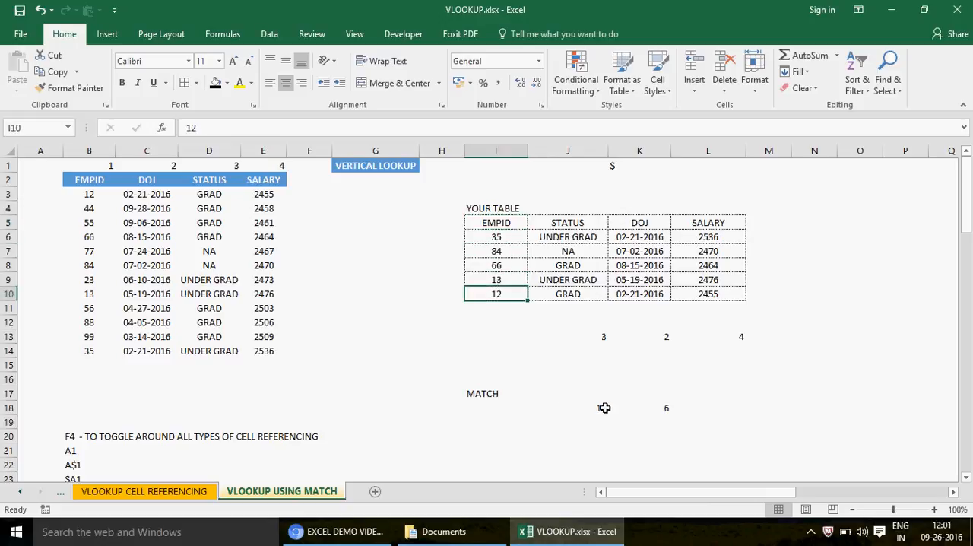
# - Enter DOJ in I21 as the lookup value for a second MATCH example
pyautogui.click(485, 424)
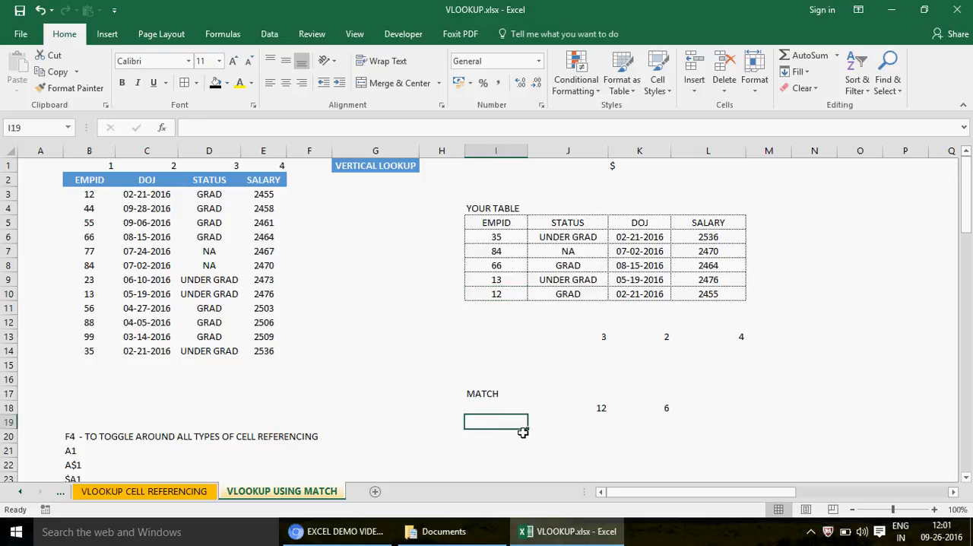
pyautogui.click(510, 447)
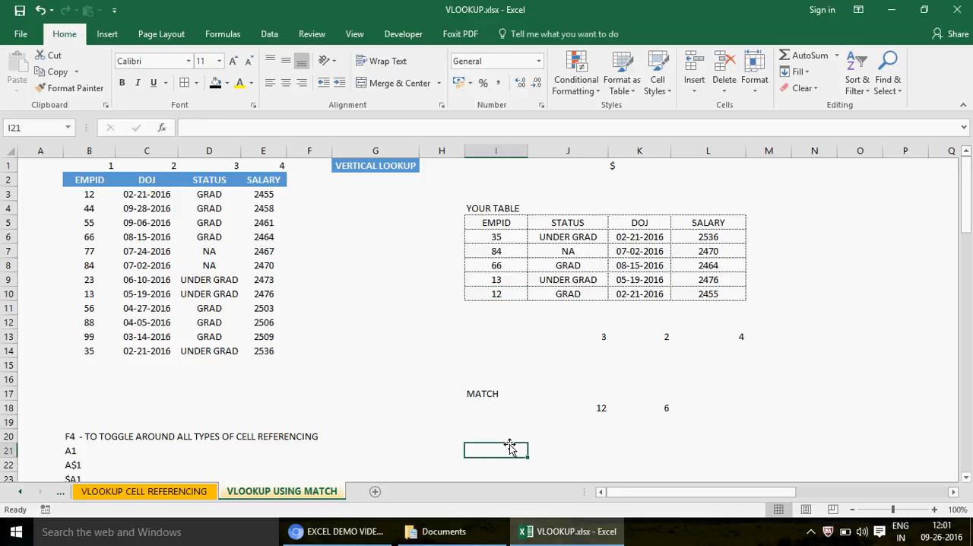
pyautogui.write('DOJ')
pyautogui.press('Return')
pyautogui.click(509, 447)
# - Enter =MATCH(I21,B2:E2,0) in J21 to find the header's position in the source table's header row, and review its references
pyautogui.click(131, 180)
pyautogui.moveTo(81, 180); pyautogui.dragTo(271, 186)
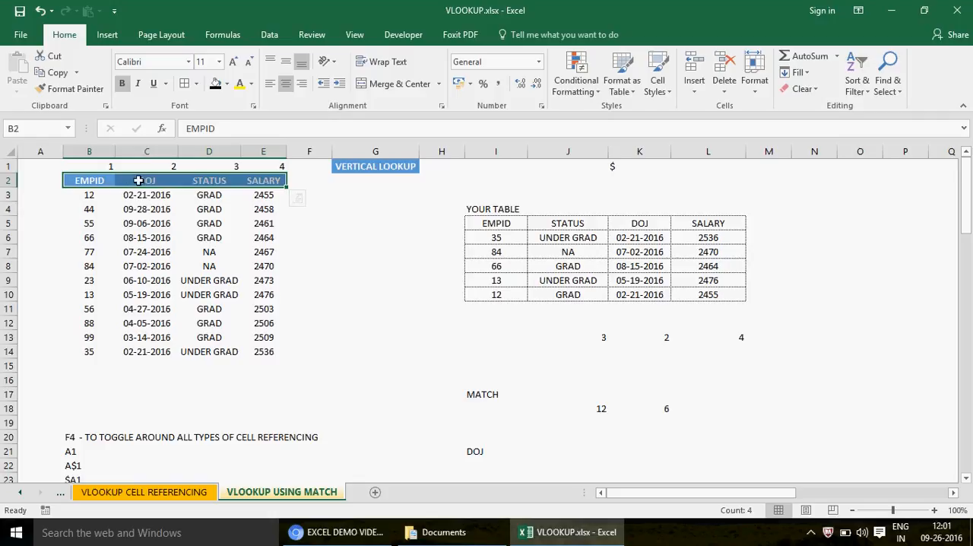
pyautogui.click(550, 453)
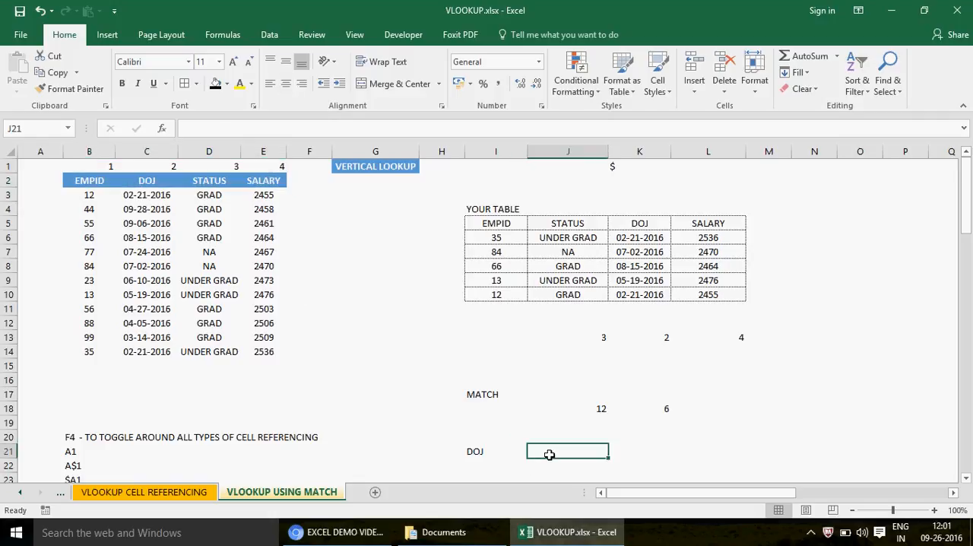
pyautogui.write('=M,AT')
pyautogui.press('BackSpace')
pyautogui.press('BackSpace')
pyautogui.press('BackSpace')
pyautogui.write('AT')
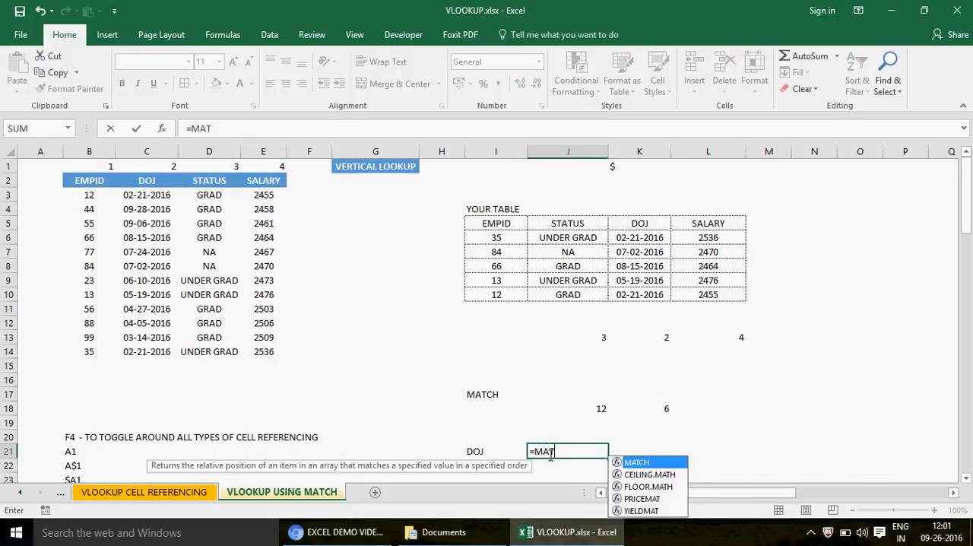
pyautogui.write('CH(')
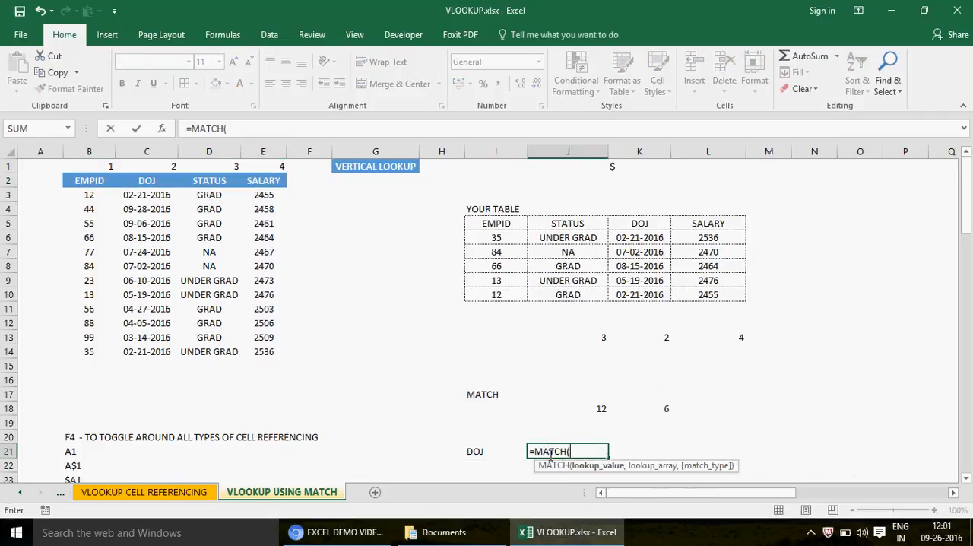
pyautogui.click(469, 450)
pyautogui.write(',')
pyautogui.click(72, 179)
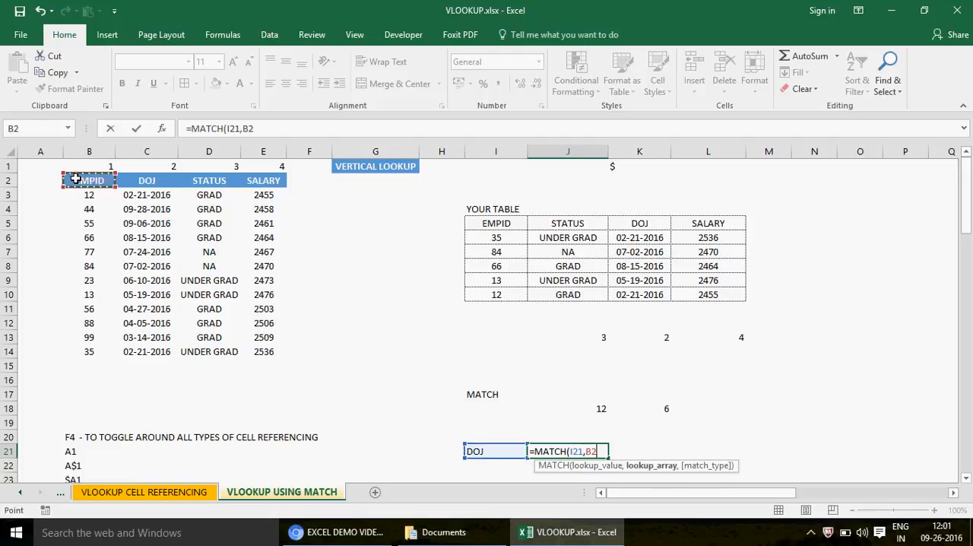
pyautogui.moveTo(244, 176); pyautogui.dragTo(262, 180)
pyautogui.write(',')
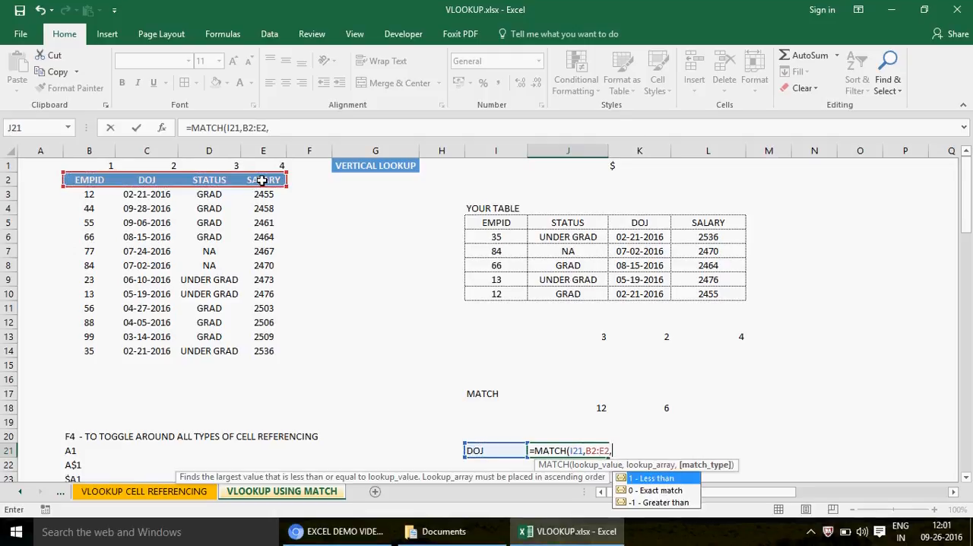
pyautogui.write('0')
pyautogui.hotkey('ctrl', 'Return')
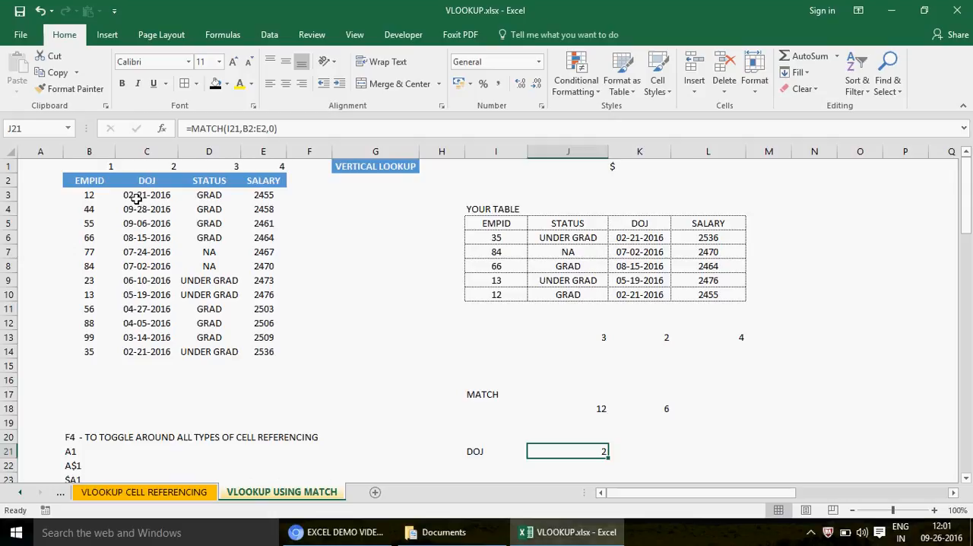
pyautogui.press('F2')
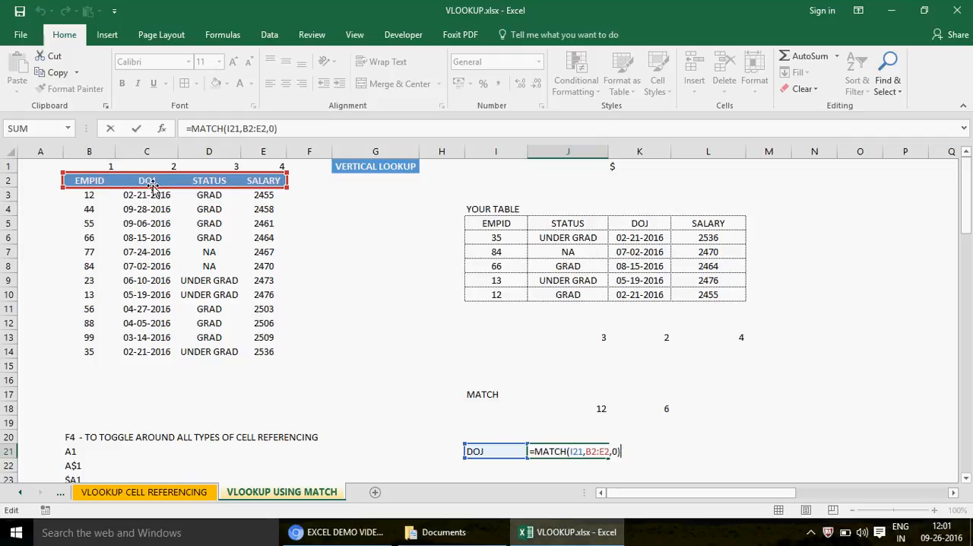
pyautogui.hotkey('ctrl', 'Return')
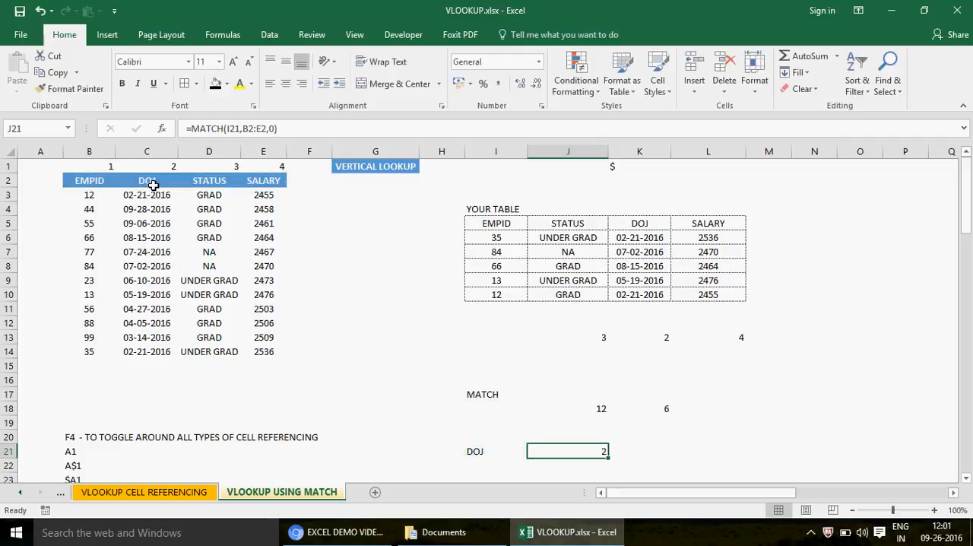
# - Replace the lookup header in I21 with EMPID to test the MATCH formula in J21
pyautogui.click(476, 453)
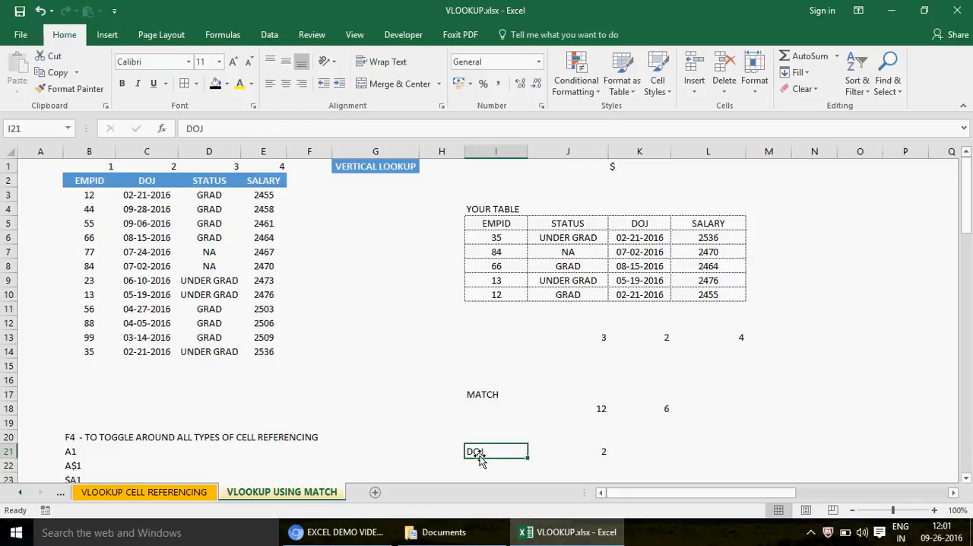
pyautogui.write('PMAP')
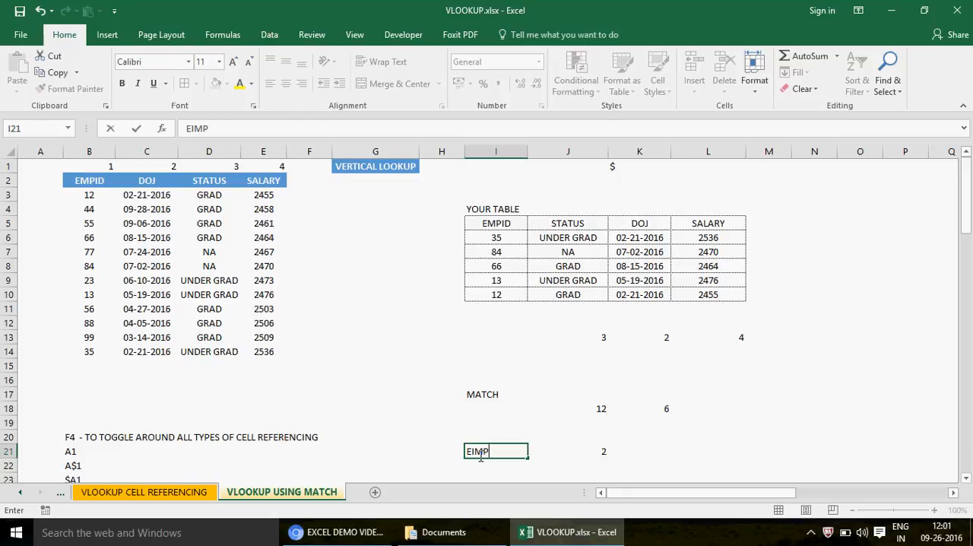
pyautogui.press('BackSpace')
pyautogui.press('BackSpace')
pyautogui.press('BackSpace')
pyautogui.press('BackSpace')
pyautogui.write('EMPID')
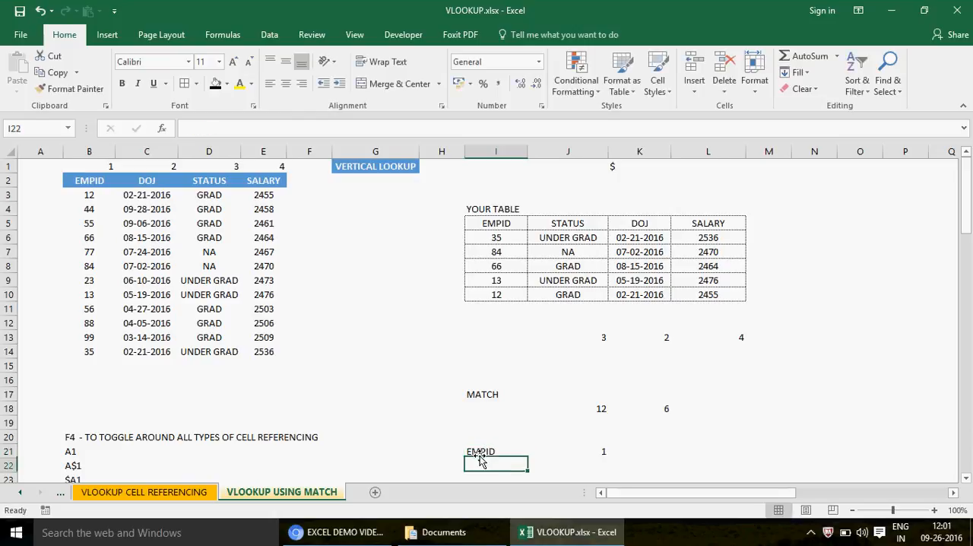
pyautogui.press('Tab')
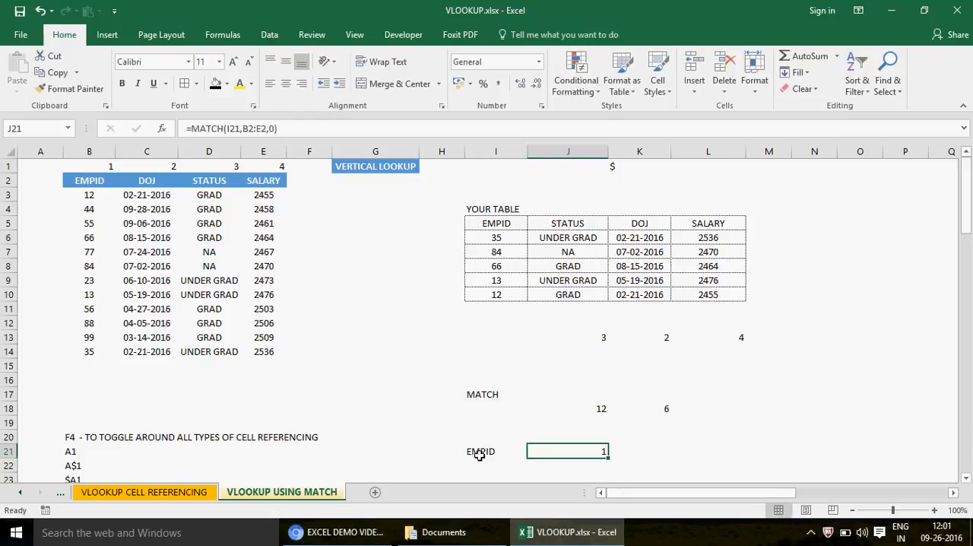
# - Change the lookup header in I21 to SALARY
pyautogui.click(480, 456)
pyautogui.write('SALARY')
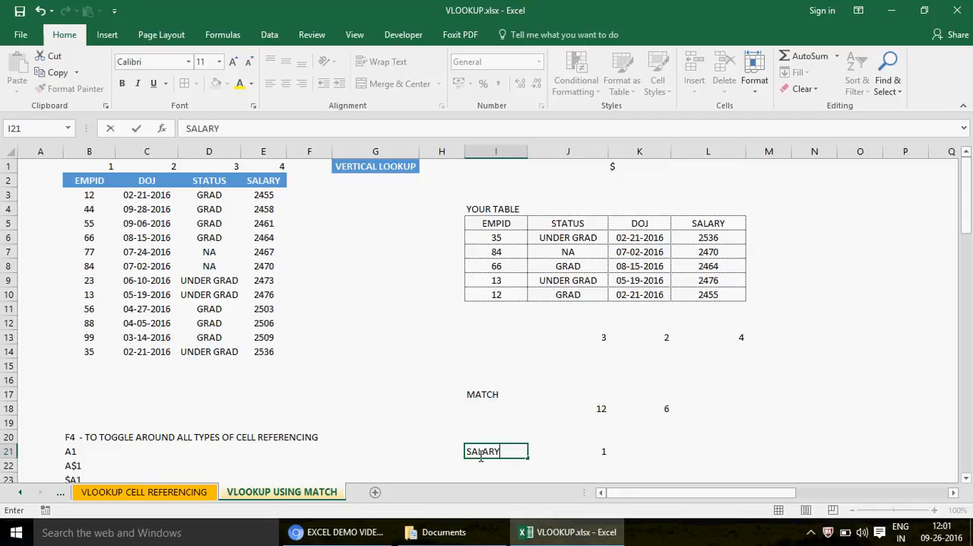
pyautogui.hotkey('ctrl', 'Return')
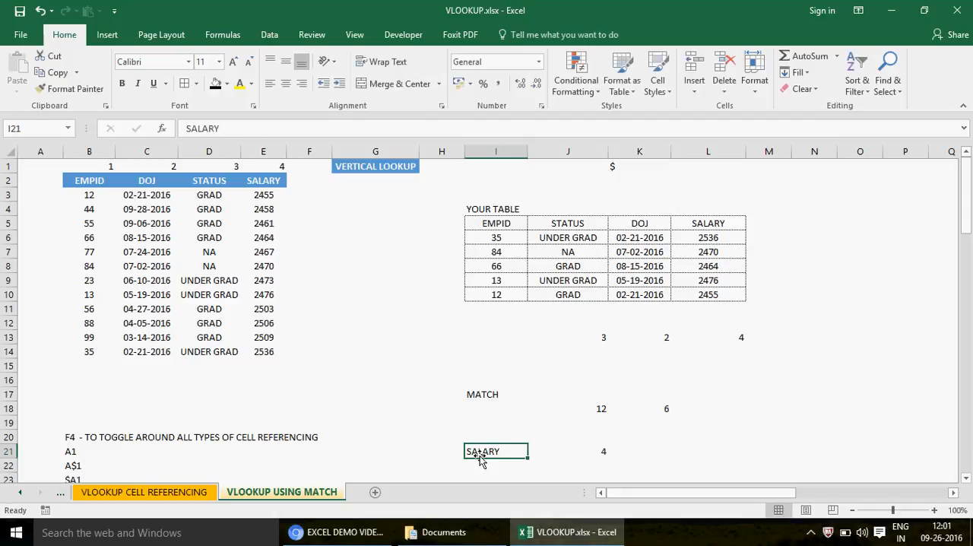
# - Clear the manually entered column index numbers from J13:L13 below the lookup table
pyautogui.press('Right')
pyautogui.press('Right')
pyautogui.press('Left')
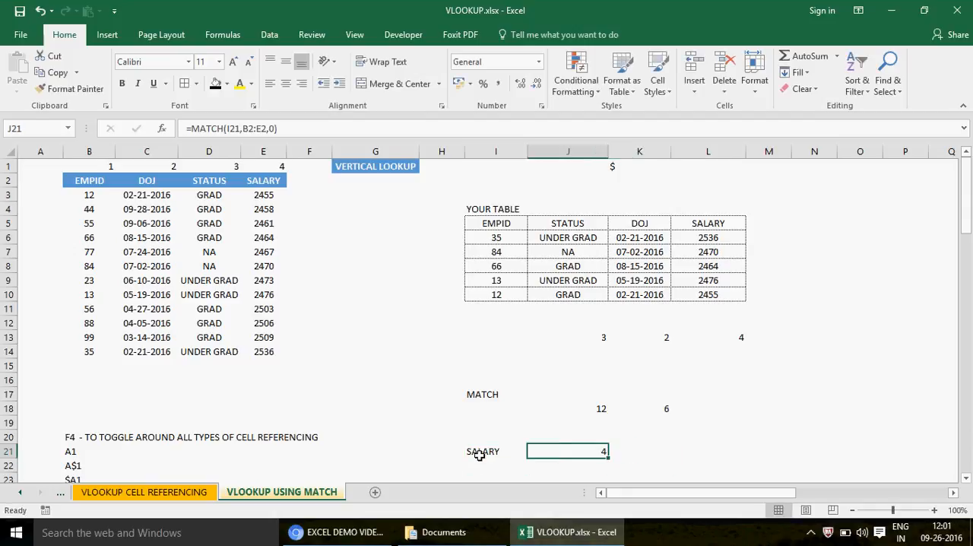
pyautogui.click(578, 338)
pyautogui.press('Right')
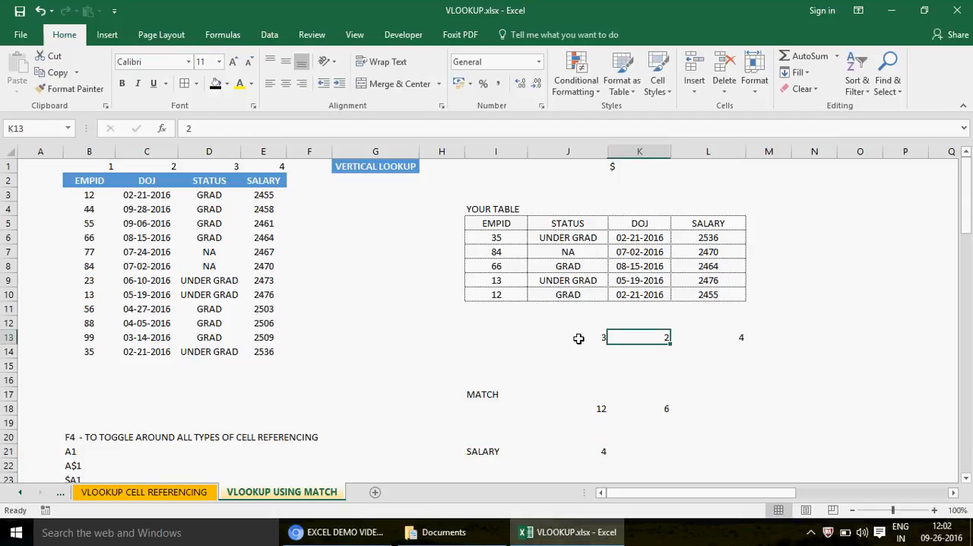
pyautogui.press('Left')
pyautogui.hotkey('shift', 'Right')
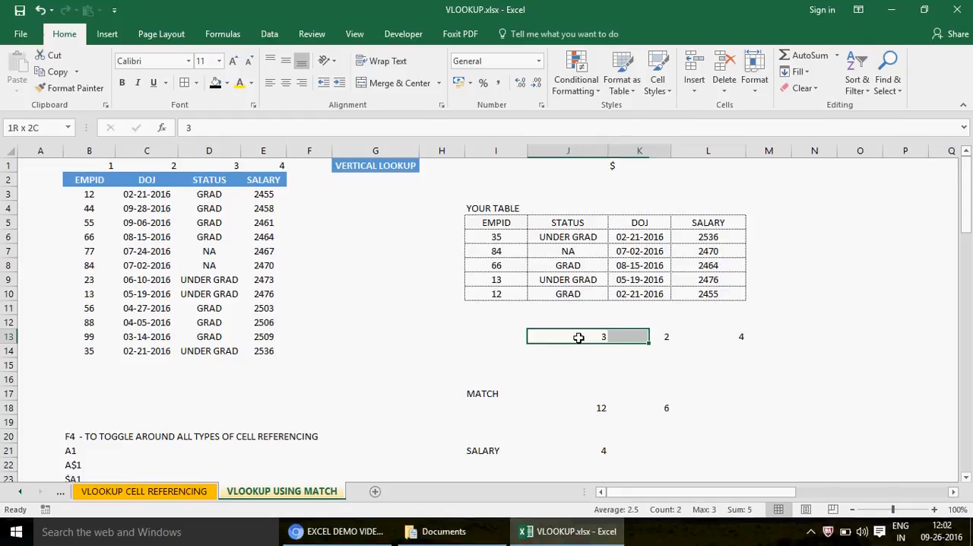
pyautogui.hotkey('shift', 'Right')
pyautogui.press('Delete')
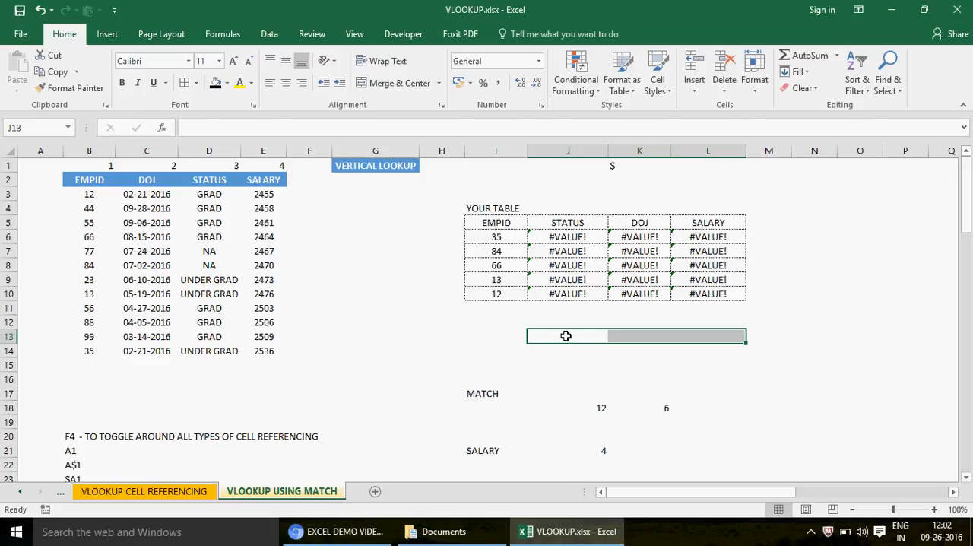
# - Enter =MATCH(J5,B2:E2,0) in J13 to find the STATUS header's position in the source header row
pyautogui.click(566, 335)
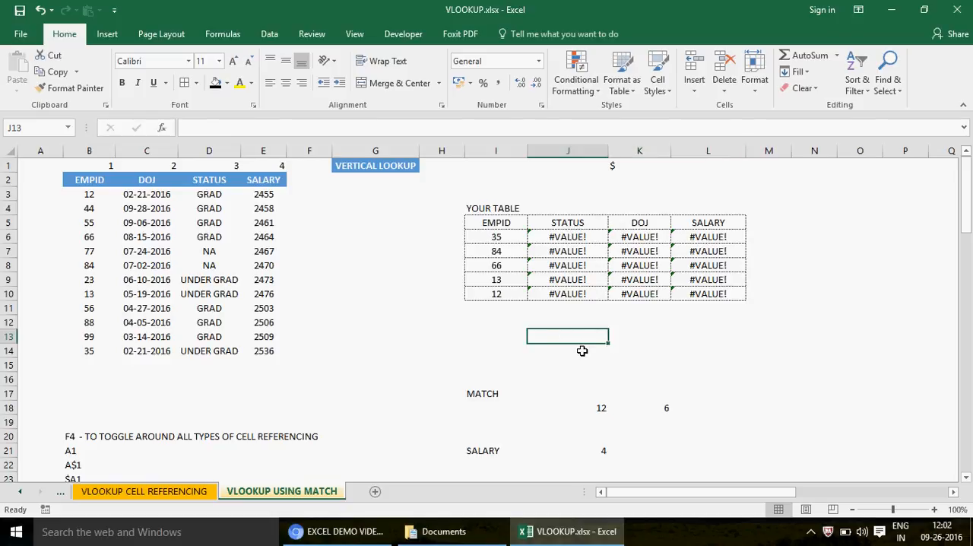
pyautogui.write('=MATCH(')
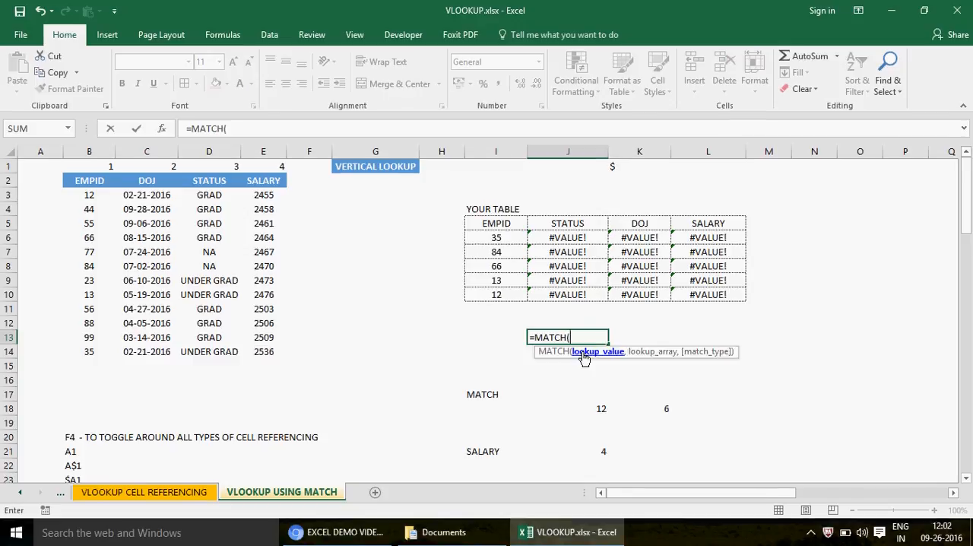
pyautogui.click(580, 222)
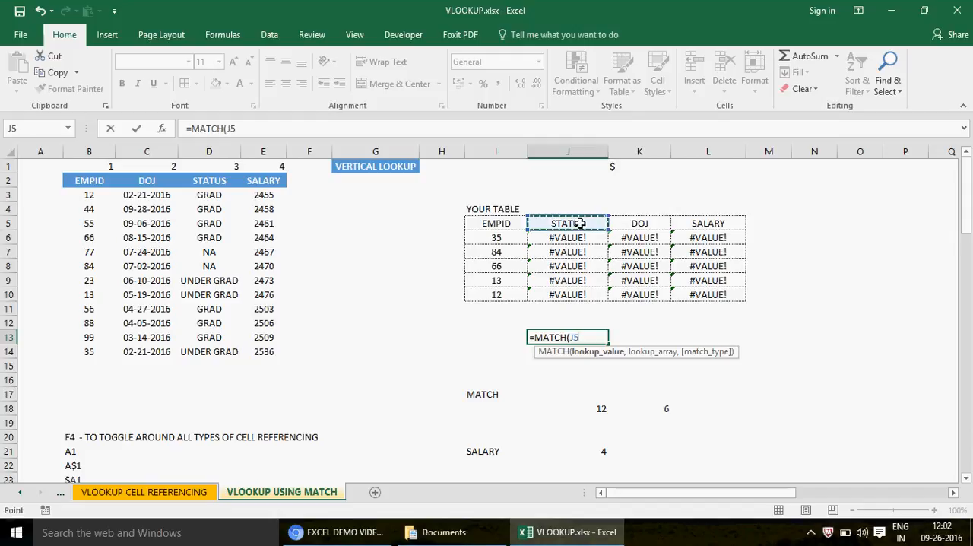
pyautogui.write(',')
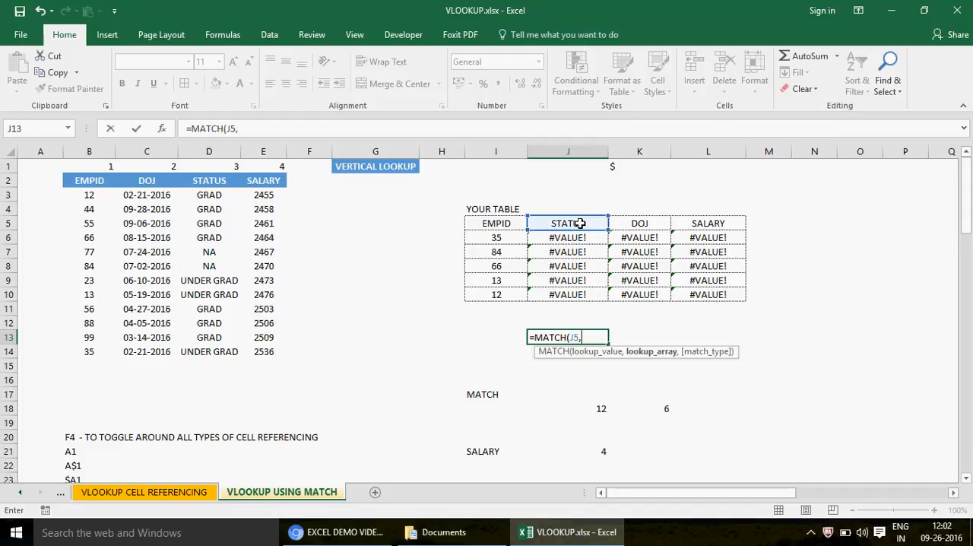
pyautogui.moveTo(84, 179); pyautogui.dragTo(263, 181)
pyautogui.write(',')
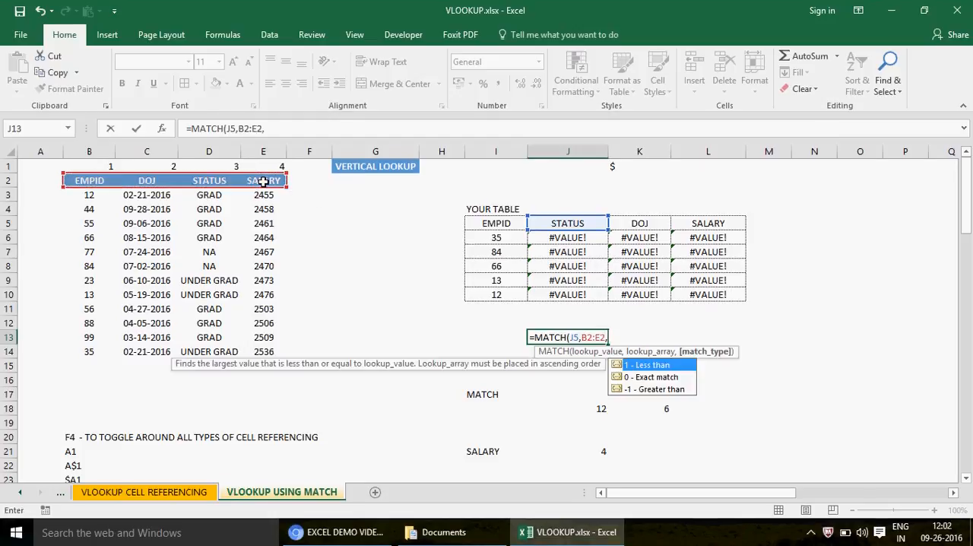
pyautogui.write('0)')
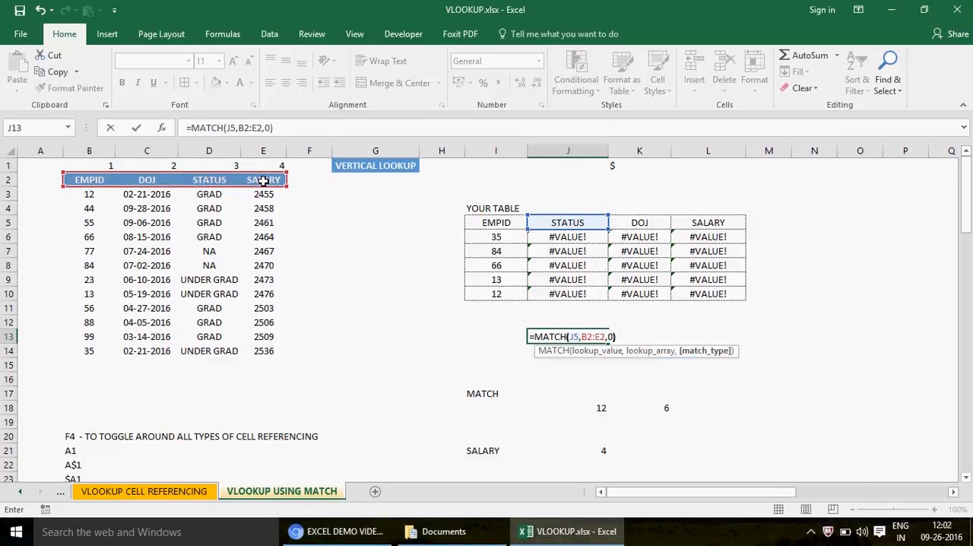
pyautogui.press('Return')
pyautogui.press('Up')
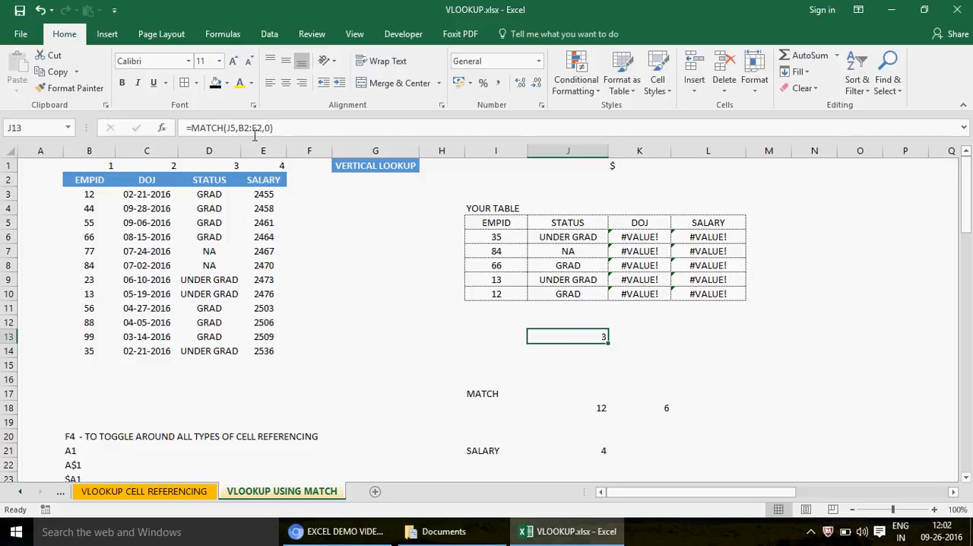
# - Make the lookup array in J13's MATCH formula absolute as $B$2:$E$2
pyautogui.click(648, 223)
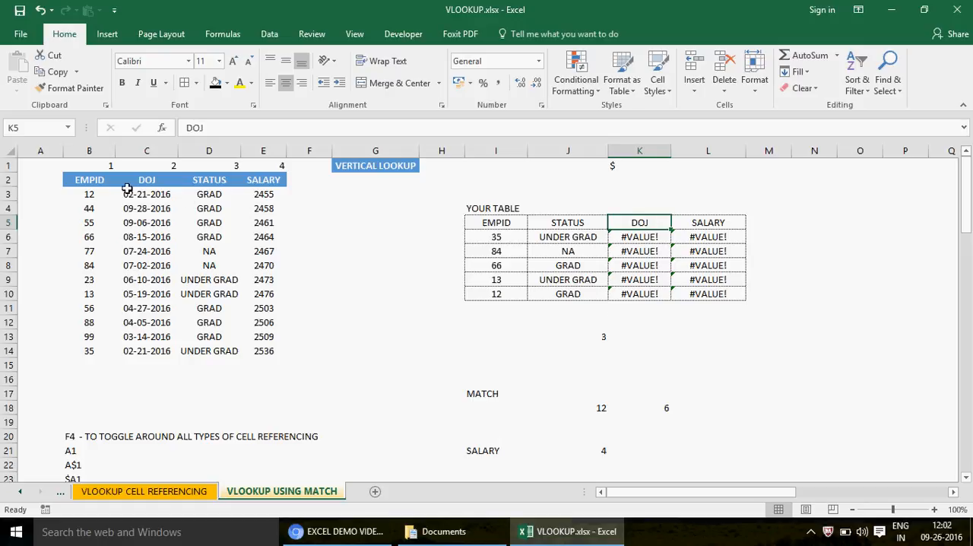
pyautogui.click(91, 180)
pyautogui.moveTo(154, 180); pyautogui.dragTo(282, 180)
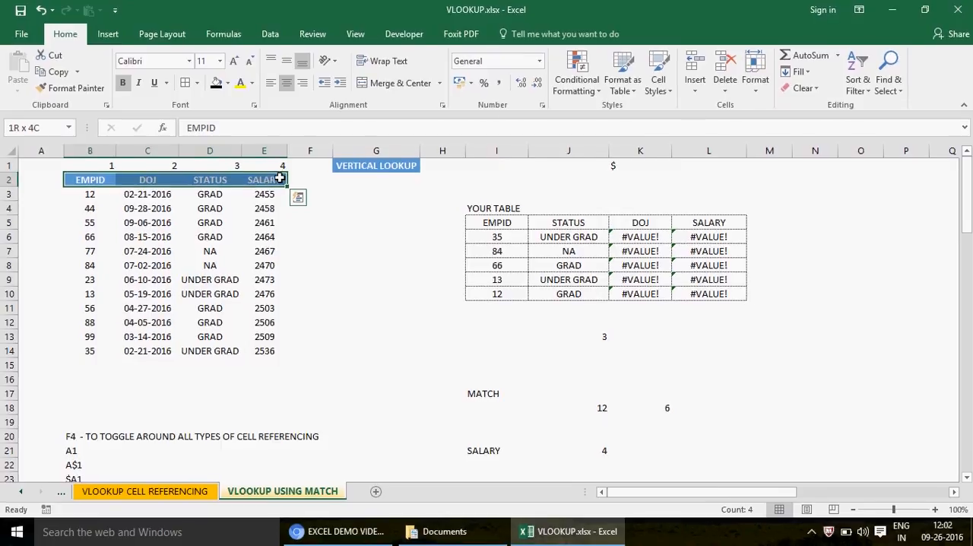
pyautogui.click(585, 334)
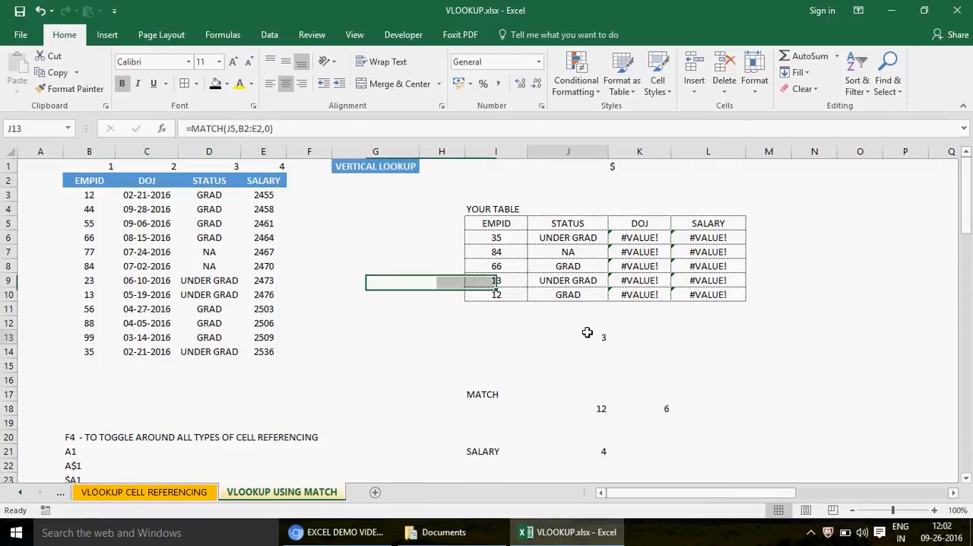
pyautogui.click(244, 129)
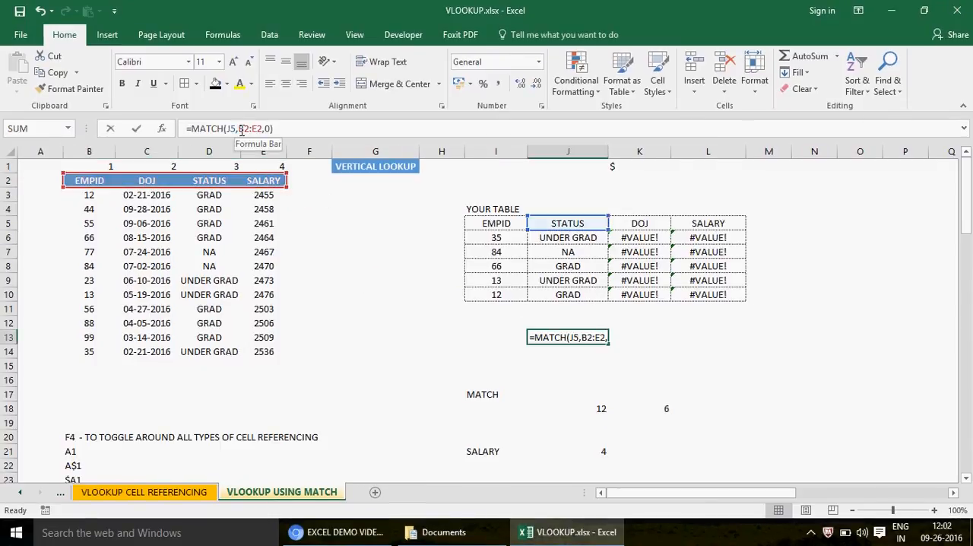
pyautogui.press('F4')
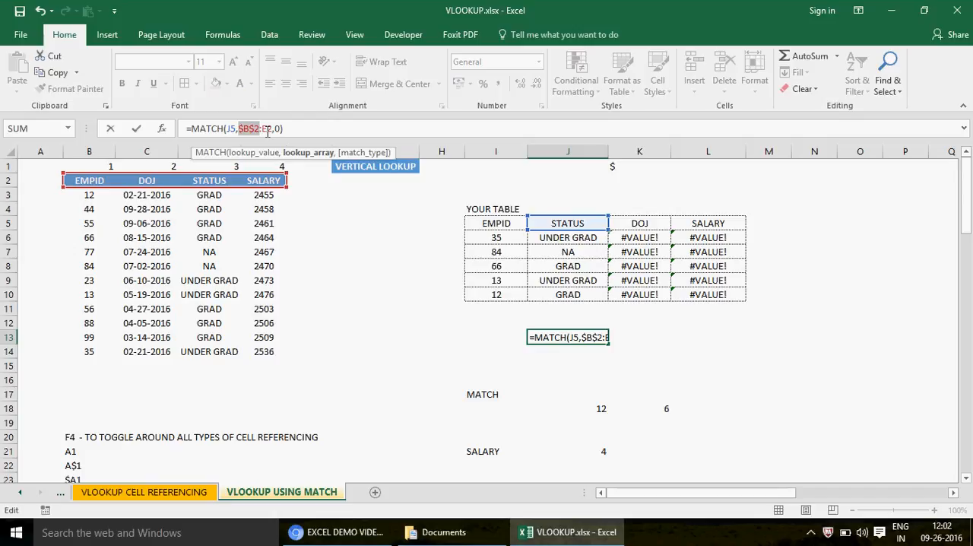
pyautogui.click(267, 129)
pyautogui.press('F4')
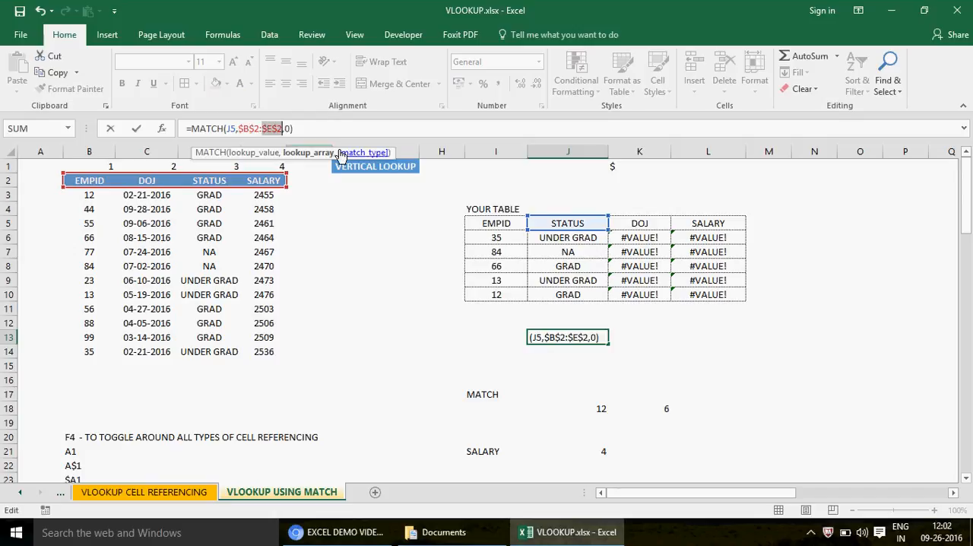
pyautogui.press('Return')
pyautogui.press('Up')
# - Copy the MATCH formula from J13 to K13 and L13 for the DOJ and SALARY headers
pyautogui.hotkey('ctrl', 'c')
pyautogui.press('Right')
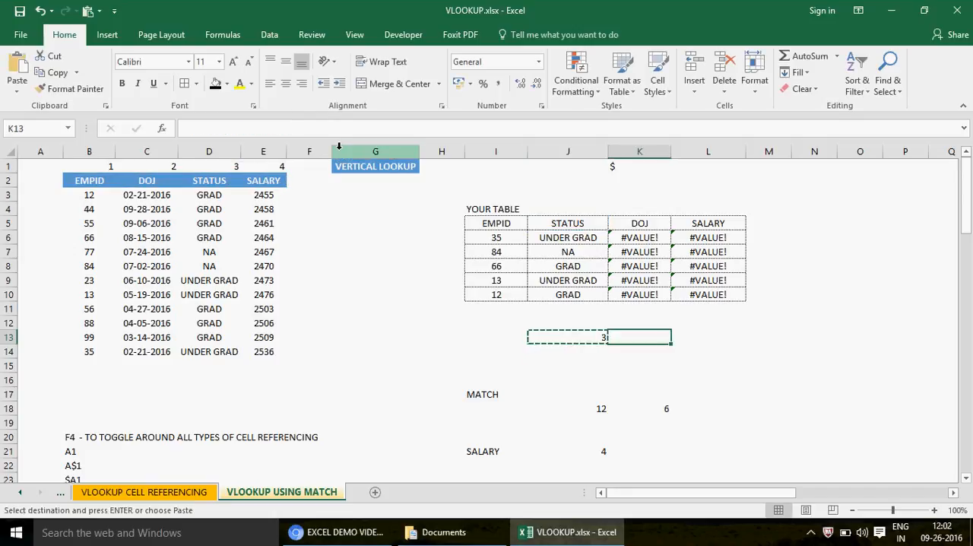
pyautogui.hotkey('ctrl', 'v')
pyautogui.press('Right')
pyautogui.hotkey('ctrl', 'v')
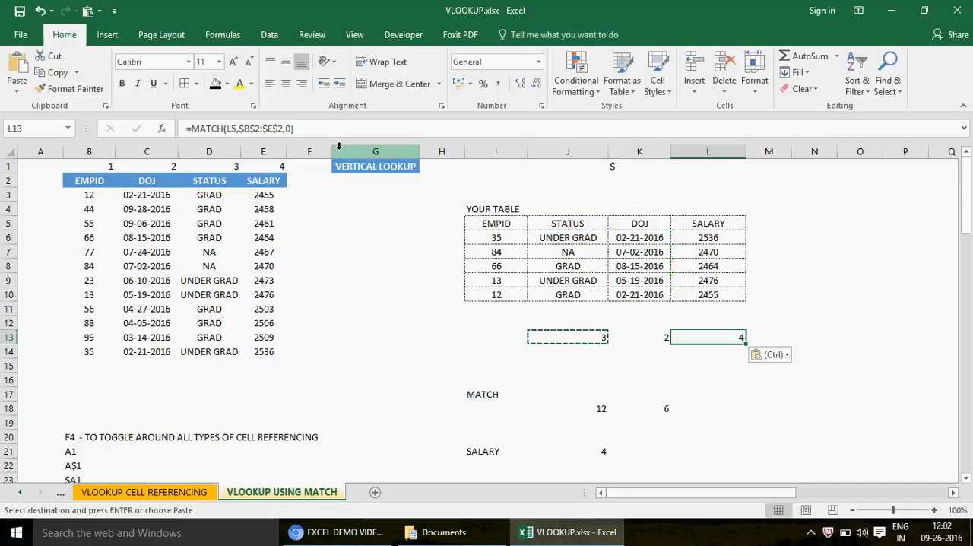
# - Review the MATCH formulas across J13:L13 and examine the cell references used in K13
pyautogui.press('Left')
pyautogui.press('Left')
pyautogui.press('Right')
pyautogui.press('Right')
pyautogui.press('Left')
pyautogui.press('Left')
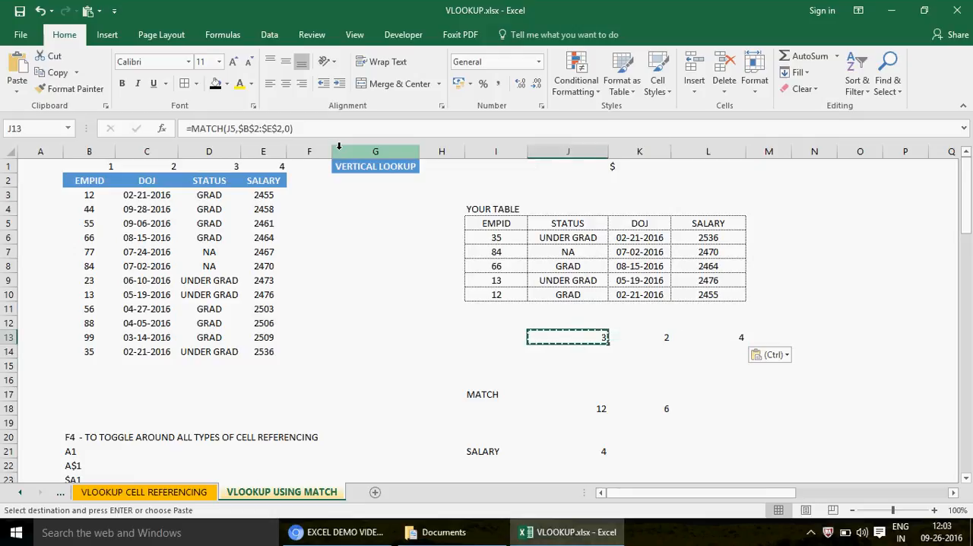
pyautogui.press('Right')
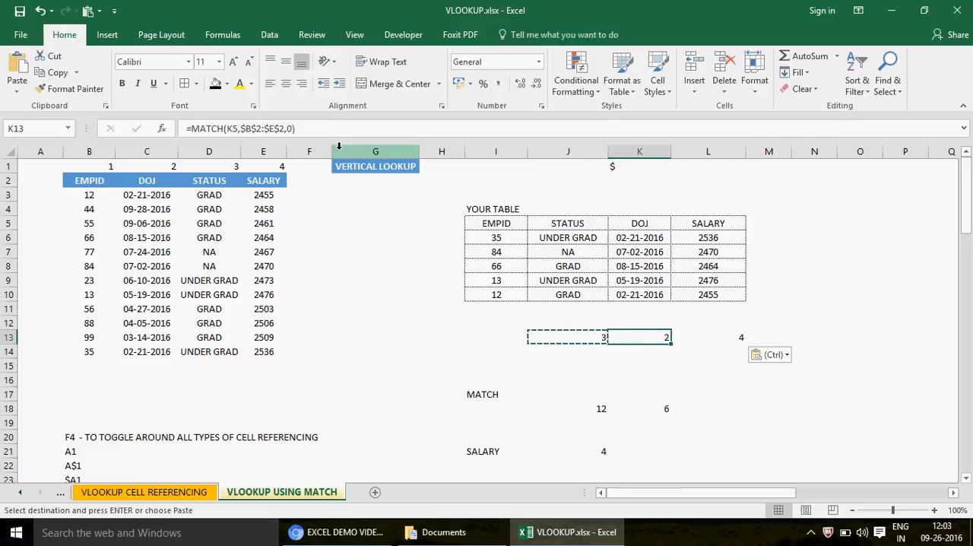
pyautogui.press('F2')
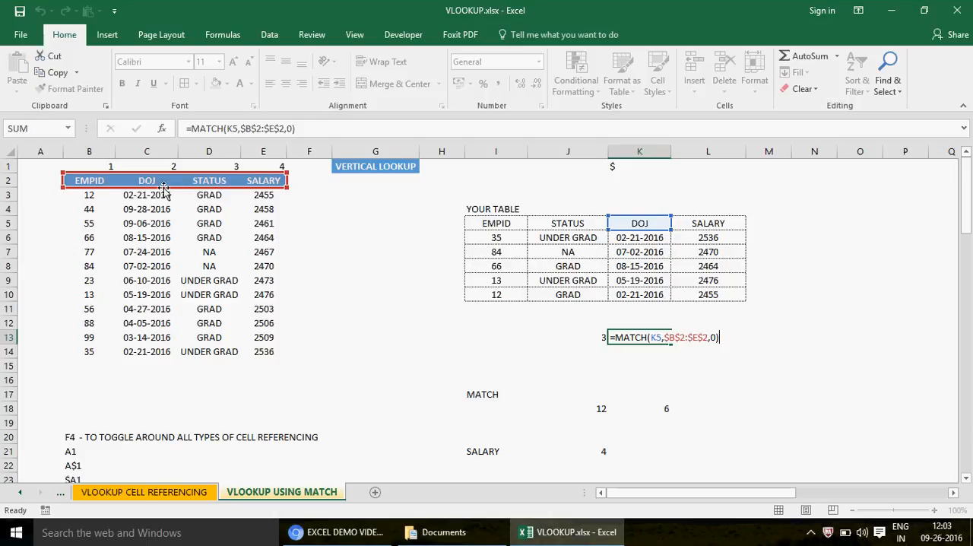
pyautogui.hotkey('ctrl', 'Return')
# - Examine the vertical lookup array in K18's MATCH example and the horizontal one in J21's
pyautogui.click(599, 409)
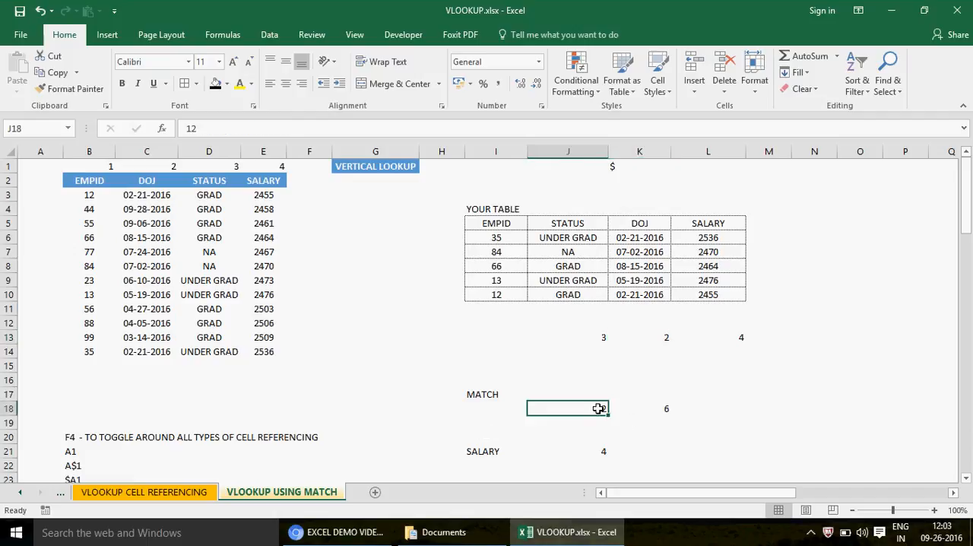
pyautogui.doubleClick(650, 409)
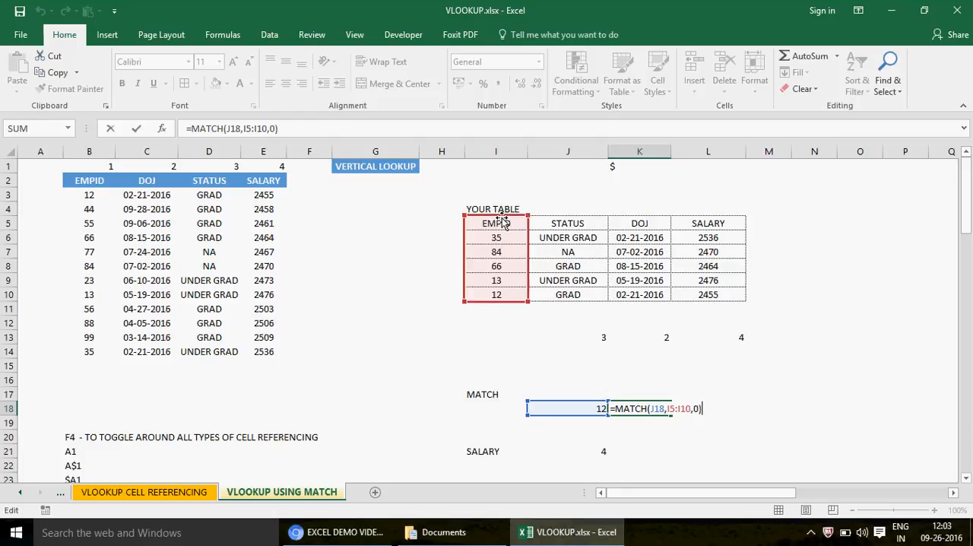
pyautogui.press('Escape')
pyautogui.click(599, 448)
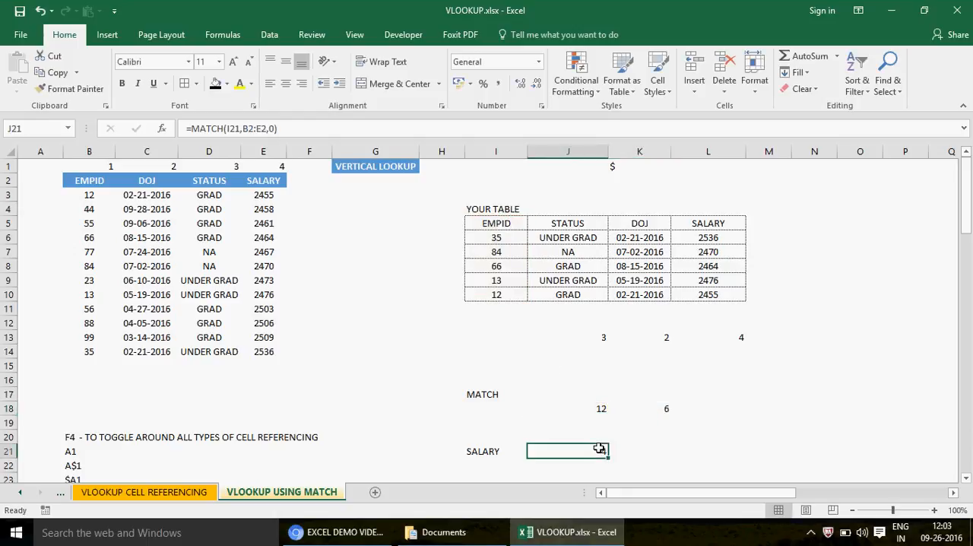
pyautogui.press('F2')
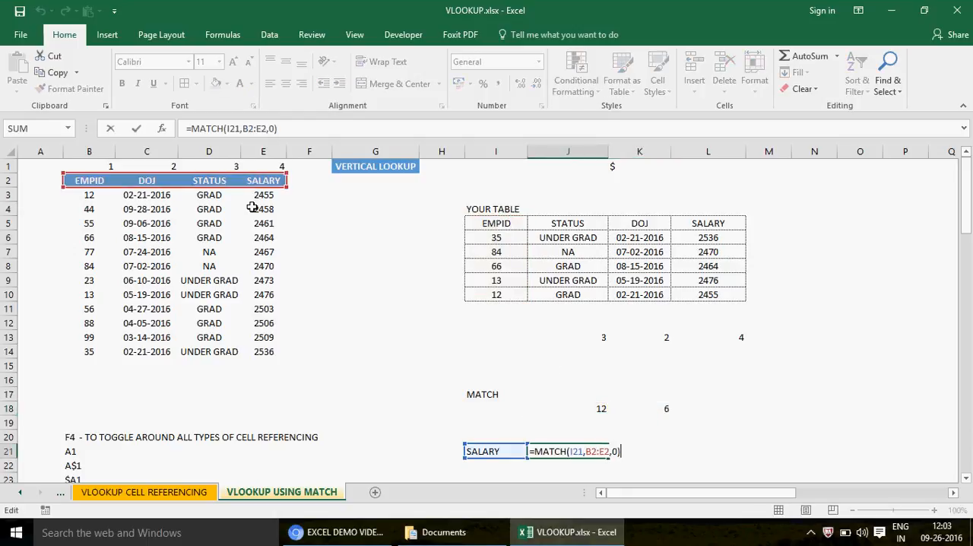
# - Compare the multi-row block B2:E7 with the single EMPID column I5:I10 and the single header row B2:E2
pyautogui.click(88, 179)
pyautogui.keyDown('shift'); pyautogui.click(273, 251); pyautogui.keyUp('shift')
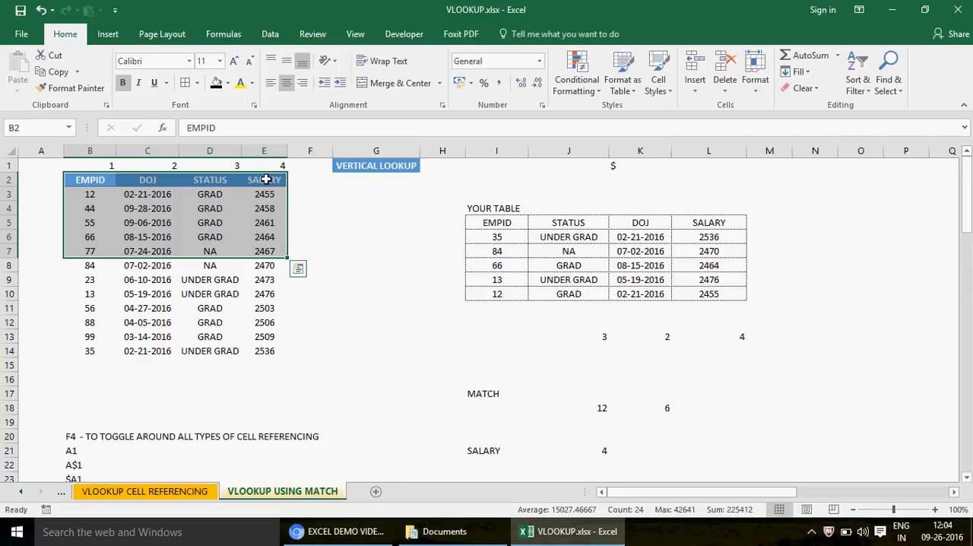
pyautogui.click(497, 223)
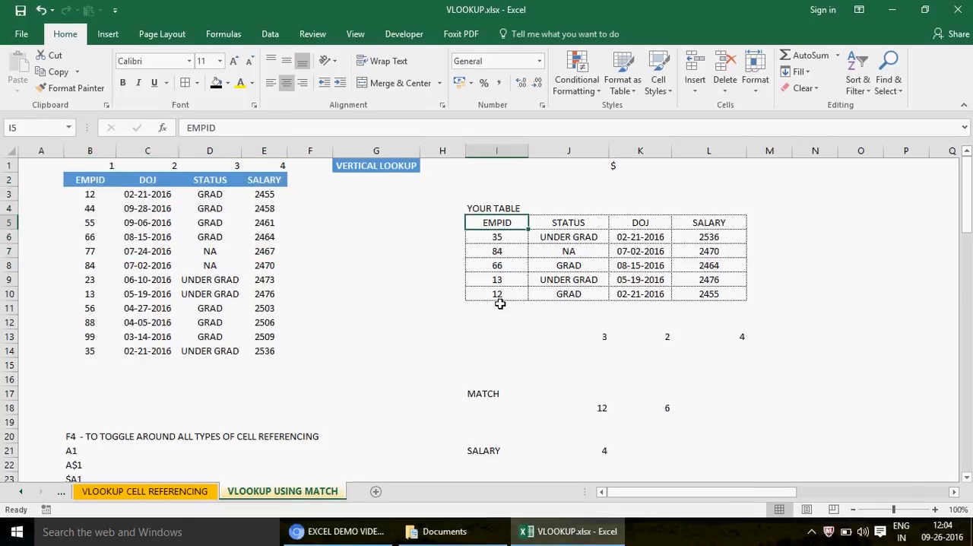
pyautogui.click(502, 297)
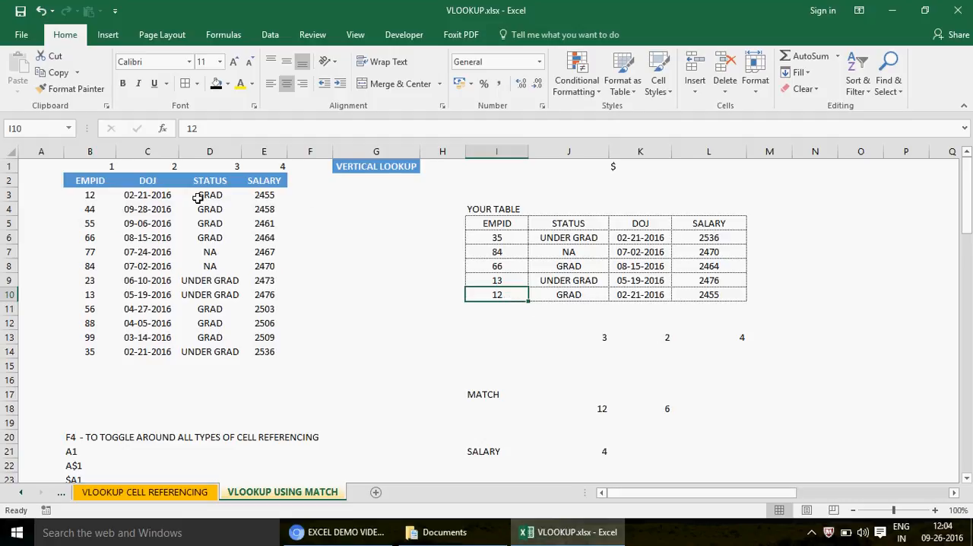
pyautogui.click(93, 180)
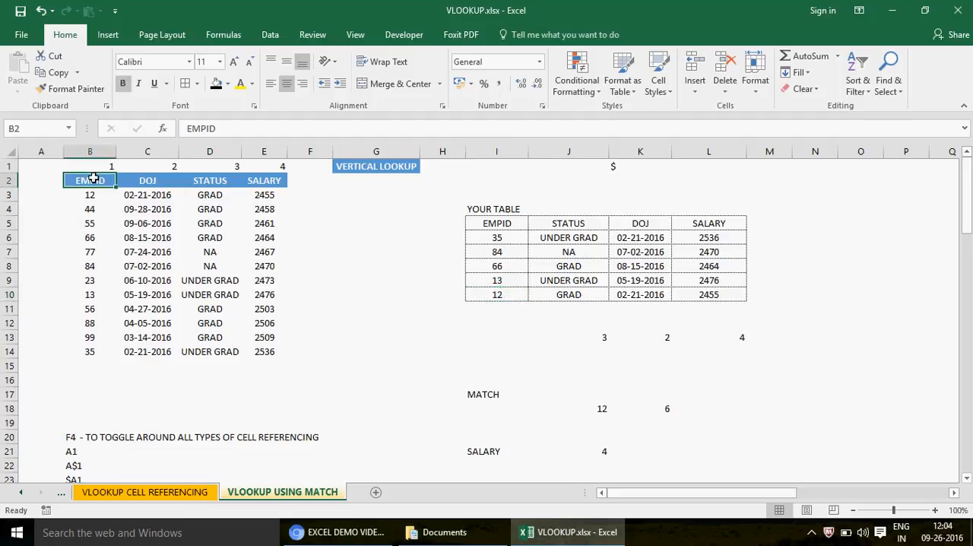
pyautogui.keyDown('shift'); pyautogui.click(274, 180); pyautogui.keyUp('shift')
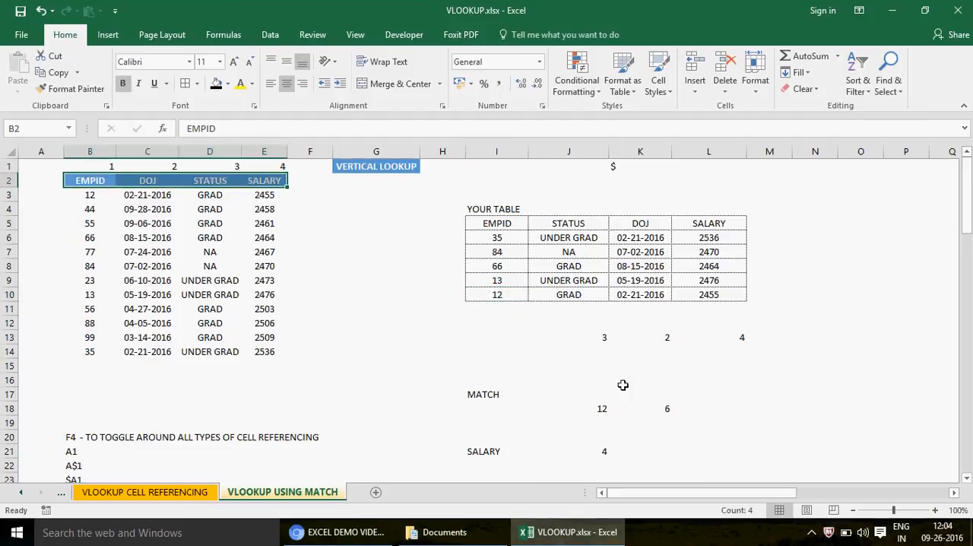
# - Try extending the lookup array in J13's MATCH formula to $B$2:$E$20, and restore it to $B$2:$E$2
pyautogui.click(604, 337)
pyautogui.doubleClick(603, 337)
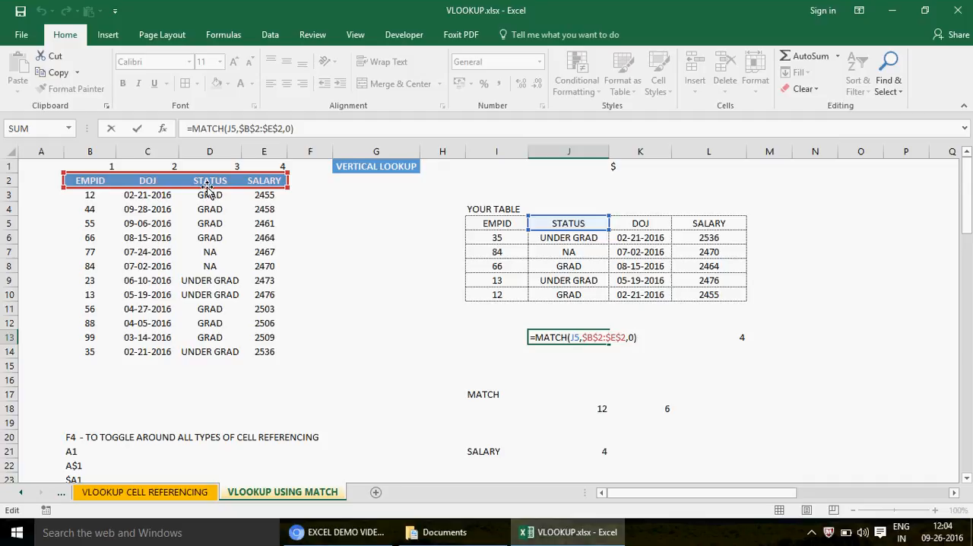
pyautogui.click(286, 129)
pyautogui.write('0')
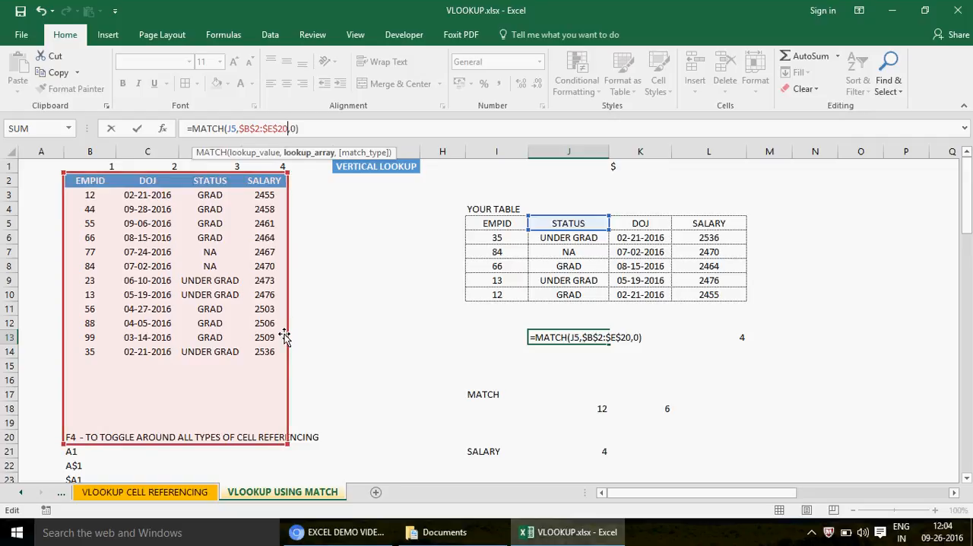
pyautogui.press('BackSpace')
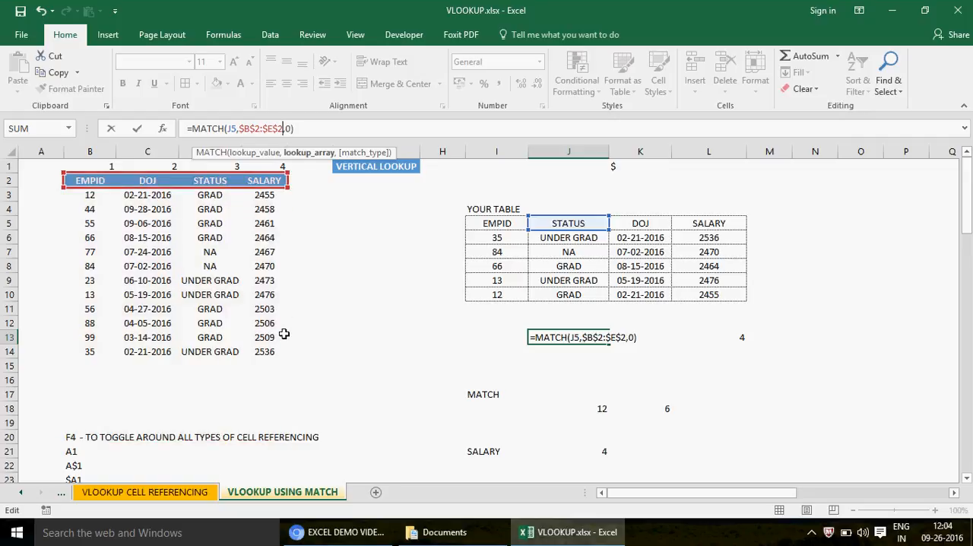
pyautogui.press('Return')
pyautogui.press('Up')
pyautogui.press('Up')
pyautogui.press('Down')
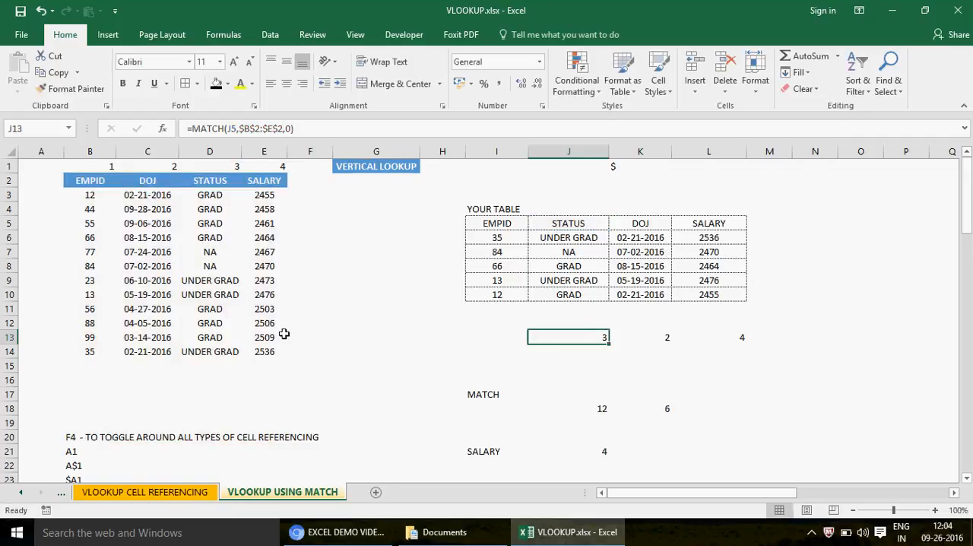
# - Make the STATUS, DOJ and SALARY headers in J5:L5 bold
pyautogui.hotkey('shift', 'Right')
pyautogui.hotkey('shift', 'Right')
pyautogui.press('Up')
pyautogui.press('Up')
pyautogui.press('Up')
pyautogui.press('Up')
pyautogui.press('Up')
pyautogui.press('Up')
pyautogui.press('Up')
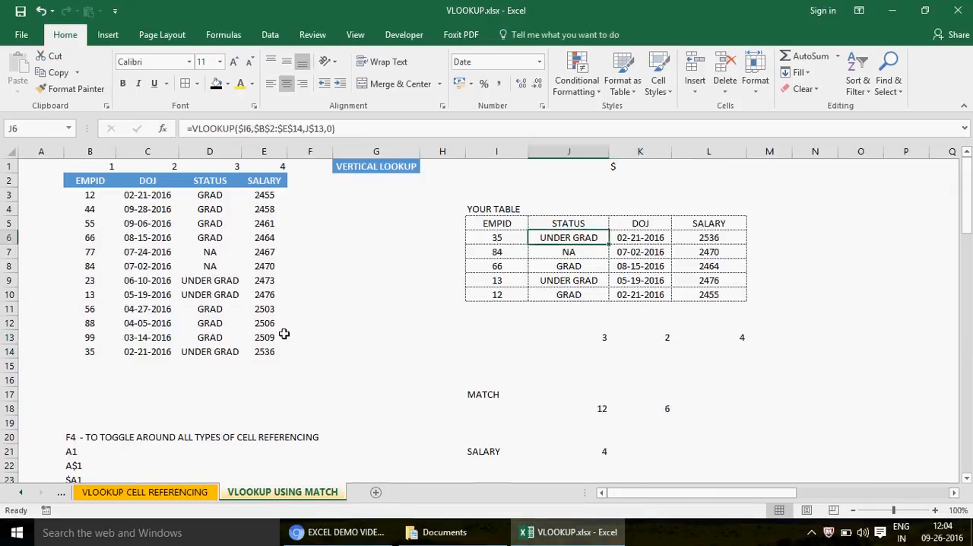
pyautogui.press('Up')
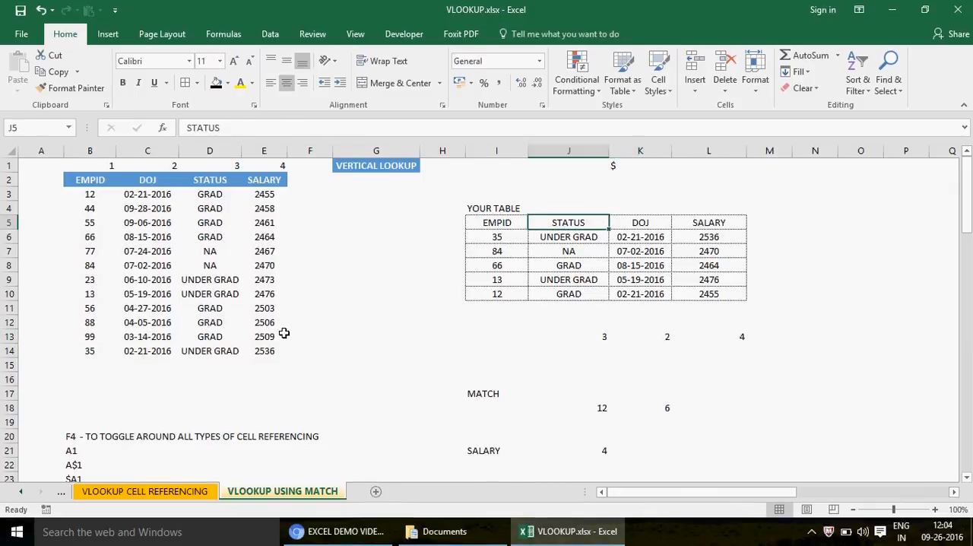
pyautogui.hotkey('shift', 'Right')
pyautogui.hotkey('shift', 'Right')
pyautogui.hotkey('ctrl', 'b')
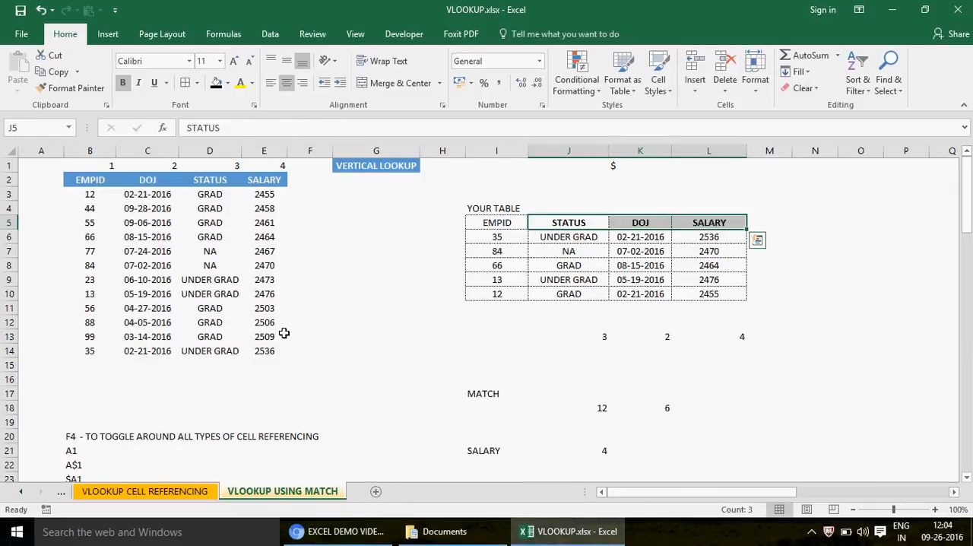
# - Change the first lookup header in J5 to SALARY
pyautogui.hotkey('shift', 'Left')
pyautogui.hotkey('shift', 'Left')
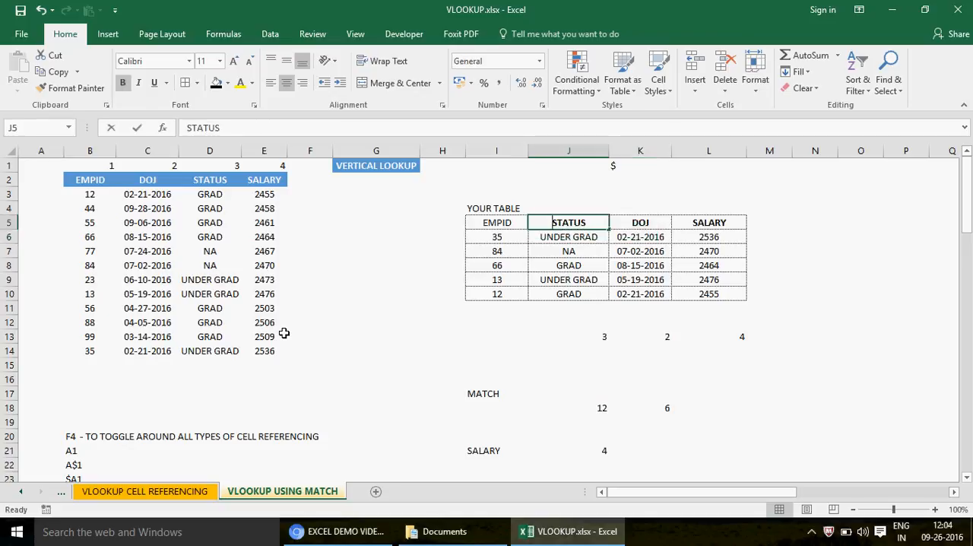
pyautogui.write('SALARY')
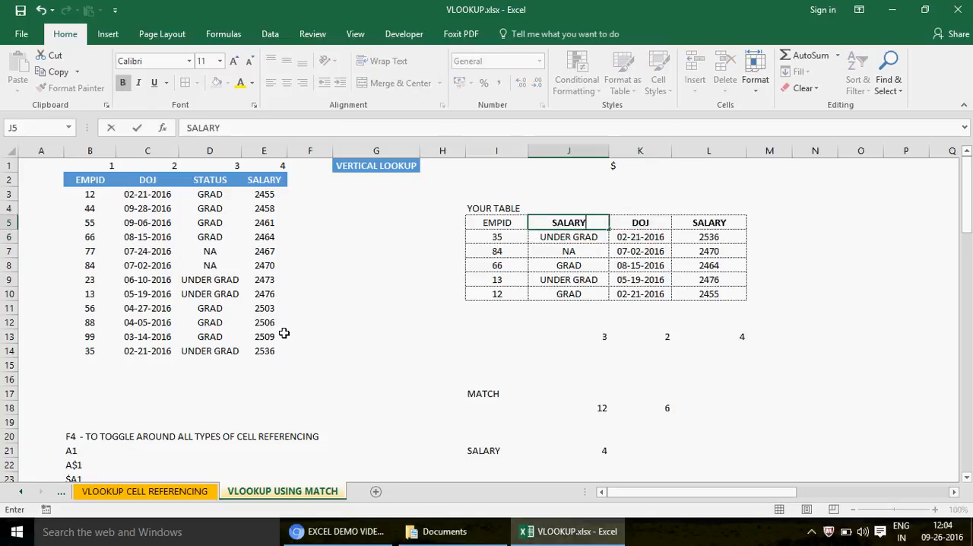
pyautogui.press('Return')
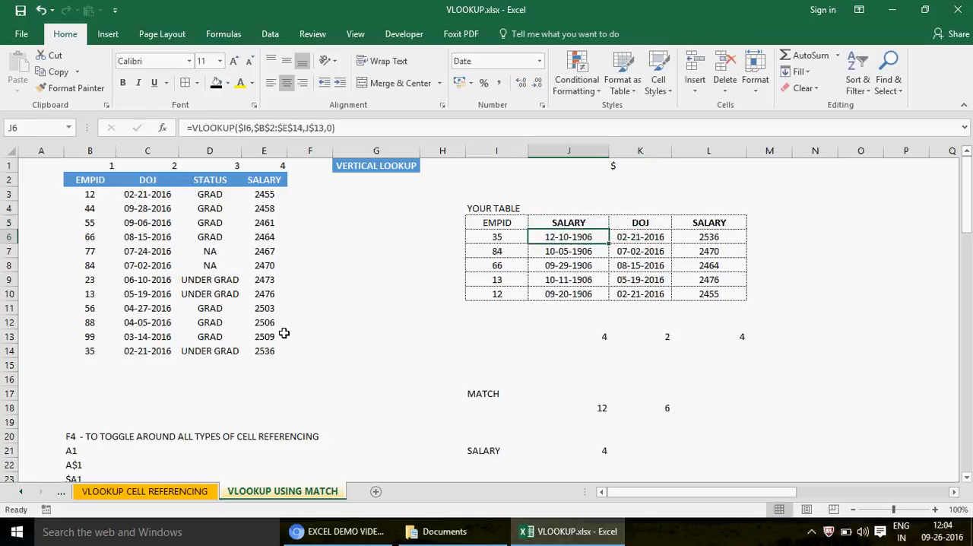
# - Format the lookup results in J6:J10 with the General number format
pyautogui.hotkey('shift', 'Down')
pyautogui.hotkey('shift', 'Down')
pyautogui.hotkey('shift', 'Down')
pyautogui.hotkey('shift', 'Down')
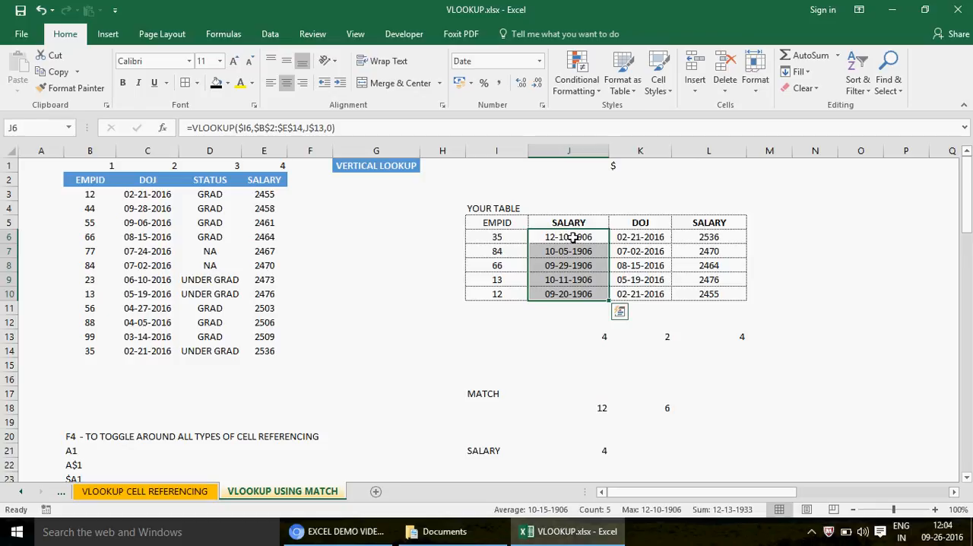
pyautogui.hotkey('ctrl', '1')
pyautogui.click(152, 67)
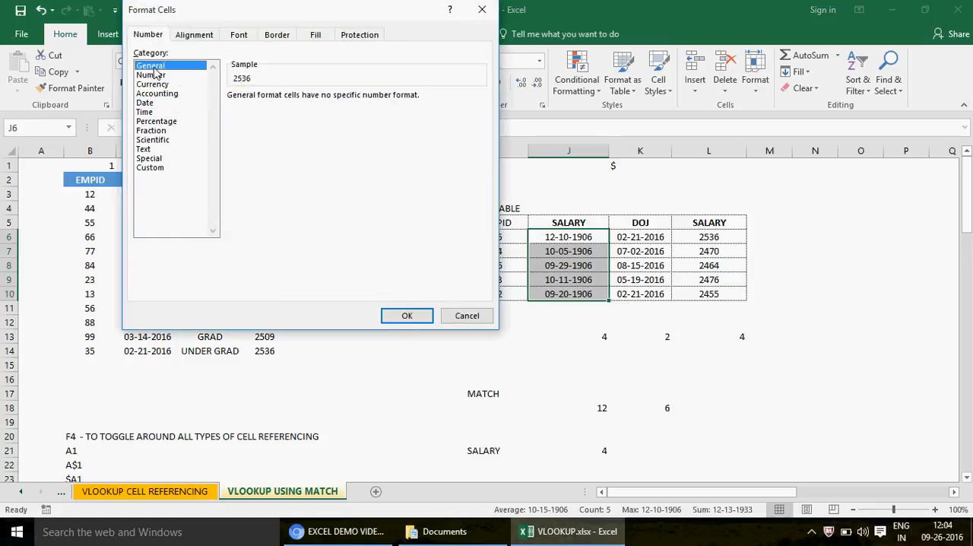
pyautogui.click(417, 316)
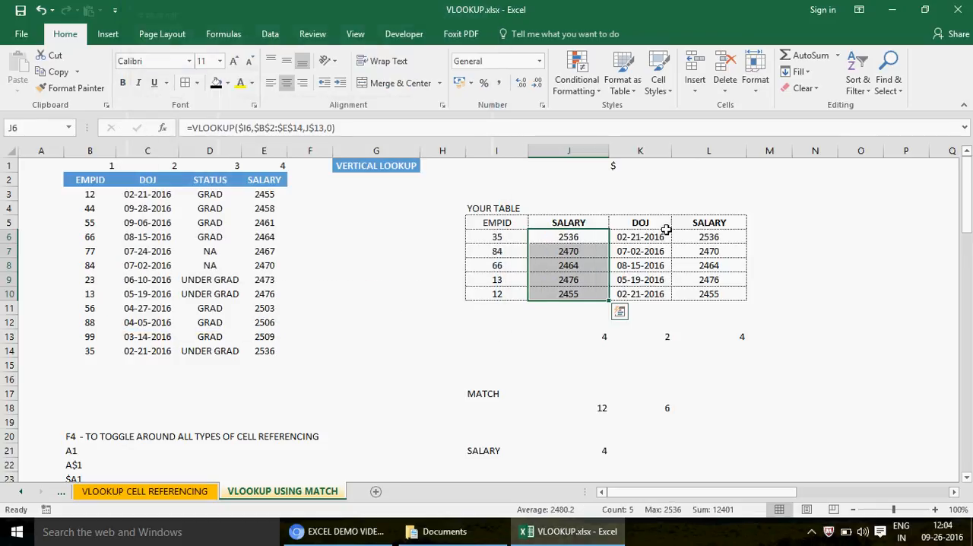
# - Change the last lookup header in L5 to DOJ
pyautogui.click(710, 222)
pyautogui.write('DOJ')
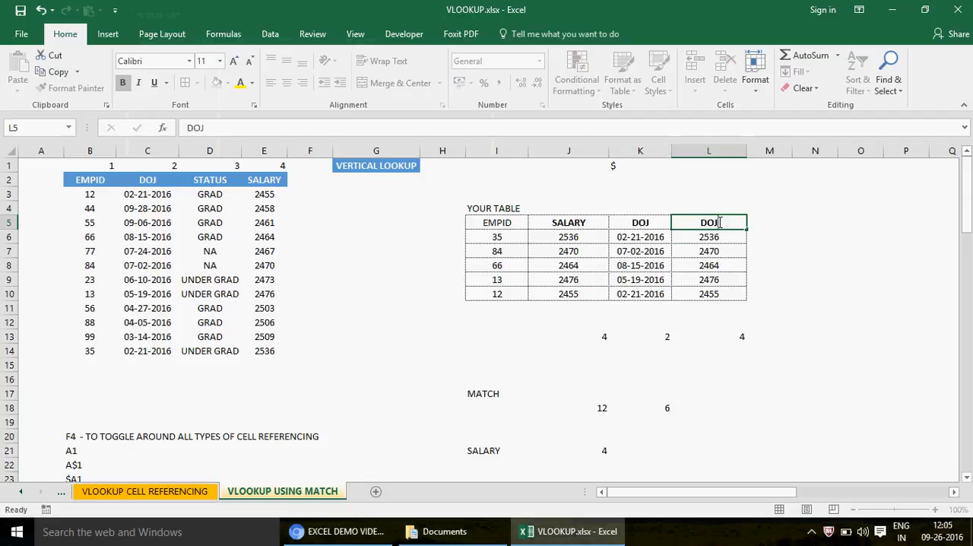
pyautogui.press('Return')
# - Format L6:L10 as dates of the type *March 14 2012 and fit column L's width to its contents
pyautogui.hotkey('shift', 'Down')
pyautogui.hotkey('shift', 'Down')
pyautogui.hotkey('shift', 'Down')
pyautogui.hotkey('shift', 'Down')
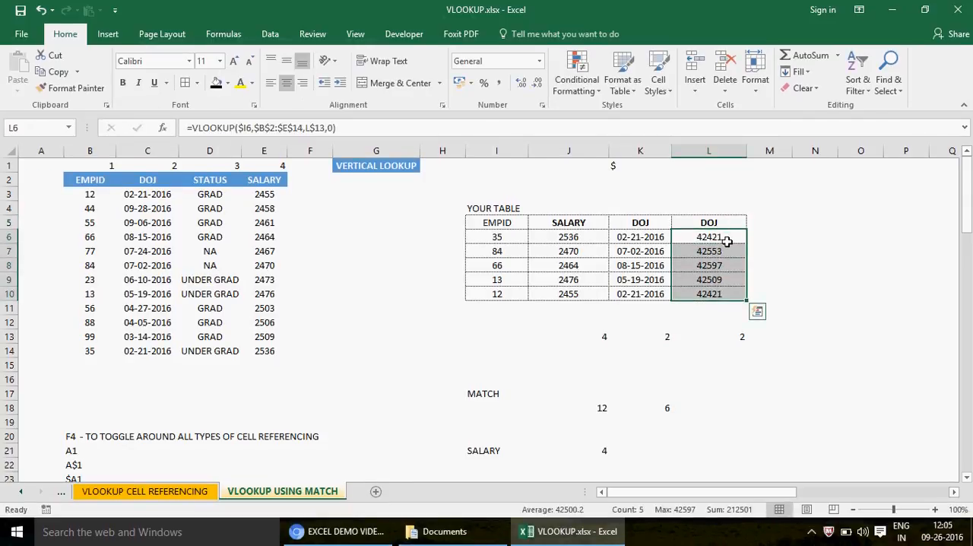
pyautogui.hotkey('ctrl', '1')
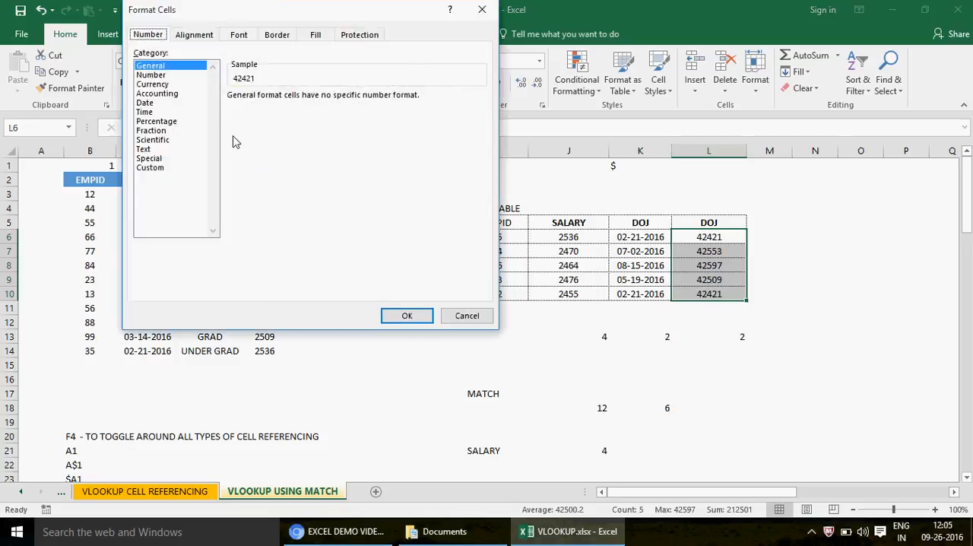
pyautogui.click(152, 103)
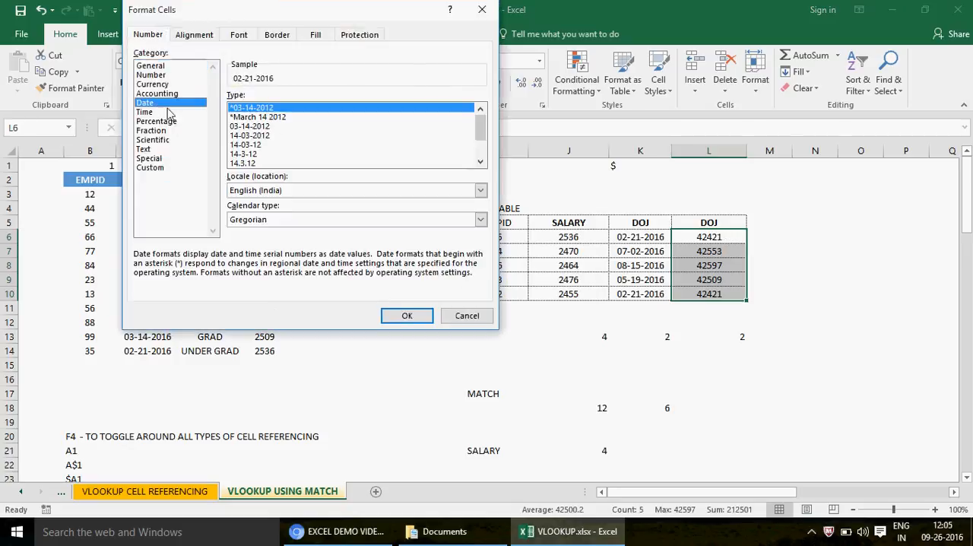
pyautogui.click(272, 117)
pyautogui.click(405, 313)
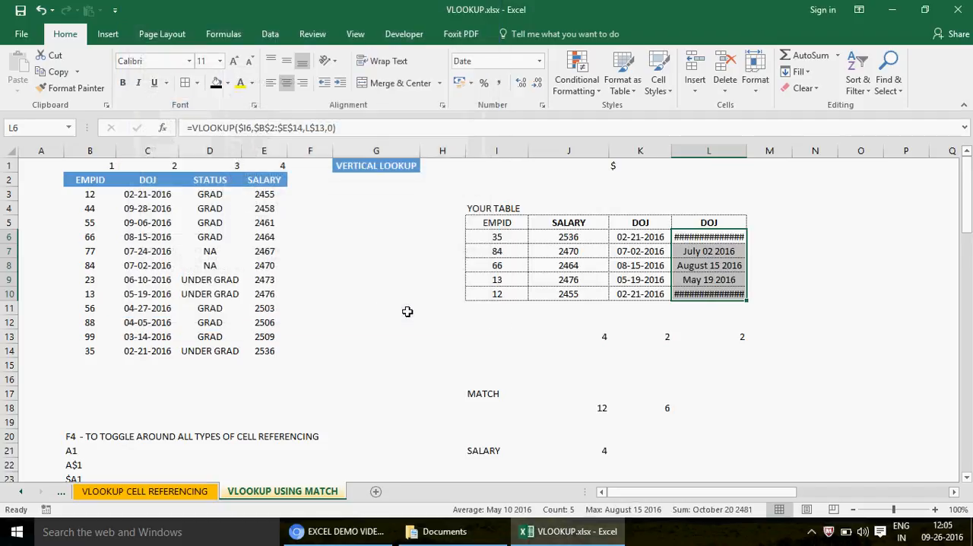
pyautogui.doubleClick(746, 152)
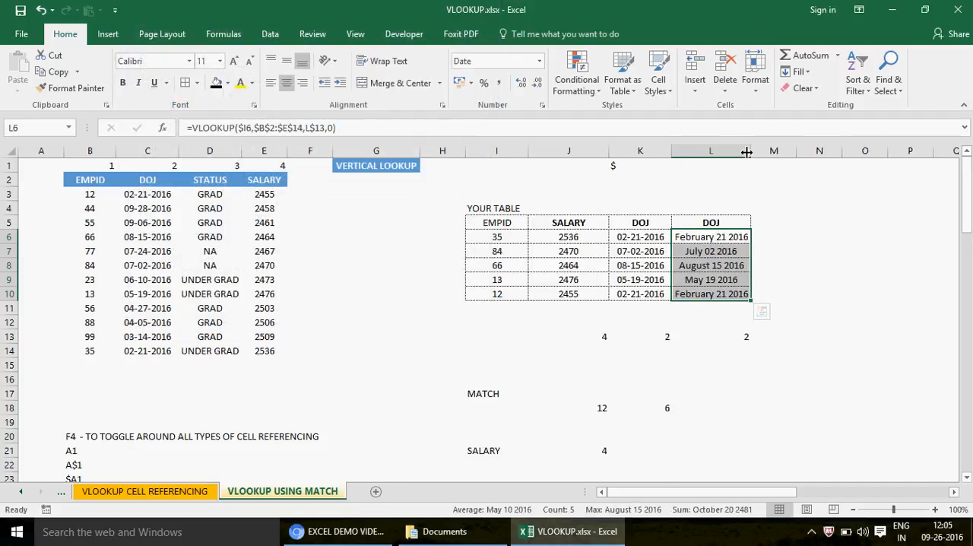
# - Change the middle lookup header in K5 to STATUS and review the MATCH results in J13:L13
pyautogui.click(648, 230)
pyautogui.write('STA')
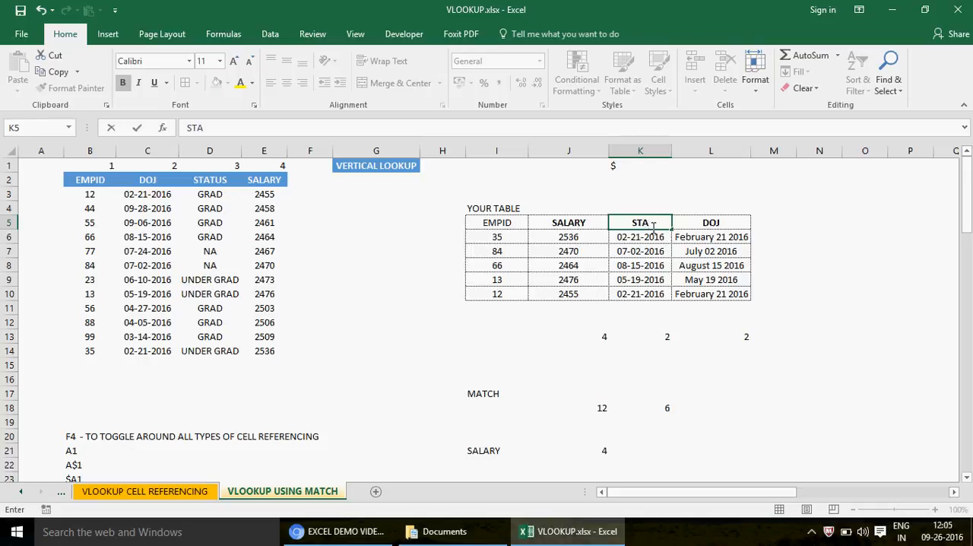
pyautogui.write('TUS')
pyautogui.press('Return')
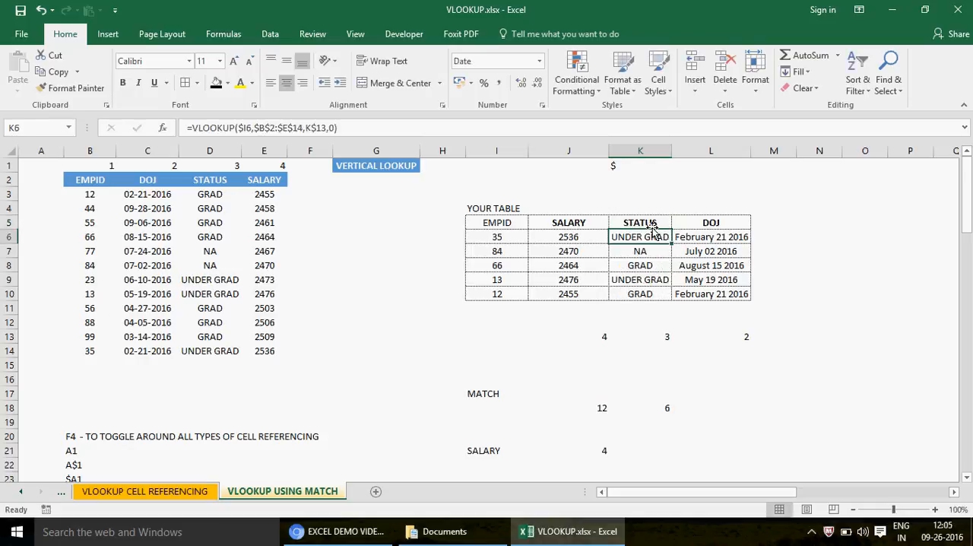
pyautogui.click(598, 333)
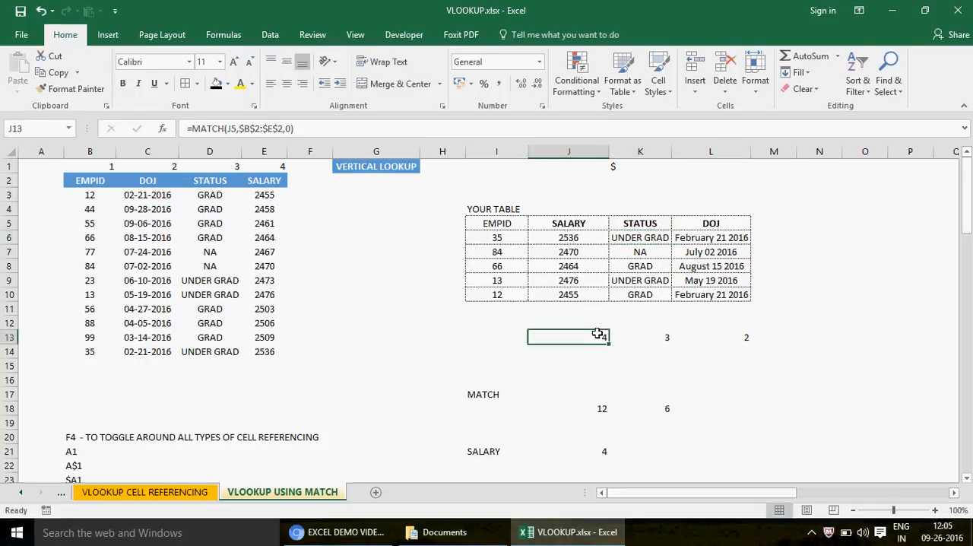
pyautogui.moveTo(608, 344); pyautogui.dragTo(749, 343)
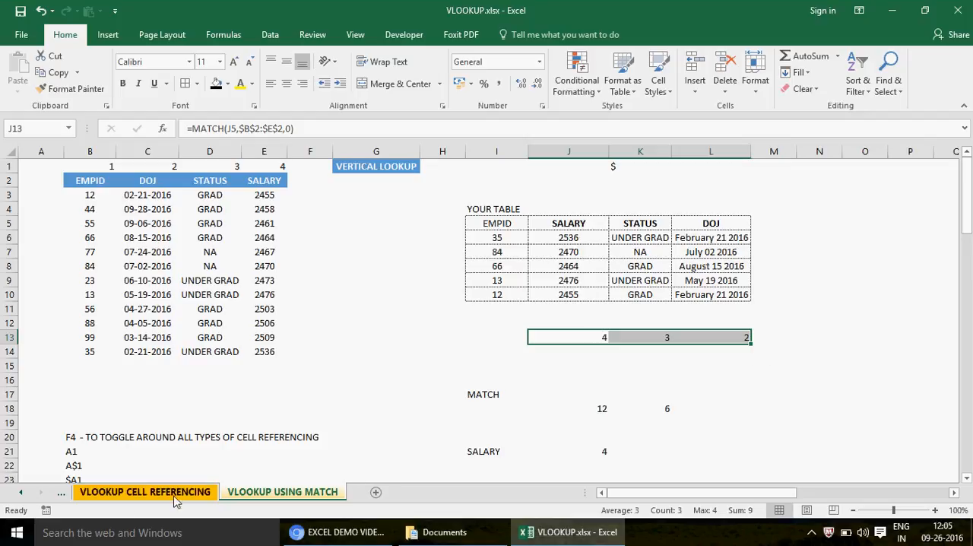
# - Go to the TO BE DONE sheet and review the planned topics down to CASE STUDY1
pyautogui.click(21, 493)
pyautogui.click(21, 492)
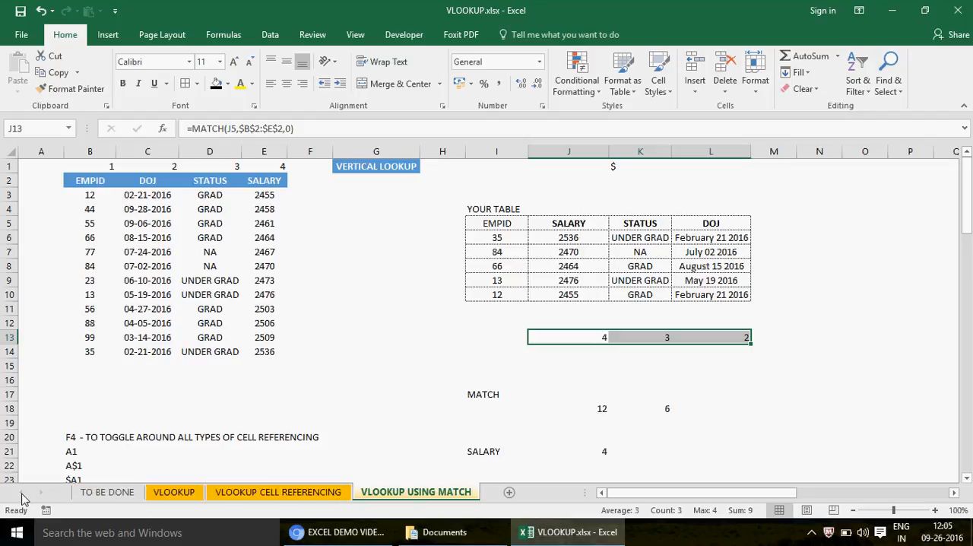
pyautogui.click(110, 492)
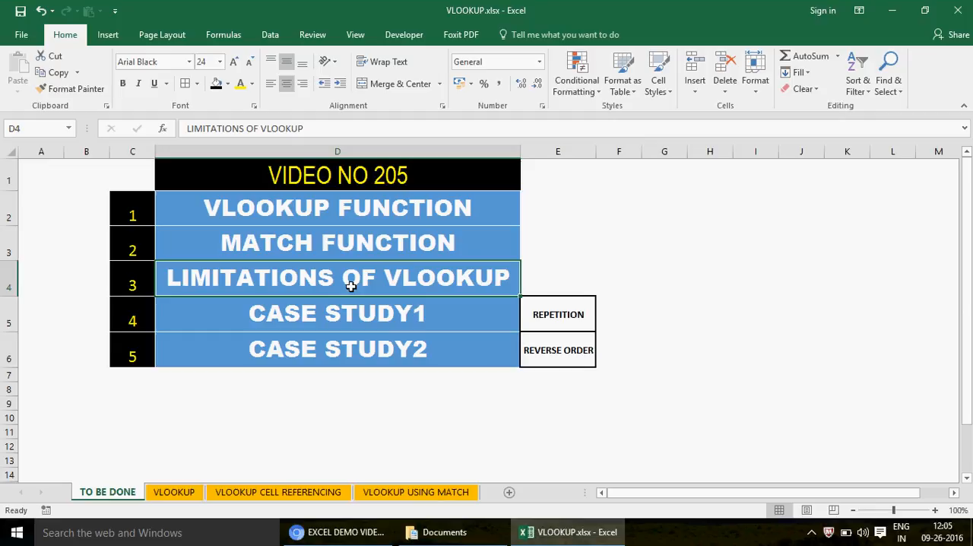
pyautogui.click(335, 321)
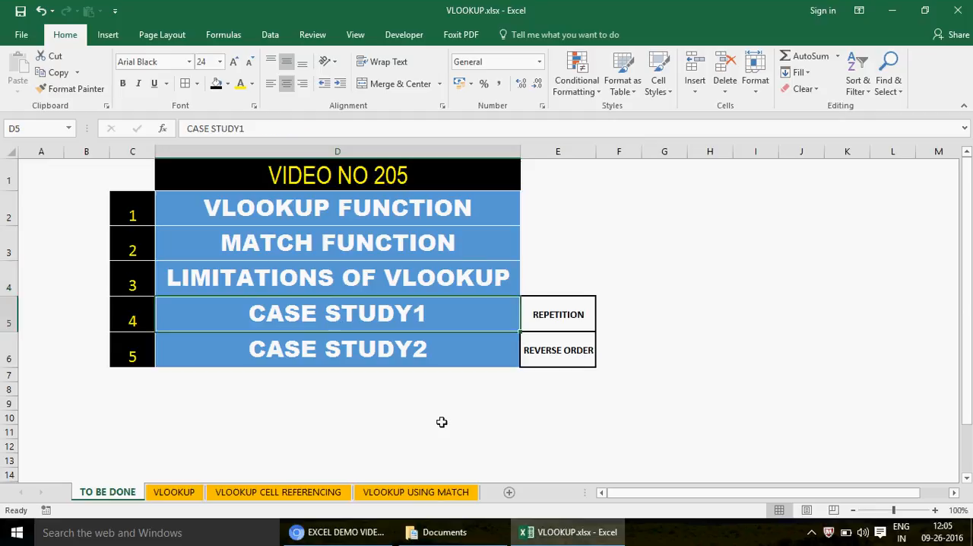
# - Add a new worksheet after TO BE DONE and name it LIMITATION
pyautogui.click(510, 492)
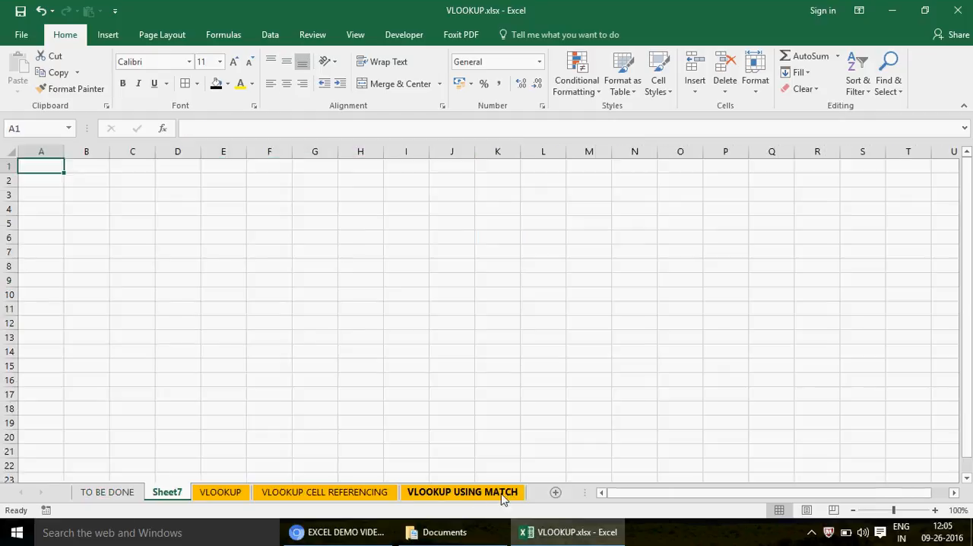
pyautogui.doubleClick(164, 493)
pyautogui.write('LI')
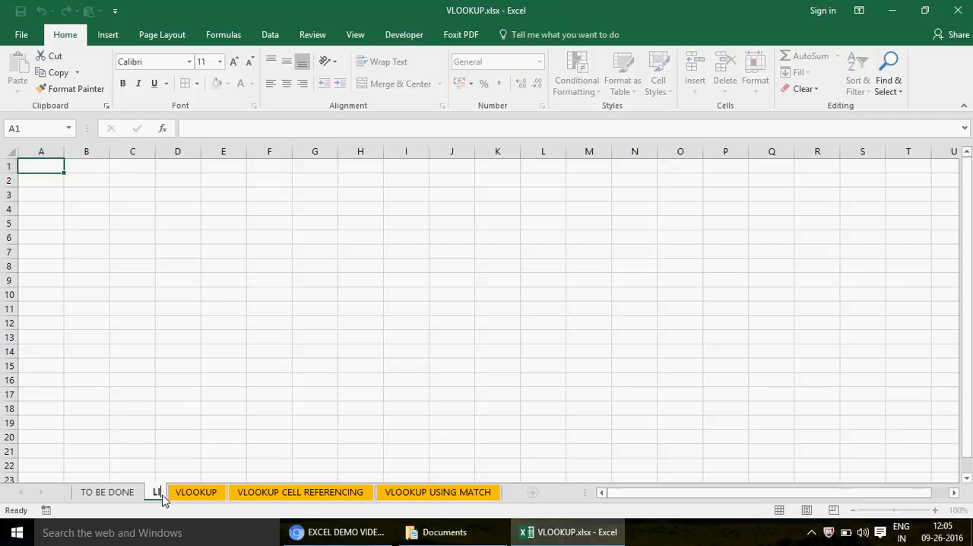
pyautogui.write('MITIATO')
pyautogui.press('BackSpace')
pyautogui.press('BackSpace')
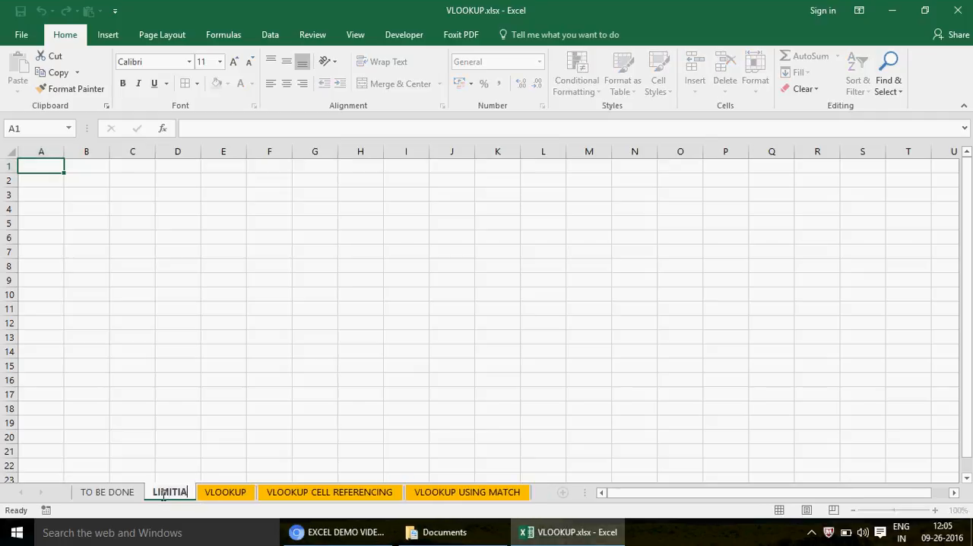
pyautogui.press('BackSpace')
pyautogui.press('BackSpace')
pyautogui.write('ATION')
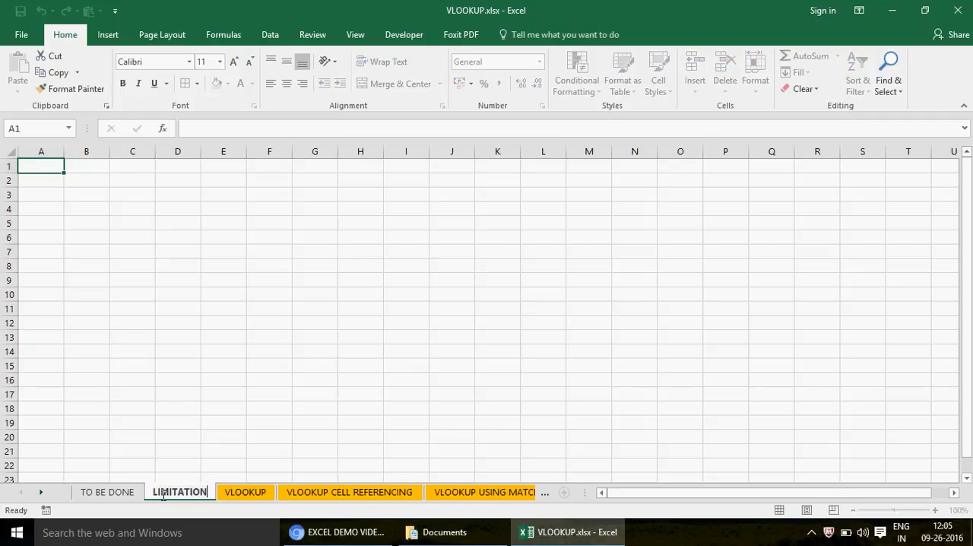
# - Enter the header EMPID in E2 with the IDs 100, 200, 300 and 400 in E3:E6
pyautogui.write('EMPID')
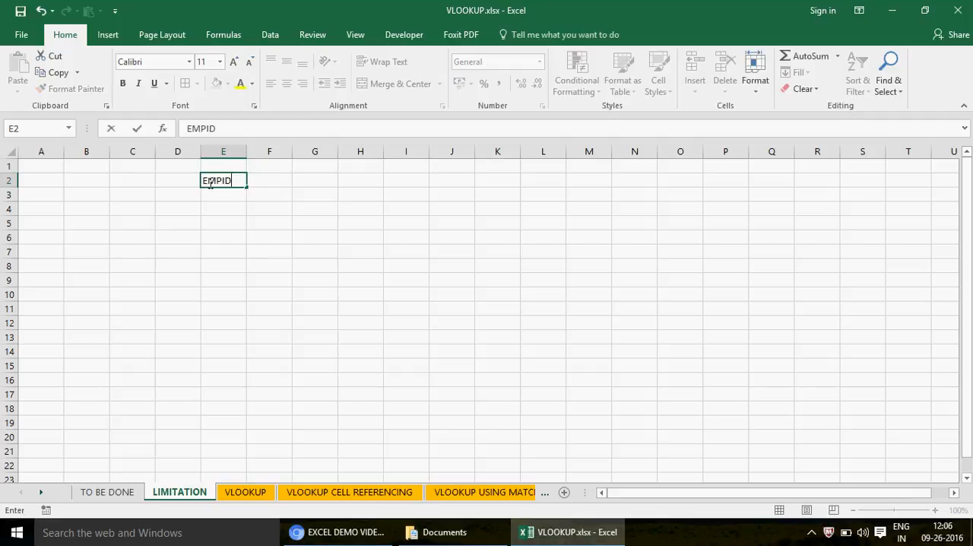
pyautogui.press('Return')
pyautogui.write('100')
pyautogui.press('Return')
pyautogui.write('200')
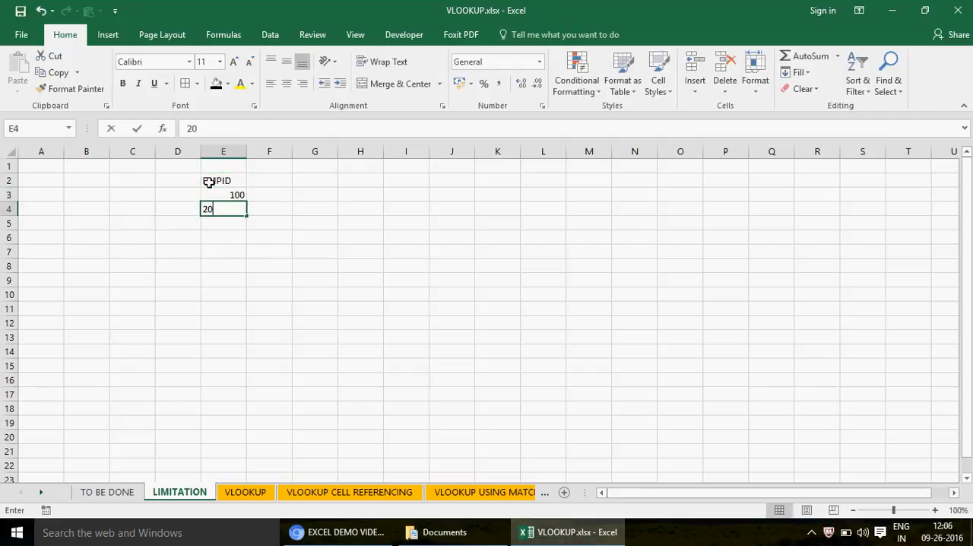
pyautogui.press('Return')
pyautogui.write('300')
pyautogui.press('Return')
pyautogui.write('400')
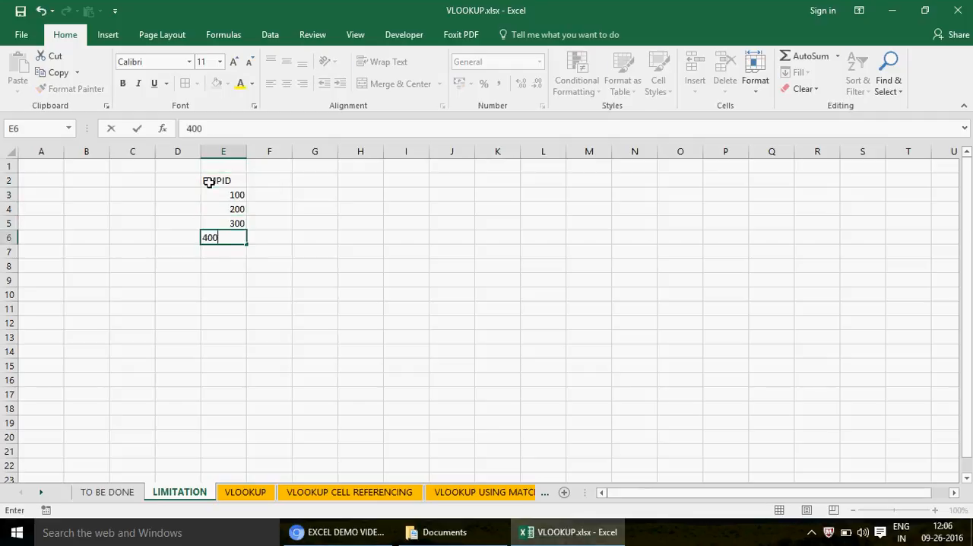
pyautogui.press('Return')
# - Enter the header MARKS in F2 with the values 44, 55, 34 and 56 in F3:F6
pyautogui.click(272, 180)
pyautogui.write('STAT')
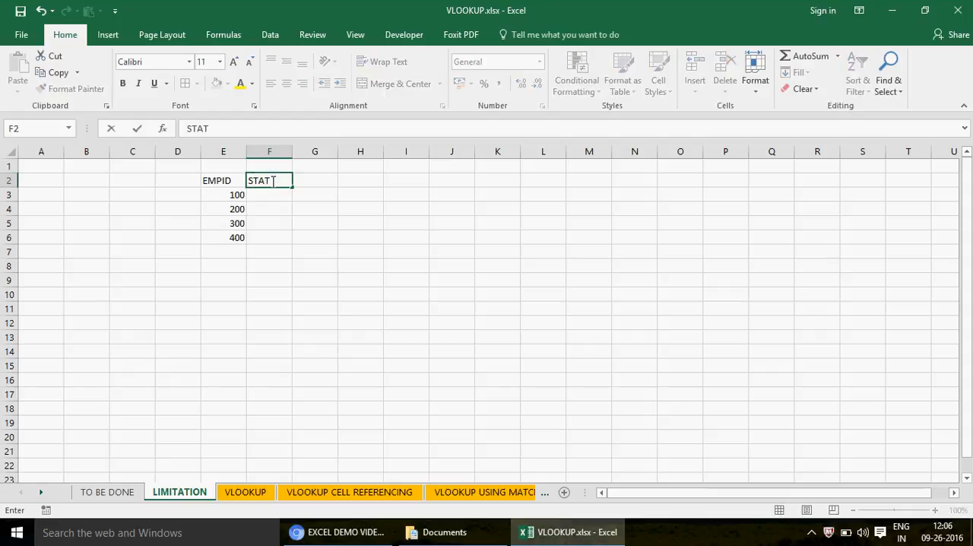
pyautogui.press('BackSpace')
pyautogui.press('BackSpace')
pyautogui.press('BackSpace')
pyautogui.press('BackSpace')
pyautogui.write('MARKS')
pyautogui.press('Return')
pyautogui.write('44')
pyautogui.press('Return')
pyautogui.write('55')
pyautogui.press('Return')
pyautogui.write('34')
pyautogui.hotkey('ctrl', 'Return')
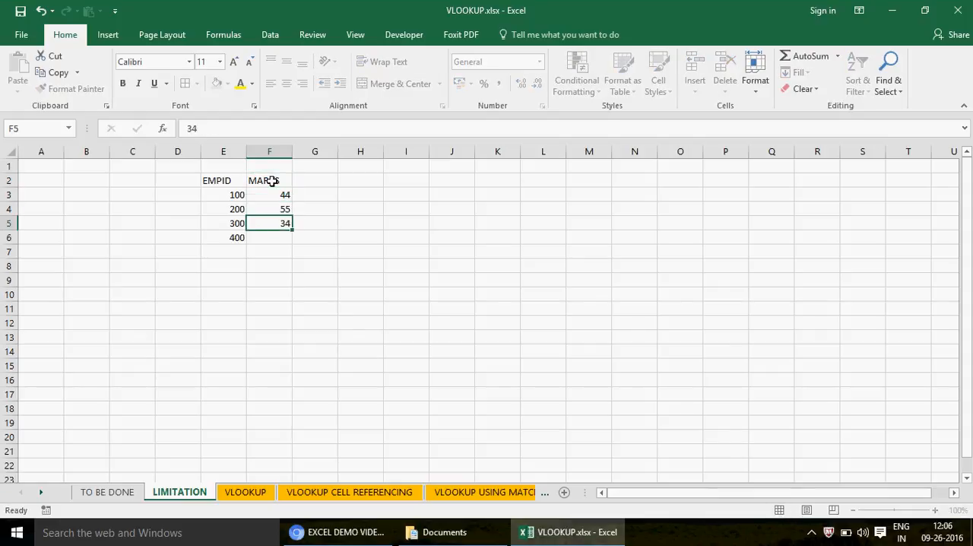
pyautogui.press('Return')
pyautogui.write('56')
pyautogui.press('Return')
# - Apply borders around every cell of the table E2:F6 and center its contents
pyautogui.click(218, 180)
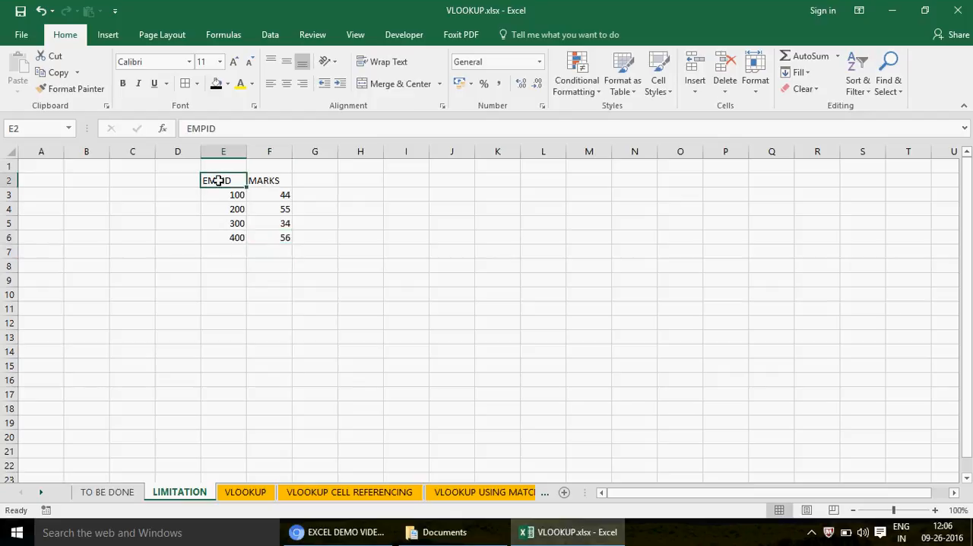
pyautogui.moveTo(218, 181); pyautogui.dragTo(287, 235)
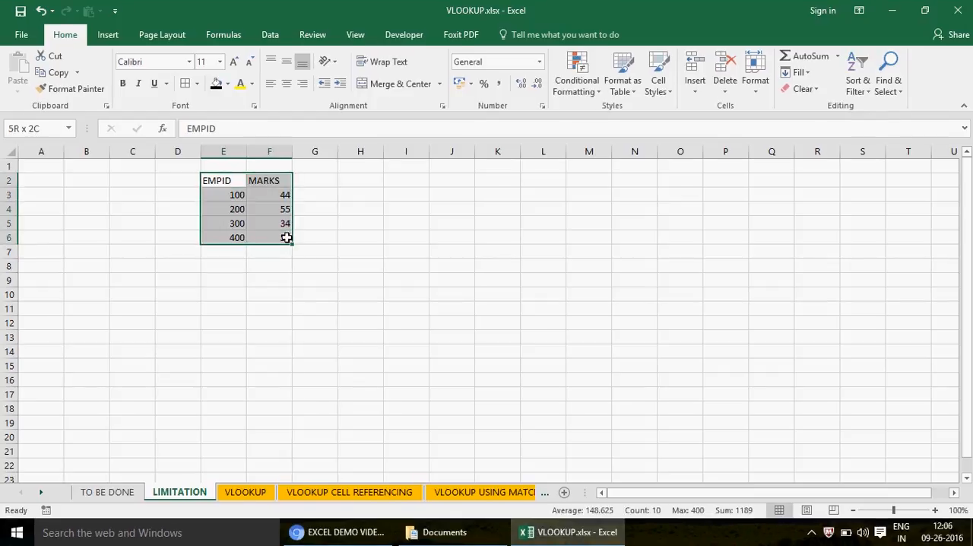
pyautogui.click(184, 84)
pyautogui.click(287, 87)
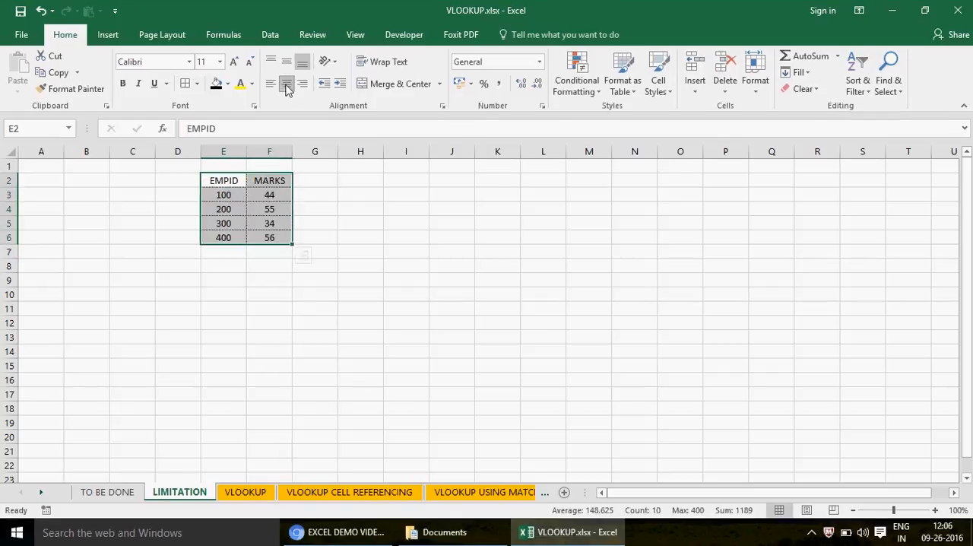
pyautogui.click(524, 225)
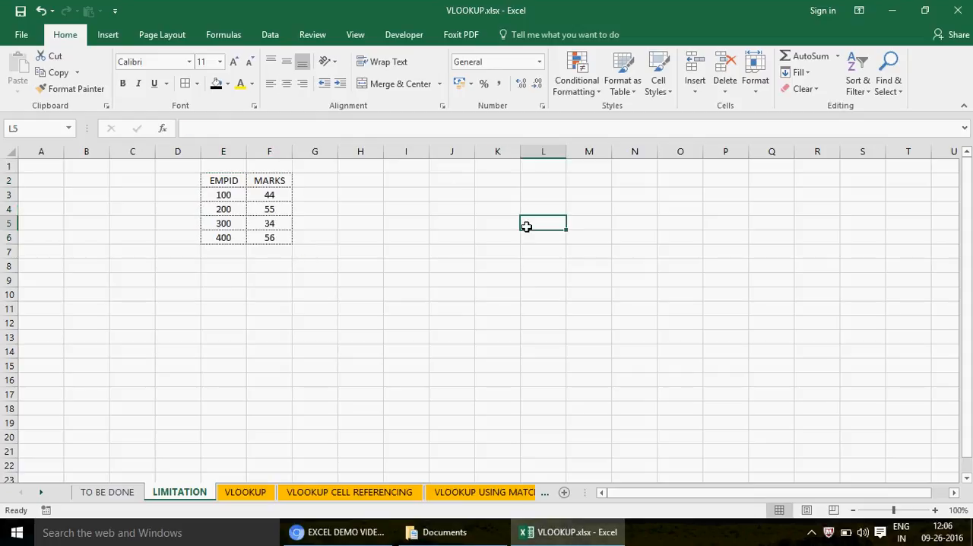
# - Enter the header EMPID in L5 with 100, 100 and 200 in L6:L8, and the header MARKS in M5
pyautogui.write('EMPID')
pyautogui.press('Return')
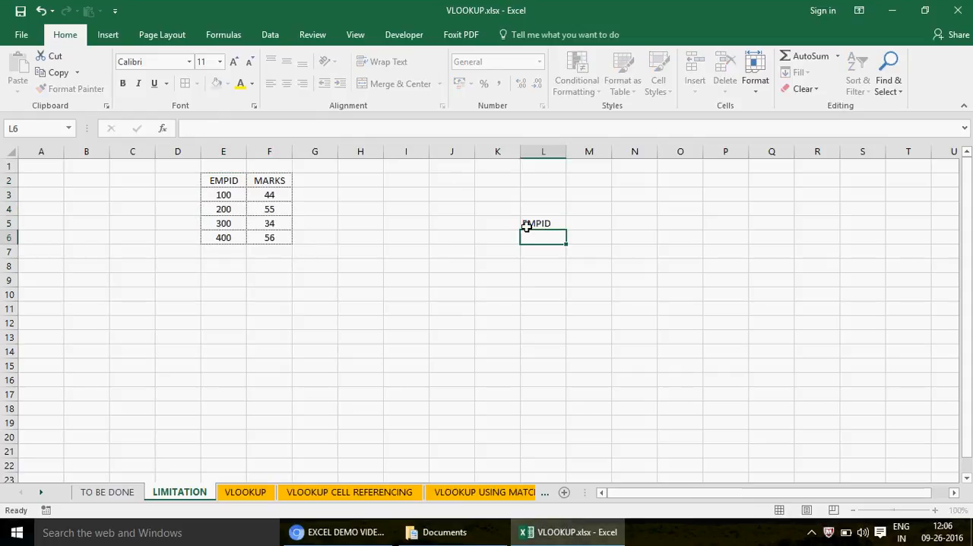
pyautogui.write('100')
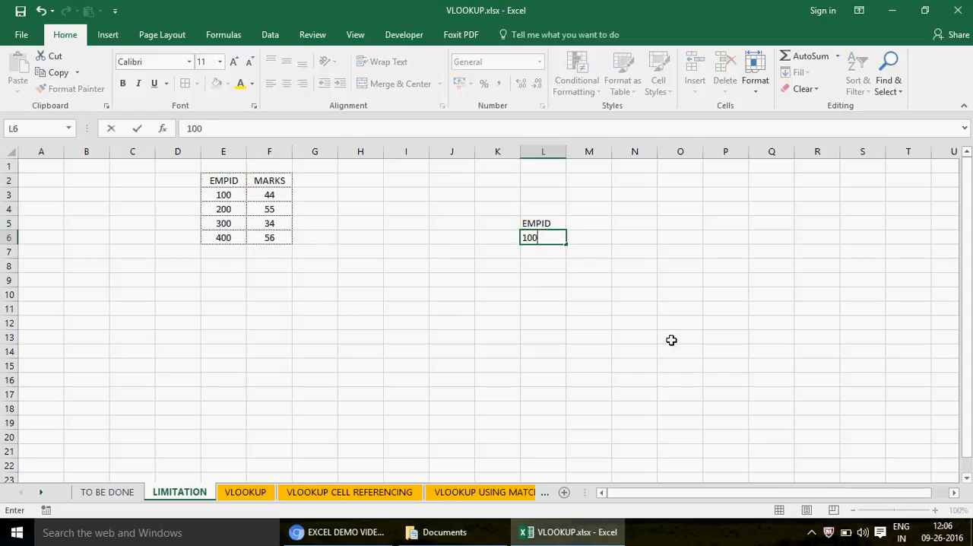
pyautogui.press('Return')
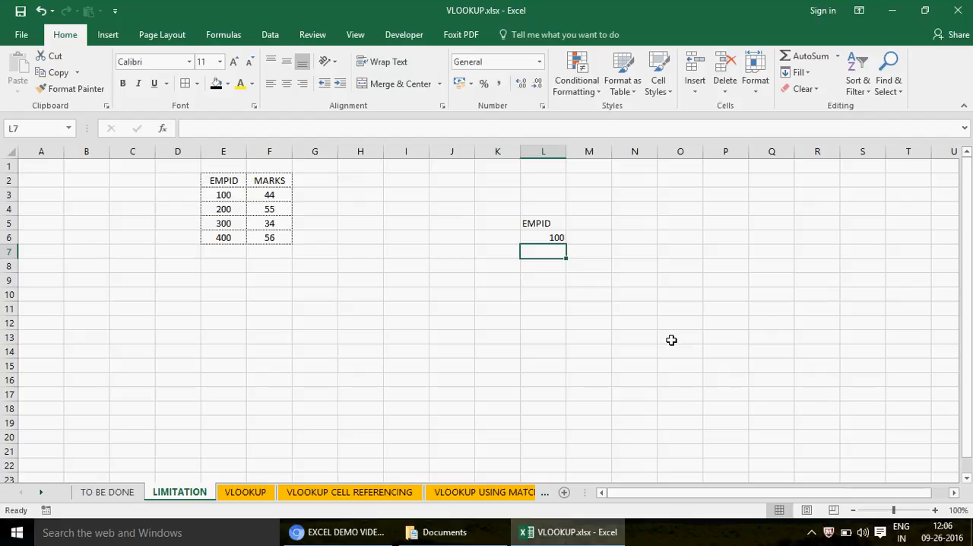
pyautogui.write('100')
pyautogui.press('Return')
pyautogui.write('200')
pyautogui.press('Return')
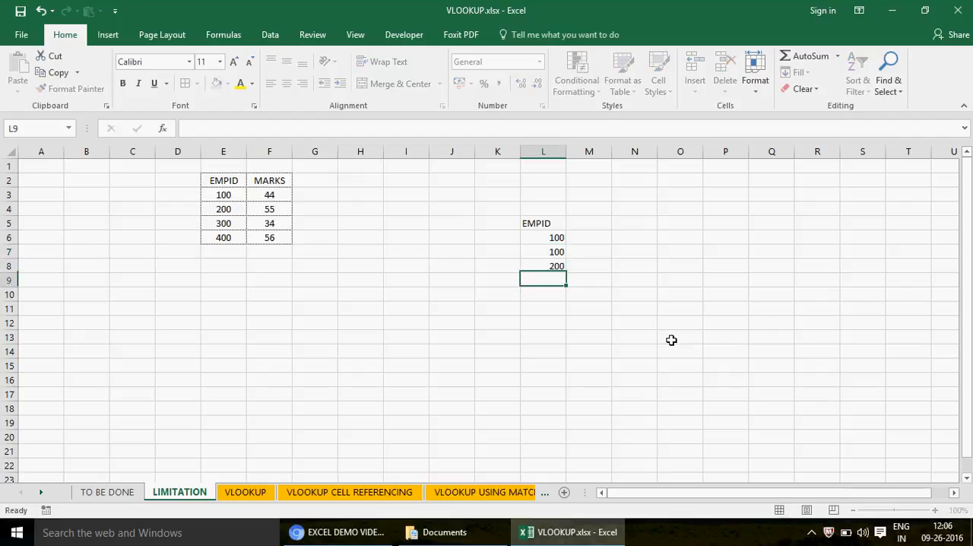
pyautogui.click(597, 225)
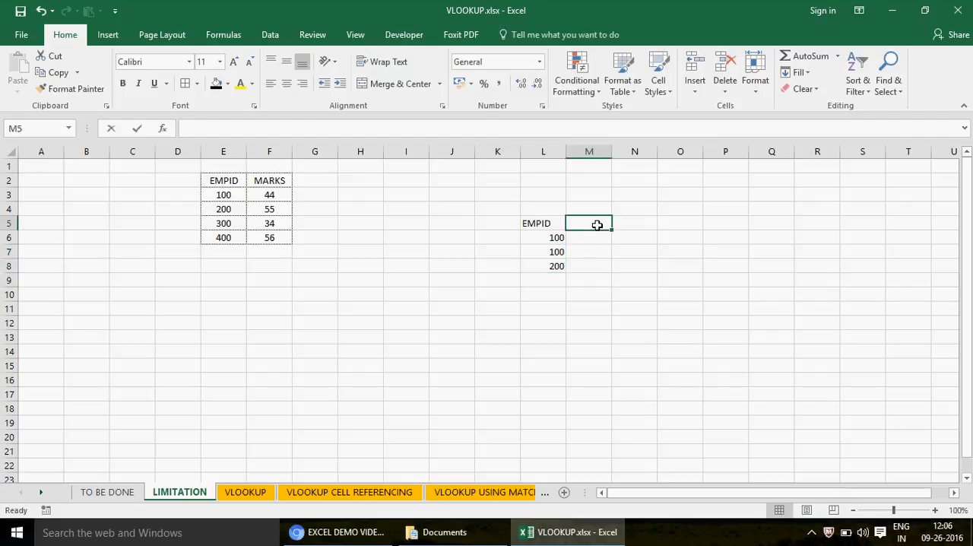
pyautogui.write('MARKS')
pyautogui.press('Return')
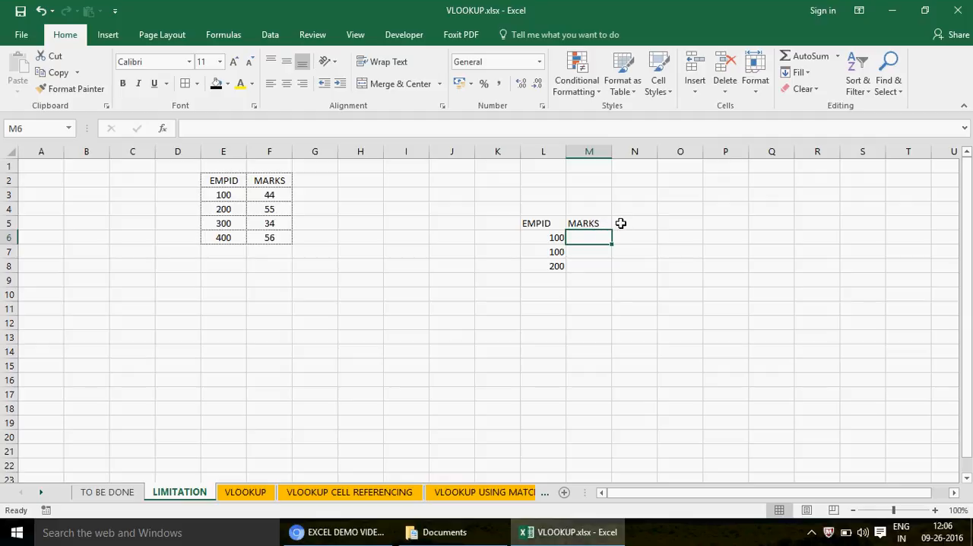
# - Add a row to the source table with EMPID 100 in E7 and MARKS 87 in F7
pyautogui.click(228, 251)
pyautogui.write('10')
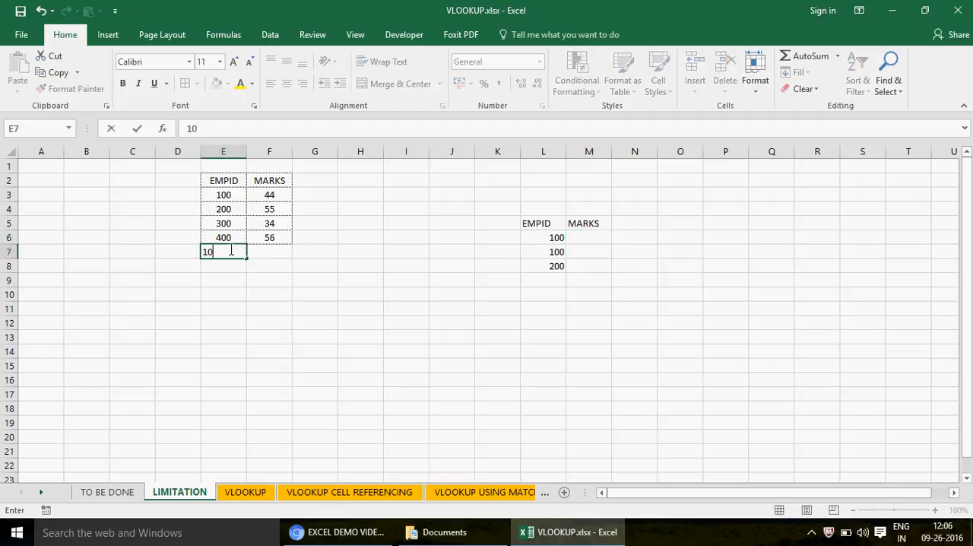
pyautogui.write('0')
pyautogui.press('Tab')
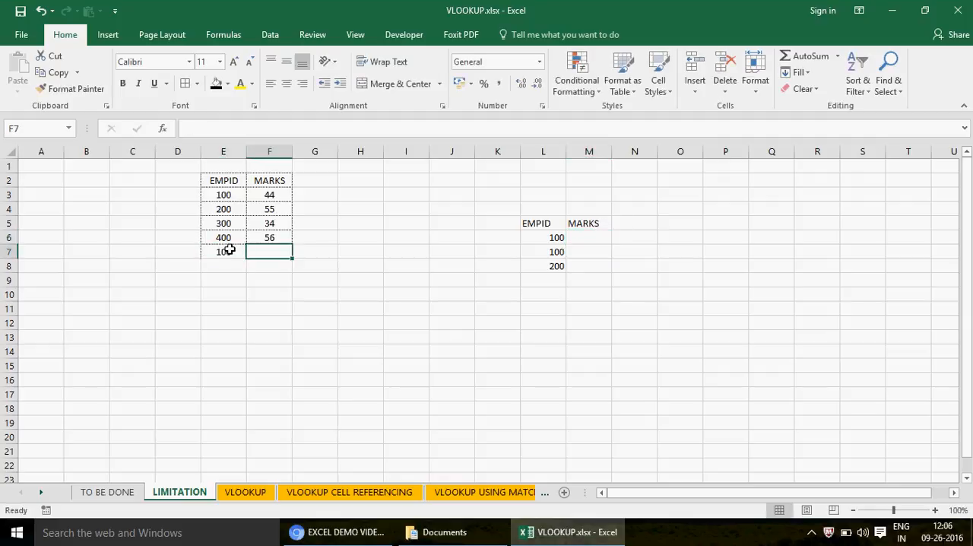
pyautogui.write('87')
pyautogui.press('Return')
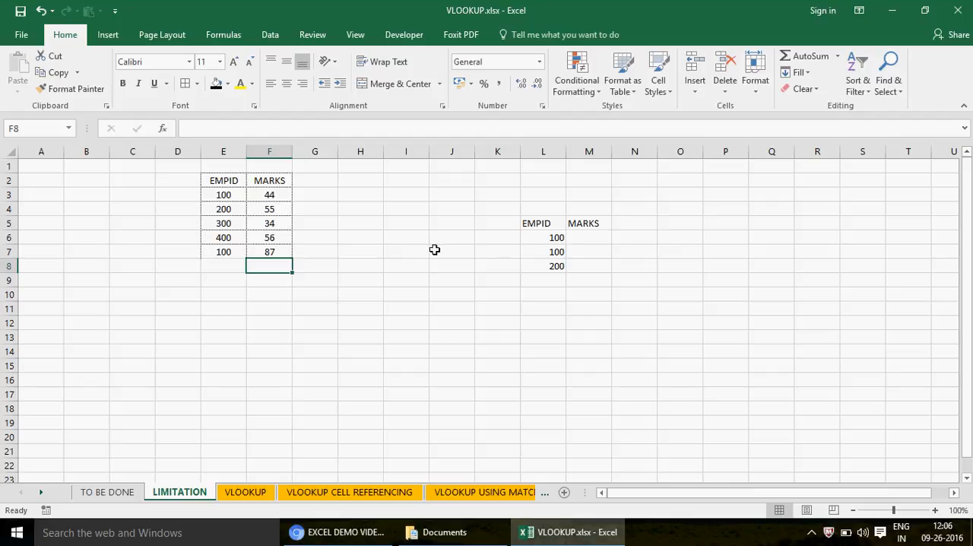
# - Center the contents of the lookup table L5:M8
pyautogui.moveTo(550, 223); pyautogui.dragTo(586, 265)
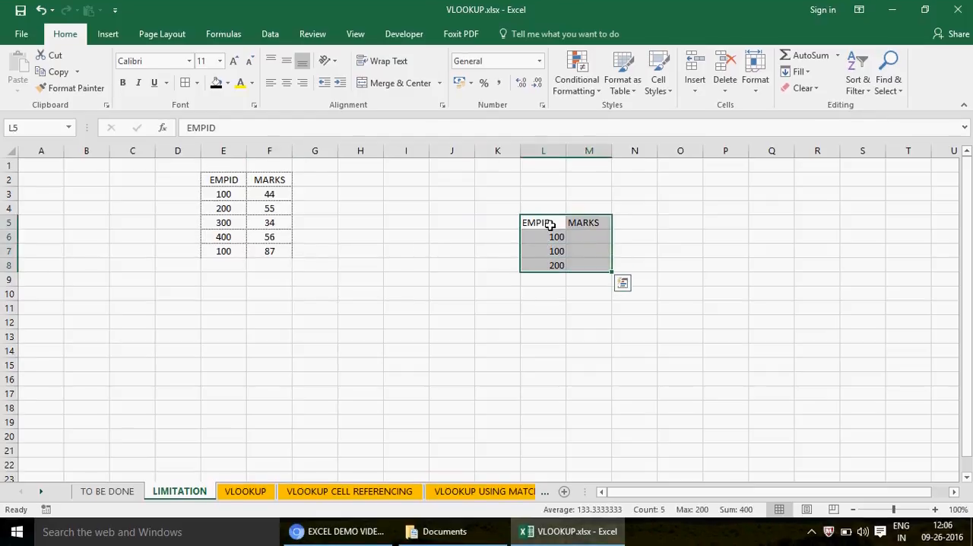
pyautogui.click(287, 88)
# - Enter the formula =VLOOKUP(L6,E2:F7,2,0) in M6 to look up the marks by EMPID
pyautogui.click(592, 240)
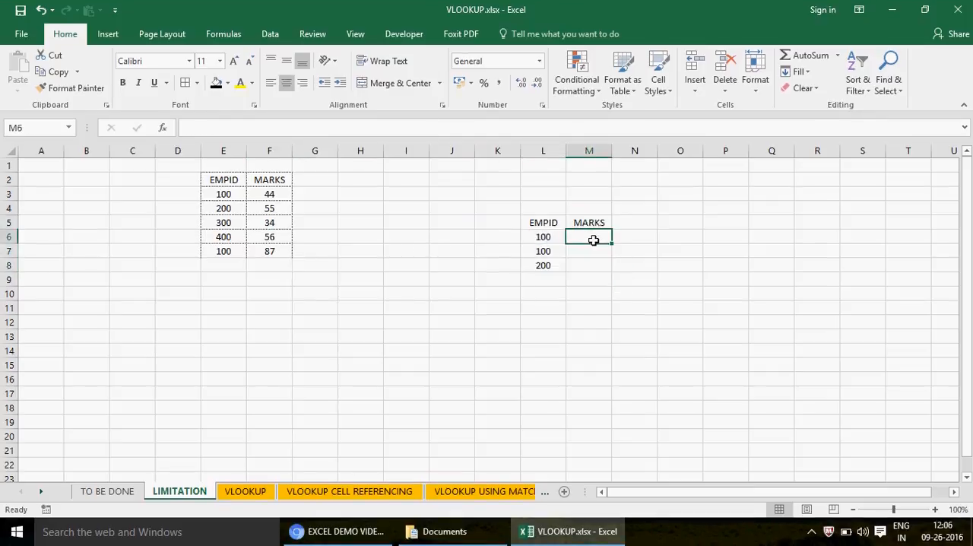
pyautogui.write('=VLOOKUP(')
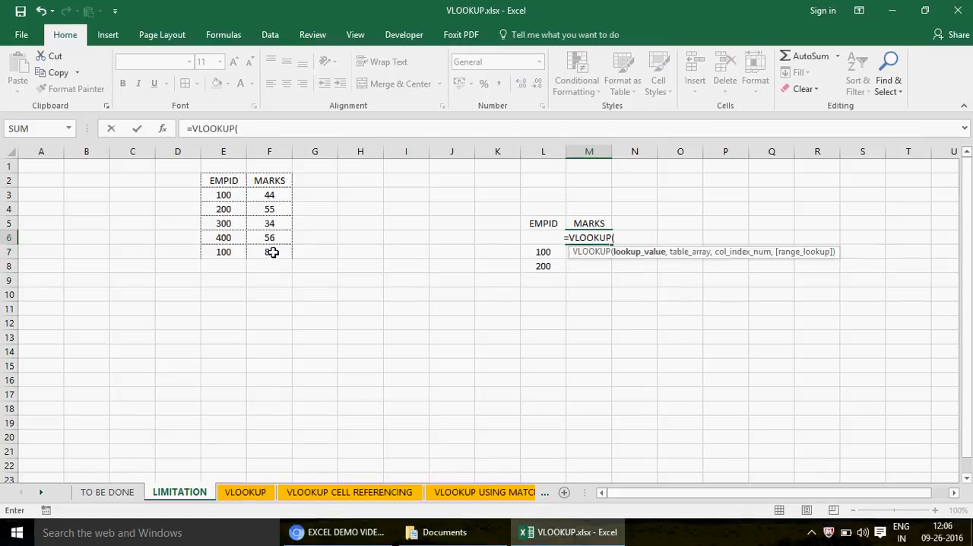
pyautogui.click(498, 238)
pyautogui.press('Right')
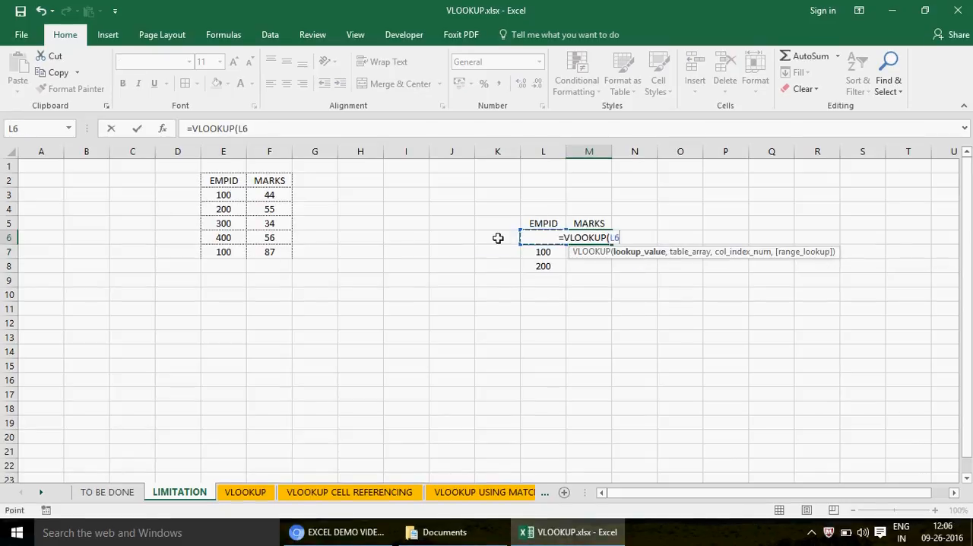
pyautogui.write(',')
pyautogui.click(217, 181)
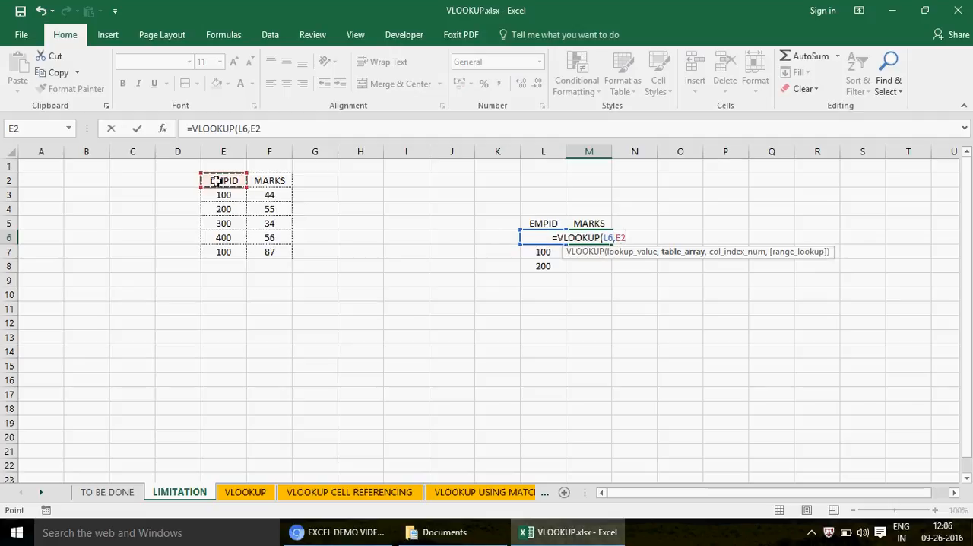
pyautogui.hotkey('shift', 'Right')
pyautogui.hotkey('shift', 'Right')
pyautogui.hotkey('shift', 'Down')
pyautogui.hotkey('shift', 'Left')
pyautogui.hotkey('shift', 'Down')
pyautogui.hotkey('shift', 'Down')
pyautogui.hotkey('shift', 'Down')
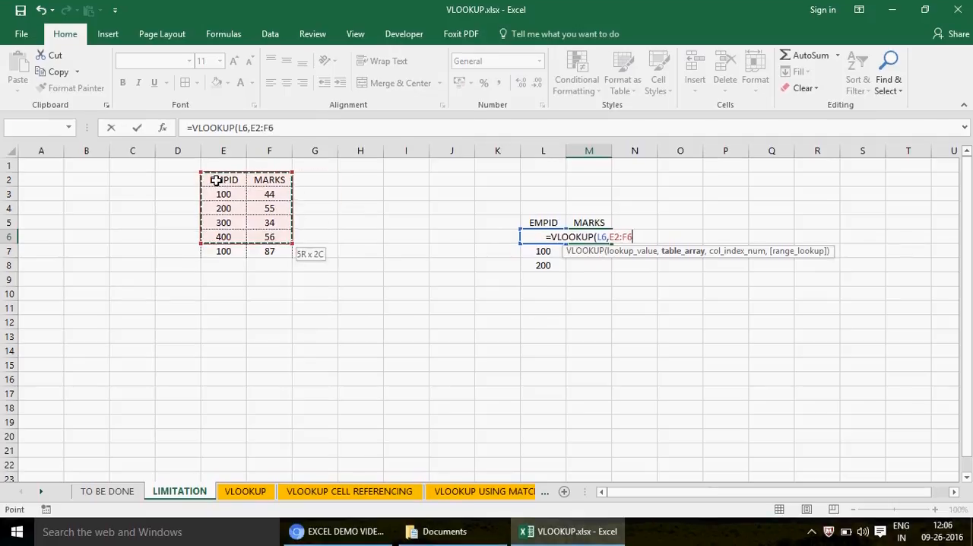
pyautogui.hotkey('shift', 'Down')
pyautogui.write(',2,0')
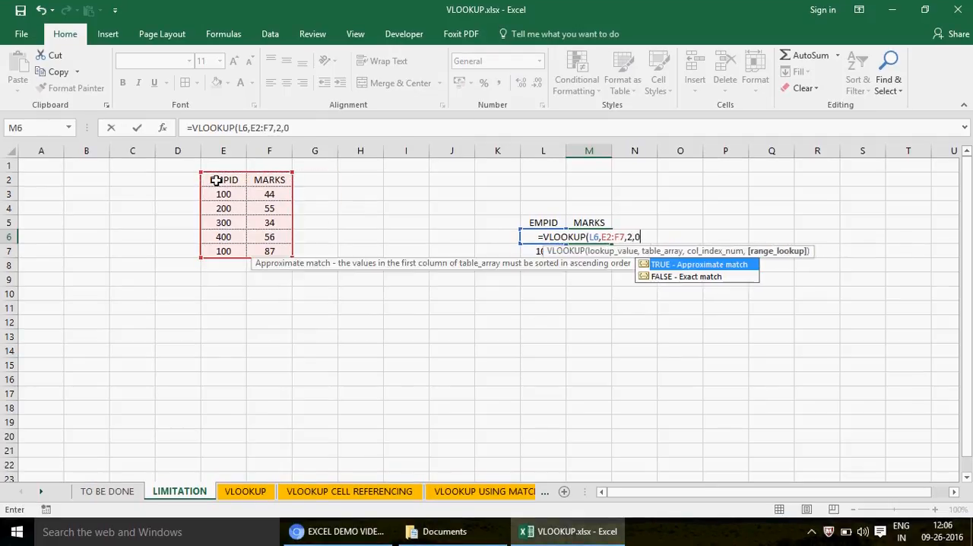
pyautogui.write(')')
pyautogui.hotkey('ctrl', 'Return')
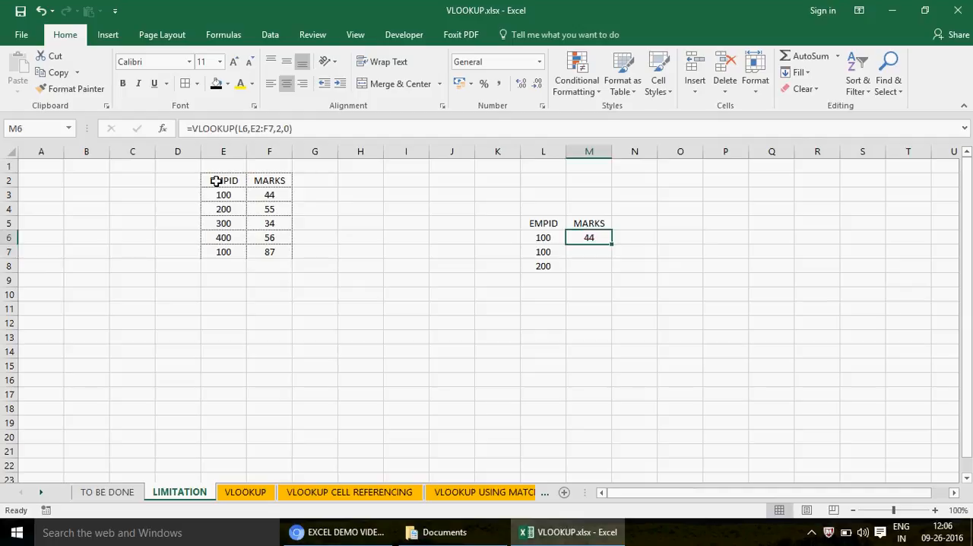
# - Make the table range in the M6 formula absolute as $E$2:$F$7
pyautogui.doubleClick(257, 128)
pyautogui.press('F4')
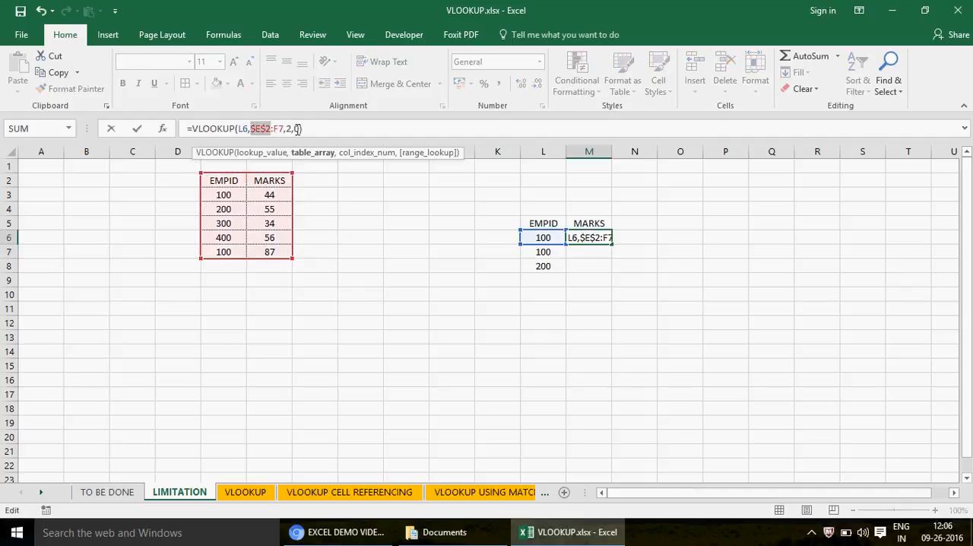
pyautogui.click(279, 128)
pyautogui.press('F4')
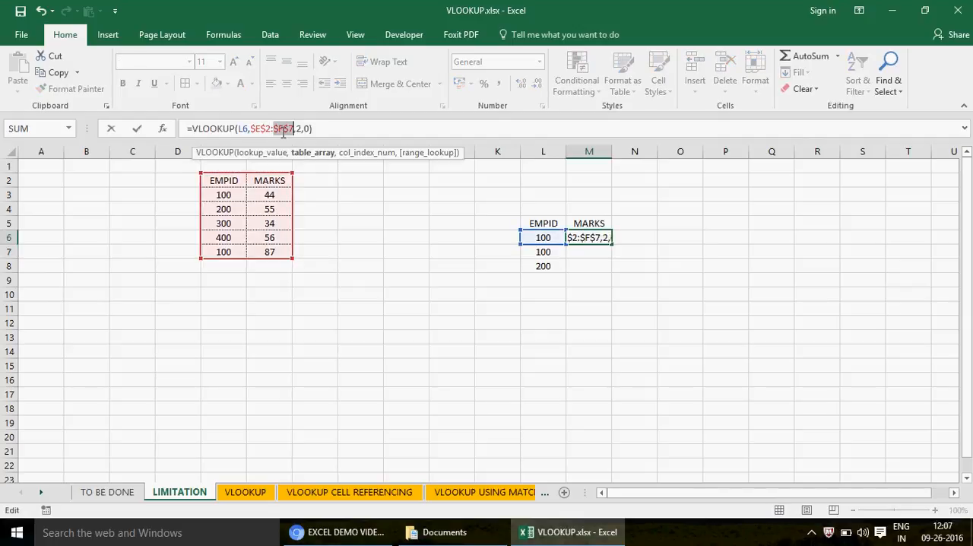
pyautogui.press('Return')
# - Copy the M6 formula down through M9 and clear the surplus copy in M9
pyautogui.press('Up')
pyautogui.hotkey('ctrl', 'c')
pyautogui.press('Down')
pyautogui.hotkey('shift', 'Down')
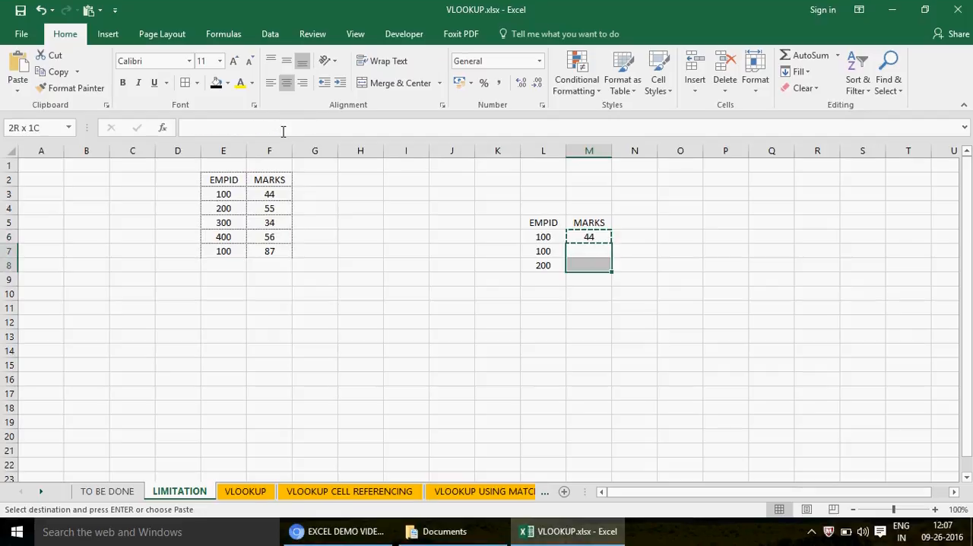
pyautogui.hotkey('shift', 'Down')
pyautogui.hotkey('ctrl', 'v')
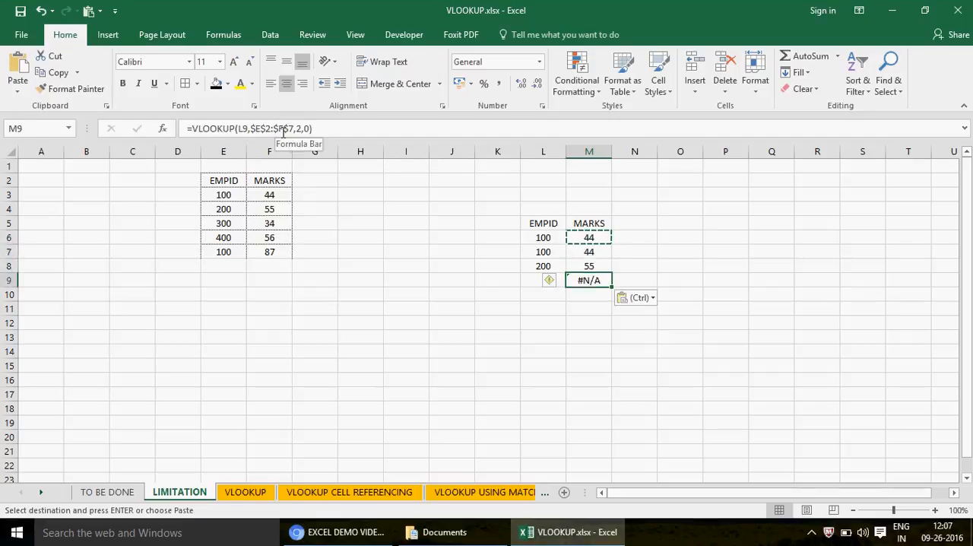
pyautogui.press('Delete')
# - Compare the marks looked up for the repeated EMPID 100 with the second source entry in row 7
pyautogui.press('Up')
pyautogui.press('Up')
pyautogui.press('Up')
pyautogui.press('Down')
pyautogui.press('Up')
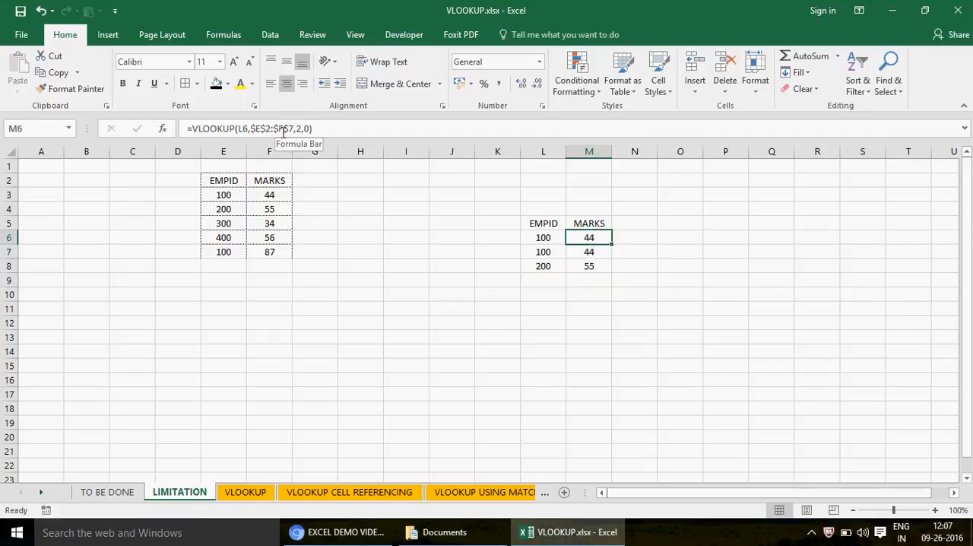
pyautogui.press('Left')
pyautogui.press('Left')
pyautogui.press('Left')
pyautogui.press('Left')
pyautogui.press('Left')
pyautogui.press('Left')
pyautogui.press('Down')
pyautogui.press('Left')
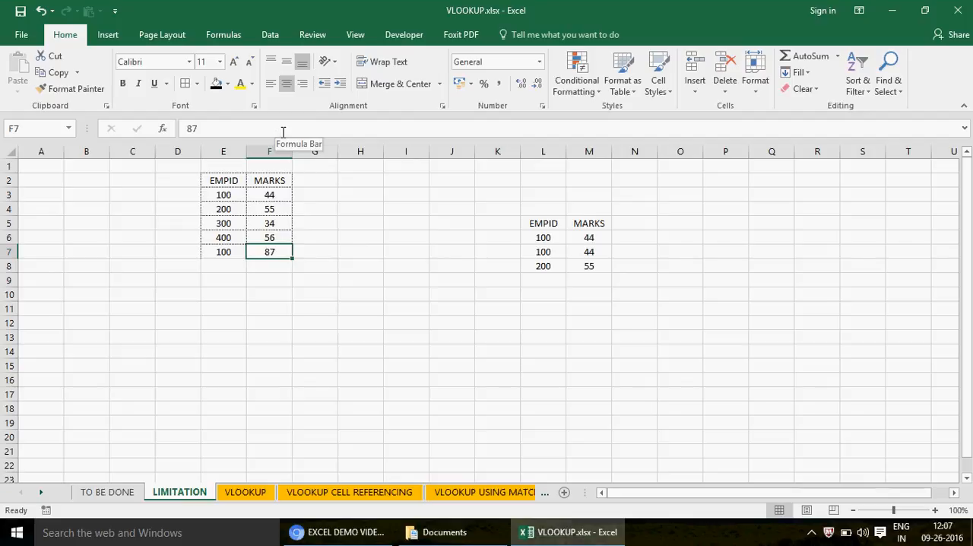
pyautogui.press('Right')
pyautogui.press('Right')
pyautogui.press('Right')
pyautogui.press('Right')
pyautogui.press('Right')
pyautogui.press('Right')
pyautogui.press('Right')
pyautogui.press('Up')
pyautogui.press('Up')
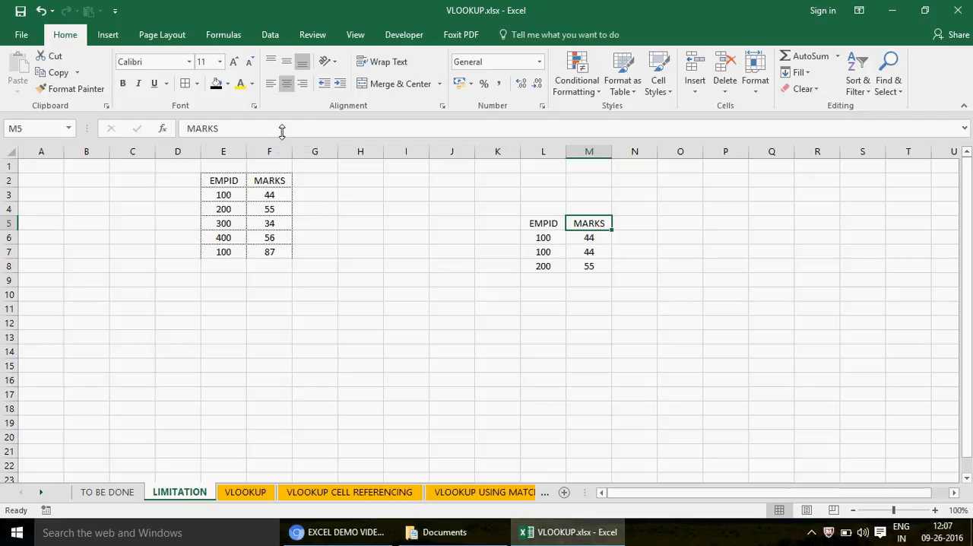
# - Enter the header AGE in D2 with the values 45, 33, 55, 33 and 32 in D3:D7
pyautogui.click(186, 188)
pyautogui.write('AGE')
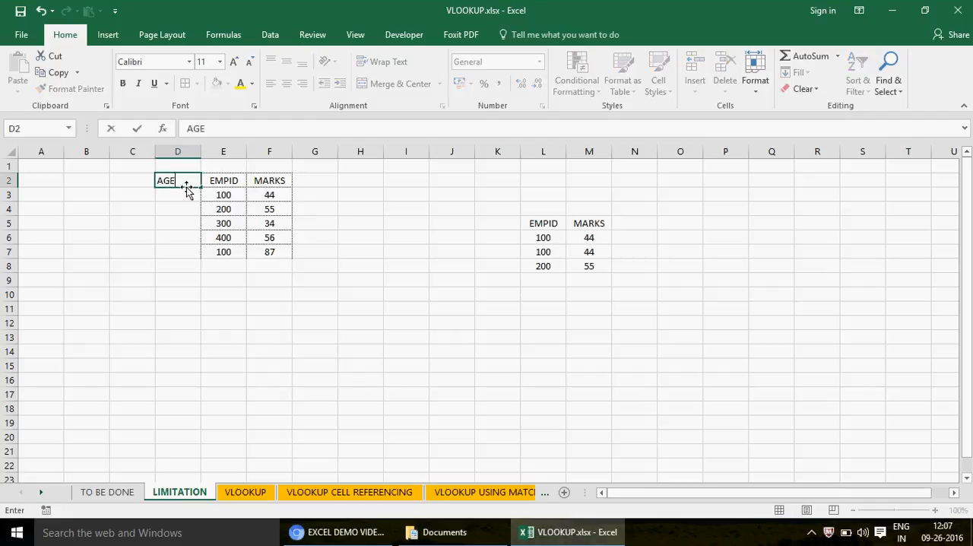
pyautogui.press('Return')
pyautogui.write('45')
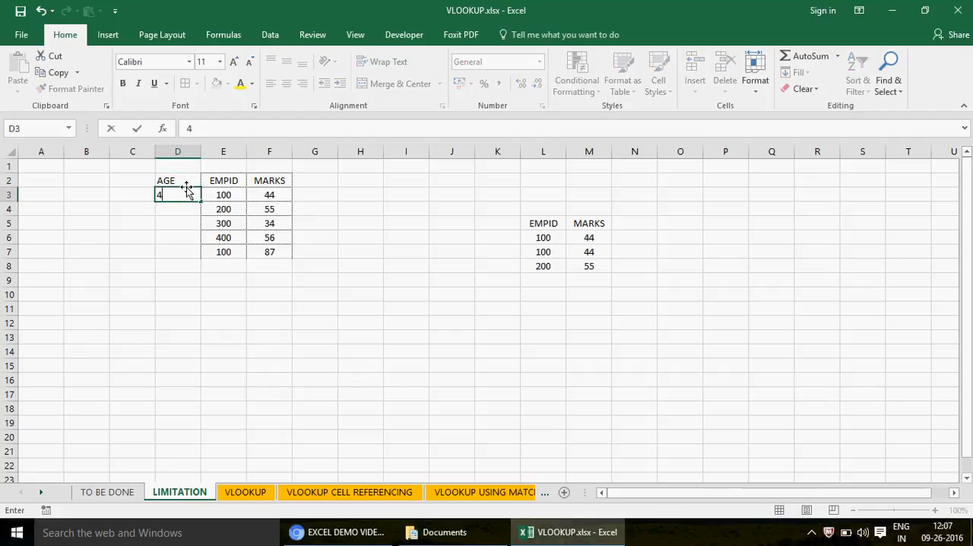
pyautogui.press('Return')
pyautogui.write('33')
pyautogui.press('Return')
pyautogui.write('55')
pyautogui.press('Return')
pyautogui.write('33')
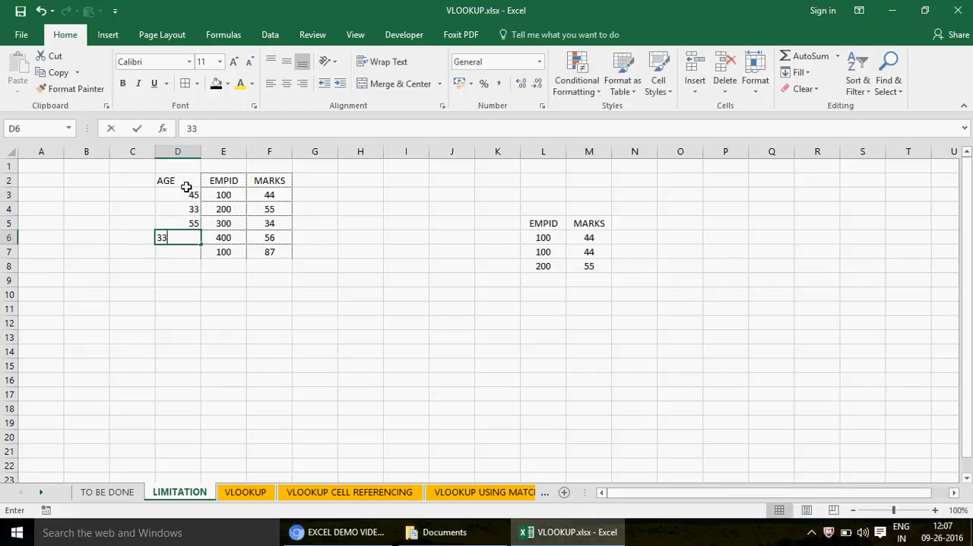
pyautogui.press('Return')
pyautogui.write('32')
pyautogui.press('Return')
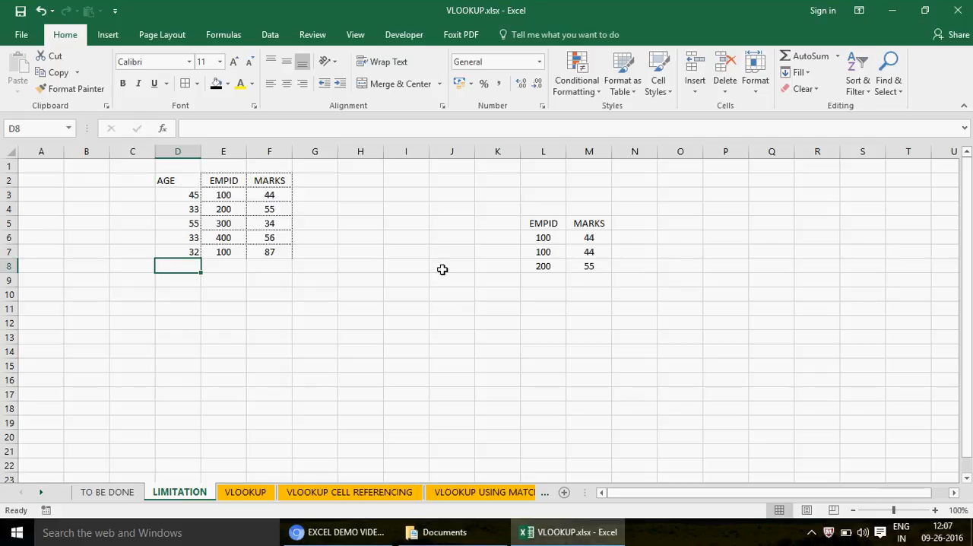
# - Add the header AGE in N5 next to MARKS in the lookup table
pyautogui.click(641, 227)
pyautogui.write('AGE')
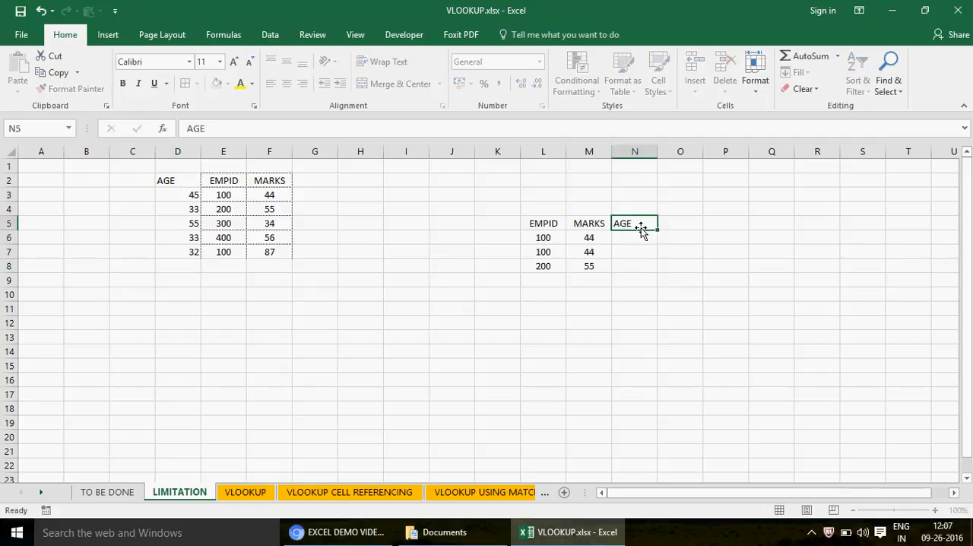
pyautogui.press('Return')
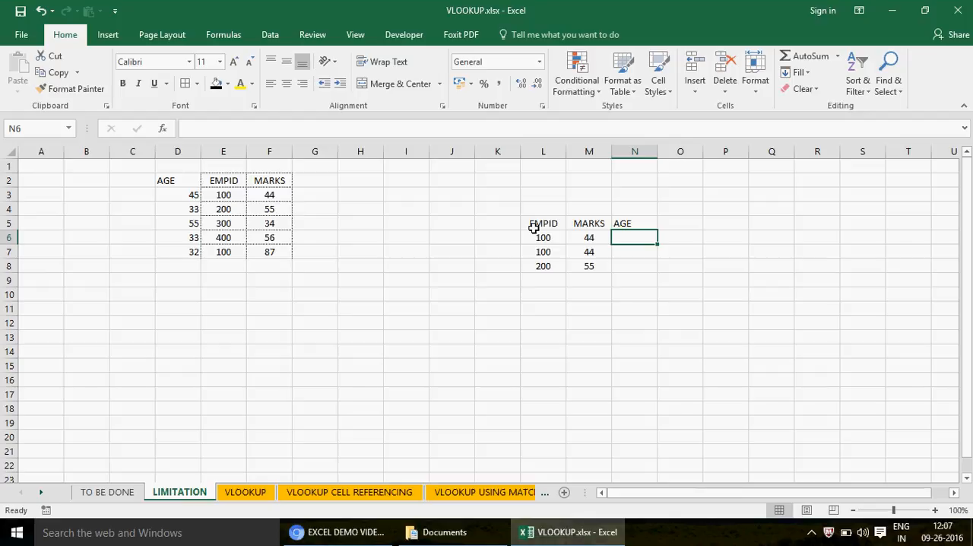
pyautogui.write('=VLOOKUP(')
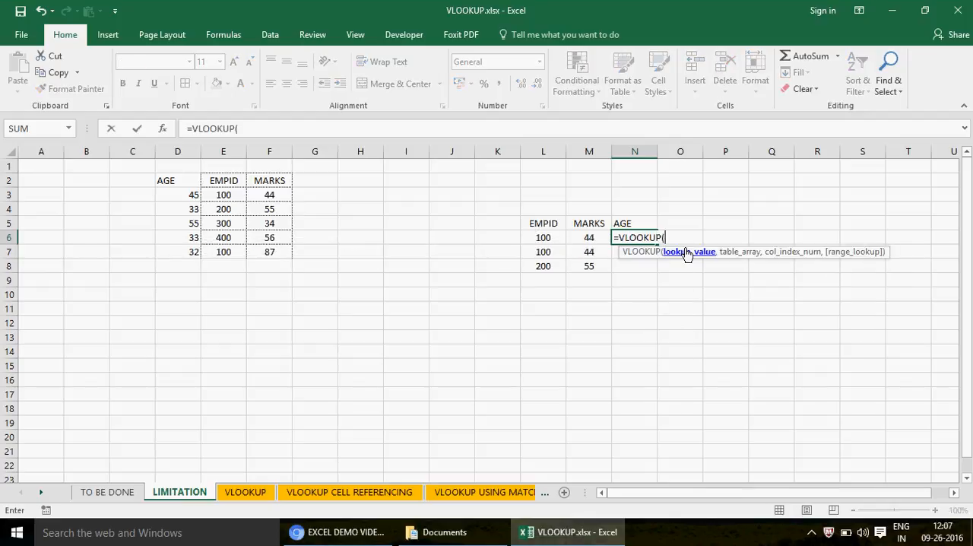
pyautogui.press('BackSpace')
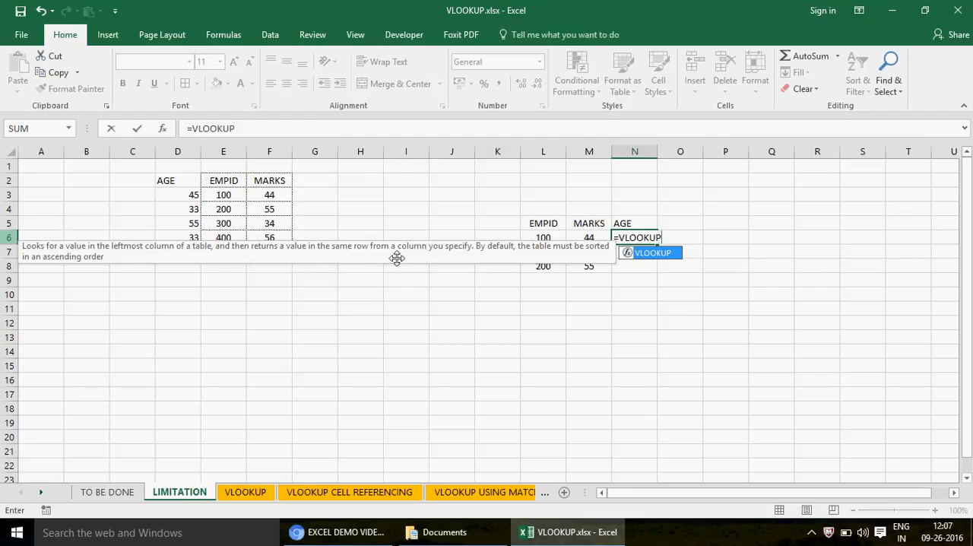
pyautogui.write('(')
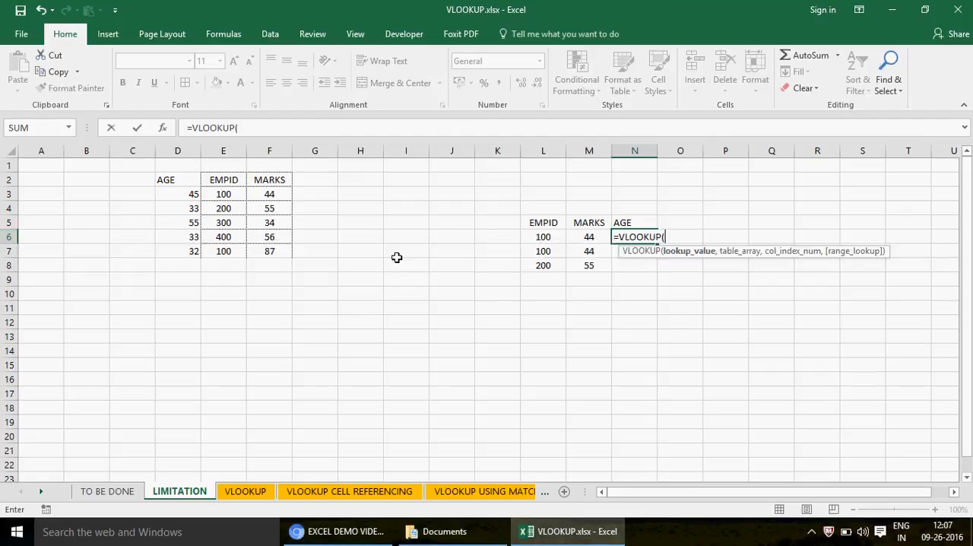
pyautogui.click(544, 239)
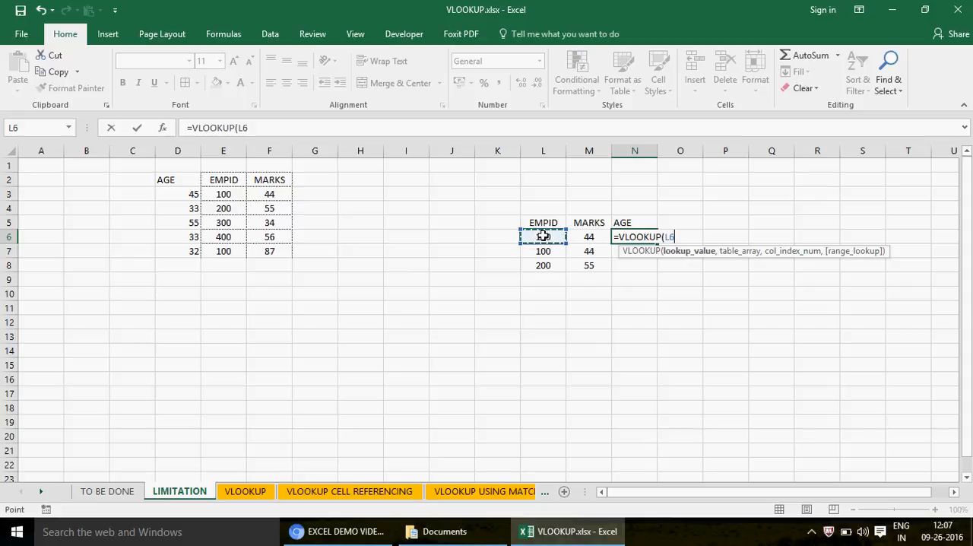
pyautogui.write(',')
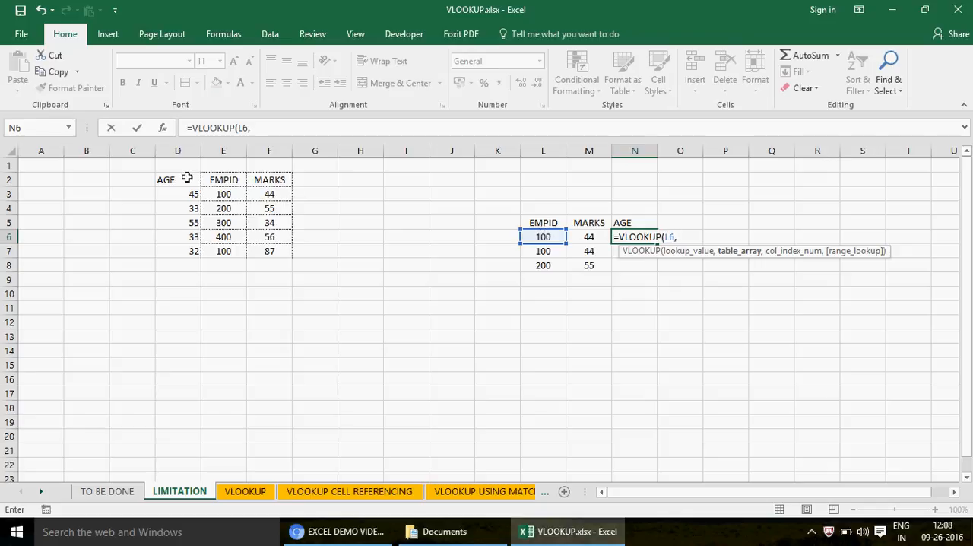
pyautogui.moveTo(187, 177); pyautogui.dragTo(272, 254)
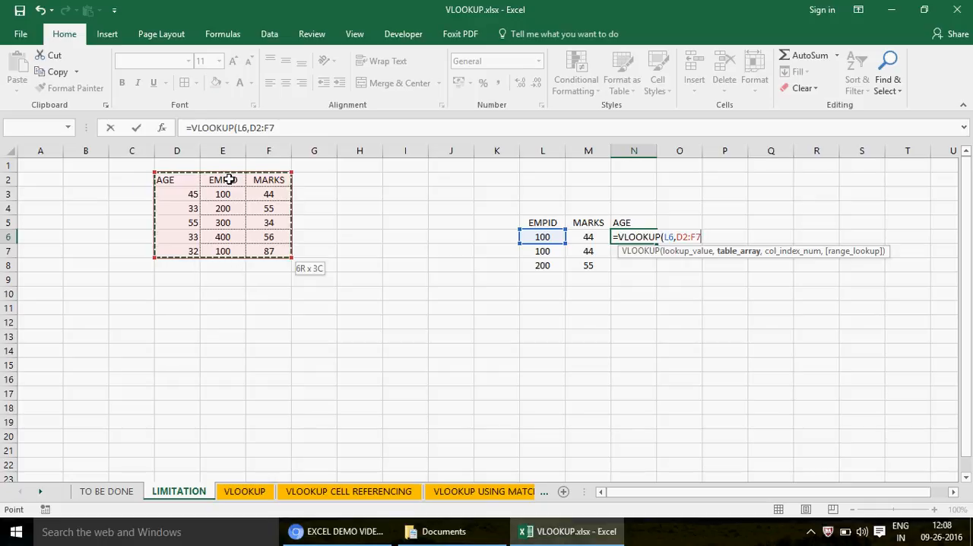
pyautogui.moveTo(229, 180); pyautogui.dragTo(162, 254)
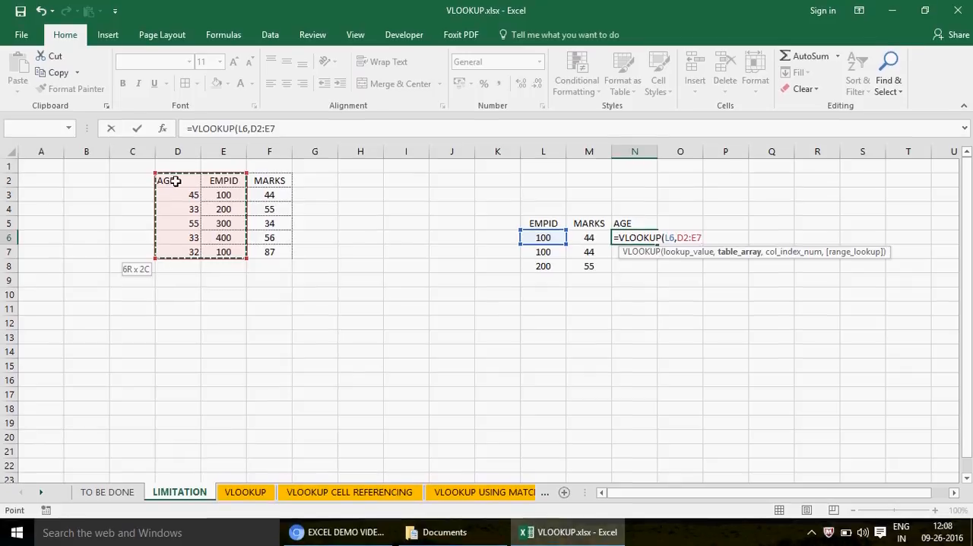
pyautogui.moveTo(222, 183); pyautogui.dragTo(367, 260)
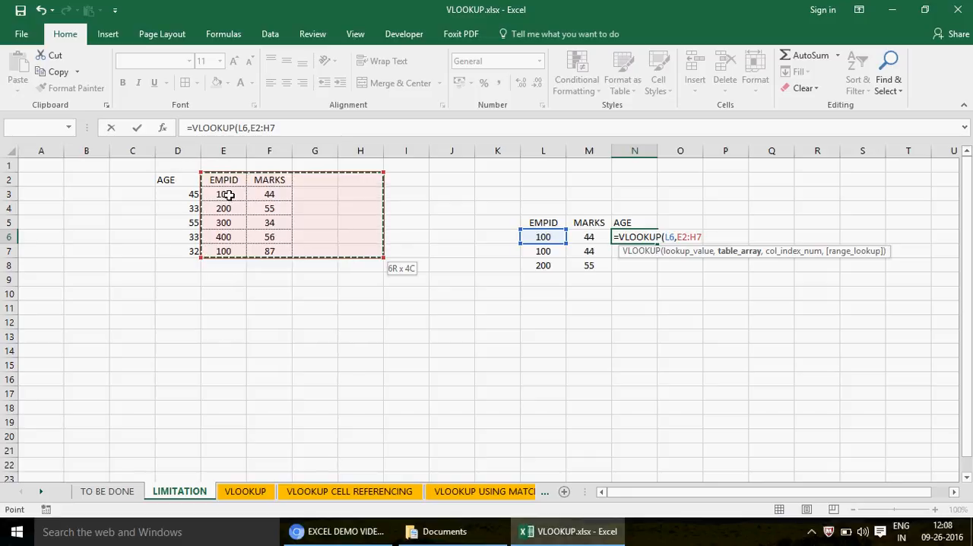
pyautogui.press('Escape')
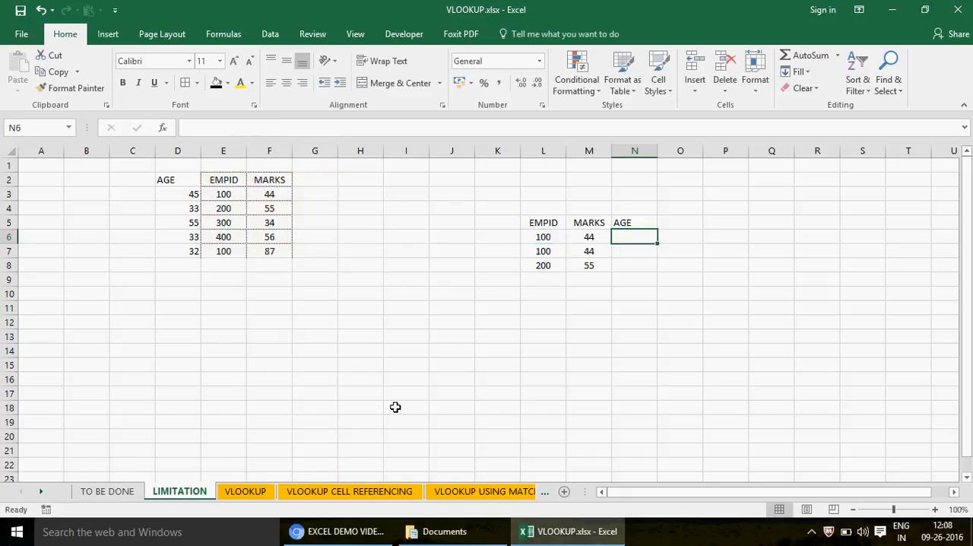
# - Switch to the browser to view the EXCEL INDEX entry in the YouTube playlists, and return to the Excel workbook
pyautogui.click(346, 531)
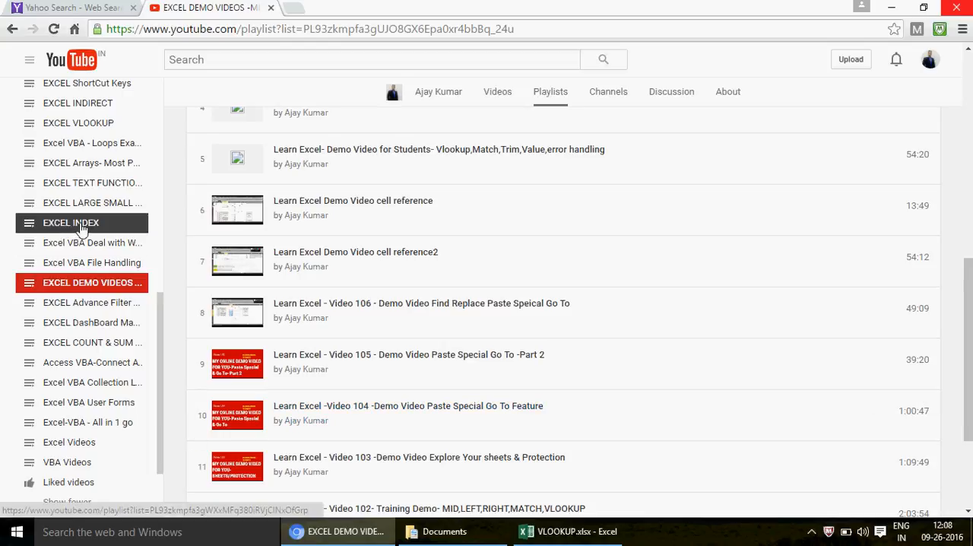
pyautogui.hotkey('alt', 'Tab')
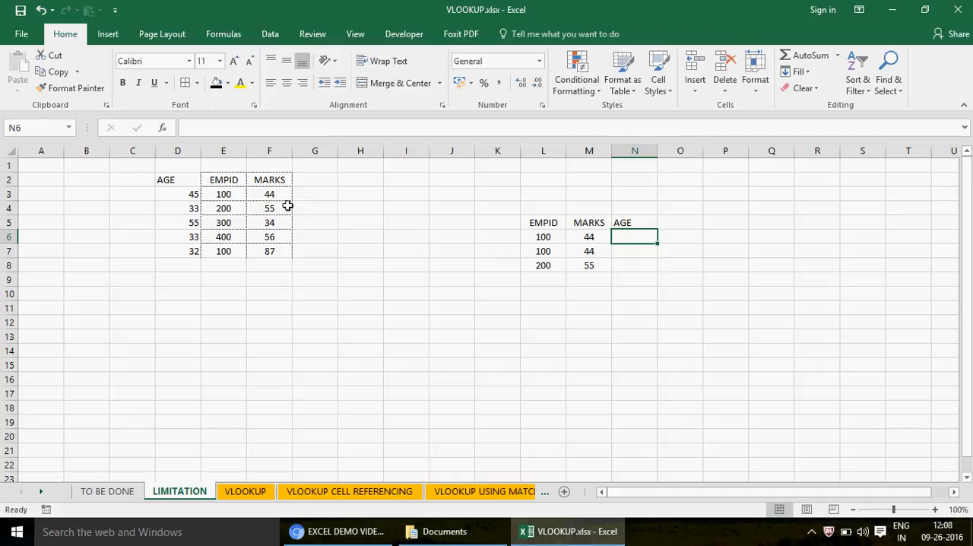
# - Copy the AGE column D2:D7 and paste it into G2:G7, directly after the MARKS column
pyautogui.click(185, 181)
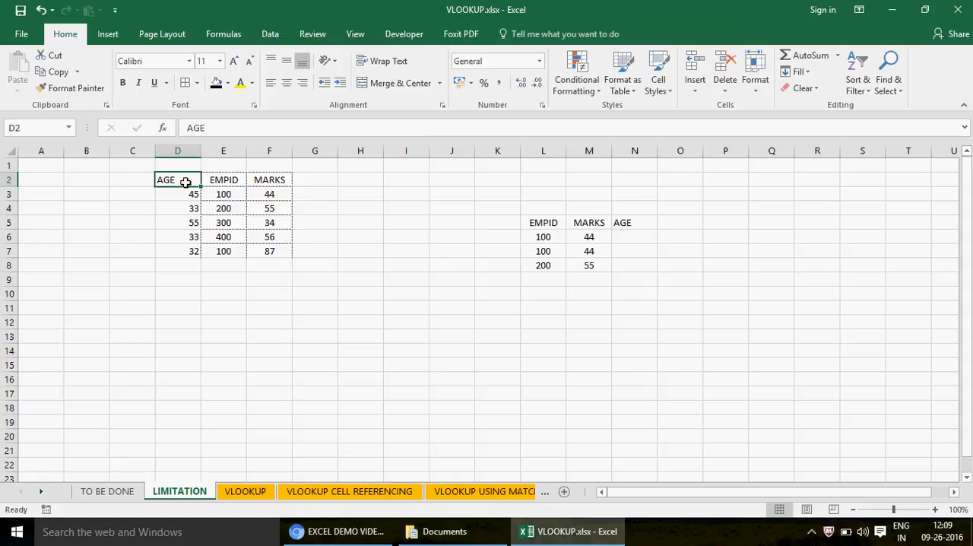
pyautogui.hotkey('shift', 'Down')
pyautogui.hotkey('shift', 'Down')
pyautogui.hotkey('shift', 'Down')
pyautogui.hotkey('shift', 'Down')
pyautogui.hotkey('shift', 'Down')
pyautogui.hotkey('ctrl', 'c')
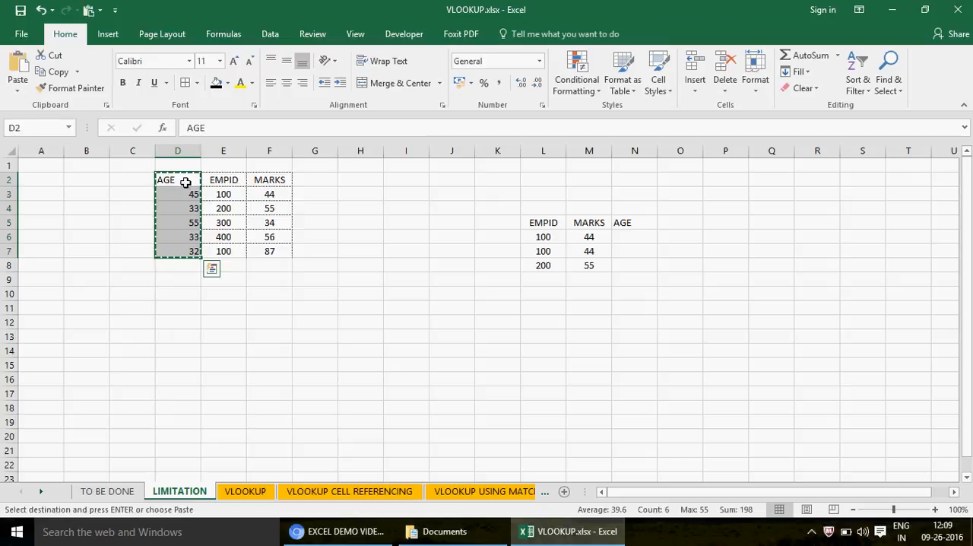
pyautogui.press('Right')
pyautogui.press('Right')
pyautogui.press('Right')
pyautogui.hotkey('ctrl', 'v')
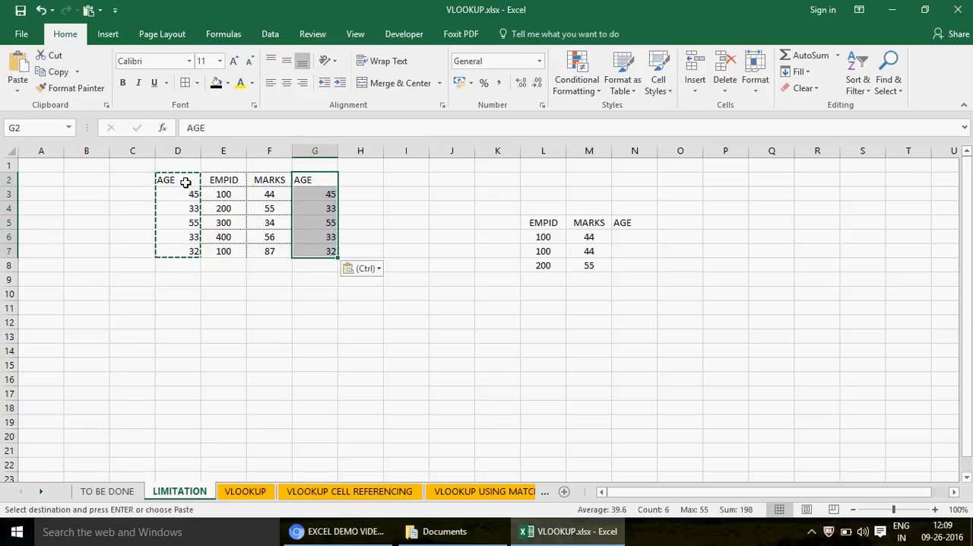
pyautogui.press('Left')
pyautogui.press('Right')
pyautogui.press('Left')
pyautogui.press('Right')
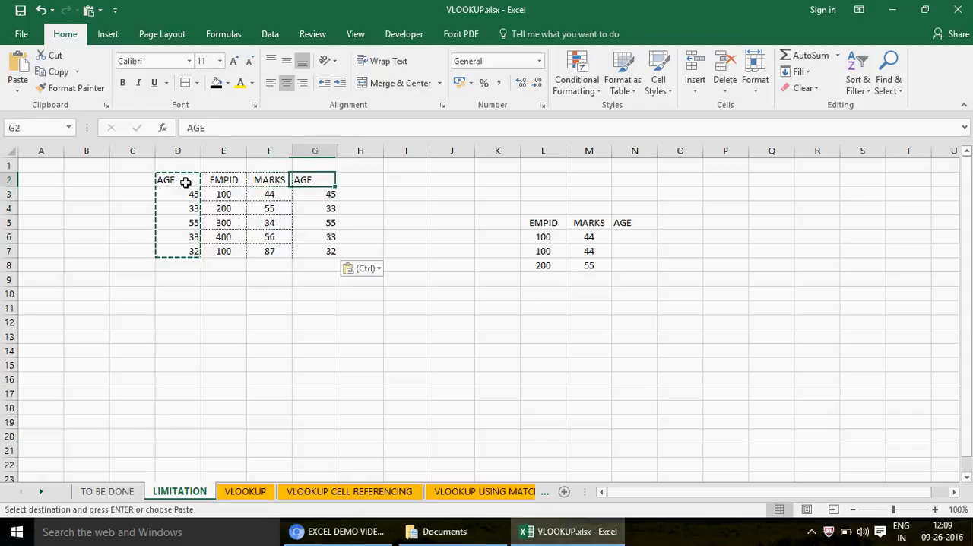
# - Enter the formula =VLOOKUP(L6,E2:G7,3,0) in N6 to look up the age for the first EMPID
pyautogui.click(627, 236)
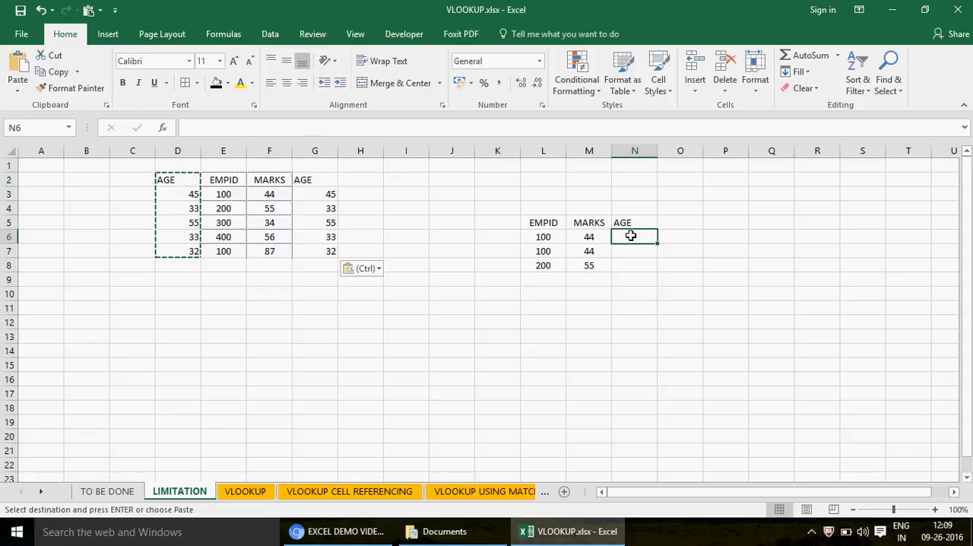
pyautogui.write('=VLO')
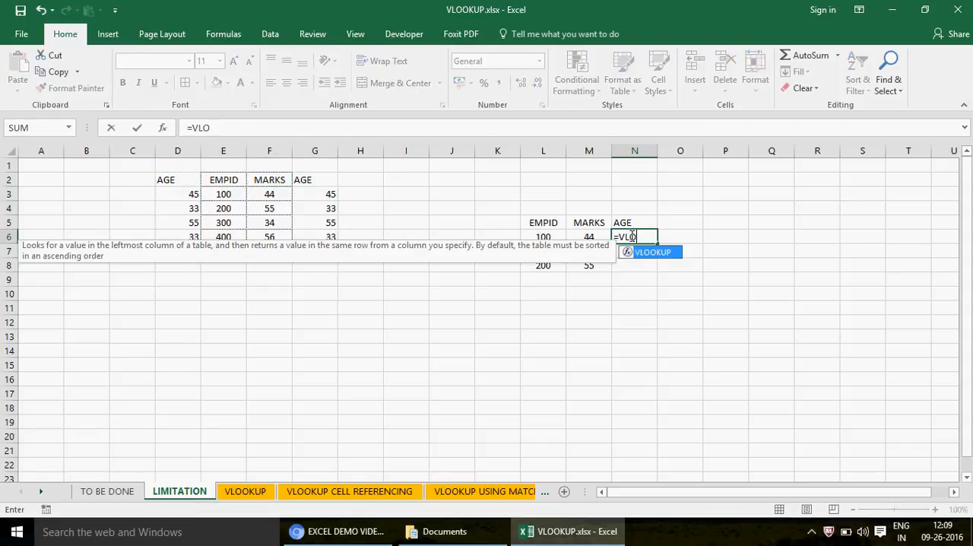
pyautogui.write('OKUP(')
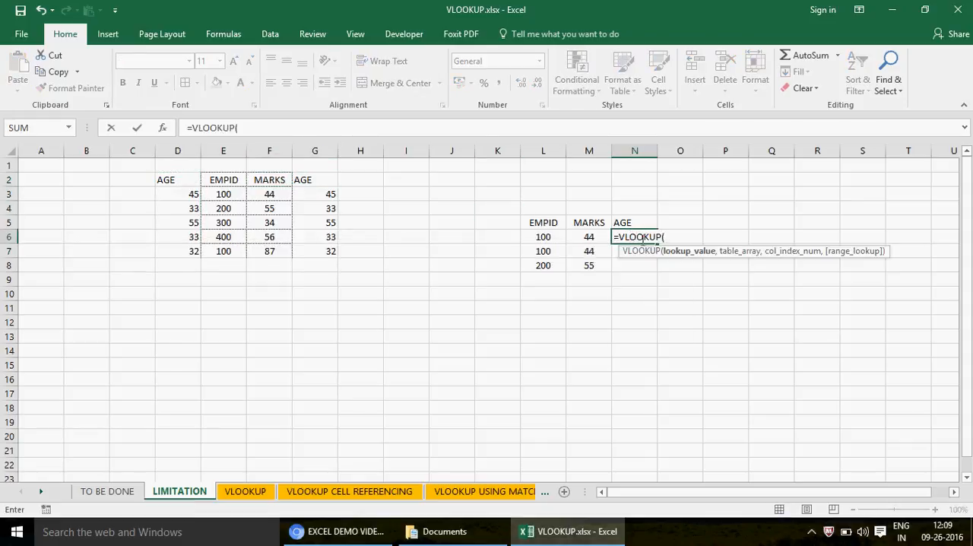
pyautogui.click(542, 235)
pyautogui.write(',')
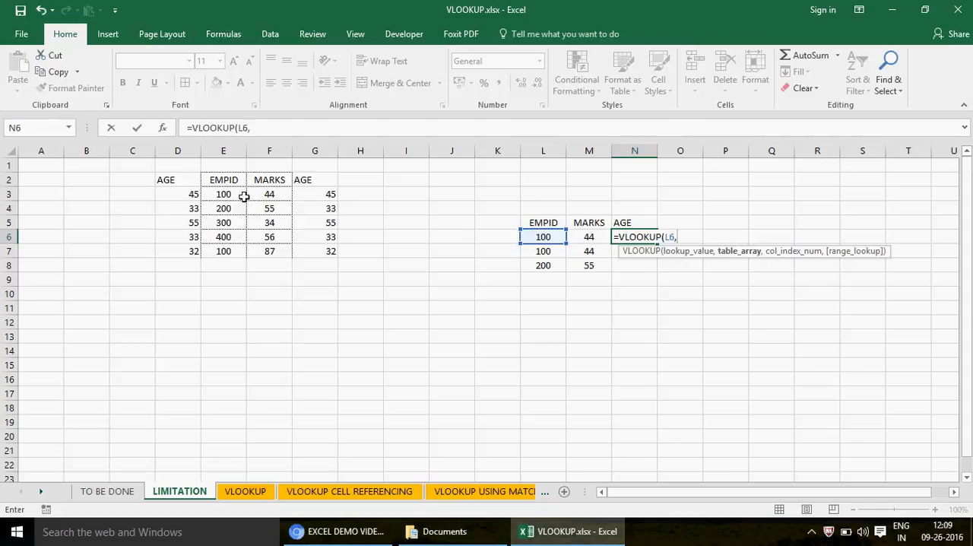
pyautogui.moveTo(224, 180); pyautogui.dragTo(238, 252)
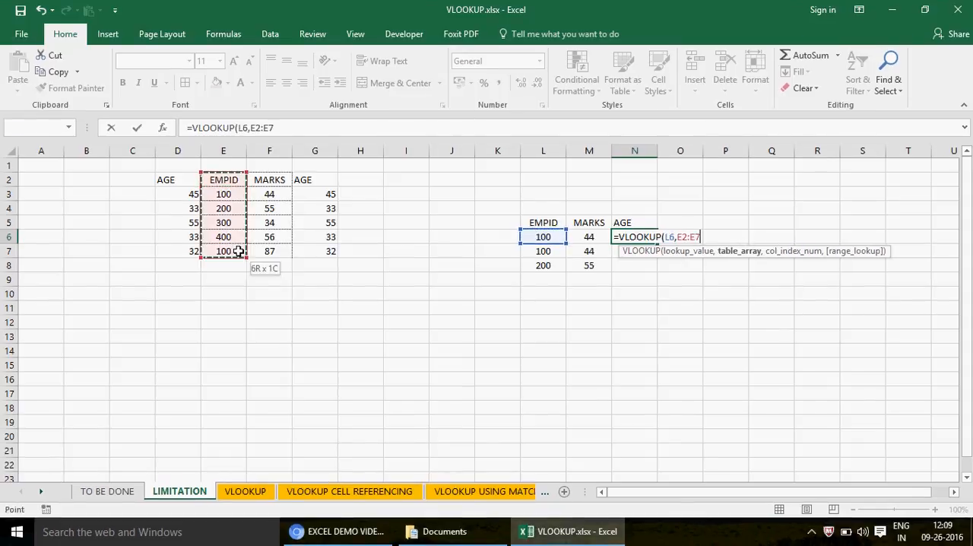
pyautogui.hotkey('shift', 'Right')
pyautogui.hotkey('shift', 'Right')
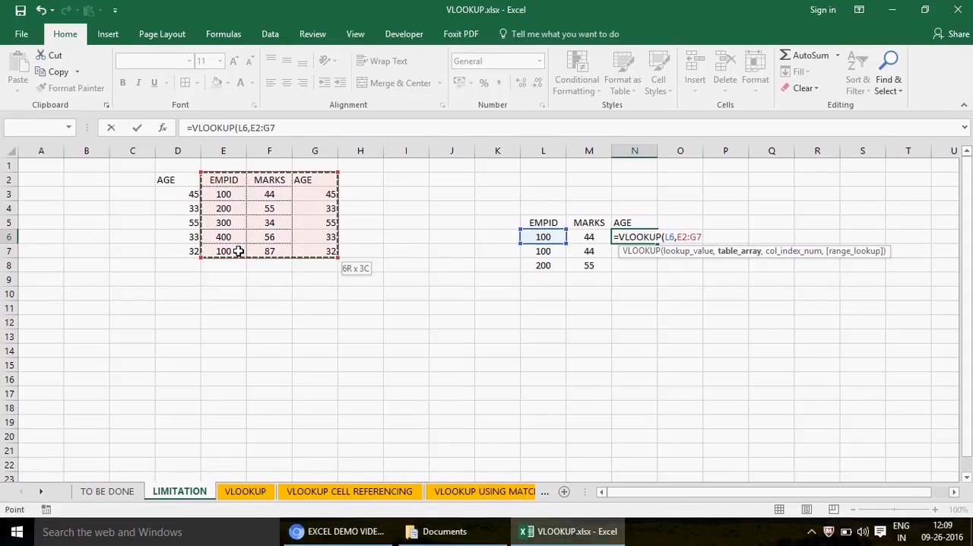
pyautogui.write(',3,')
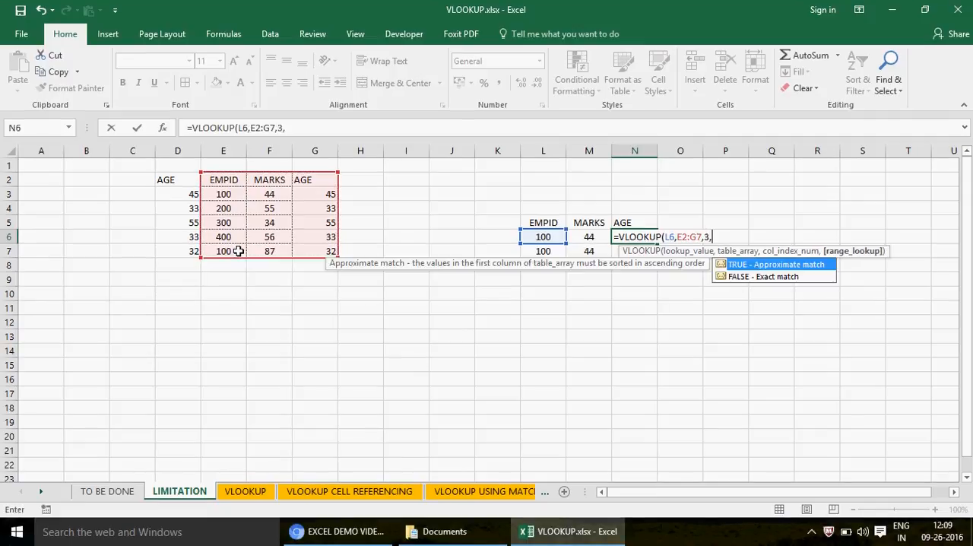
pyautogui.write('0)')
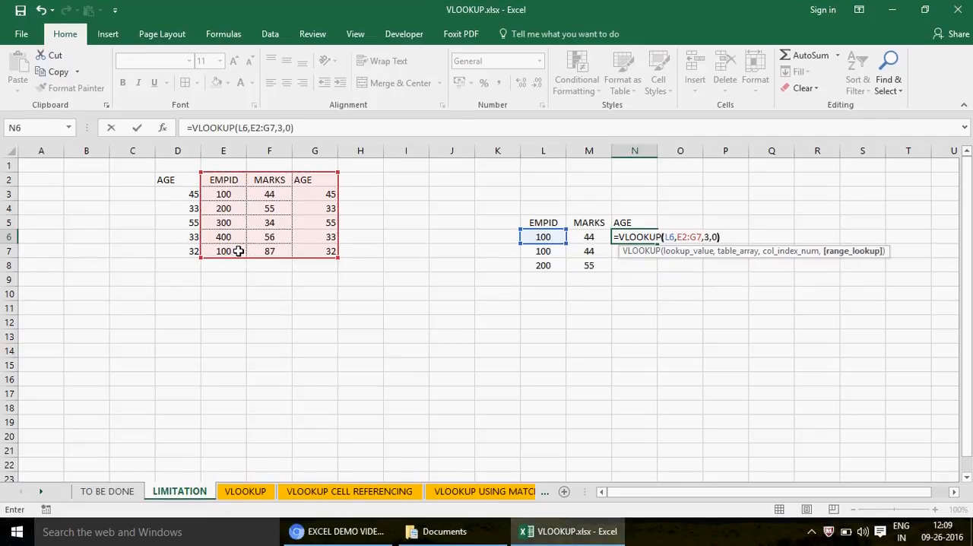
pyautogui.press('Return')
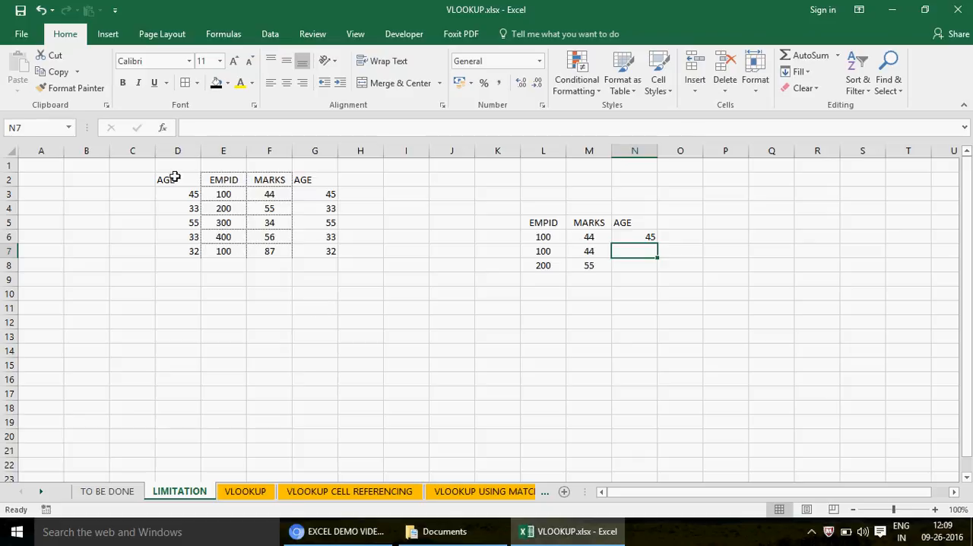
# - Compare the positions of the two AGE columns in D2:D7 and G2:G7 relative to the EMPID lookup column
pyautogui.moveTo(175, 177); pyautogui.dragTo(191, 250)
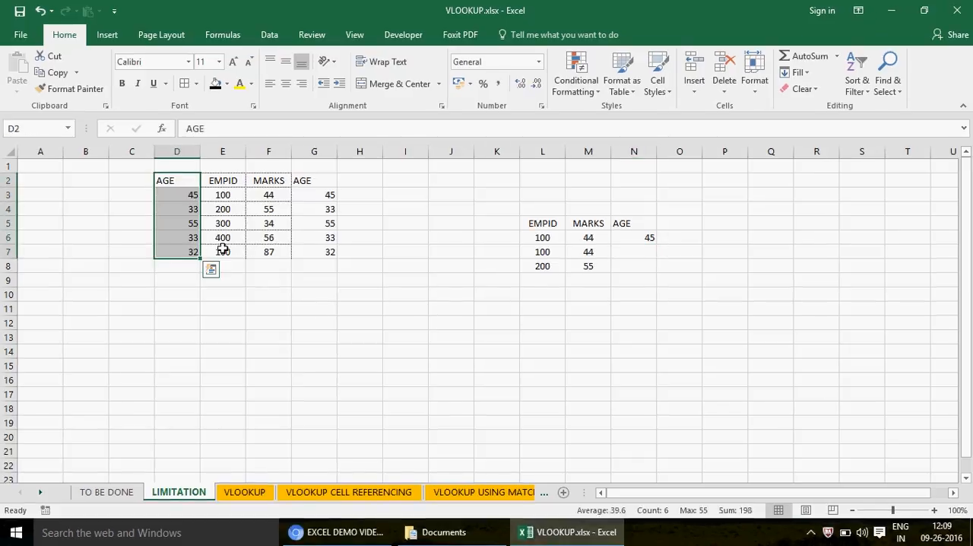
pyautogui.moveTo(225, 180); pyautogui.dragTo(235, 244)
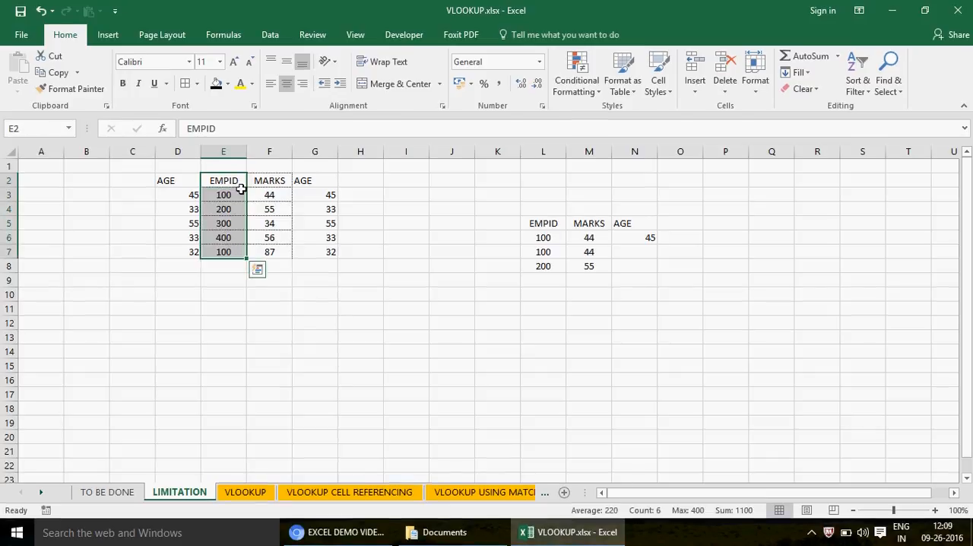
pyautogui.click(321, 180)
pyautogui.keyDown('shift'); pyautogui.click(321, 252); pyautogui.keyUp('shift')
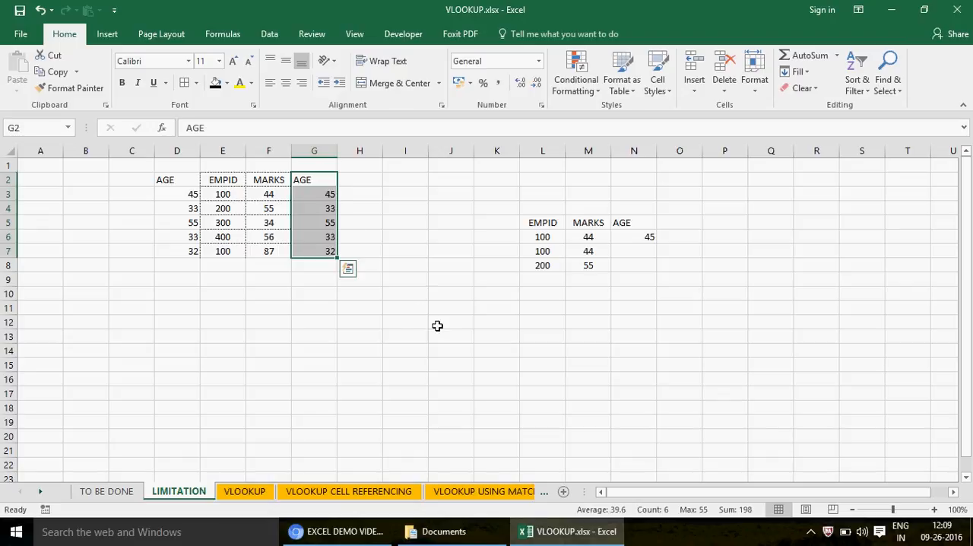
# - Review the lookup table on the VLOOKUP sheet and the column index numbers in J13:L13 on the VLOOKUP CELL REFERENCING sheet
pyautogui.click(246, 492)
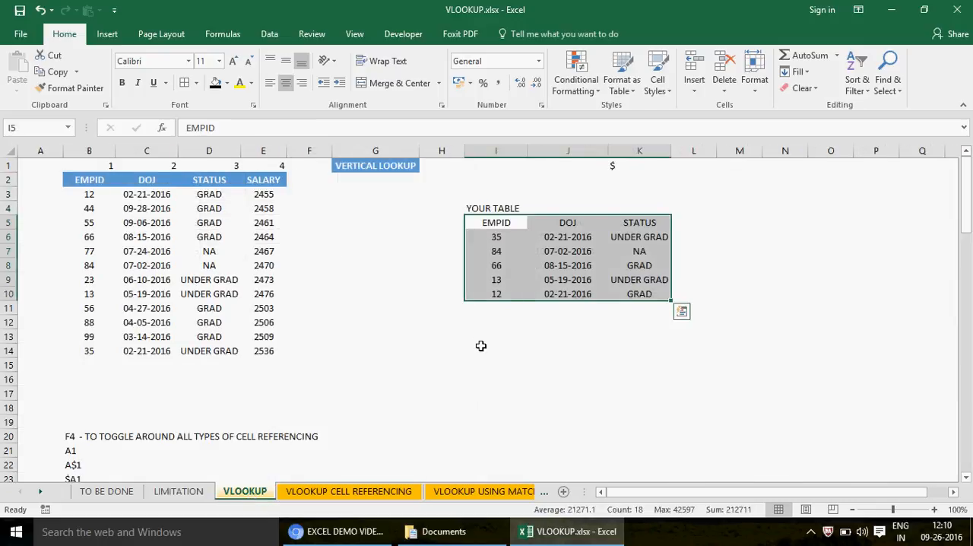
pyautogui.click(570, 237)
pyautogui.click(343, 492)
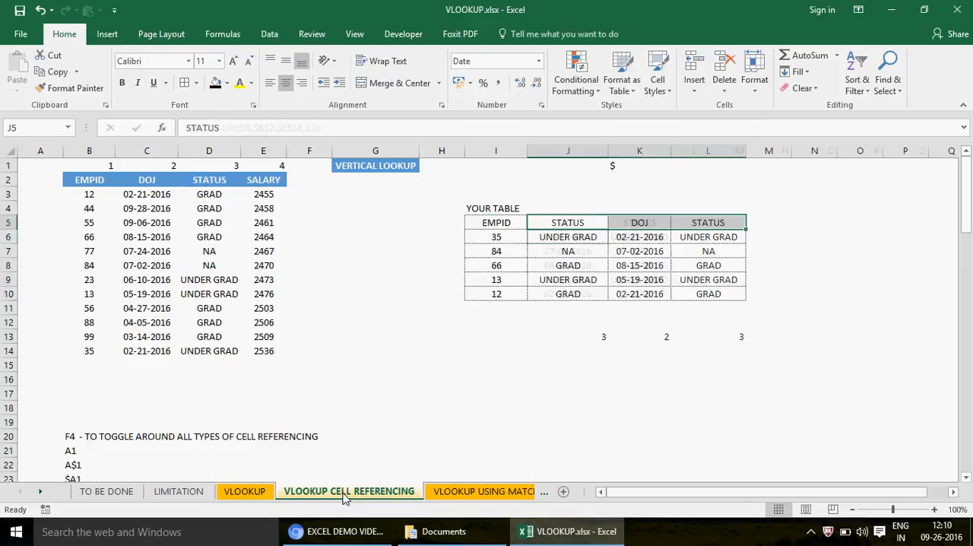
pyautogui.click(597, 337)
pyautogui.keyDown('shift'); pyautogui.click(734, 335); pyautogui.keyUp('shift')
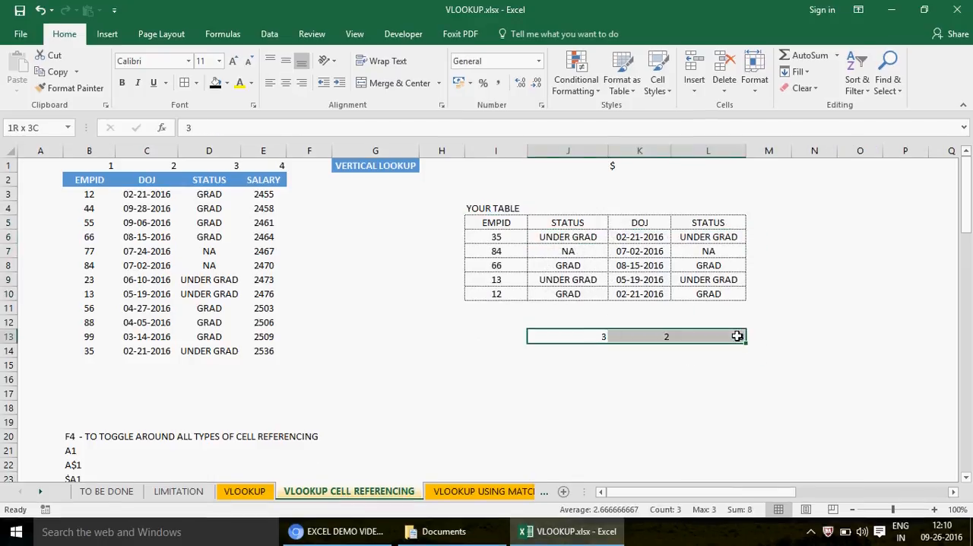
pyautogui.click(582, 224)
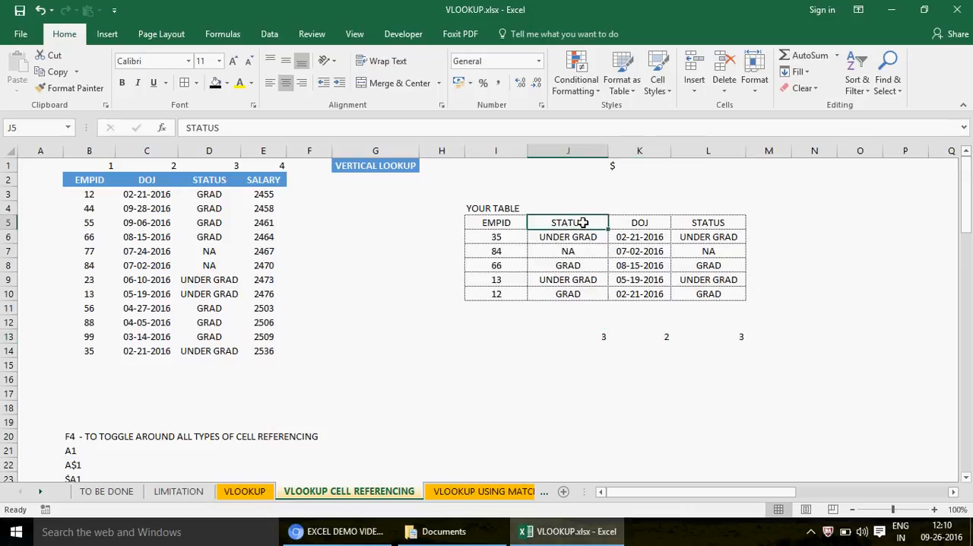
pyautogui.click(605, 336)
pyautogui.keyDown('shift'); pyautogui.click(738, 335); pyautogui.keyUp('shift')
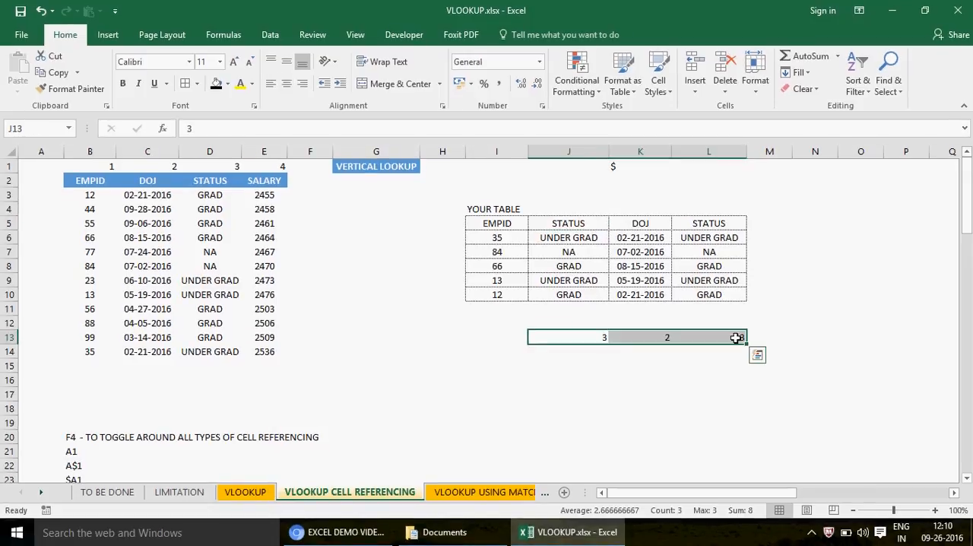
pyautogui.click(595, 340)
pyautogui.press('shift')
pyautogui.press('shift')
pyautogui.press('shift')
pyautogui.press('shift')
pyautogui.press('shift')
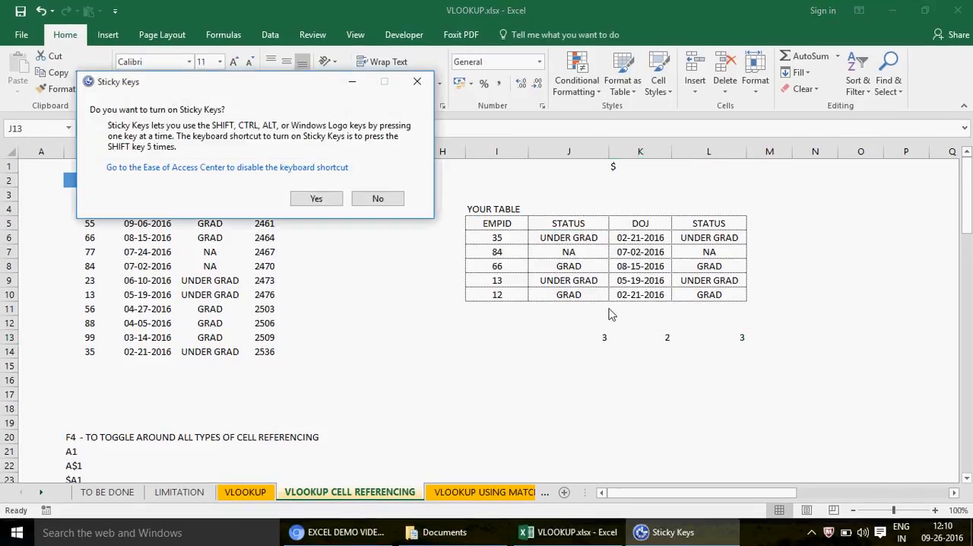
pyautogui.click(380, 198)
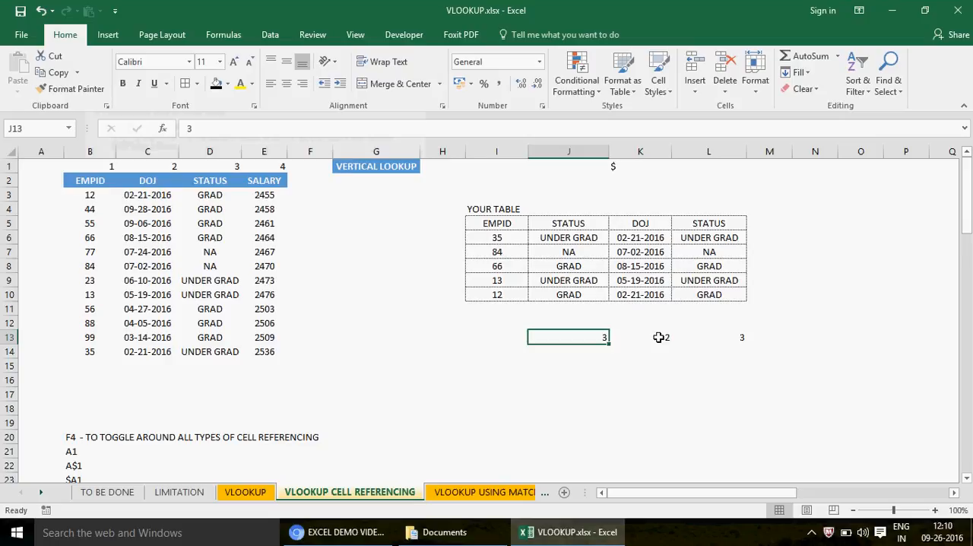
pyautogui.click(660, 337)
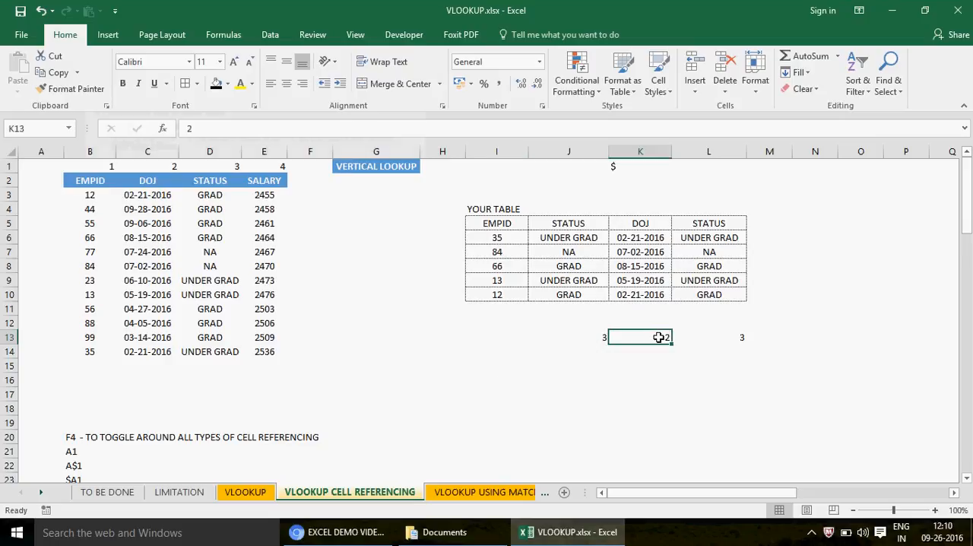
# - On the VLOOKUP USING MATCH sheet, compare the MATCH formulas in J13:L13 with the SALARY heading in J5 and the header range B2:E2
pyautogui.click(469, 493)
pyautogui.click(586, 334)
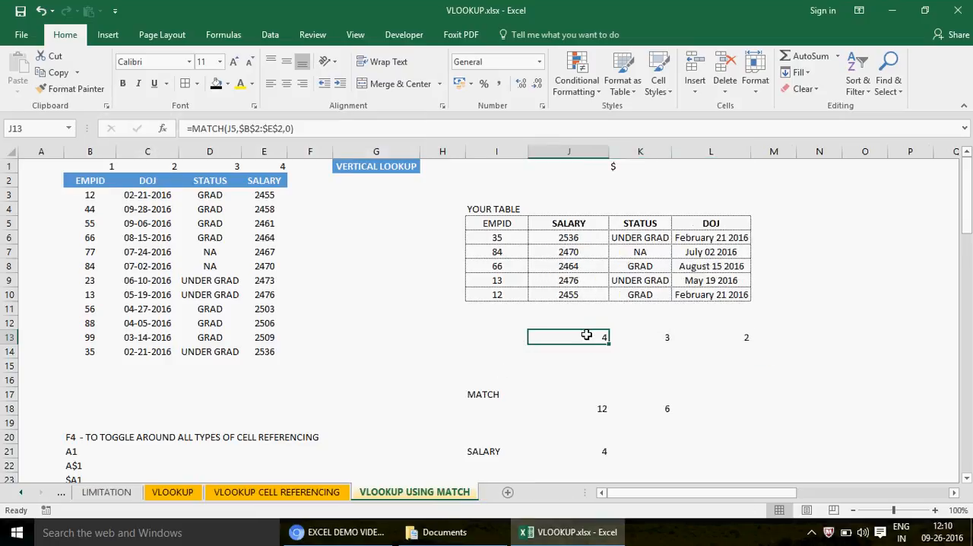
pyautogui.press('Right')
pyautogui.press('Right')
pyautogui.press('Left')
pyautogui.press('Left')
pyautogui.click(560, 222)
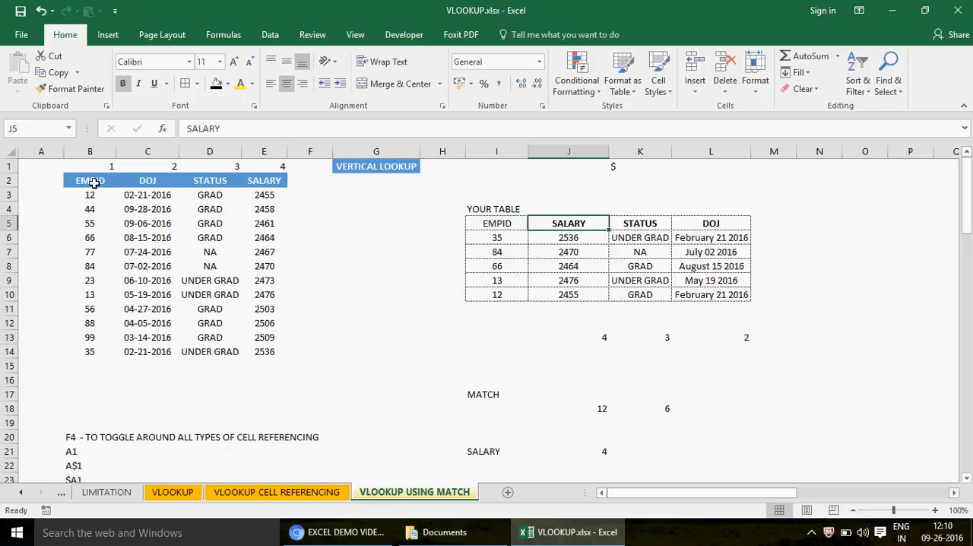
pyautogui.moveTo(84, 181); pyautogui.dragTo(262, 182)
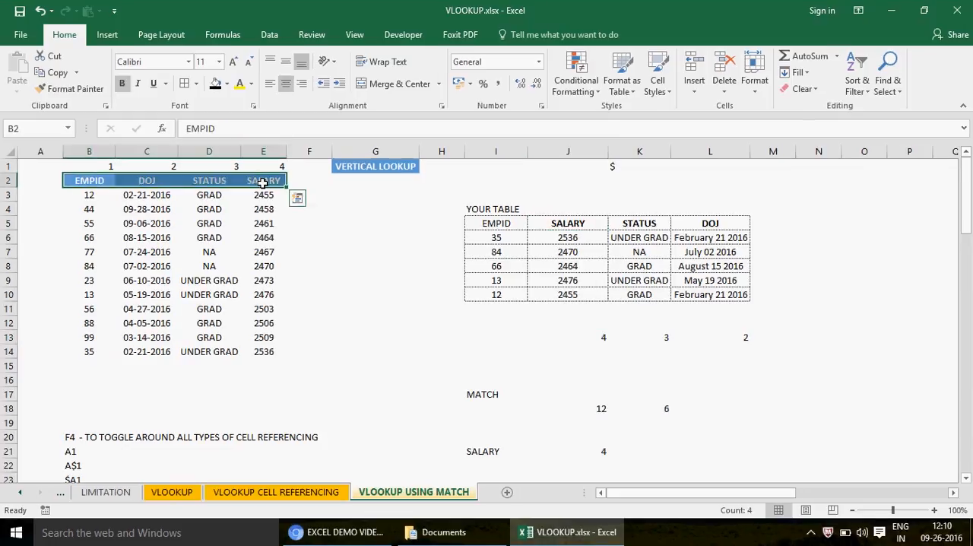
# - Change the heading in L5 to STATUS and check the MATCH formula in L13
pyautogui.click(646, 224)
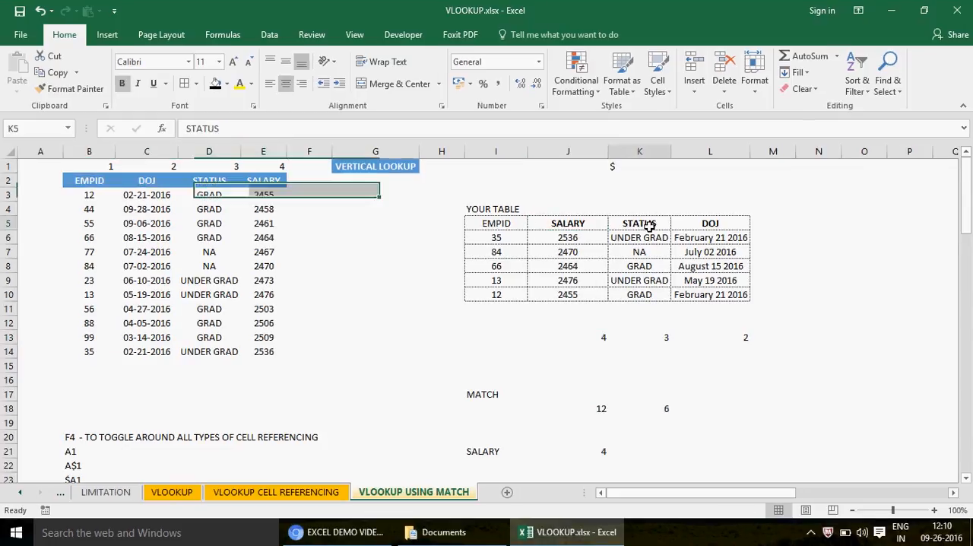
pyautogui.click(705, 225)
pyautogui.write('STATUS')
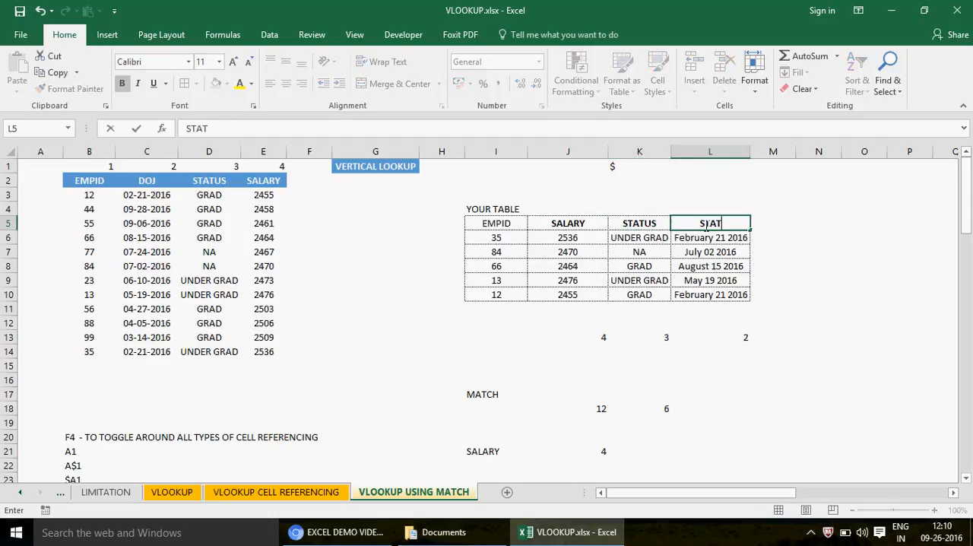
pyautogui.press('Return')
pyautogui.click(729, 337)
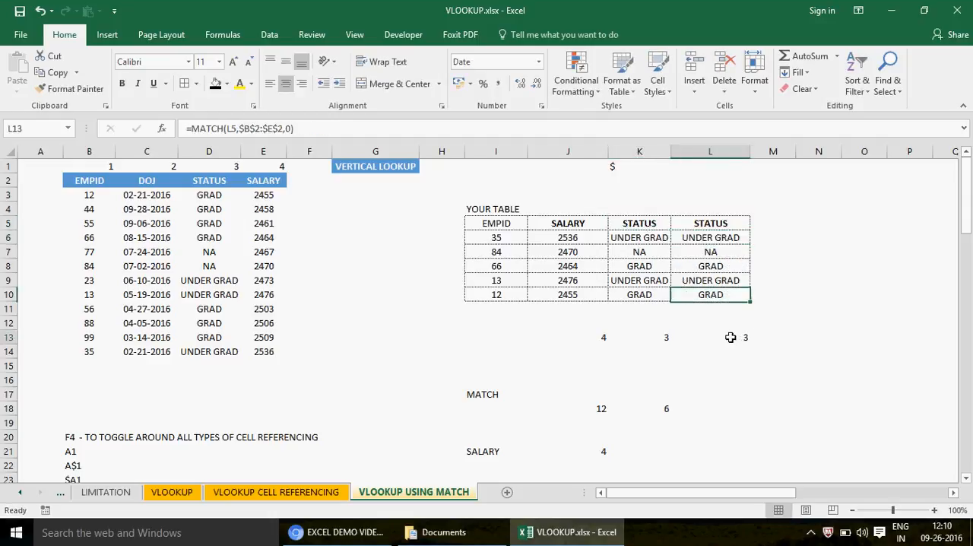
# - Examine how the VLOOKUP formula in L6 takes its column index number from L$13, leaving the formula as is
pyautogui.click(704, 234)
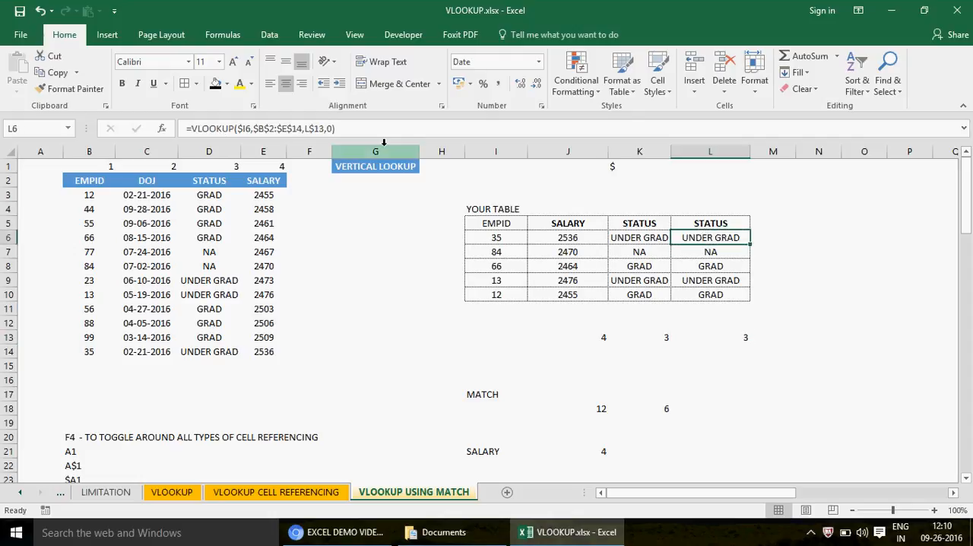
pyautogui.click(321, 128)
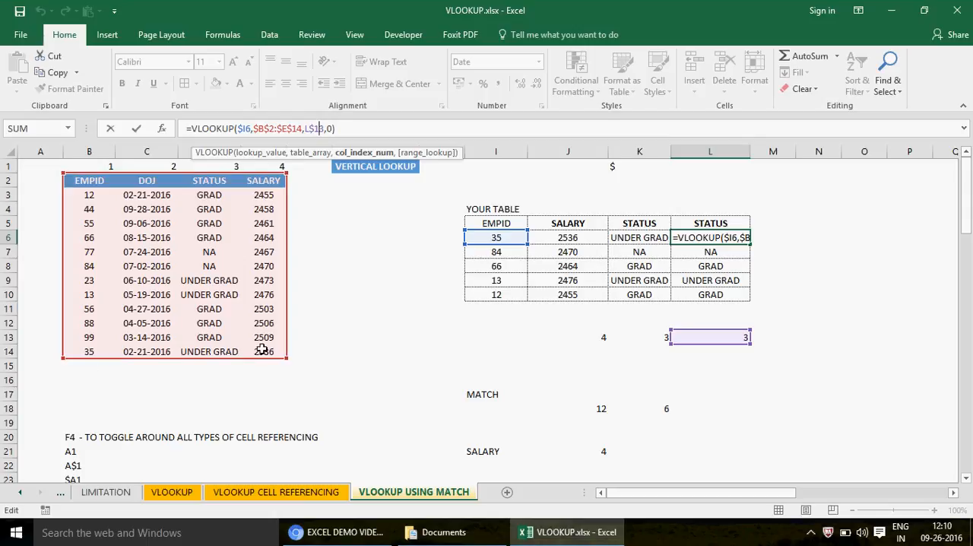
pyautogui.press('Return')
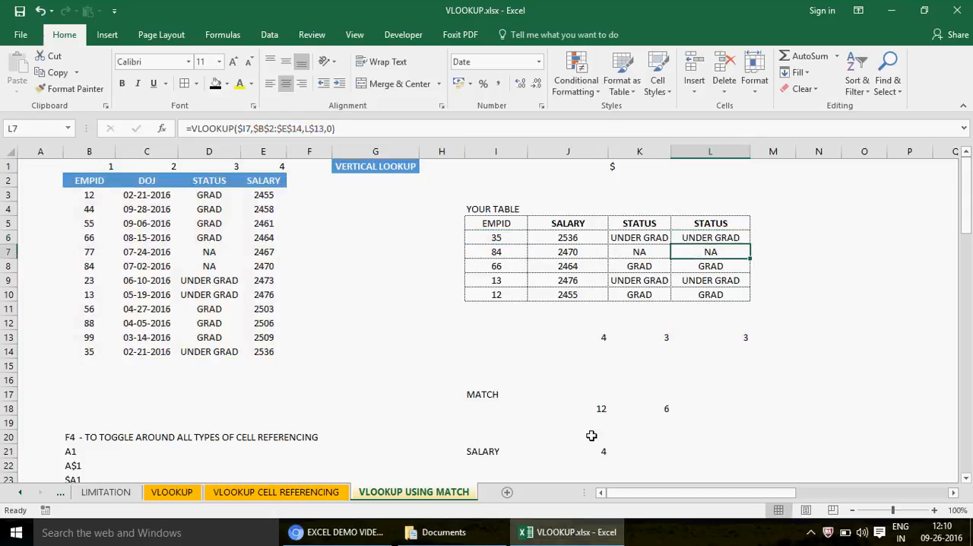
pyautogui.click(706, 238)
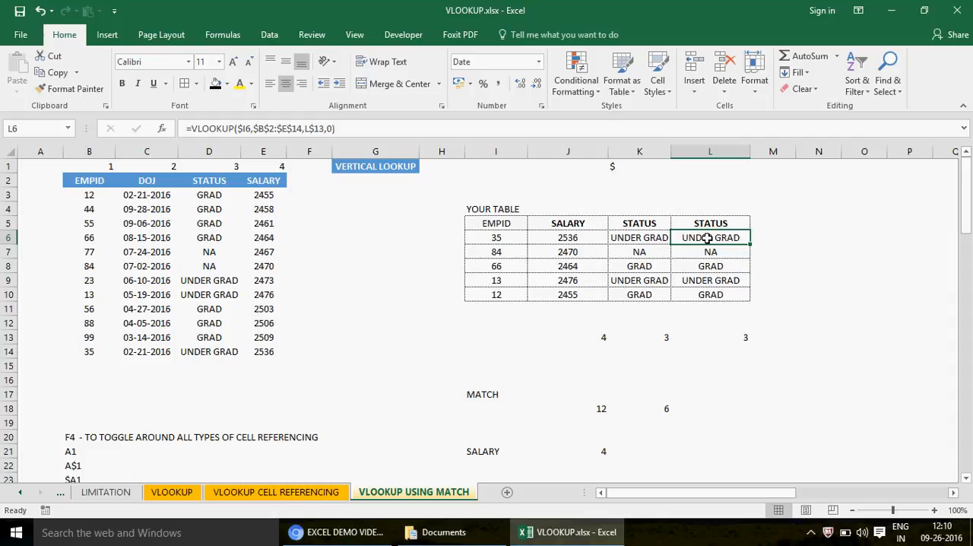